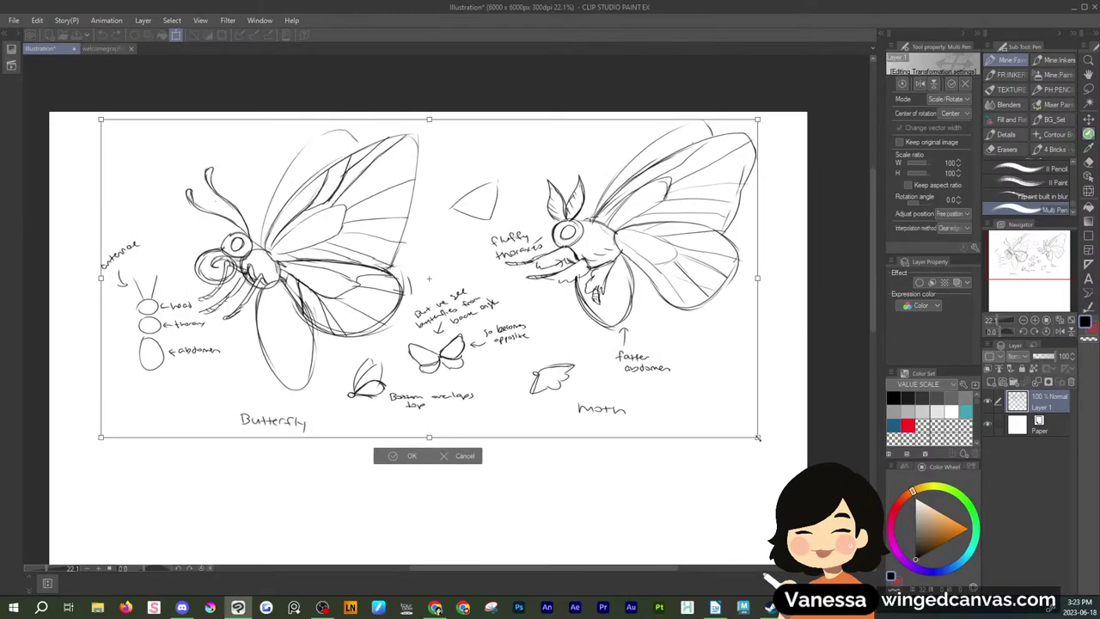
Move the butterfly and moth sketches slightly down and towards the page's right edge and apply the transformation
mouse_move(755, 396)
mouse_down()
mouse_move(741, 420)
mouse_move(780, 407)
mouse_up()
click(437, 468)
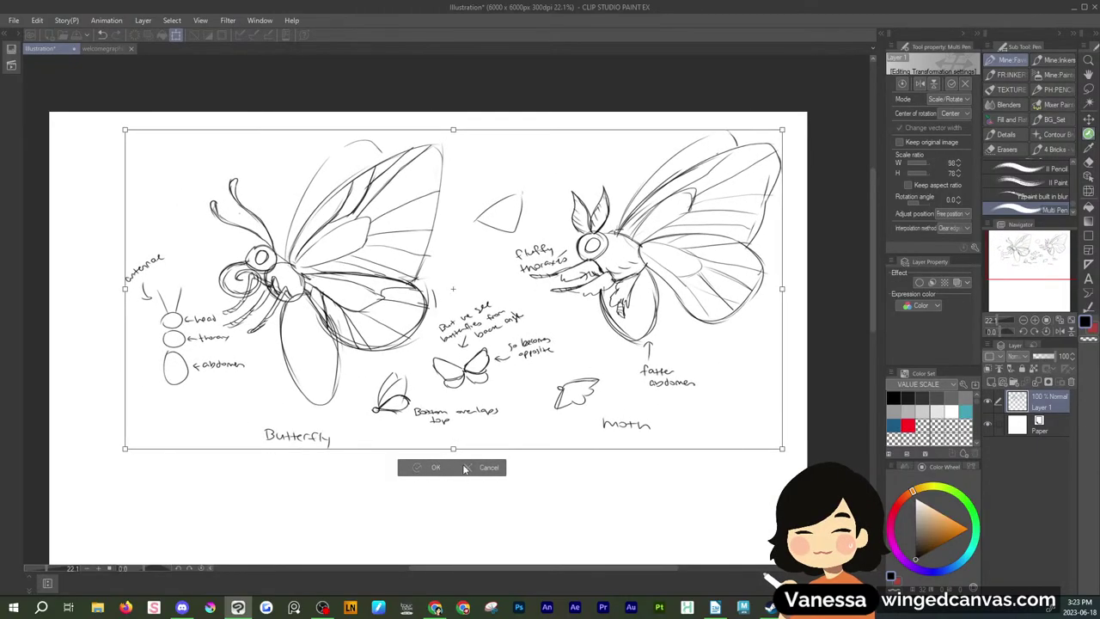
drag(1028, 257, 1025, 283)
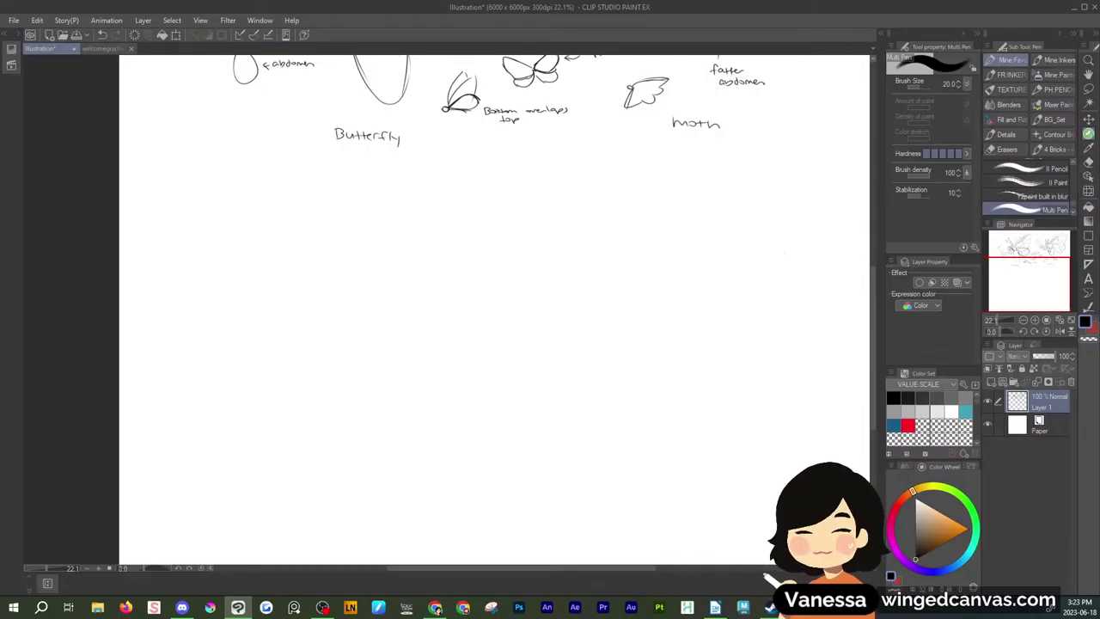
key(alt+Tab)
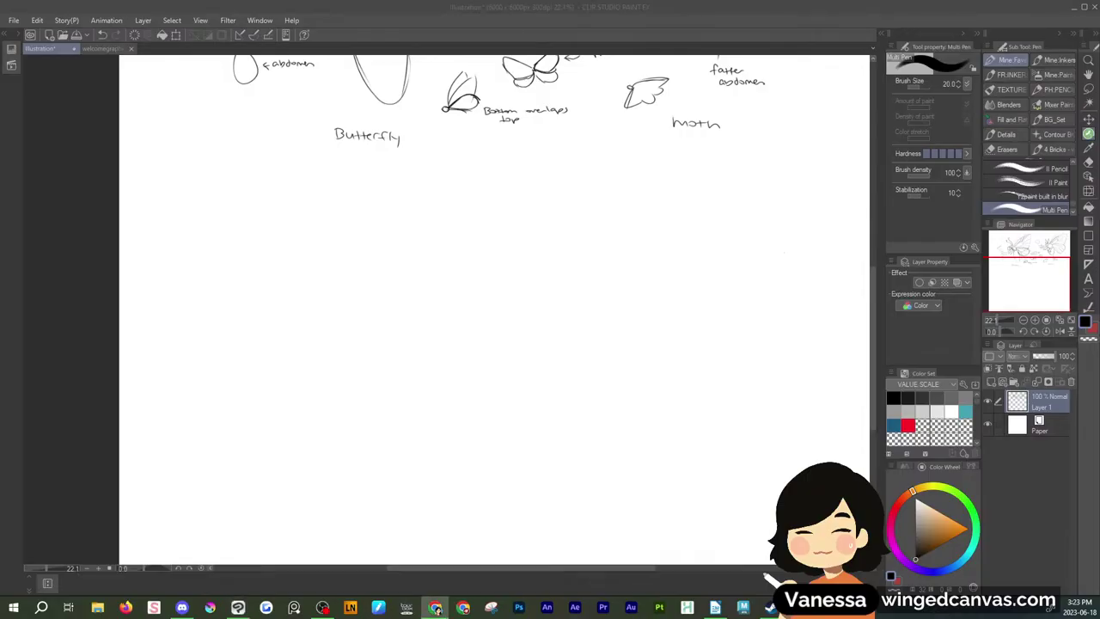
click(436, 210)
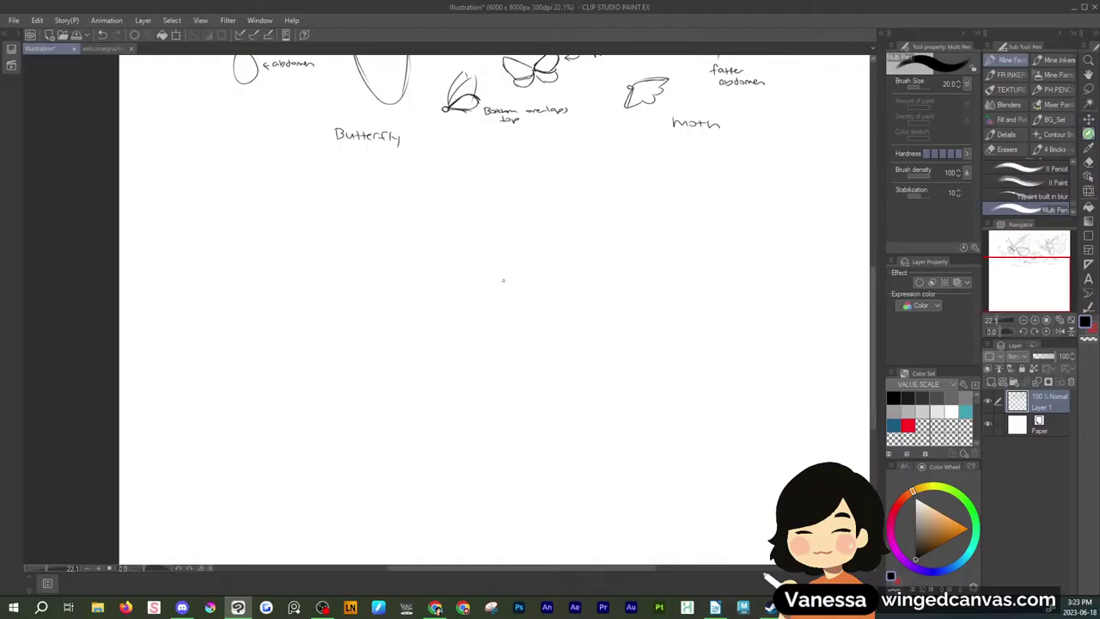
drag(1019, 251, 995, 290)
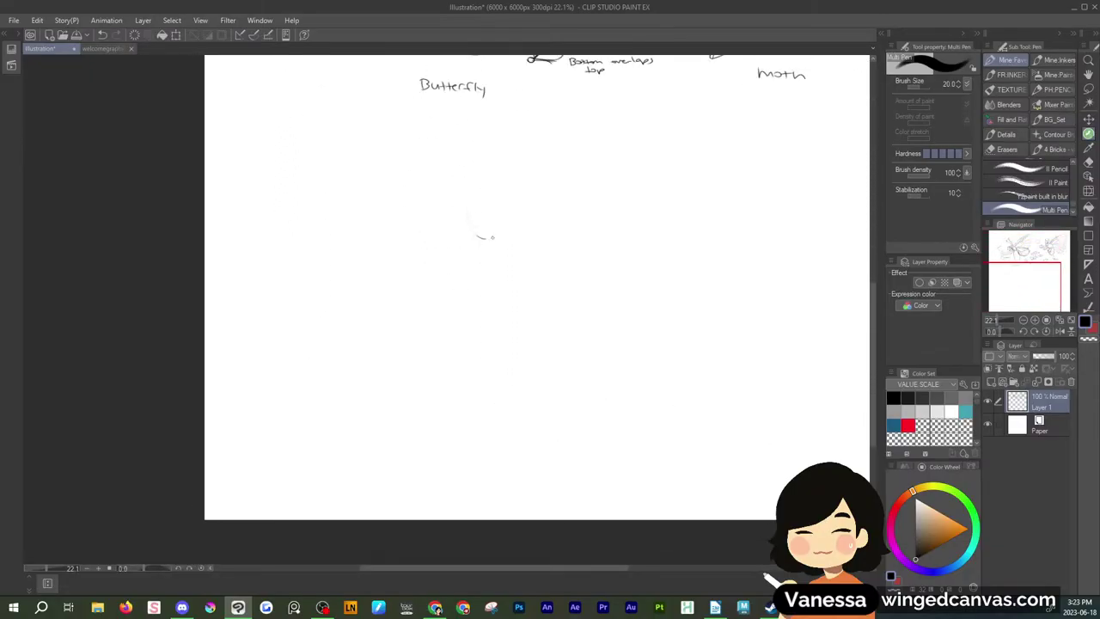
mouse_move(493, 237)
mouse_down()
mouse_move(481, 237)
mouse_move(471, 205)
mouse_move(497, 247)
mouse_up()
click(435, 608)
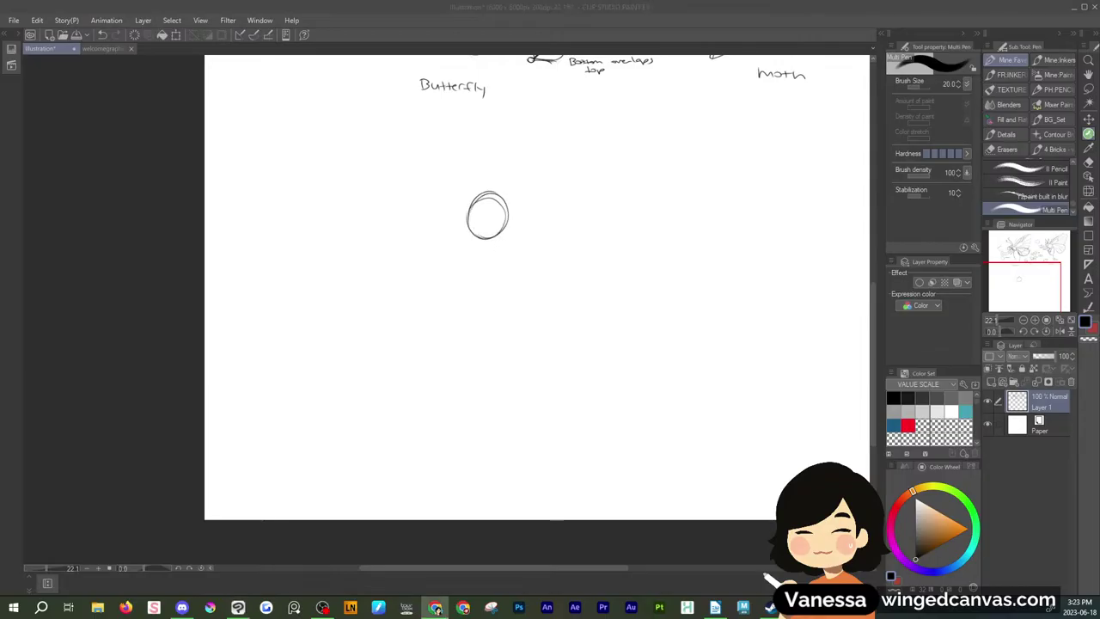
click(631, 71)
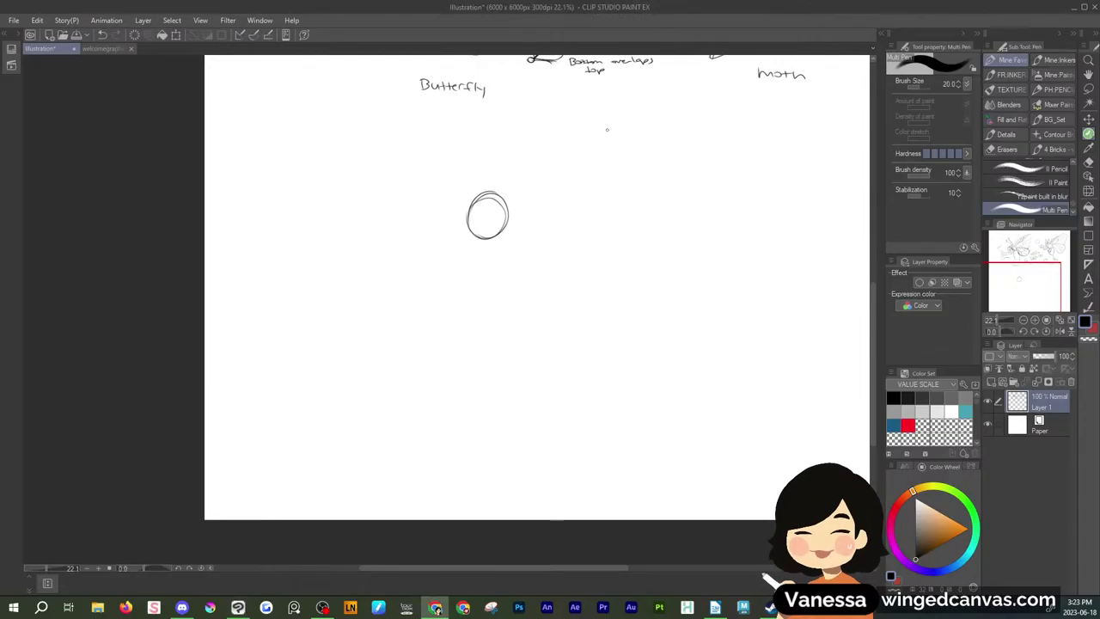
key(m)
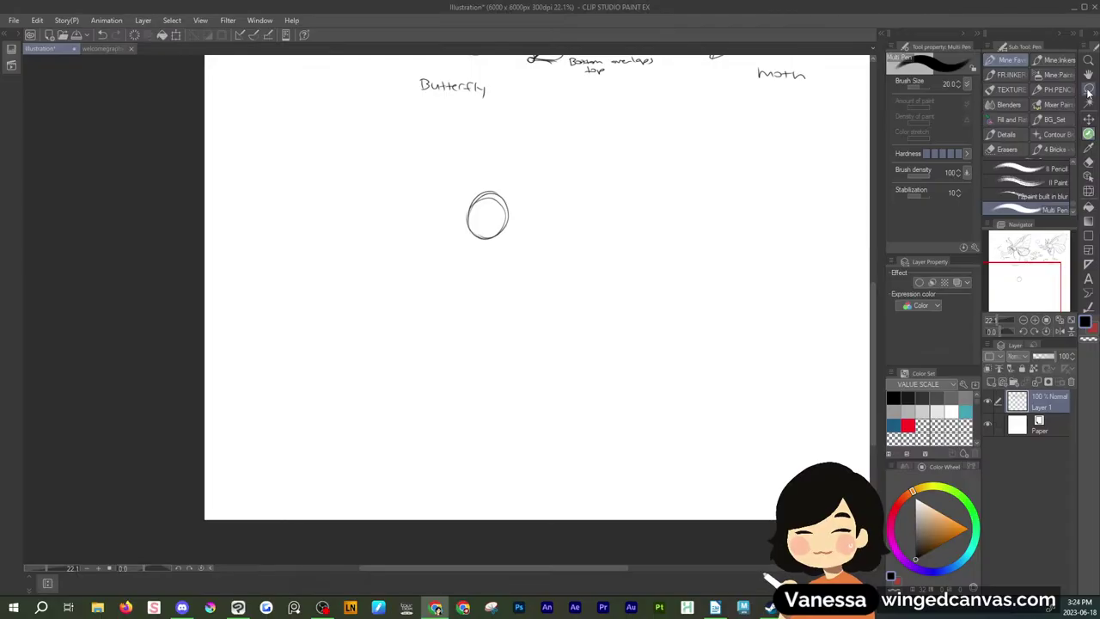
drag(512, 202, 508, 249)
click(477, 278)
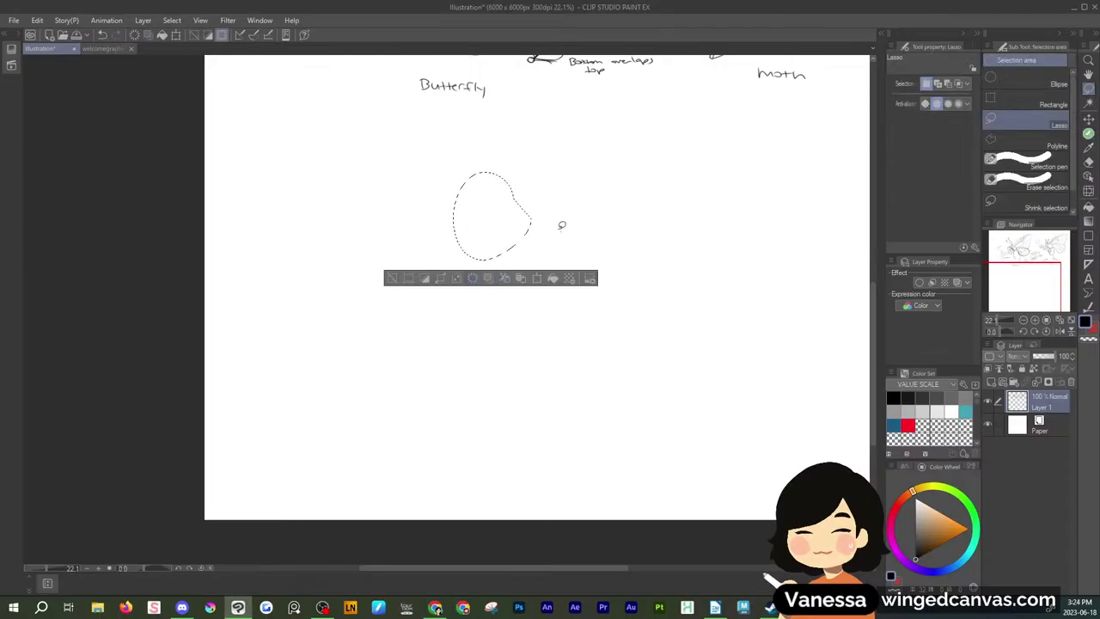
key(ctrl+d)
click(1089, 134)
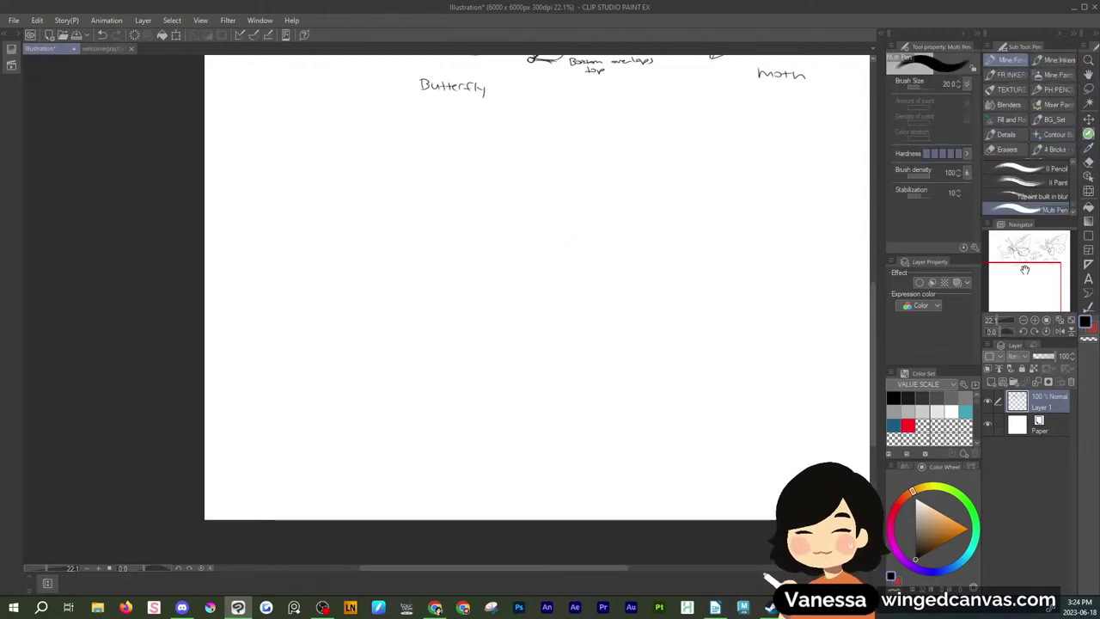
Sketch a round head with a pointed chin and two large slanted eyes in the blank area below the studies
drag(1019, 274, 1021, 273)
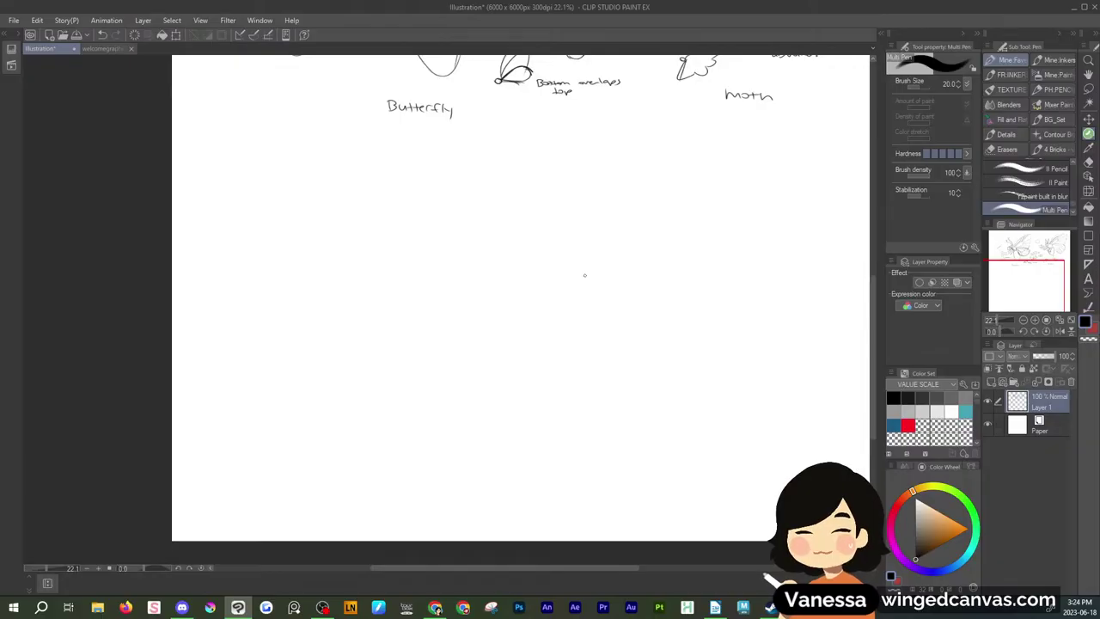
key(alt+Tab)
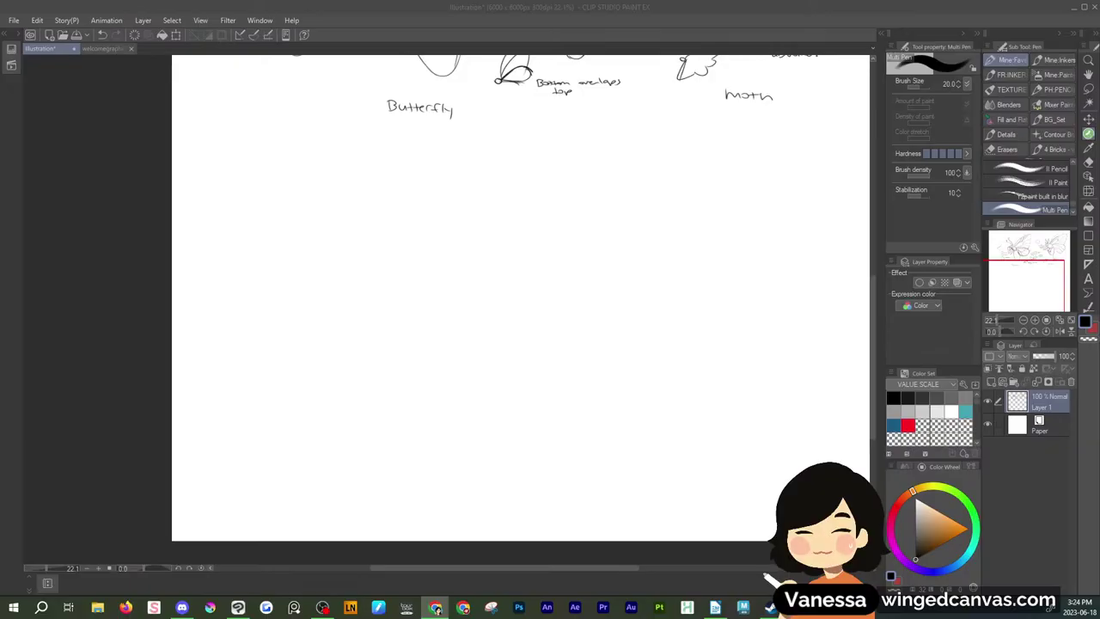
click(555, 267)
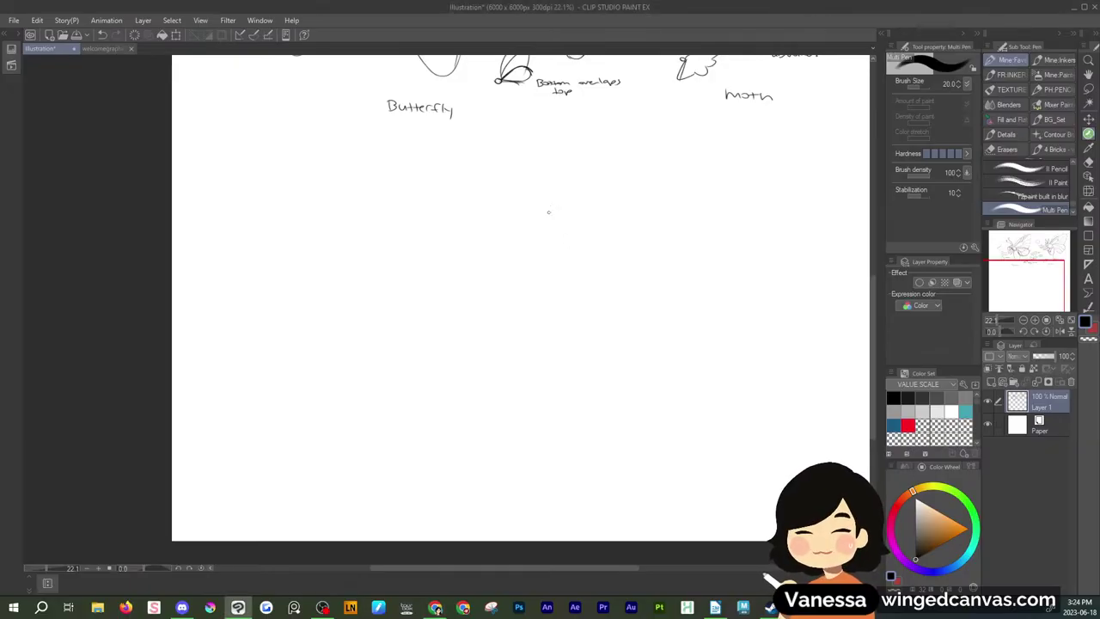
mouse_move(505, 253)
mouse_down()
mouse_move(537, 249)
mouse_move(503, 257)
mouse_move(503, 285)
mouse_move(522, 292)
mouse_move(545, 270)
mouse_move(524, 234)
mouse_move(545, 273)
mouse_move(500, 277)
mouse_move(503, 268)
mouse_move(517, 278)
mouse_move(543, 248)
mouse_move(537, 272)
mouse_move(543, 266)
mouse_move(517, 278)
mouse_up()
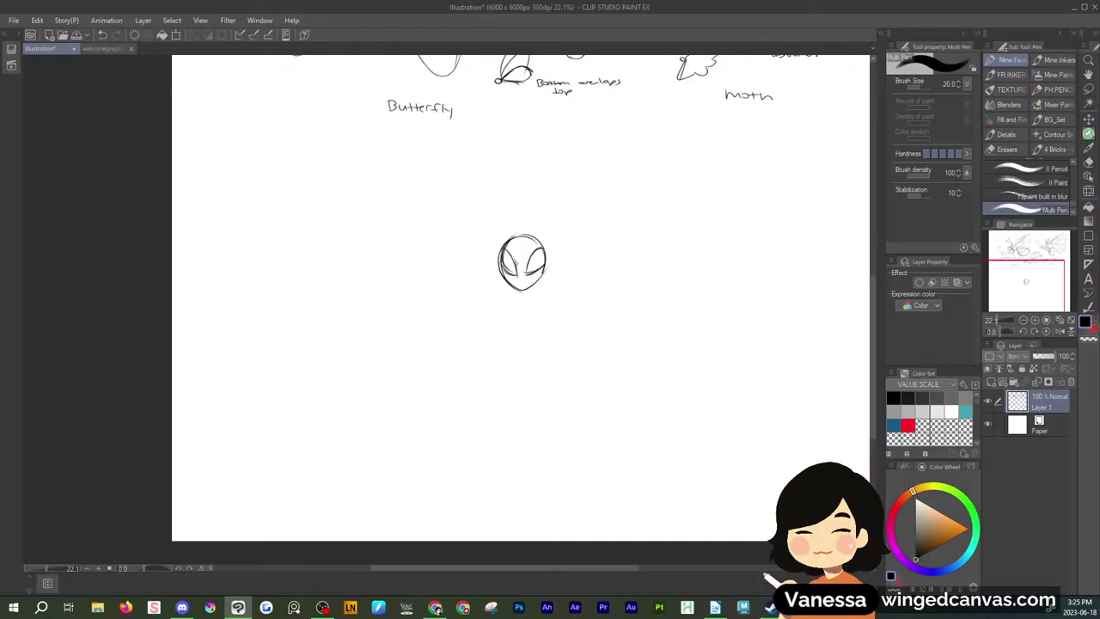
Draw two tall leaf-shaped antennae curving up from the head, with inner lines following their shape
mouse_move(510, 227)
mouse_down()
mouse_move(490, 191)
mouse_move(490, 153)
mouse_move(482, 223)
mouse_move(494, 230)
mouse_move(539, 216)
mouse_move(556, 146)
mouse_move(571, 190)
mouse_move(560, 222)
mouse_up()
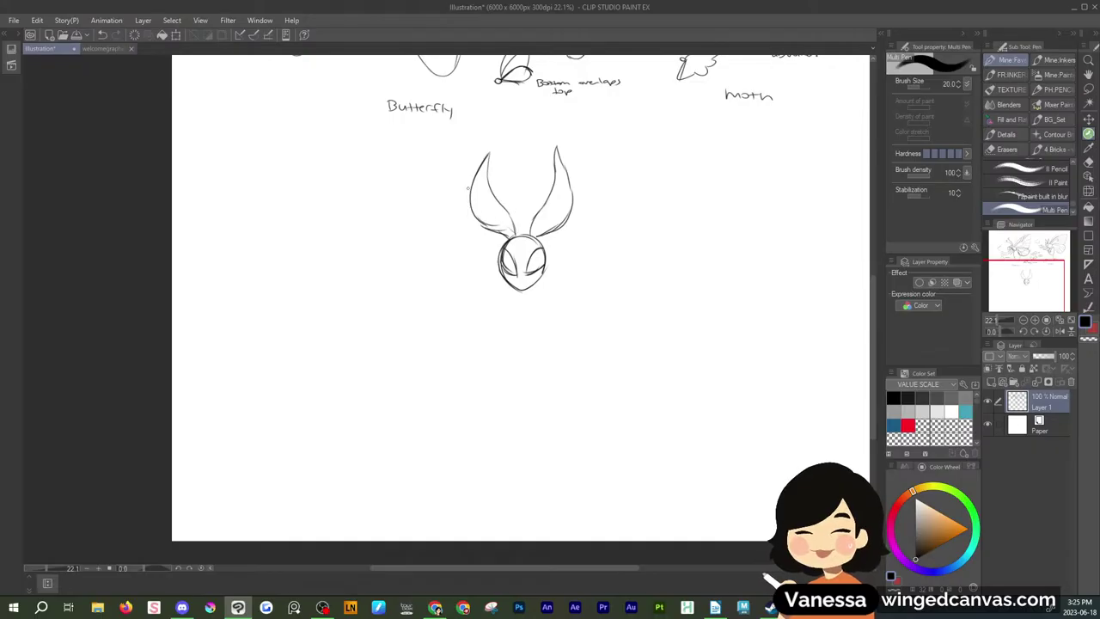
drag(468, 187, 488, 210)
mouse_move(493, 167)
mouse_down()
mouse_move(505, 229)
mouse_move(545, 218)
mouse_up()
drag(565, 157, 562, 196)
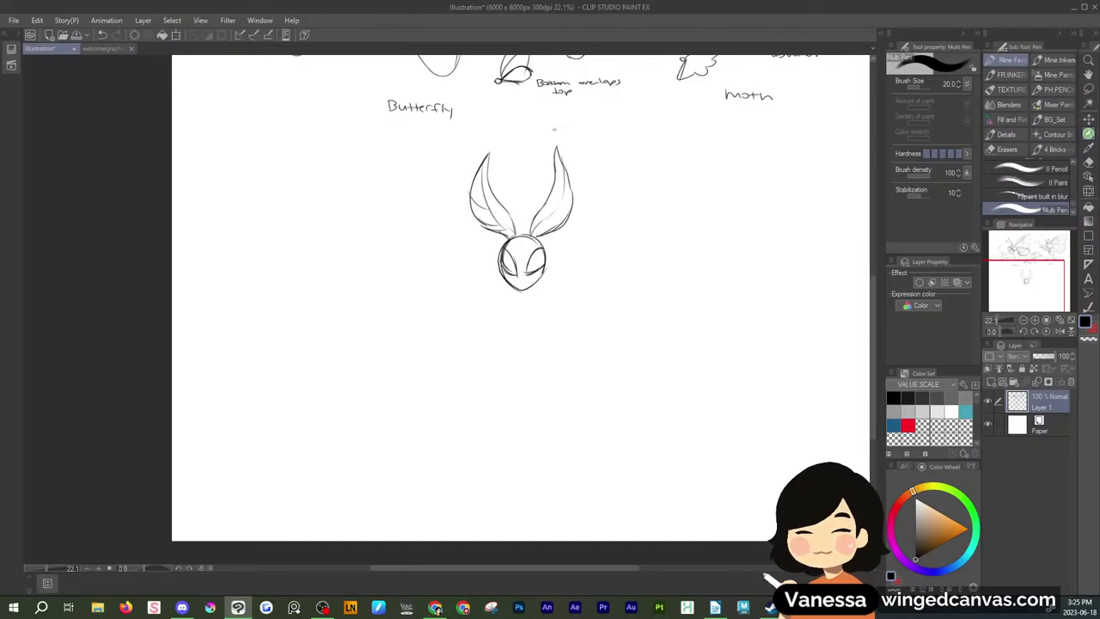
drag(511, 239, 540, 242)
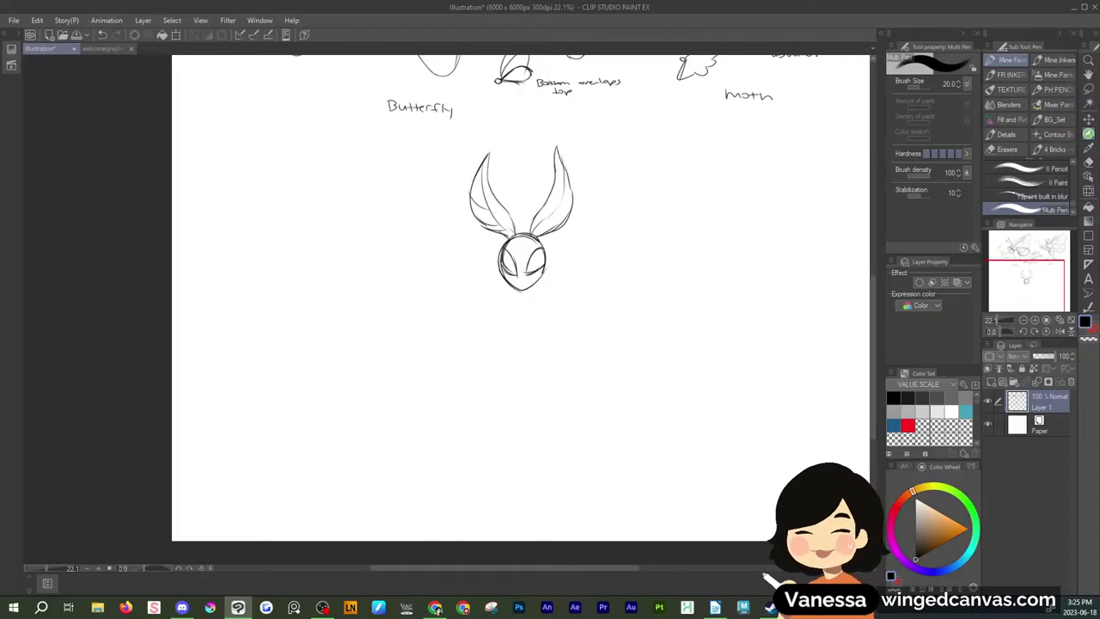
Reinforce the contours of the antenna on the right side of the head with darker strokes up to its tip
key(alt+Tab)
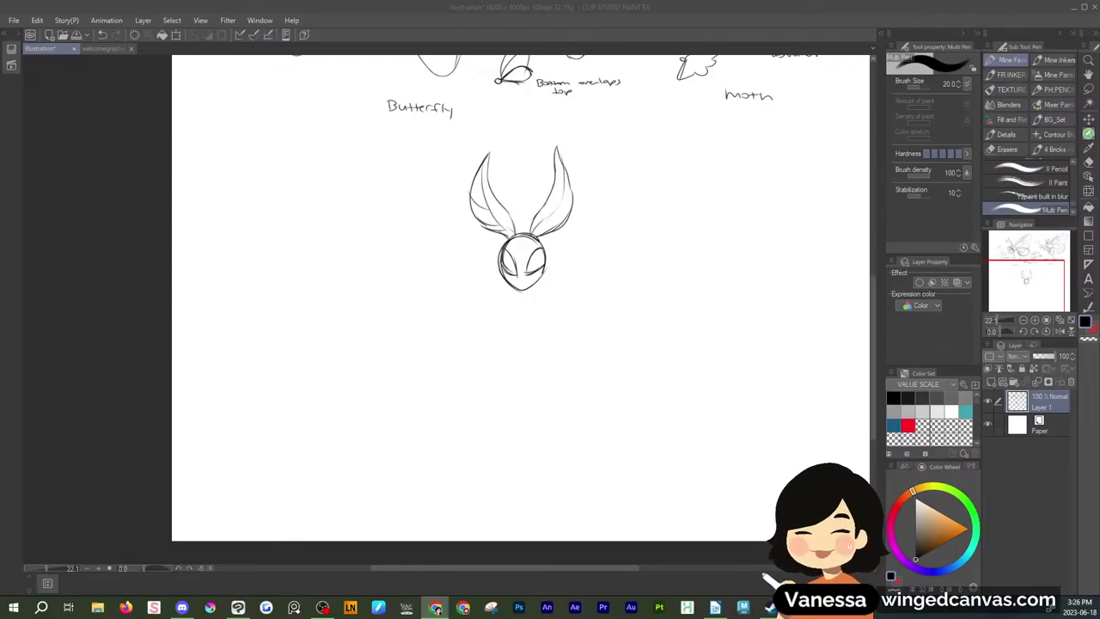
click(523, 216)
mouse_move(540, 237)
mouse_down()
mouse_move(561, 207)
mouse_move(557, 145)
mouse_up()
mouse_move(557, 145)
mouse_down()
mouse_move(551, 185)
mouse_move(572, 187)
mouse_up()
drag(507, 209, 528, 237)
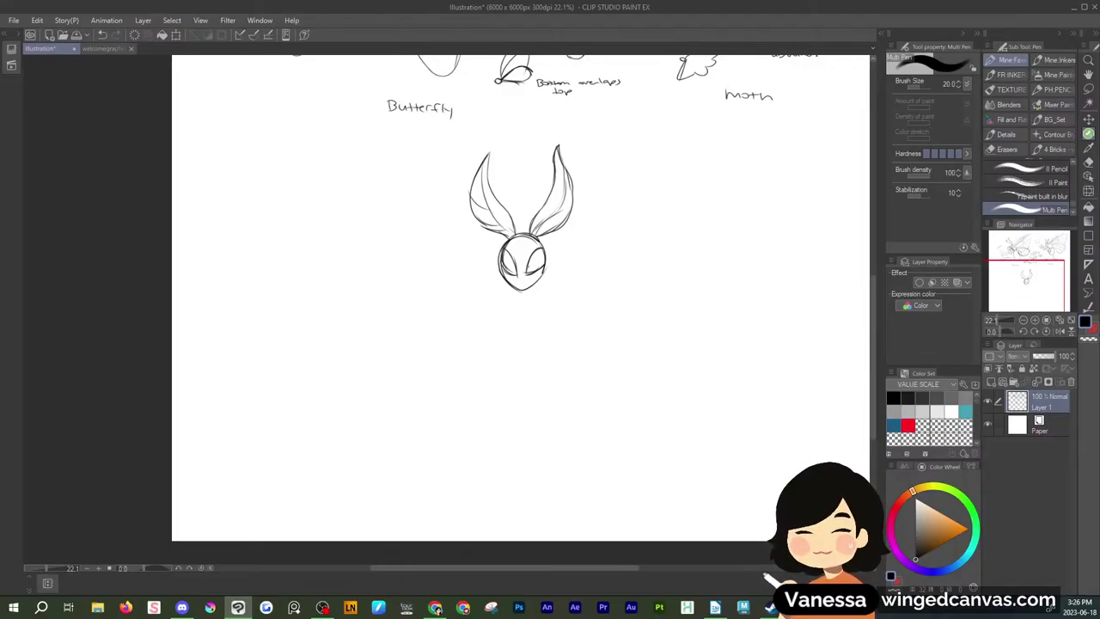
Erase the outer edge of the right antenna's tip with a lasso selection, redraw it, and add a curved stroke under the chin
key(m)
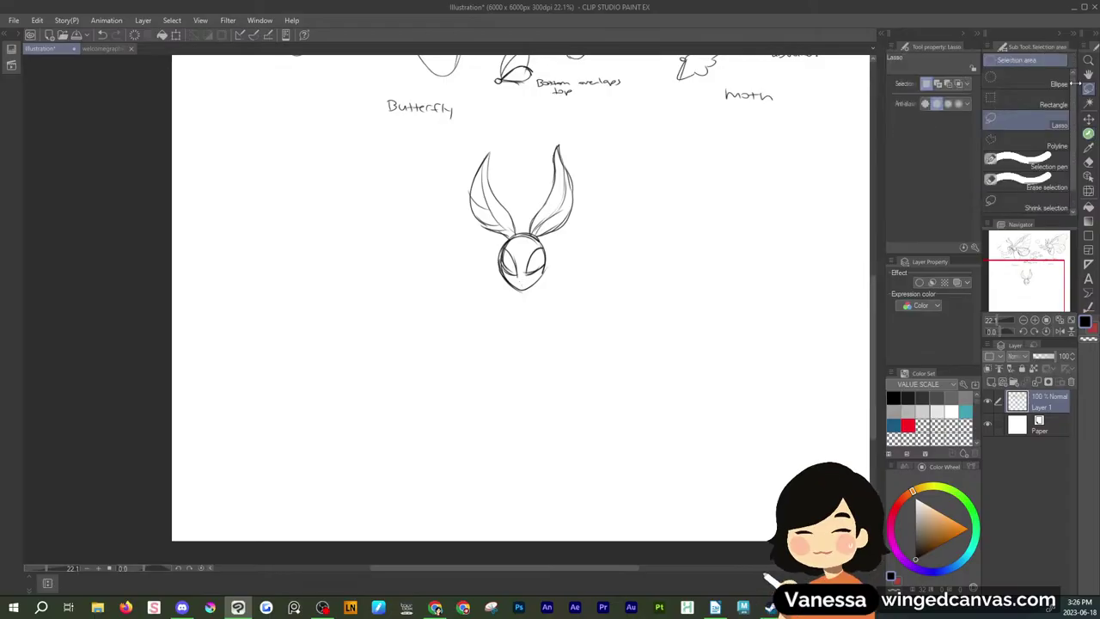
drag(571, 141, 582, 155)
click(546, 188)
click(600, 139)
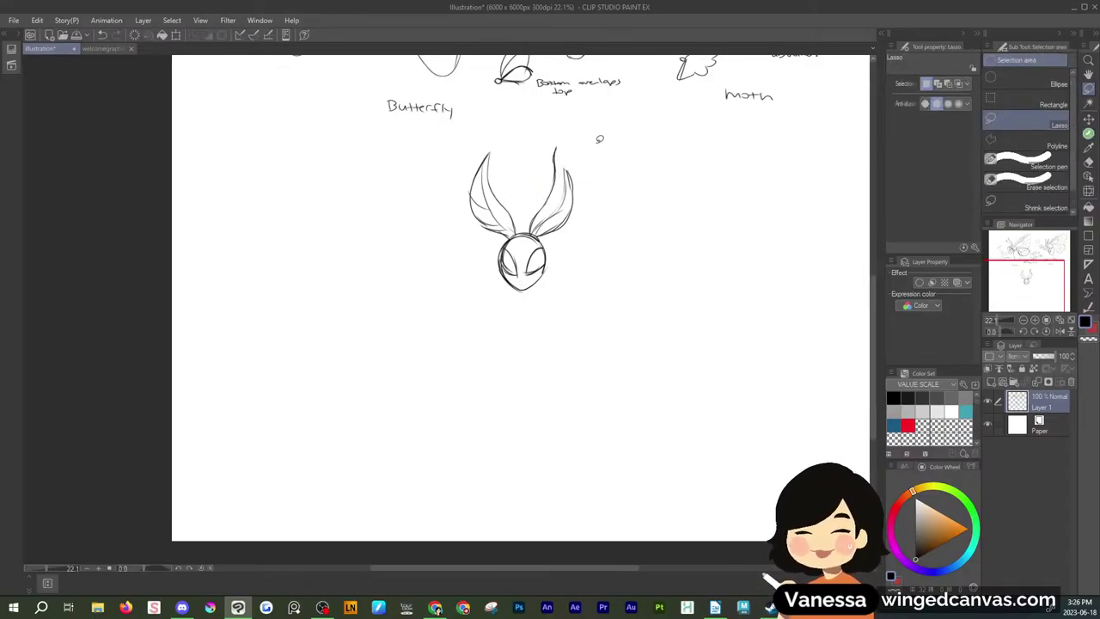
click(1087, 134)
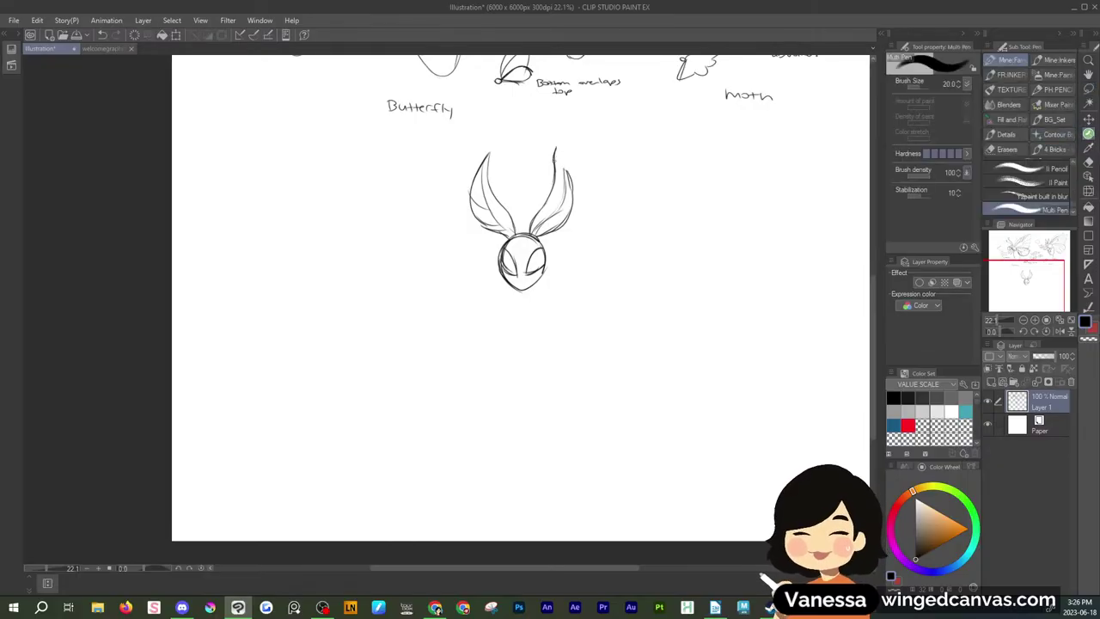
mouse_move(556, 149)
mouse_down()
mouse_move(571, 180)
mouse_move(554, 172)
mouse_move(572, 185)
mouse_up()
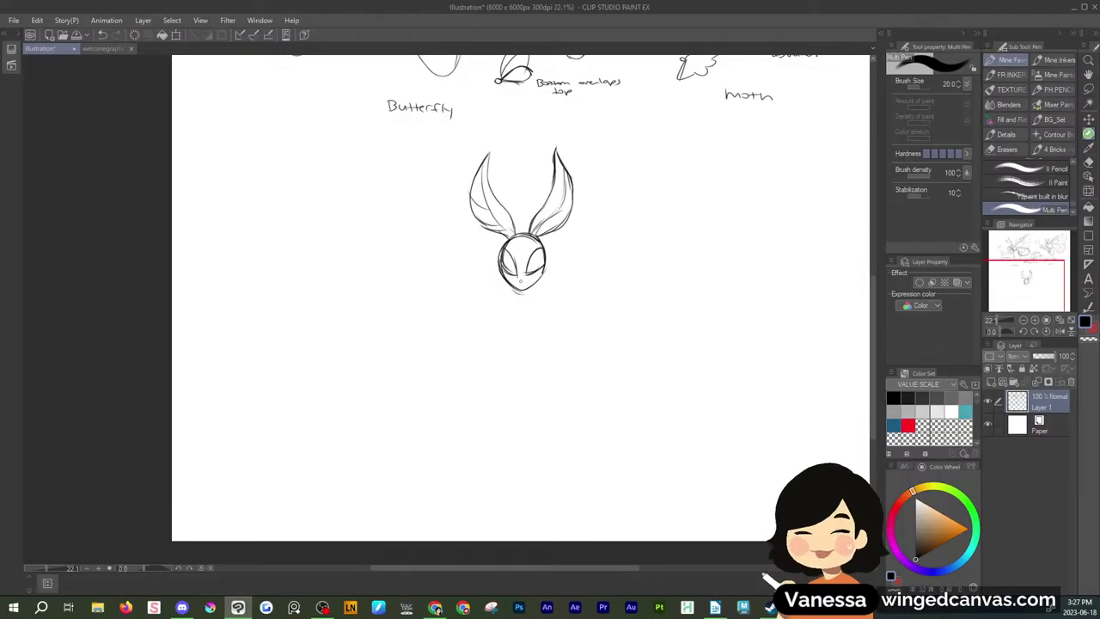
drag(513, 292, 530, 286)
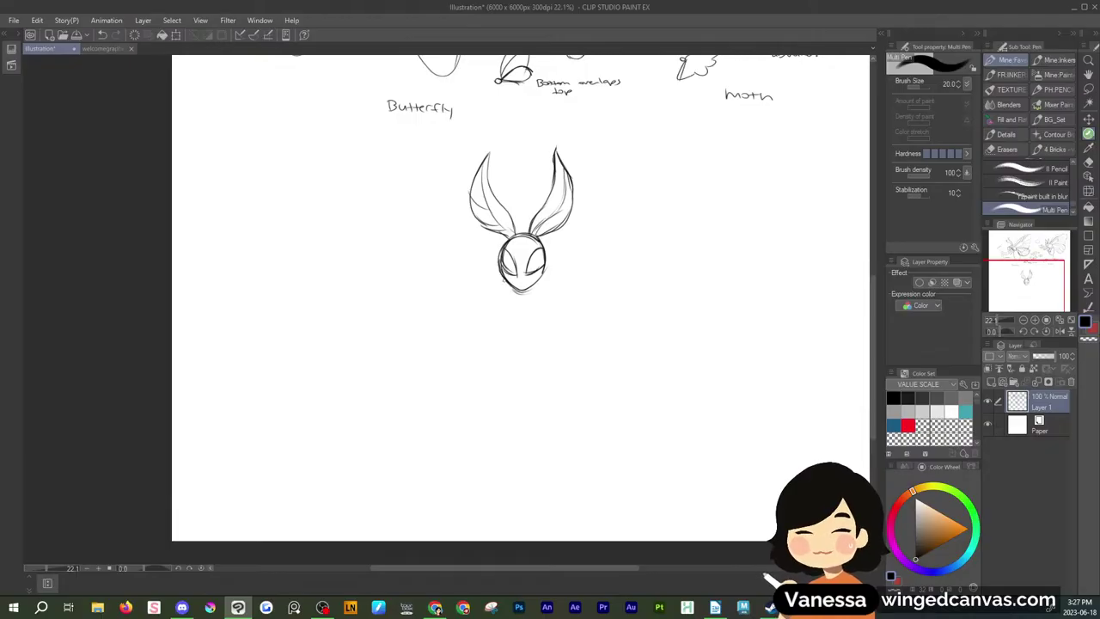
Sketch a rounded thorax below the head with a circular segment beneath it
drag(493, 281, 488, 298)
mouse_move(502, 289)
mouse_down()
mouse_move(503, 338)
mouse_move(535, 337)
mouse_move(541, 293)
mouse_up()
mouse_move(506, 343)
mouse_down()
mouse_move(536, 339)
mouse_move(499, 373)
mouse_move(508, 340)
mouse_move(497, 372)
mouse_move(541, 373)
mouse_up()
Lasso the body sketch below the head and scale it to 93% width and 74% height, then deselect
key(m)
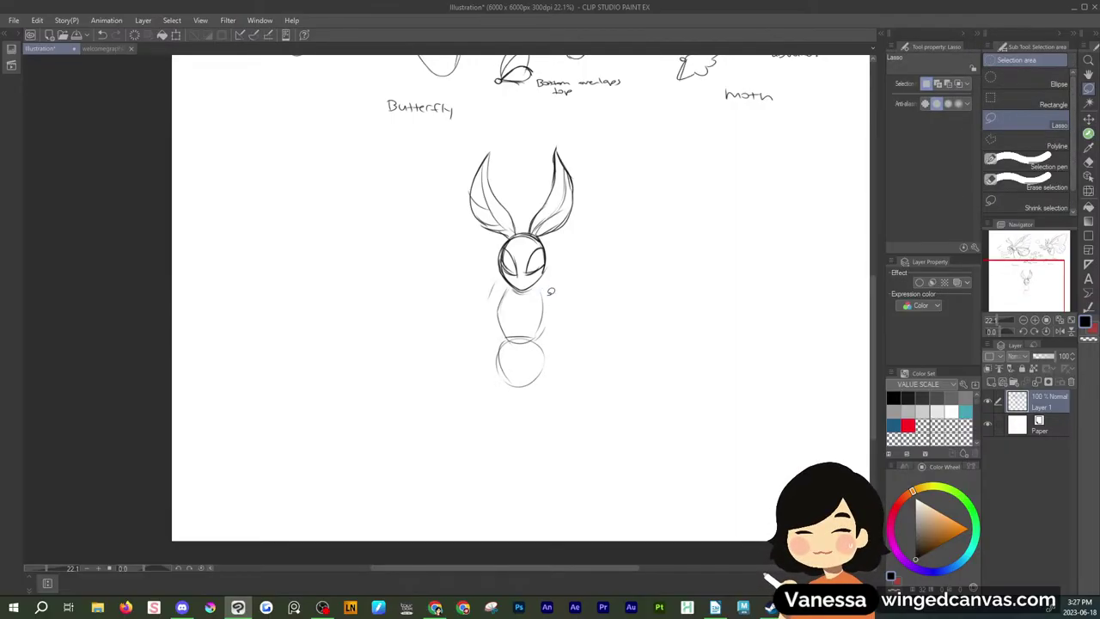
mouse_move(550, 290)
mouse_down()
mouse_move(515, 290)
mouse_move(576, 387)
mouse_move(589, 328)
mouse_up()
key(ctrl+t)
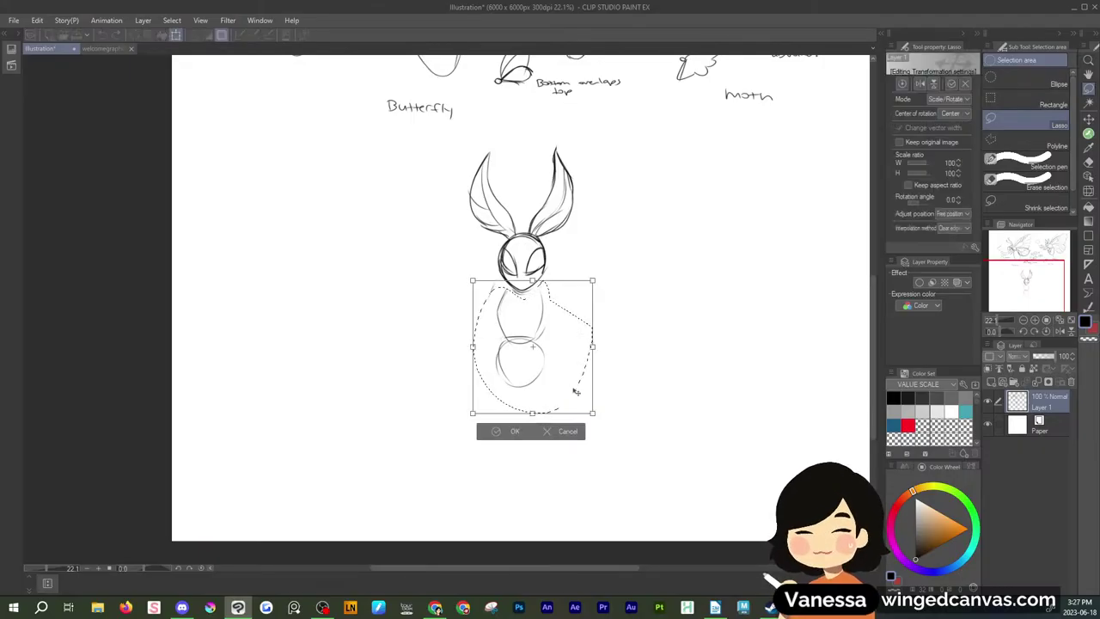
drag(585, 398, 585, 376)
drag(554, 338, 556, 336)
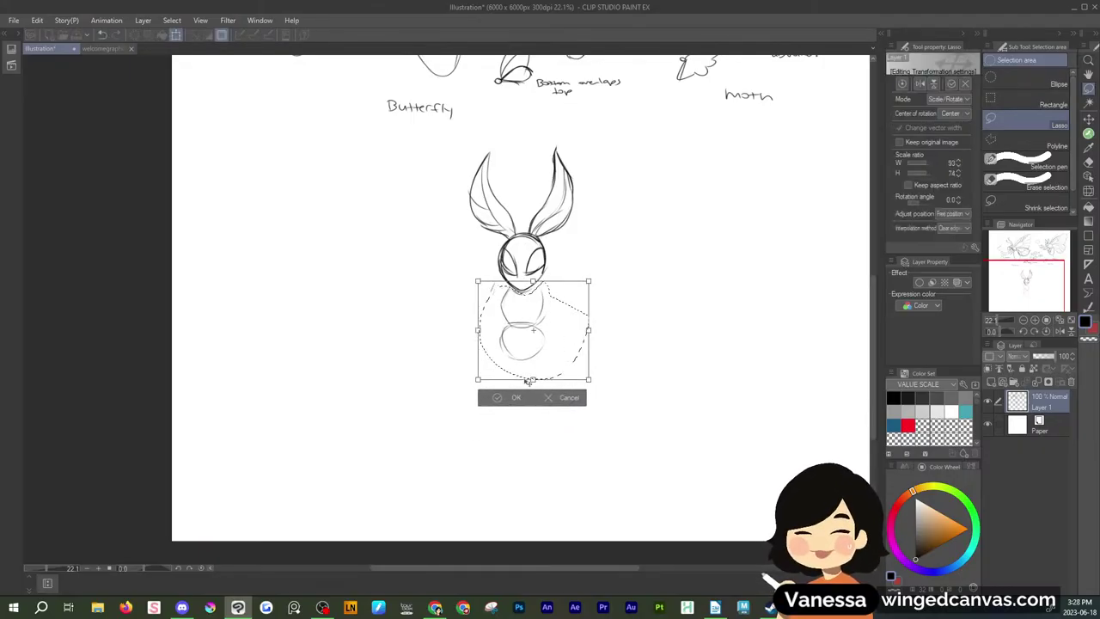
click(498, 396)
key(ctrl+d)
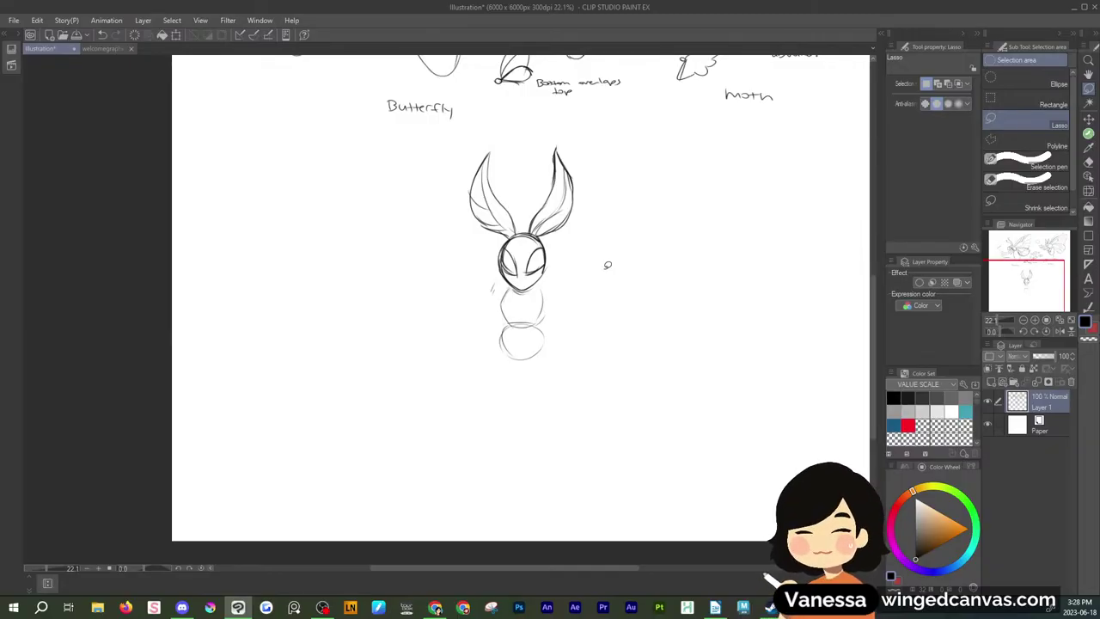
Sketch sloping shoulders and an angular torso side over the body segments
click(1088, 134)
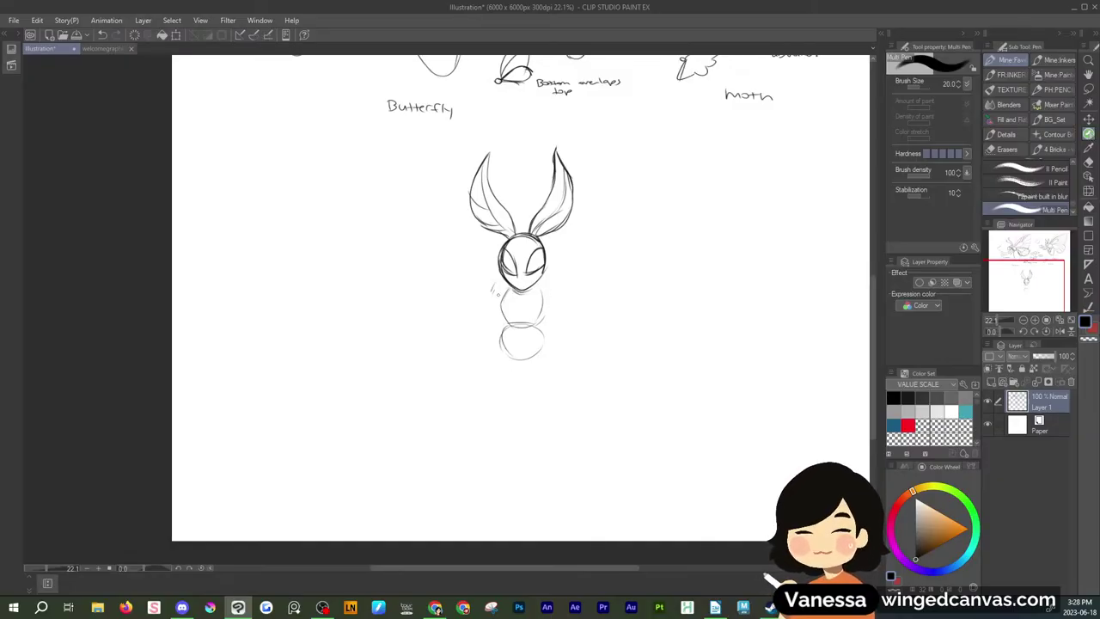
drag(502, 276, 497, 292)
mouse_move(512, 296)
mouse_down()
mouse_move(532, 286)
mouse_move(493, 298)
mouse_move(561, 291)
mouse_move(484, 302)
mouse_move(509, 330)
mouse_move(504, 341)
mouse_up()
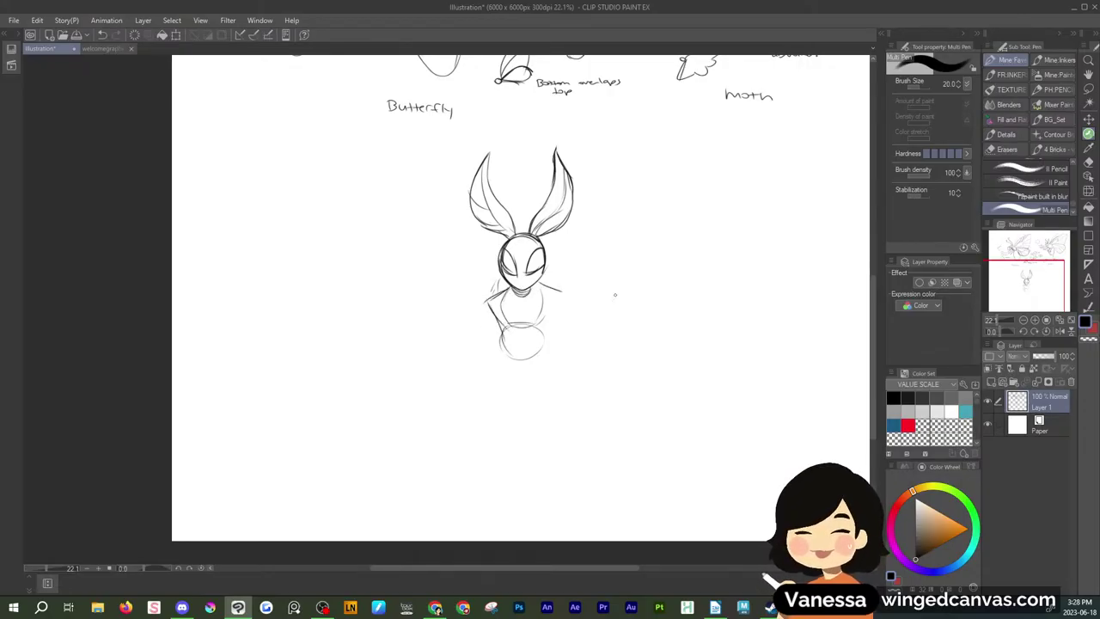
Delete the torso and body segments below the neck with a lasso selection
key(m)
mouse_move(524, 296)
mouse_down()
mouse_move(537, 371)
mouse_move(524, 297)
mouse_up()
key(Delete)
key(ctrl+d)
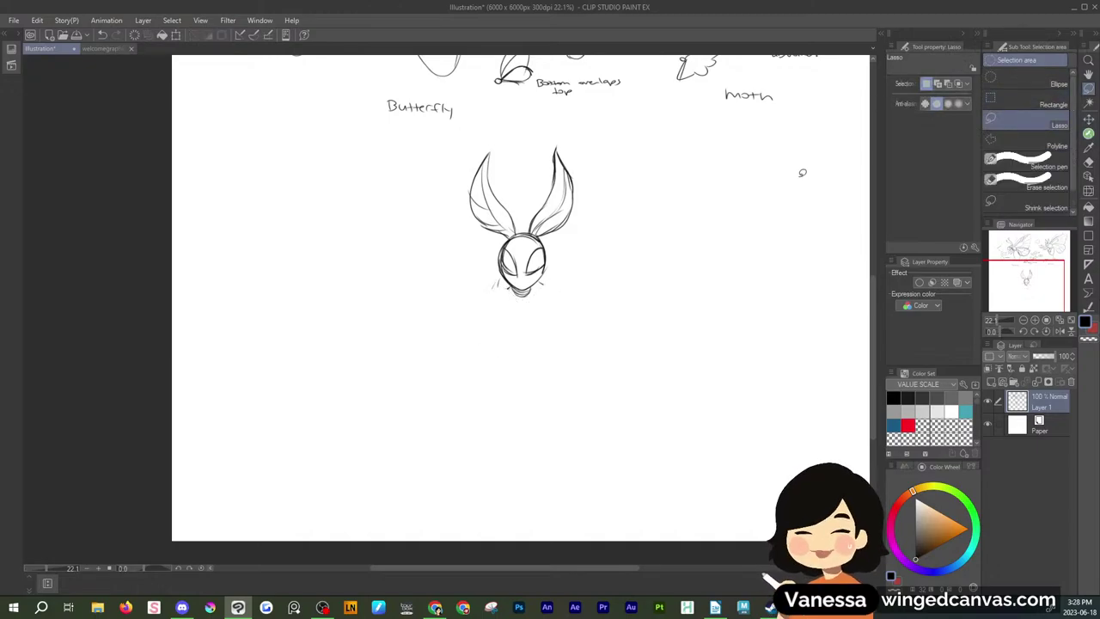
Sketch a broad collar-like thorax around the chin, tapering to a point below the head
key(p)
drag(498, 268, 520, 335)
mouse_move(510, 287)
mouse_down()
mouse_move(522, 333)
mouse_move(553, 301)
mouse_move(548, 270)
mouse_move(556, 302)
mouse_up()
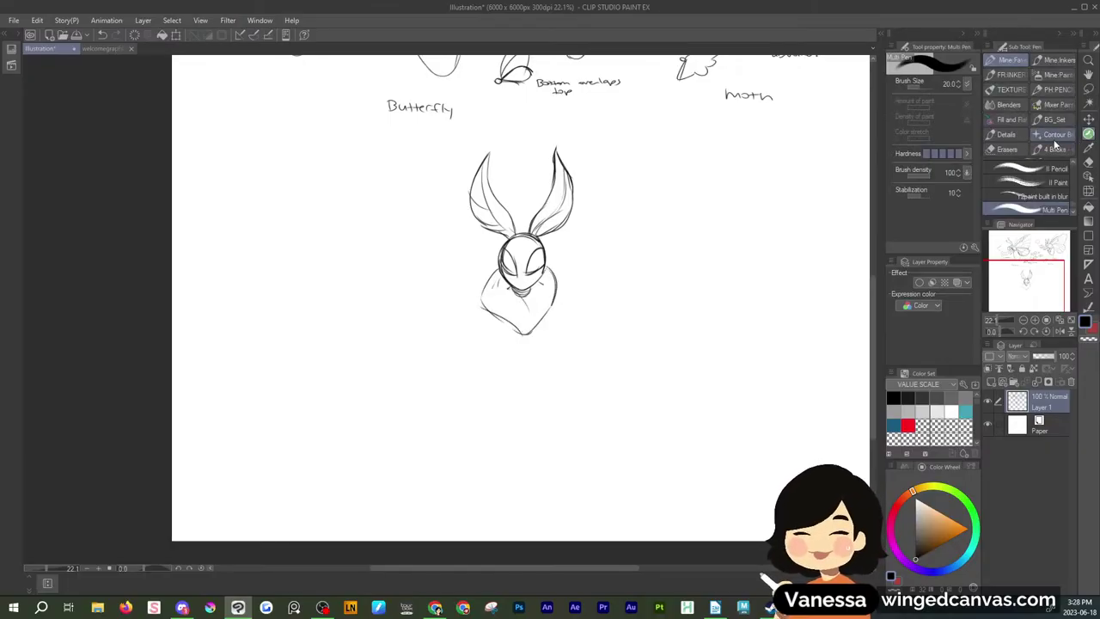
Delete the curved neck strokes directly under the chin with a lasso selection
key(m)
mouse_move(538, 293)
mouse_down()
mouse_move(511, 282)
mouse_move(534, 294)
mouse_move(525, 297)
mouse_up()
key(Delete)
key(ctrl+d)
Add fluffy contour strokes along both sides of the collar-like thorax
key(p)
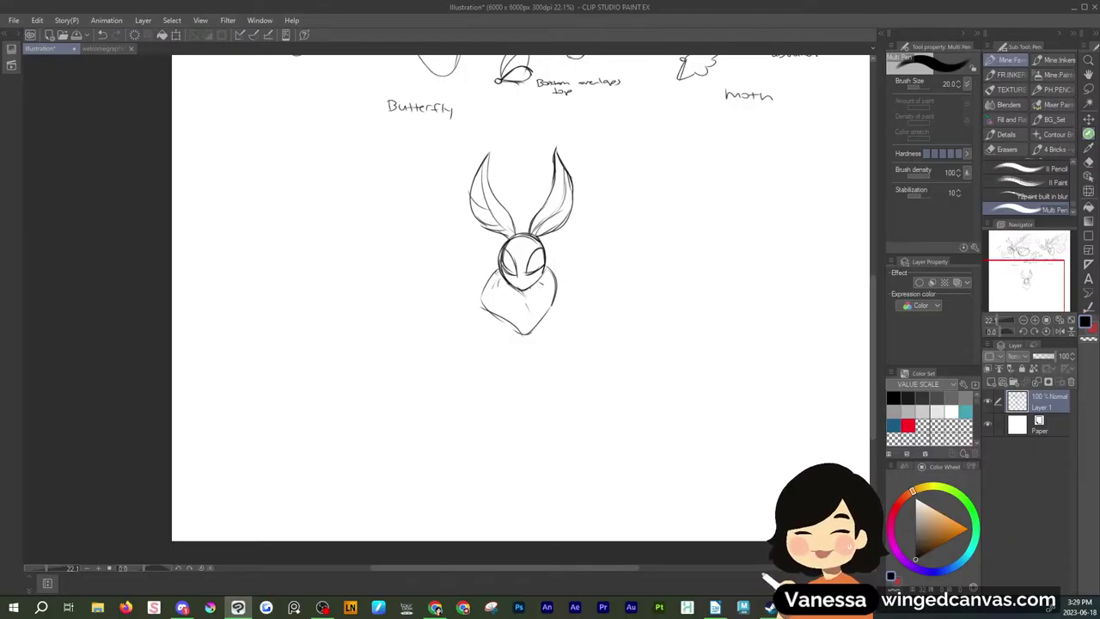
mouse_move(496, 270)
mouse_down()
mouse_move(487, 297)
mouse_move(515, 329)
mouse_up()
drag(545, 266, 554, 288)
Lasso the whole front-view figure, shrink it vertically, and apply the transformation
key(m)
mouse_move(589, 200)
mouse_down()
mouse_move(584, 142)
mouse_move(613, 339)
mouse_up()
click(564, 389)
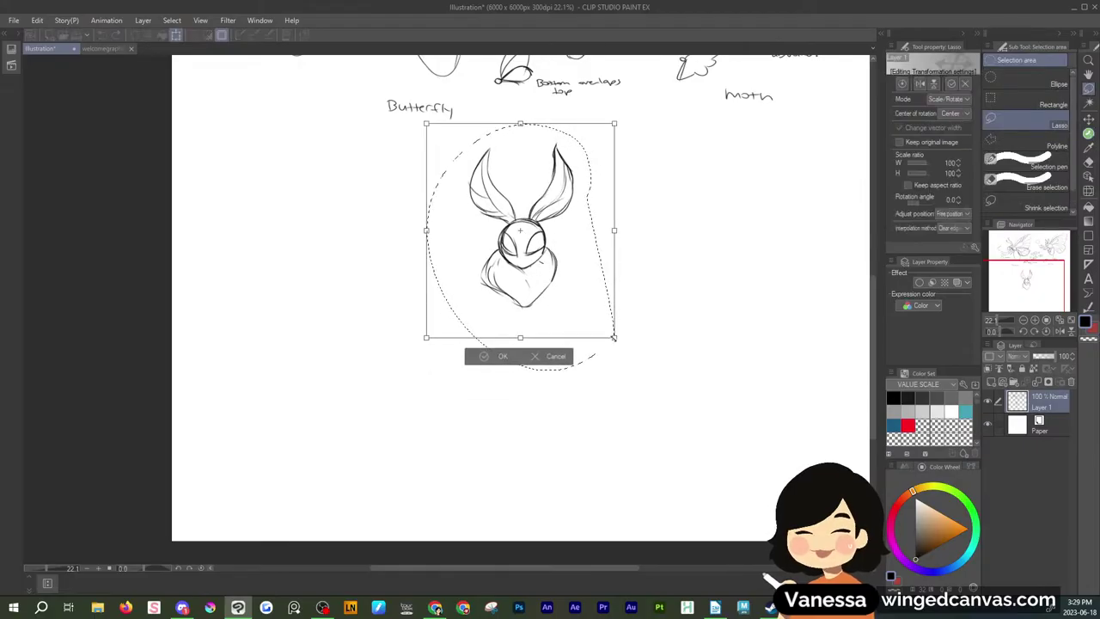
click(515, 358)
key(ctrl+d)
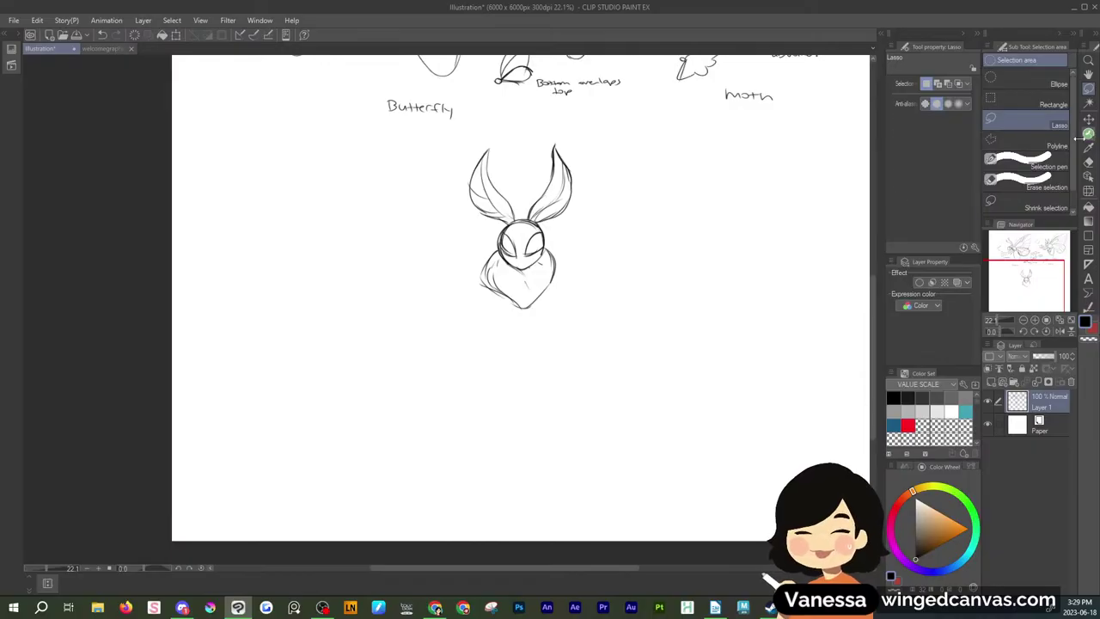
Add a short line running down from the side of the moth figure's fluffy thorax
key(p)
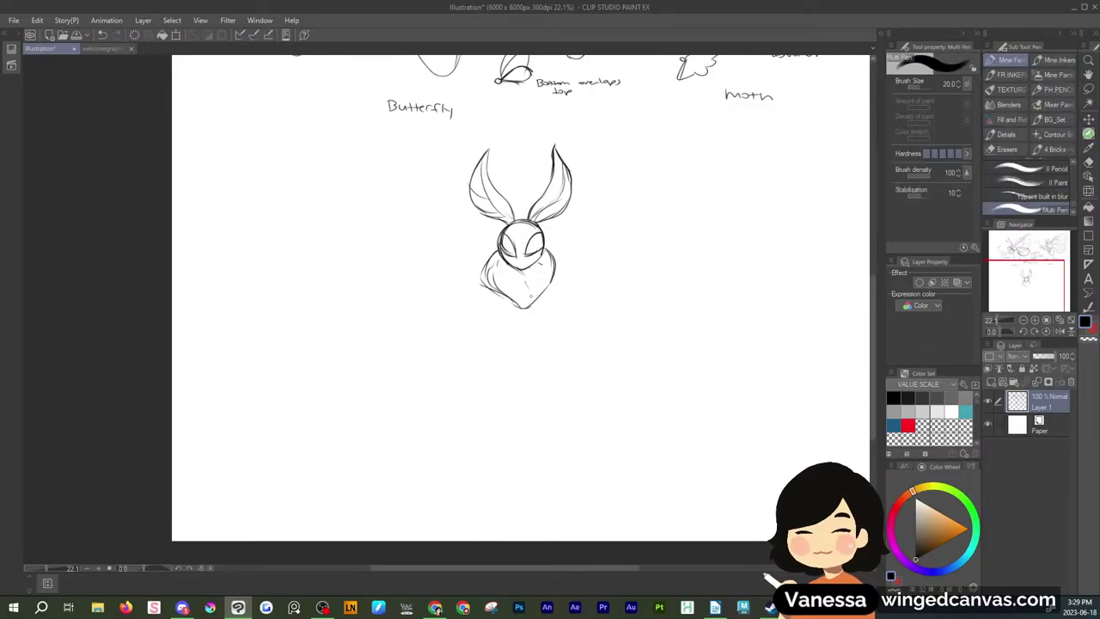
drag(495, 288, 503, 320)
key(m)
mouse_move(544, 260)
mouse_down()
mouse_move(529, 233)
mouse_move(502, 243)
mouse_up()
click(576, 225)
click(609, 213)
mouse_move(591, 242)
mouse_down()
mouse_move(582, 135)
mouse_move(431, 242)
mouse_move(613, 261)
mouse_up()
click(695, 227)
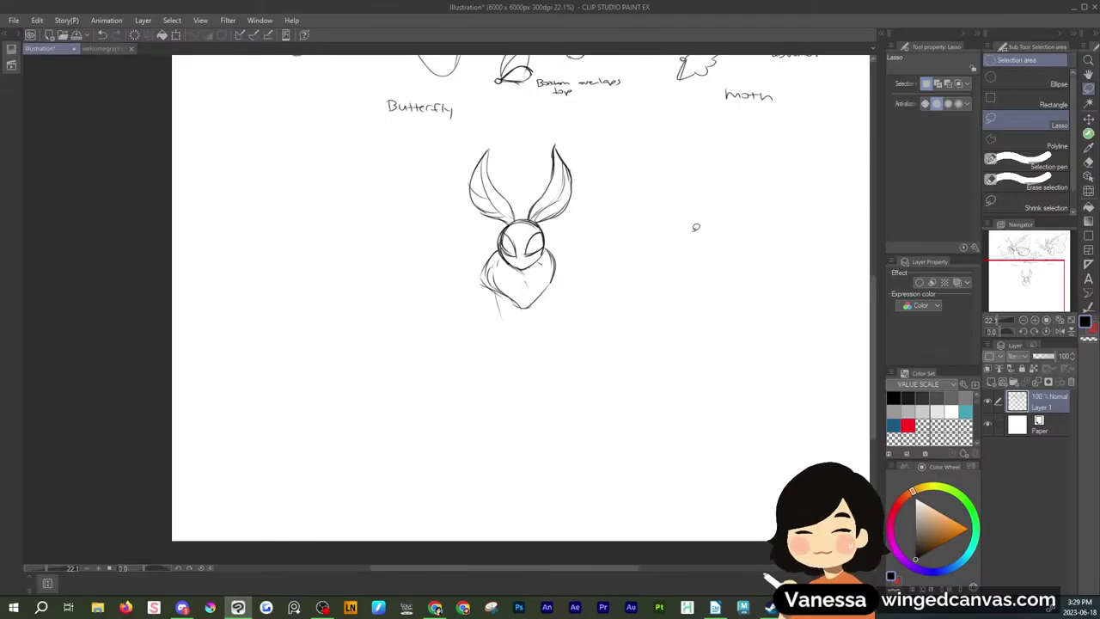
Sketch a turned human bust with head, neck and hunched torso beside the moth figure
click(1089, 134)
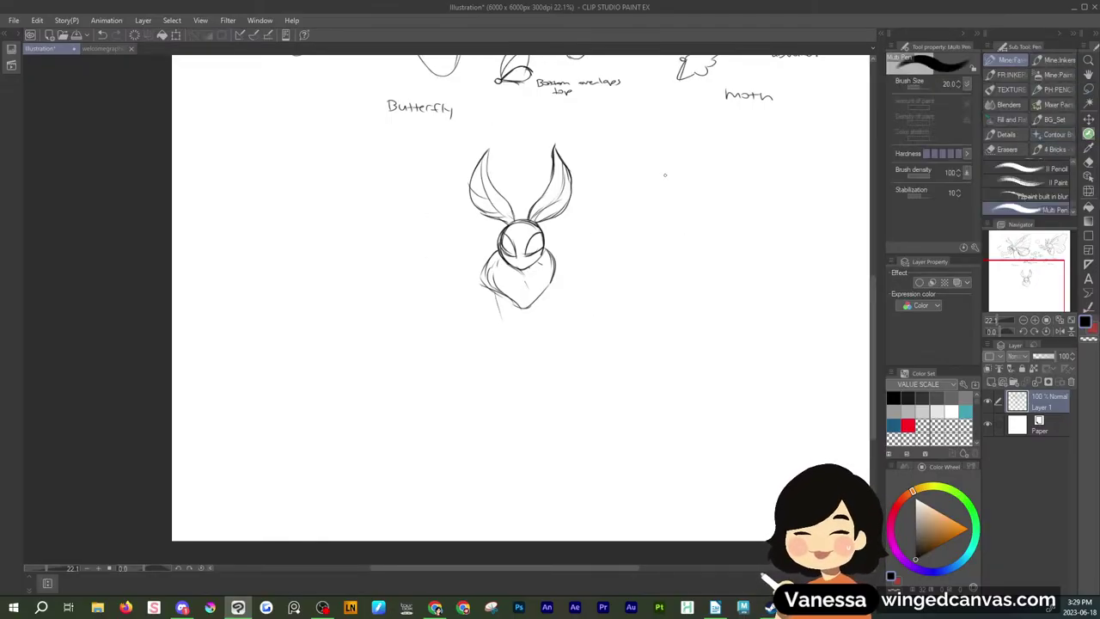
mouse_move(632, 173)
mouse_down()
mouse_move(663, 158)
mouse_move(668, 166)
mouse_move(632, 181)
mouse_move(637, 196)
mouse_move(630, 177)
mouse_move(671, 187)
mouse_up()
mouse_move(629, 164)
mouse_down()
mouse_move(638, 200)
mouse_move(670, 186)
mouse_move(663, 154)
mouse_move(686, 194)
mouse_move(666, 204)
mouse_up()
drag(663, 203, 651, 232)
drag(654, 229, 682, 205)
drag(672, 175, 684, 191)
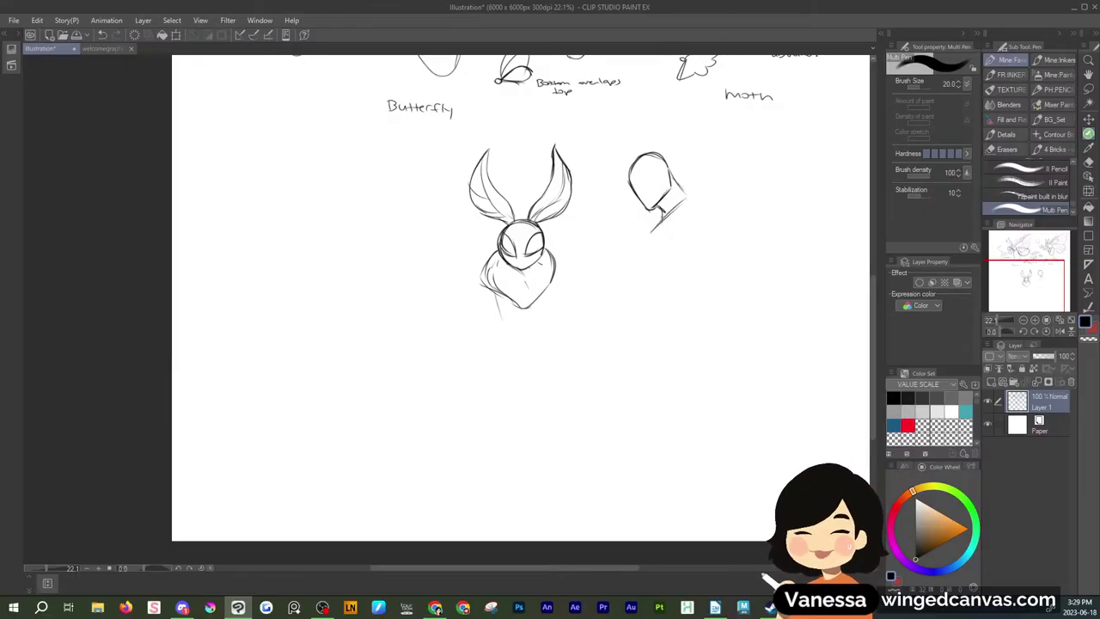
mouse_move(664, 213)
mouse_down()
mouse_move(619, 279)
mouse_move(630, 319)
mouse_move(672, 306)
mouse_up()
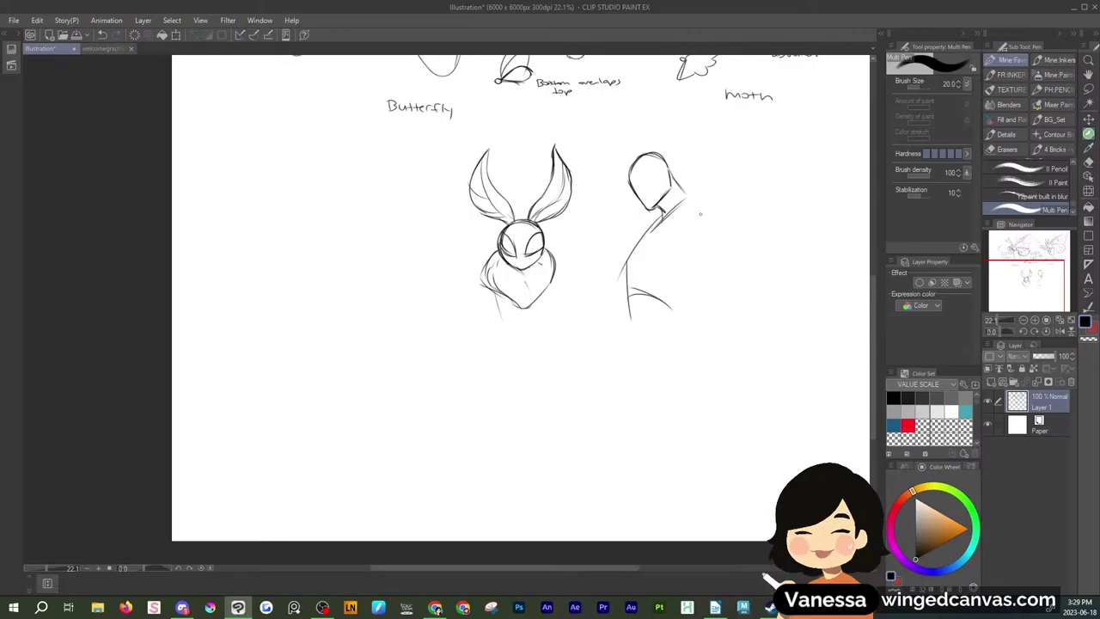
mouse_move(688, 194)
mouse_down()
mouse_move(702, 257)
mouse_move(662, 319)
mouse_up()
drag(689, 282, 696, 242)
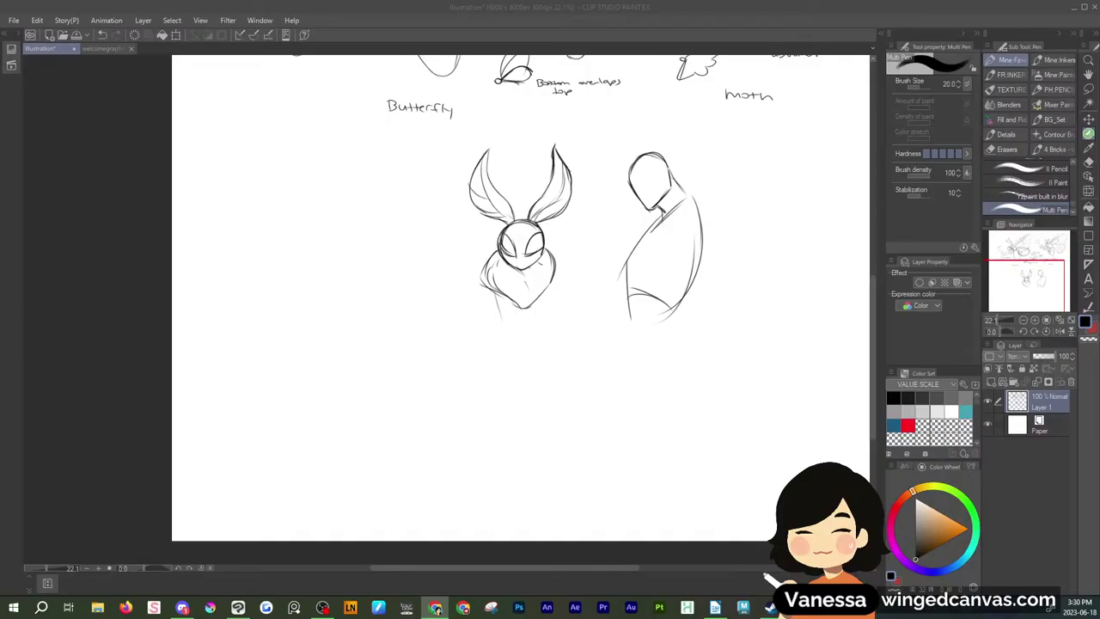
Delete the turned human bust with a lasso selection and deselect
click(1088, 90)
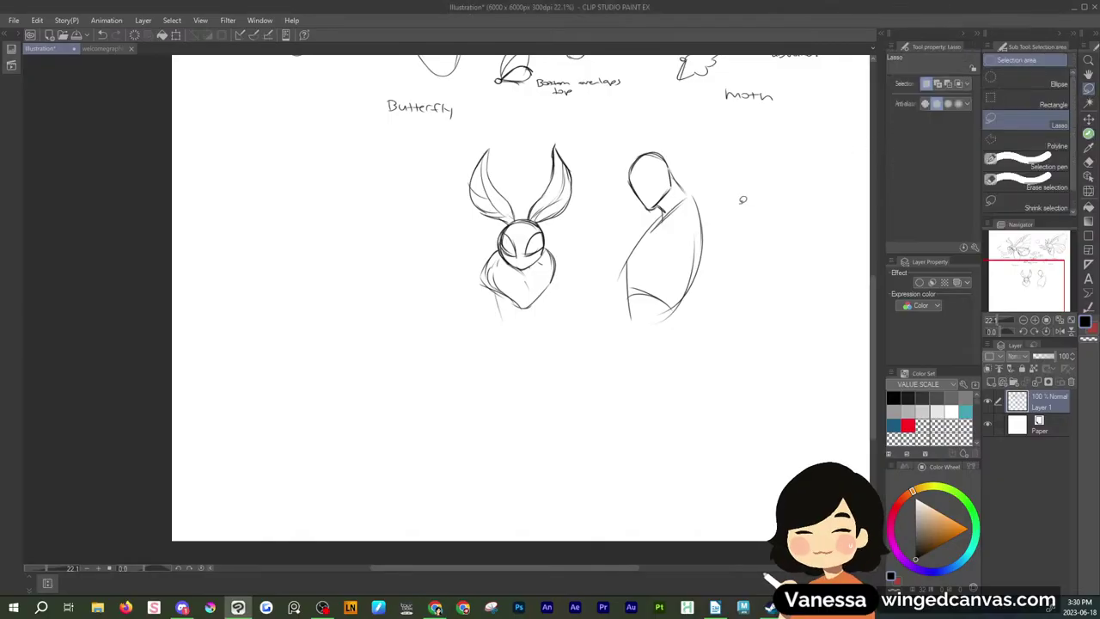
mouse_move(742, 200)
mouse_down()
mouse_move(633, 345)
mouse_move(739, 214)
mouse_up()
key(Delete)
key(ctrl+d)
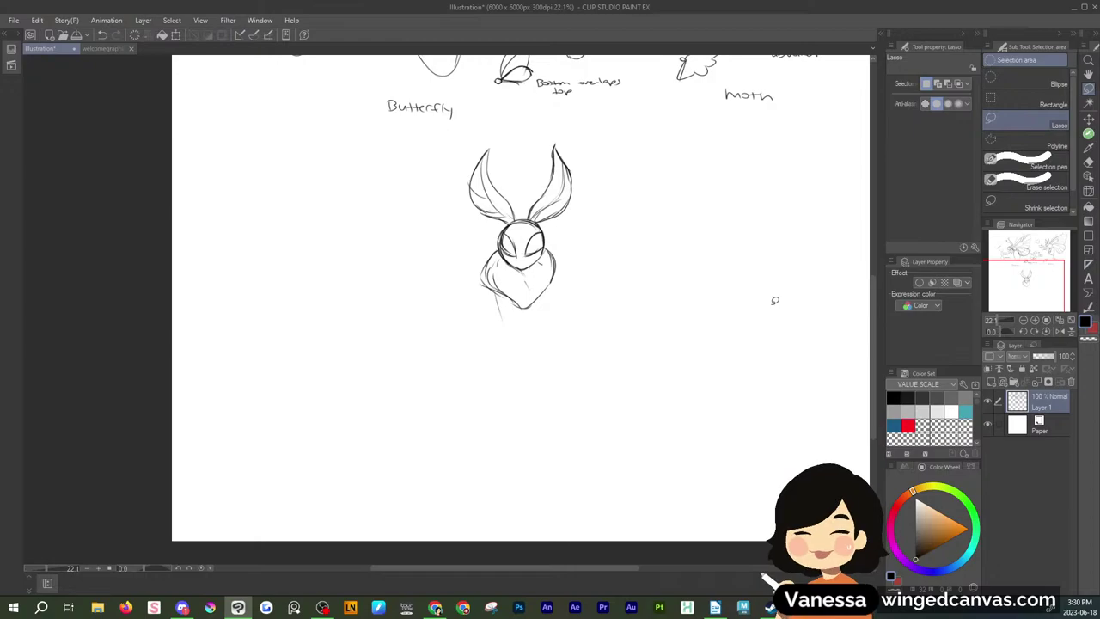
Sketch a front-view human bust with oval head, straight shoulders and tapered torso beside the moth figure
key(p)
mouse_move(672, 167)
mouse_down()
mouse_move(681, 195)
mouse_move(666, 200)
mouse_move(678, 218)
mouse_move(700, 201)
mouse_move(692, 215)
mouse_move(699, 195)
mouse_move(667, 177)
mouse_move(689, 218)
mouse_move(672, 213)
mouse_move(730, 219)
mouse_move(674, 223)
mouse_move(721, 222)
mouse_up()
mouse_move(649, 232)
mouse_down()
mouse_move(673, 298)
mouse_move(664, 281)
mouse_move(645, 344)
mouse_move(696, 322)
mouse_up()
drag(724, 221, 704, 330)
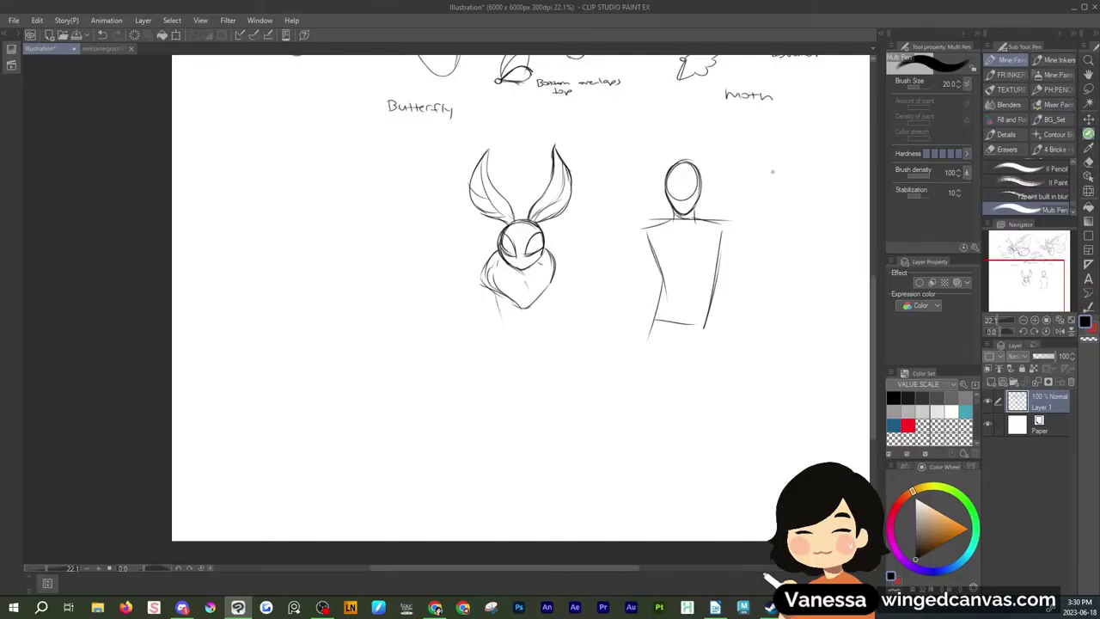
Lasso the front-view human bust, delete it and clear the selection
key(m)
mouse_move(731, 224)
mouse_down()
mouse_move(772, 301)
mouse_move(736, 222)
mouse_up()
key(Delete)
key(ctrl+d)
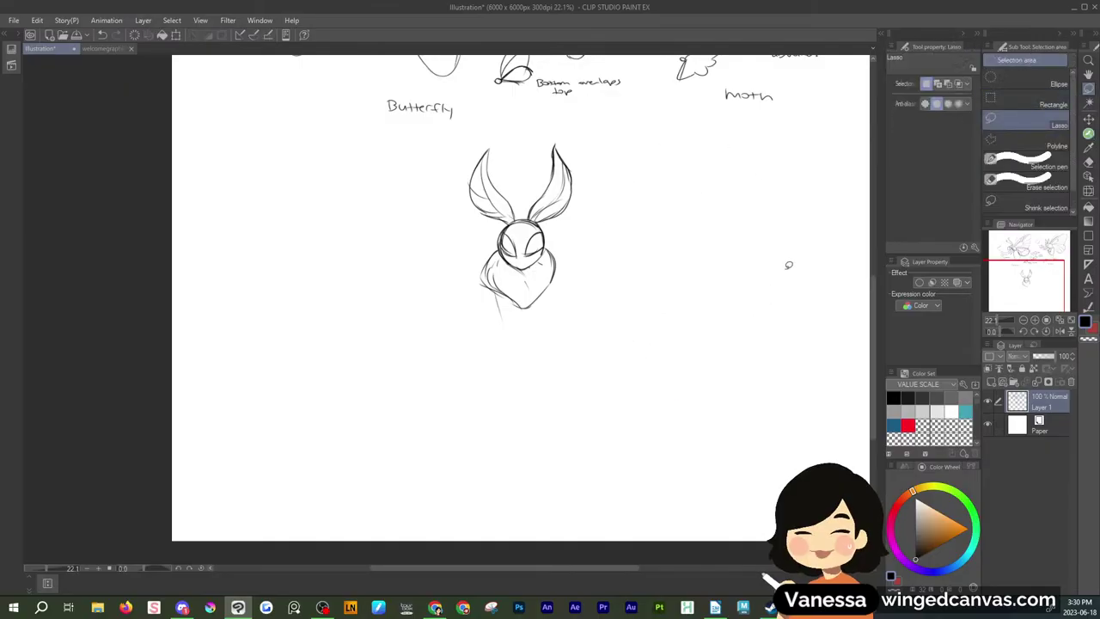
Delete the entire moth figure with its antennae and thorax using a lasso selection
mouse_move(612, 319)
mouse_down()
mouse_move(535, 115)
mouse_move(576, 339)
mouse_up()
key(Delete)
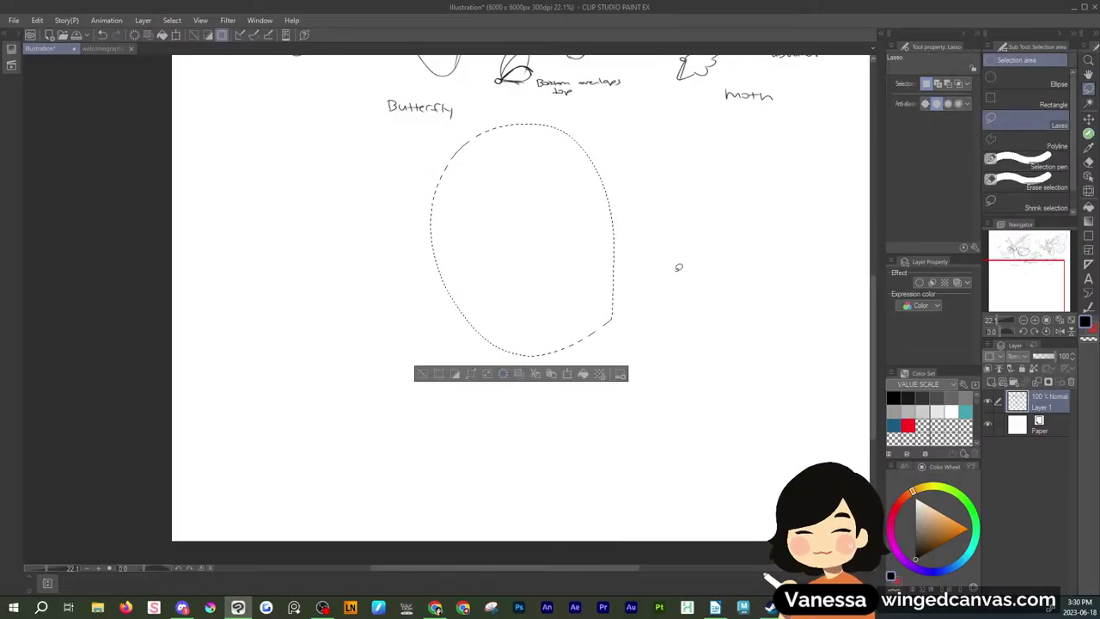
key(ctrl+d)
Draw a long diagonal guide line and an oval head with a curved arc around it in the empty area
key(p)
mouse_move(503, 258)
mouse_down()
mouse_move(542, 257)
mouse_move(503, 258)
mouse_up()
drag(404, 466, 760, 257)
mouse_move(500, 257)
mouse_down()
mouse_move(507, 288)
mouse_move(534, 294)
mouse_move(541, 265)
mouse_move(508, 248)
mouse_move(540, 286)
mouse_up()
drag(534, 240, 543, 286)
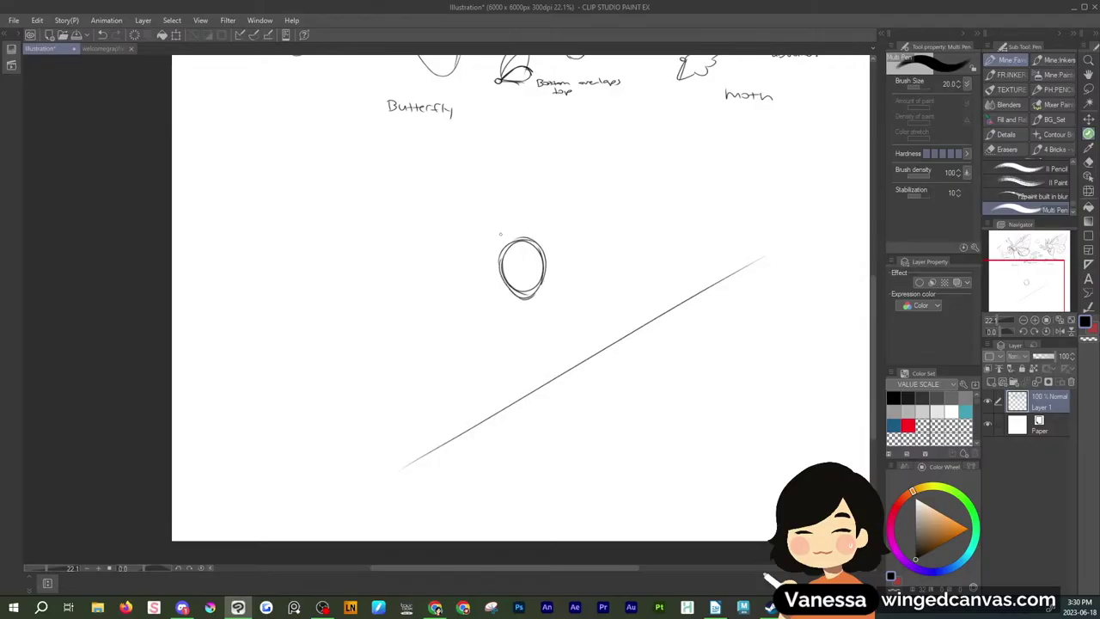
mouse_move(505, 219)
mouse_down()
mouse_move(446, 301)
mouse_move(467, 323)
mouse_move(544, 249)
mouse_up()
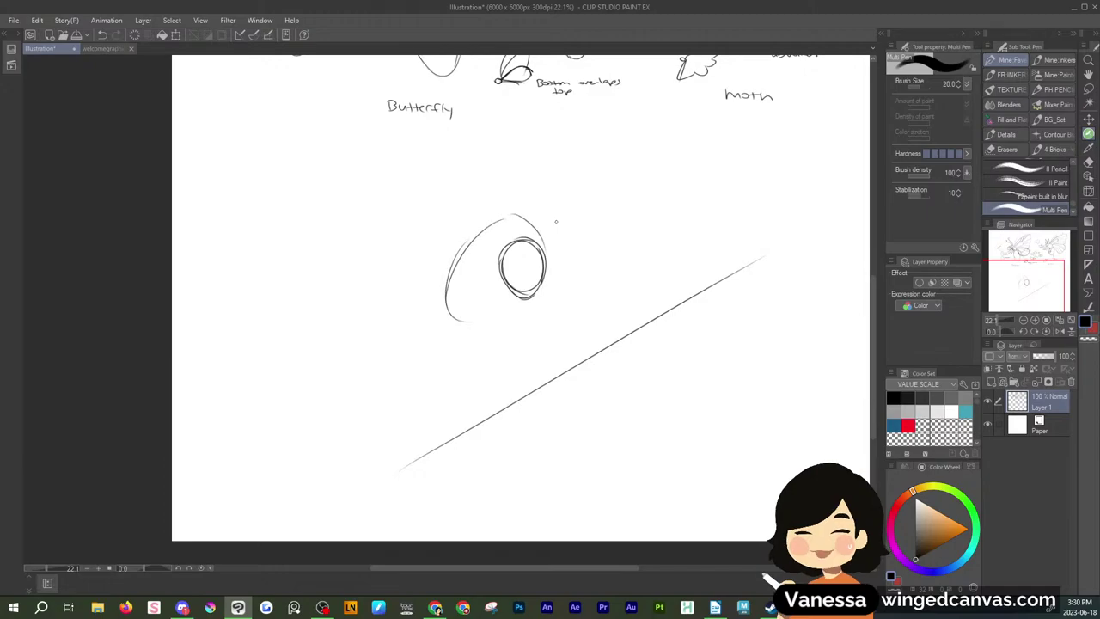
Lasso and delete the diagonal line together with the oval head and its arc
key(m)
mouse_move(591, 243)
mouse_down()
mouse_move(721, 192)
mouse_move(589, 245)
mouse_up()
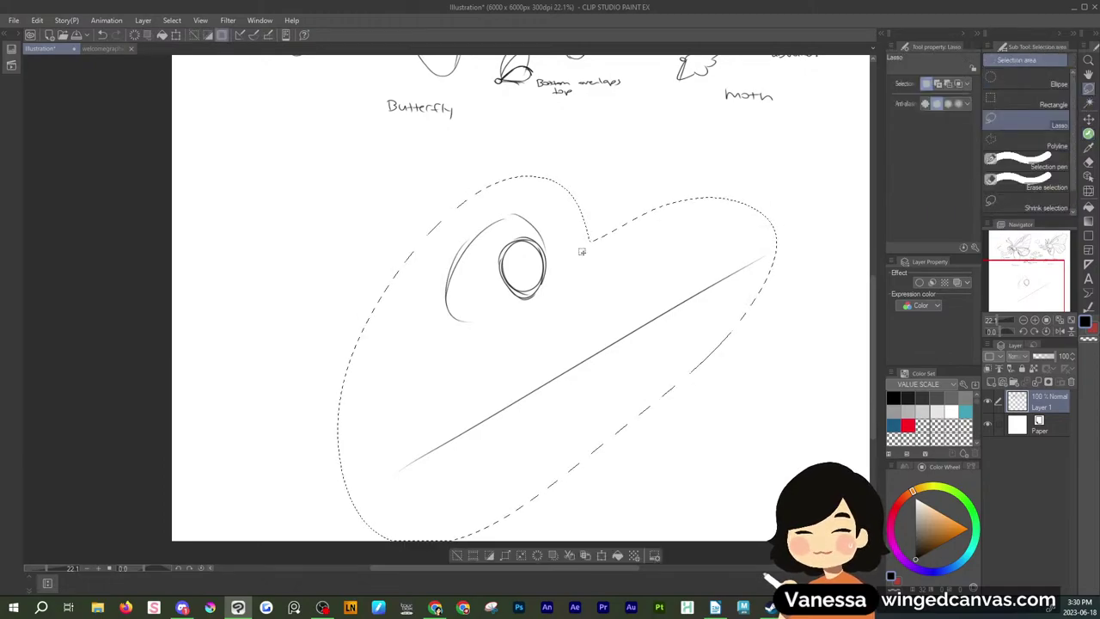
key(Delete)
key(ctrl+d)
Sketch a full-length standing human figure with head, neck, shoulders, torso and legs along the page's left side
key(p)
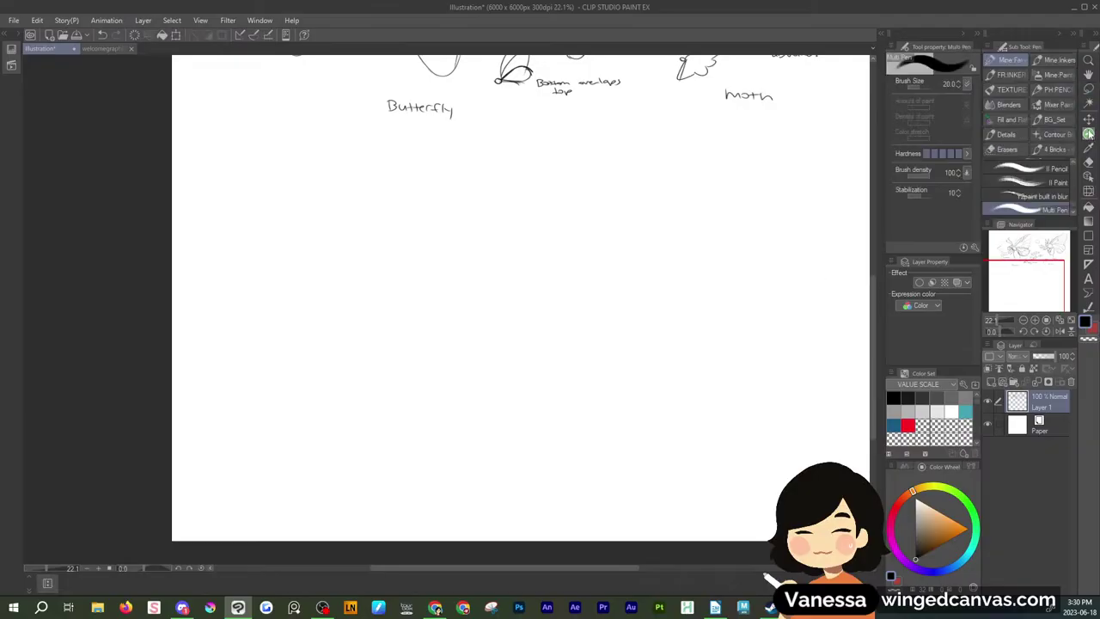
mouse_move(287, 154)
mouse_down()
mouse_move(298, 198)
mouse_move(314, 186)
mouse_move(297, 210)
mouse_move(345, 218)
mouse_up()
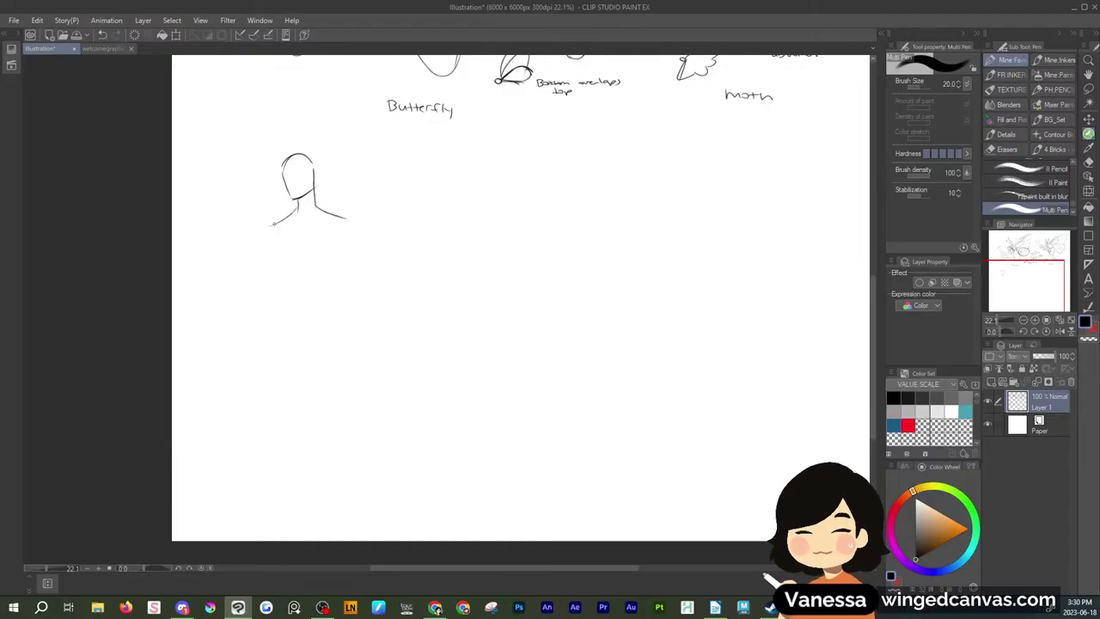
mouse_move(274, 223)
mouse_down()
mouse_move(296, 296)
mouse_move(279, 272)
mouse_move(293, 314)
mouse_move(280, 303)
mouse_move(271, 348)
mouse_move(273, 527)
mouse_up()
drag(293, 486, 274, 527)
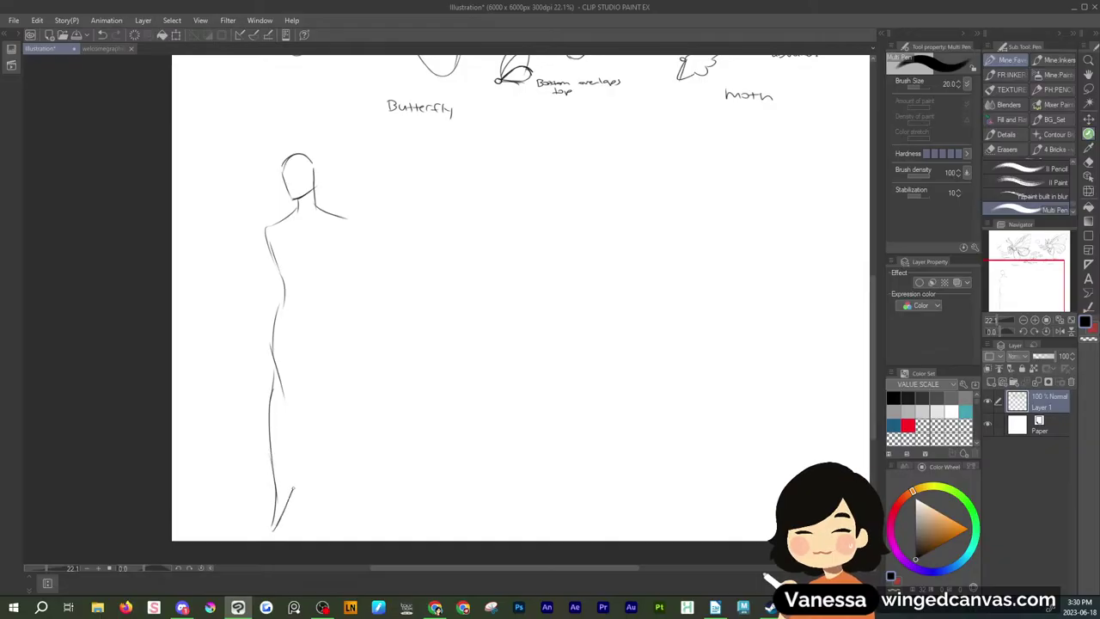
mouse_move(285, 490)
mouse_down()
mouse_move(289, 393)
mouse_move(310, 343)
mouse_move(329, 531)
mouse_move(339, 395)
mouse_move(332, 359)
mouse_move(302, 342)
mouse_up()
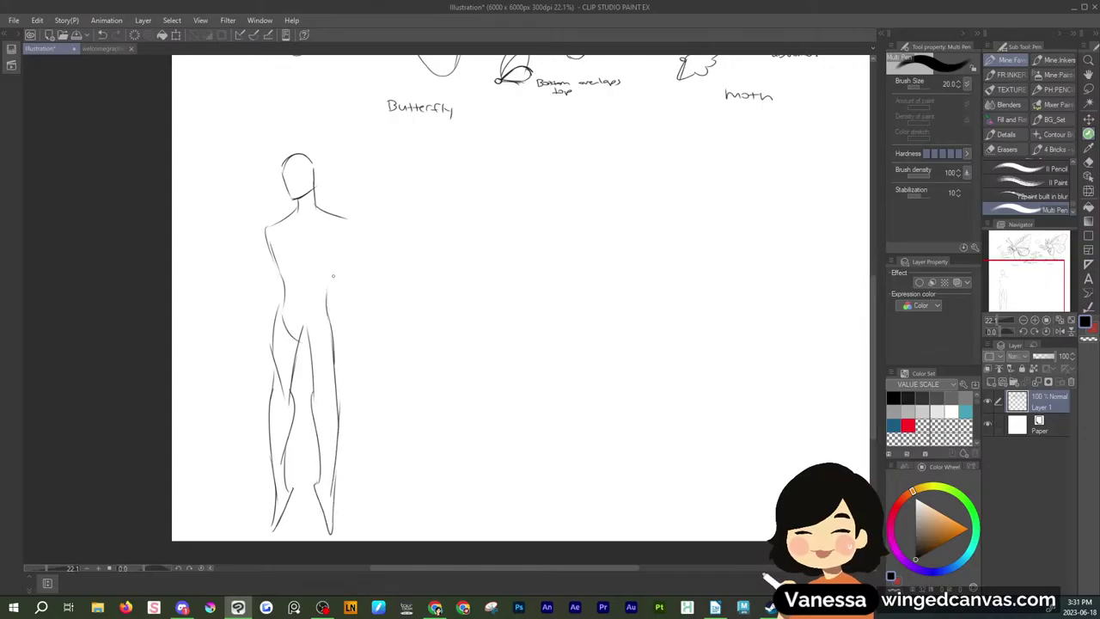
drag(326, 299, 342, 222)
key(alt+Tab)
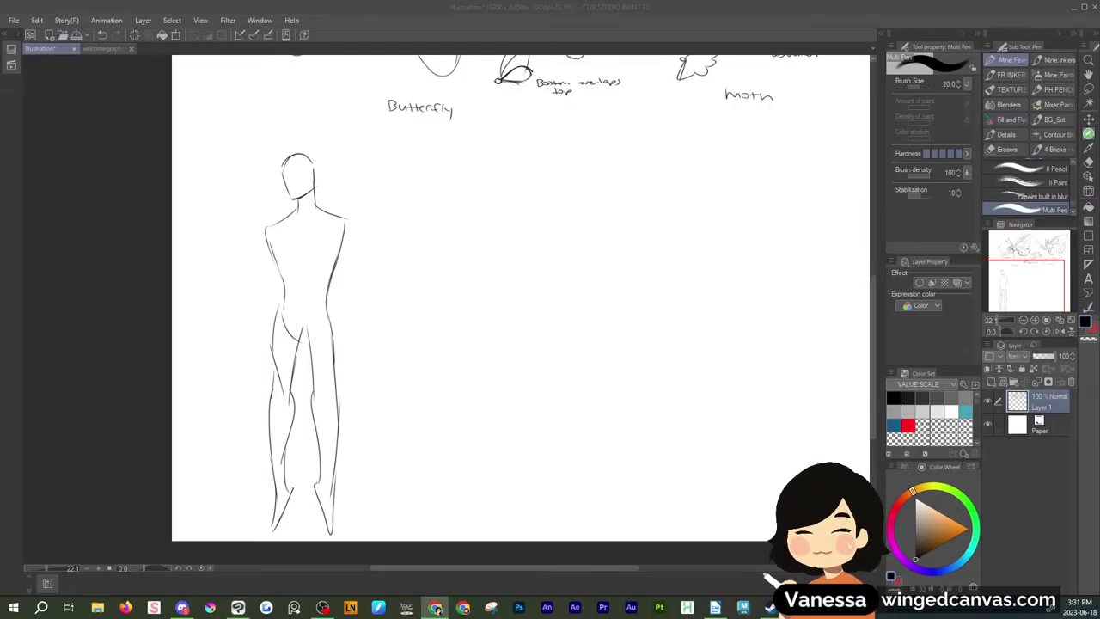
click(376, 245)
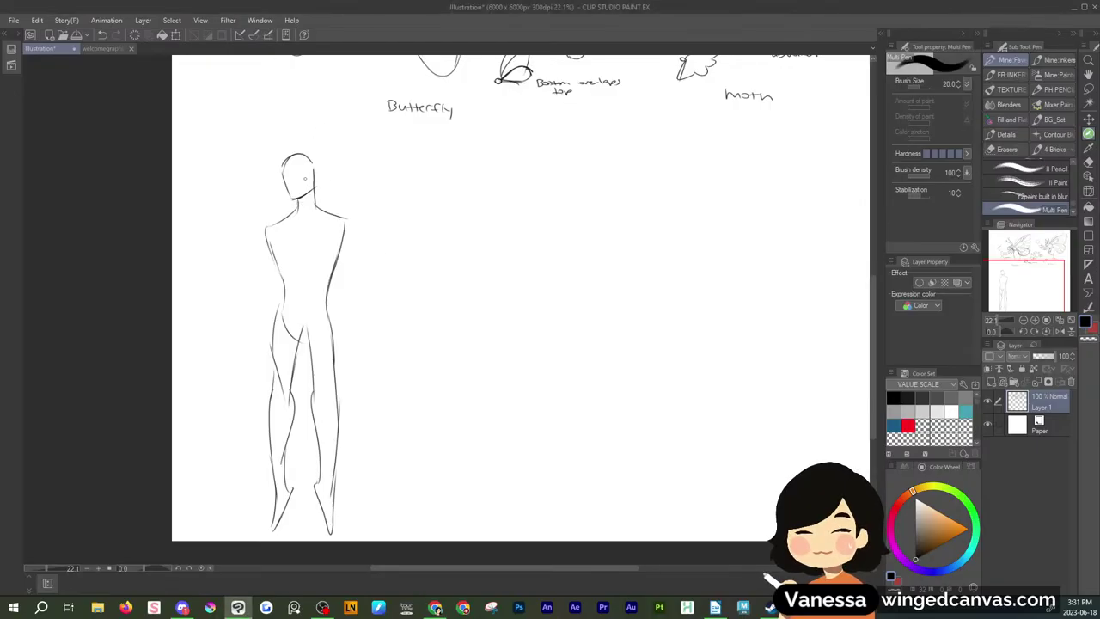
Darken the head outline and draw the upper arms, one bent toward the hip and the other raised with a fist
mouse_move(283, 171)
mouse_down()
mouse_move(293, 201)
mouse_move(314, 188)
mouse_move(311, 160)
mouse_move(292, 198)
mouse_up()
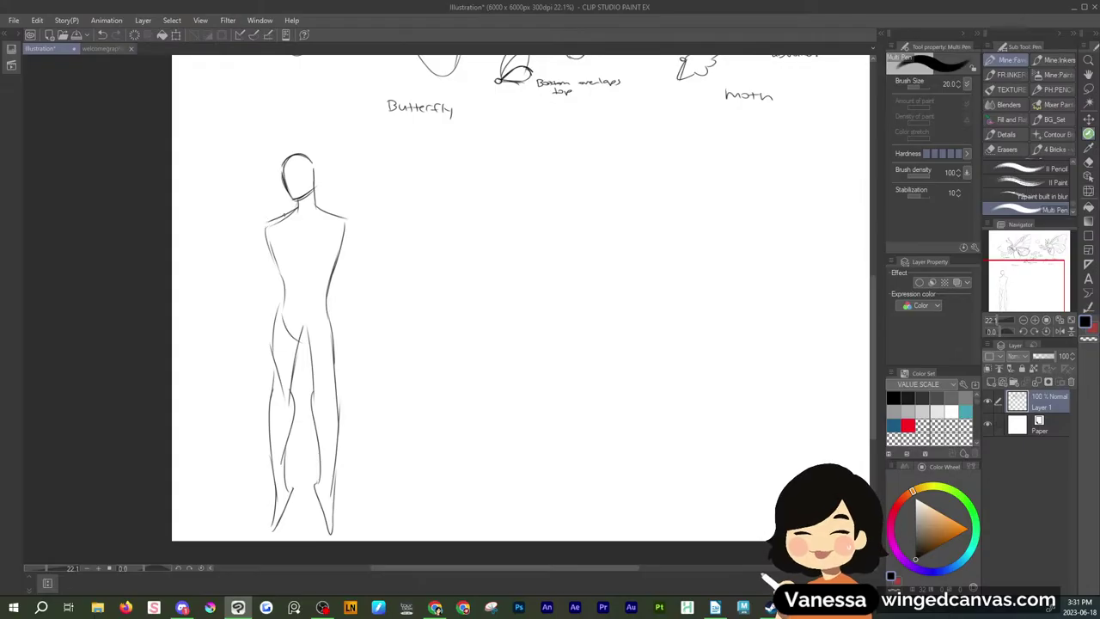
mouse_move(270, 221)
mouse_down()
mouse_move(224, 259)
mouse_move(252, 270)
mouse_move(251, 257)
mouse_move(275, 289)
mouse_move(254, 261)
mouse_up()
mouse_move(337, 215)
mouse_down()
mouse_move(383, 244)
mouse_move(380, 229)
mouse_move(411, 198)
mouse_up()
drag(411, 201, 383, 246)
mouse_move(407, 191)
mouse_down()
mouse_move(421, 203)
mouse_move(411, 200)
mouse_up()
drag(269, 246, 250, 265)
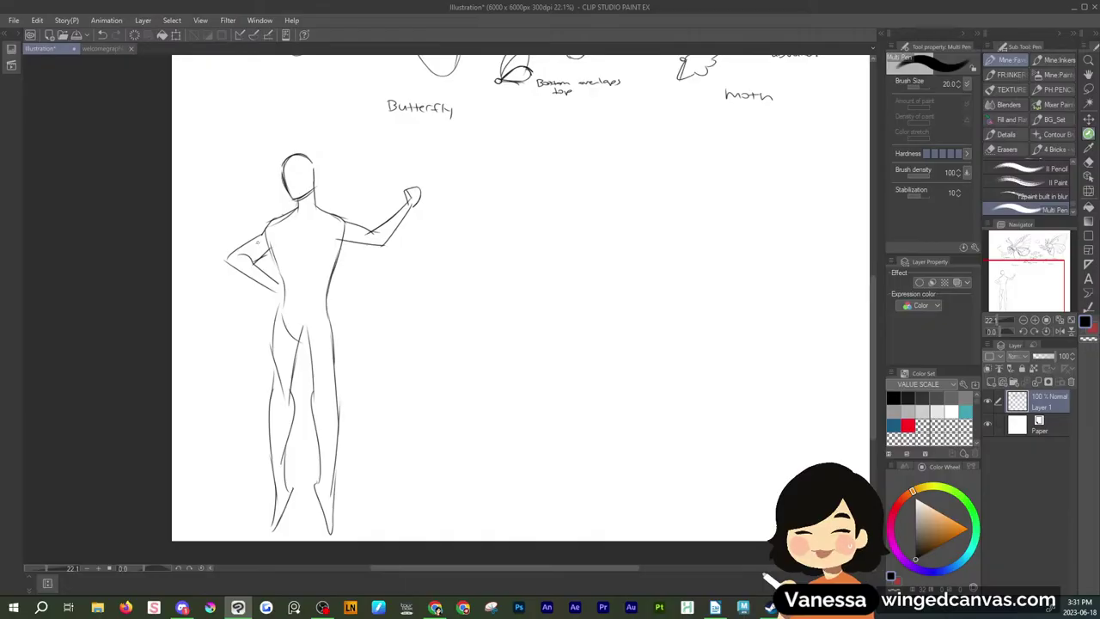
drag(263, 227, 240, 249)
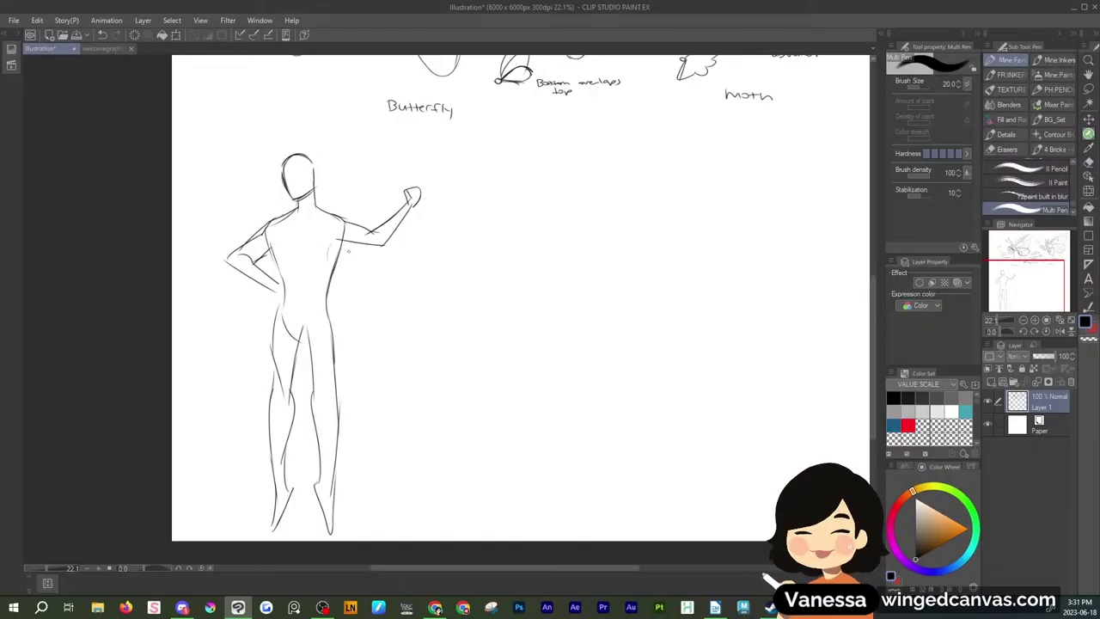
Draw a second arm with a spread hand and sleeve-like flap beneath the raised arm, and add the hand on the hip
drag(337, 269, 362, 296)
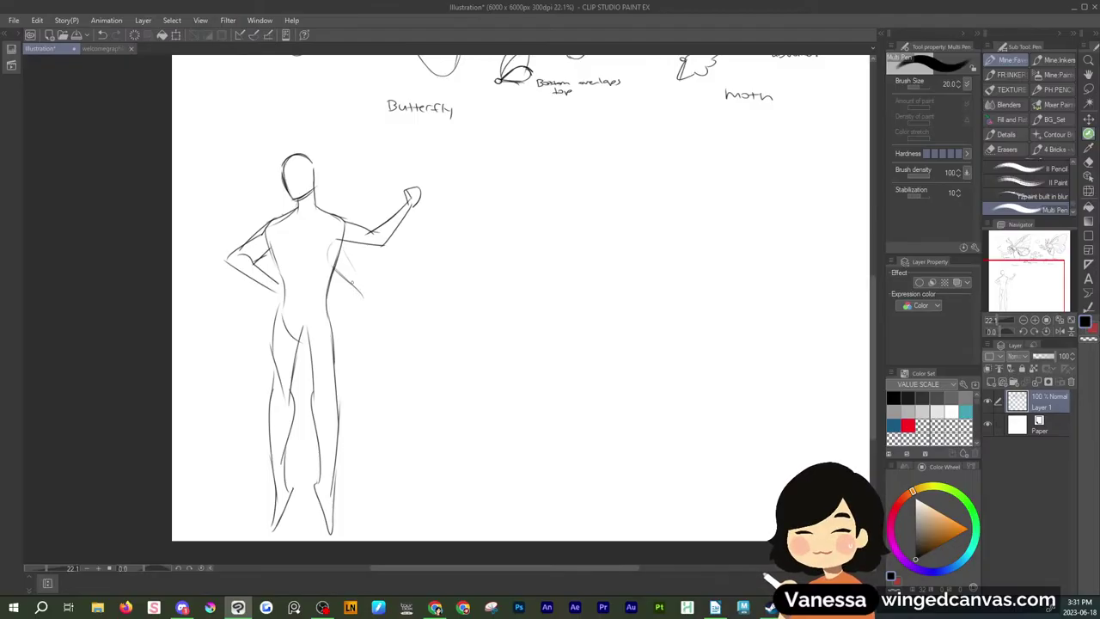
drag(342, 240, 364, 286)
mouse_move(276, 235)
mouse_down()
mouse_move(285, 291)
mouse_move(273, 323)
mouse_move(333, 339)
mouse_move(270, 248)
mouse_up()
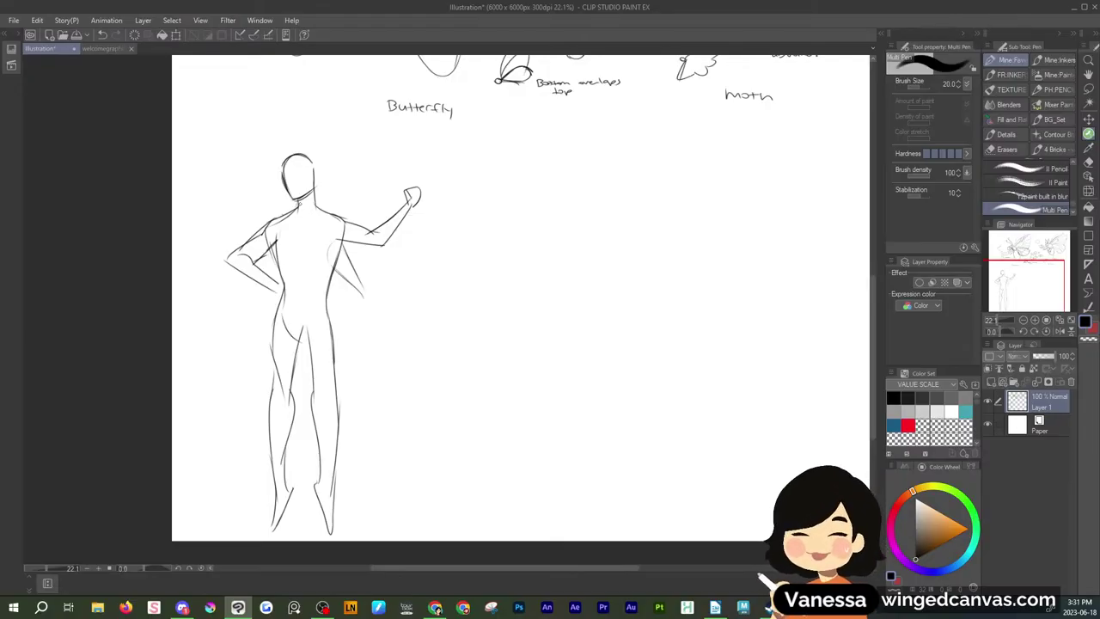
mouse_move(281, 279)
mouse_down()
mouse_move(272, 300)
mouse_move(283, 306)
mouse_up()
drag(334, 267, 350, 294)
mouse_move(358, 274)
mouse_down()
mouse_move(366, 310)
mouse_move(418, 344)
mouse_move(415, 372)
mouse_move(445, 373)
mouse_up()
mouse_move(417, 337)
mouse_down()
mouse_move(452, 371)
mouse_move(431, 378)
mouse_move(420, 349)
mouse_up()
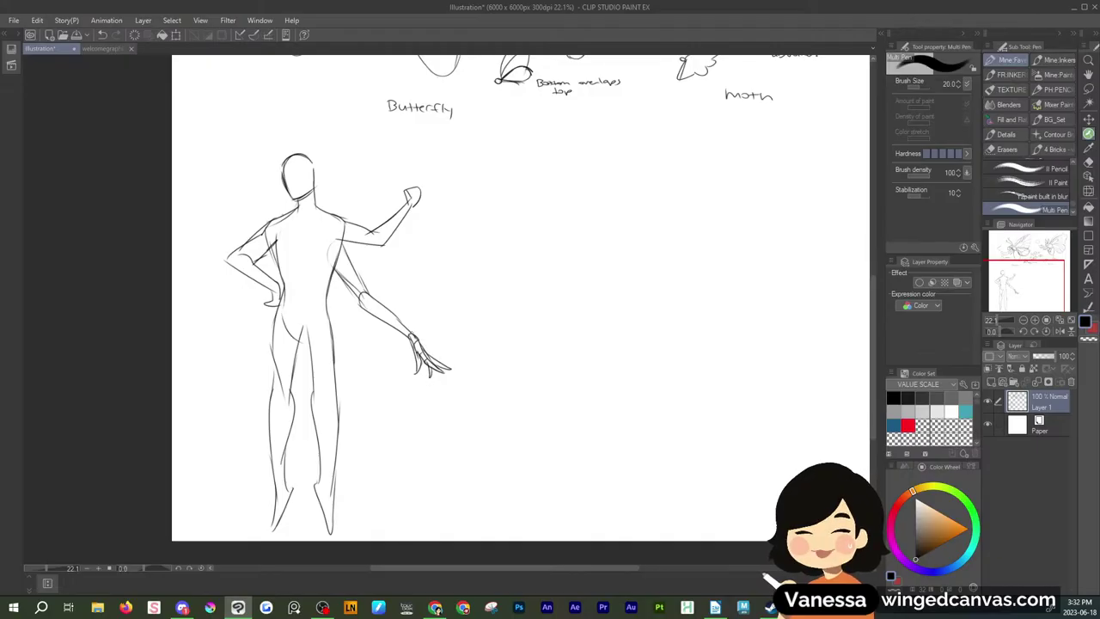
mouse_move(349, 256)
mouse_down()
mouse_move(373, 295)
mouse_move(351, 310)
mouse_move(399, 320)
mouse_move(386, 366)
mouse_move(407, 319)
mouse_up()
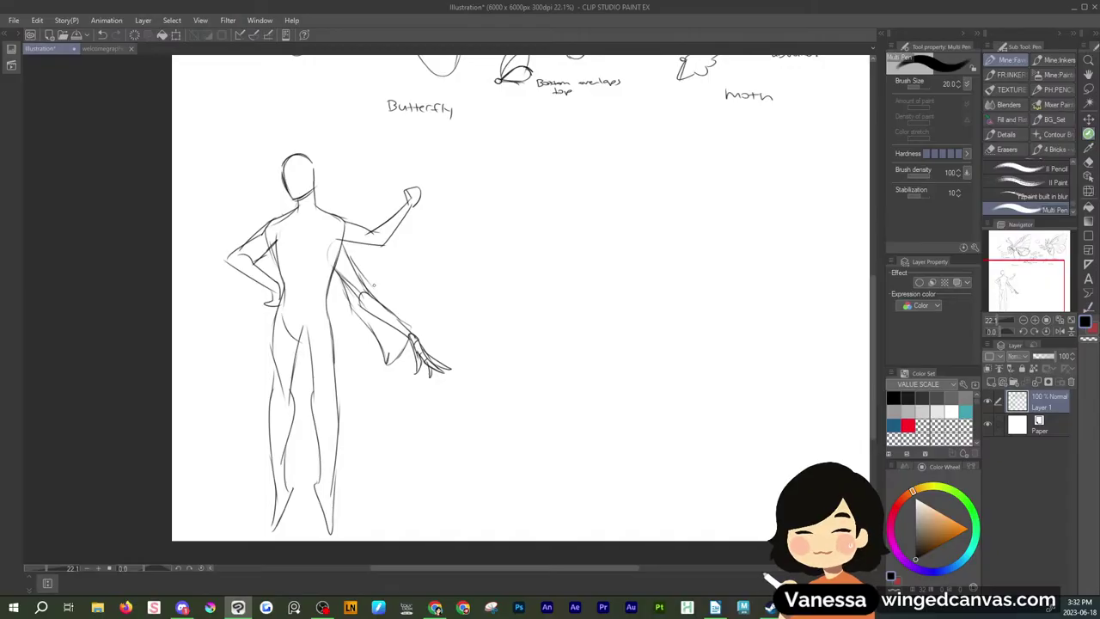
Draw the matching second arm with a spread hand, extending downward behind the arm bent at the hip
drag(257, 295, 232, 314)
click(1088, 88)
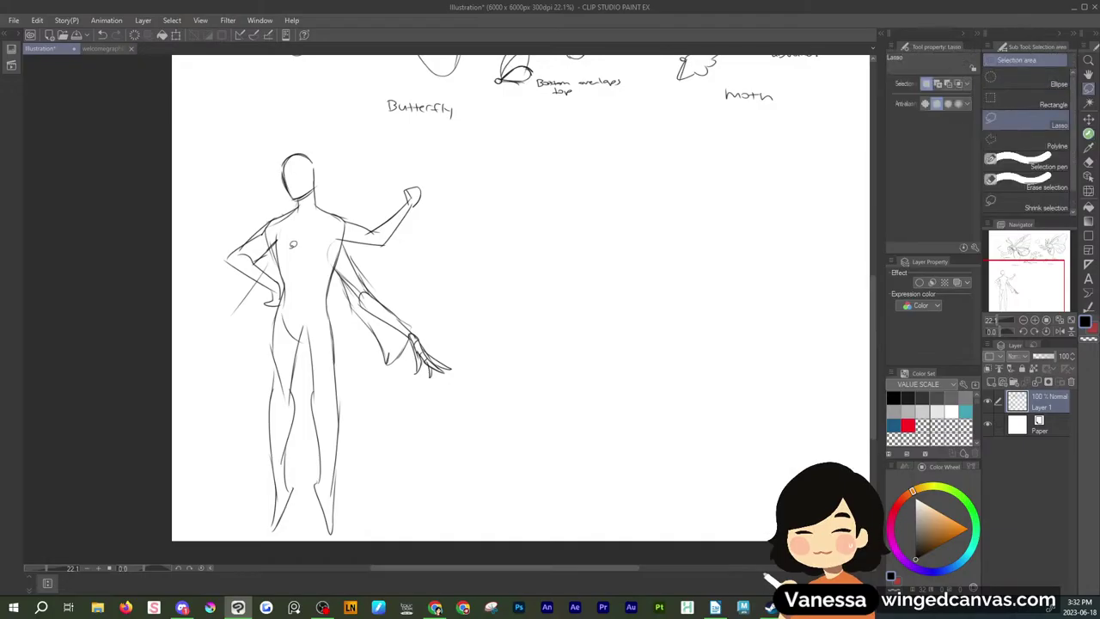
key(p)
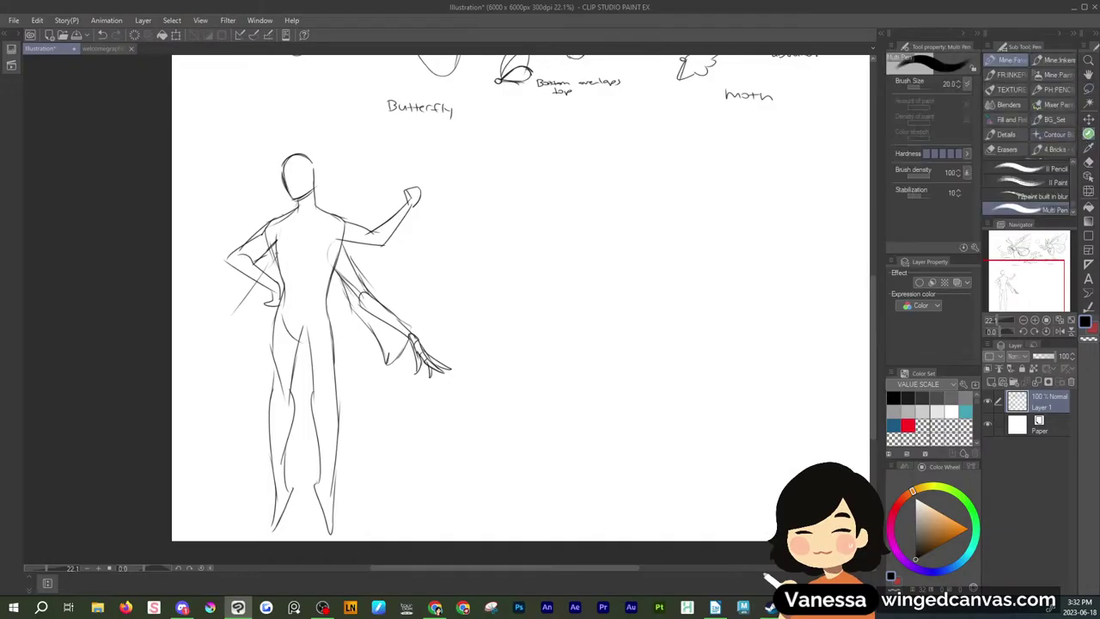
drag(256, 284, 179, 379)
mouse_move(220, 348)
mouse_down()
mouse_move(196, 367)
mouse_move(235, 361)
mouse_up()
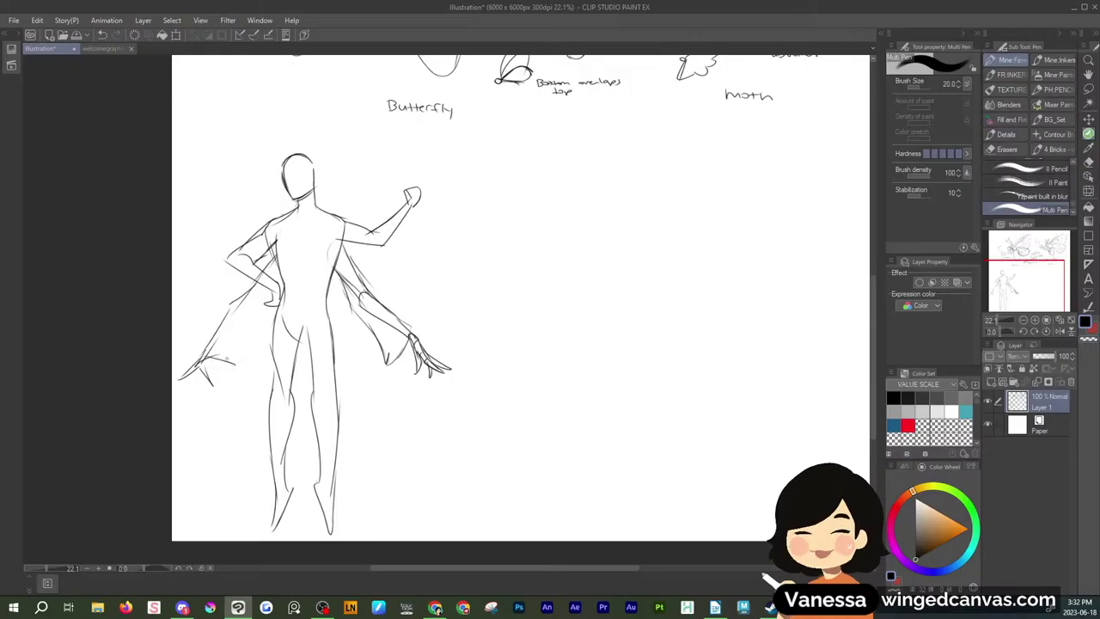
drag(260, 283, 194, 366)
mouse_move(343, 247)
mouse_down()
mouse_move(375, 300)
mouse_move(370, 312)
mouse_up()
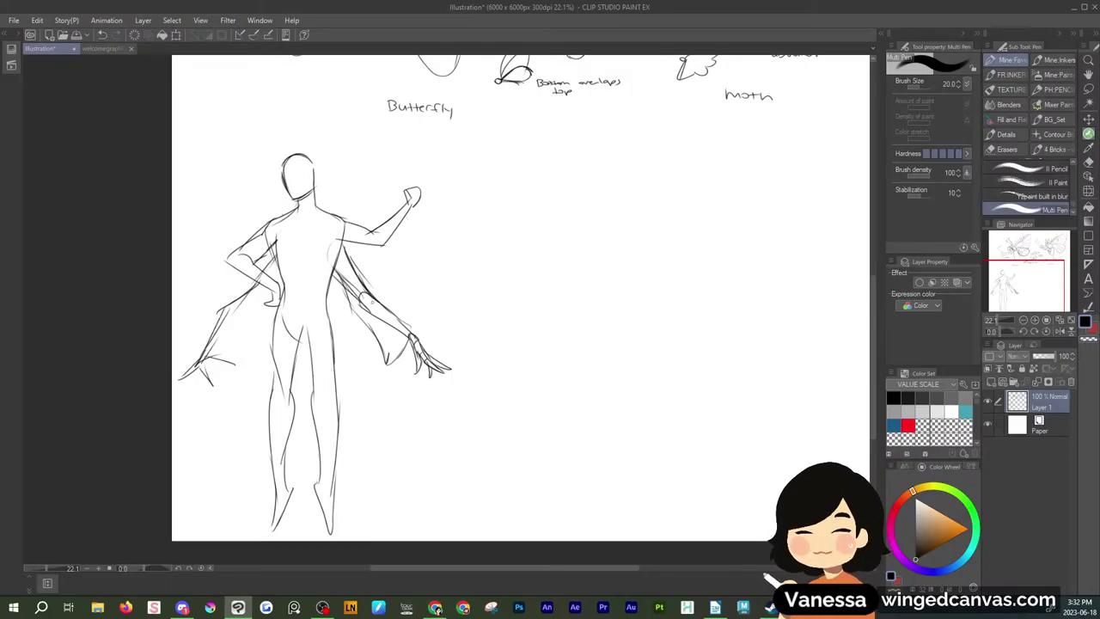
mouse_move(225, 310)
mouse_down()
mouse_move(274, 283)
mouse_move(213, 363)
mouse_up()
Lasso and clear the lower arm beneath the raised fist down to its wrist, and redraw it with a bent elbow
click(1088, 89)
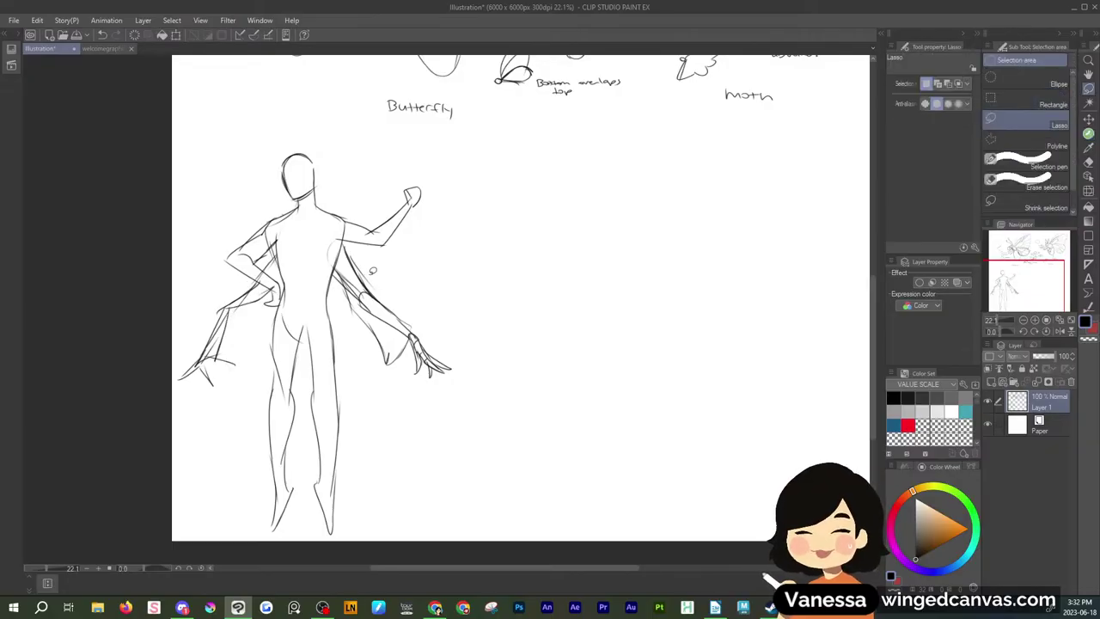
drag(370, 273, 400, 287)
click(371, 359)
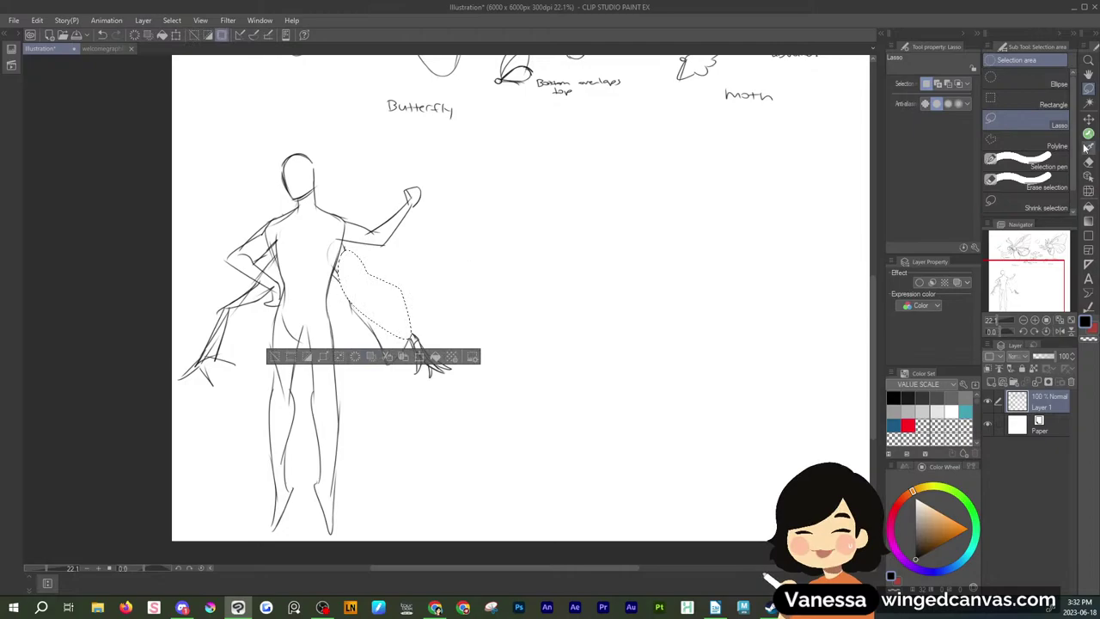
click(1088, 133)
click(1088, 89)
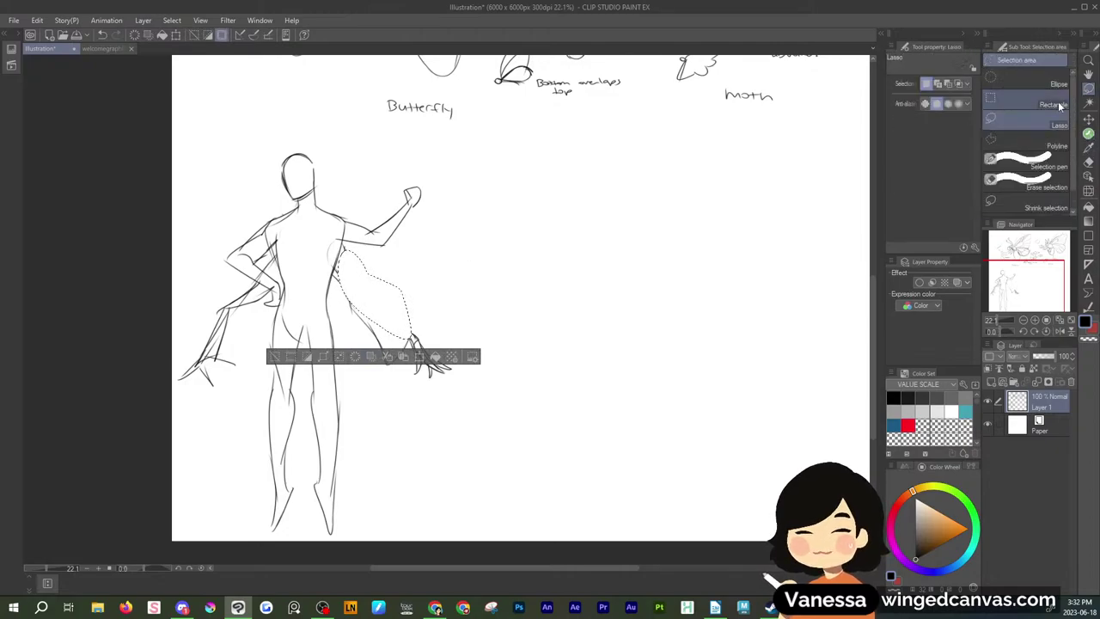
click(763, 164)
click(1088, 133)
mouse_move(340, 256)
mouse_down()
mouse_move(388, 293)
mouse_move(417, 340)
mouse_up()
mouse_move(343, 256)
mouse_down()
mouse_move(383, 294)
mouse_move(367, 312)
mouse_up()
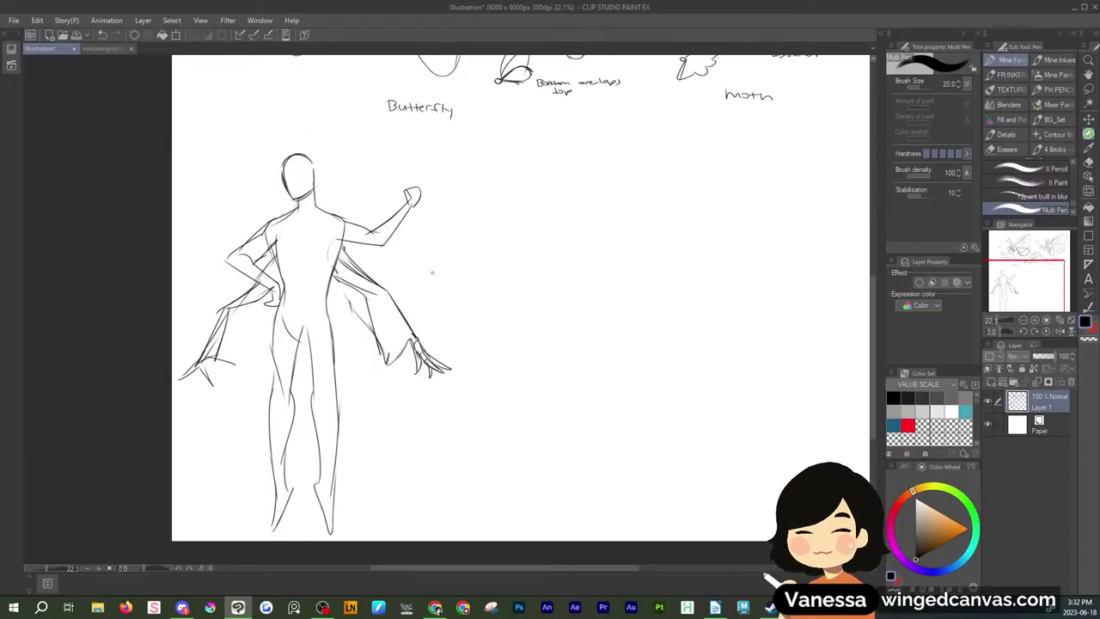
Try adding a third pair of bent limbs beneath the lower arms, extending downward on both sides of the hips
mouse_move(271, 308)
mouse_down()
mouse_move(234, 345)
mouse_move(211, 427)
mouse_move(198, 431)
mouse_move(269, 335)
mouse_up()
drag(330, 289, 375, 352)
mouse_move(323, 309)
mouse_down()
mouse_move(373, 376)
mouse_move(388, 424)
mouse_up()
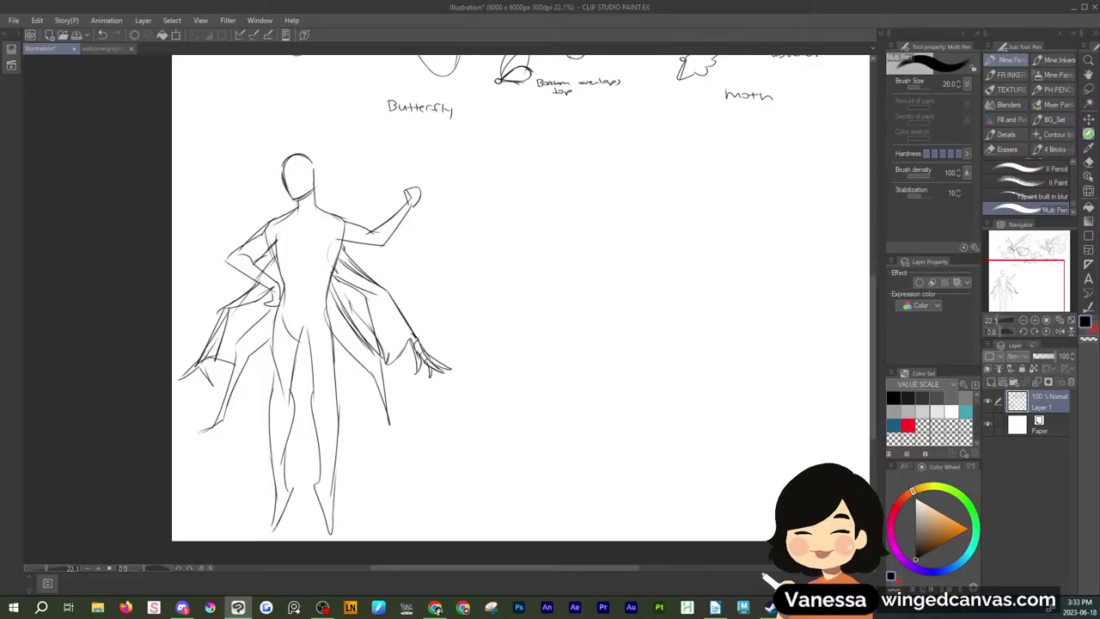
Lasso and clear the third pair of limbs on both sides of the hips
key(m)
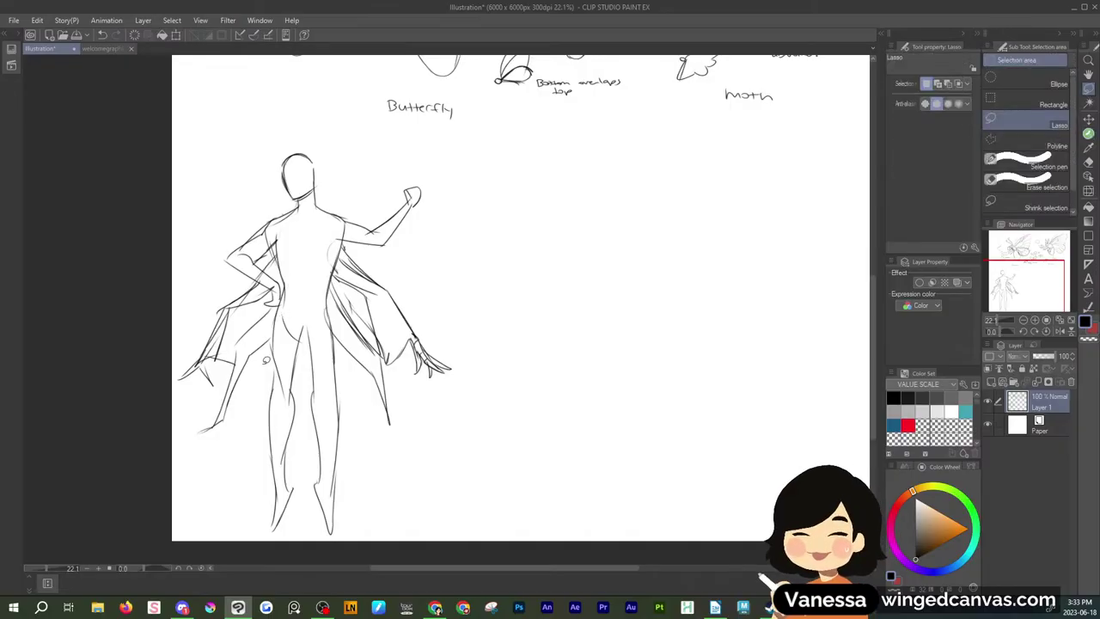
mouse_move(267, 360)
mouse_down()
mouse_move(221, 384)
mouse_move(264, 355)
mouse_up()
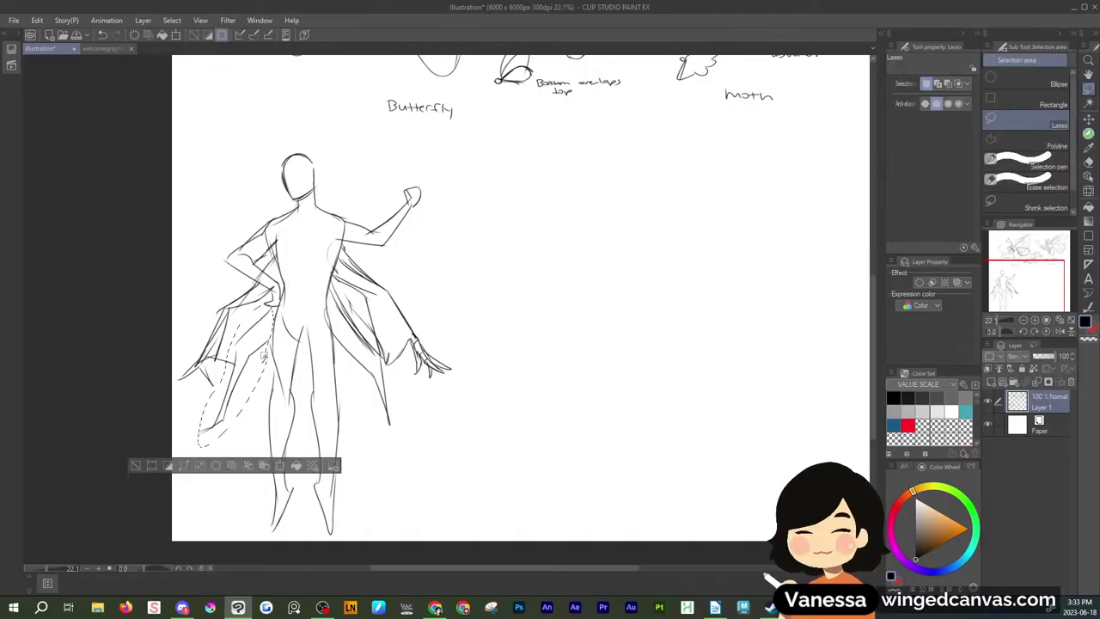
click(218, 466)
key(ctrl+d)
mouse_move(370, 318)
mouse_down()
mouse_move(355, 378)
mouse_move(371, 319)
mouse_up()
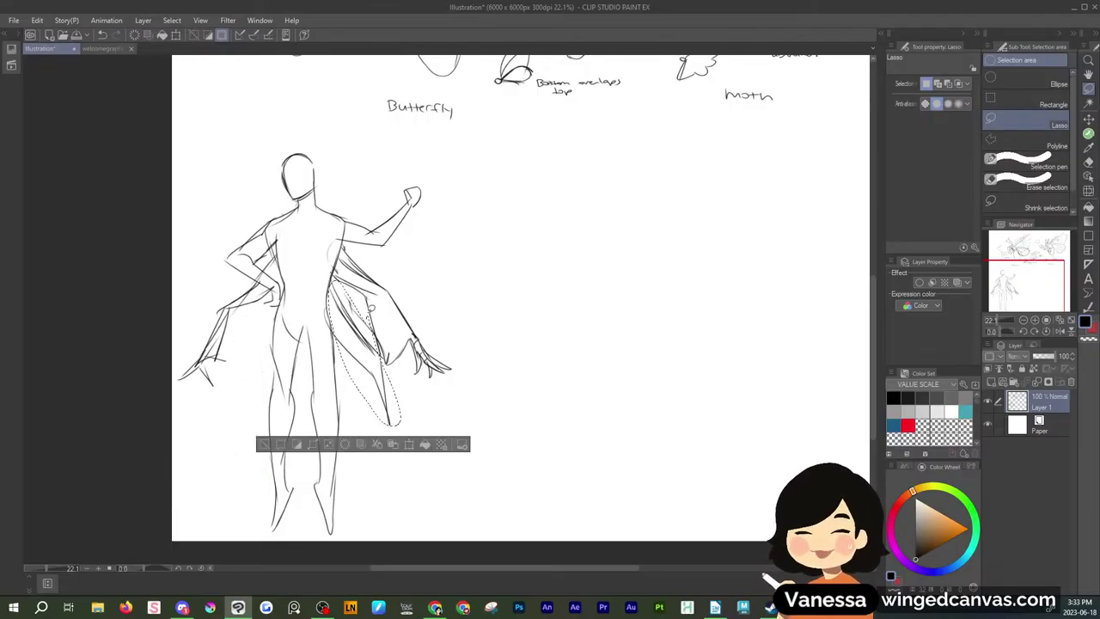
key(Delete)
key(ctrl+d)
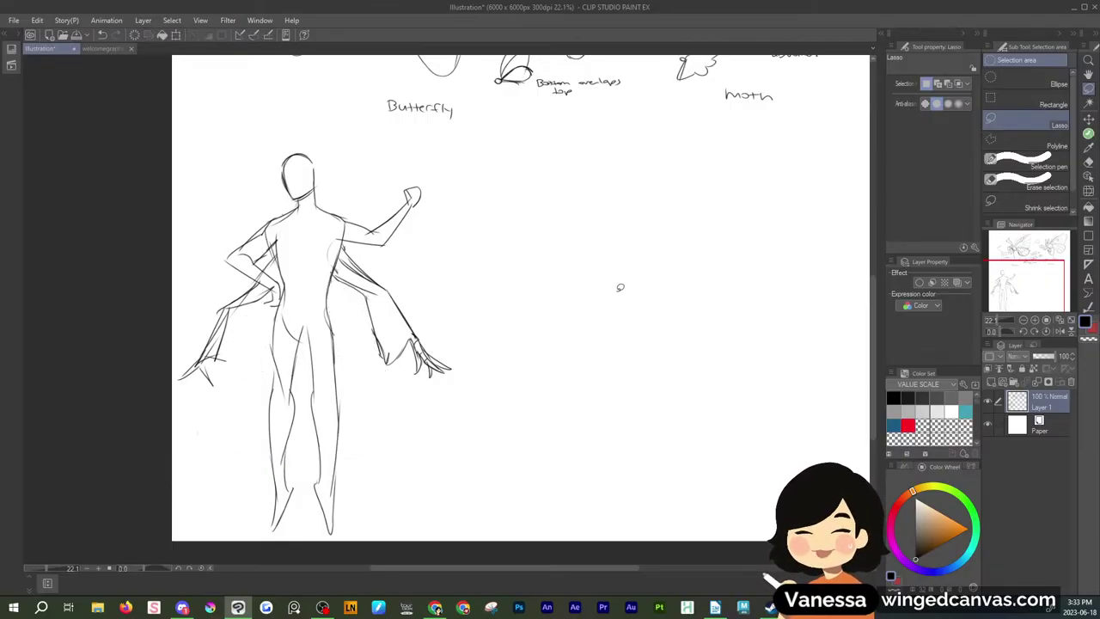
Draw loose trouser legs ending above the pointed feet, and a V-shaped collar around the neck and upper chest
click(1088, 134)
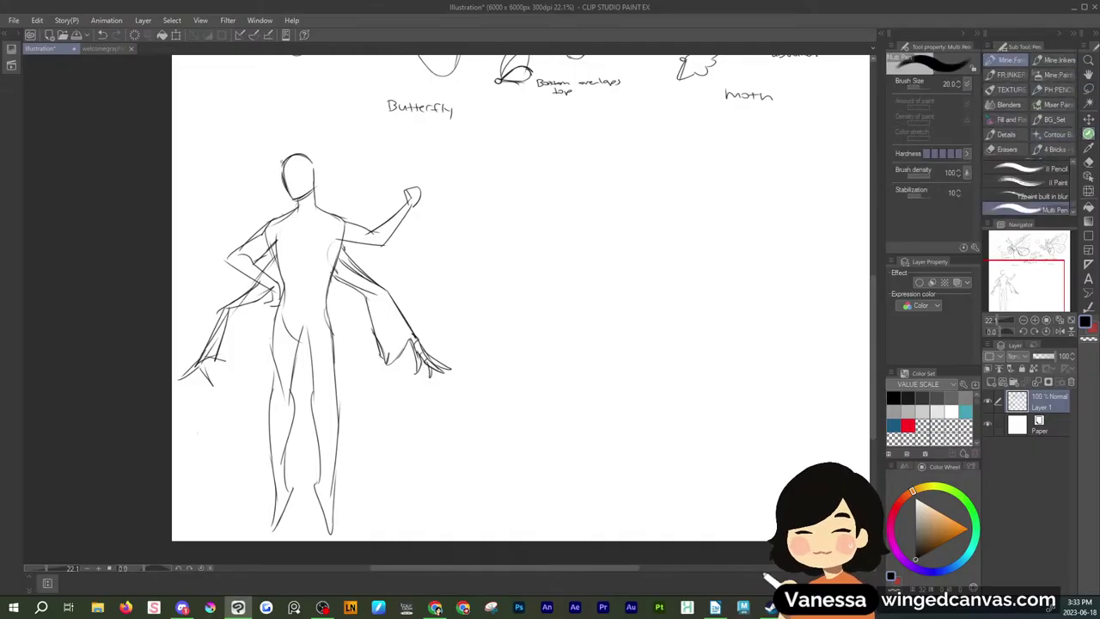
mouse_move(274, 498)
mouse_down()
mouse_move(269, 529)
mouse_move(292, 490)
mouse_move(286, 469)
mouse_up()
mouse_move(268, 408)
mouse_down()
mouse_move(266, 488)
mouse_move(294, 486)
mouse_move(282, 397)
mouse_move(270, 439)
mouse_move(317, 402)
mouse_move(306, 470)
mouse_move(328, 492)
mouse_move(345, 403)
mouse_up()
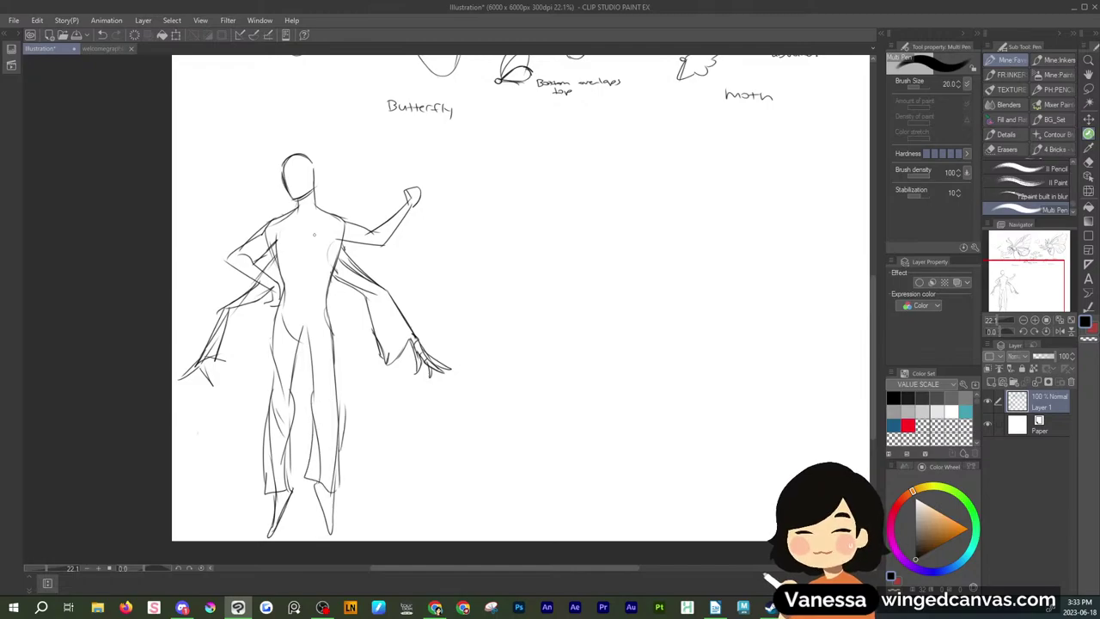
mouse_move(289, 191)
mouse_down()
mouse_move(278, 219)
mouse_move(295, 242)
mouse_move(309, 244)
mouse_move(332, 209)
mouse_move(315, 187)
mouse_move(303, 248)
mouse_up()
mouse_move(305, 249)
mouse_down()
mouse_move(330, 224)
mouse_move(320, 184)
mouse_up()
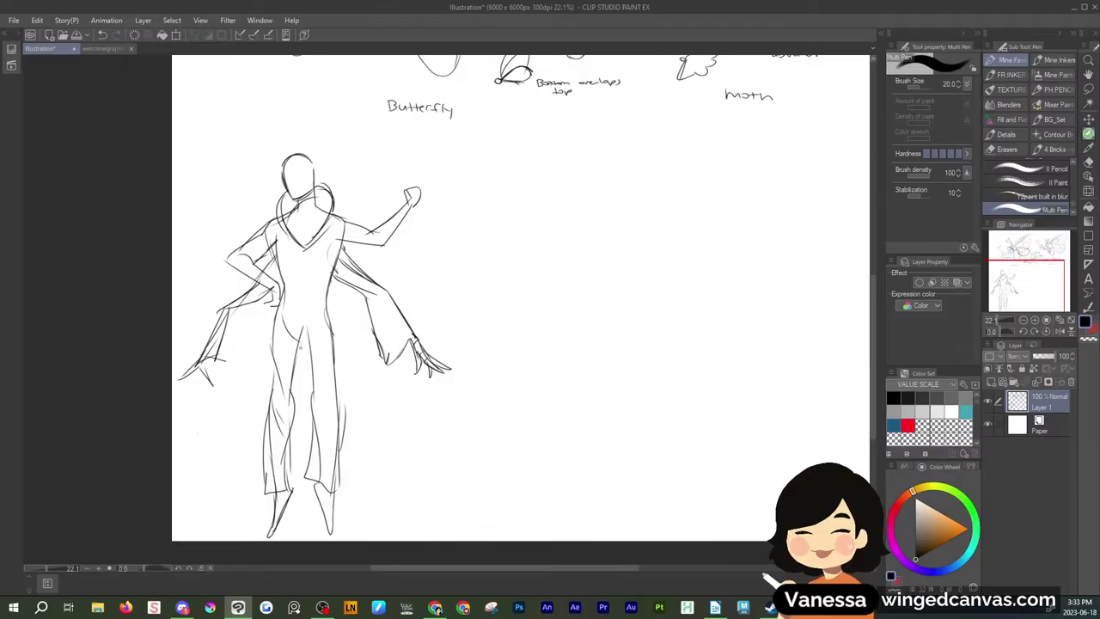
Refine the trousers with darker leg contours, fold lines and hem strokes on both legs
mouse_move(301, 330)
mouse_down()
mouse_move(321, 408)
mouse_move(275, 404)
mouse_move(337, 416)
mouse_move(336, 495)
mouse_up()
drag(272, 416, 266, 487)
mouse_move(266, 458)
mouse_down()
mouse_move(278, 493)
mouse_move(282, 483)
mouse_up()
drag(314, 455, 337, 503)
drag(337, 488, 337, 395)
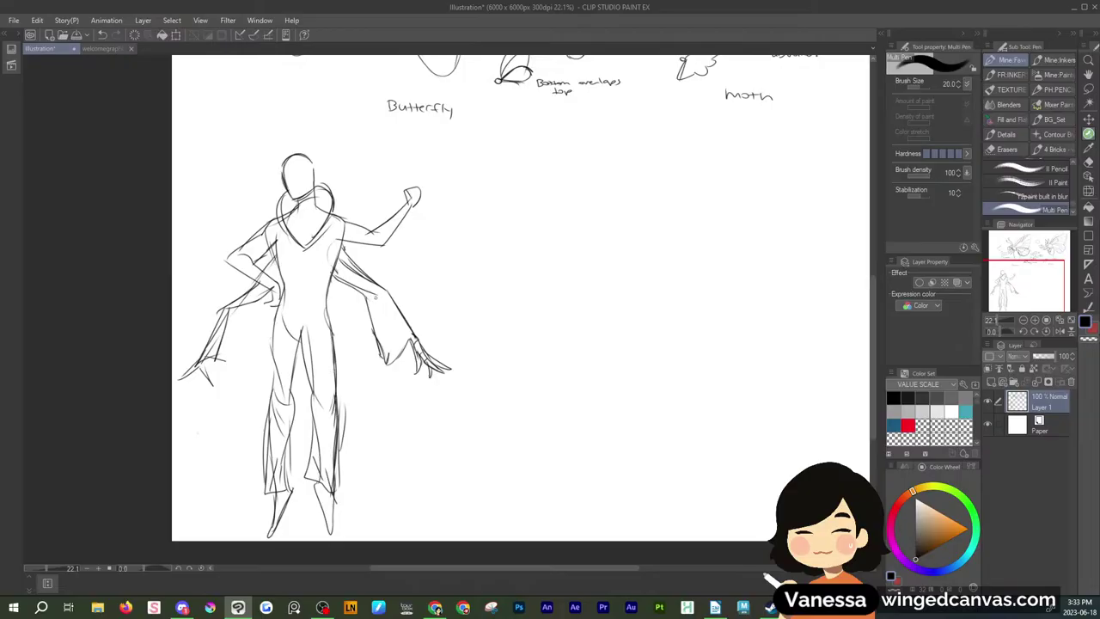
Add loose, draping sleeve edges to the lower arms, the raised arm and the arm bent at the hip
drag(376, 297, 385, 352)
drag(388, 324, 395, 351)
mouse_move(222, 349)
mouse_down()
mouse_move(237, 361)
mouse_move(271, 294)
mouse_up()
drag(411, 207, 414, 236)
mouse_move(347, 243)
mouse_down()
mouse_move(391, 260)
mouse_move(412, 230)
mouse_up()
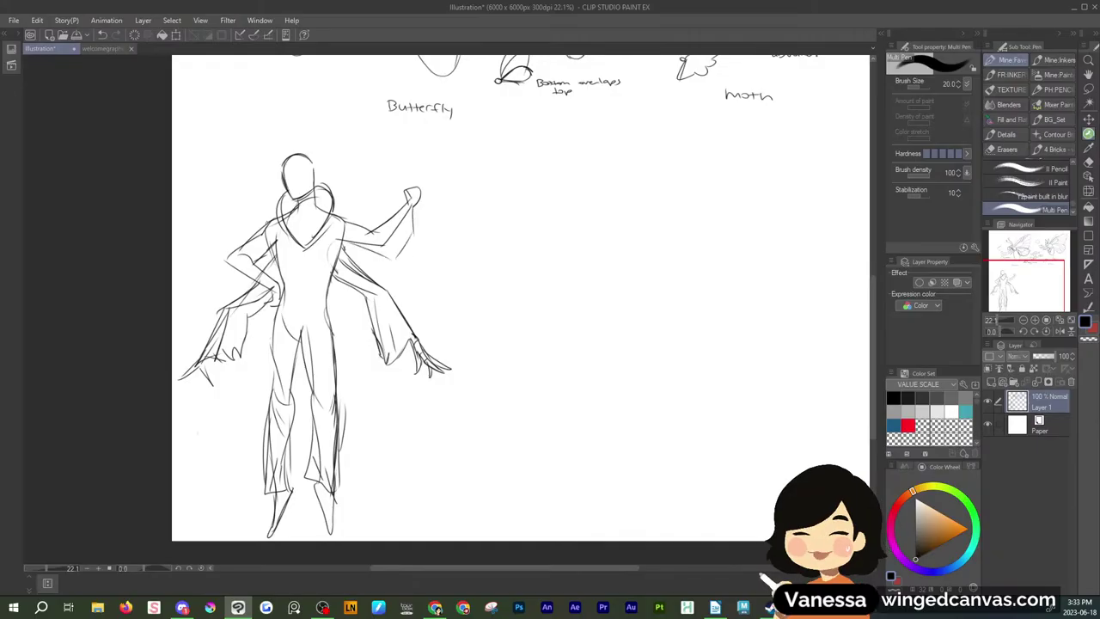
drag(225, 260, 258, 299)
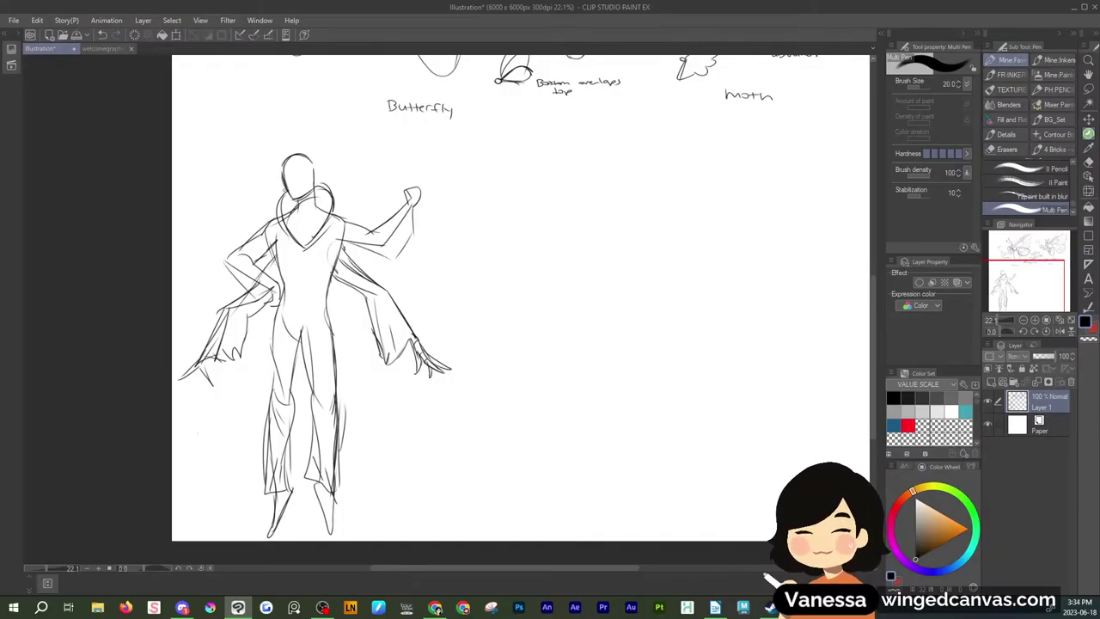
Lasso and clear the V-shaped collar from the chest and the side of the neck
click(1087, 88)
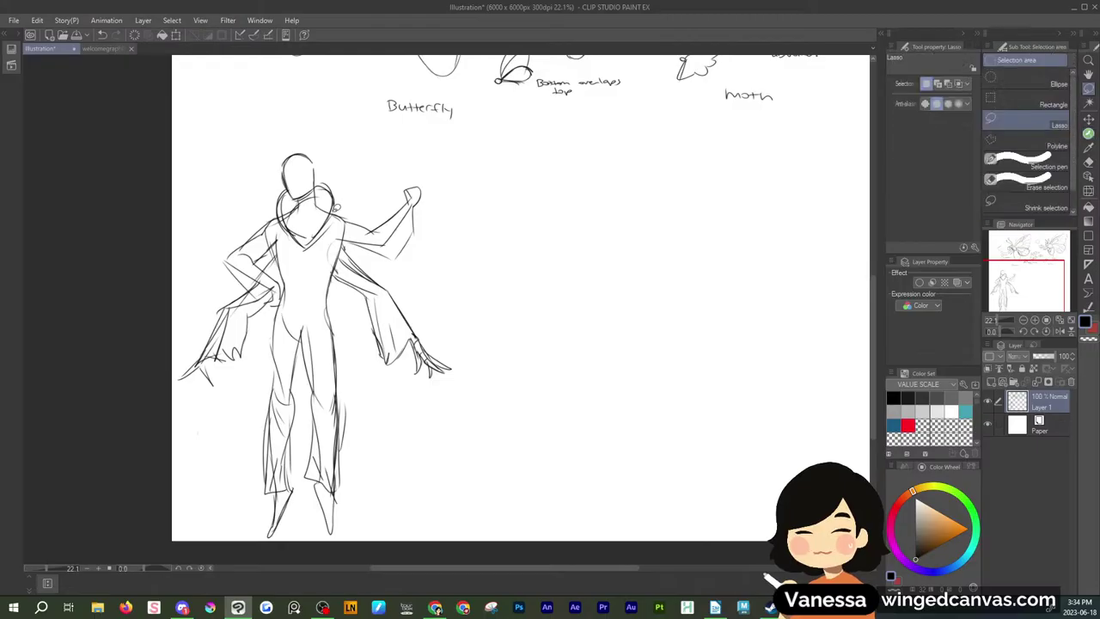
mouse_move(337, 208)
mouse_down()
mouse_move(322, 245)
mouse_move(296, 253)
mouse_up()
key(Delete)
key(ctrl+d)
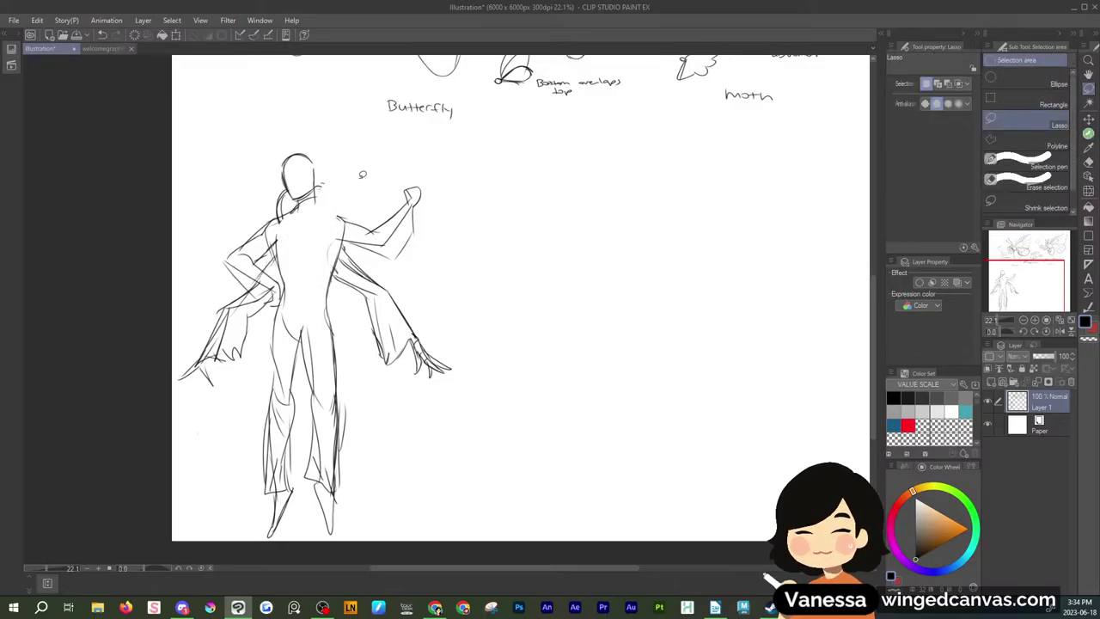
Draw a thick, rounded, puffy collar around the neck in place of the V-shaped one
key(p)
drag(279, 229, 322, 219)
drag(297, 203, 326, 184)
drag(309, 227, 338, 209)
drag(319, 180, 337, 212)
drag(285, 189, 273, 212)
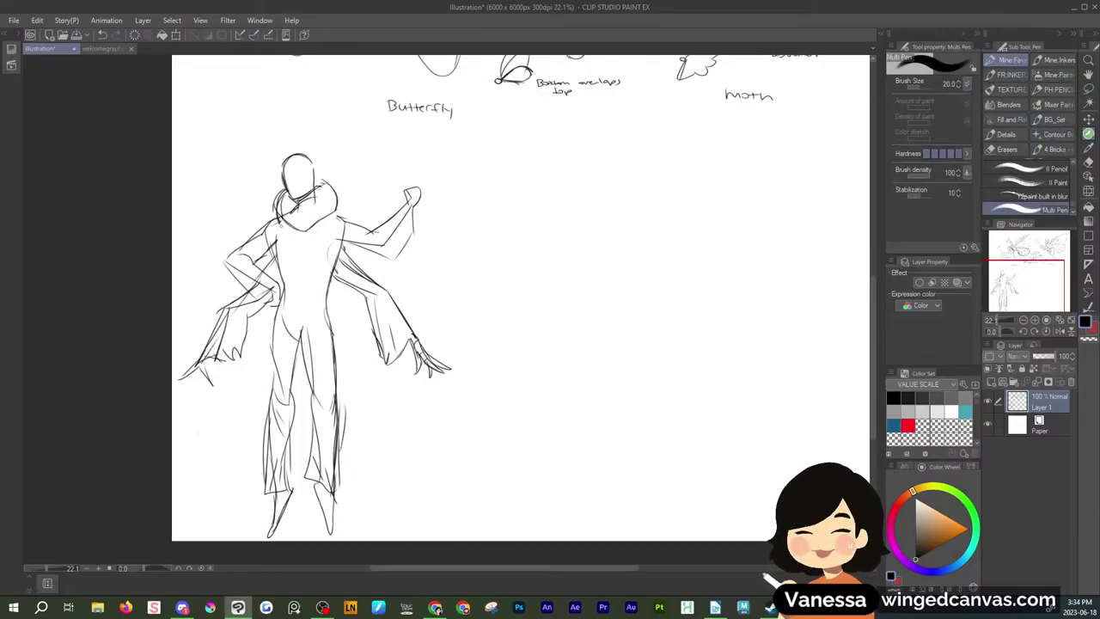
drag(329, 184, 336, 197)
drag(340, 255, 332, 276)
drag(283, 176, 293, 197)
key(alt+Tab)
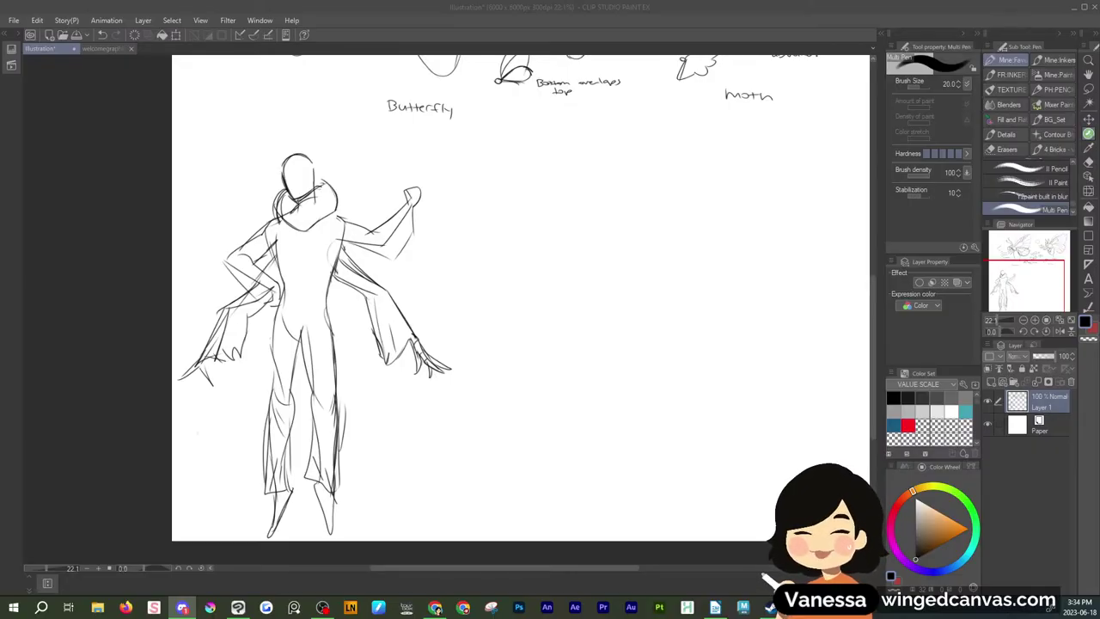
key(alt+Tab)
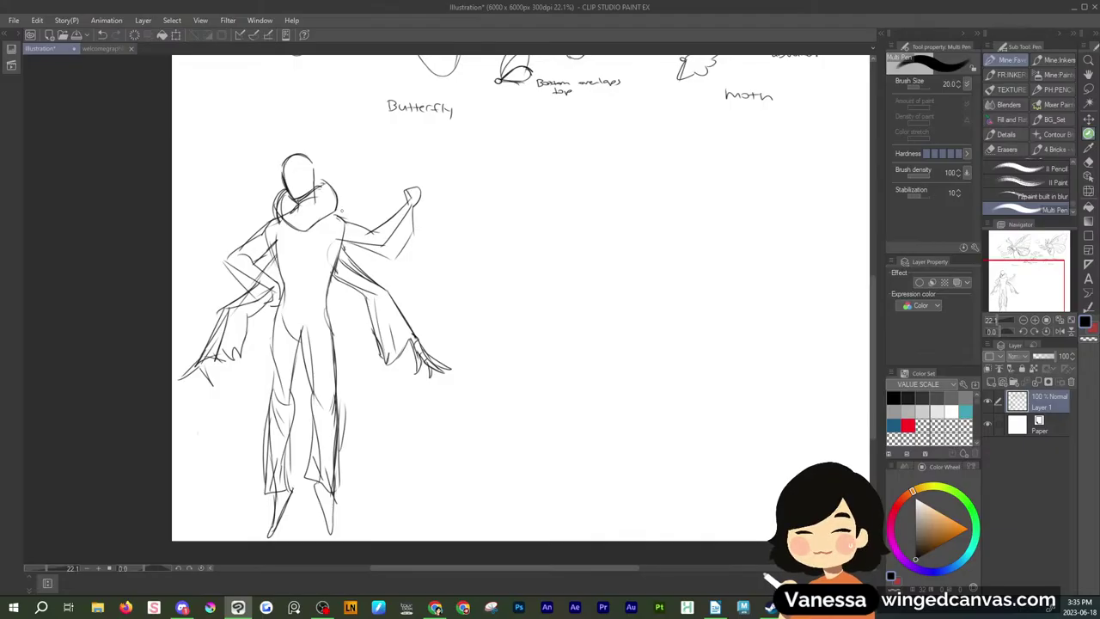
Lasso the legs, scale them to about 92% width and 90% height, and realign them beneath the torso
key(m)
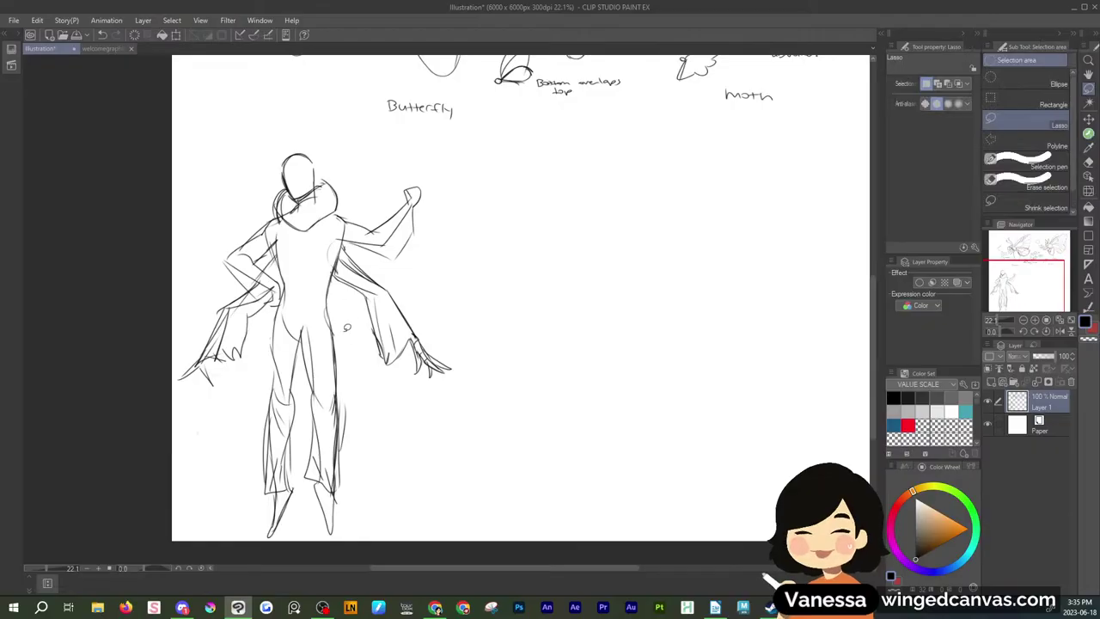
mouse_move(347, 329)
mouse_down()
mouse_move(276, 317)
mouse_move(385, 433)
mouse_up()
click(354, 529)
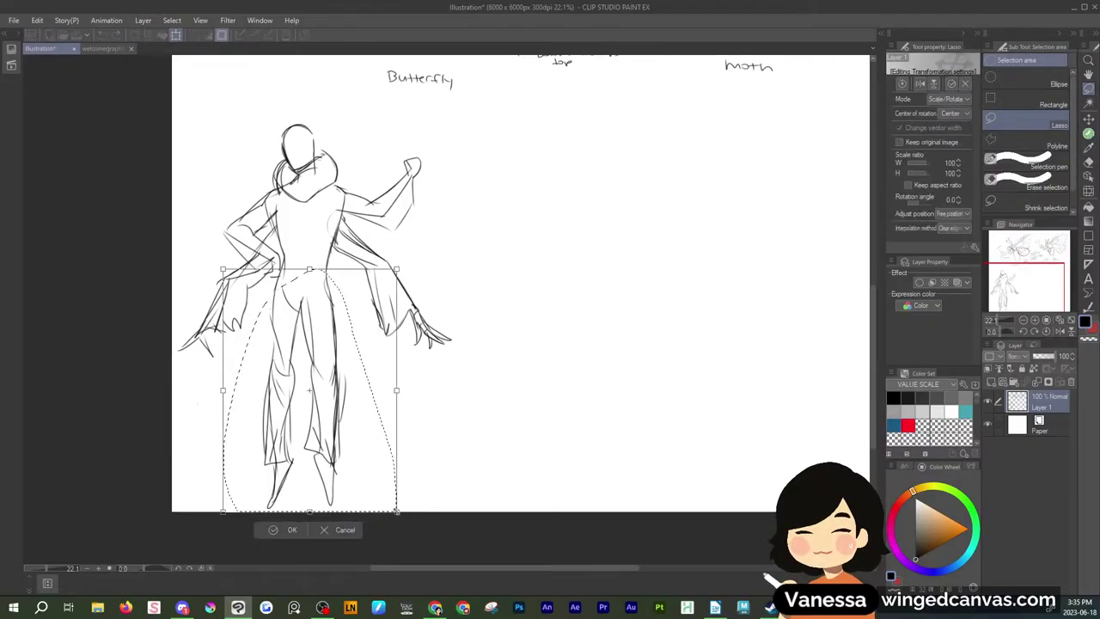
mouse_move(396, 511)
mouse_down()
mouse_move(379, 477)
mouse_move(384, 487)
mouse_up()
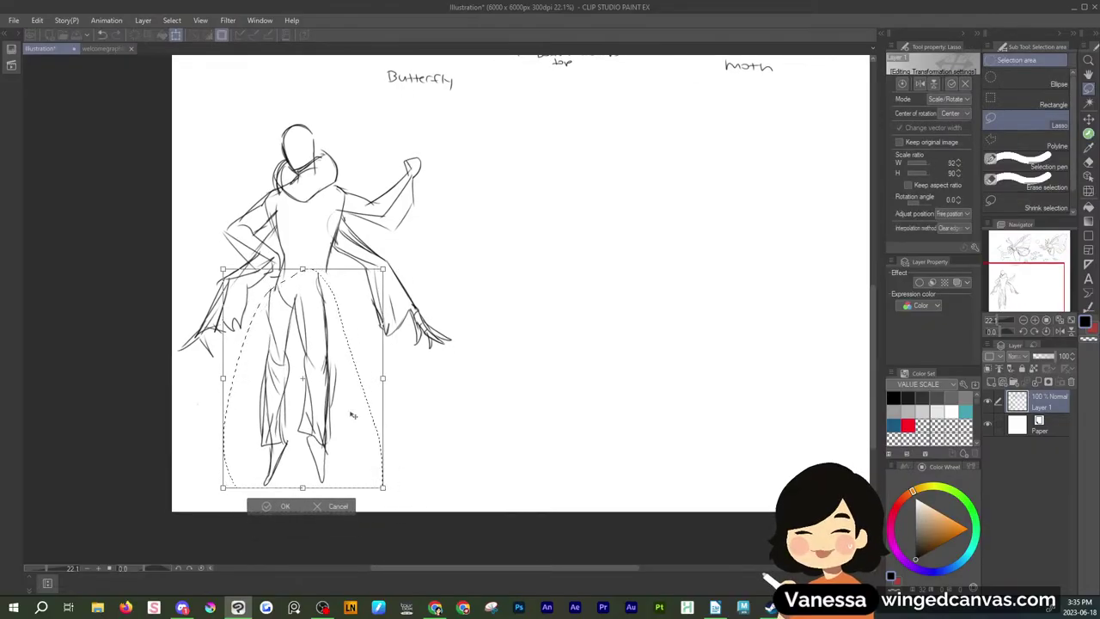
drag(338, 415, 349, 405)
click(295, 495)
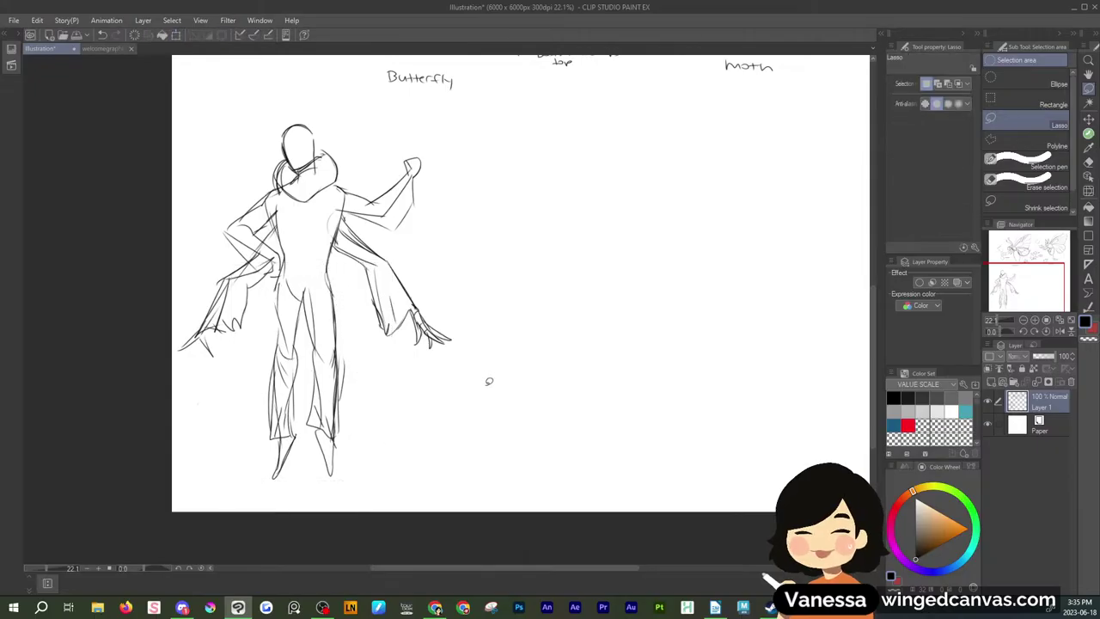
Redraw the side of the chest and the shoulder line below the collar to narrow the torso
key(p)
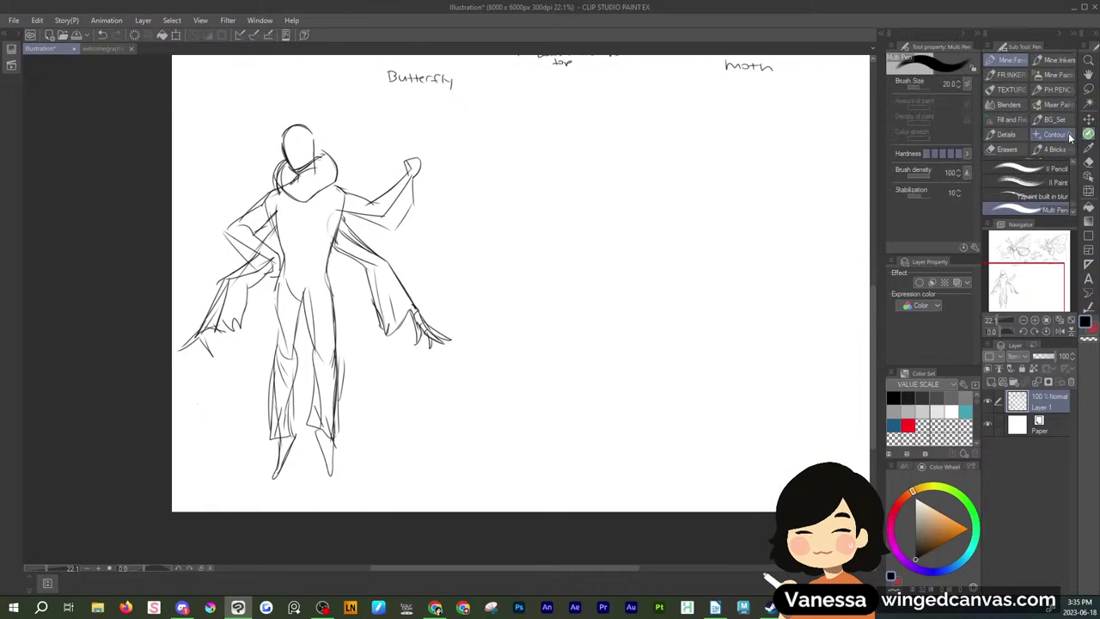
drag(277, 190, 281, 246)
mouse_move(333, 188)
mouse_down()
mouse_move(331, 255)
mouse_move(345, 198)
mouse_up()
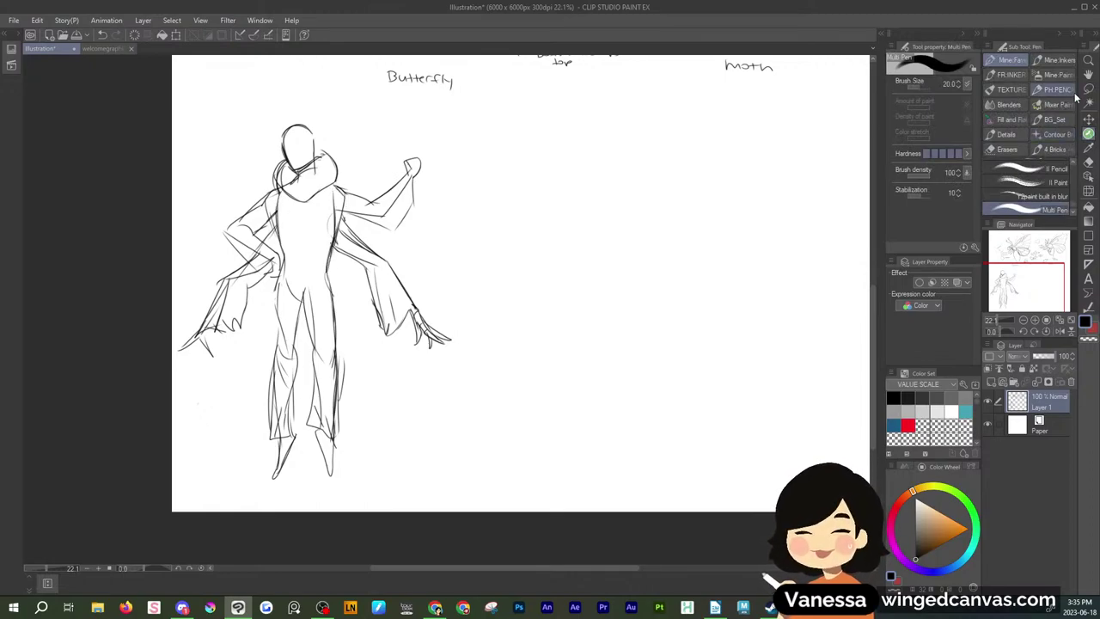
Lasso the head, collar and upper arms, scale them to about 101% width and 93% height, and shift them slightly down
key(m)
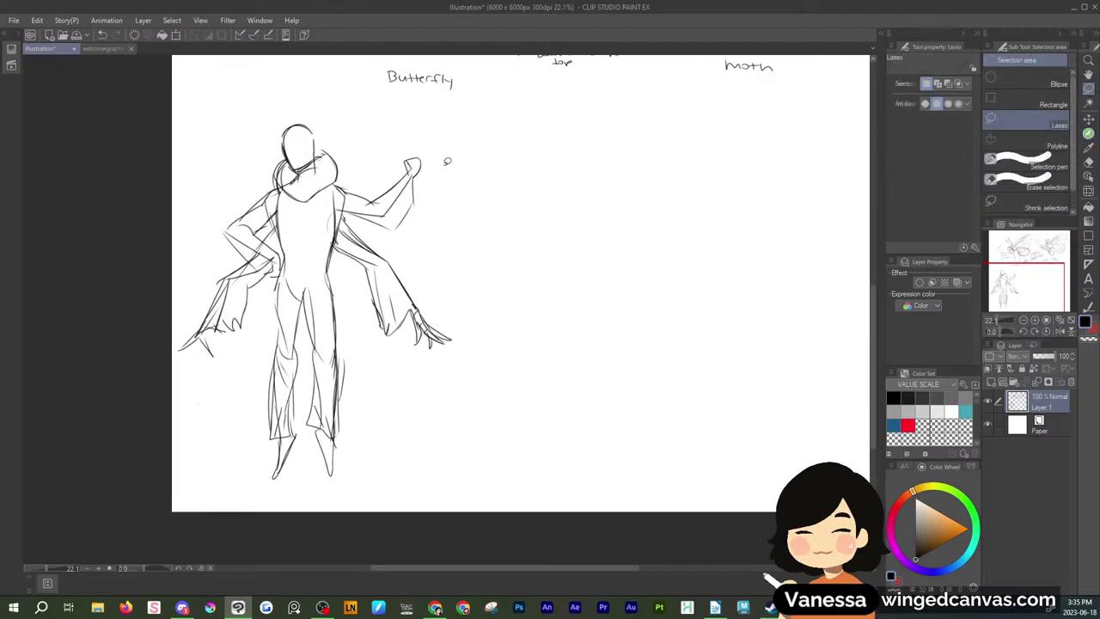
mouse_move(419, 139)
mouse_down()
mouse_move(369, 108)
mouse_move(244, 132)
mouse_move(215, 204)
mouse_move(222, 234)
mouse_move(253, 252)
mouse_move(287, 211)
mouse_move(323, 200)
mouse_move(458, 228)
mouse_move(458, 129)
mouse_move(515, 117)
mouse_up()
key(ctrl+t)
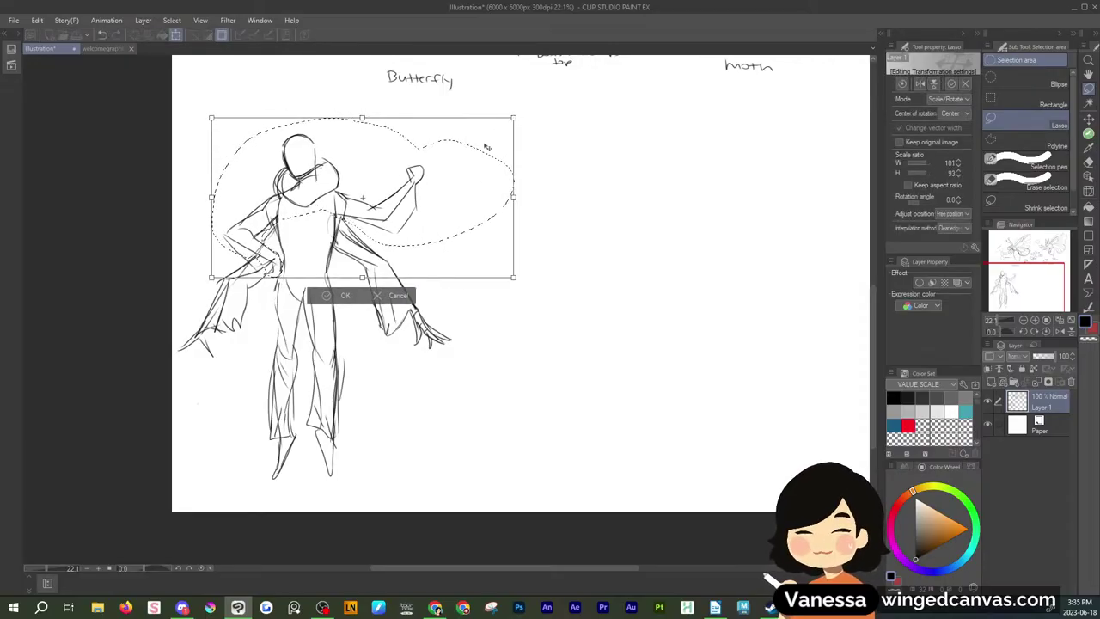
drag(486, 153, 485, 156)
key(Return)
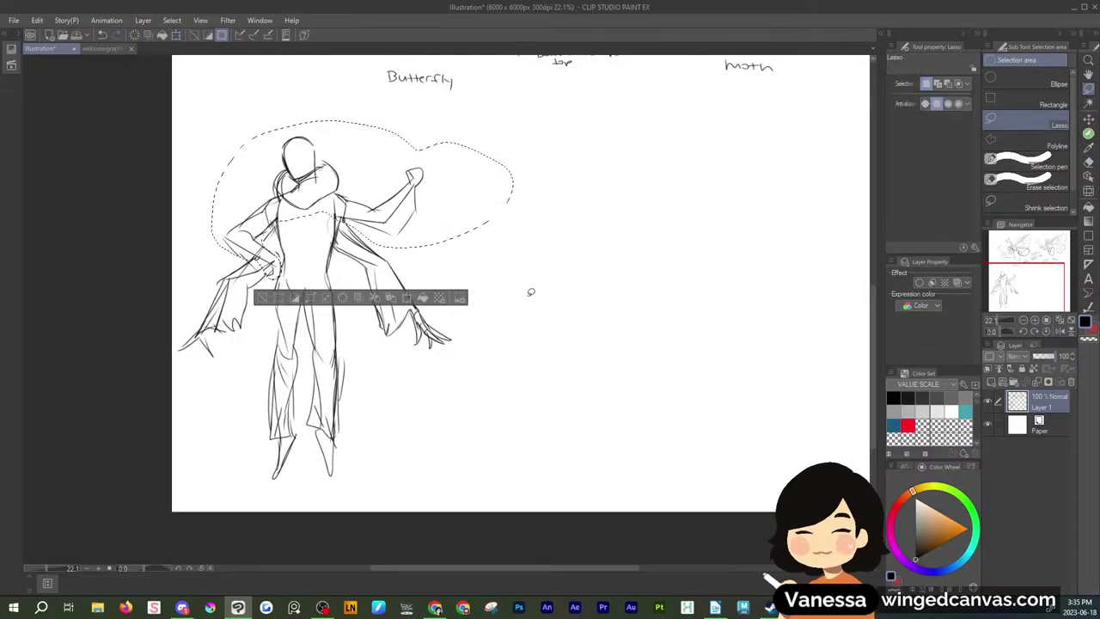
key(ctrl+d)
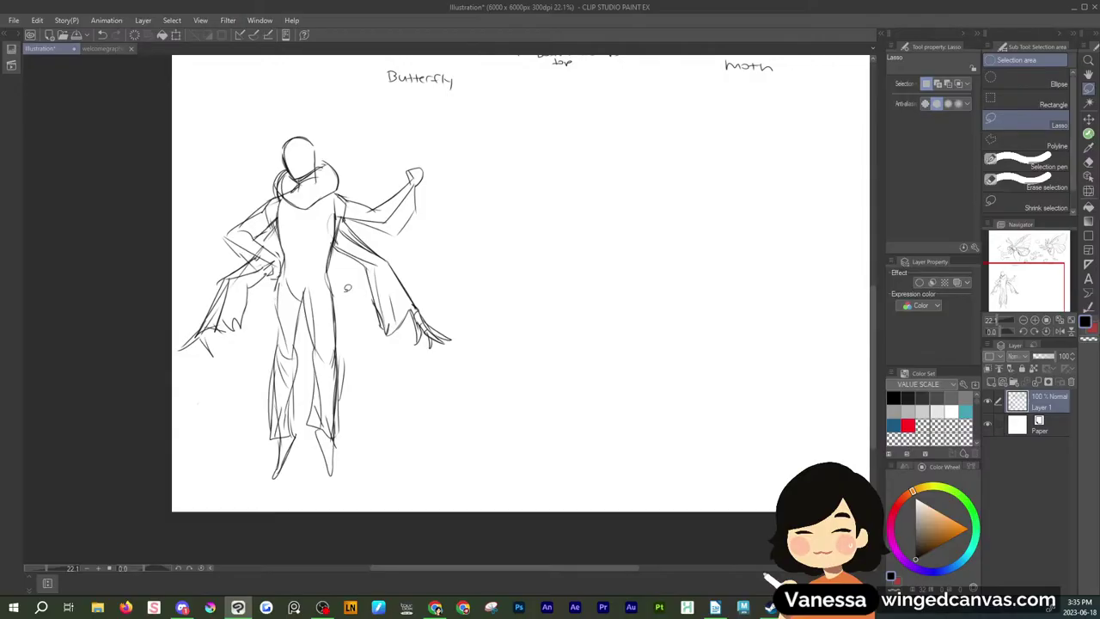
Refine the raised arm's fist and draping sleeve, and strengthen the lines of the arm bent at the hip
click(1087, 133)
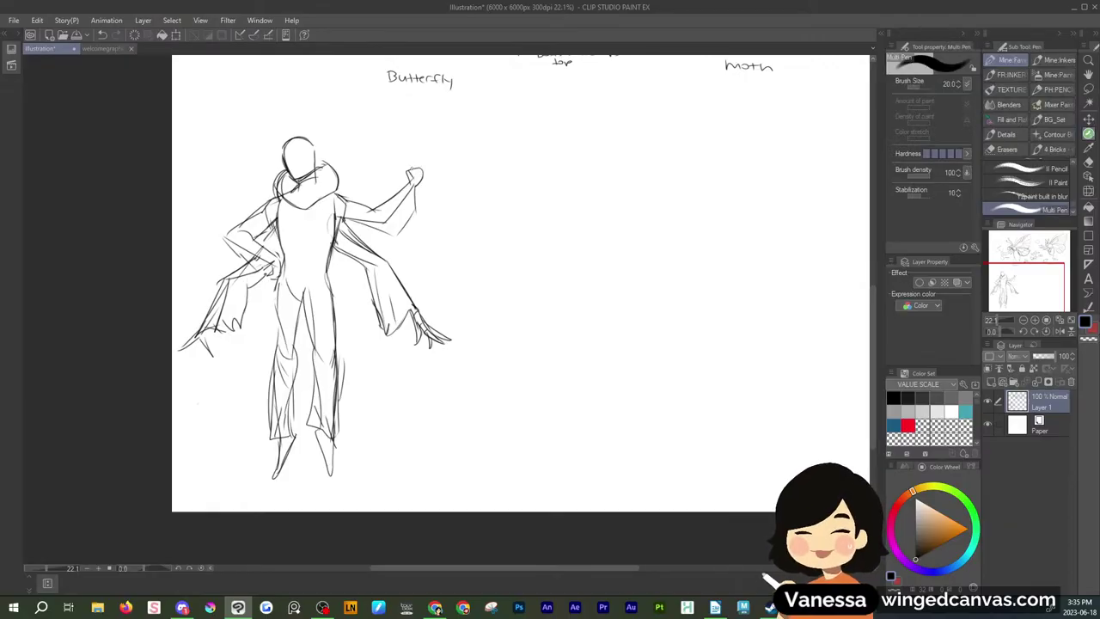
mouse_move(407, 171)
mouse_down()
mouse_move(418, 167)
mouse_move(422, 183)
mouse_move(390, 238)
mouse_up()
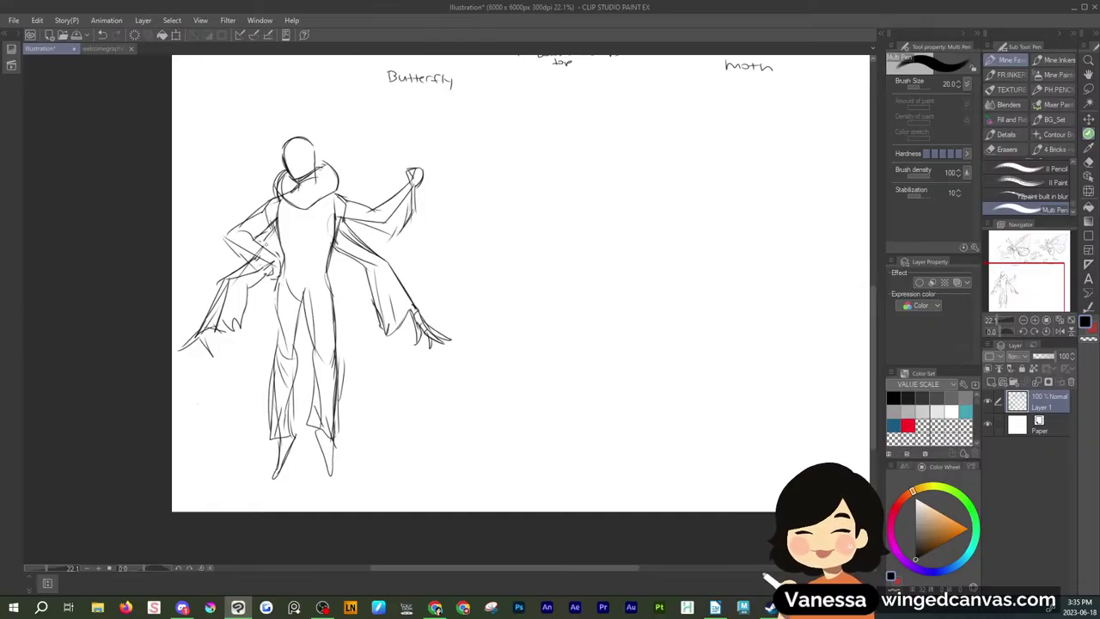
mouse_move(265, 244)
mouse_down()
mouse_move(282, 266)
mouse_move(249, 266)
mouse_up()
Draw large insect eyes on the face and two tall, curved, leaf-shaped antennae on top of the head
mouse_move(299, 162)
mouse_down()
mouse_move(314, 150)
mouse_move(283, 167)
mouse_move(316, 151)
mouse_move(304, 178)
mouse_move(309, 136)
mouse_up()
drag(301, 136, 315, 148)
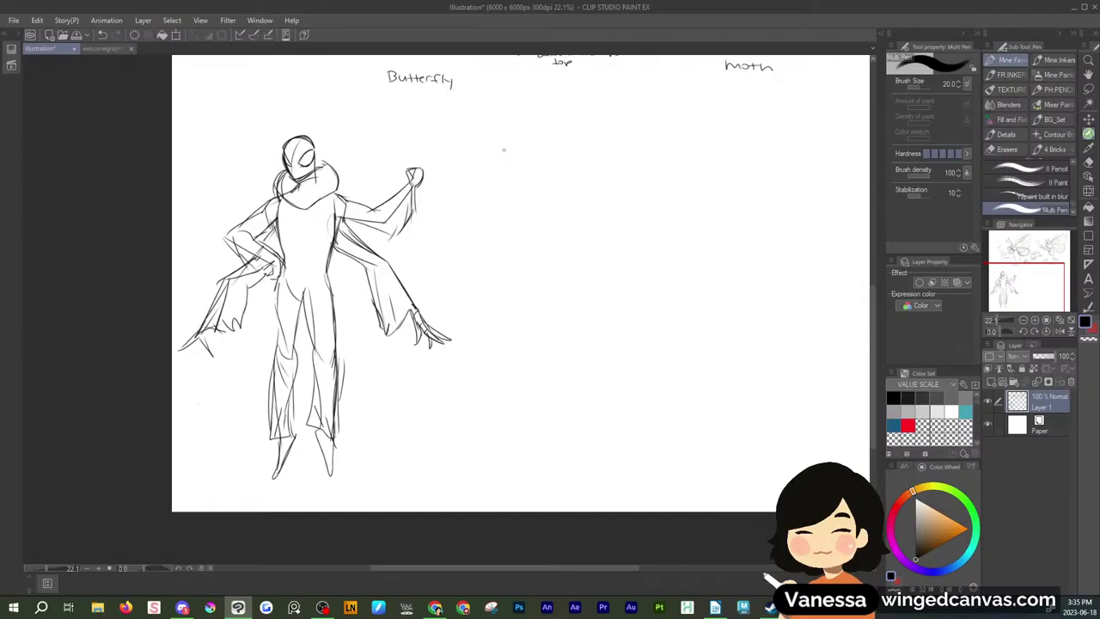
mouse_move(286, 139)
mouse_down()
mouse_move(266, 108)
mouse_move(277, 79)
mouse_up()
mouse_move(283, 149)
mouse_down()
mouse_move(275, 112)
mouse_move(293, 139)
mouse_up()
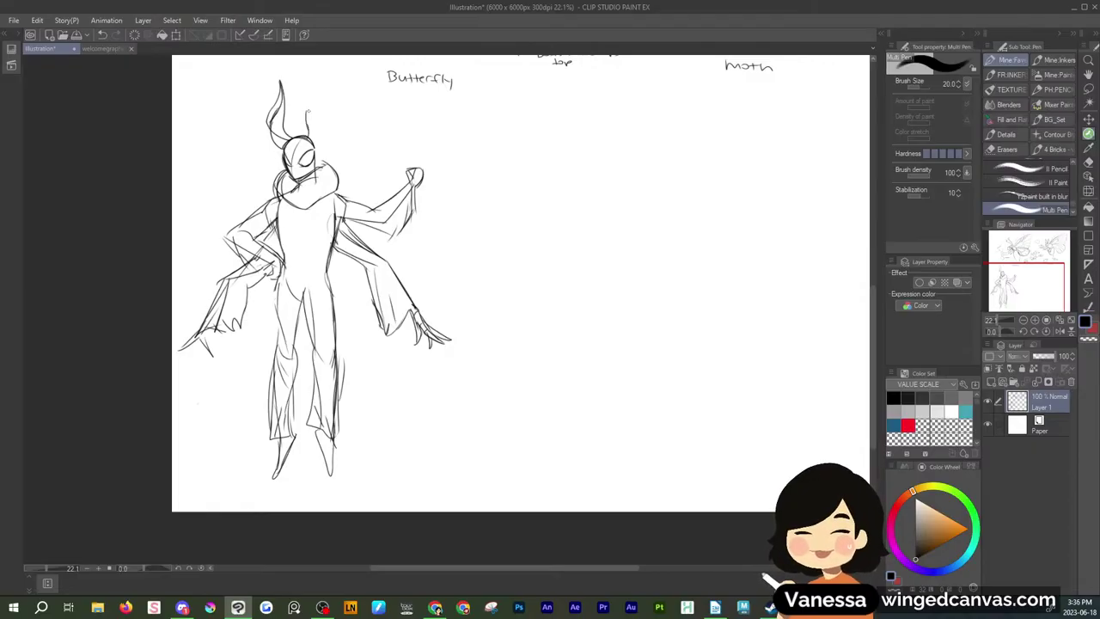
drag(315, 82, 313, 155)
mouse_move(320, 110)
mouse_down()
mouse_move(322, 144)
mouse_move(314, 87)
mouse_move(275, 129)
mouse_move(288, 144)
mouse_move(313, 89)
mouse_up()
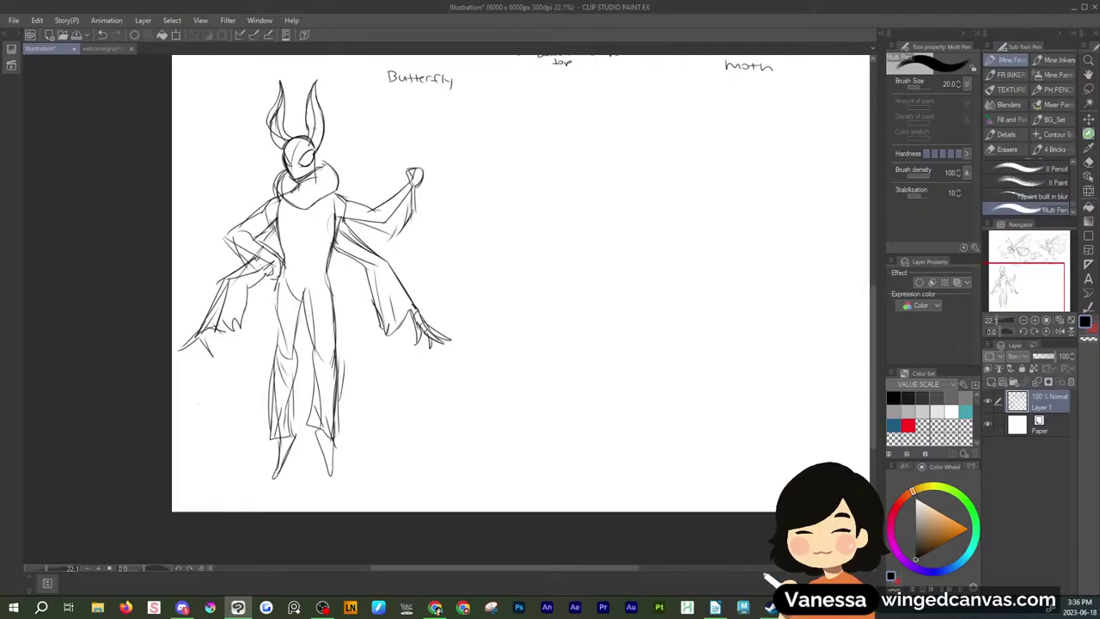
key(alt+Tab)
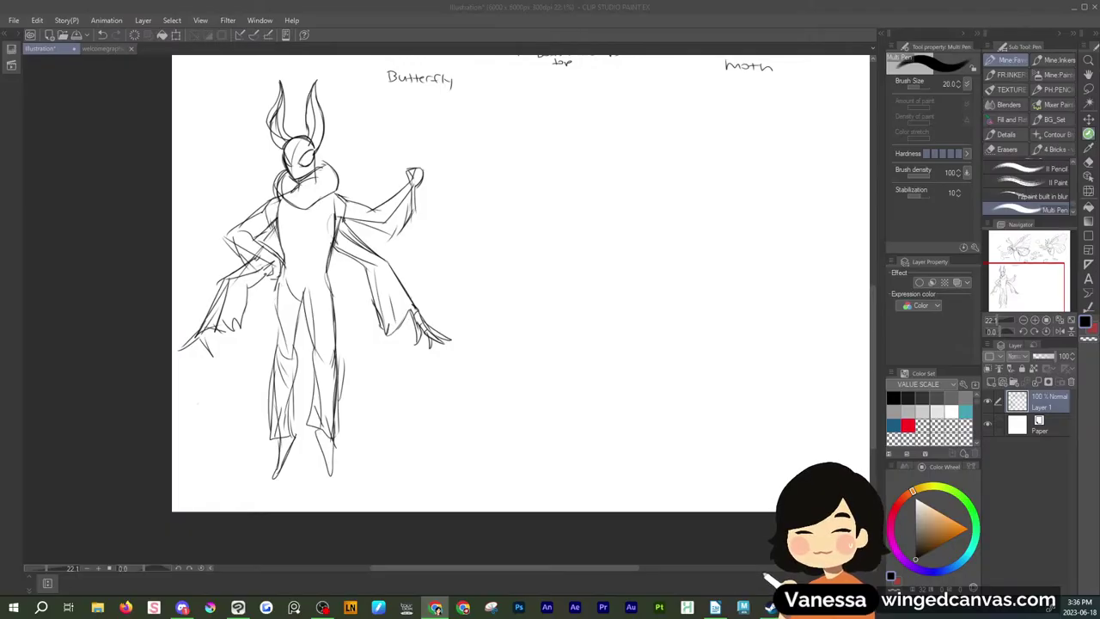
click(547, 145)
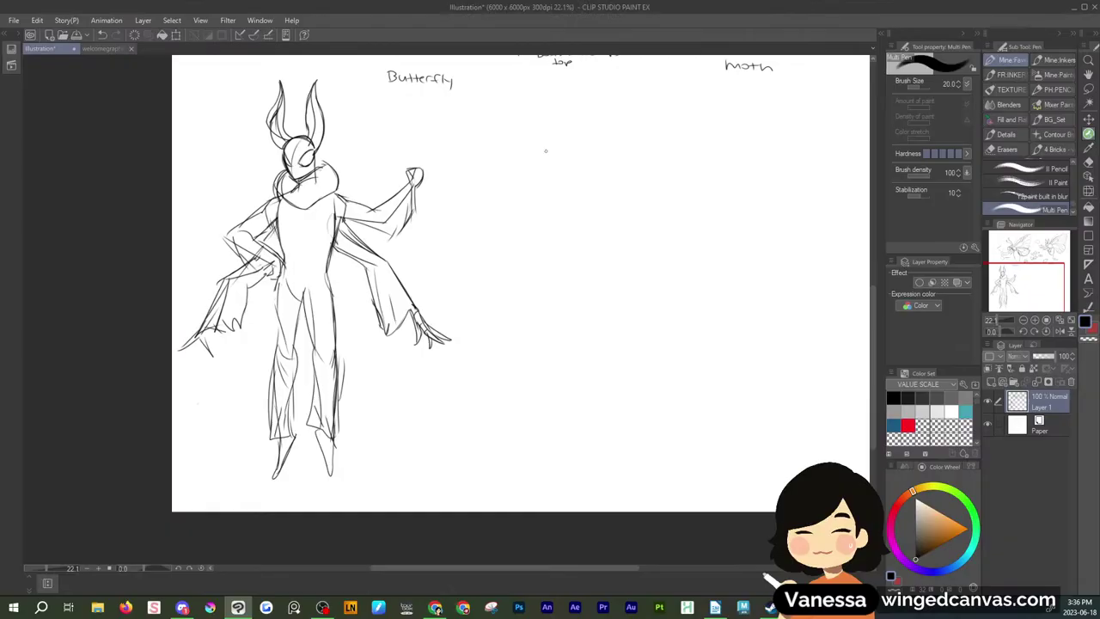
Outline the head of a second figure in the empty space beyond the moth character's raised fist
mouse_move(551, 141)
mouse_down()
mouse_move(525, 159)
mouse_move(530, 139)
mouse_move(530, 181)
mouse_move(549, 173)
mouse_up()
mouse_move(531, 180)
mouse_down()
mouse_move(543, 144)
mouse_move(550, 176)
mouse_up()
drag(543, 132, 557, 156)
key(m)
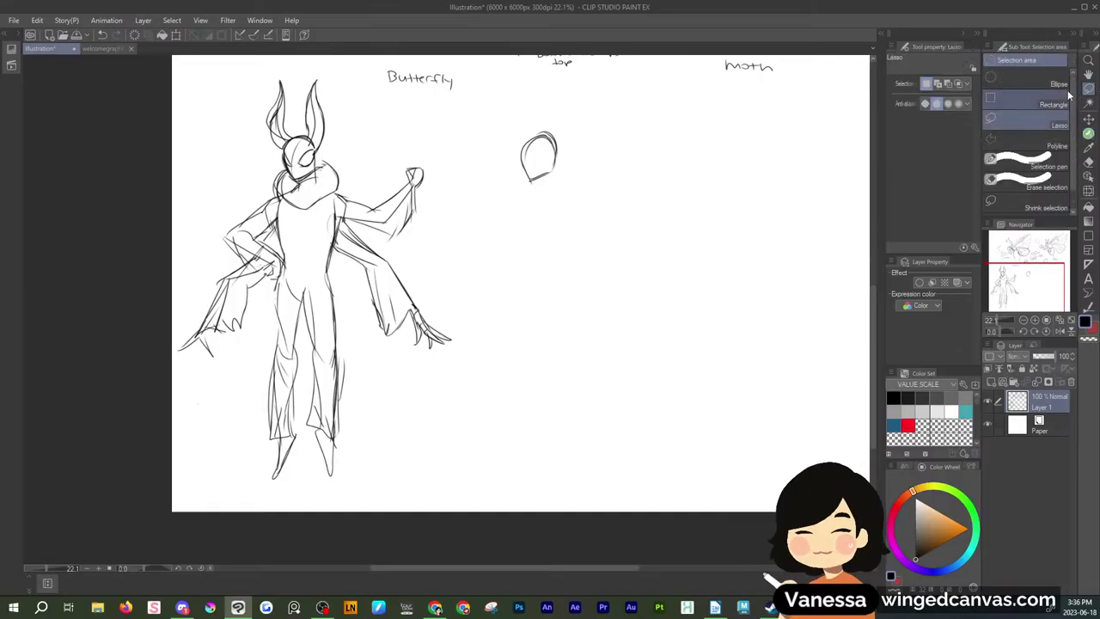
mouse_move(354, 141)
mouse_down()
mouse_move(353, 114)
mouse_move(217, 468)
mouse_move(370, 159)
mouse_move(359, 150)
mouse_up()
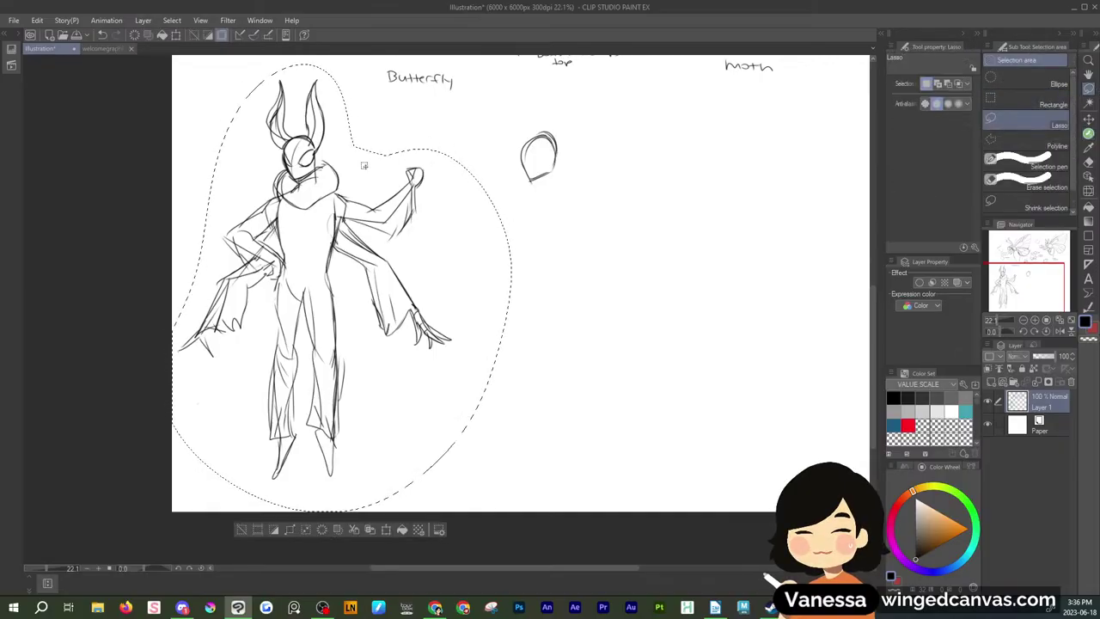
key(ctrl+d)
Delete both antennae from the moth character's head and the separate head outline drawn beyond the raised fist
mouse_move(338, 132)
mouse_down()
mouse_move(297, 97)
mouse_move(333, 146)
mouse_up()
key(m)
key(Delete)
mouse_move(294, 107)
mouse_down()
mouse_move(293, 87)
mouse_move(265, 71)
mouse_move(292, 128)
mouse_up()
click(334, 98)
click(329, 101)
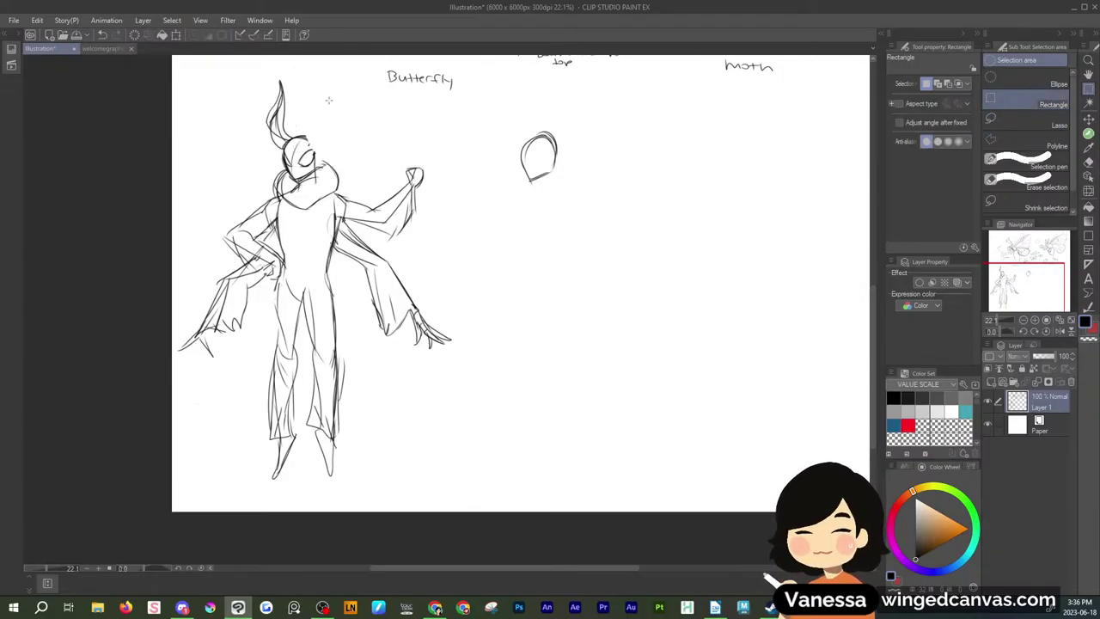
click(1034, 126)
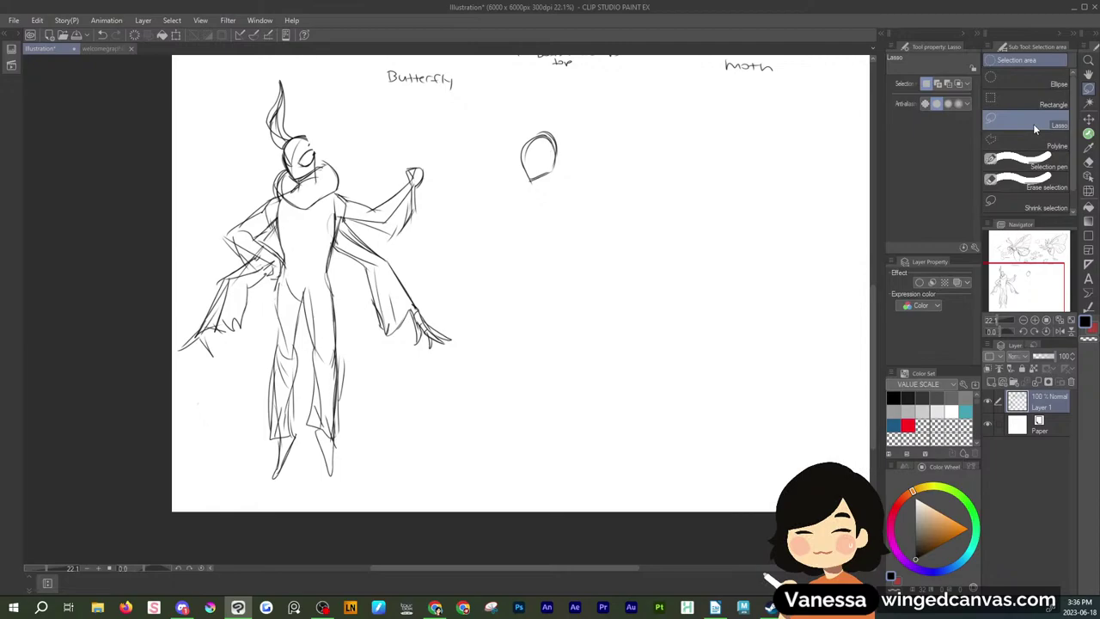
mouse_move(296, 99)
mouse_down()
mouse_move(287, 73)
mouse_move(273, 148)
mouse_move(292, 141)
mouse_move(316, 159)
mouse_up()
click(334, 119)
key(p)
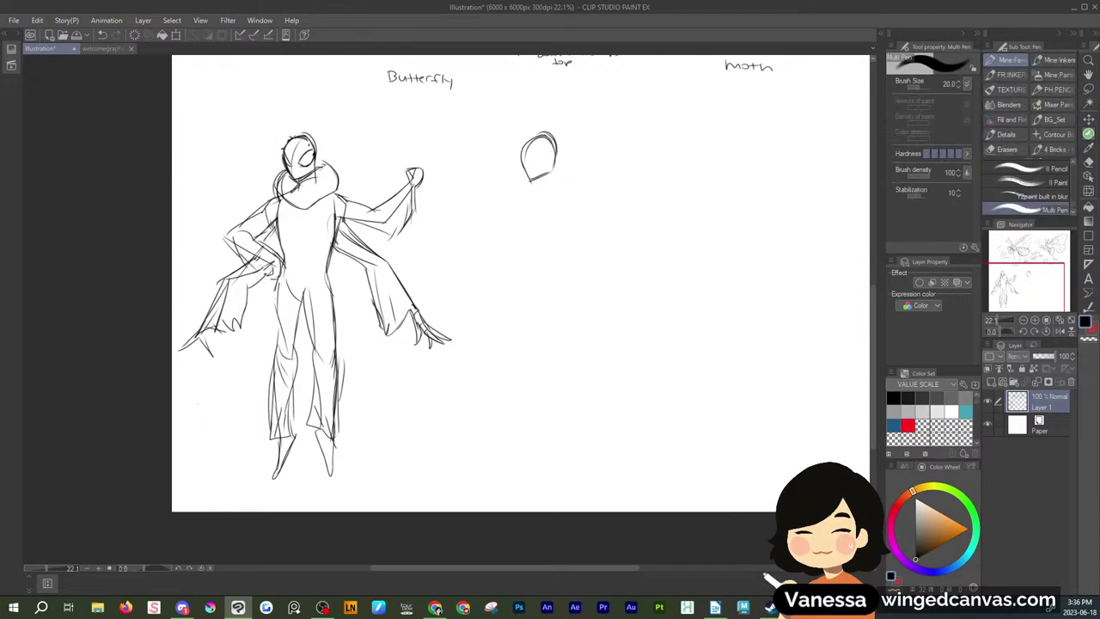
key(m)
drag(522, 111, 534, 130)
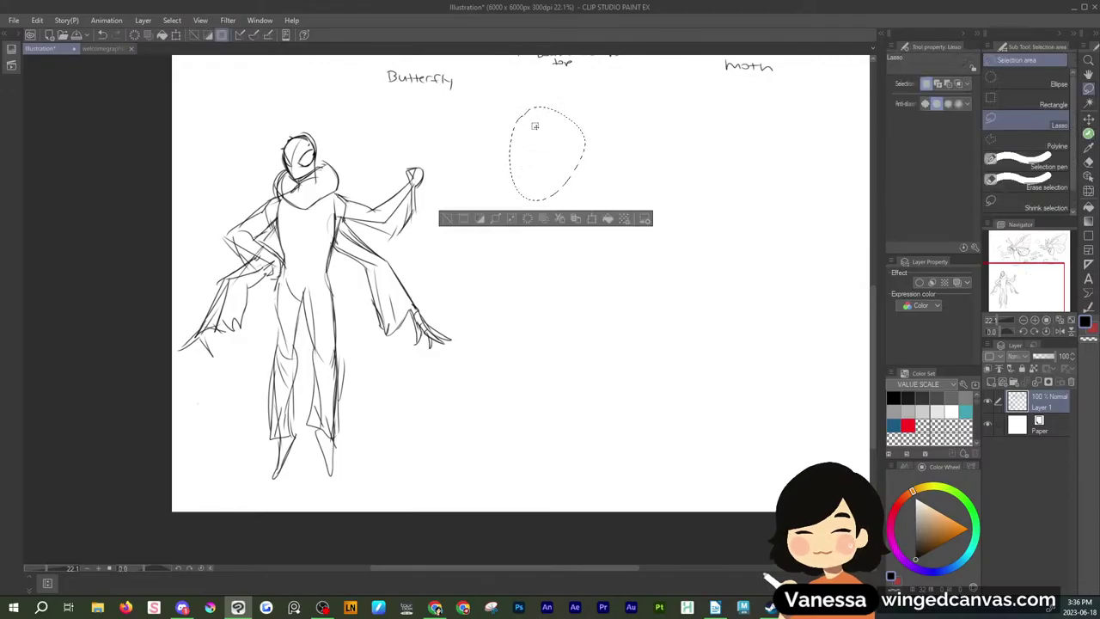
Lasso the whole moth character and duplicate it onto a new layer by copying and pasting
mouse_move(404, 134)
mouse_down()
mouse_move(466, 422)
mouse_move(447, 153)
mouse_up()
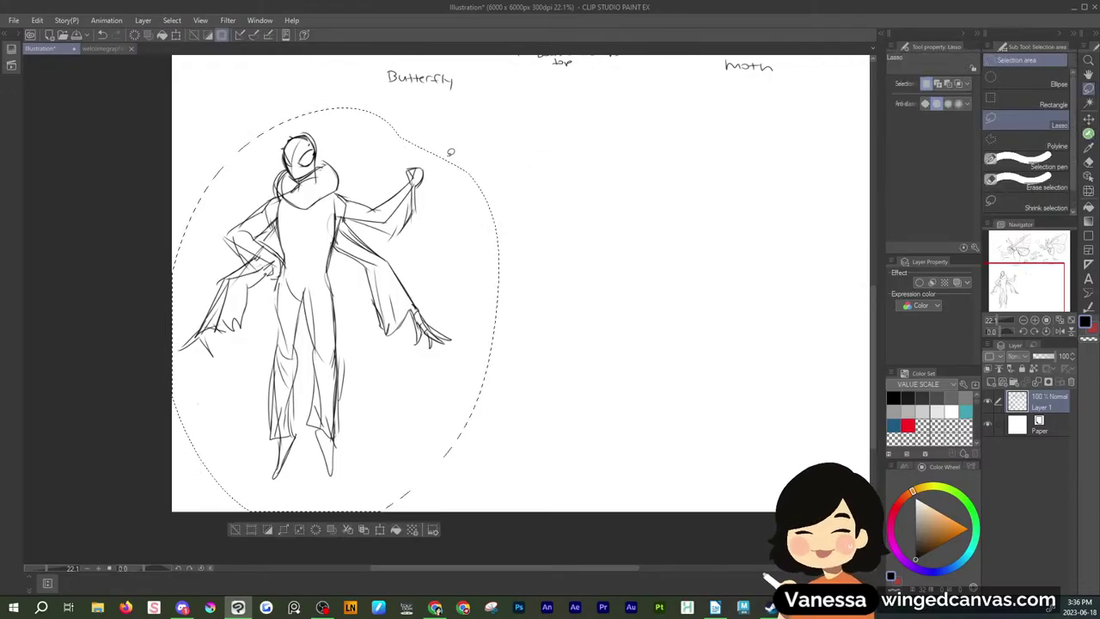
click(37, 20)
click(65, 81)
click(37, 20)
click(82, 105)
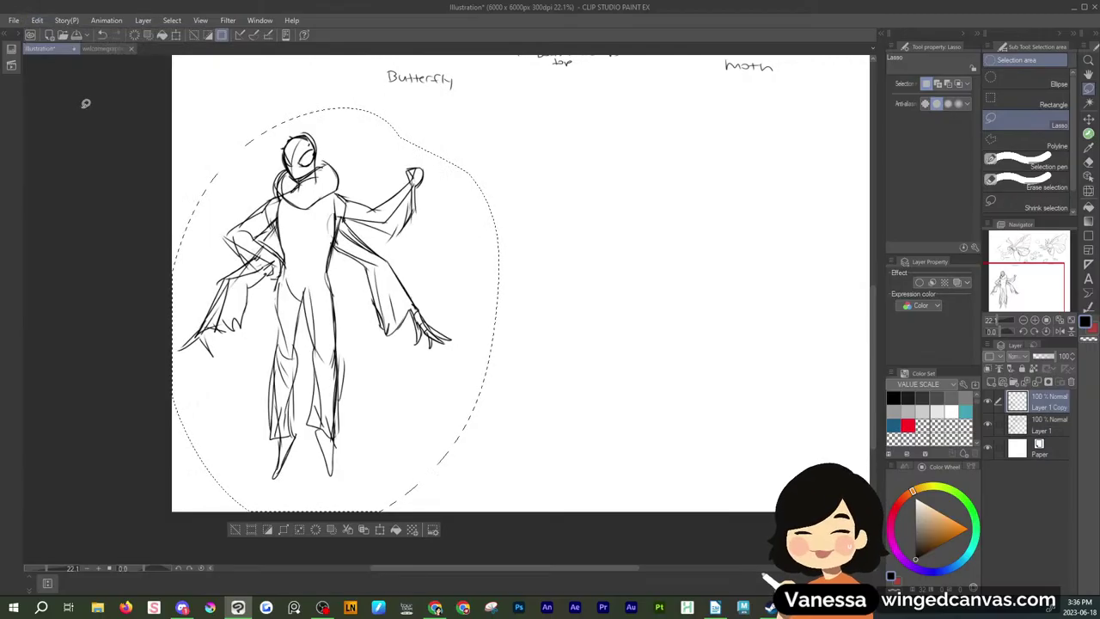
Mirror the copied figure horizontally, scale it down slightly, and place it beside the original with the raised fists facing each other
key(ctrl+t)
drag(309, 292, 585, 291)
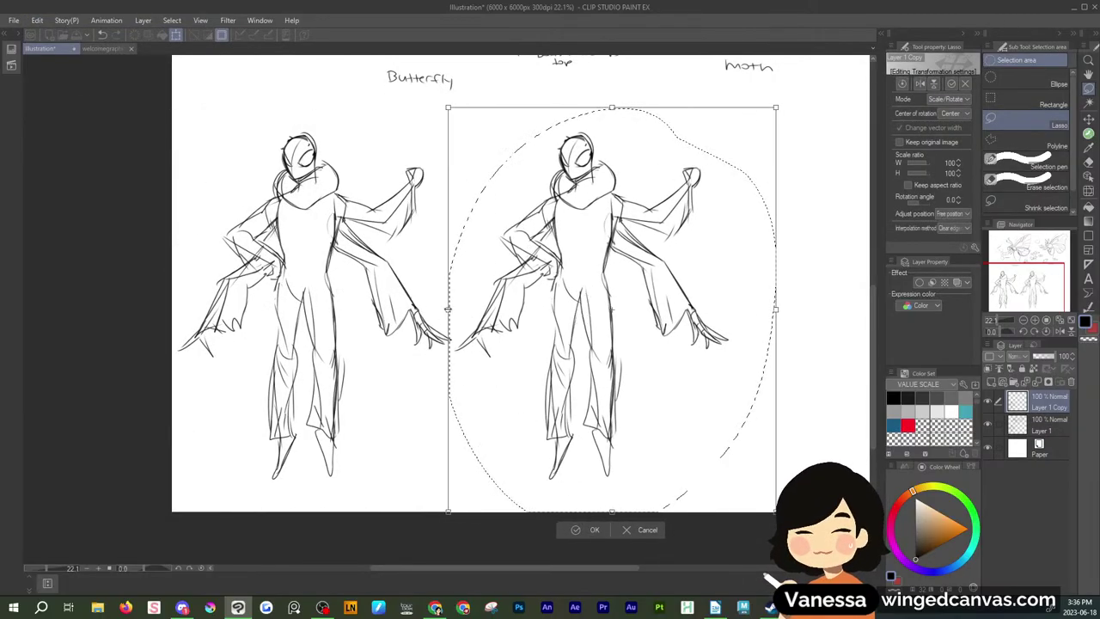
drag(448, 310, 1086, 311)
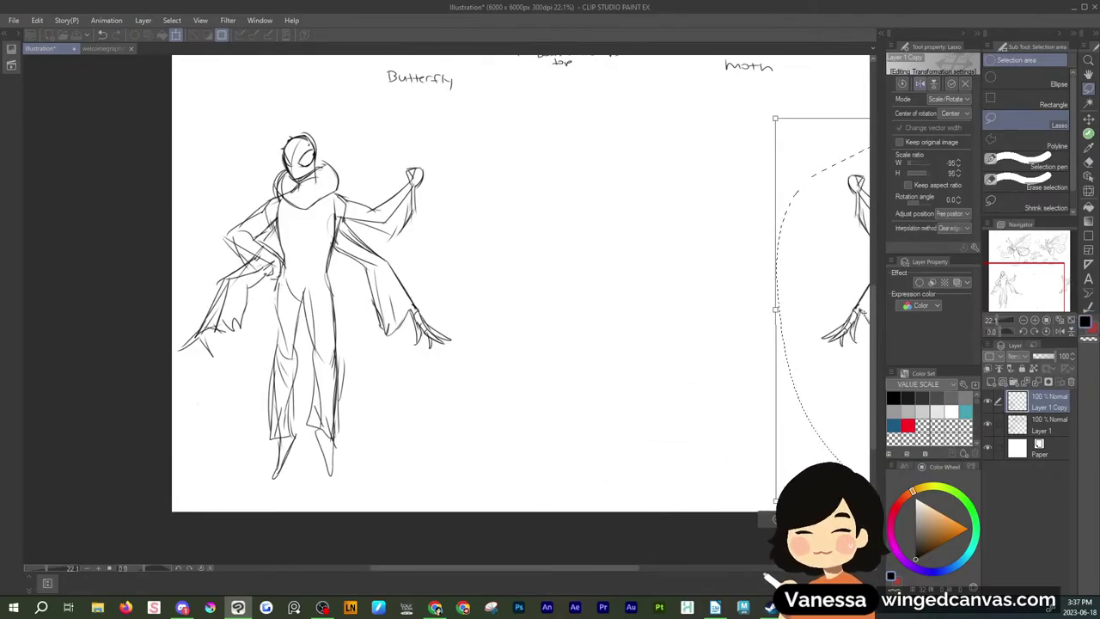
drag(861, 310, 556, 286)
drag(769, 275, 709, 304)
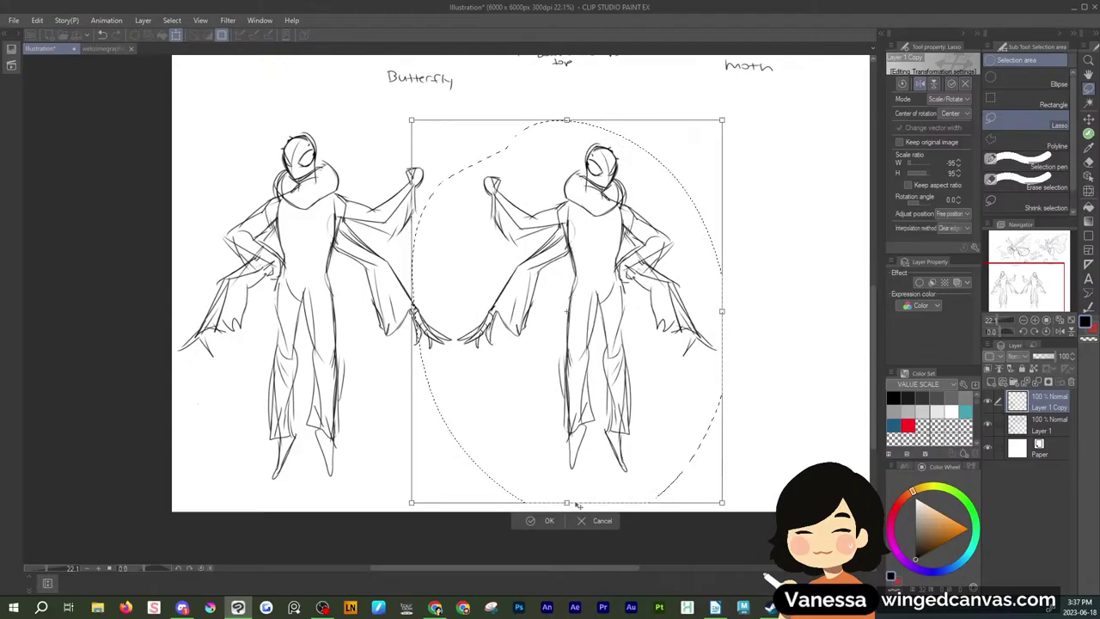
drag(722, 120, 727, 113)
key(Return)
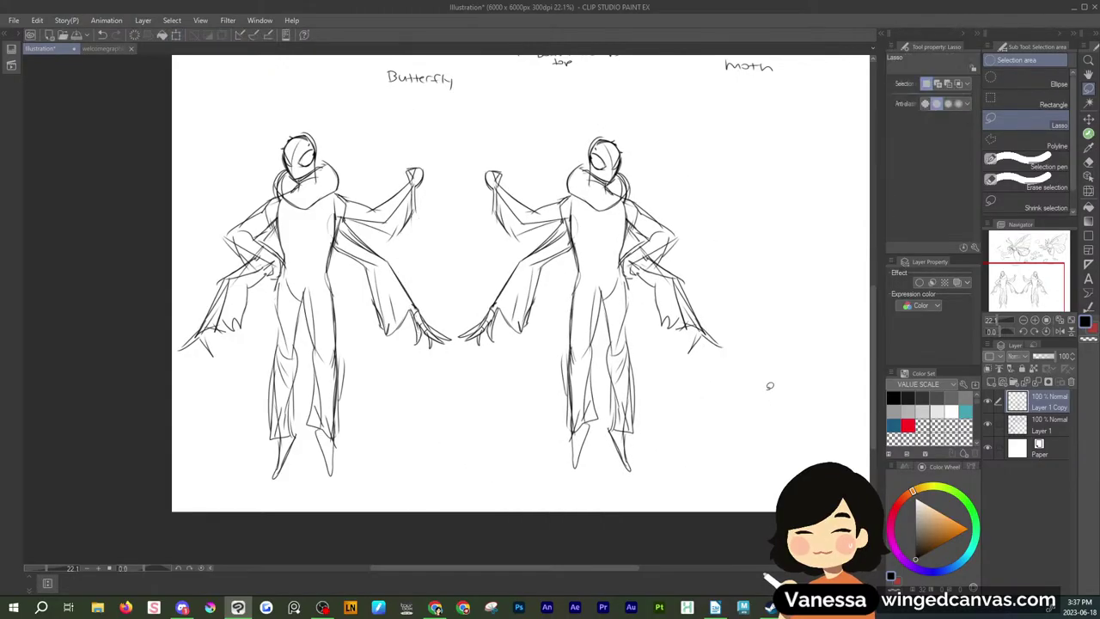
Lasso and delete the face, front collar and chest lines inside the mirrored figure
mouse_move(590, 177)
mouse_down()
mouse_move(561, 225)
mouse_move(581, 266)
mouse_move(578, 412)
mouse_move(608, 256)
mouse_move(626, 388)
mouse_move(619, 258)
mouse_move(639, 207)
mouse_move(613, 144)
mouse_move(603, 144)
mouse_up()
key(Delete)
scroll(605, 139, up, 1)
key(ctrl+d)
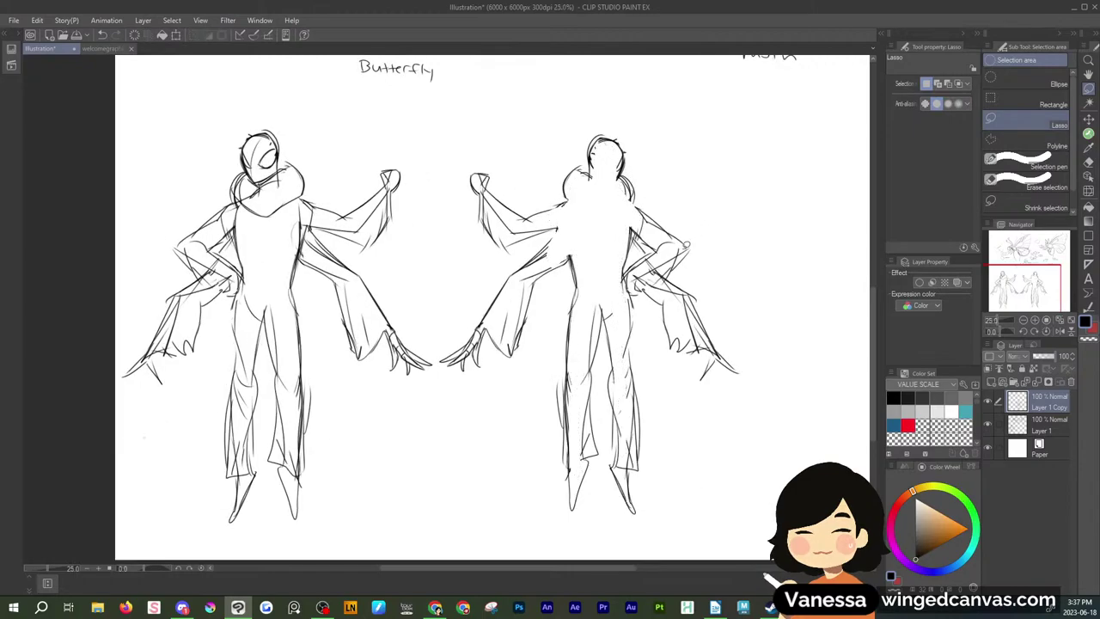
Lasso and delete the overlapping inner lines of the mirrored figure's bent upper arm
mouse_move(661, 252)
mouse_down()
mouse_move(646, 296)
mouse_move(661, 254)
mouse_move(655, 291)
mouse_move(625, 227)
mouse_up()
key(Delete)
key(Delete)
key(ctrl+d)
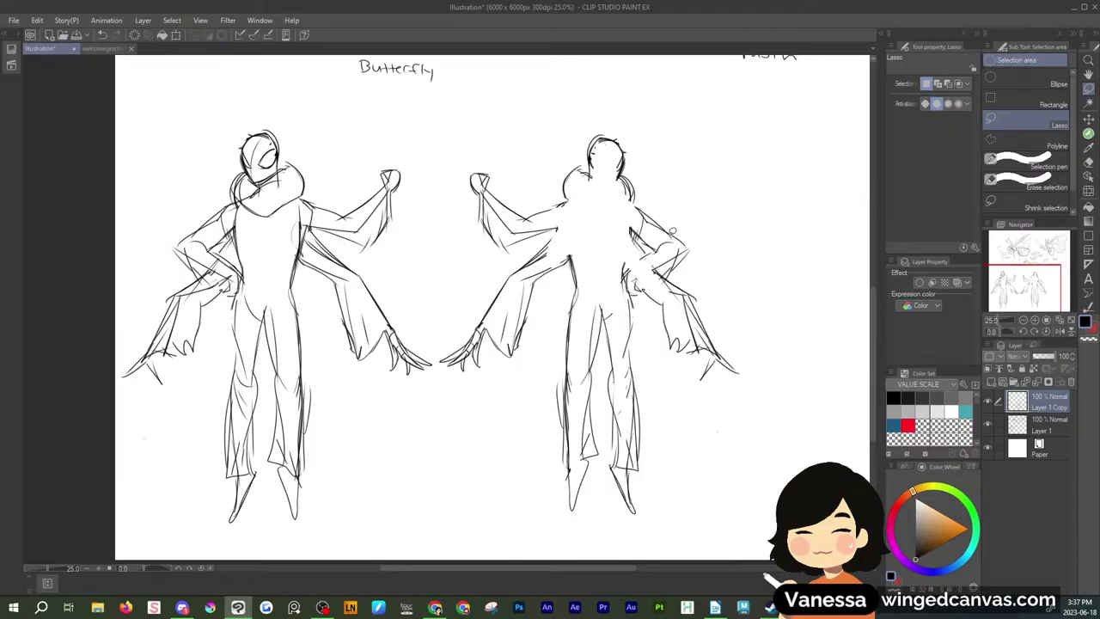
Draw the back of the head, the collar's edges and the side of the upper back to turn the mirrored figure into a back view
key(p)
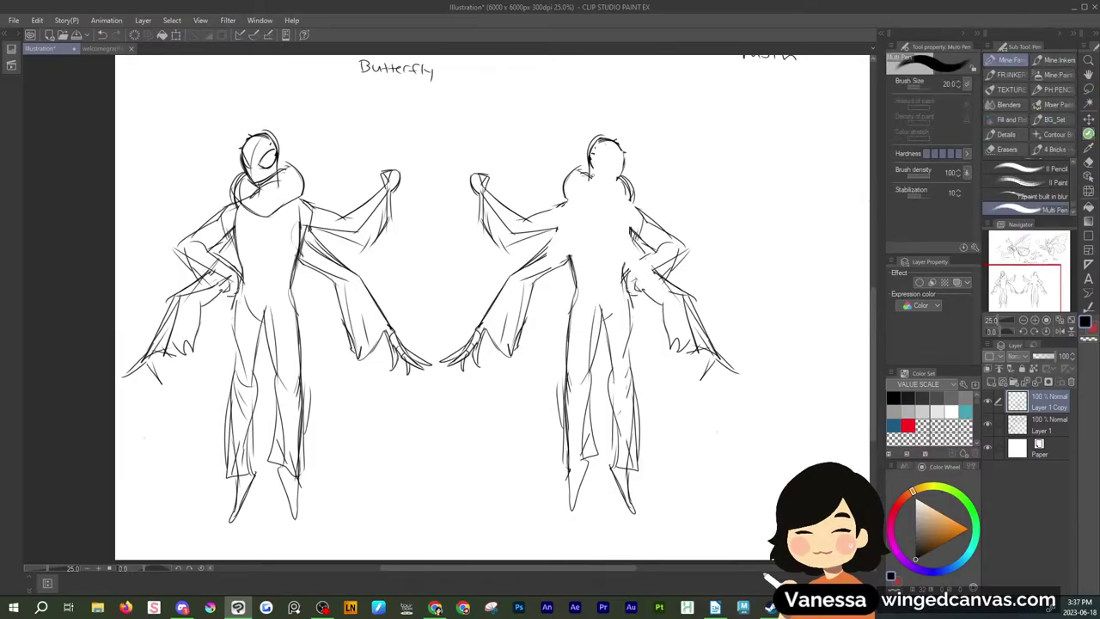
mouse_move(575, 171)
mouse_down()
mouse_move(622, 180)
mouse_move(615, 197)
mouse_up()
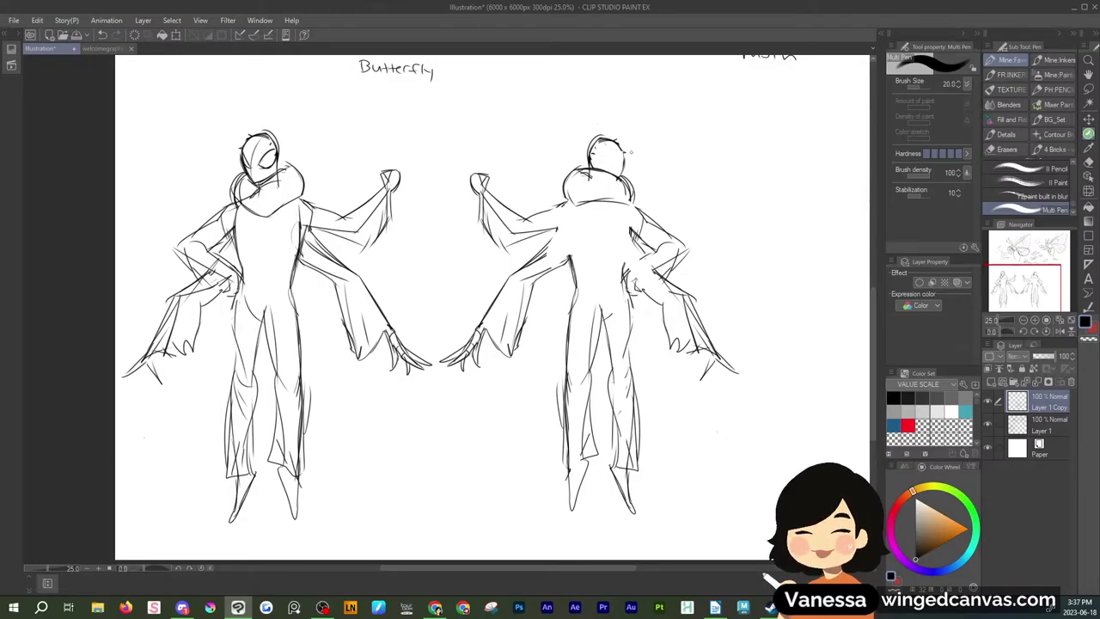
mouse_move(589, 167)
mouse_down()
mouse_move(612, 173)
mouse_move(622, 143)
mouse_move(620, 177)
mouse_move(599, 165)
mouse_up()
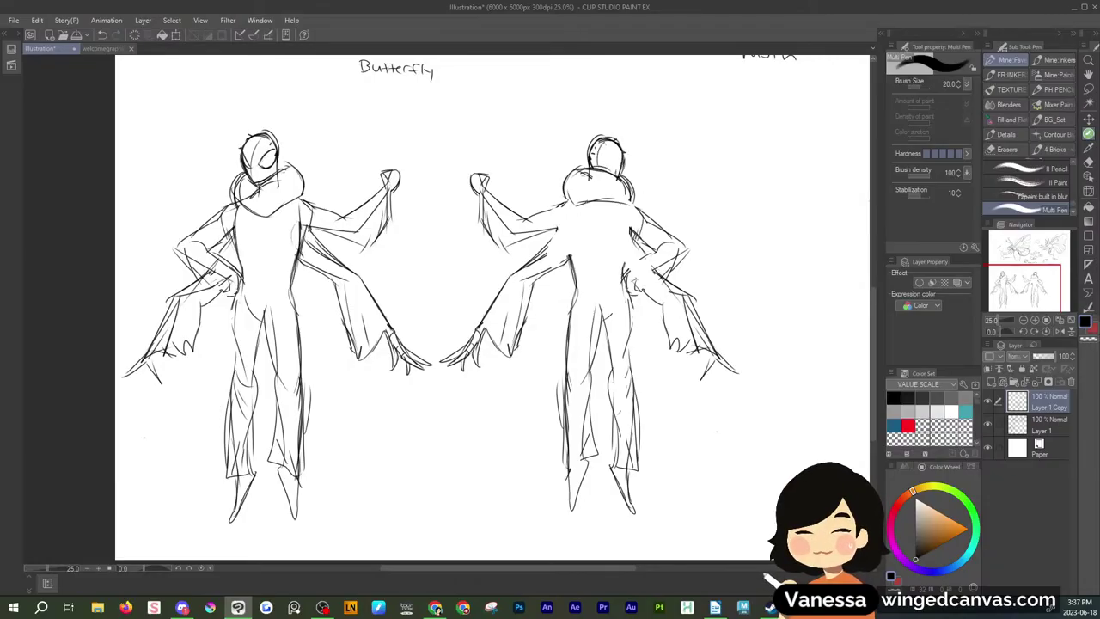
drag(575, 207, 550, 259)
On a new layer, sketch long, curved, ribbon-like wings trailing from the back-view figure's upper back past its feet
click(988, 382)
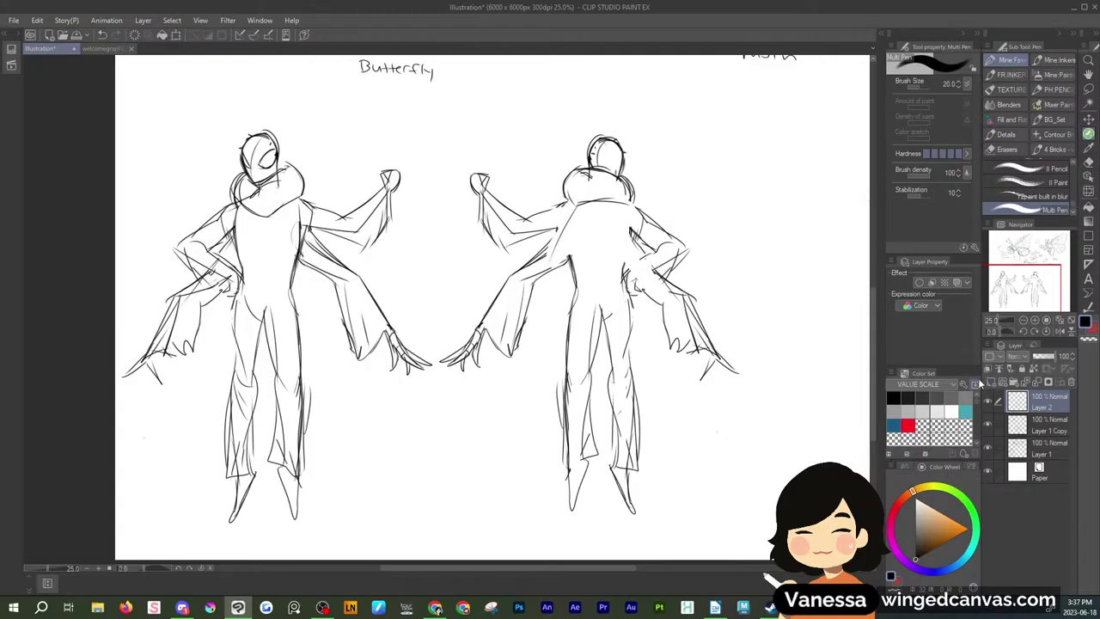
drag(574, 206, 536, 304)
mouse_move(581, 206)
mouse_down()
mouse_move(569, 304)
mouse_move(434, 414)
mouse_move(389, 531)
mouse_move(445, 444)
mouse_move(505, 404)
mouse_up()
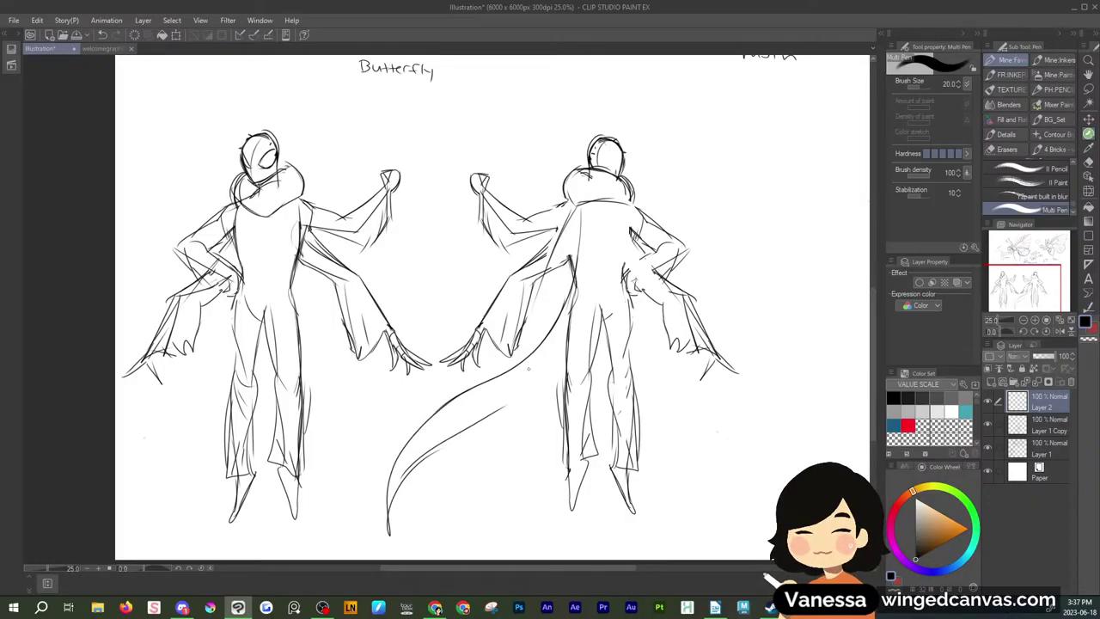
mouse_move(434, 447)
mouse_down()
mouse_move(517, 382)
mouse_move(585, 270)
mouse_up()
mouse_move(587, 211)
mouse_down()
mouse_move(579, 305)
mouse_move(612, 317)
mouse_up()
mouse_move(589, 265)
mouse_down()
mouse_move(733, 464)
mouse_move(696, 467)
mouse_move(732, 497)
mouse_move(736, 459)
mouse_up()
drag(572, 311, 492, 507)
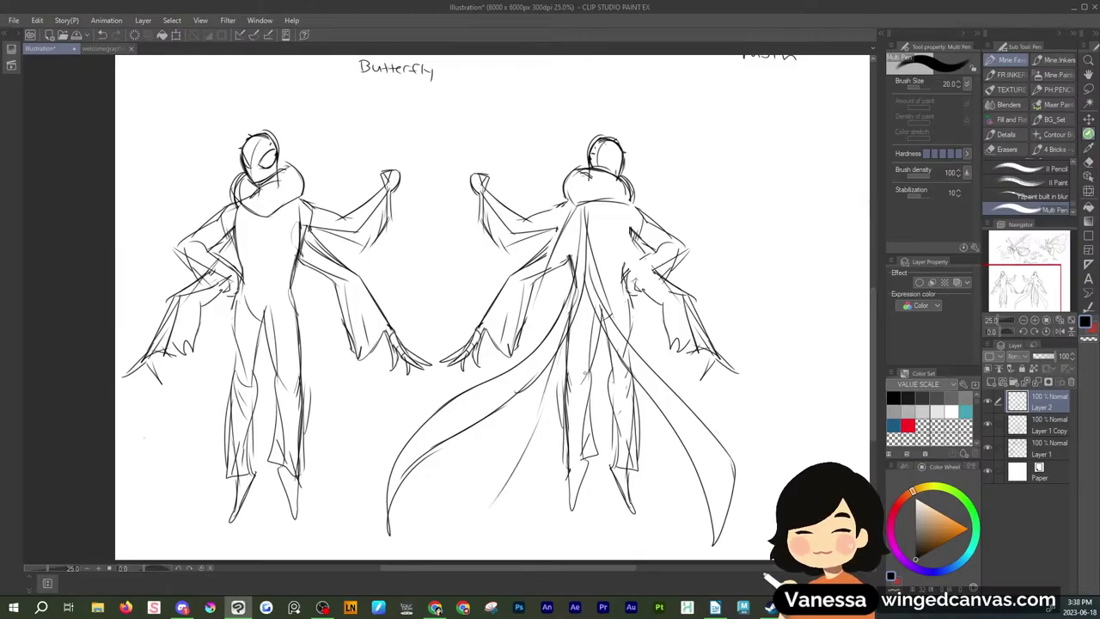
drag(555, 357, 445, 559)
drag(584, 316, 491, 514)
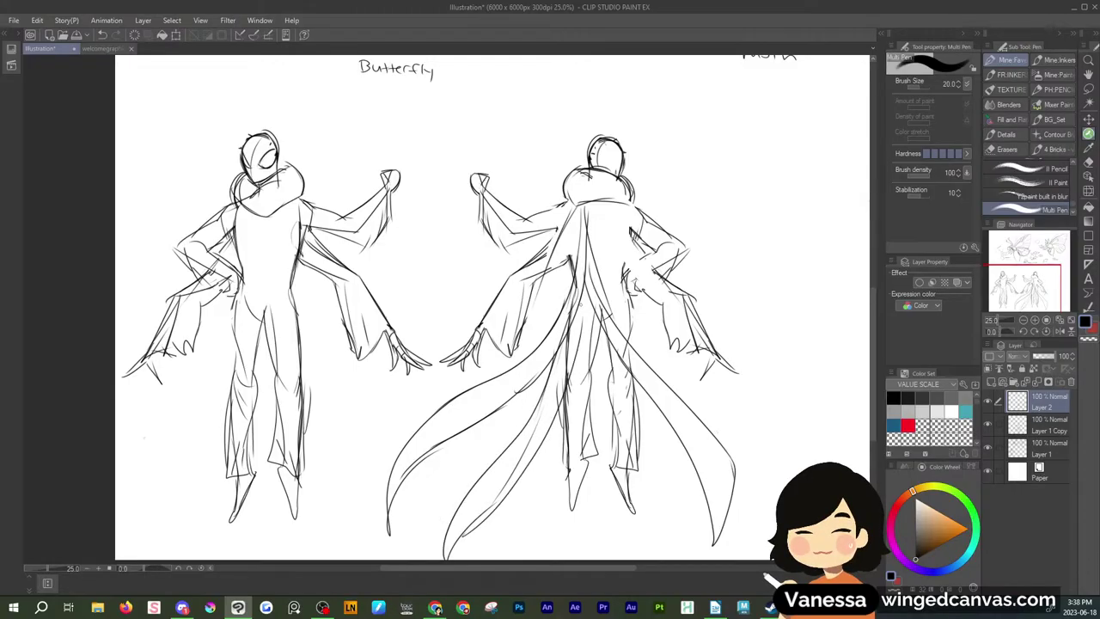
mouse_move(586, 275)
mouse_down()
mouse_move(573, 380)
mouse_move(636, 438)
mouse_move(661, 558)
mouse_move(674, 461)
mouse_move(679, 557)
mouse_up()
Merge the copied figure into Layer 1, lower that layer's opacity to 28%, and make Layer 2 active for drawing
click(1030, 419)
click(1039, 383)
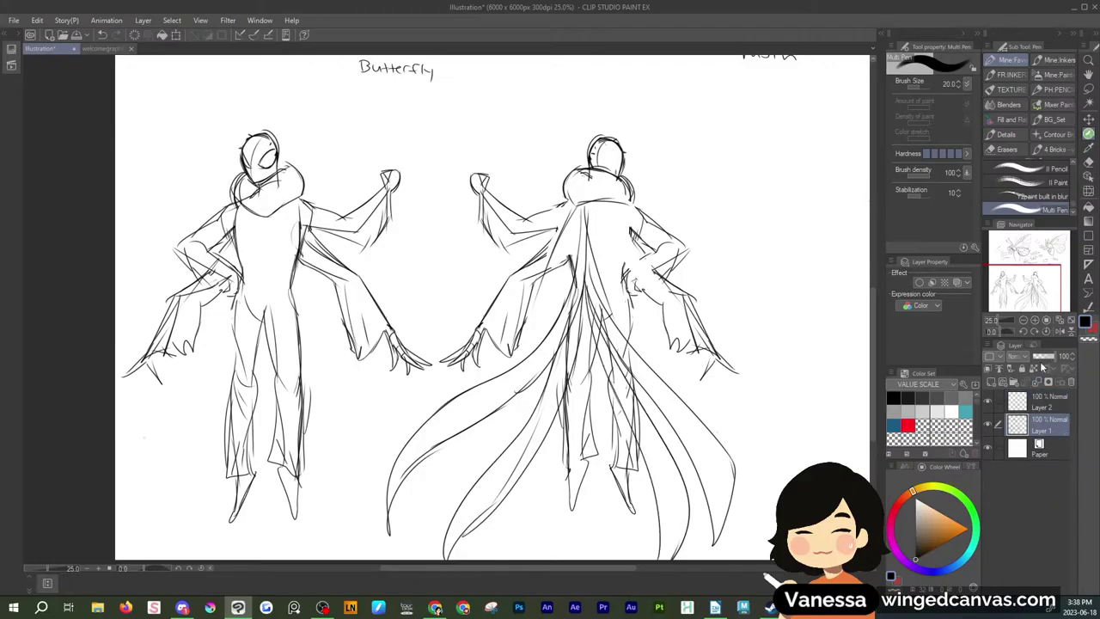
click(1039, 384)
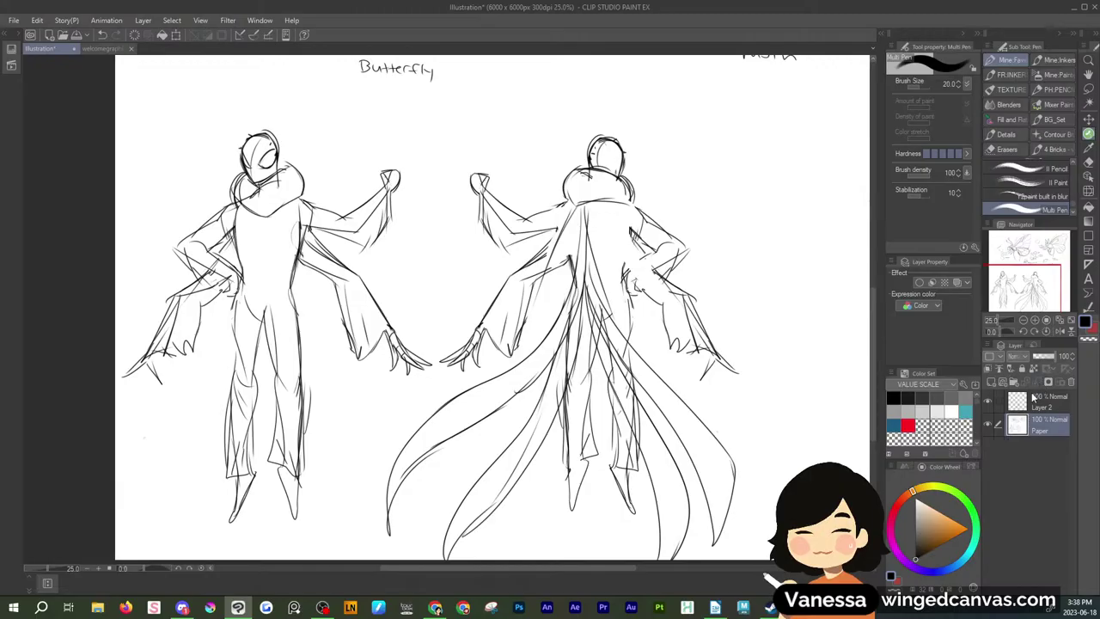
key(ctrl+z)
click(1038, 355)
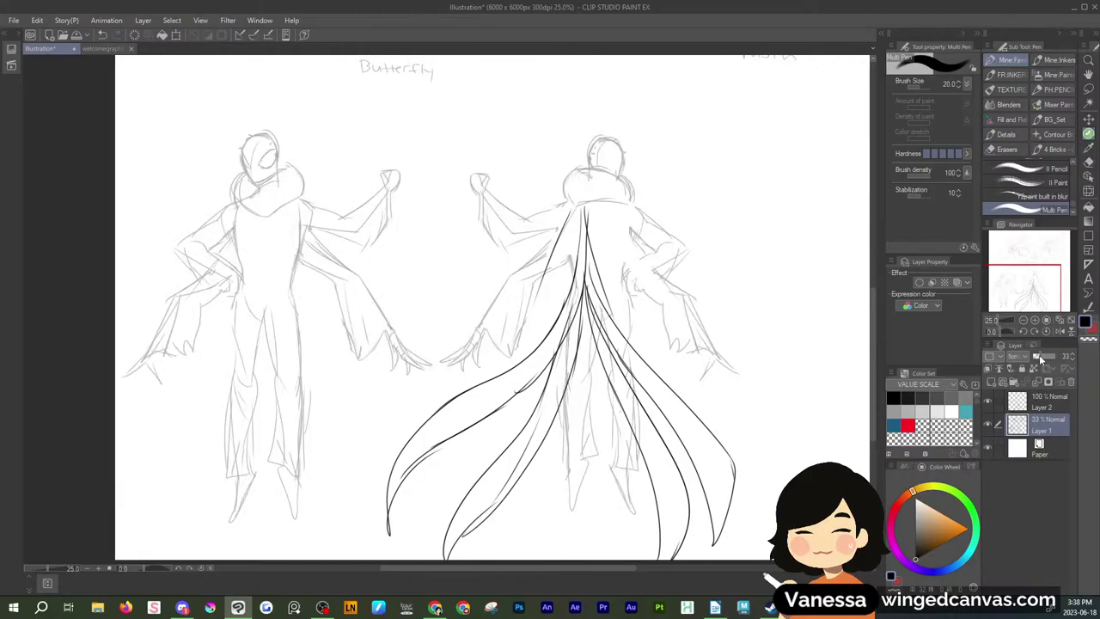
click(1022, 400)
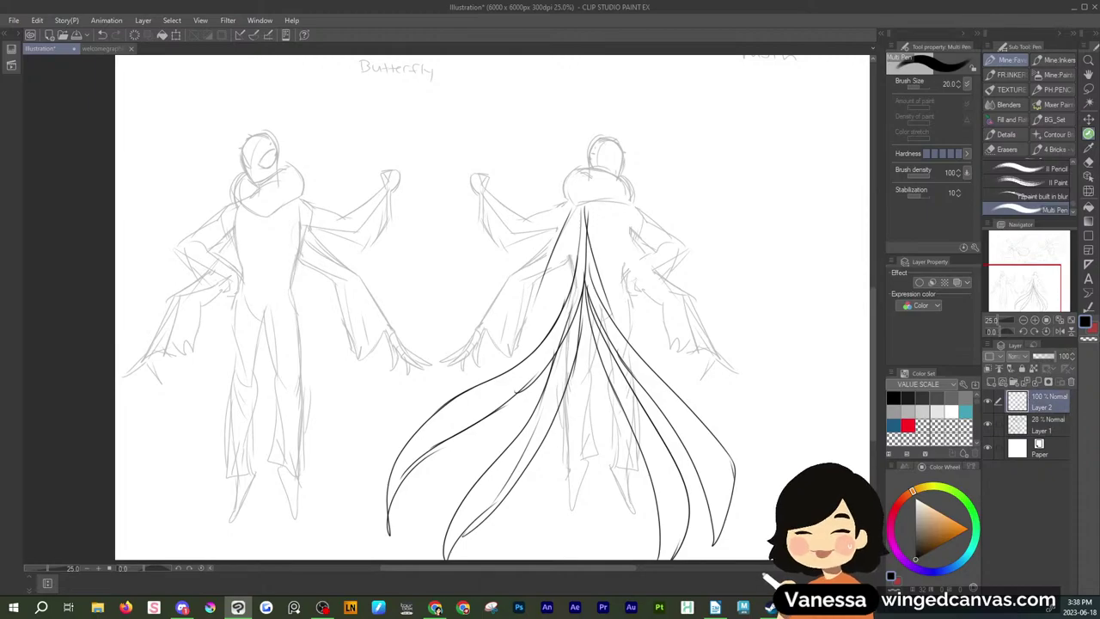
key(alt+Tab)
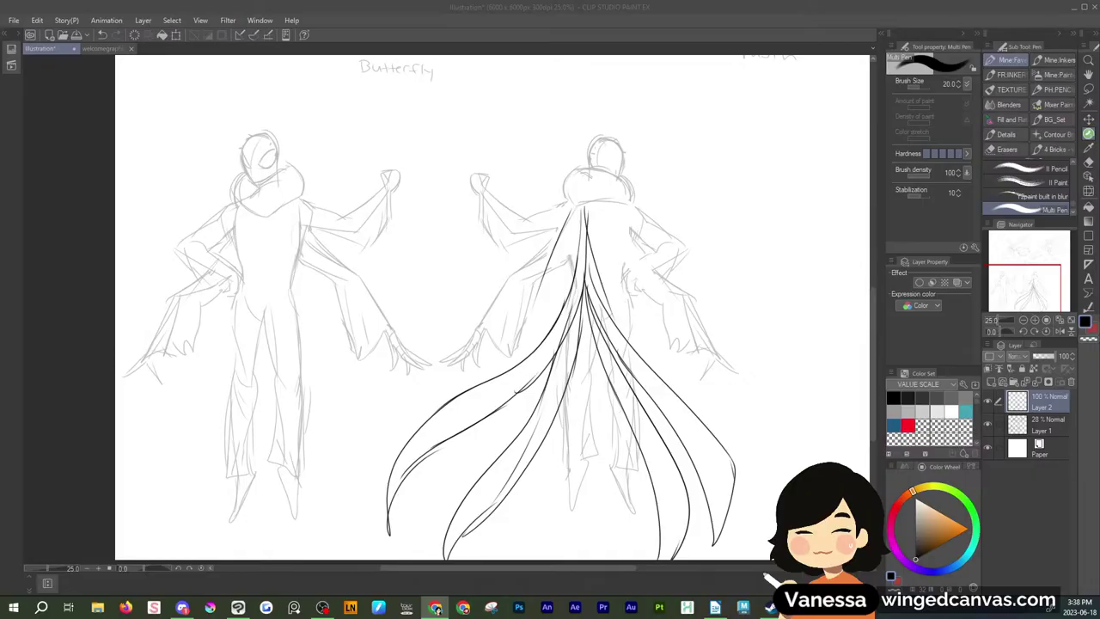
click(676, 243)
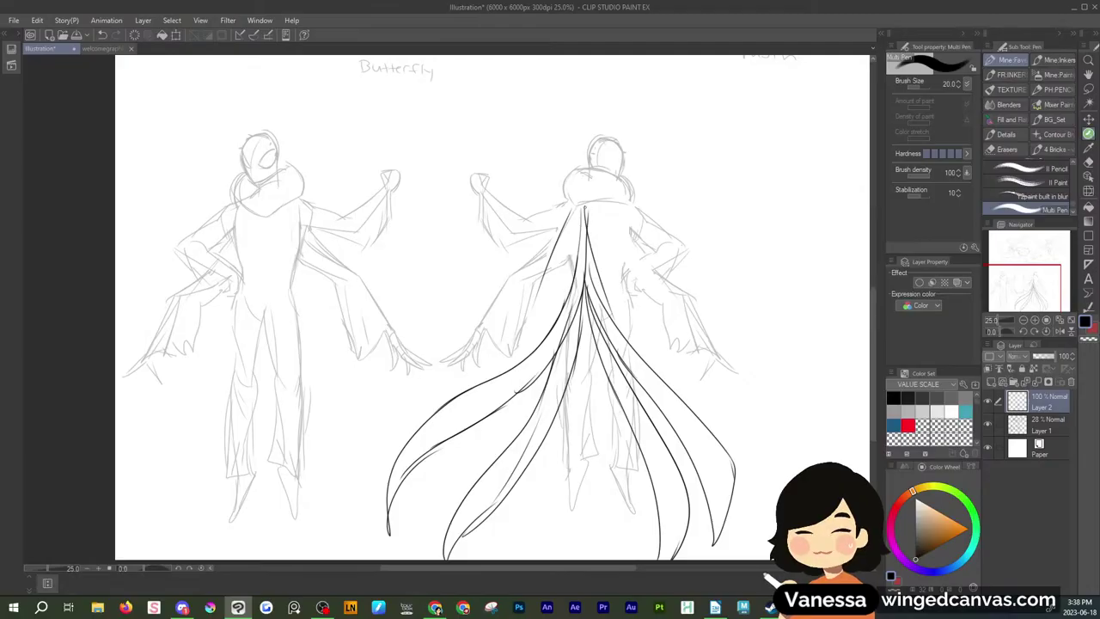
Sketch the outer edges of a pair of folded upper wings draping from the back-view figure's collar over its arms
drag(578, 206, 483, 371)
drag(602, 211, 695, 375)
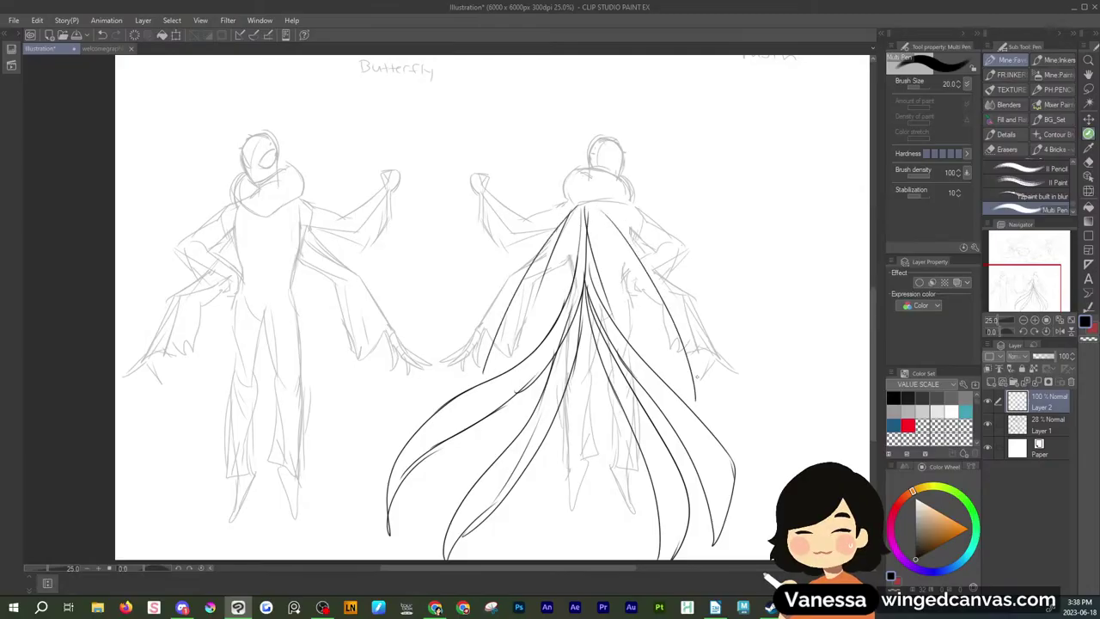
drag(523, 280, 472, 409)
mouse_move(603, 213)
mouse_down()
mouse_move(683, 393)
mouse_move(687, 427)
mouse_move(617, 231)
mouse_up()
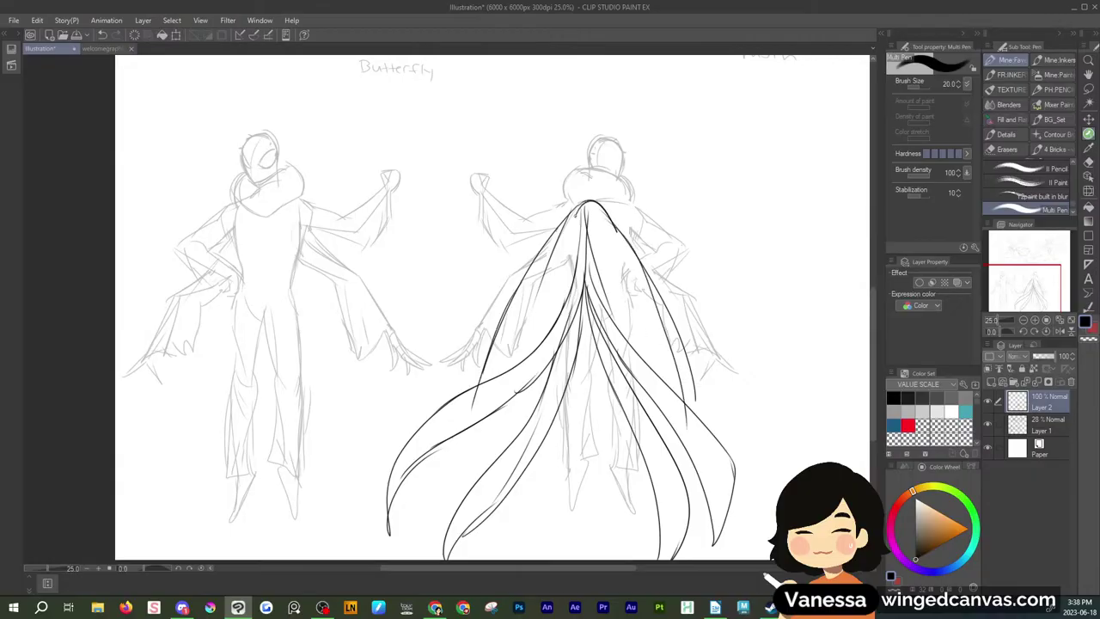
Try a wide, cape-like wing outline behind the front-view figure's legs, and undo those strokes
mouse_move(191, 335)
mouse_down()
mouse_move(163, 429)
mouse_move(385, 504)
mouse_up()
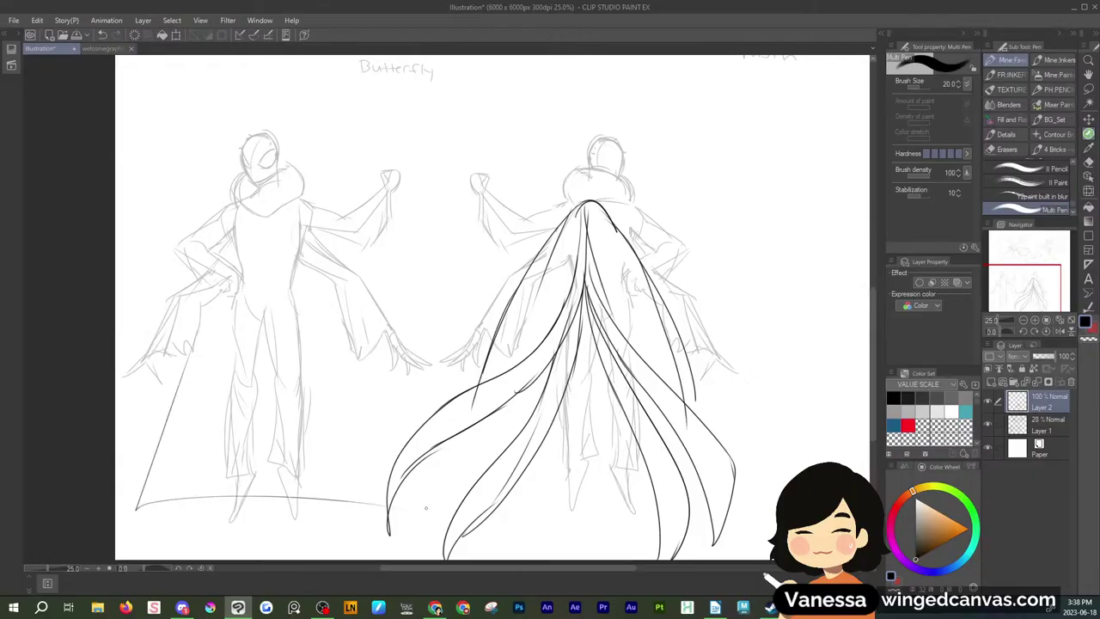
drag(335, 325, 385, 434)
key(ctrl+z)
key(ctrl+z)
key(ctrl+z)
key(ctrl+z)
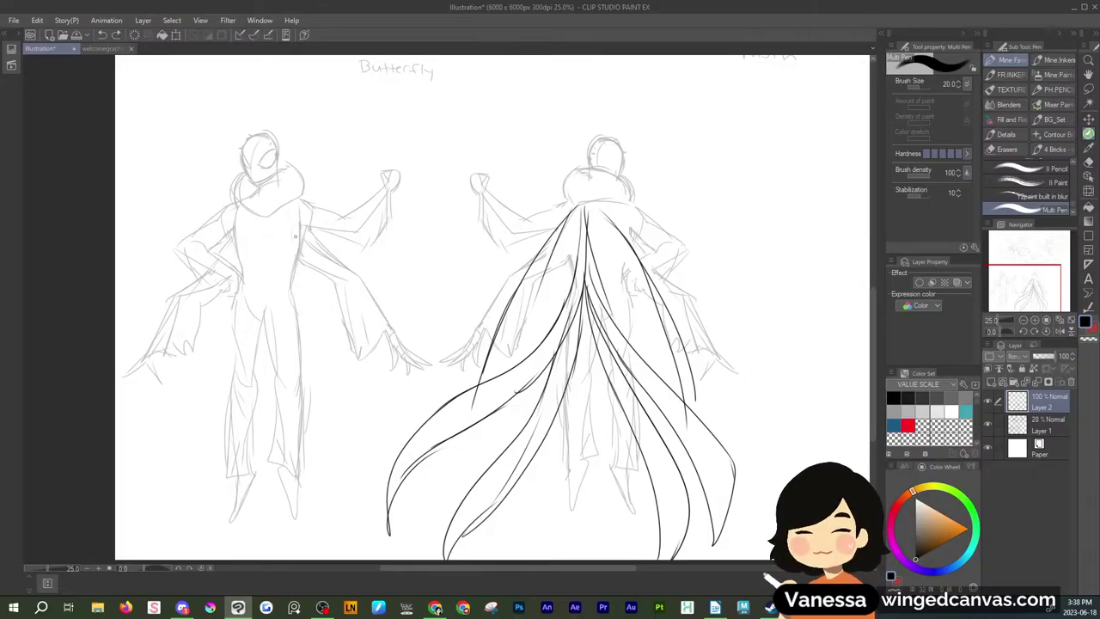
Delete the layer holding the wing sketch and add a fresh empty layer above the faded figures
click(1070, 382)
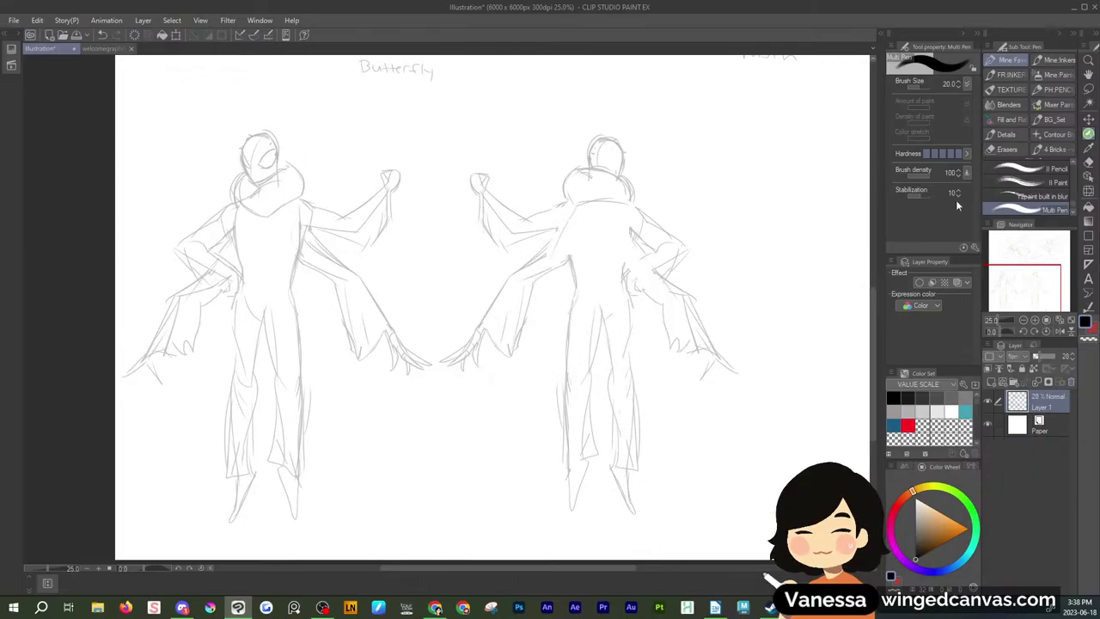
key(alt+Tab)
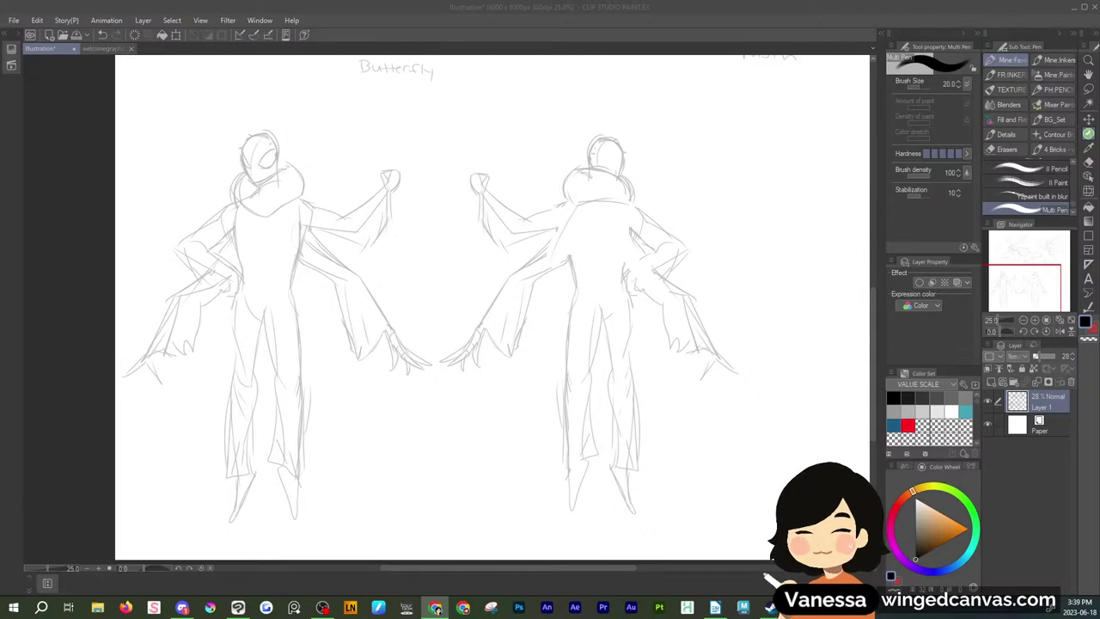
click(670, 207)
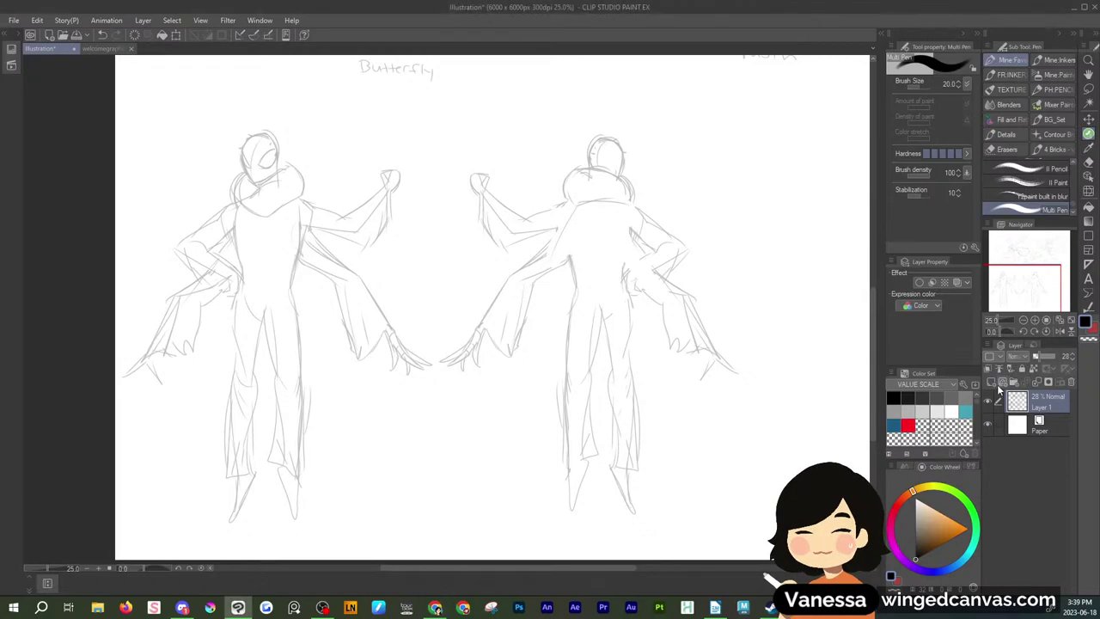
click(991, 383)
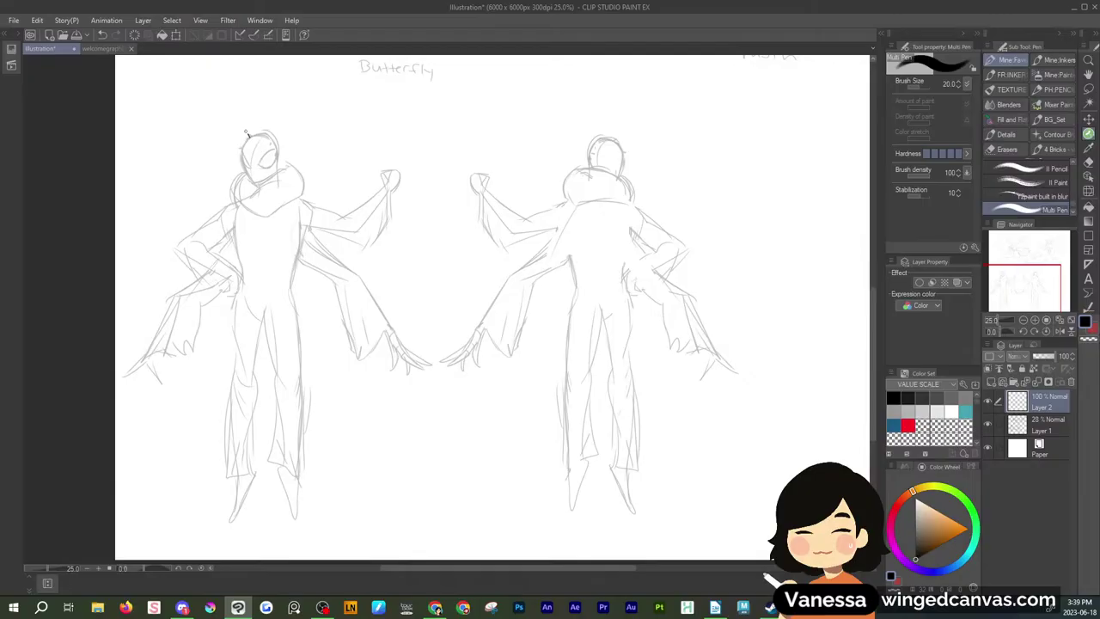
Sketch a pair of pointed, leaf-shaped antennae rising from the front-view figure's head
mouse_move(247, 133)
mouse_down()
mouse_move(203, 100)
mouse_move(223, 134)
mouse_move(248, 144)
mouse_up()
key(ctrl+z)
key(ctrl+z)
drag(247, 141, 211, 93)
mouse_move(211, 93)
mouse_down()
mouse_move(245, 118)
mouse_move(230, 110)
mouse_move(271, 121)
mouse_move(297, 89)
mouse_up()
drag(280, 133, 296, 84)
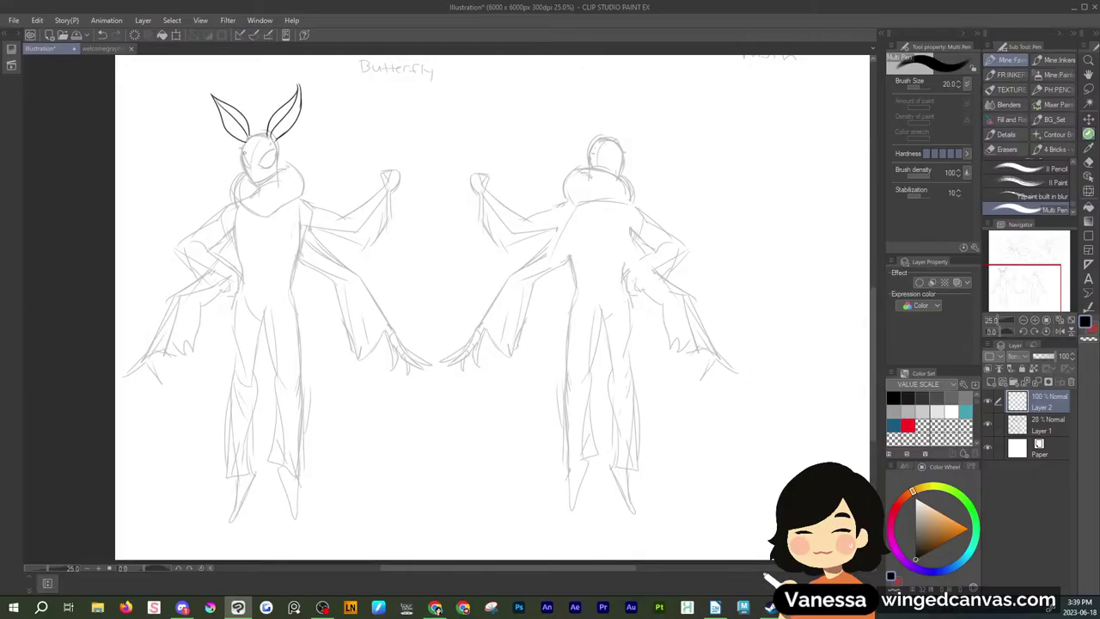
Draw the front-view figure's face with two large eyes, and outline a wide hood-like collar around its head
mouse_move(250, 147)
mouse_down()
mouse_move(248, 169)
mouse_move(277, 150)
mouse_move(253, 182)
mouse_move(264, 181)
mouse_up()
mouse_move(238, 140)
mouse_down()
mouse_move(225, 189)
mouse_move(257, 220)
mouse_move(273, 128)
mouse_move(306, 171)
mouse_up()
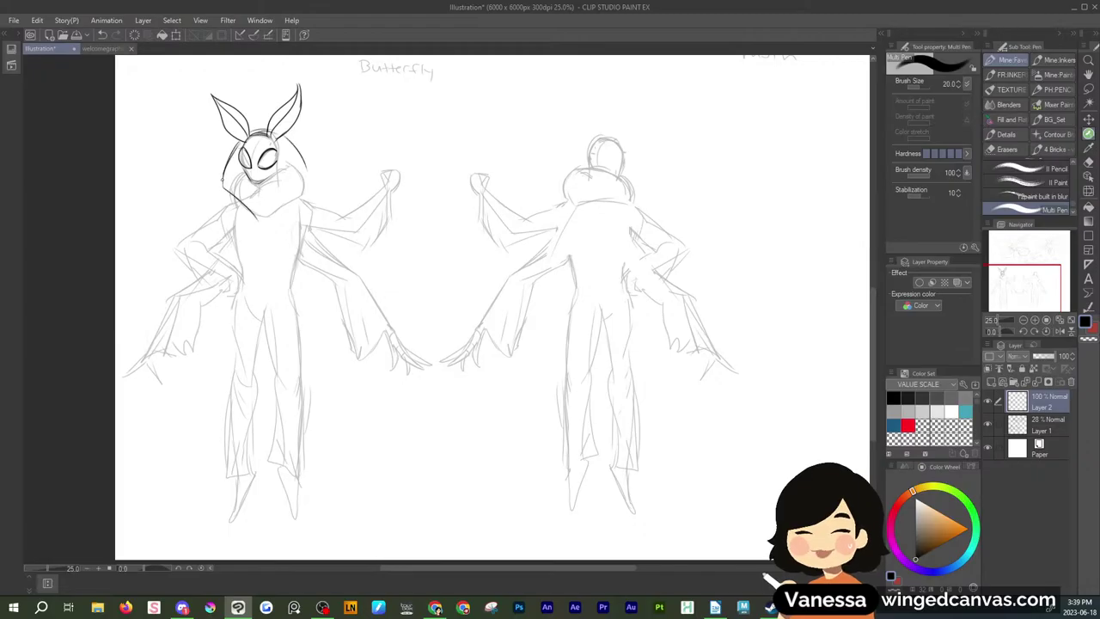
mouse_move(221, 163)
mouse_down()
mouse_move(225, 192)
mouse_move(247, 218)
mouse_move(305, 196)
mouse_move(289, 164)
mouse_up()
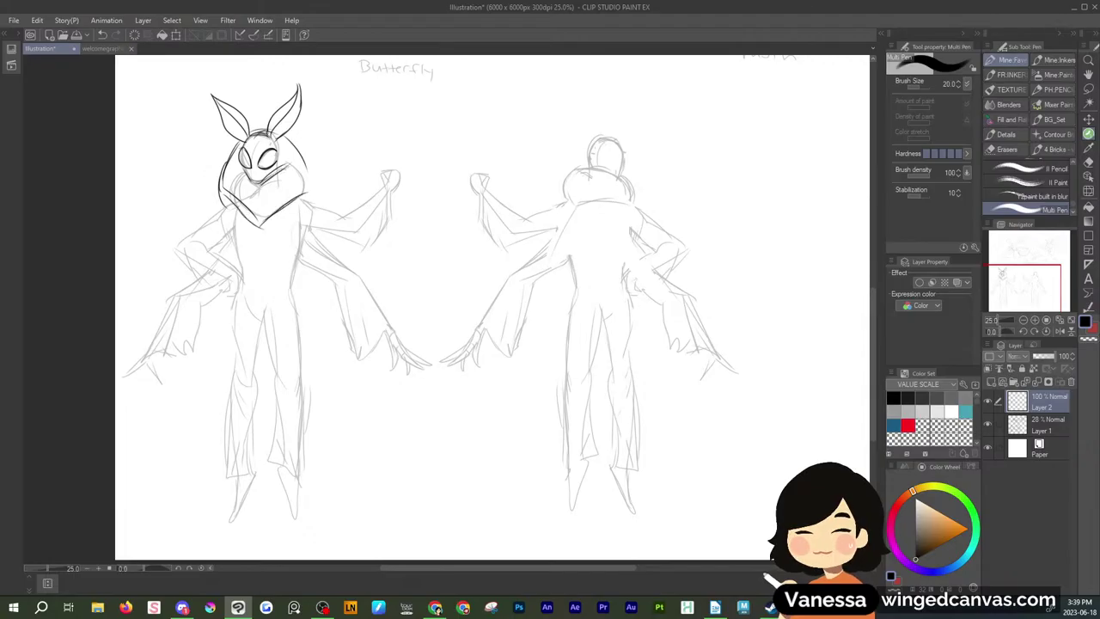
Try another outer stroke on the hood-like collar, and undo all of the collar's strokes
mouse_move(268, 132)
mouse_down()
mouse_move(280, 168)
mouse_move(271, 129)
mouse_move(302, 144)
mouse_move(321, 205)
mouse_up()
key(ctrl+z)
key(ctrl+z)
key(ctrl+z)
key(ctrl+z)
key(ctrl+z)
key(ctrl+z)
key(ctrl+z)
key(ctrl+z)
key(ctrl+z)
key(ctrl+z)
key(ctrl+z)
key(ctrl+z)
key(ctrl+z)
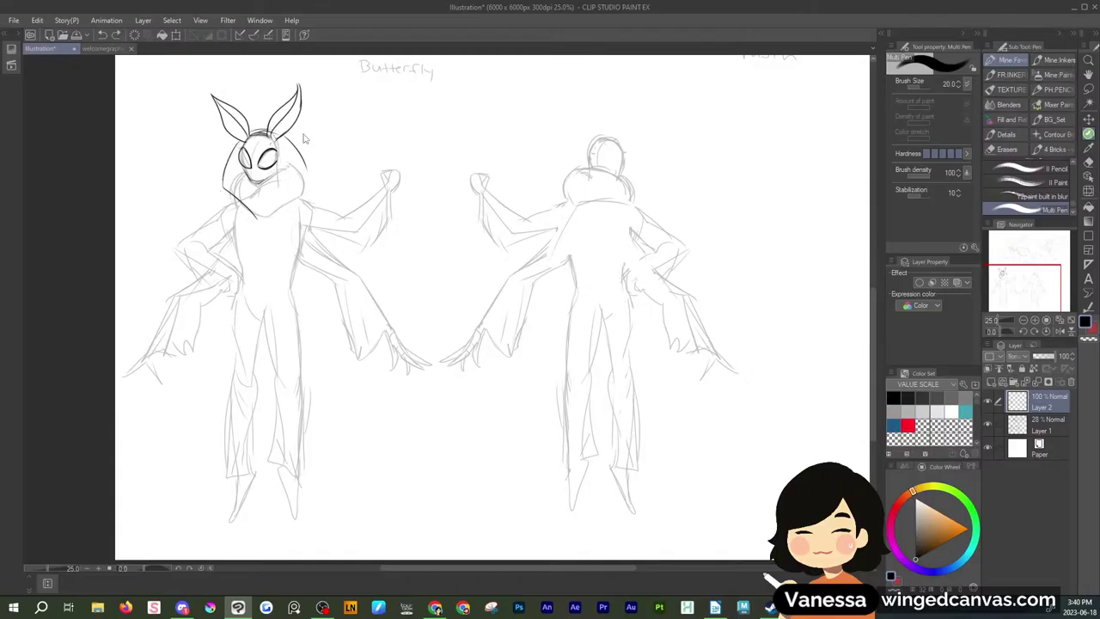
key(ctrl+z)
key(ctrl+z)
key(ctrl+z)
Sketch a snug collar around the front-view figure's neck, wrapping over the shoulders to a point on the chest
drag(239, 161, 232, 204)
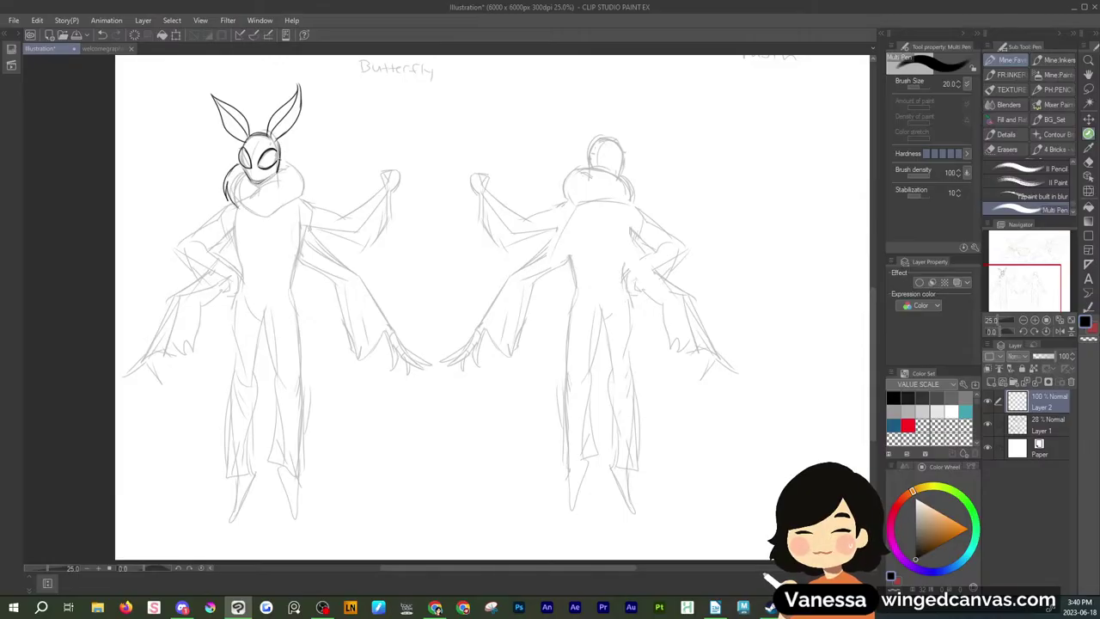
drag(280, 149, 248, 227)
drag(248, 228, 303, 194)
drag(280, 153, 304, 199)
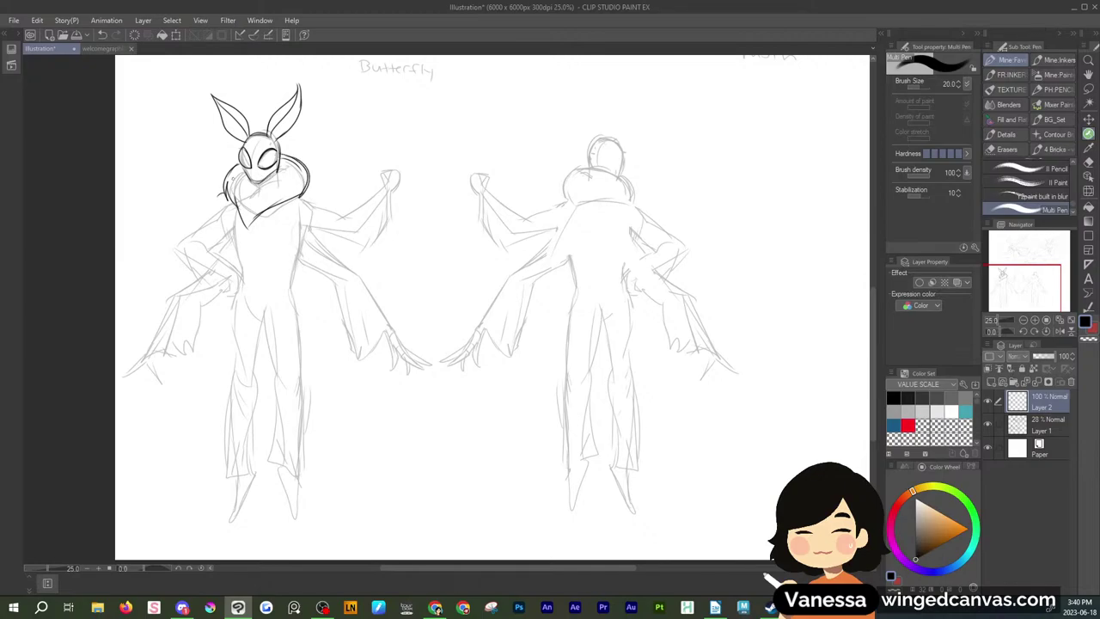
Add pointed flaps flaring over both shoulders and a V-shaped panel down the front-view figure's chest
mouse_move(223, 185)
mouse_down()
mouse_move(208, 188)
mouse_move(212, 216)
mouse_move(237, 236)
mouse_up()
drag(305, 192, 335, 188)
mouse_move(223, 208)
mouse_down()
mouse_move(257, 292)
mouse_move(290, 244)
mouse_move(326, 221)
mouse_up()
mouse_move(307, 187)
mouse_down()
mouse_move(341, 187)
mouse_move(319, 216)
mouse_up()
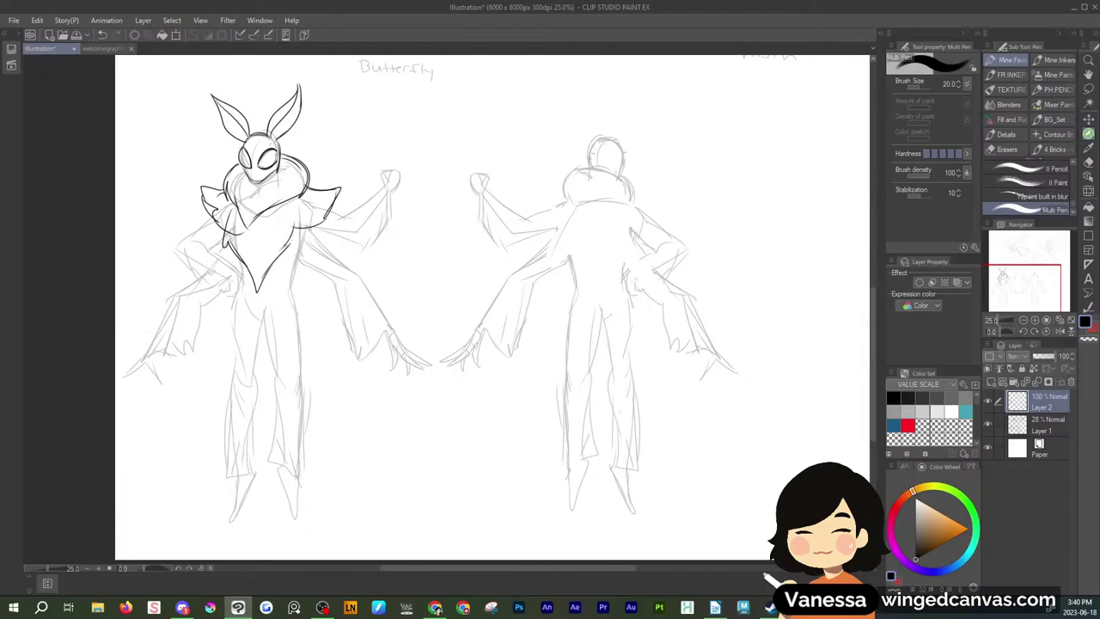
Undo the chest panel, then redraw the shoulder flap beneath the raised arm and outline the side of the torso
key(ctrl+z)
key(ctrl+z)
key(ctrl+z)
key(ctrl+z)
key(ctrl+z)
key(ctrl+z)
mouse_move(304, 184)
mouse_down()
mouse_move(326, 207)
mouse_move(301, 230)
mouse_up()
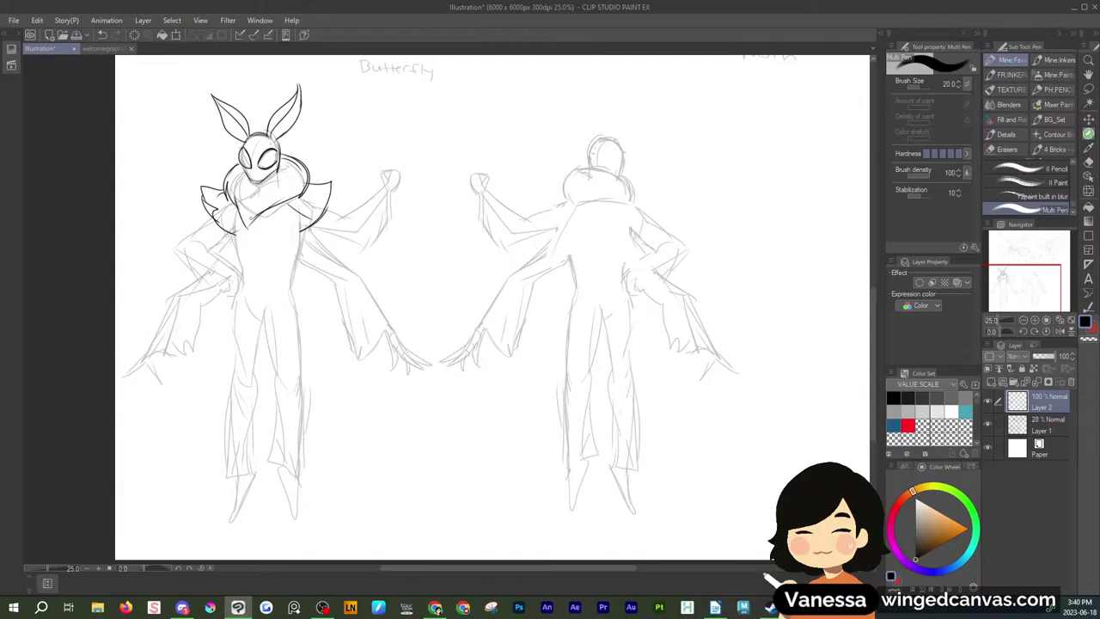
drag(233, 207, 243, 280)
Erase the leaf-shaped antennae from the front-view head and sketch a single tall, curved antenna instead
click(435, 607)
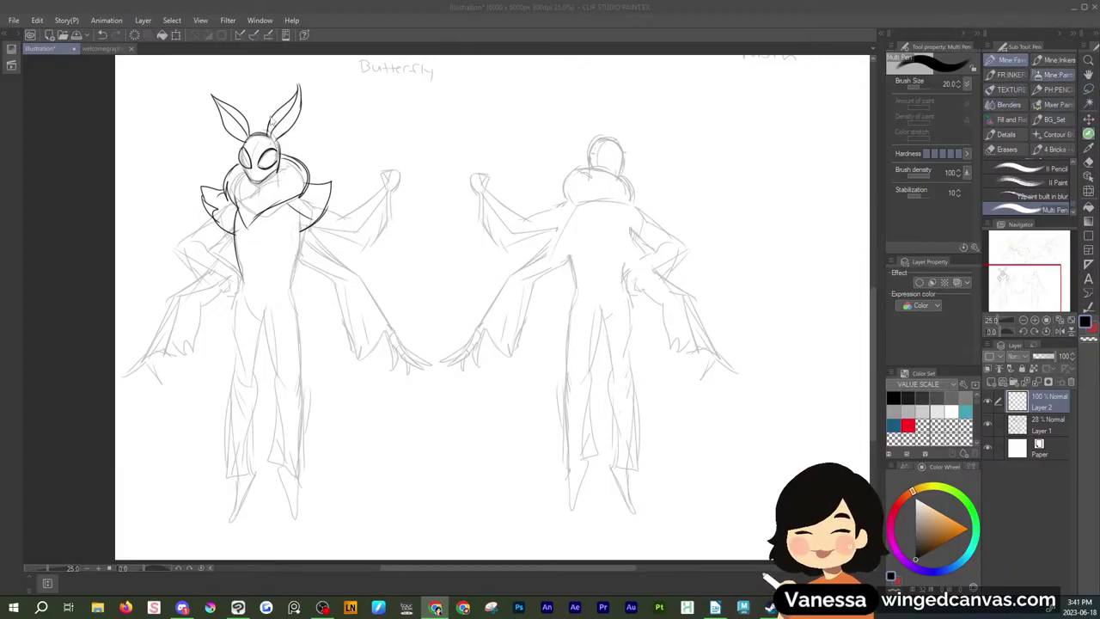
mouse_move(243, 88)
mouse_down()
mouse_move(219, 129)
mouse_move(253, 123)
mouse_move(244, 73)
mouse_move(196, 124)
mouse_move(276, 136)
mouse_move(258, 89)
mouse_up()
key(m)
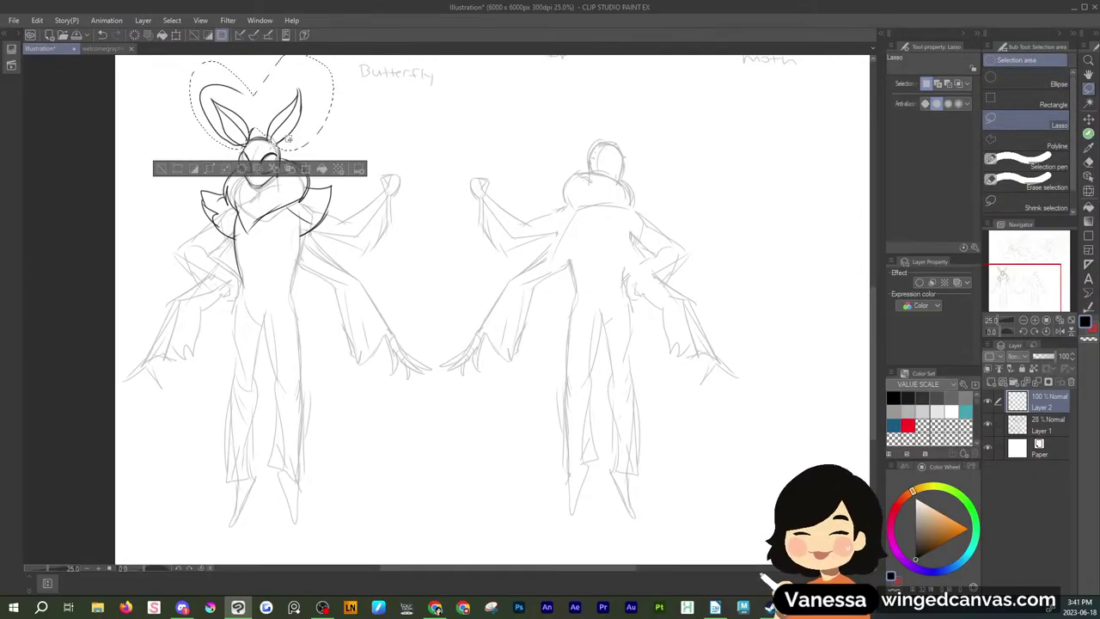
key(Delete)
key(ctrl+d)
click(1088, 133)
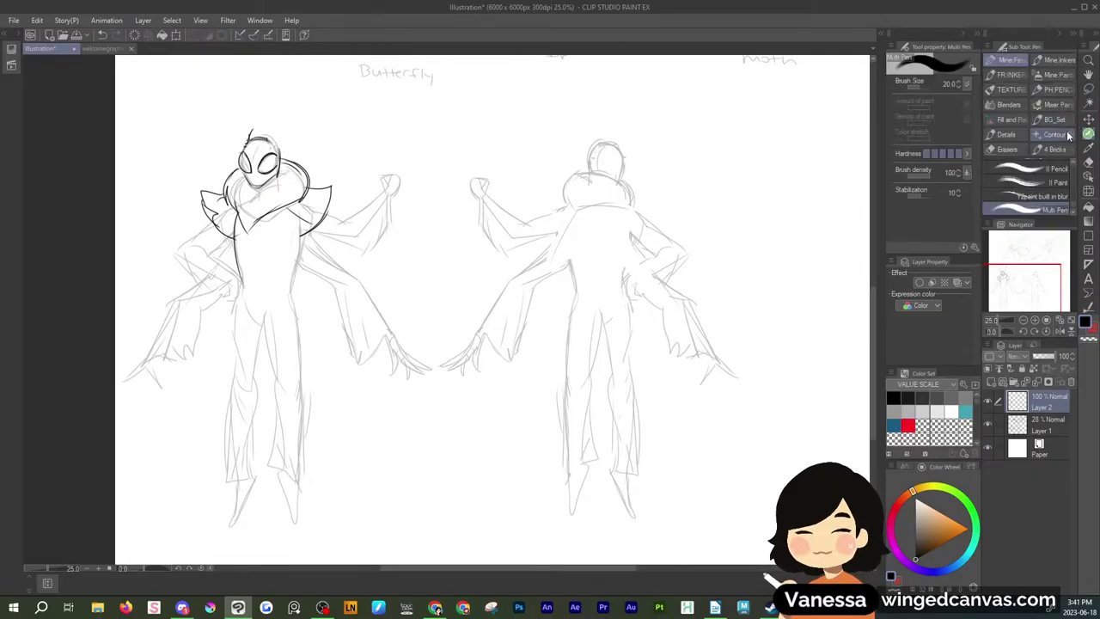
mouse_move(241, 159)
mouse_down()
mouse_move(228, 146)
mouse_move(238, 72)
mouse_move(246, 98)
mouse_move(234, 158)
mouse_move(250, 130)
mouse_move(242, 78)
mouse_up()
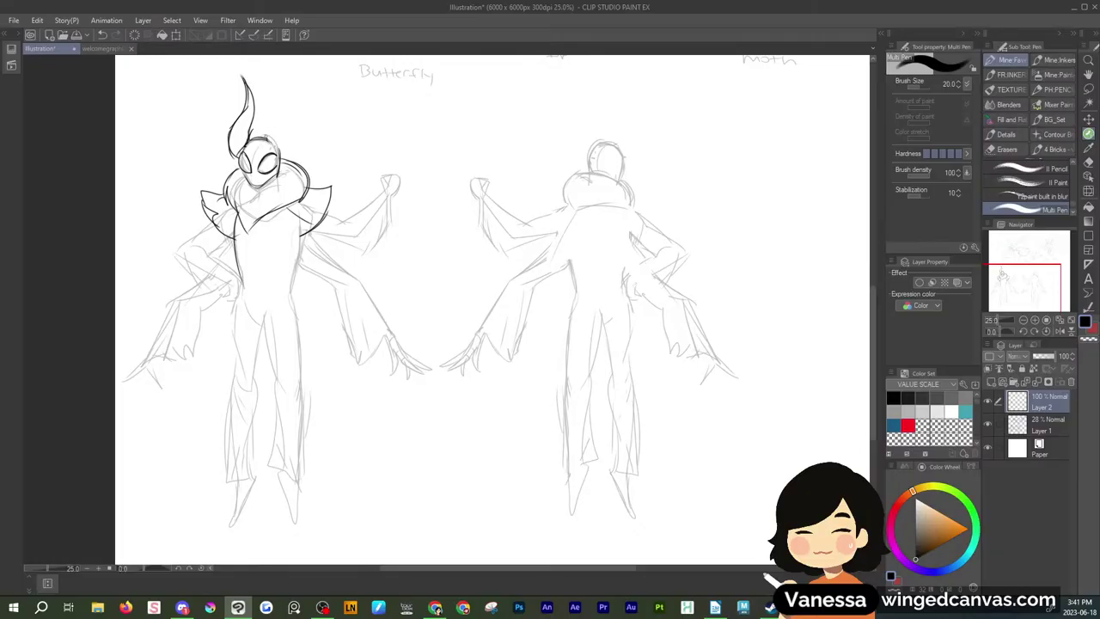
mouse_move(267, 138)
mouse_down()
mouse_move(272, 107)
mouse_move(285, 115)
mouse_move(288, 161)
mouse_move(279, 163)
mouse_up()
Delete the layer with the head, collar and antenna sketch, and add a new empty layer above Layer 1
click(1071, 382)
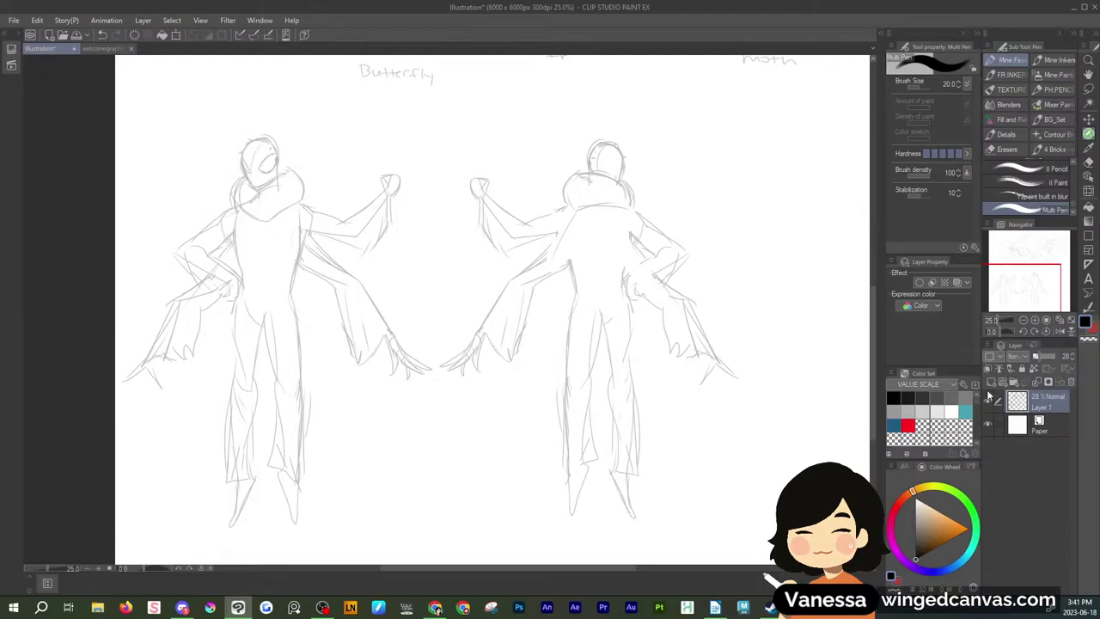
click(990, 382)
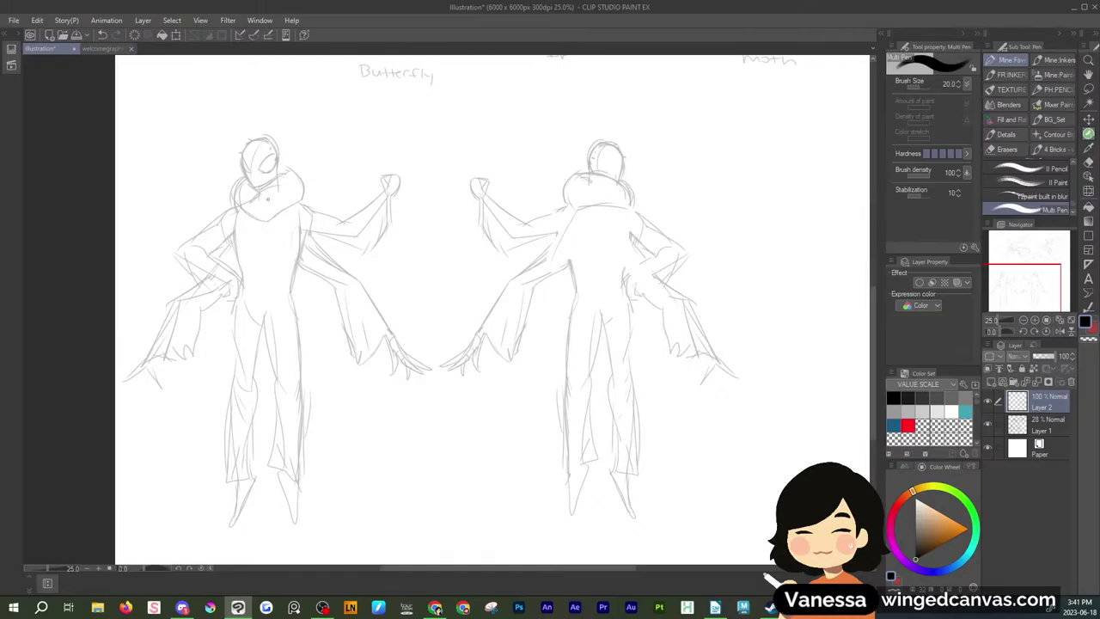
Sketch a large split collar over the front-view figure's shoulders, with a centre line and a pointed lower end at the waist
drag(246, 174, 208, 213)
mouse_move(258, 188)
mouse_down()
mouse_move(255, 262)
mouse_move(268, 239)
mouse_move(270, 275)
mouse_move(262, 198)
mouse_move(268, 250)
mouse_up()
drag(271, 192, 265, 221)
mouse_move(265, 170)
mouse_down()
mouse_move(300, 174)
mouse_move(319, 194)
mouse_up()
drag(244, 240, 269, 276)
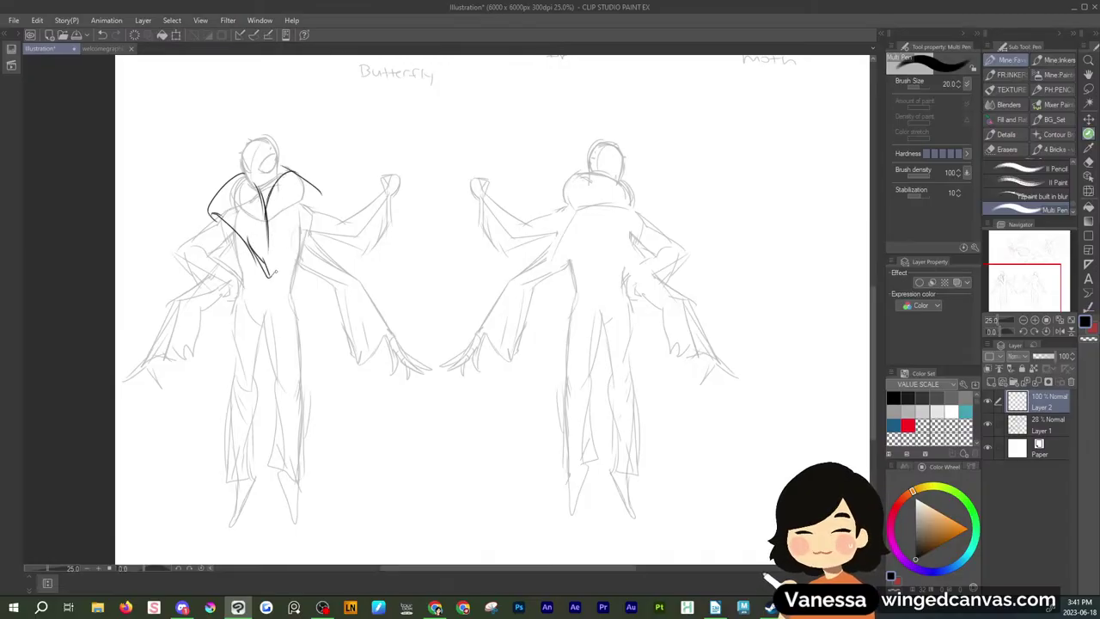
drag(311, 226, 270, 274)
drag(318, 199, 313, 227)
drag(214, 201, 210, 228)
drag(221, 230, 234, 247)
drag(315, 189, 320, 206)
Draw the front-view figure's head with two large oval eyes, and adjust the eyes using a lasso selection
mouse_move(248, 144)
mouse_down()
mouse_move(245, 177)
mouse_move(258, 189)
mouse_move(271, 176)
mouse_move(249, 139)
mouse_move(271, 177)
mouse_up()
mouse_move(251, 149)
mouse_down()
mouse_move(249, 172)
mouse_move(251, 152)
mouse_move(263, 172)
mouse_move(278, 150)
mouse_move(241, 173)
mouse_up()
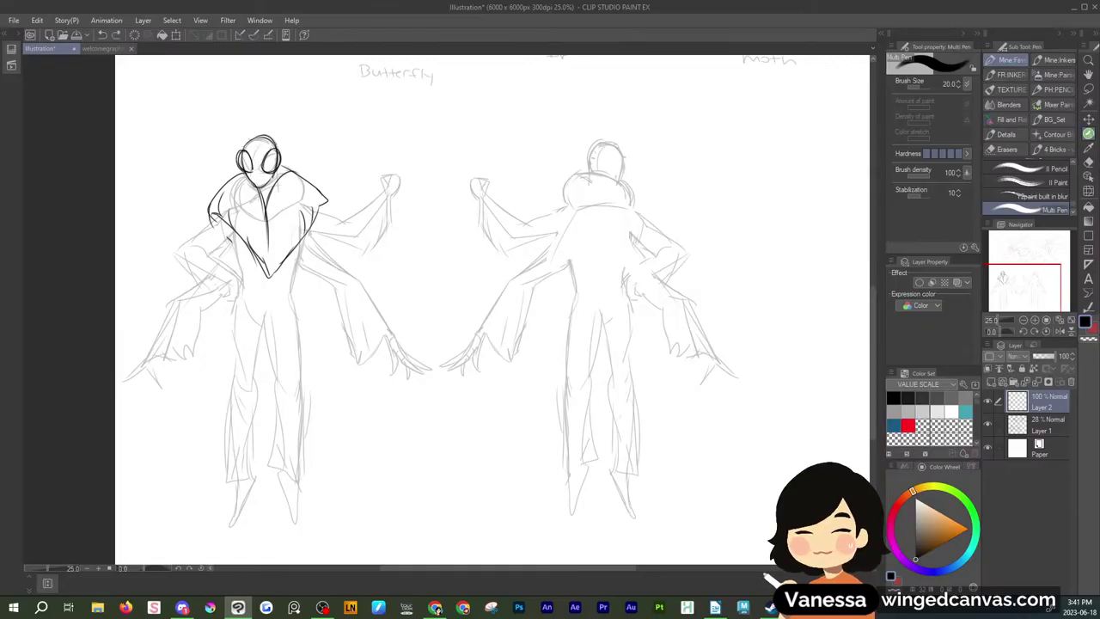
click(1088, 90)
mouse_move(249, 154)
mouse_down()
mouse_move(250, 169)
mouse_move(280, 146)
mouse_move(273, 153)
mouse_up()
click(228, 190)
click(255, 189)
click(314, 136)
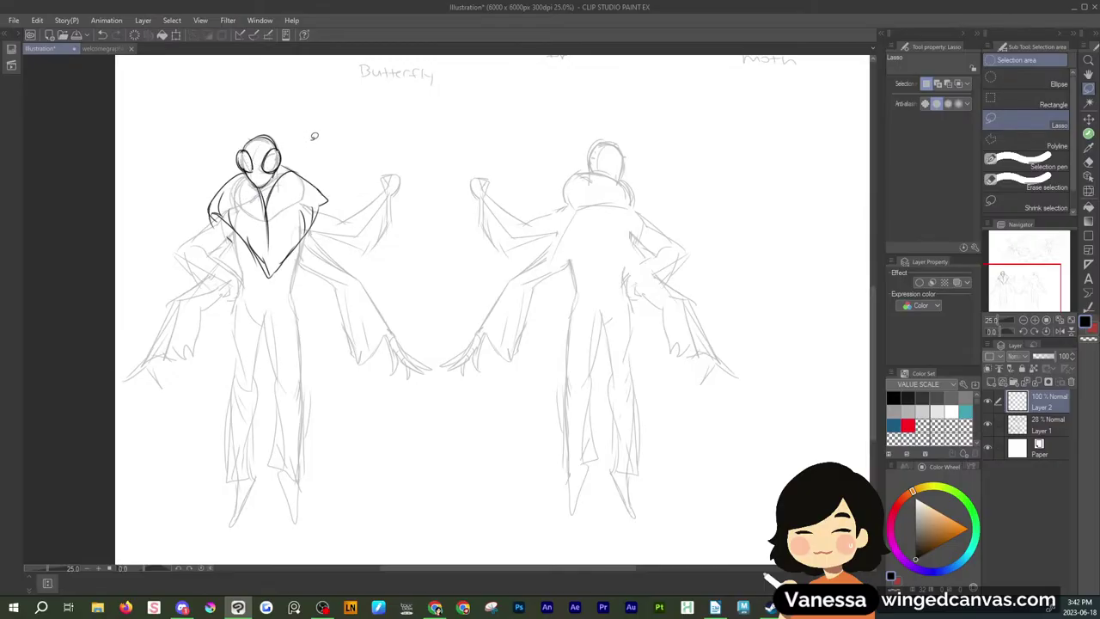
Try a tall hood arching over the front-view figure's head down to the collar, and undo its latest strokes
key(p)
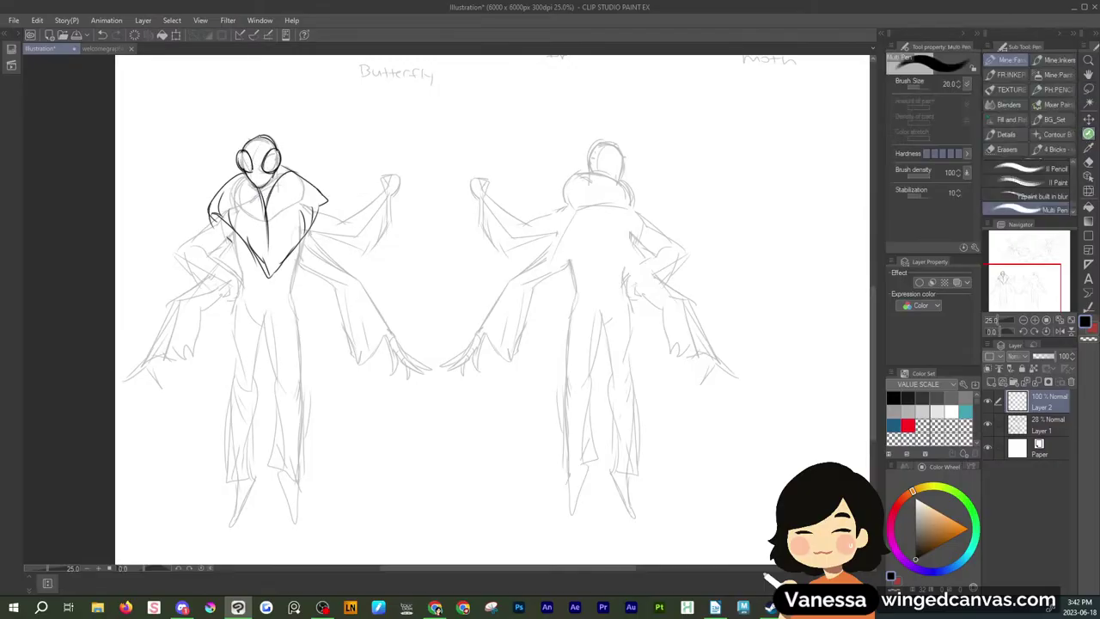
drag(235, 150, 218, 191)
mouse_move(234, 149)
mouse_down()
mouse_move(284, 124)
mouse_move(319, 180)
mouse_move(210, 209)
mouse_up()
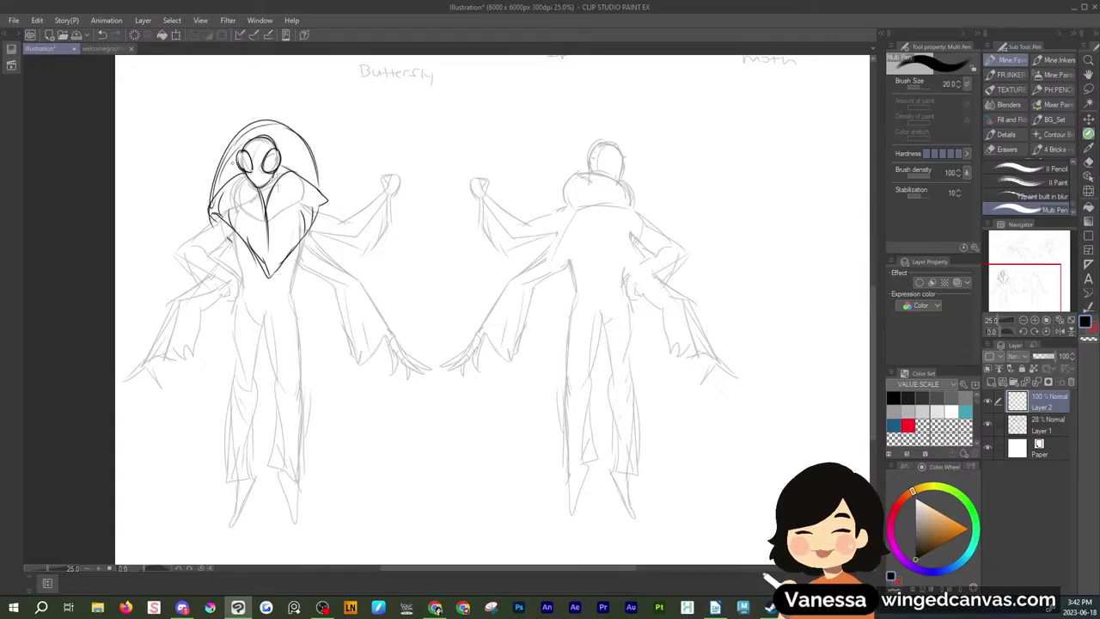
key(ctrl+z)
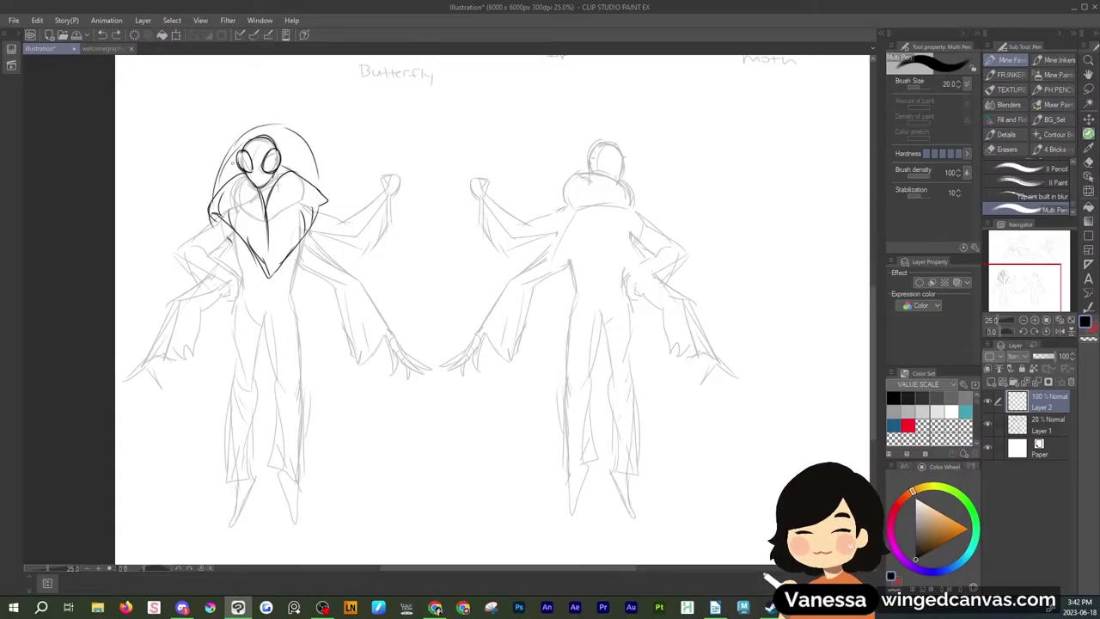
key(ctrl+z)
Doodle a small round bug with a tiny face, two antennae and short legs in the space between the figures
mouse_move(411, 421)
mouse_down()
mouse_move(418, 474)
mouse_move(412, 423)
mouse_move(410, 441)
mouse_move(419, 438)
mouse_move(401, 415)
mouse_move(420, 411)
mouse_up()
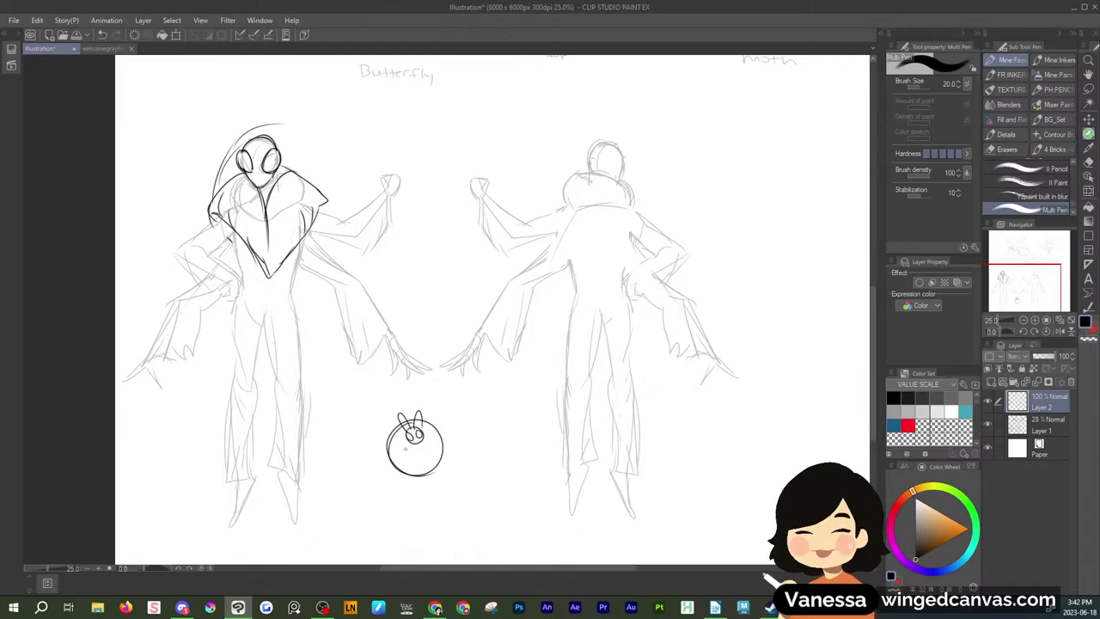
mouse_move(403, 449)
mouse_down()
mouse_move(381, 457)
mouse_move(452, 449)
mouse_move(397, 481)
mouse_up()
mouse_move(431, 462)
mouse_down()
mouse_move(444, 472)
mouse_move(407, 481)
mouse_up()
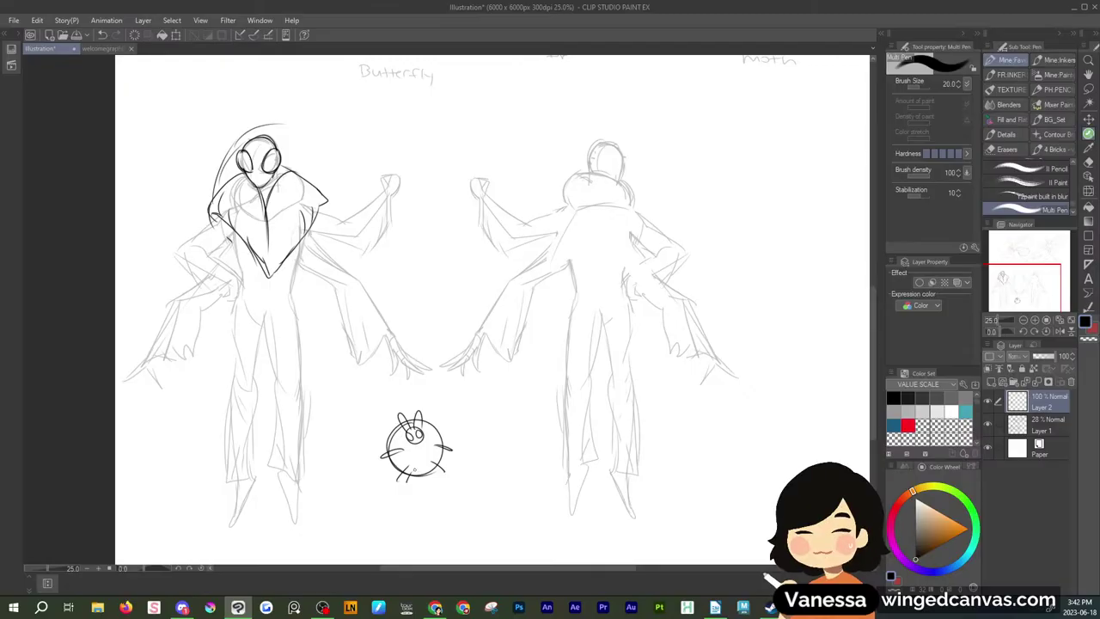
Lasso the front-view figure's upper body and delete it from both Layer 1 and Layer 2
click(1035, 420)
click(1087, 89)
mouse_move(383, 207)
mouse_down()
mouse_move(319, 108)
mouse_move(387, 279)
mouse_up()
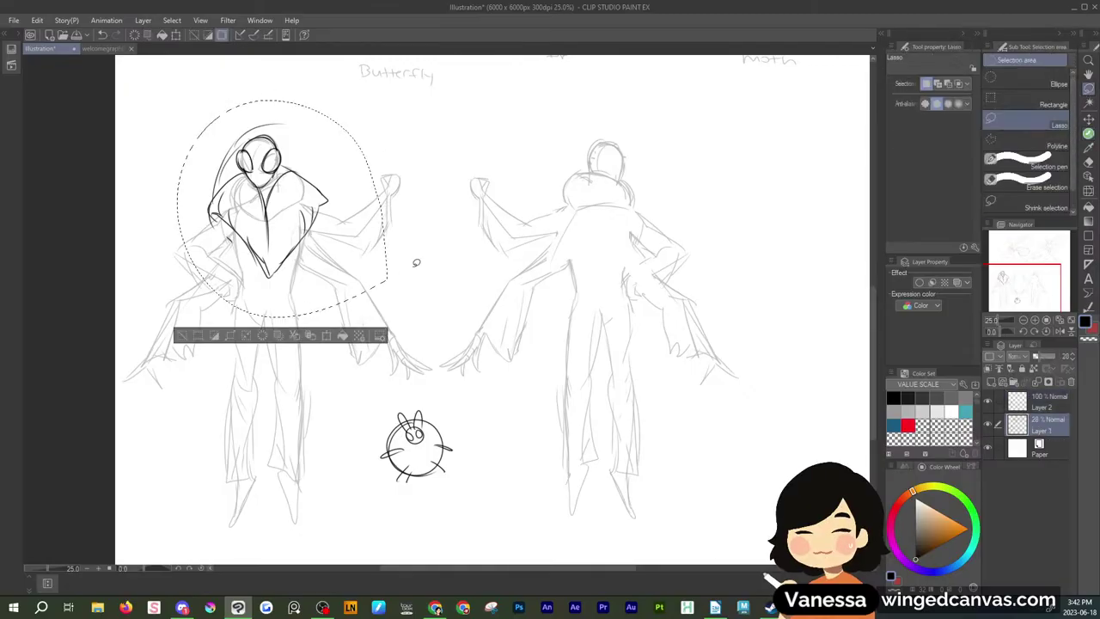
click(1014, 396)
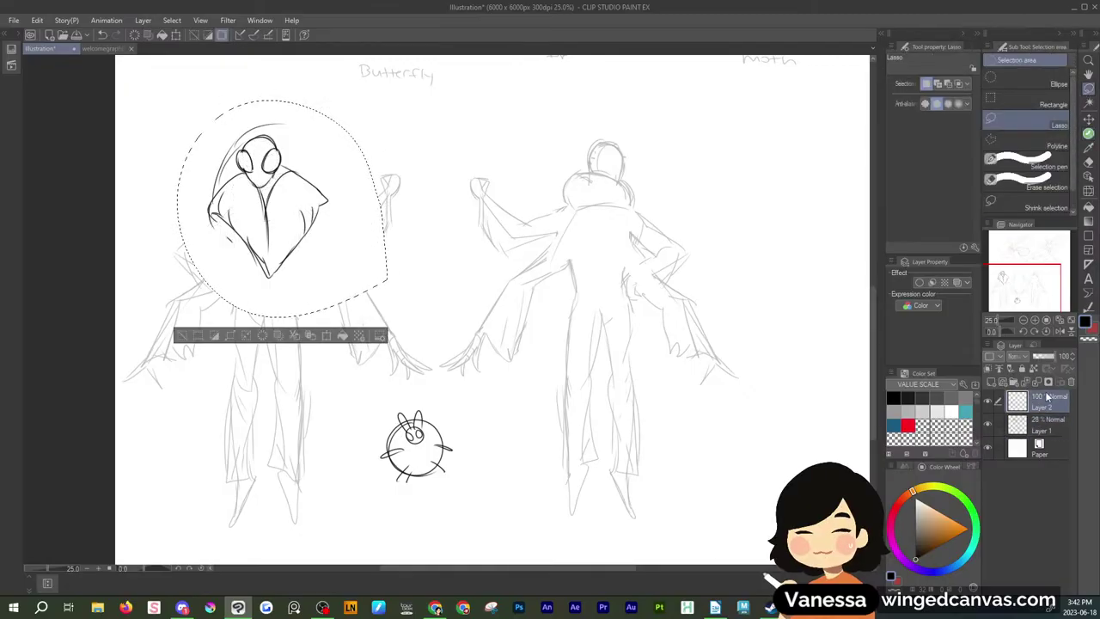
key(Delete)
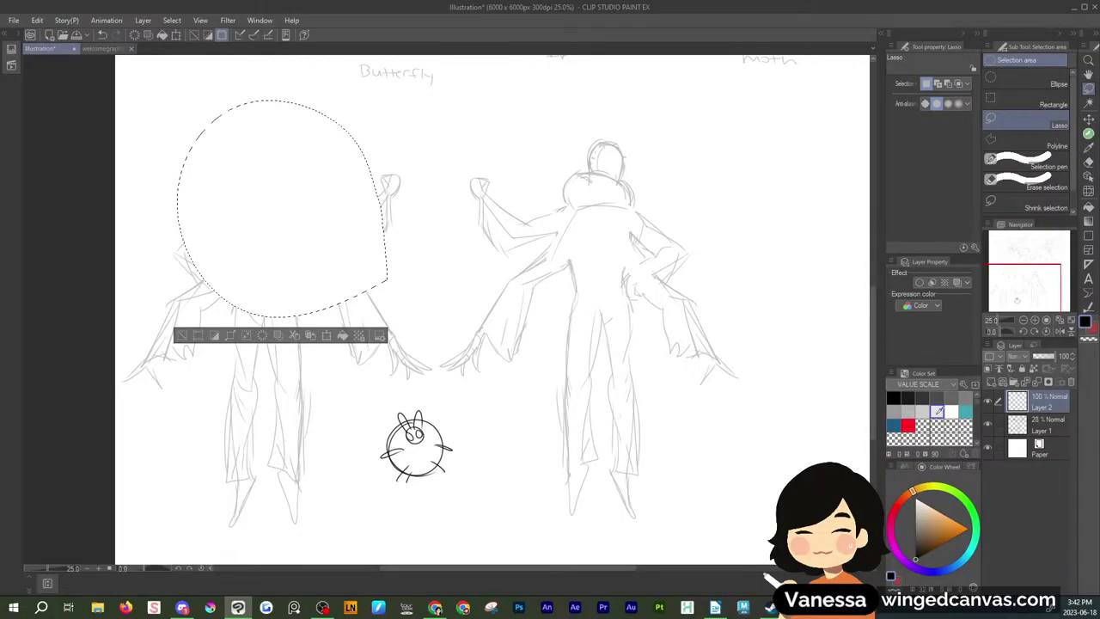
Lasso the remaining faded parts of both figures on Layer 1 and delete them
click(1040, 428)
drag(708, 431, 713, 431)
click(368, 383)
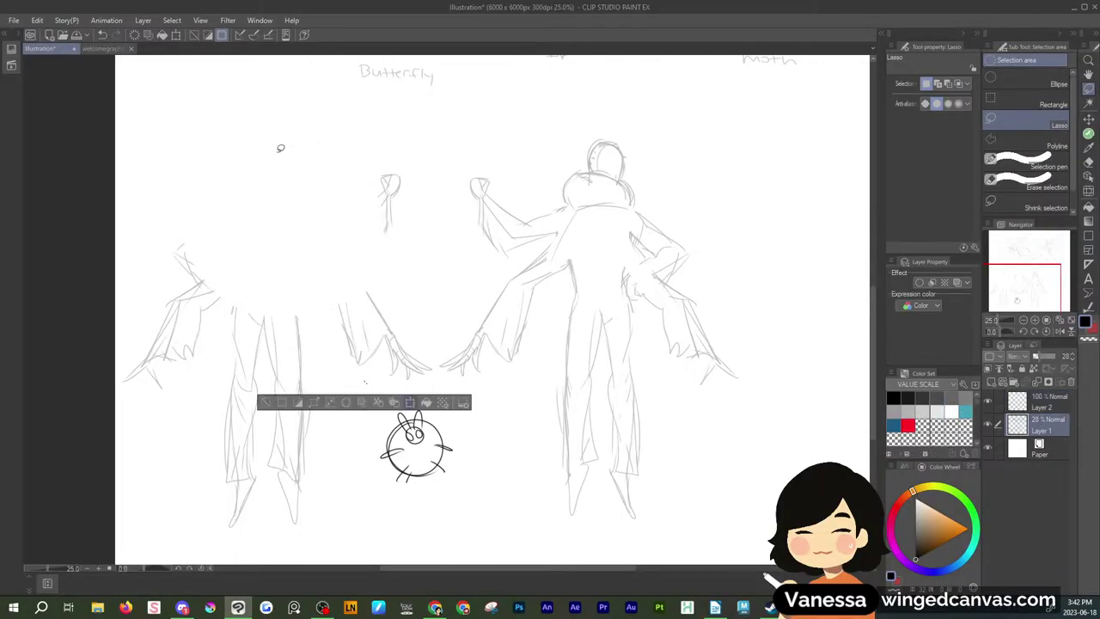
mouse_move(332, 212)
mouse_down()
mouse_move(319, 196)
mouse_move(329, 417)
mouse_move(555, 553)
mouse_move(365, 114)
mouse_move(297, 167)
mouse_up()
key(Delete)
key(ctrl+d)
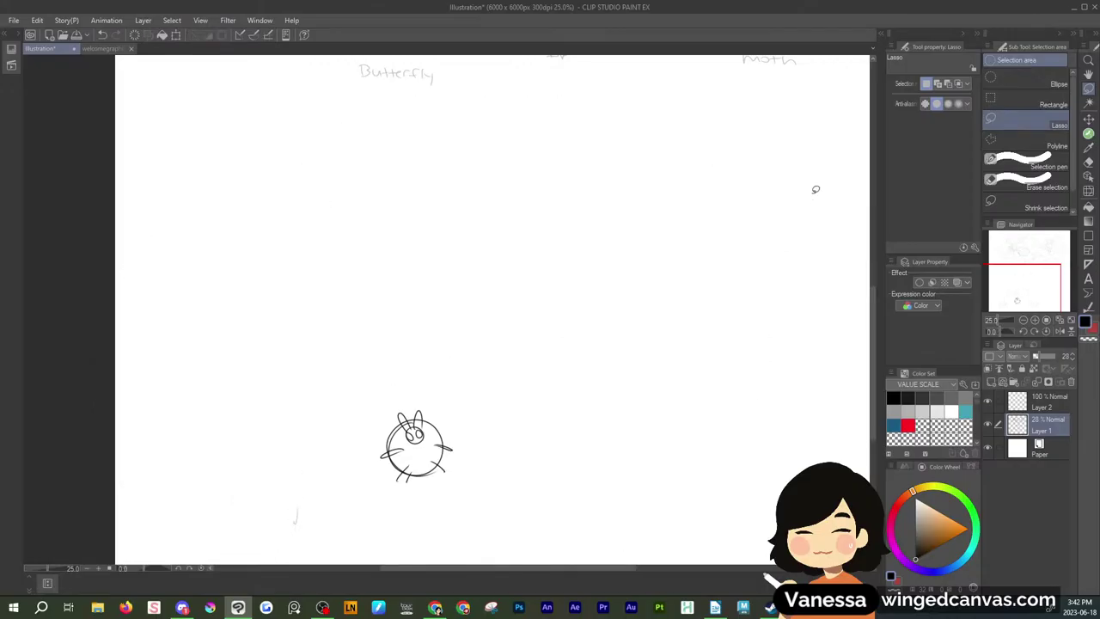
Draw a larger moth head on Layer 2 in the cleared area, with a centre line and big slanted eyes
click(1037, 404)
key(p)
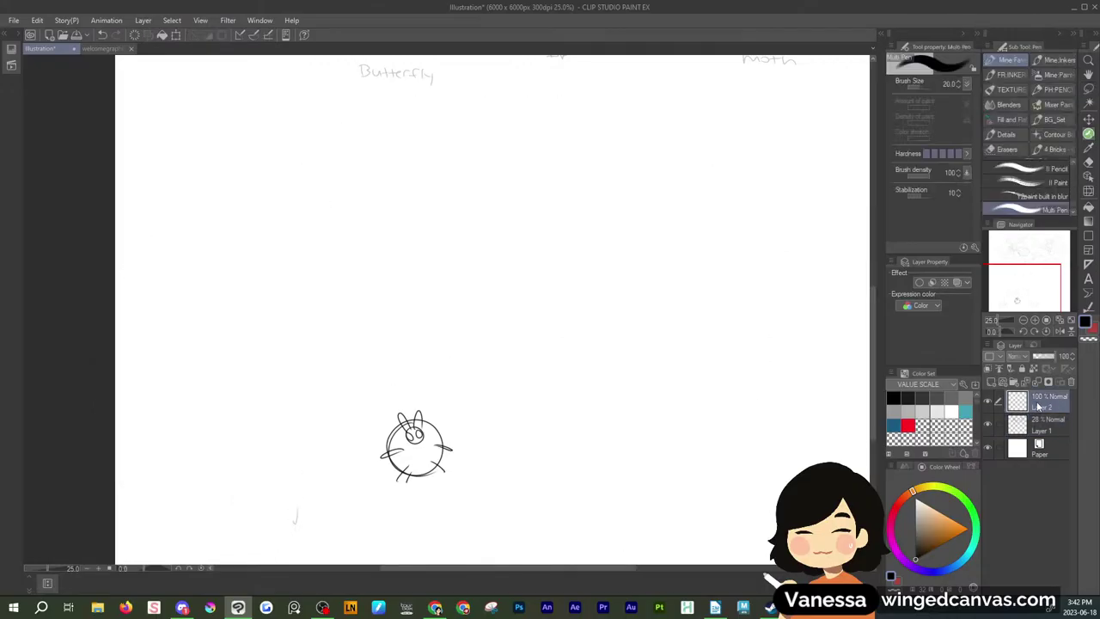
mouse_move(506, 225)
mouse_down()
mouse_move(554, 214)
mouse_move(507, 248)
mouse_move(525, 274)
mouse_move(555, 249)
mouse_up()
mouse_move(543, 196)
mouse_down()
mouse_move(560, 251)
mouse_move(526, 242)
mouse_move(527, 264)
mouse_up()
mouse_move(504, 213)
mouse_down()
mouse_move(496, 244)
mouse_move(519, 256)
mouse_up()
drag(540, 211, 550, 251)
mouse_move(539, 203)
mouse_down()
mouse_move(536, 251)
mouse_move(560, 222)
mouse_move(524, 259)
mouse_move(548, 263)
mouse_move(555, 247)
mouse_move(536, 275)
mouse_move(560, 248)
mouse_move(548, 262)
mouse_up()
Undo the latest eye strokes, clean up and adjust the eyes with lasso selections, and refine the head's outline
key(ctrl+z)
key(ctrl+z)
key(m)
key(Delete)
key(ctrl+d)
key(p)
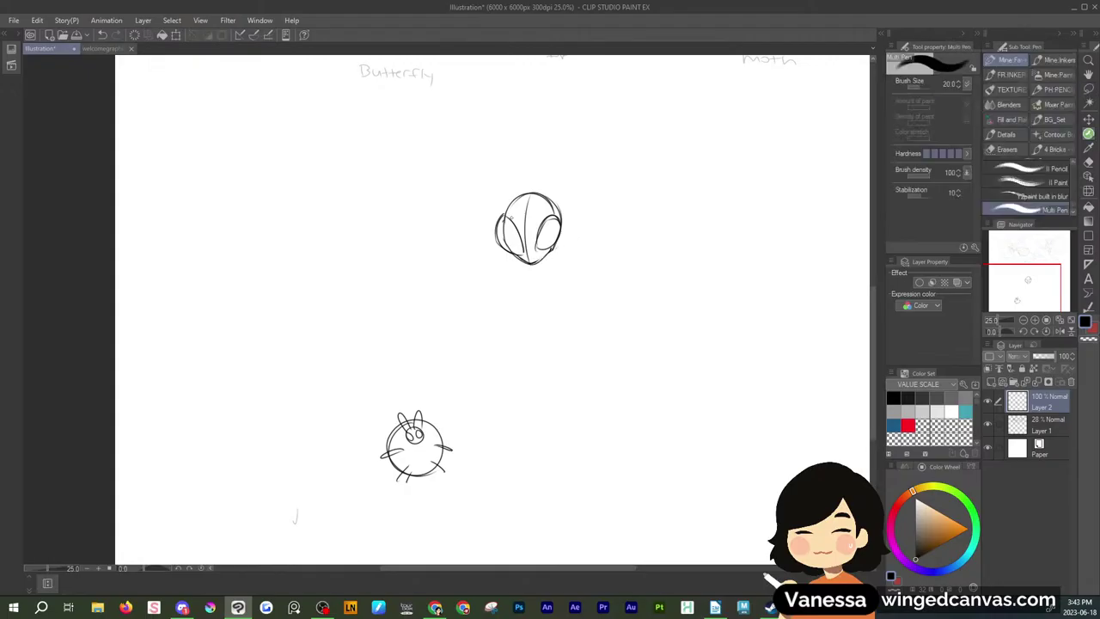
key(m)
mouse_move(512, 215)
mouse_down()
mouse_move(498, 234)
mouse_move(507, 249)
mouse_move(509, 216)
mouse_move(524, 263)
mouse_move(551, 247)
mouse_up()
key(ctrl+d)
key(p)
drag(511, 197, 527, 194)
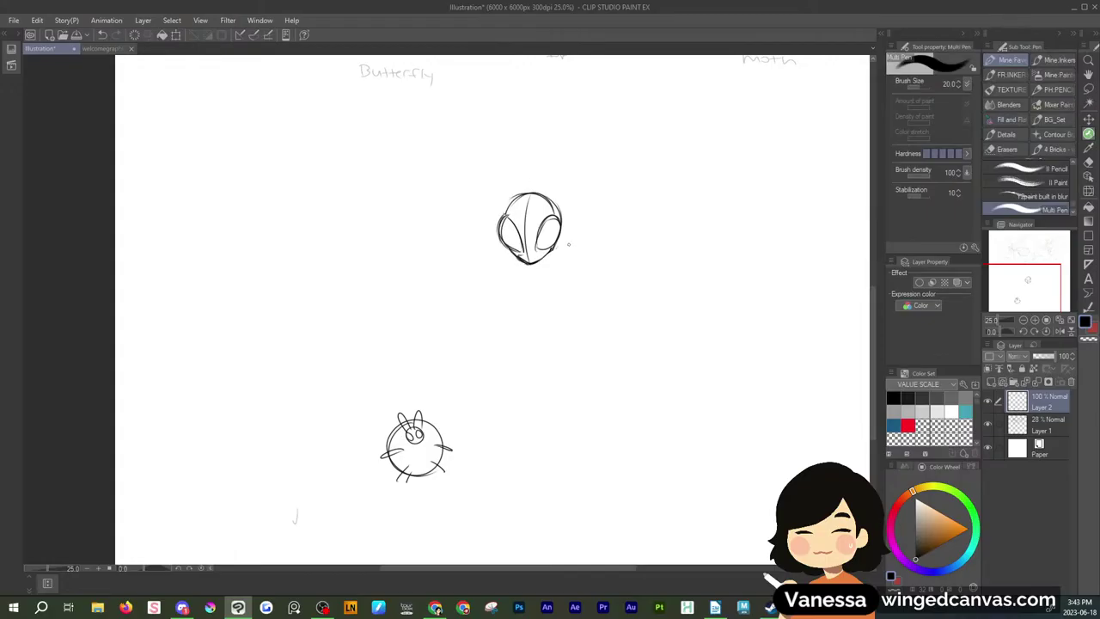
Sketch a V-shaped collar beneath the new head and a huge, tufted hood shape arching over and behind it
mouse_move(494, 234)
mouse_down()
mouse_move(481, 267)
mouse_move(535, 311)
mouse_move(592, 292)
mouse_up()
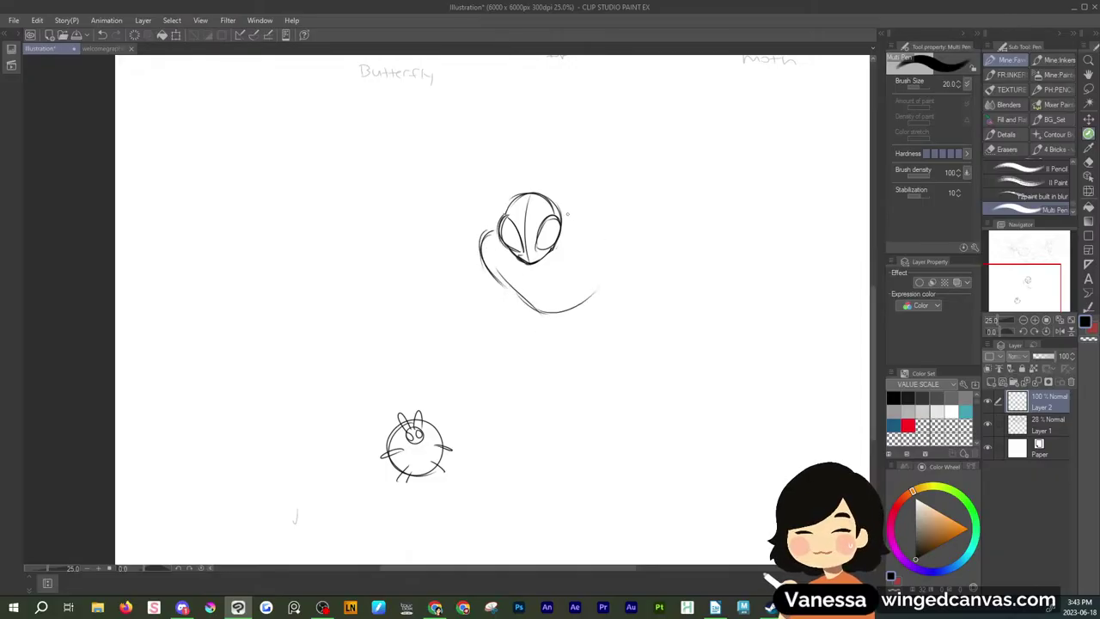
drag(571, 212, 599, 225)
drag(481, 201, 472, 244)
mouse_move(478, 249)
mouse_down()
mouse_move(536, 278)
mouse_move(603, 224)
mouse_up()
mouse_move(474, 247)
mouse_down()
mouse_move(461, 205)
mouse_move(481, 168)
mouse_move(578, 121)
mouse_up()
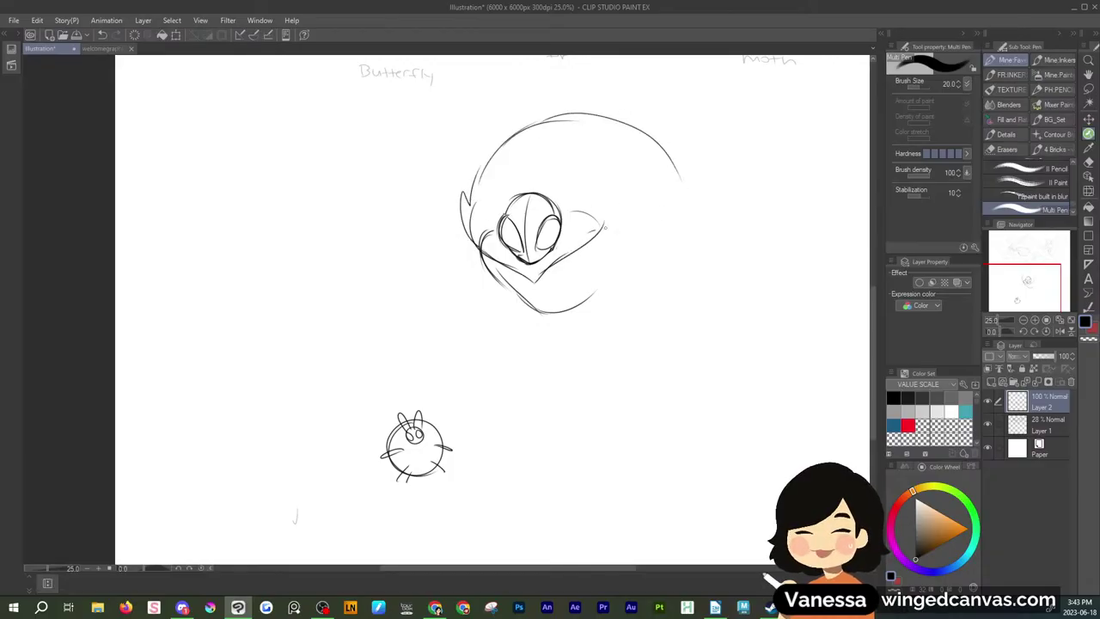
drag(591, 229, 631, 227)
mouse_move(494, 165)
mouse_down()
mouse_move(520, 122)
mouse_move(597, 126)
mouse_move(653, 176)
mouse_move(669, 256)
mouse_move(716, 295)
mouse_up()
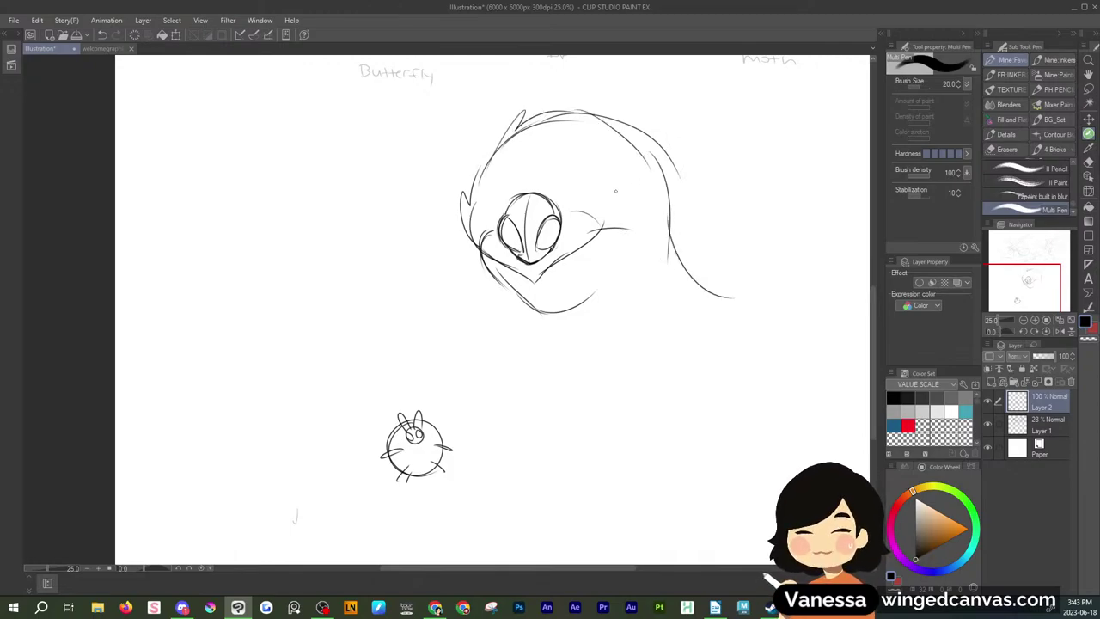
Close the lower edge of the collar and add a rounded chest form beneath it
mouse_move(497, 280)
mouse_down()
mouse_move(580, 311)
mouse_move(606, 248)
mouse_up()
drag(528, 301, 551, 337)
drag(605, 289, 627, 331)
mouse_move(545, 328)
mouse_down()
mouse_move(597, 352)
mouse_move(627, 326)
mouse_up()
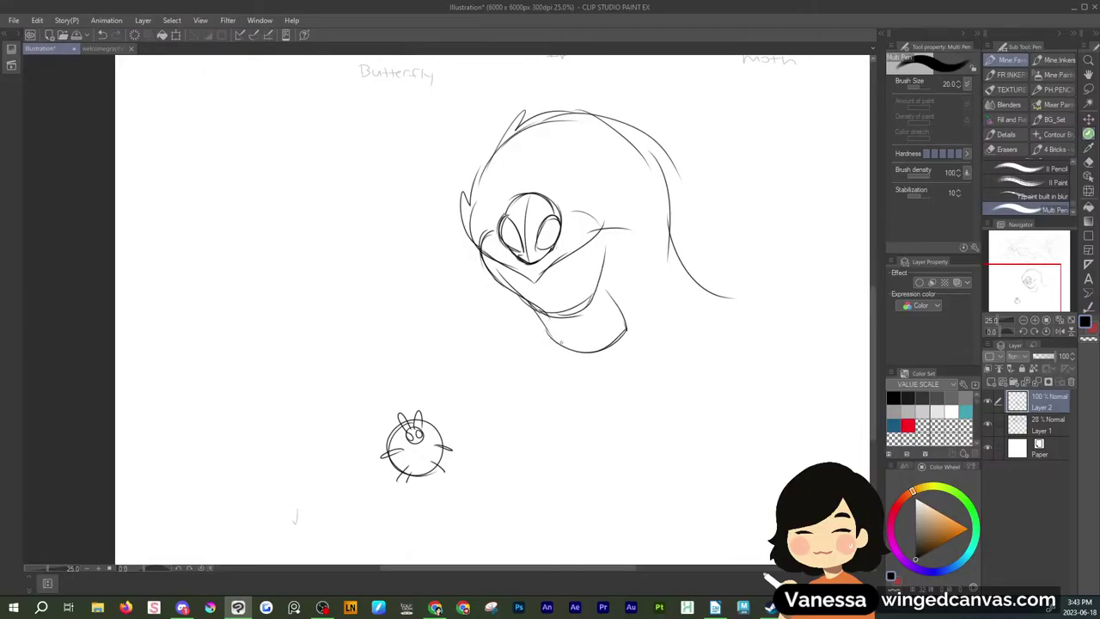
Sketch a bent leg with a raised knee and pointed foot extending forward from the moth's hips
mouse_move(537, 314)
mouse_down()
mouse_move(410, 345)
mouse_move(510, 453)
mouse_up()
mouse_move(434, 349)
mouse_down()
mouse_move(500, 416)
mouse_move(516, 464)
mouse_up()
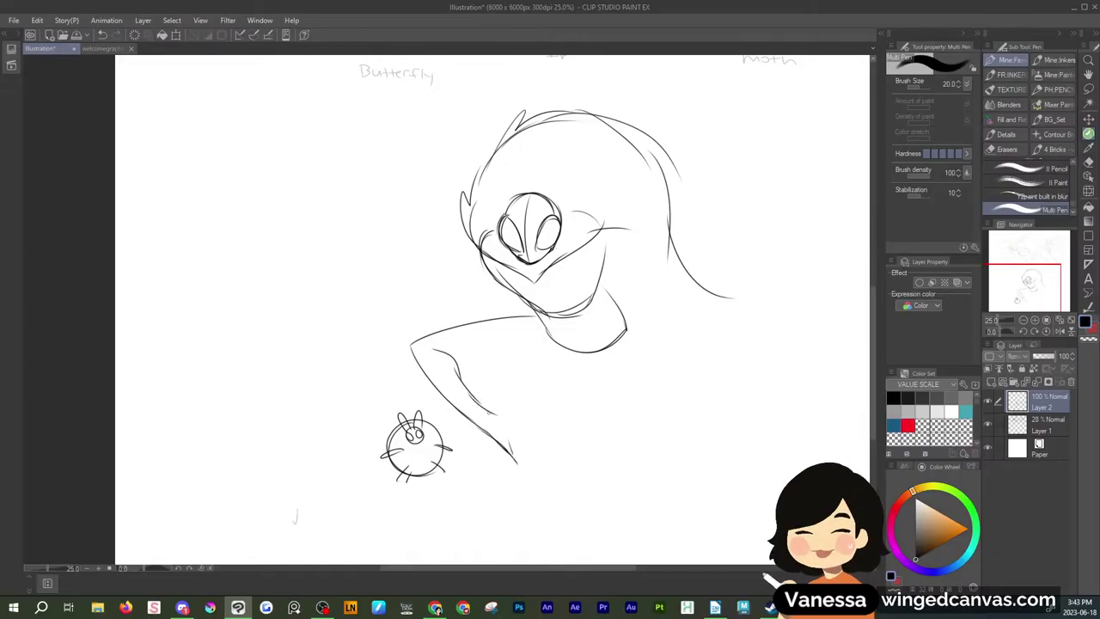
mouse_move(485, 411)
mouse_down()
mouse_move(513, 420)
mouse_move(525, 471)
mouse_move(528, 455)
mouse_up()
mouse_move(459, 368)
mouse_down()
mouse_move(549, 371)
mouse_move(601, 344)
mouse_up()
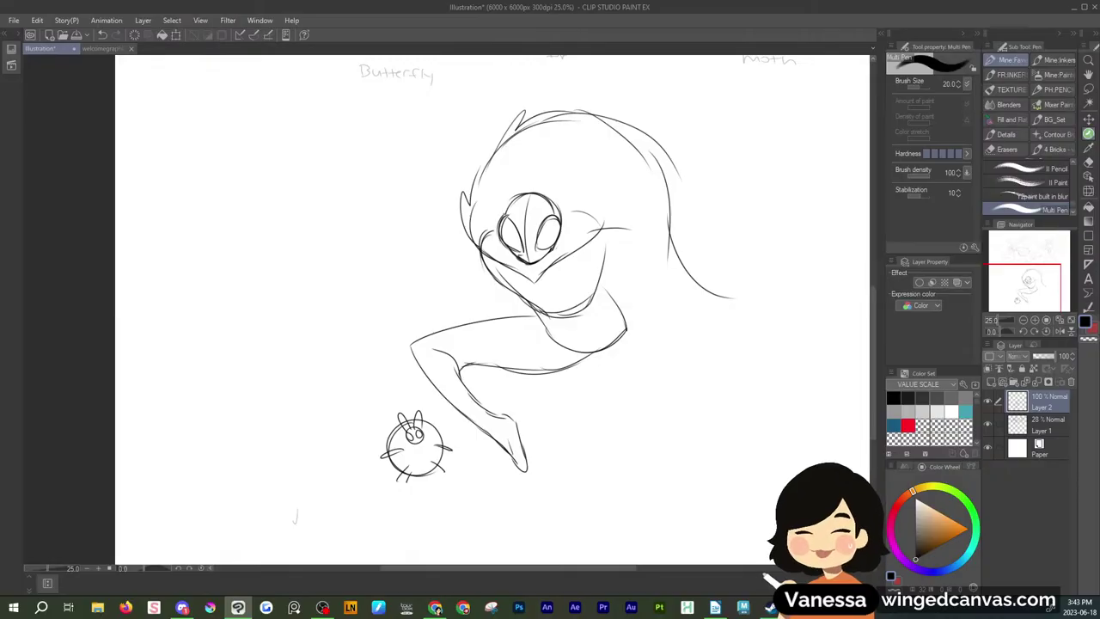
key(alt+Tab)
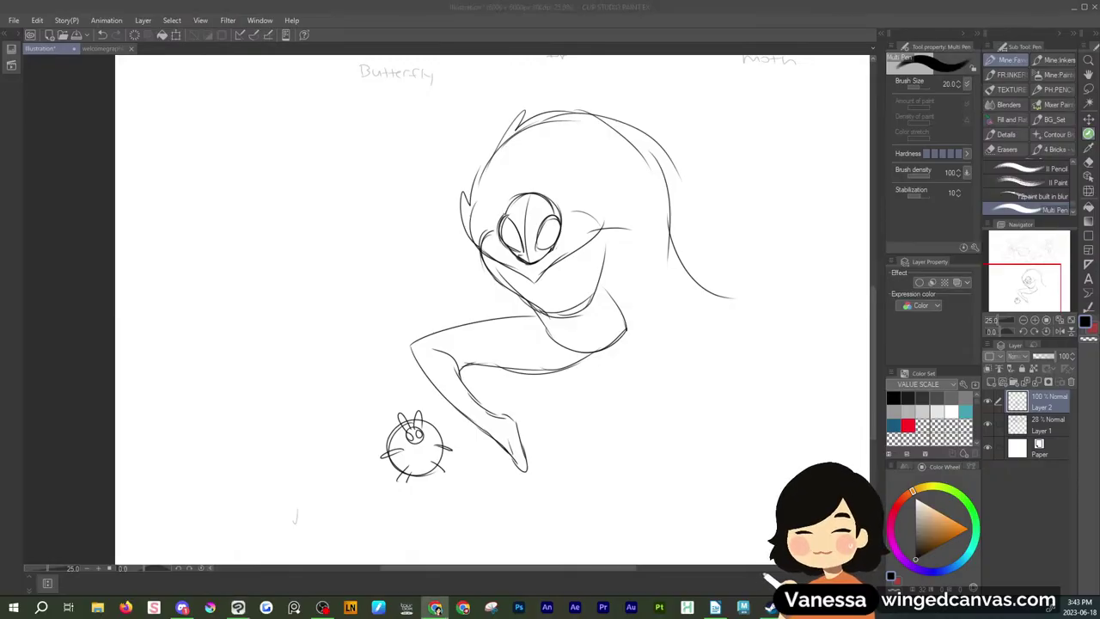
click(650, 326)
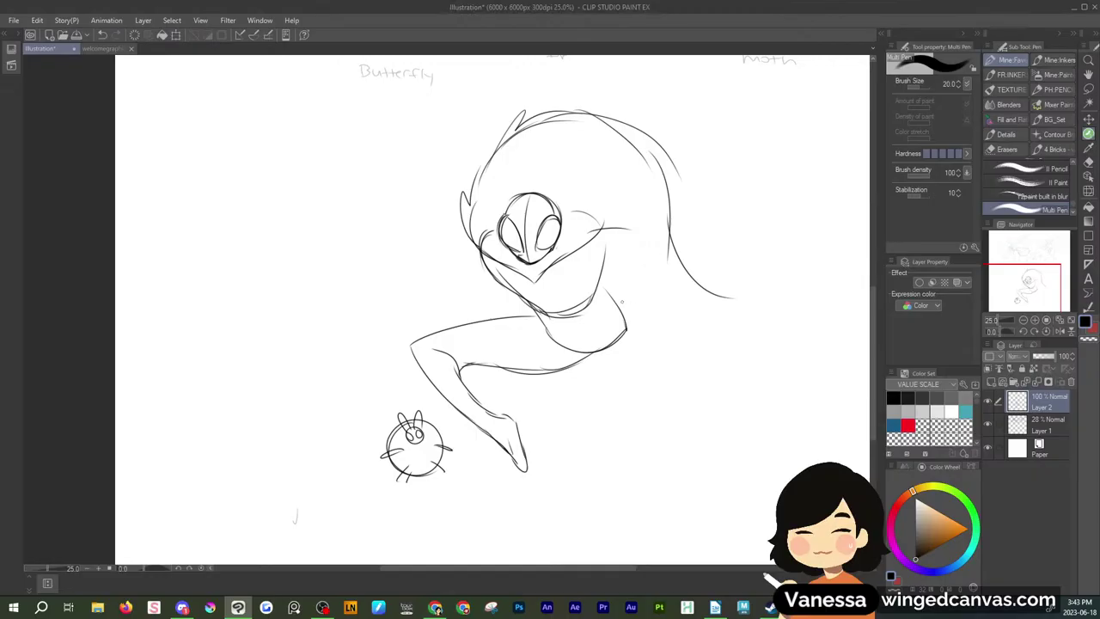
Refine the first foot and sketch a second crouching leg with a high knee and a foot pointing straight down
mouse_move(493, 413)
mouse_down()
mouse_move(518, 420)
mouse_move(521, 448)
mouse_up()
mouse_move(588, 337)
mouse_down()
mouse_move(624, 275)
mouse_move(635, 337)
mouse_move(655, 320)
mouse_up()
mouse_move(574, 430)
mouse_down()
mouse_move(567, 478)
mouse_move(587, 490)
mouse_move(589, 442)
mouse_up()
mouse_move(586, 489)
mouse_down()
mouse_move(600, 423)
mouse_move(658, 292)
mouse_up()
Lasso both legs and the hips and scale them down slightly
key(m)
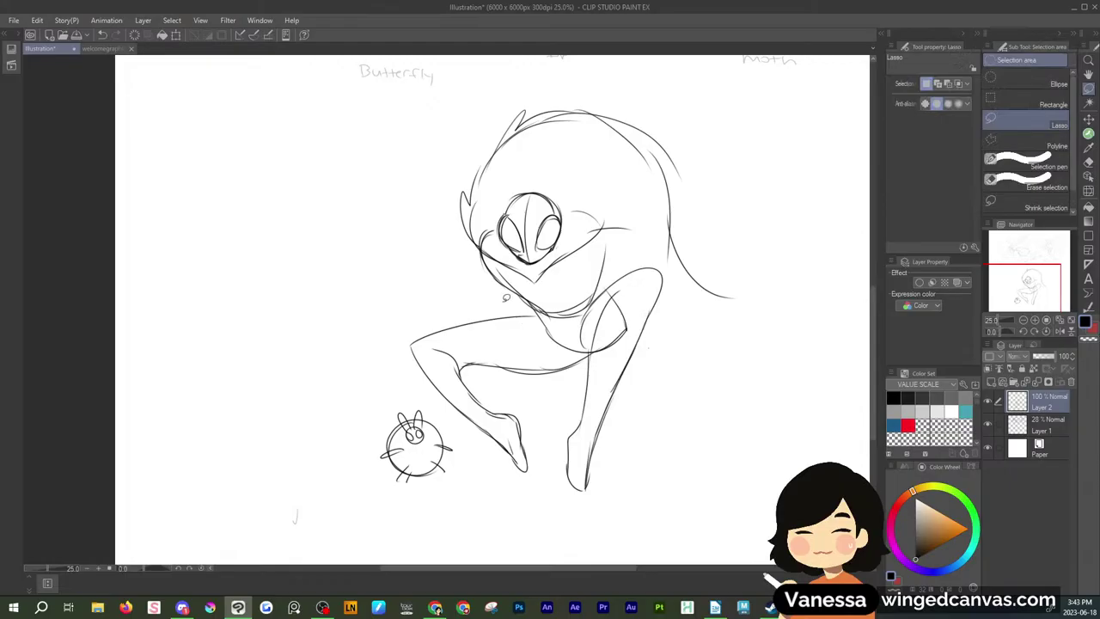
mouse_move(507, 301)
mouse_down()
mouse_move(585, 524)
mouse_move(682, 330)
mouse_move(626, 268)
mouse_move(516, 302)
mouse_up()
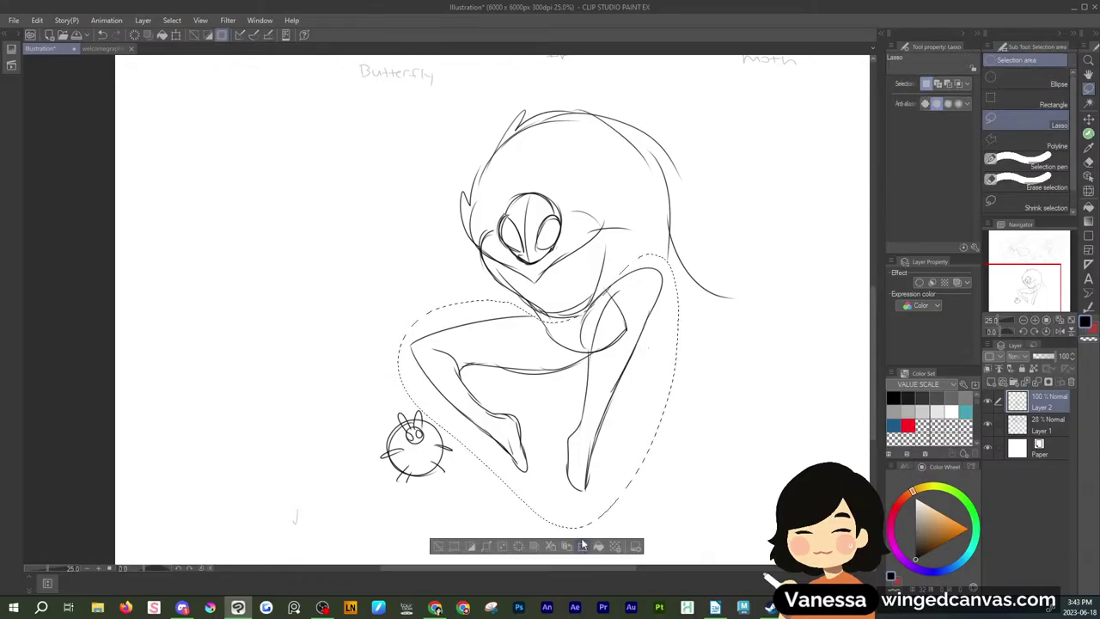
key(ctrl+t)
mouse_move(664, 524)
mouse_down()
mouse_move(661, 495)
mouse_move(691, 514)
mouse_move(681, 518)
mouse_move(653, 474)
mouse_move(658, 456)
mouse_move(648, 473)
mouse_up()
click(521, 512)
Draw two large, pointed, leaf-shaped antennae rising from the top of the moth's head
click(1087, 133)
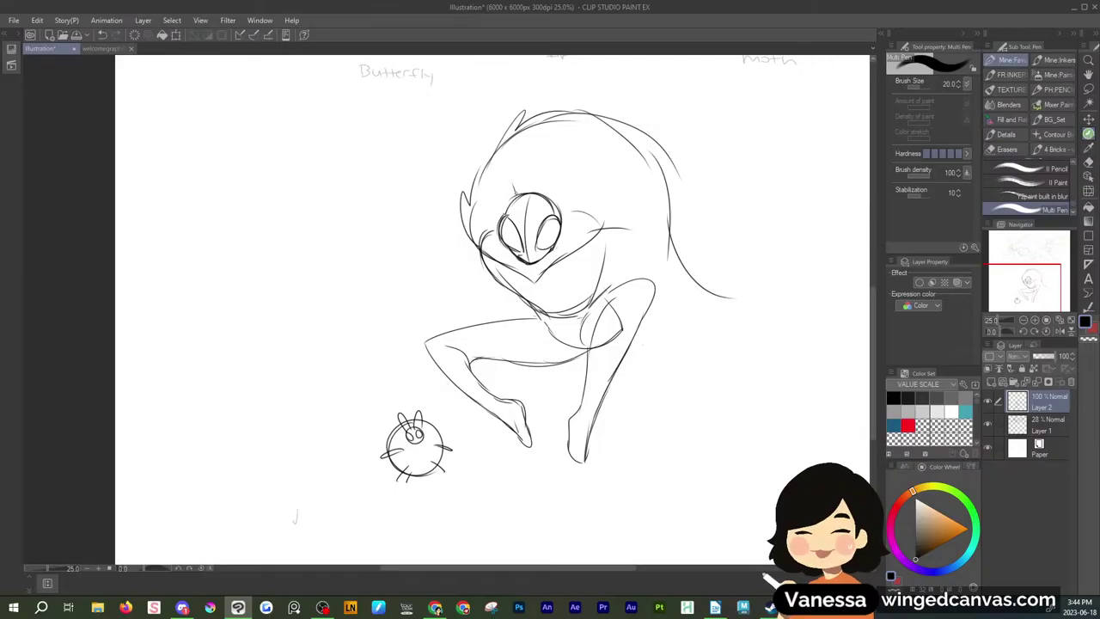
mouse_move(452, 124)
mouse_down()
mouse_move(456, 163)
mouse_move(510, 202)
mouse_move(510, 221)
mouse_move(590, 103)
mouse_move(554, 193)
mouse_up()
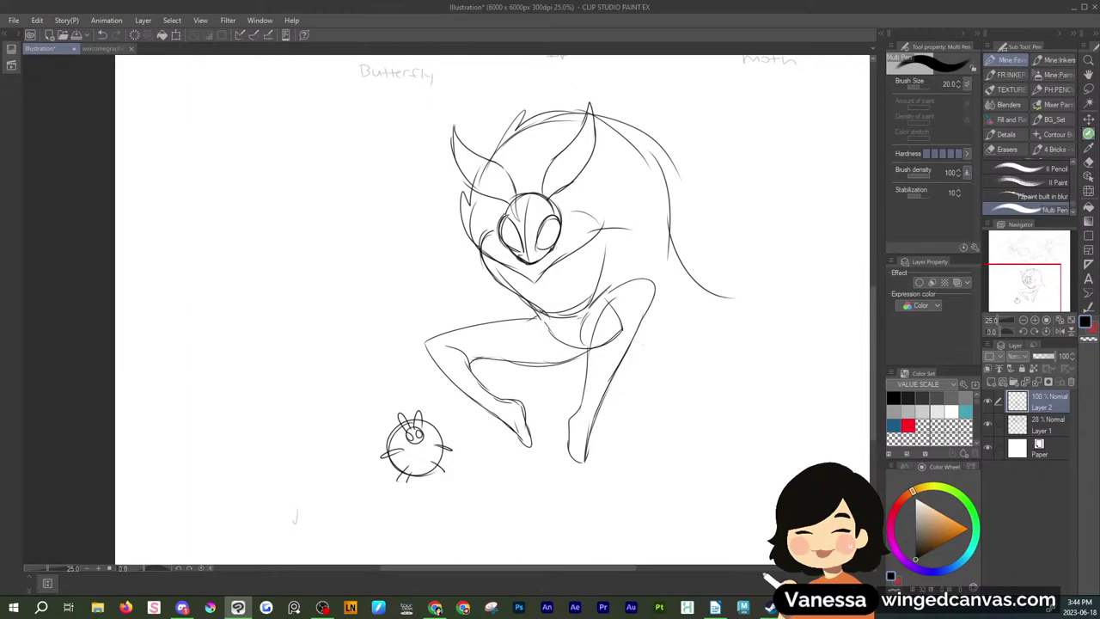
drag(559, 287, 596, 263)
drag(519, 271, 543, 369)
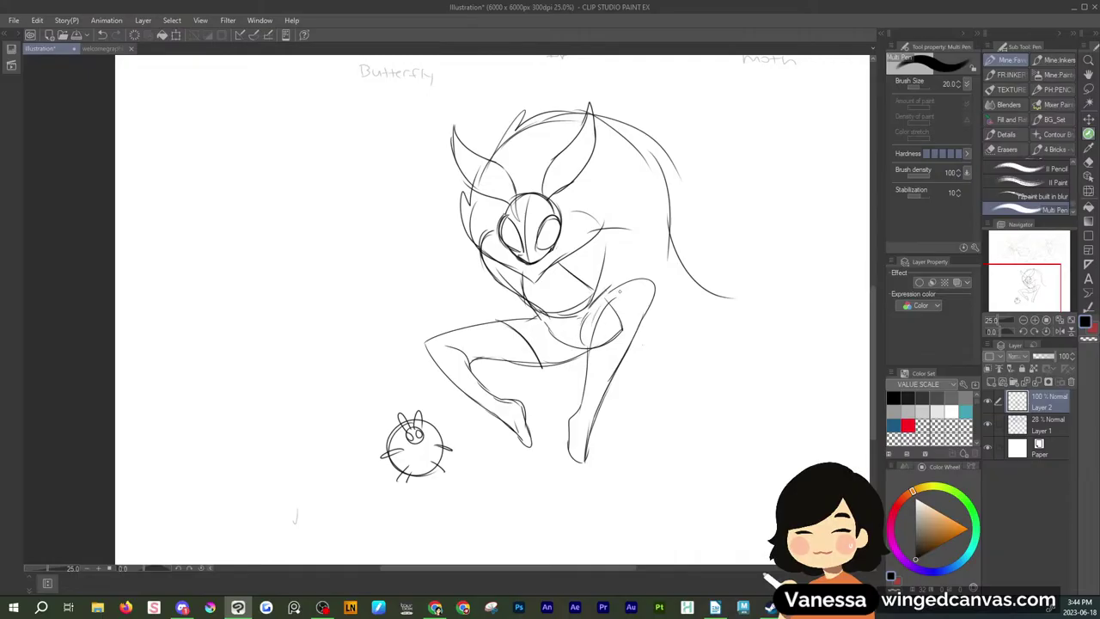
key(ctrl+z)
key(ctrl+z)
key(ctrl+z)
key(ctrl+z)
key(ctrl+z)
key(ctrl+z)
Extend the front foot into a sharper toe, try an extra shin contour, and undo that contour
mouse_move(513, 432)
mouse_down()
mouse_move(538, 461)
mouse_move(535, 451)
mouse_up()
mouse_move(432, 357)
mouse_down()
mouse_move(495, 447)
mouse_move(493, 391)
mouse_move(466, 356)
mouse_up()
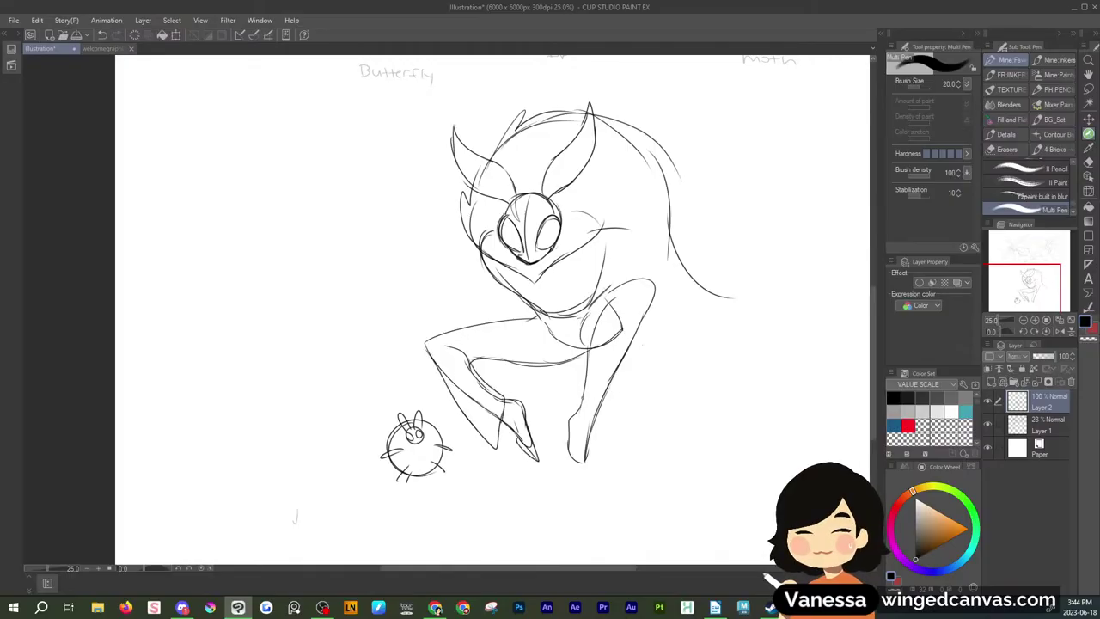
key(ctrl+z)
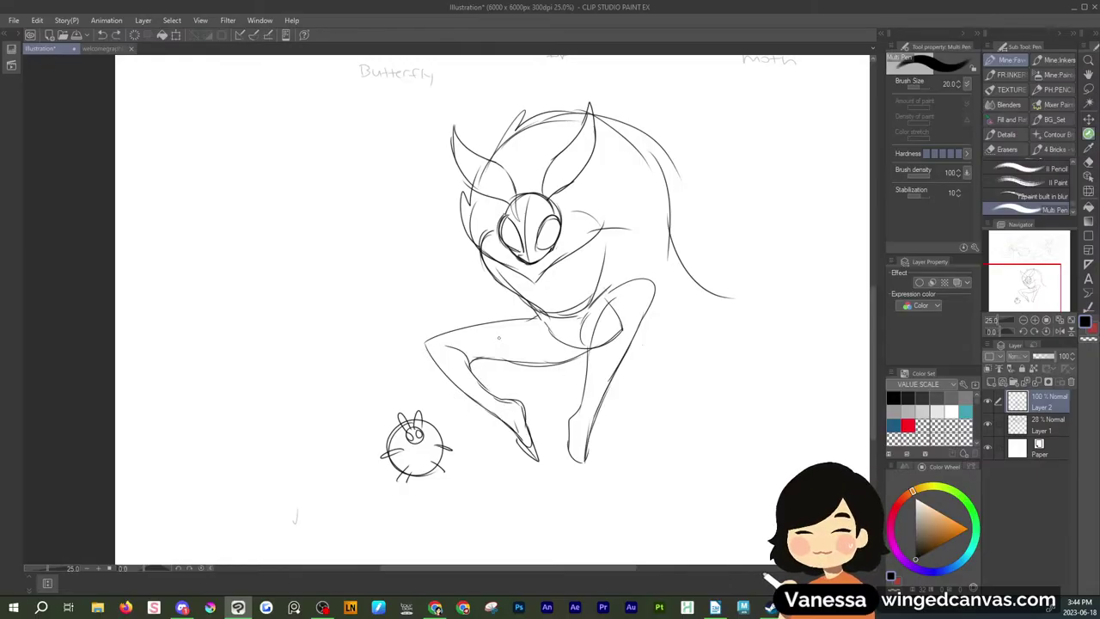
Sketch a long arm reaching from the moth's front shoulder to the ground, ending in a clawed hand
drag(478, 252, 497, 330)
click(1087, 89)
click(1087, 134)
drag(487, 309, 488, 391)
drag(484, 337, 510, 437)
mouse_move(519, 288)
mouse_down()
mouse_move(515, 434)
mouse_move(488, 473)
mouse_move(517, 456)
mouse_up()
drag(514, 416, 512, 445)
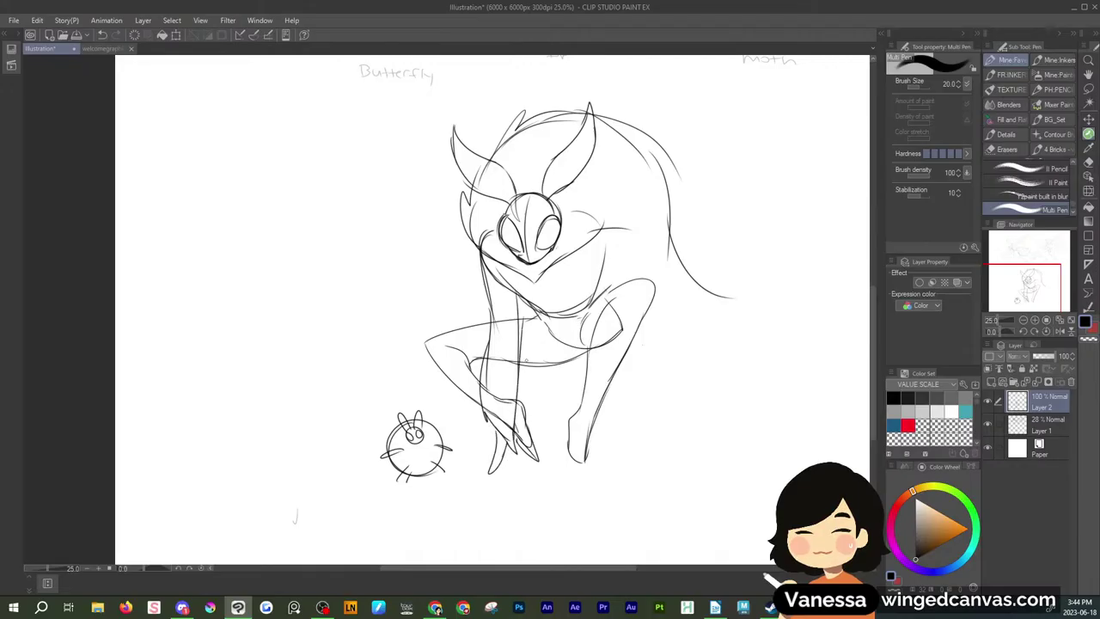
drag(519, 292, 517, 349)
Add a furry tuft at the front shoulder, a curved contour on the far shoulder, and firmer V-shaped collar lines
drag(466, 235, 492, 281)
mouse_move(624, 145)
mouse_down()
mouse_move(660, 220)
mouse_move(655, 252)
mouse_up()
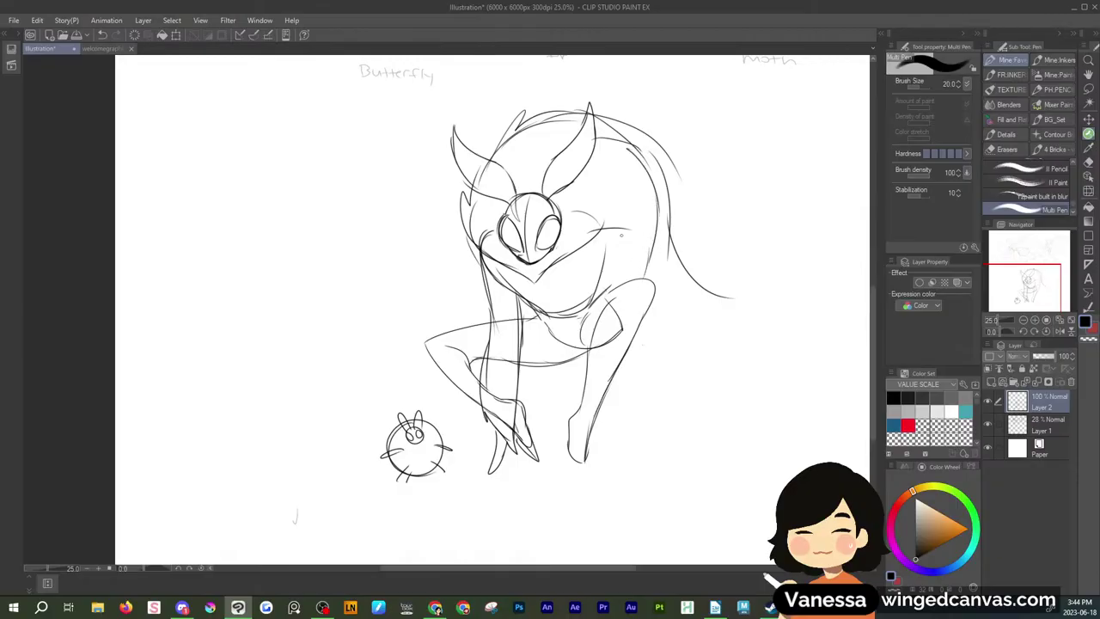
mouse_move(467, 237)
mouse_down()
mouse_move(502, 301)
mouse_move(555, 325)
mouse_up()
mouse_move(515, 268)
mouse_down()
mouse_move(540, 296)
mouse_move(561, 261)
mouse_up()
mouse_move(596, 223)
mouse_down()
mouse_move(610, 272)
mouse_move(584, 288)
mouse_up()
drag(478, 259, 502, 356)
Sketch the second arm from the far shoulder to the ground between the legs, with a clawed hand
drag(587, 349, 672, 207)
mouse_move(591, 242)
mouse_down()
mouse_move(550, 402)
mouse_move(548, 460)
mouse_move(569, 441)
mouse_move(579, 393)
mouse_up()
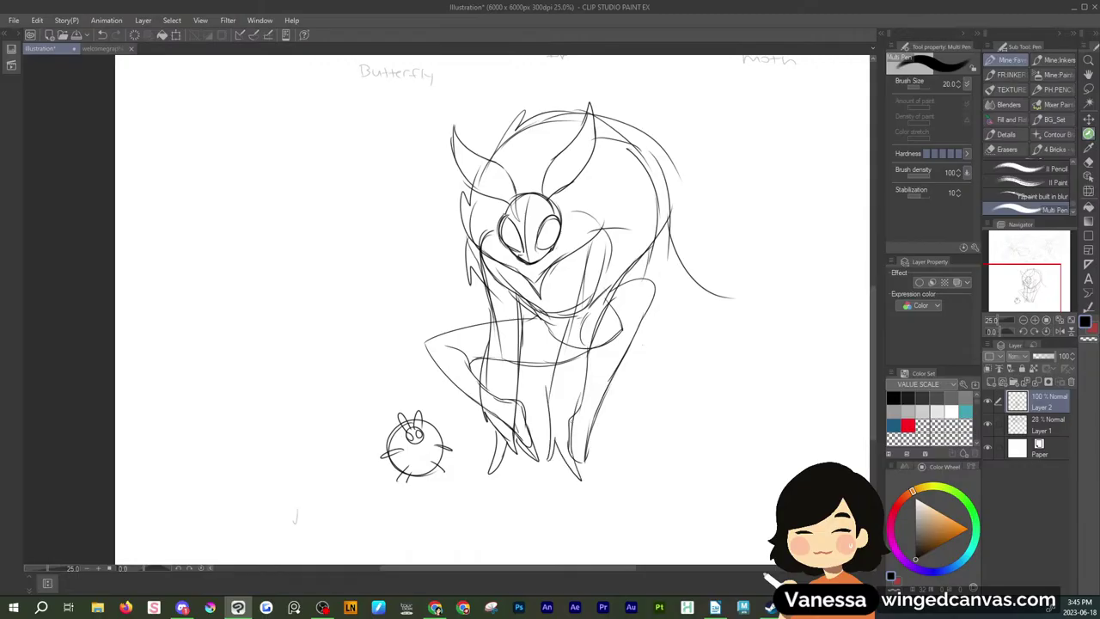
drag(597, 339, 571, 426)
drag(589, 350, 579, 388)
Lasso and delete the leg and body lines that cross the inside of both arms
key(m)
mouse_move(495, 263)
mouse_down()
mouse_move(493, 359)
mouse_move(518, 391)
mouse_move(511, 368)
mouse_up()
key(Delete)
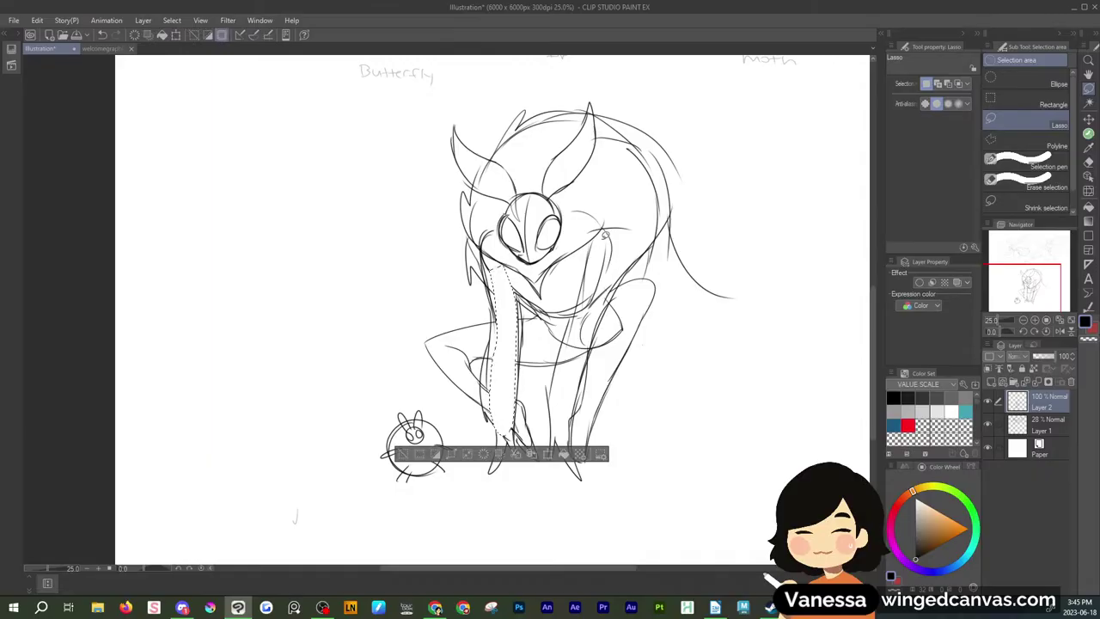
mouse_move(604, 234)
mouse_down()
mouse_move(594, 333)
mouse_move(632, 209)
mouse_up()
key(Delete)
drag(673, 357, 703, 337)
Lasso and delete the old collar and shoulder lines on both sides of the head
mouse_move(473, 224)
mouse_down()
mouse_move(502, 234)
mouse_move(482, 231)
mouse_up()
key(Delete)
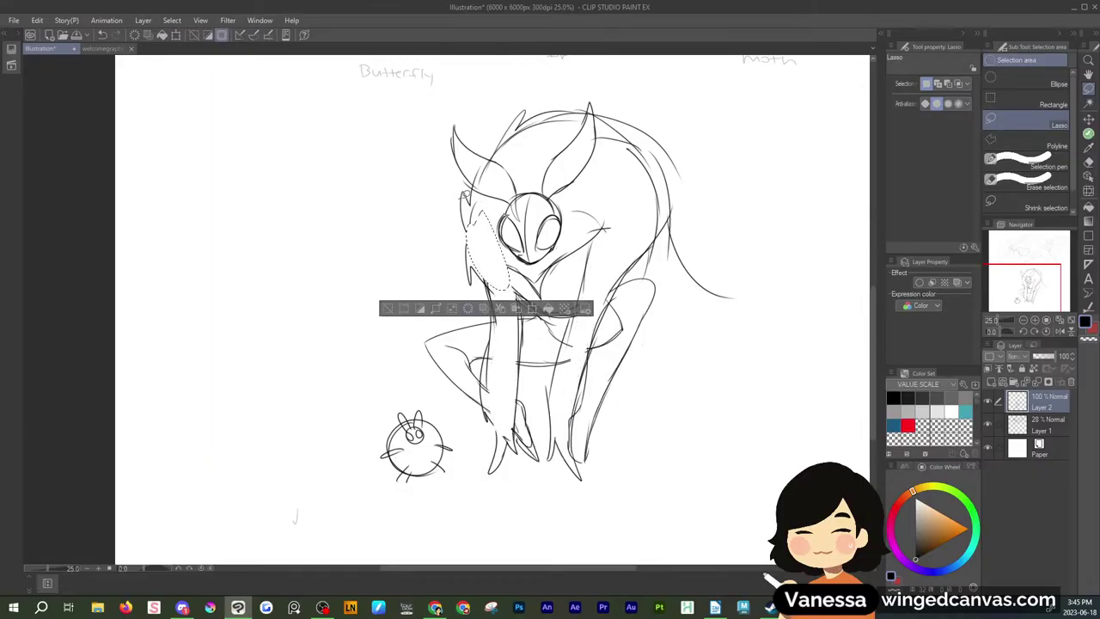
drag(467, 195, 452, 205)
key(Delete)
drag(599, 191, 602, 215)
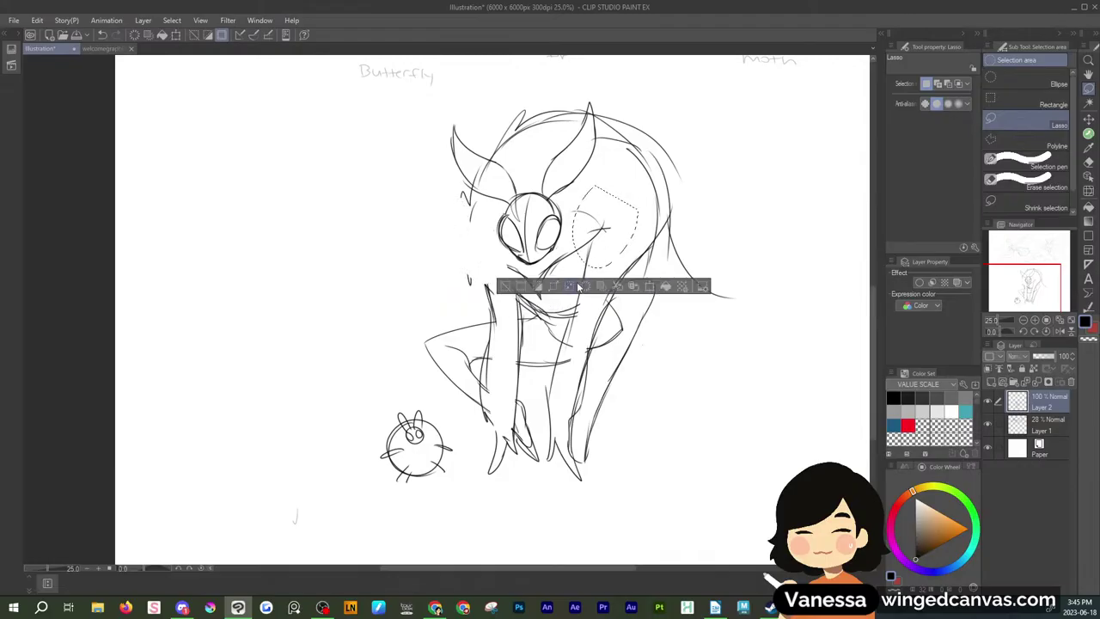
click(585, 286)
click(633, 191)
key(p)
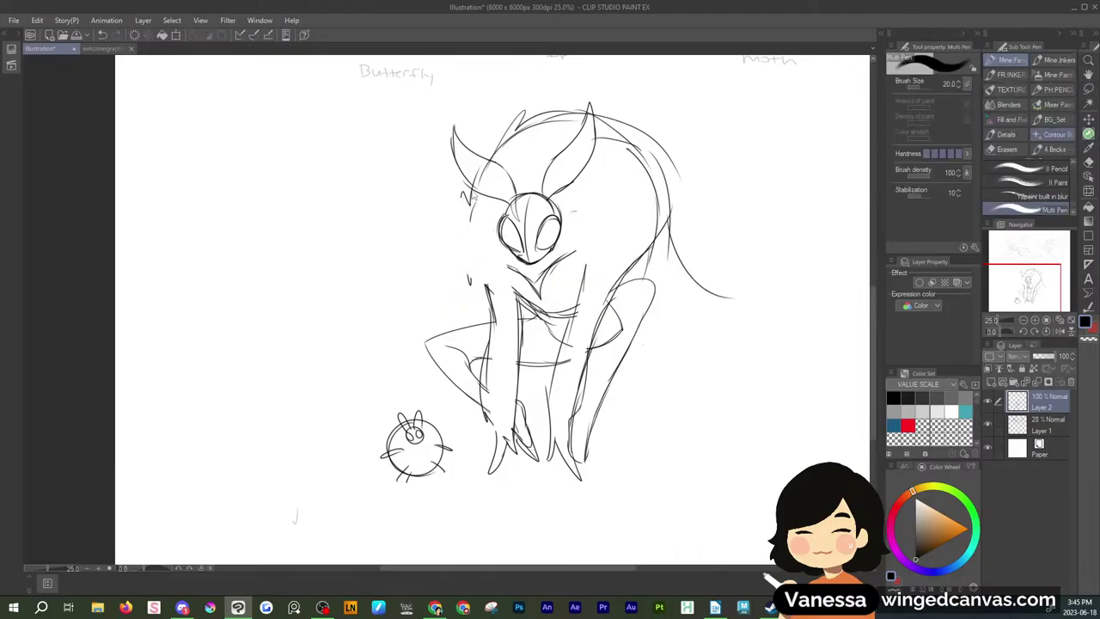
Redraw the front shoulder with a bulging, angular outline and start the far upper arm's inner contour
click(1089, 91)
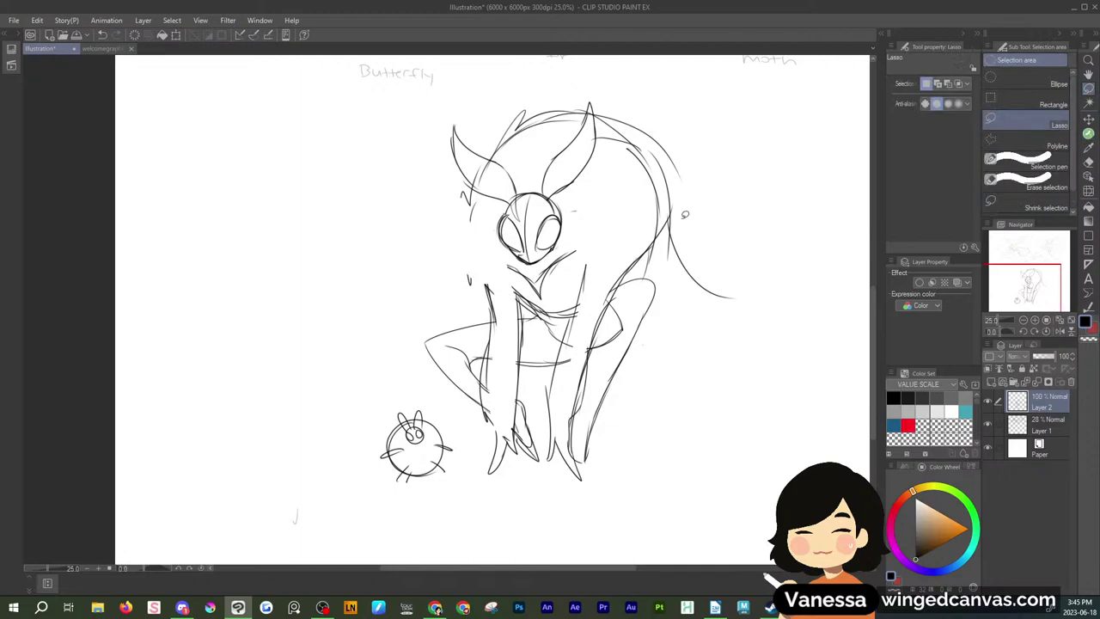
click(1088, 133)
mouse_move(498, 201)
mouse_down()
mouse_move(471, 266)
mouse_move(455, 218)
mouse_up()
mouse_move(457, 208)
mouse_down()
mouse_move(469, 268)
mouse_move(441, 255)
mouse_move(495, 296)
mouse_up()
drag(481, 232, 518, 297)
drag(583, 268, 627, 201)
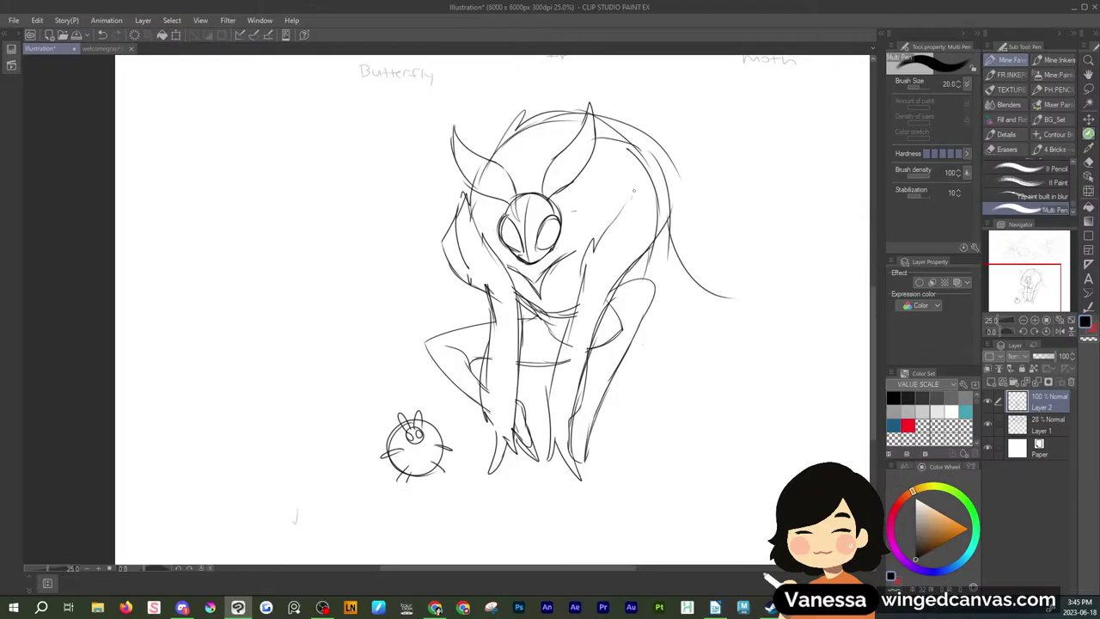
Reinforce the far shoulder, upper back and upper arm outlines with additional contour strokes
drag(637, 163, 634, 197)
drag(661, 163, 637, 258)
drag(601, 123, 633, 153)
drag(664, 220, 640, 276)
Try a long, pointed wing shape sweeping back and down behind the crouching moth
drag(665, 237, 765, 340)
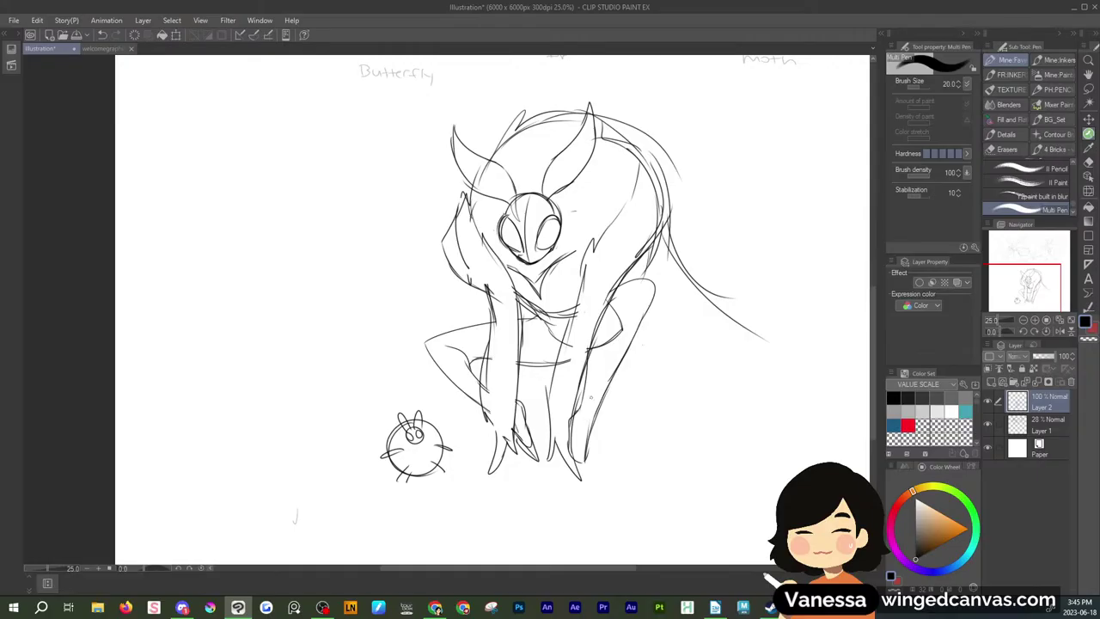
drag(617, 297, 651, 281)
drag(655, 228, 770, 356)
mouse_move(648, 314)
mouse_down()
mouse_move(687, 338)
mouse_move(775, 347)
mouse_up()
drag(629, 348, 669, 355)
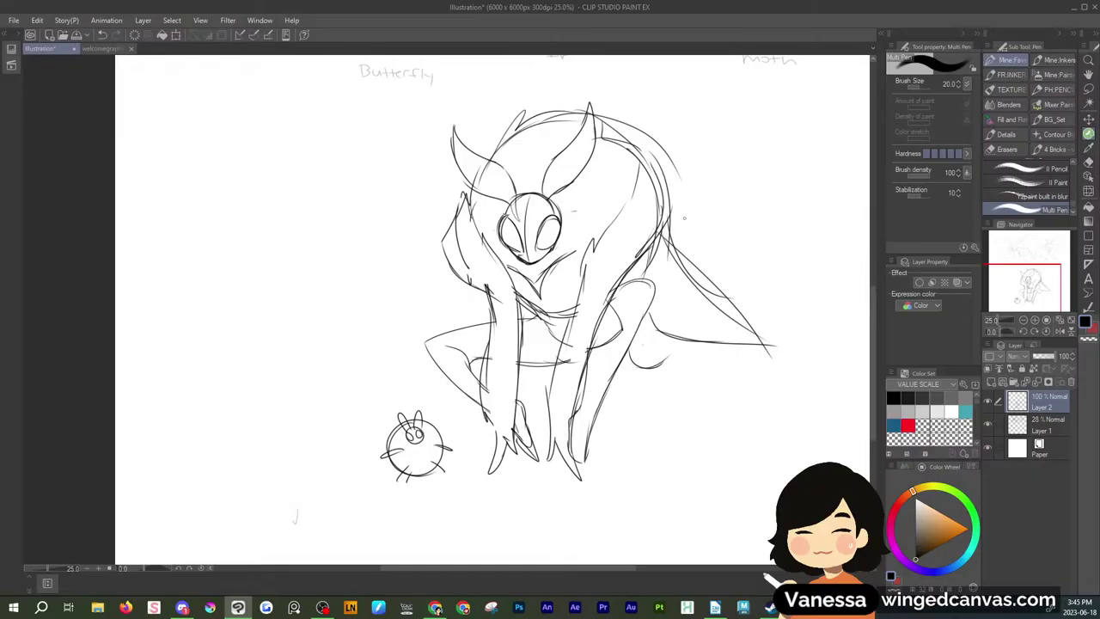
Lasso and delete all trailing wing lines behind the crouching moth's back and raised knee
key(m)
mouse_move(684, 220)
mouse_down()
mouse_move(664, 228)
mouse_move(641, 327)
mouse_move(695, 211)
mouse_up()
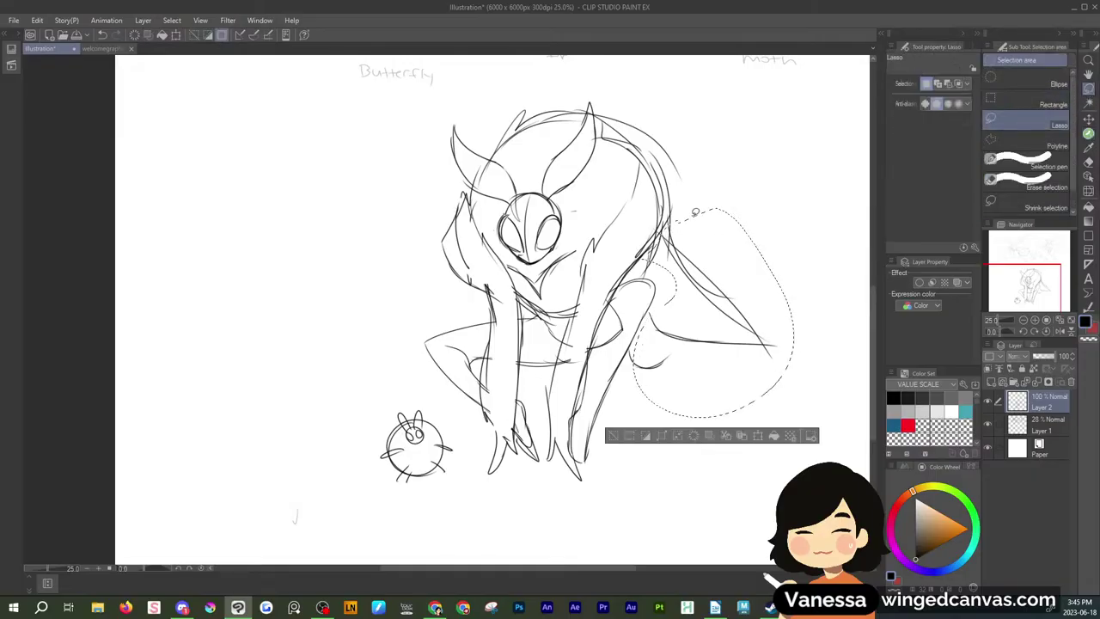
key(Delete)
key(ctrl+d)
Draw jagged fur tufts along the far shoulder and down the upper arm
key(p)
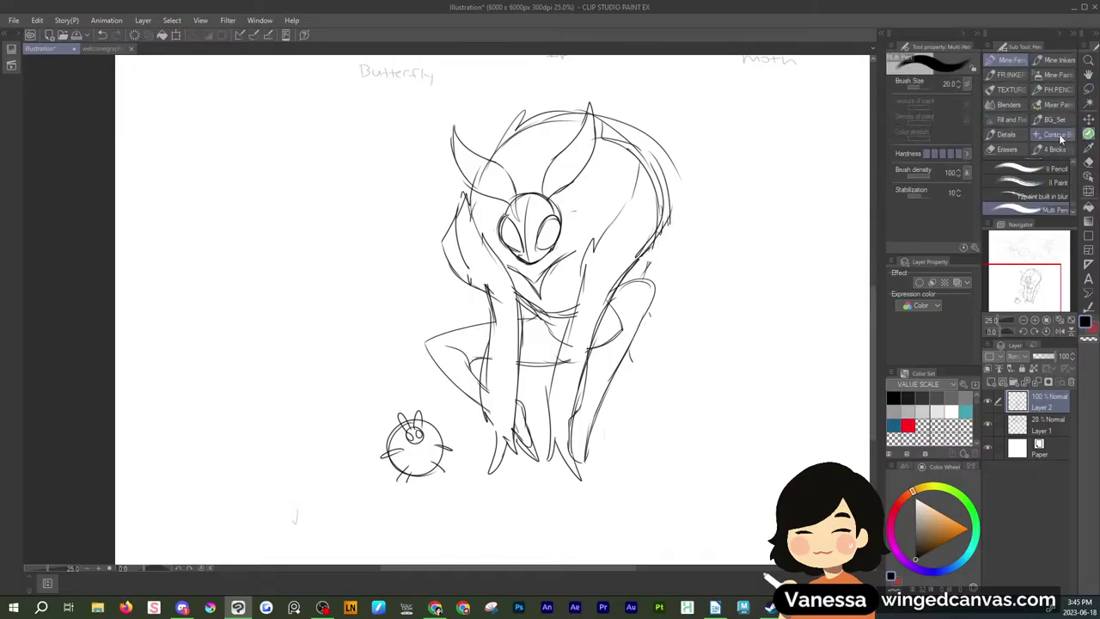
mouse_move(593, 137)
mouse_down()
mouse_move(620, 144)
mouse_move(643, 248)
mouse_up()
drag(633, 177, 652, 226)
Lasso and delete the old back outlines outside the new fur contour, leaving nothing selected
key(m)
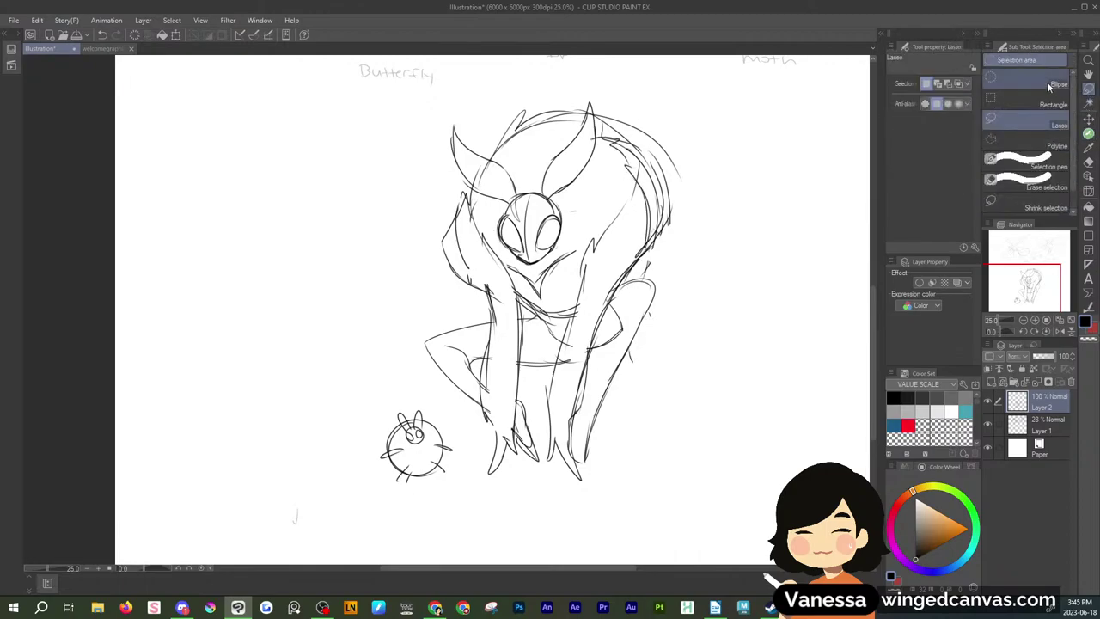
mouse_move(627, 116)
mouse_down()
mouse_move(701, 163)
mouse_move(640, 159)
mouse_up()
click(631, 264)
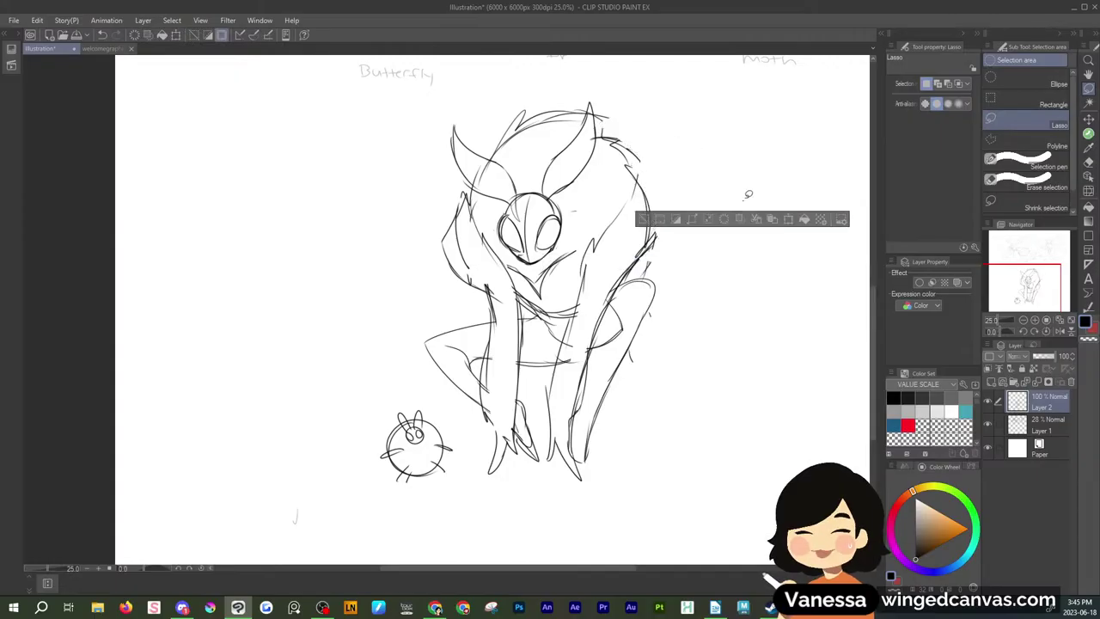
key(ctrl+d)
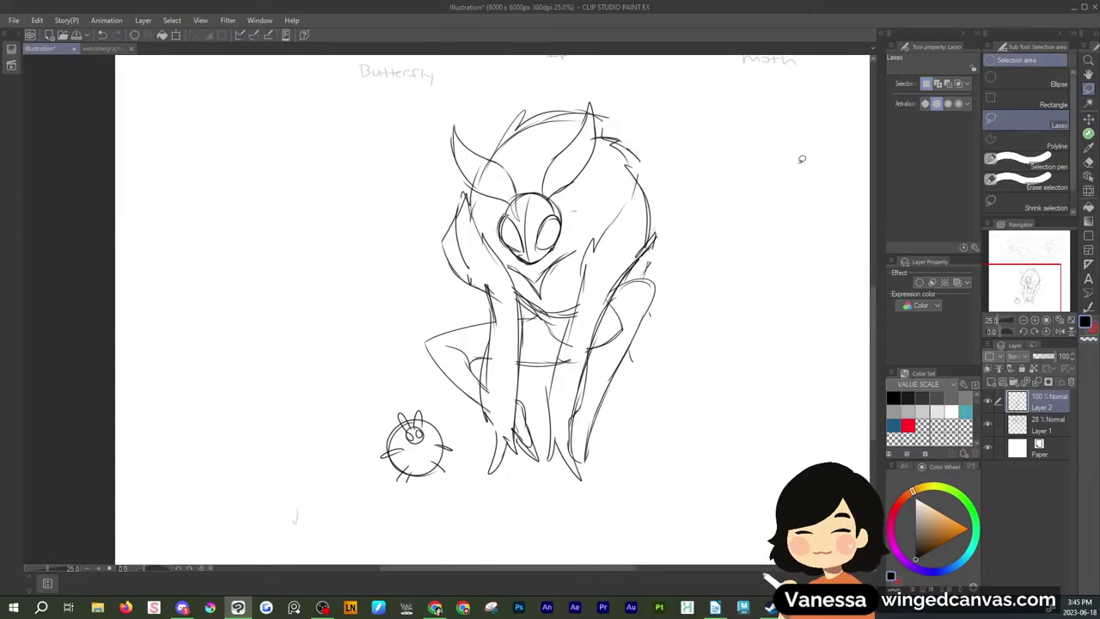
Sketch a second, smaller moth head with oval eyes and two antennae in the empty area under the Moth label
click(1087, 136)
drag(1007, 255, 1025, 286)
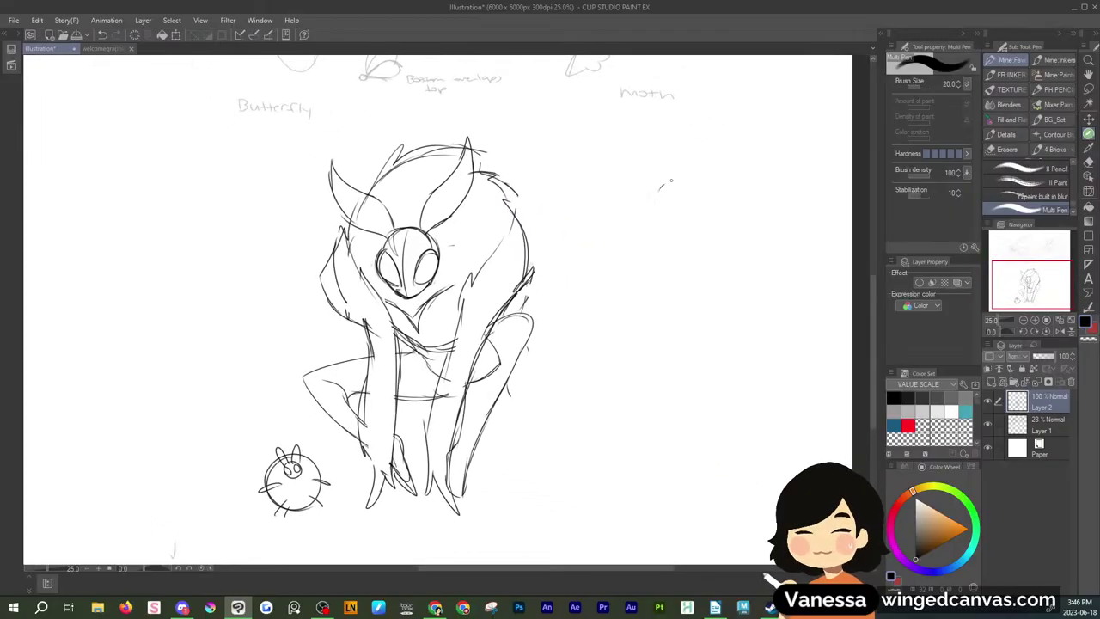
mouse_move(687, 194)
mouse_down()
mouse_move(655, 200)
mouse_move(655, 219)
mouse_move(686, 213)
mouse_move(689, 130)
mouse_move(677, 170)
mouse_move(717, 151)
mouse_move(692, 195)
mouse_move(664, 204)
mouse_move(662, 184)
mouse_move(666, 203)
mouse_move(694, 204)
mouse_up()
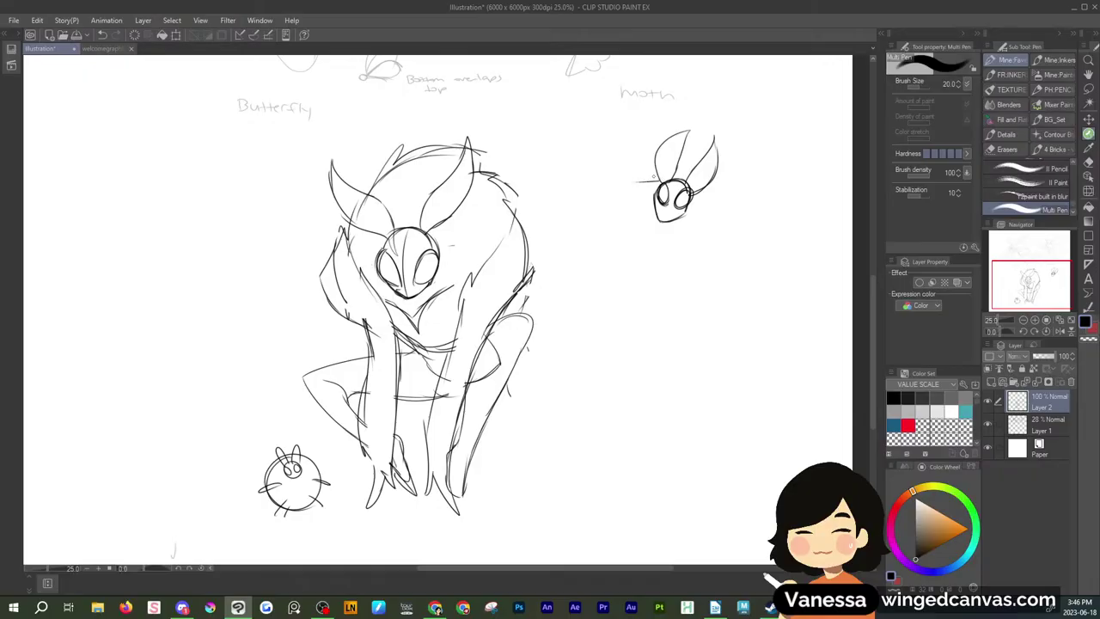
Sketch the second moth's fluffy collar and tapered torso, with a folded arm and hand in front
mouse_move(653, 177)
mouse_down()
mouse_move(598, 196)
mouse_move(596, 234)
mouse_move(689, 273)
mouse_up()
drag(660, 215, 694, 271)
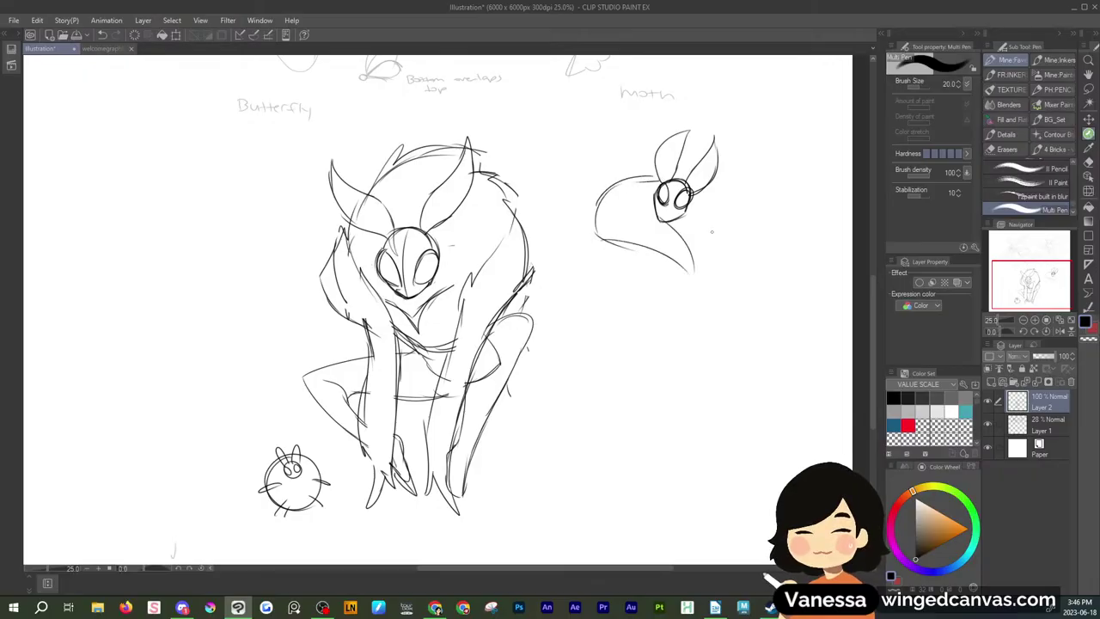
drag(706, 190, 696, 267)
drag(712, 221, 694, 273)
mouse_move(628, 240)
mouse_down()
mouse_move(581, 240)
mouse_move(614, 234)
mouse_move(586, 232)
mouse_move(609, 256)
mouse_move(657, 263)
mouse_move(641, 291)
mouse_move(672, 318)
mouse_move(697, 271)
mouse_up()
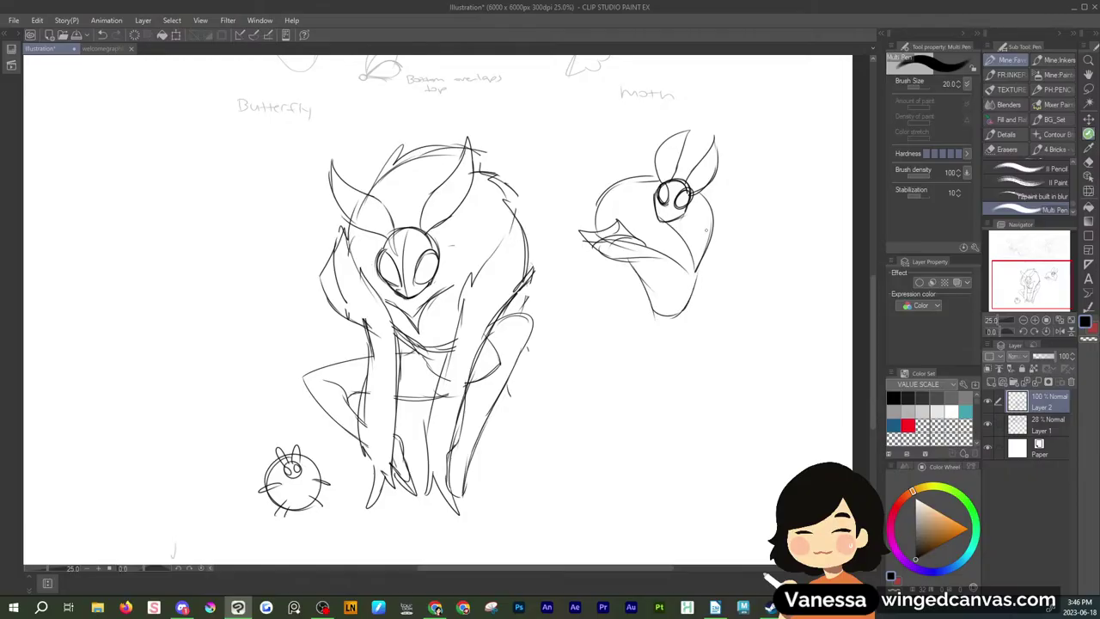
Draw long, slender legs under the second moth's torso, with one knee bent and pointed feet
drag(653, 306, 625, 485)
mouse_move(625, 423)
mouse_down()
mouse_move(618, 541)
mouse_move(689, 305)
mouse_move(686, 390)
mouse_up()
drag(681, 345, 687, 412)
mouse_move(622, 461)
mouse_down()
mouse_move(591, 497)
mouse_move(687, 410)
mouse_up()
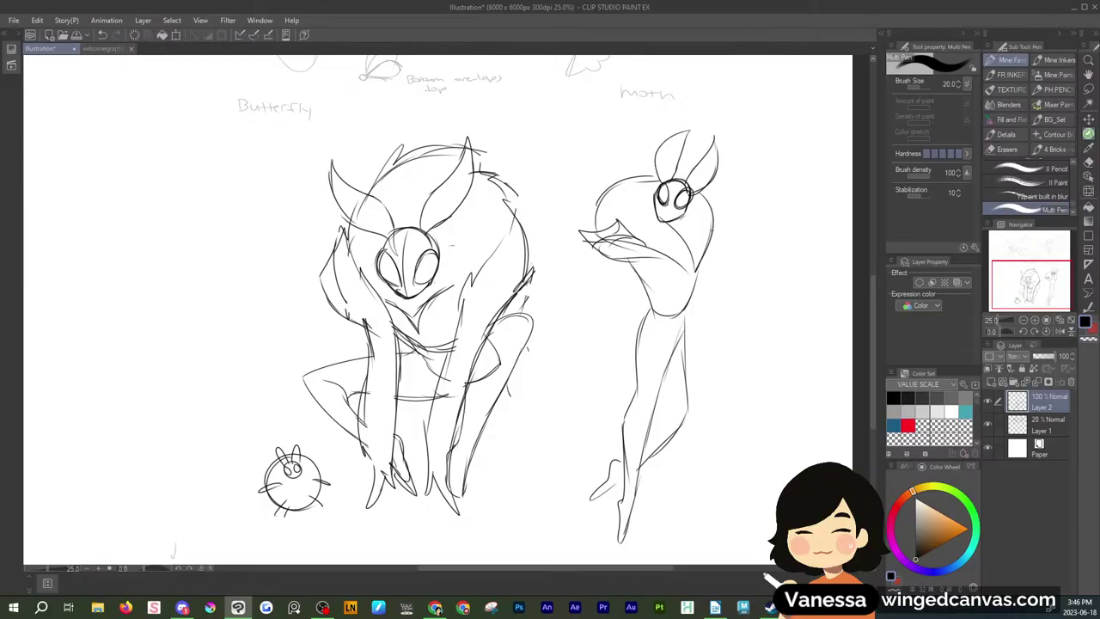
Draw a thin arm stretched out sideways from the second moth's collar, ending in a delicate hand
drag(713, 229, 818, 253)
drag(711, 230, 804, 247)
drag(815, 251, 841, 254)
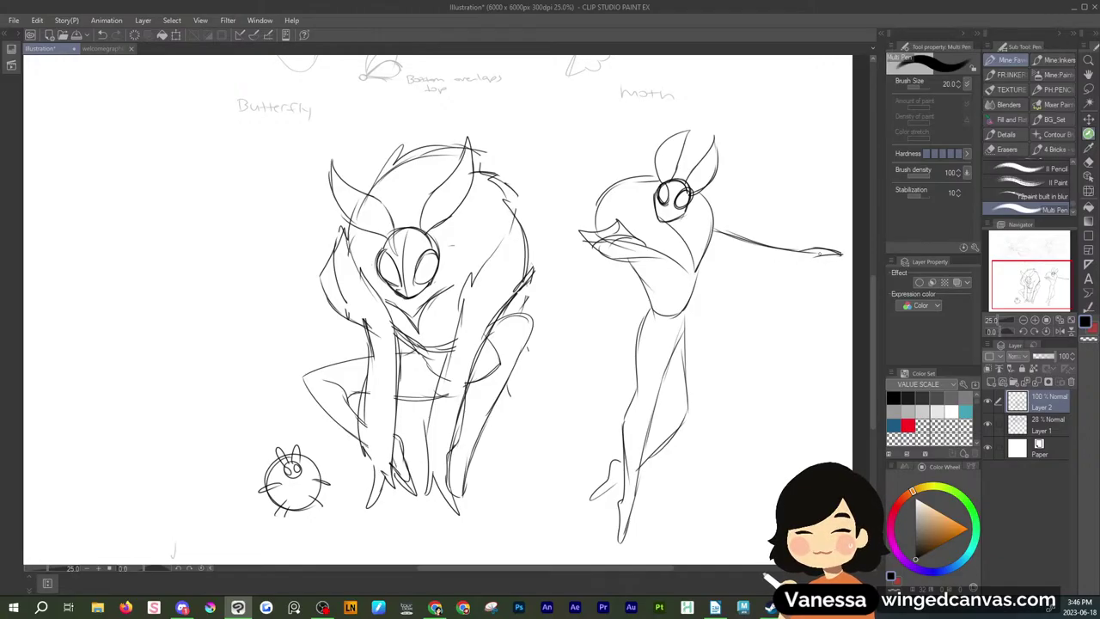
Draw a long, rounded wing trailing down to the ground behind the crouching moth's bent leg
drag(513, 386, 555, 513)
drag(479, 442, 523, 540)
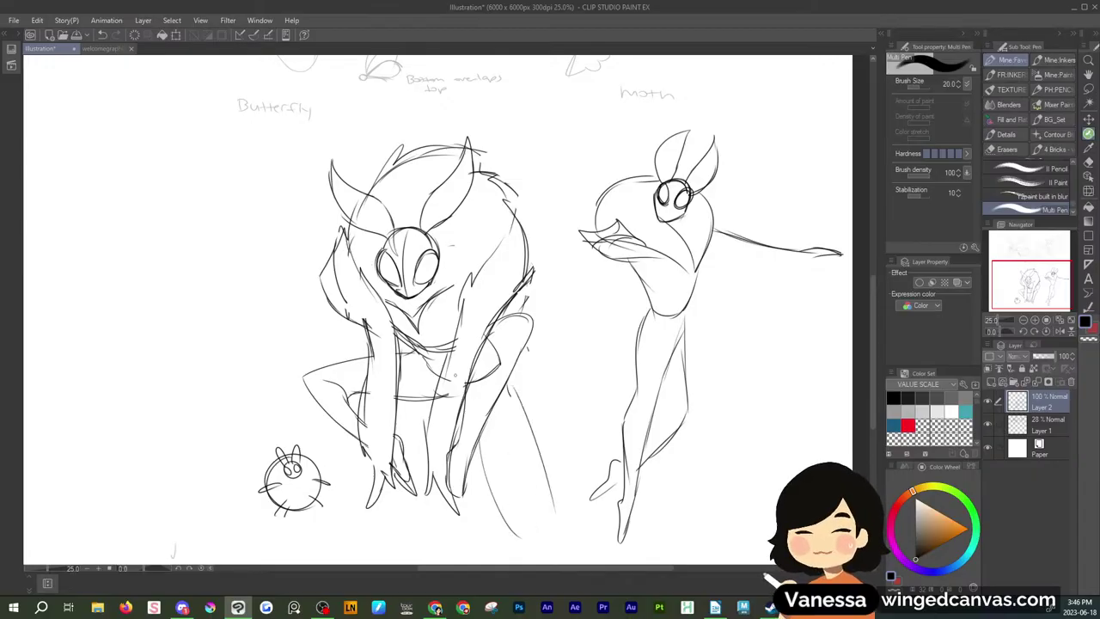
drag(469, 449, 482, 522)
drag(516, 383, 561, 531)
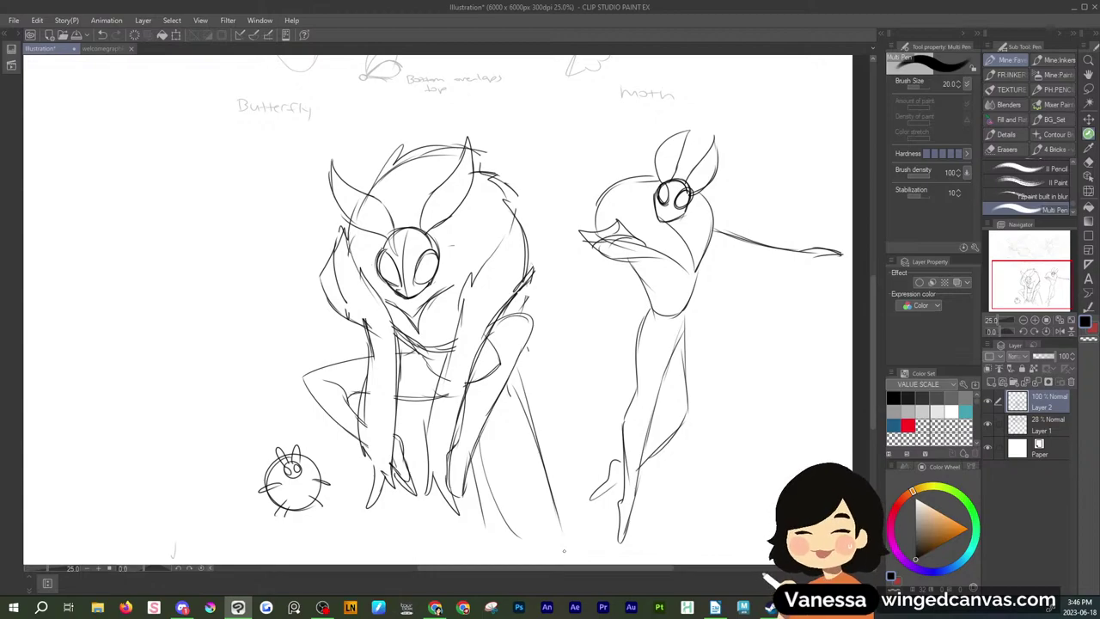
drag(522, 352, 554, 531)
mouse_move(471, 495)
mouse_down()
mouse_move(475, 508)
mouse_move(553, 522)
mouse_up()
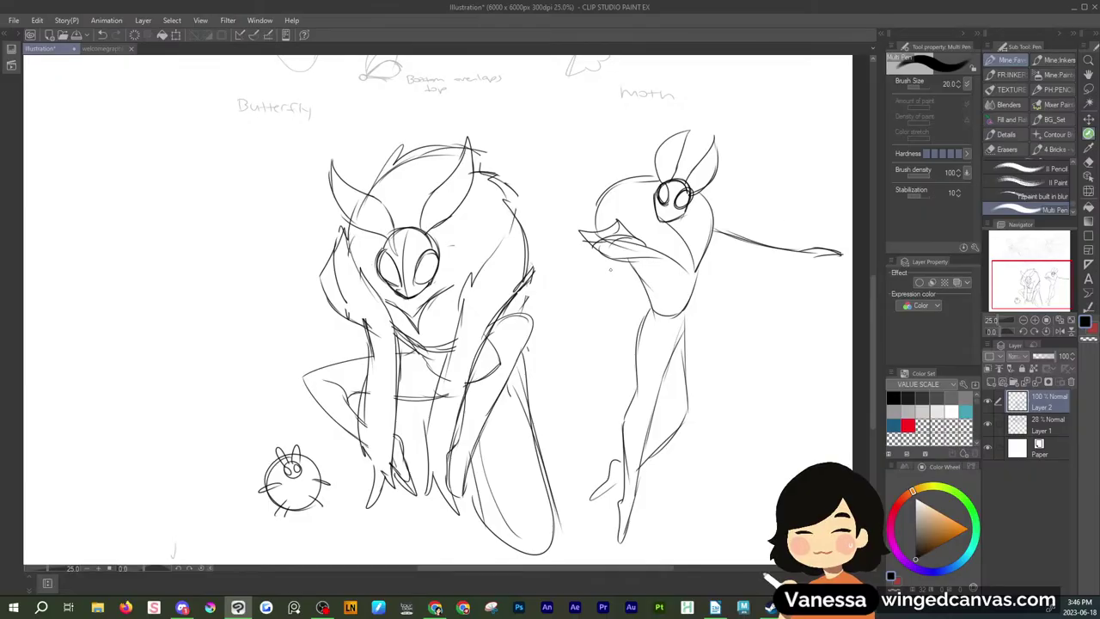
mouse_move(613, 262)
mouse_down()
mouse_move(638, 290)
mouse_move(613, 350)
mouse_up()
mouse_move(621, 309)
mouse_down()
mouse_move(566, 470)
mouse_move(637, 335)
mouse_move(736, 409)
mouse_move(685, 370)
mouse_up()
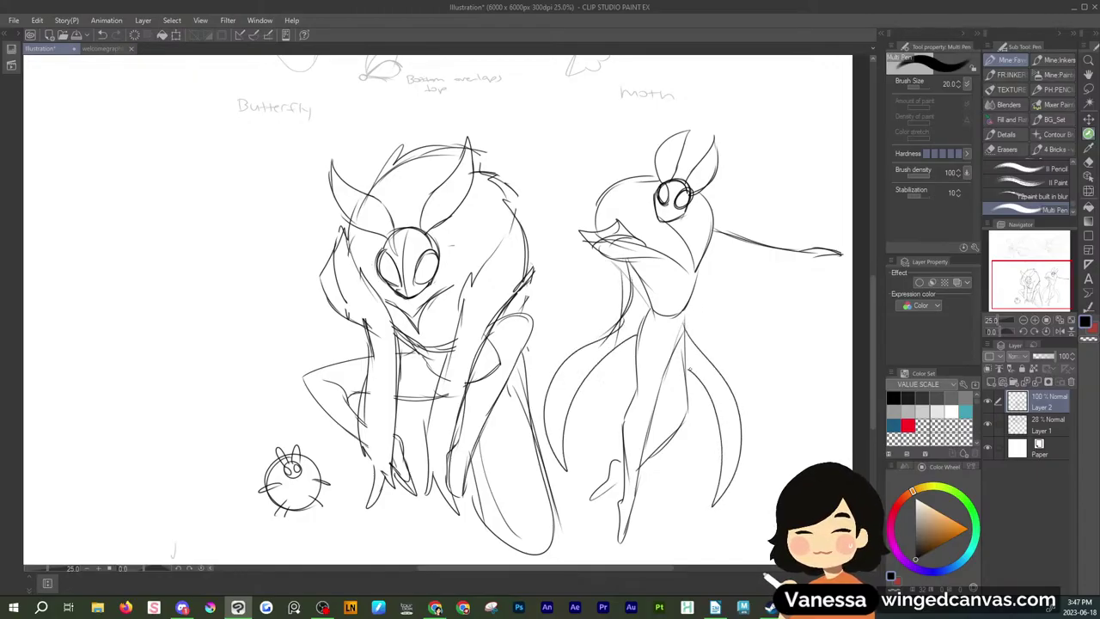
key(ctrl+z)
key(ctrl+z)
key(ctrl+z)
key(ctrl+z)
key(ctrl+z)
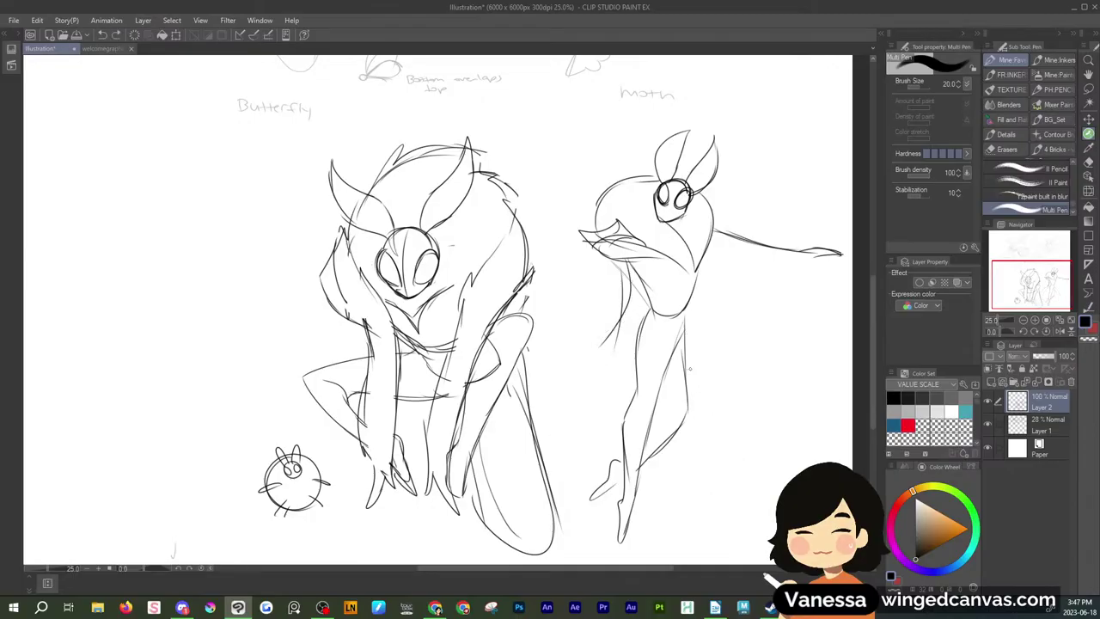
Add inner contour lines to the second moth's bent leg to separate its thigh and calf
key(m)
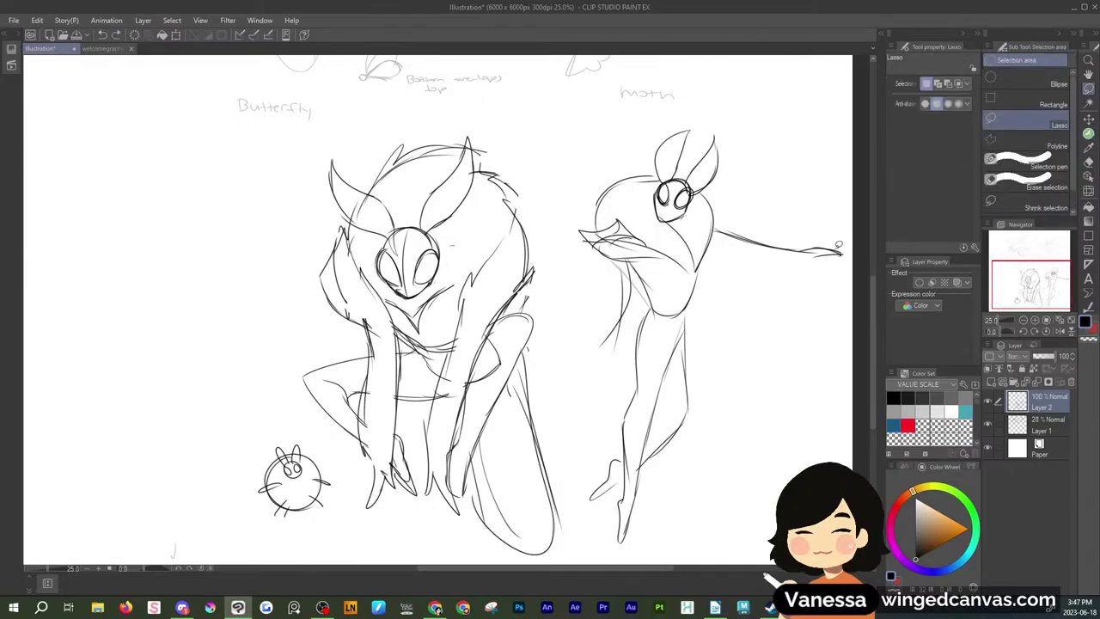
click(1086, 134)
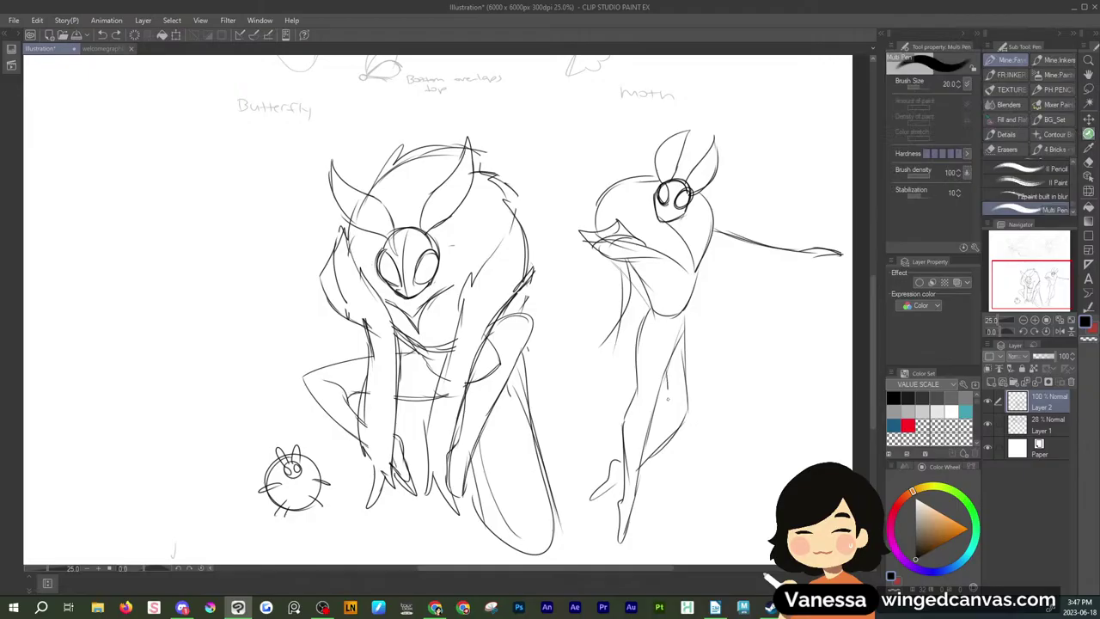
drag(667, 391, 669, 407)
mouse_move(673, 408)
mouse_down()
mouse_move(651, 428)
mouse_move(640, 465)
mouse_up()
drag(675, 427, 654, 451)
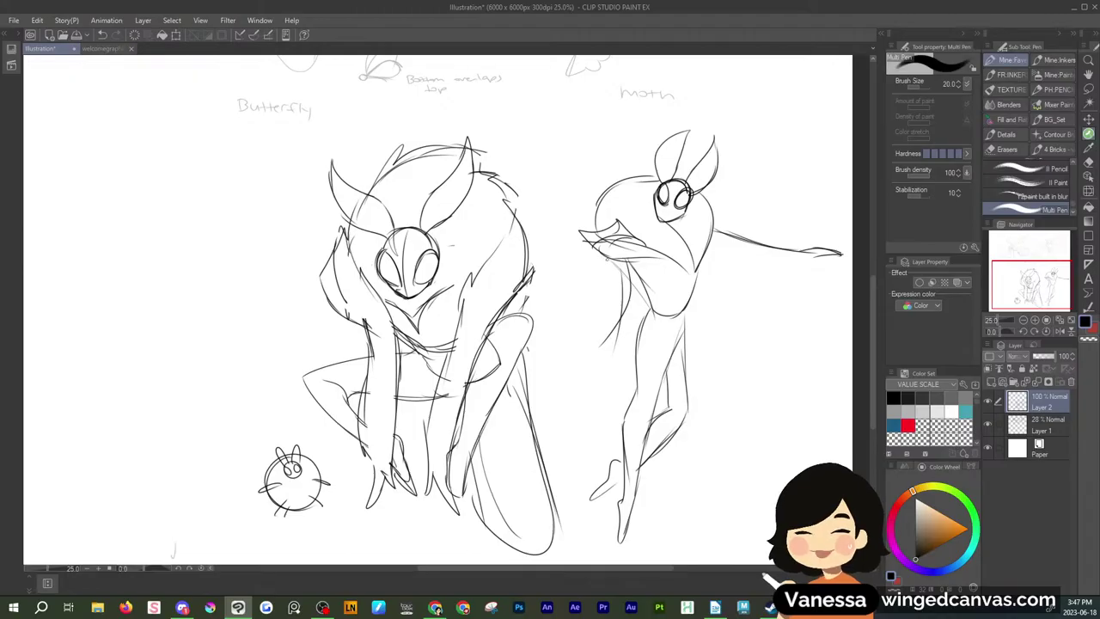
Draw short, ribbed fan-shaped wings hanging on both sides of the second moth's torso
mouse_move(604, 258)
mouse_down()
mouse_move(560, 299)
mouse_move(639, 334)
mouse_up()
mouse_move(601, 259)
mouse_down()
mouse_move(557, 314)
mouse_move(595, 329)
mouse_up()
mouse_move(621, 262)
mouse_down()
mouse_move(603, 334)
mouse_move(642, 337)
mouse_up()
mouse_move(707, 260)
mouse_down()
mouse_move(684, 325)
mouse_move(717, 296)
mouse_up()
Delete the second moth's folded arm and hand in front of its collar
click(1087, 89)
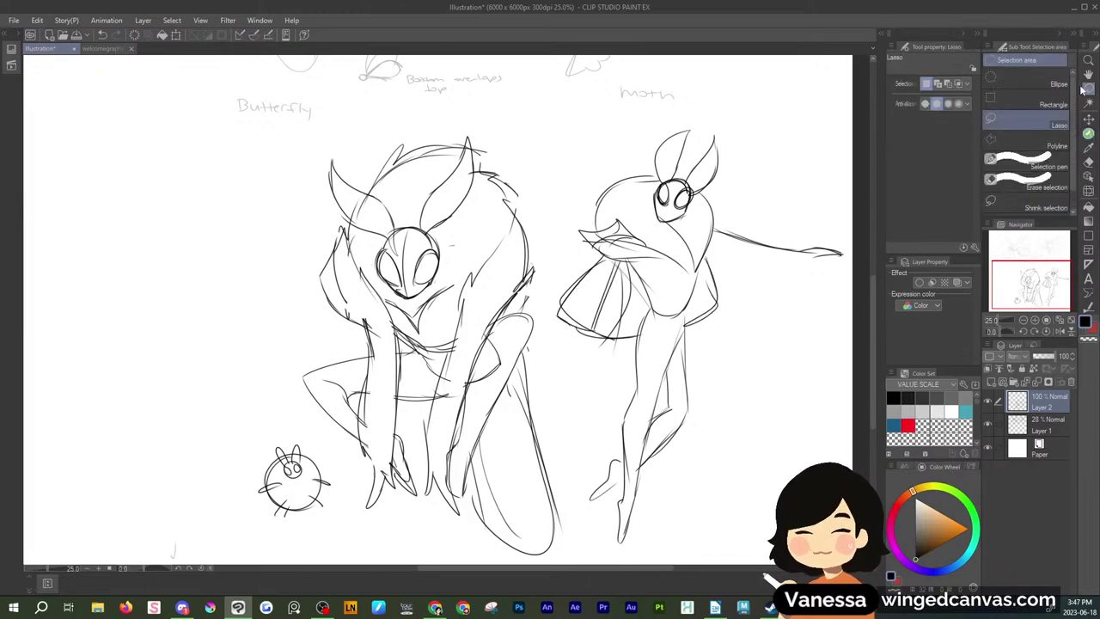
mouse_move(639, 224)
mouse_down()
mouse_move(629, 214)
mouse_move(663, 268)
mouse_up()
click(606, 293)
key(ctrl+d)
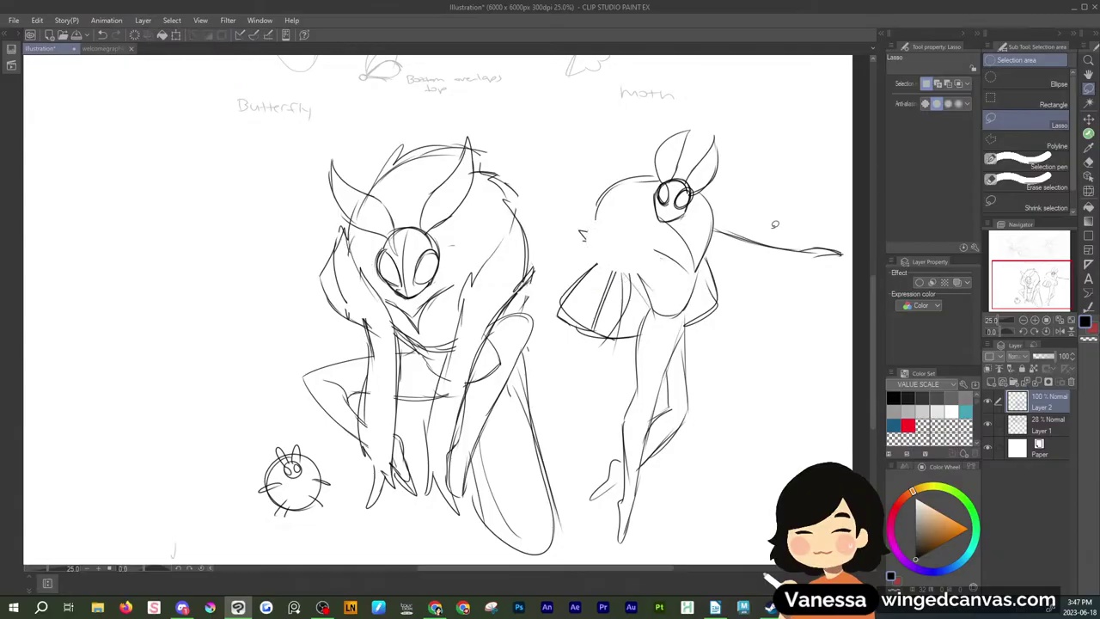
Extend the front fan wing up over the second moth's shoulder and strengthen the outlines of both short wings
key(p)
mouse_move(598, 195)
mouse_down()
mouse_move(604, 242)
mouse_move(655, 251)
mouse_up()
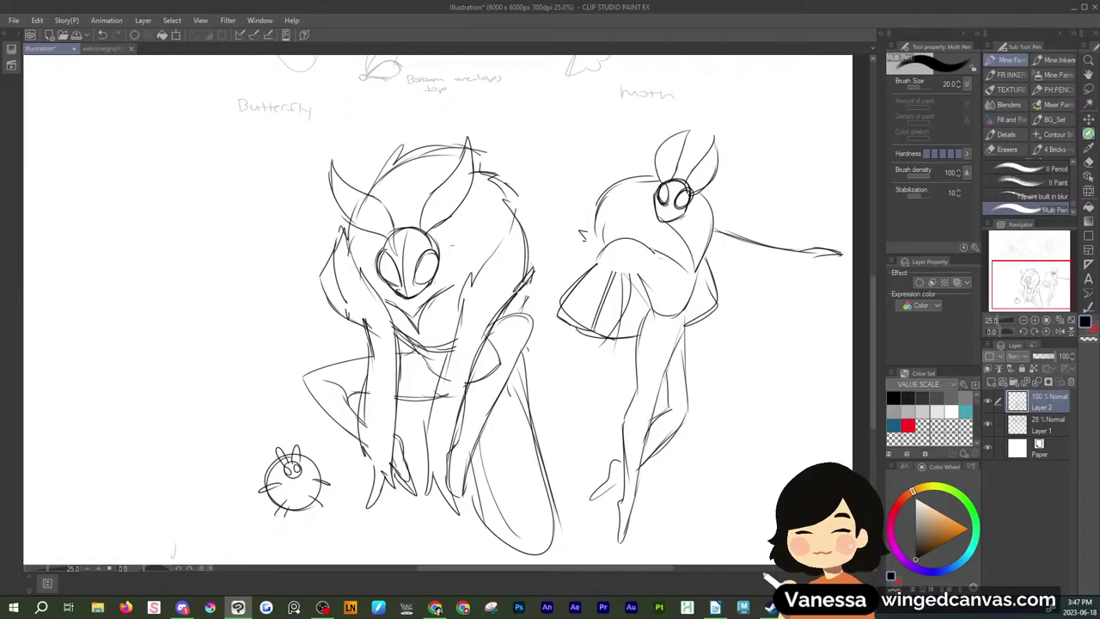
mouse_move(582, 280)
mouse_down()
mouse_move(654, 246)
mouse_move(653, 309)
mouse_move(634, 344)
mouse_up()
mouse_move(693, 271)
mouse_down()
mouse_move(689, 334)
mouse_move(732, 316)
mouse_up()
drag(690, 332, 736, 314)
drag(712, 262, 733, 318)
Delete the second moth's thin arm stretched out sideways
click(1087, 89)
mouse_move(722, 218)
mouse_down()
mouse_move(773, 270)
mouse_move(723, 220)
mouse_up()
key(ctrl+d)
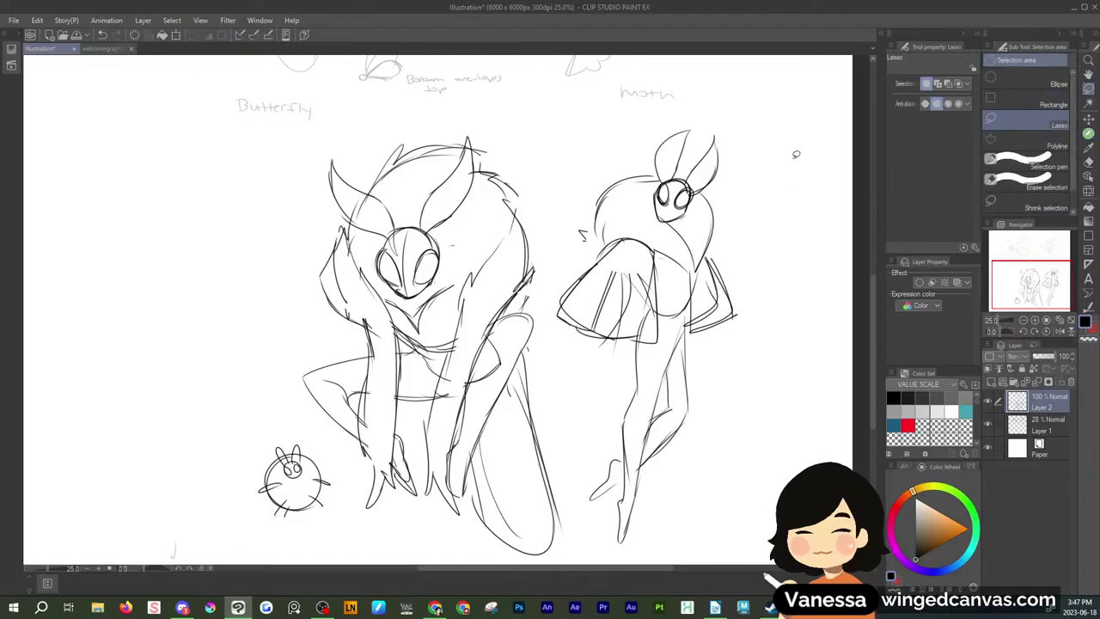
Draw two long, curved tails sweeping down from under the second moth's front fan wing
click(1088, 134)
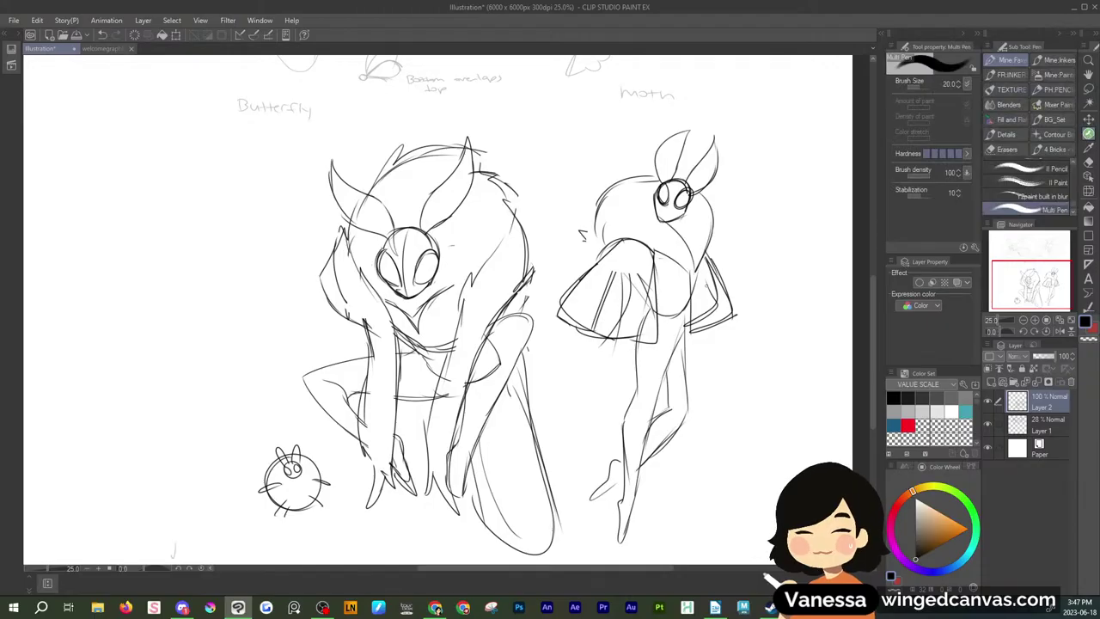
key(ctrl+z)
mouse_move(613, 338)
mouse_down()
mouse_move(576, 411)
mouse_move(605, 365)
mouse_up()
mouse_move(530, 413)
mouse_down()
mouse_move(600, 383)
mouse_move(611, 360)
mouse_up()
mouse_move(612, 351)
mouse_down()
mouse_move(558, 491)
mouse_move(564, 545)
mouse_up()
drag(563, 543, 611, 360)
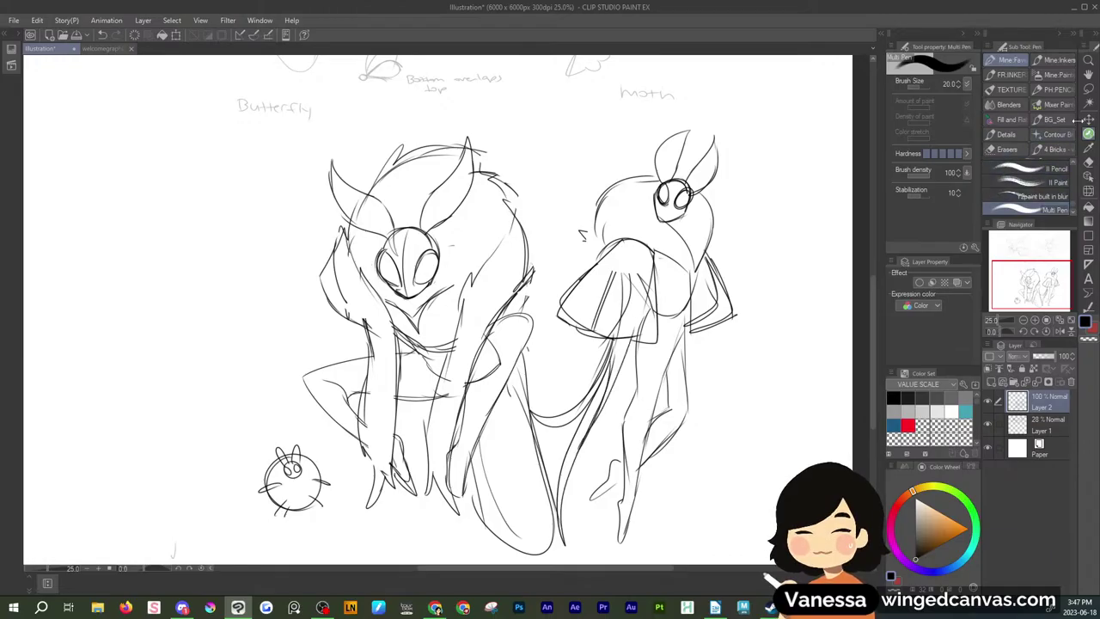
Scale the second moth to about 85% width and 81% height and move it clear of the crouching moth
click(1088, 88)
mouse_move(732, 225)
mouse_down()
mouse_move(674, 111)
mouse_move(580, 224)
mouse_move(538, 423)
mouse_move(553, 494)
mouse_move(589, 564)
mouse_move(789, 347)
mouse_up()
key(ctrl+t)
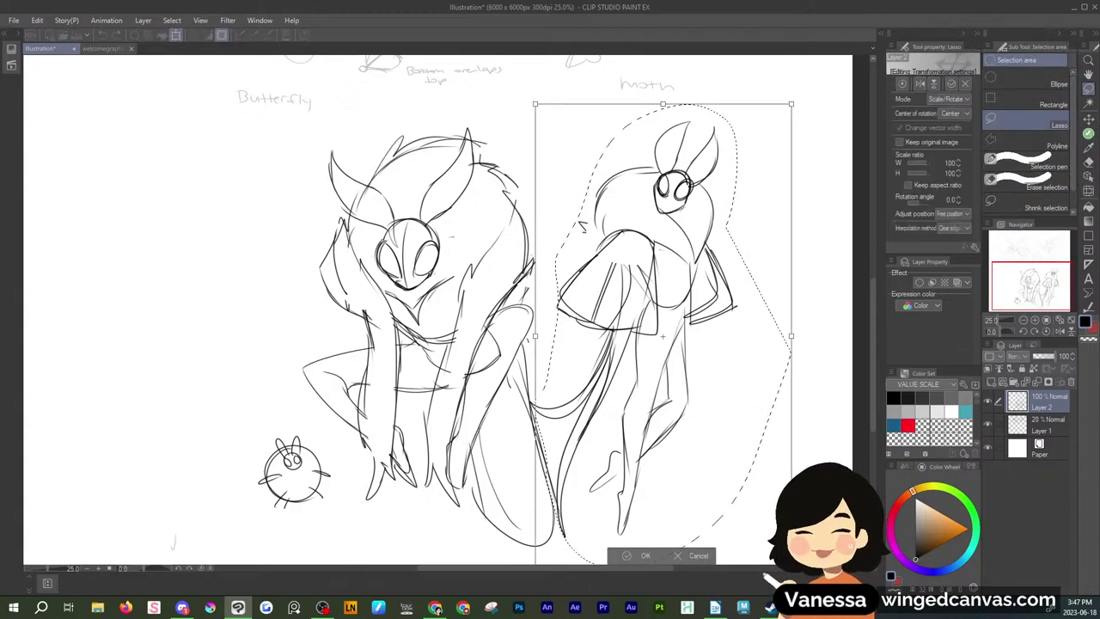
mouse_move(748, 99)
mouse_down()
mouse_move(754, 204)
mouse_move(753, 193)
mouse_up()
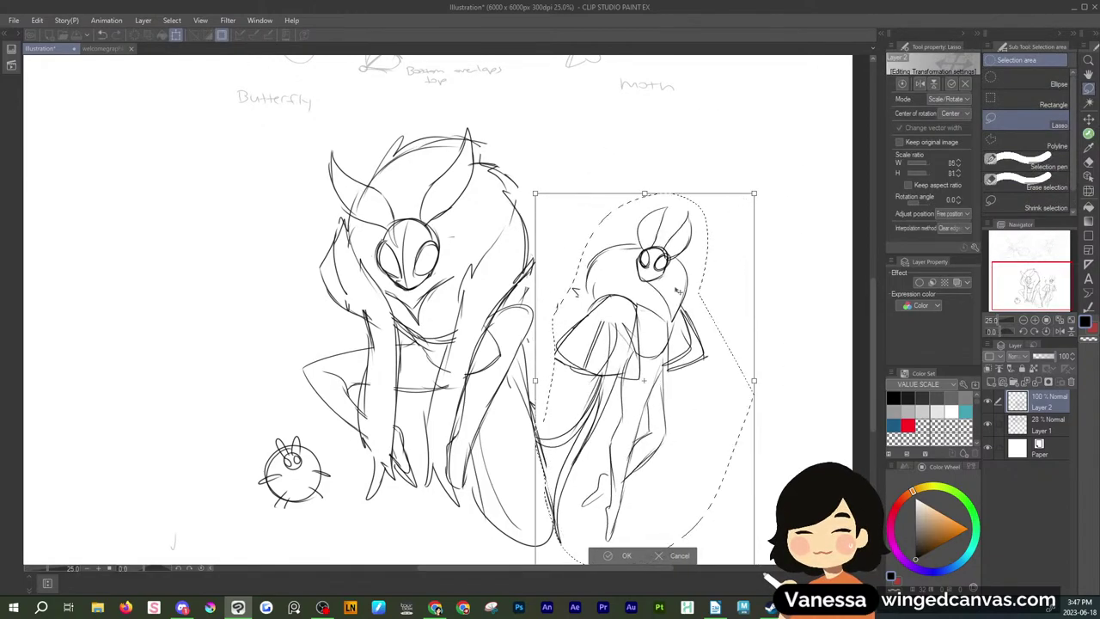
drag(696, 323, 712, 252)
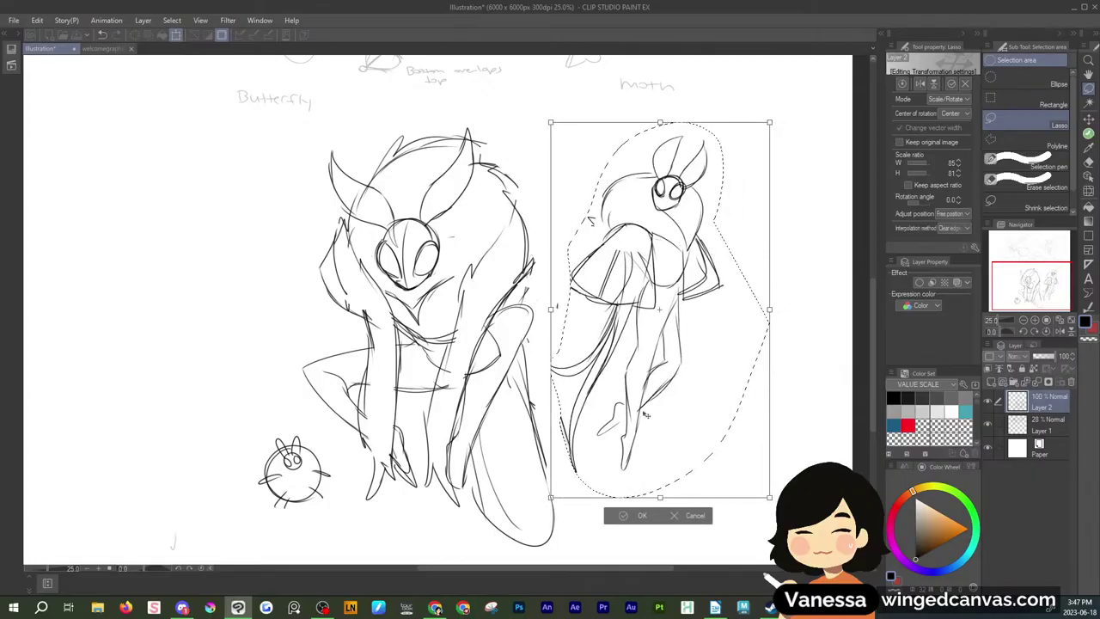
drag(645, 415, 660, 417)
click(642, 518)
click(851, 268)
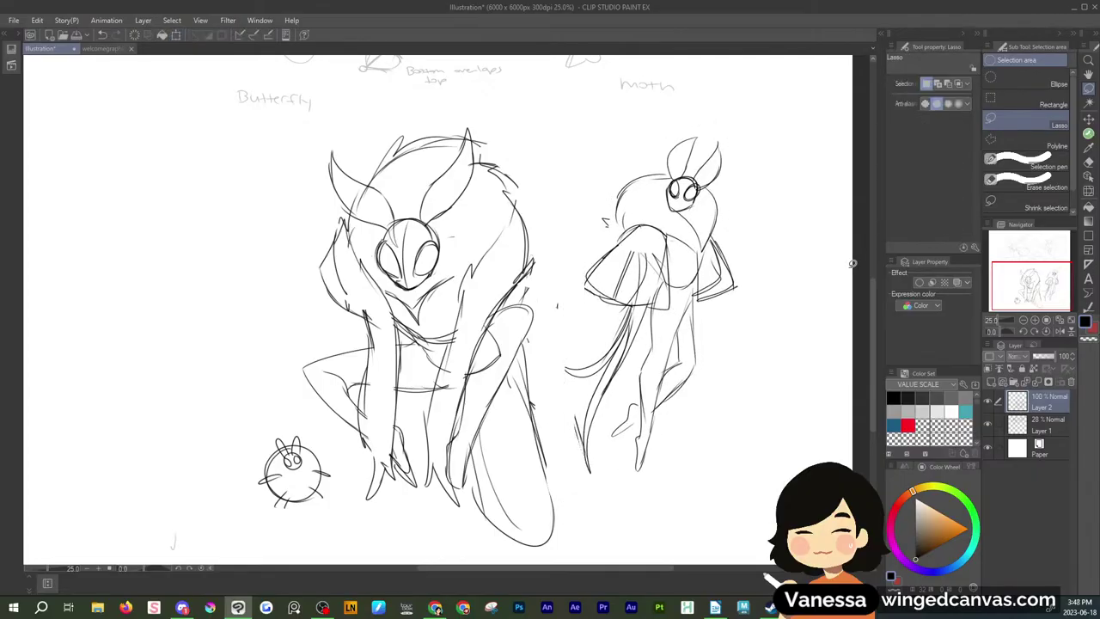
Sketch a third moth's small head with oval eyes, two antennae and the start of a broad collar in the blank area beyond the crouching moth
click(1088, 134)
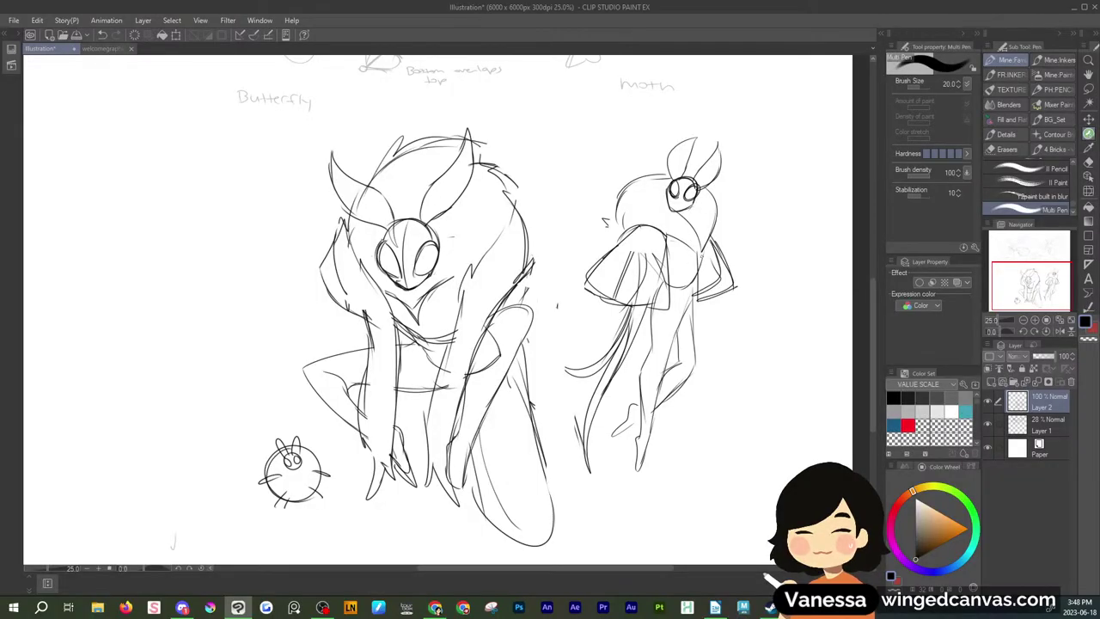
drag(701, 256, 694, 293)
mouse_move(1022, 284)
mouse_down()
mouse_move(1001, 278)
mouse_move(1012, 283)
mouse_up()
mouse_move(421, 222)
mouse_down()
mouse_move(413, 246)
mouse_move(430, 225)
mouse_move(411, 241)
mouse_up()
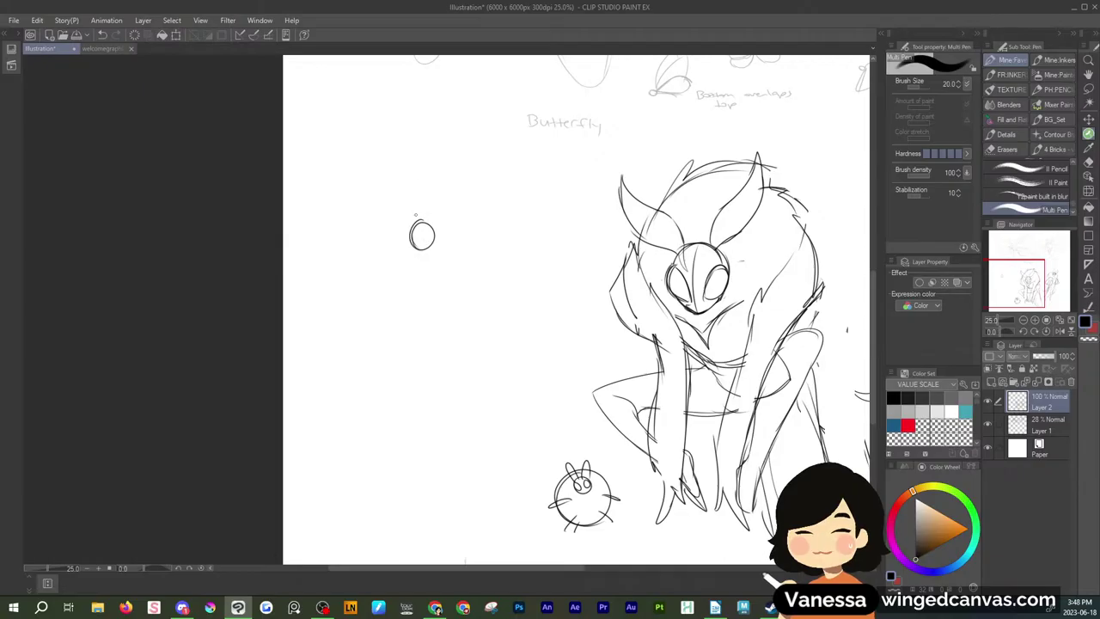
mouse_move(418, 221)
mouse_down()
mouse_move(420, 251)
mouse_move(412, 245)
mouse_up()
mouse_move(430, 234)
mouse_down()
mouse_move(400, 206)
mouse_move(400, 226)
mouse_up()
mouse_move(408, 186)
mouse_down()
mouse_move(415, 228)
mouse_move(428, 184)
mouse_move(434, 225)
mouse_move(376, 275)
mouse_move(434, 279)
mouse_up()
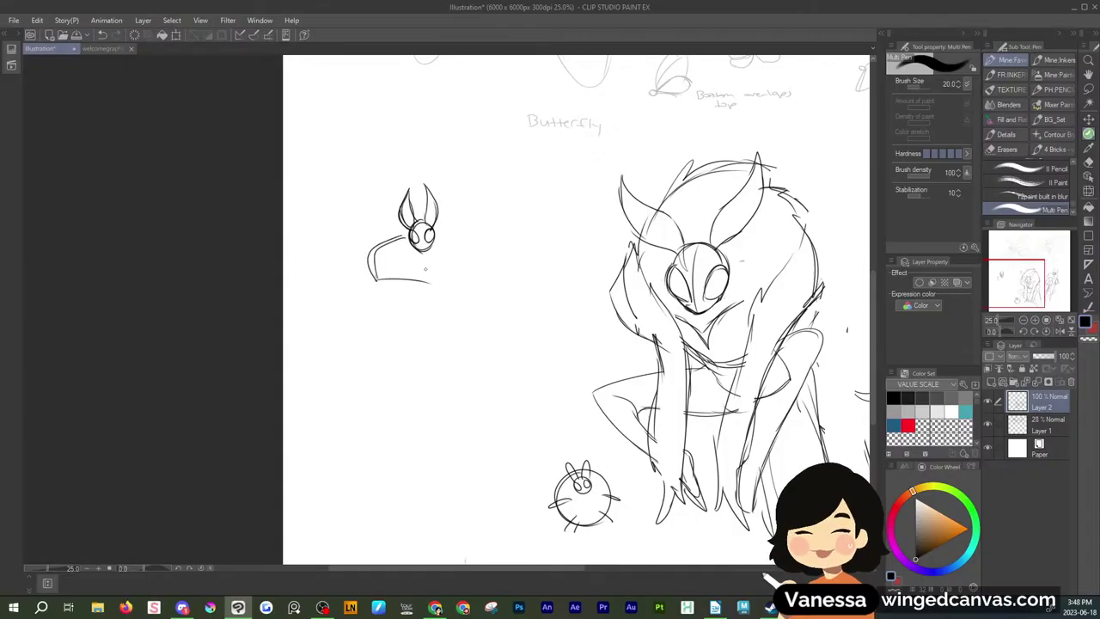
Complete the third moth's collar and narrow torso, adding slender standing legs and two thin arms with clawed hands
mouse_move(421, 243)
mouse_down()
mouse_move(439, 276)
mouse_move(427, 307)
mouse_move(444, 281)
mouse_move(413, 354)
mouse_move(393, 470)
mouse_move(427, 371)
mouse_move(457, 462)
mouse_move(447, 294)
mouse_up()
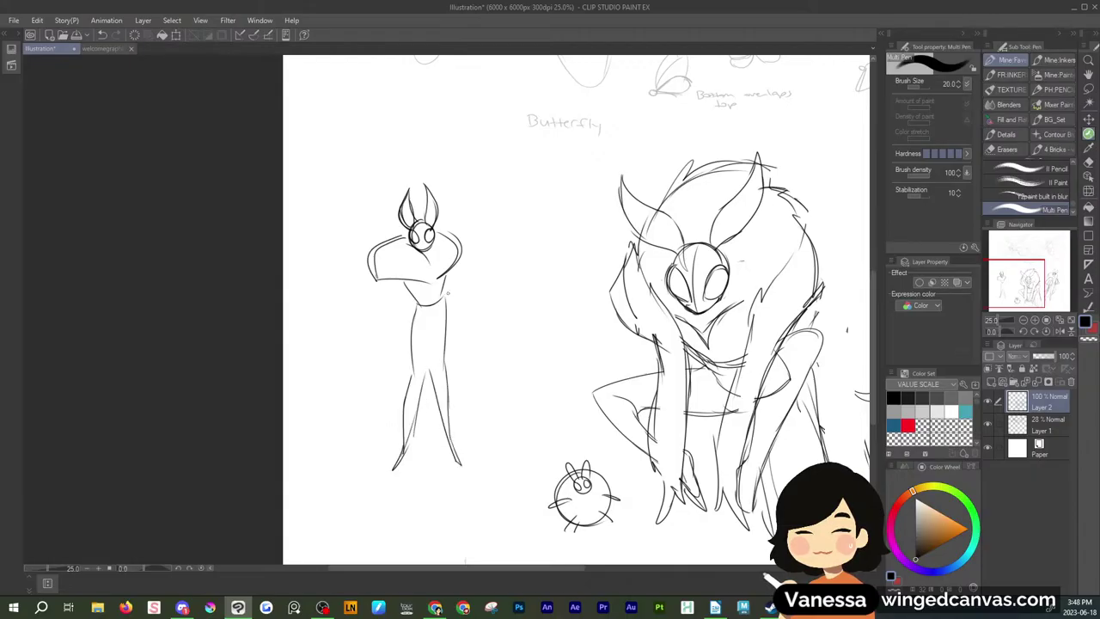
drag(375, 280, 378, 337)
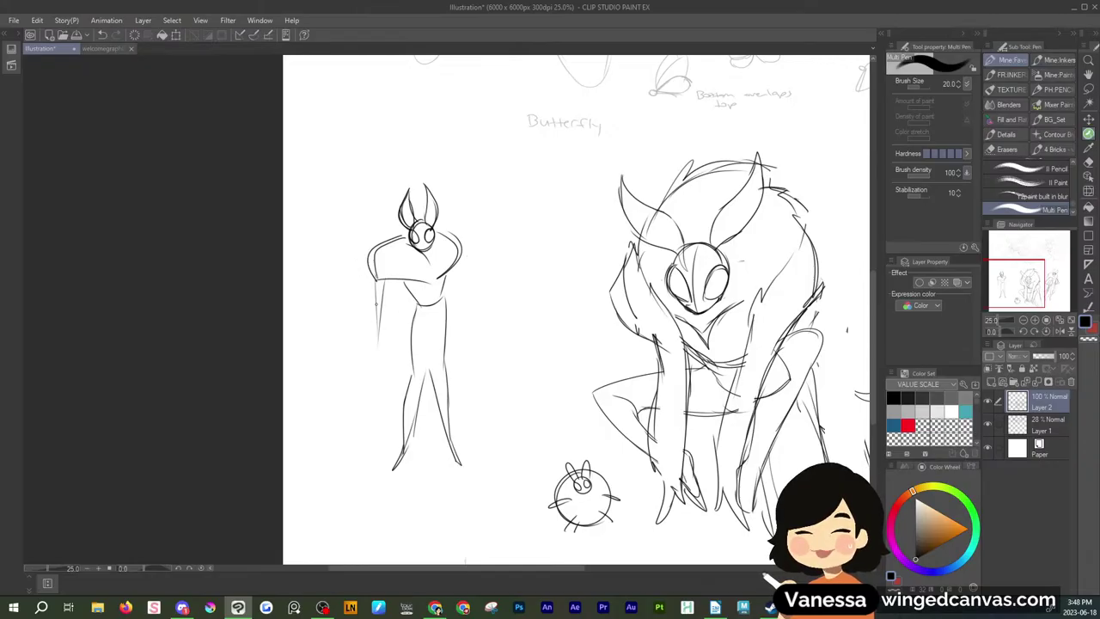
mouse_move(375, 280)
mouse_down()
mouse_move(370, 306)
mouse_move(403, 286)
mouse_move(364, 365)
mouse_move(371, 330)
mouse_move(403, 292)
mouse_up()
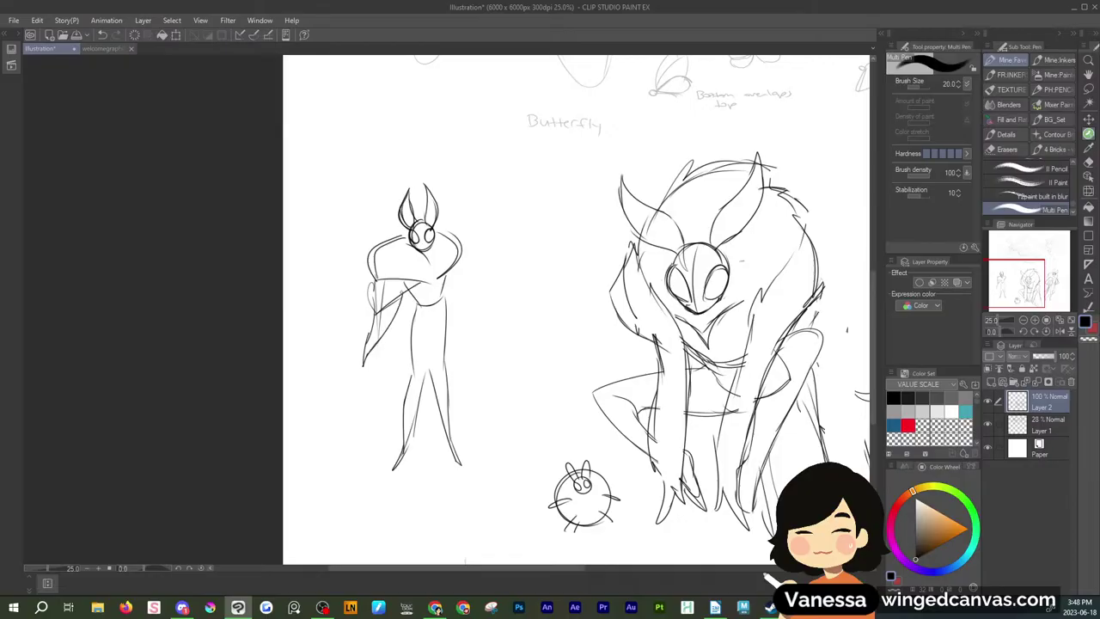
drag(463, 255, 486, 322)
mouse_move(446, 282)
mouse_down()
mouse_move(487, 319)
mouse_move(488, 356)
mouse_up()
drag(489, 344, 500, 347)
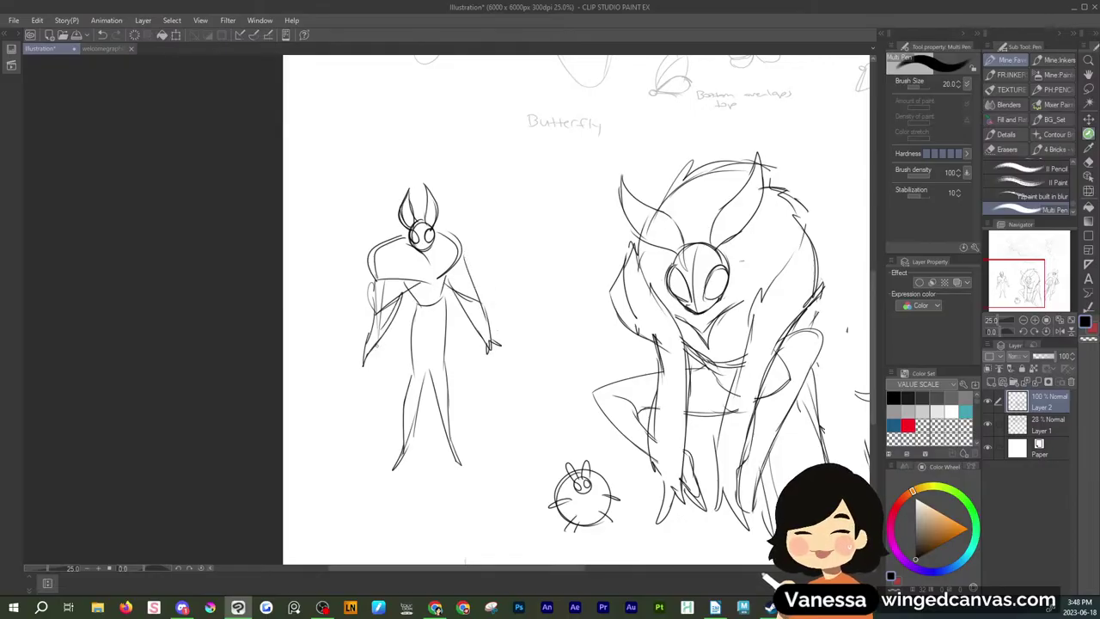
drag(364, 351, 357, 361)
drag(366, 352, 374, 359)
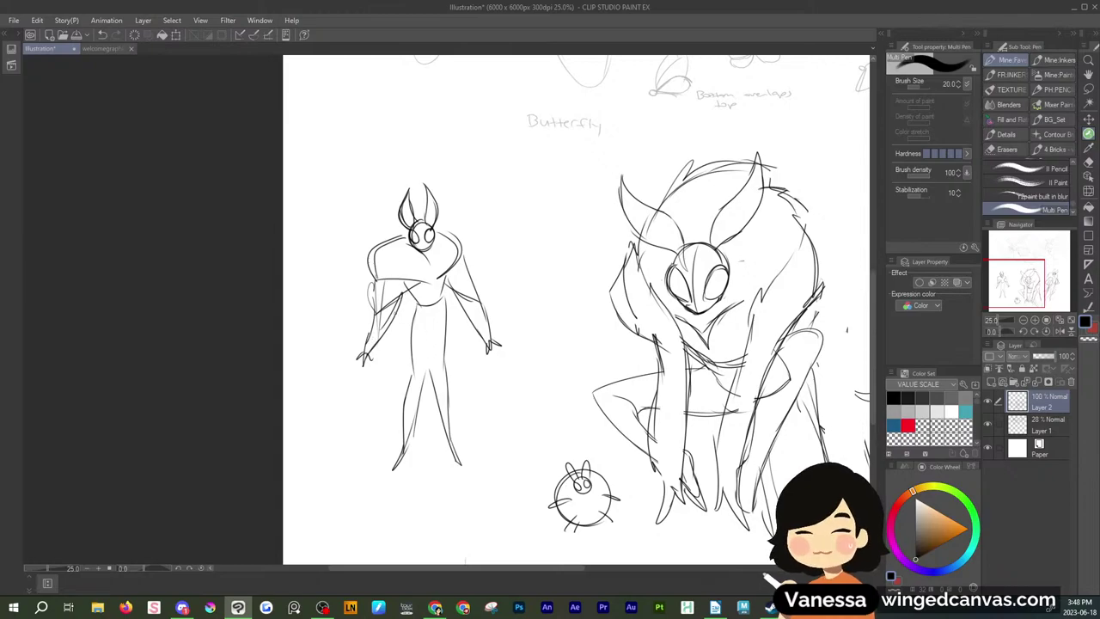
Draw long, cape-like wings trailing behind the third moth's legs and a small second pair of arms at its waist
drag(397, 297, 369, 448)
mouse_move(392, 331)
mouse_down()
mouse_move(313, 479)
mouse_move(368, 449)
mouse_up()
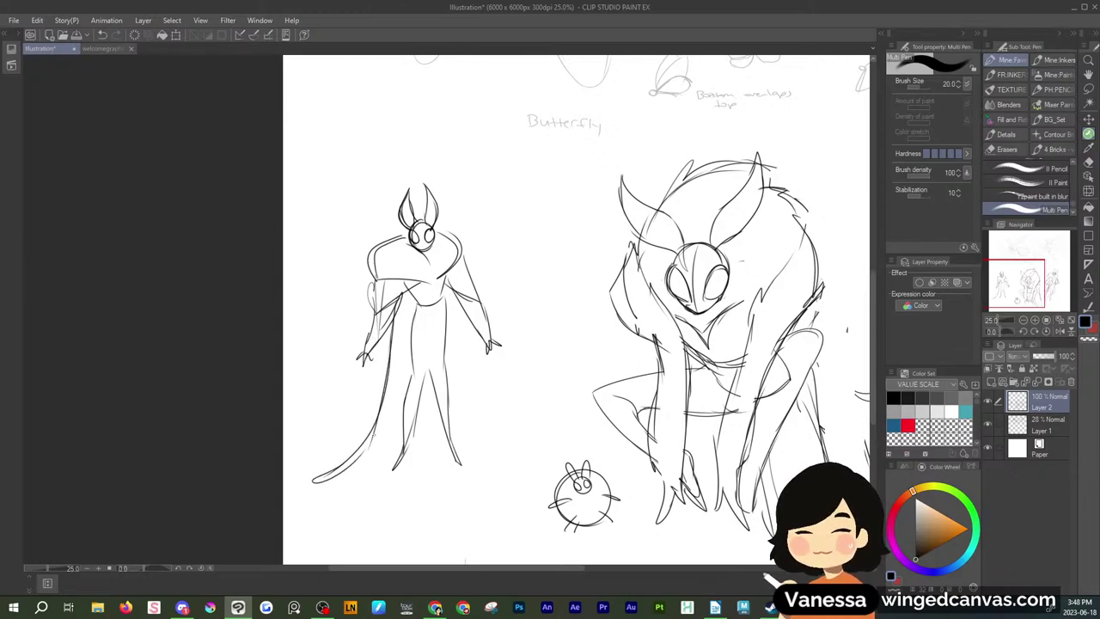
drag(322, 479, 374, 447)
drag(407, 304, 377, 457)
mouse_move(408, 319)
mouse_down()
mouse_move(378, 460)
mouse_move(435, 471)
mouse_up()
drag(418, 422, 434, 469)
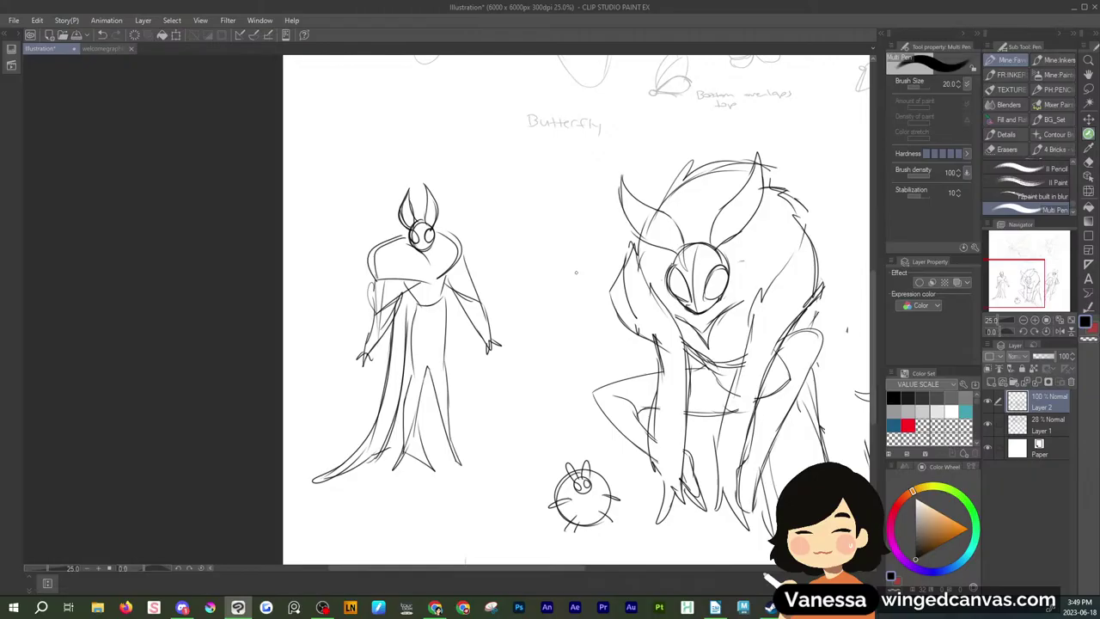
mouse_move(408, 288)
mouse_down()
mouse_move(399, 314)
mouse_move(447, 299)
mouse_move(459, 330)
mouse_up()
drag(456, 291, 460, 302)
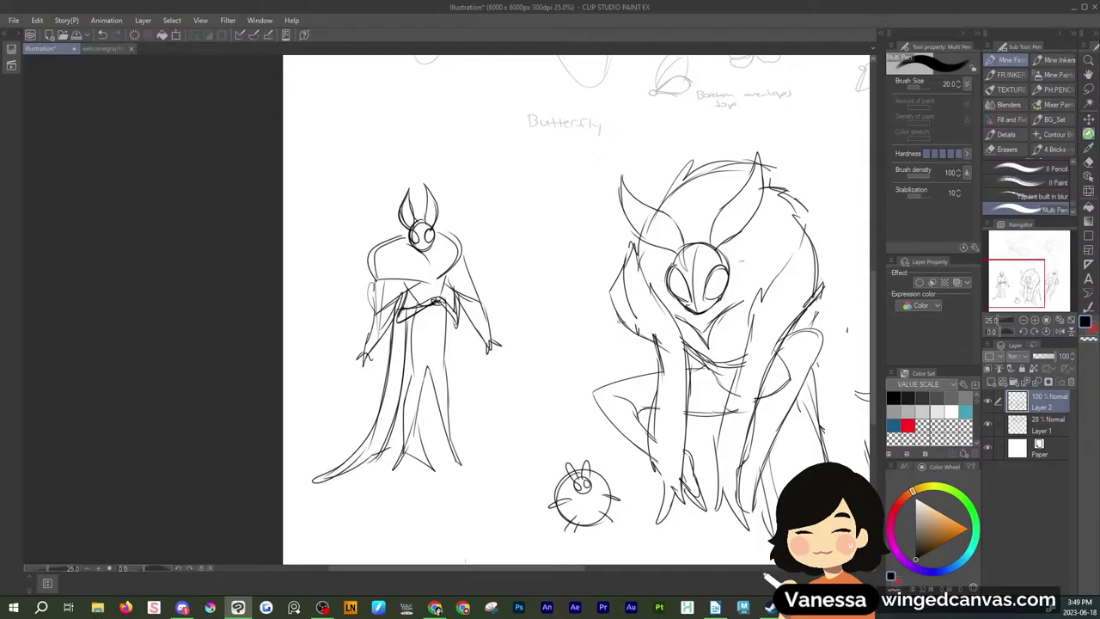
Add smaller extra arms to the crouching moth, one resting on its knee and one raised under its chin
mouse_move(619, 321)
mouse_down()
mouse_move(604, 378)
mouse_move(621, 392)
mouse_move(582, 395)
mouse_up()
mouse_move(624, 322)
mouse_down()
mouse_move(605, 380)
mouse_move(607, 356)
mouse_up()
mouse_move(619, 342)
mouse_down()
mouse_move(618, 383)
mouse_move(622, 326)
mouse_move(646, 331)
mouse_up()
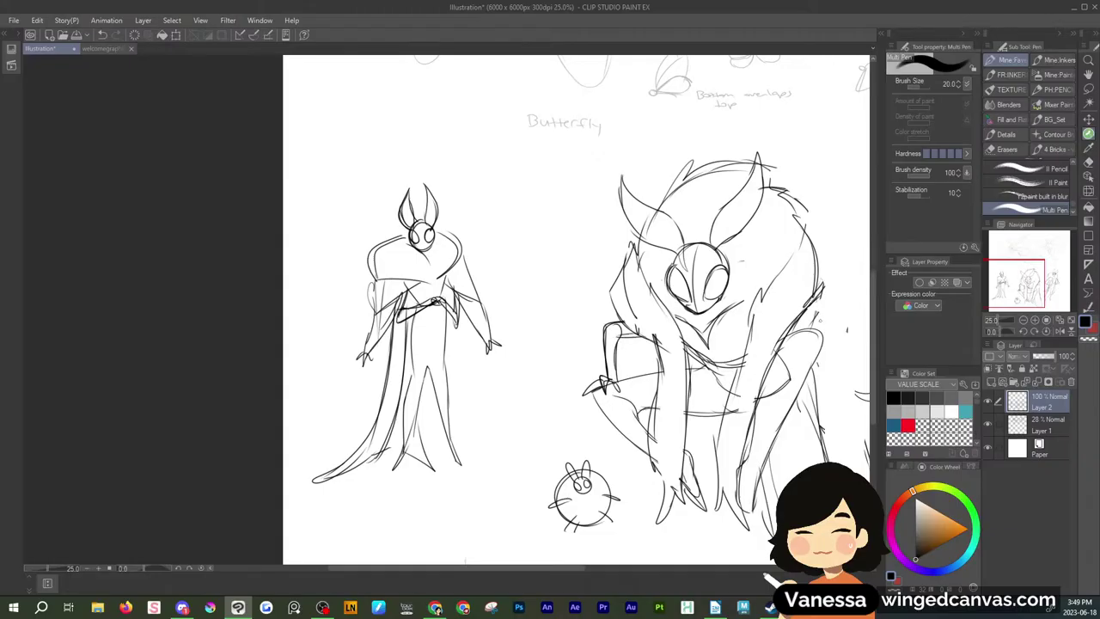
drag(798, 336, 779, 356)
key(m)
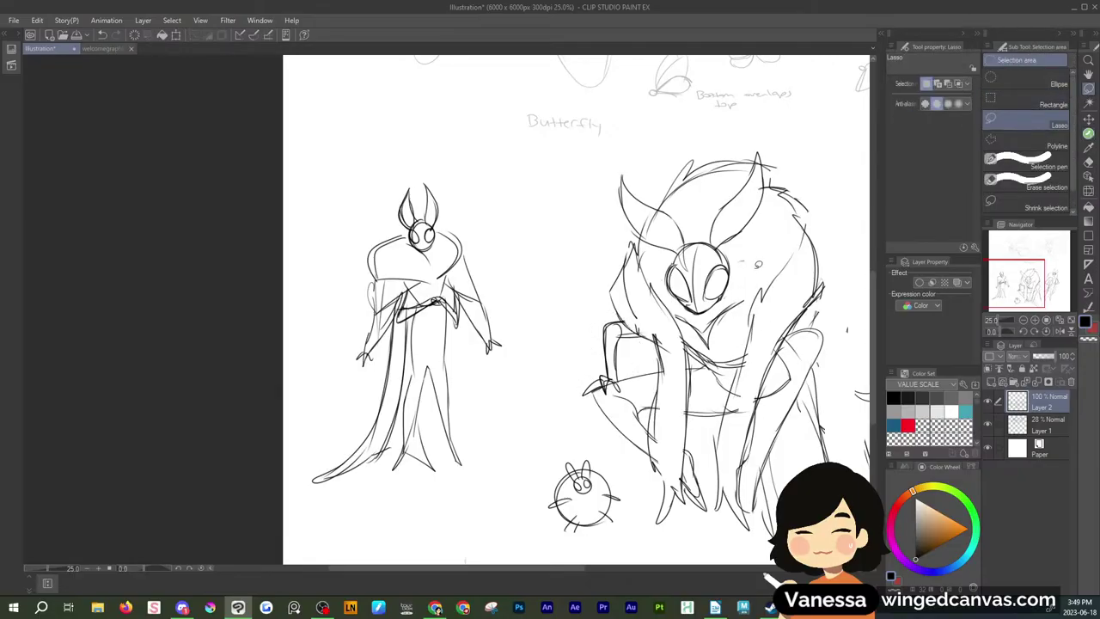
key(p)
drag(727, 307, 713, 344)
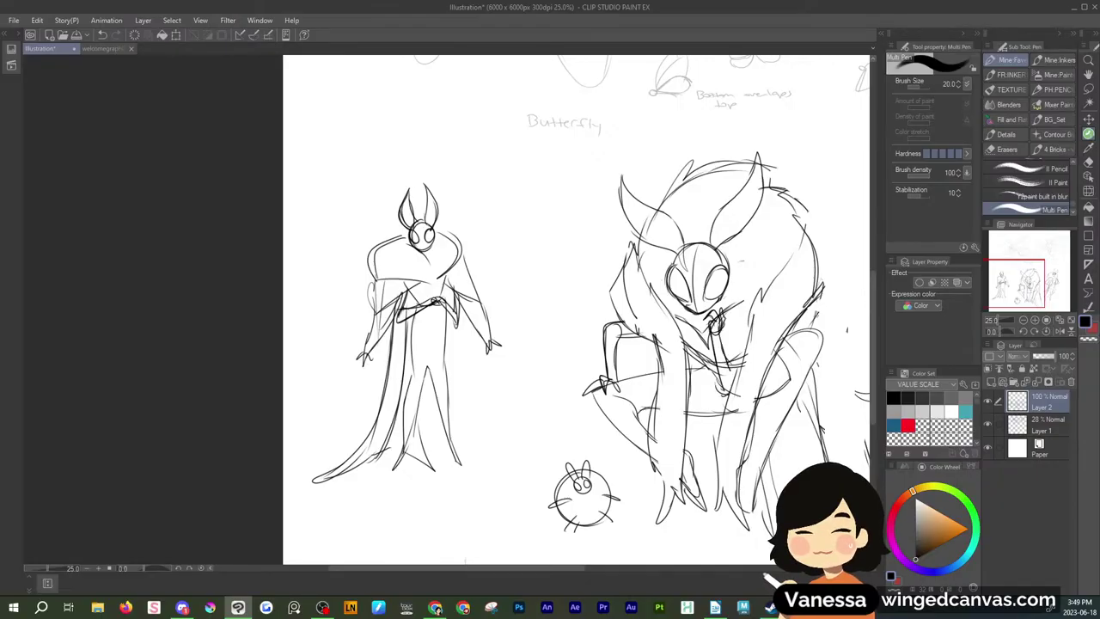
Sharpen the crouching moth's front hands with extra pointed claws and darker finger lines
drag(672, 488, 650, 527)
drag(663, 484, 647, 520)
drag(719, 480, 714, 511)
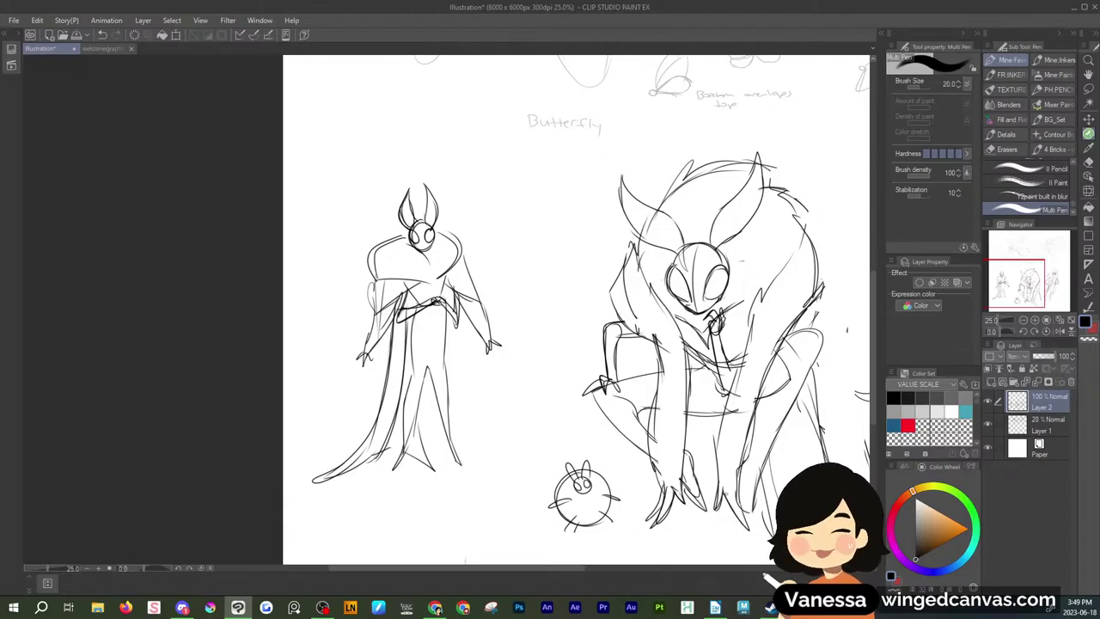
drag(722, 440, 723, 488)
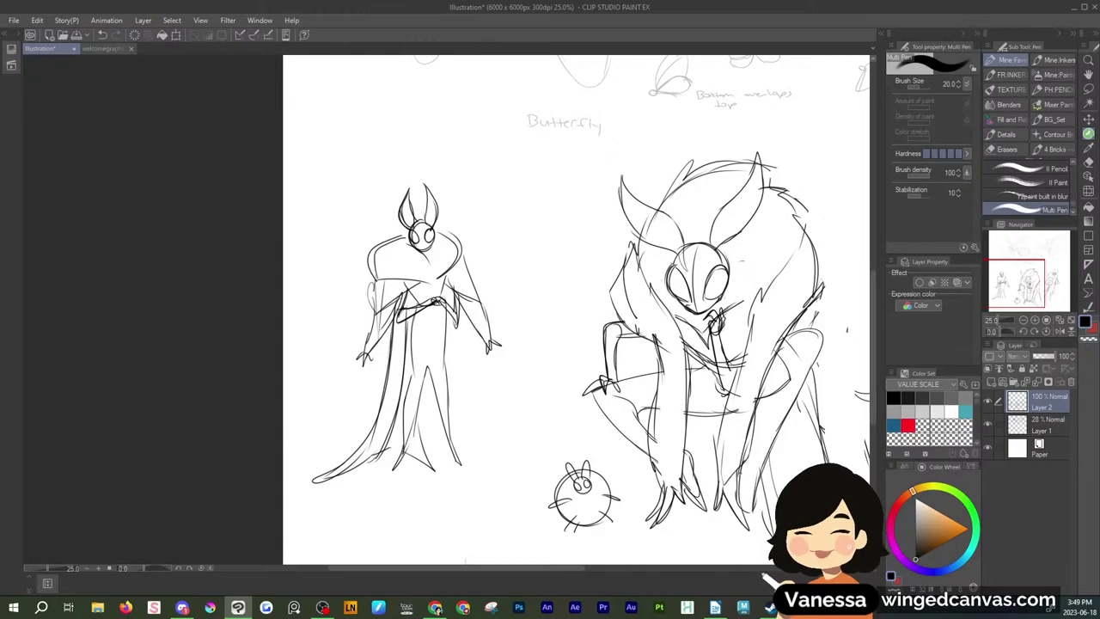
Add jagged fur strokes along the crouching moth's outer shoulder and back
drag(811, 297, 794, 319)
mouse_move(801, 251)
mouse_down()
mouse_move(763, 298)
mouse_move(818, 219)
mouse_move(816, 253)
mouse_up()
drag(825, 228, 811, 292)
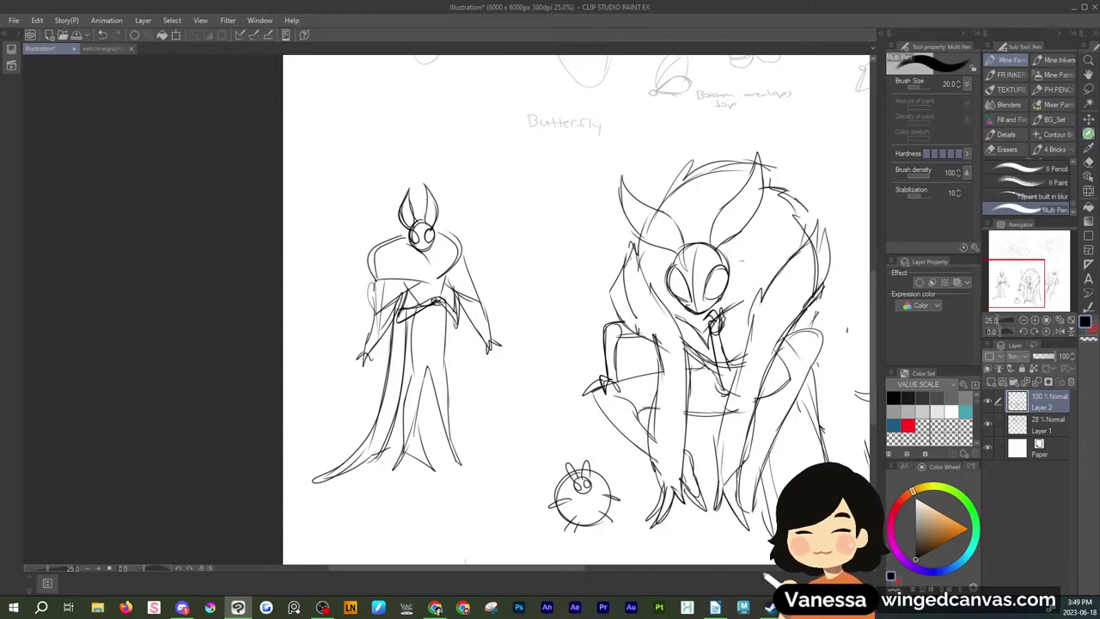
Add darker fur strokes along the outer and inner edges of the crouching moth's bent arm on the knee-resting side
drag(629, 251, 615, 286)
drag(611, 287, 639, 334)
drag(652, 287, 687, 349)
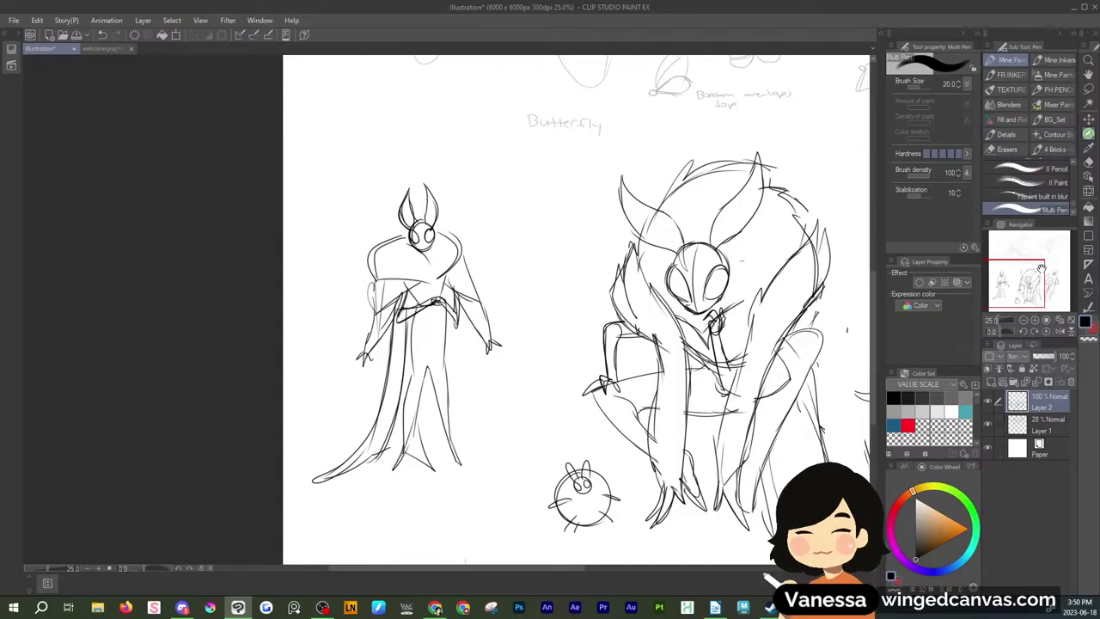
Lasso the crouching moth with the small round moth, scale them to 82% width and 77% height, and move them beside the caped moth
mouse_move(1050, 278)
mouse_down()
mouse_move(1042, 264)
mouse_move(1031, 286)
mouse_up()
click(1088, 90)
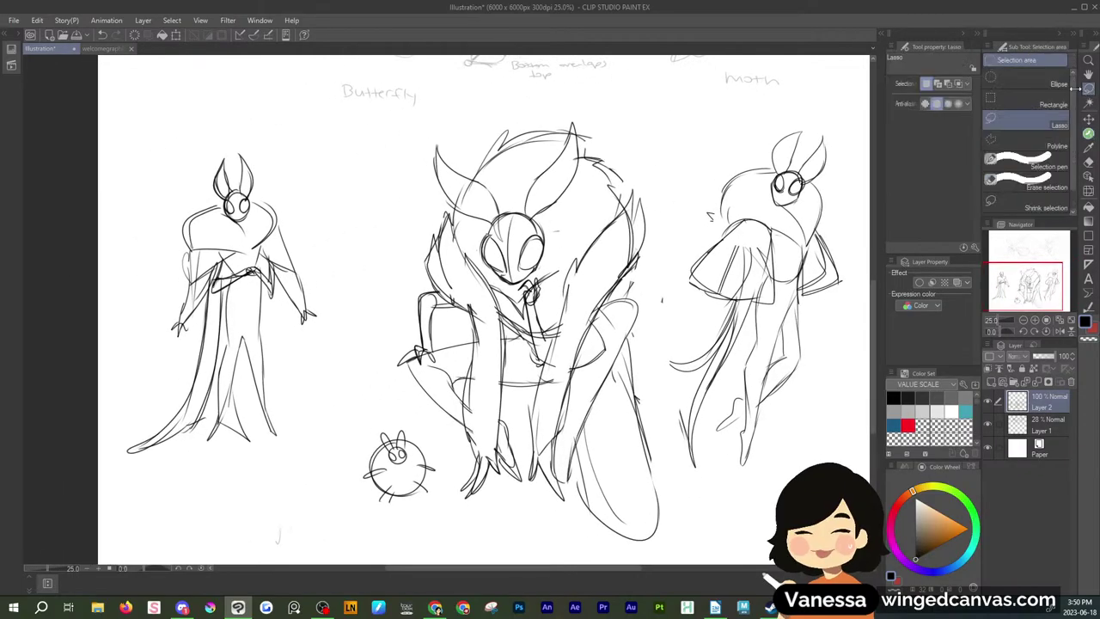
mouse_move(668, 215)
mouse_down()
mouse_move(565, 99)
mouse_move(410, 173)
mouse_move(325, 456)
mouse_move(608, 564)
mouse_move(673, 481)
mouse_move(661, 345)
mouse_up()
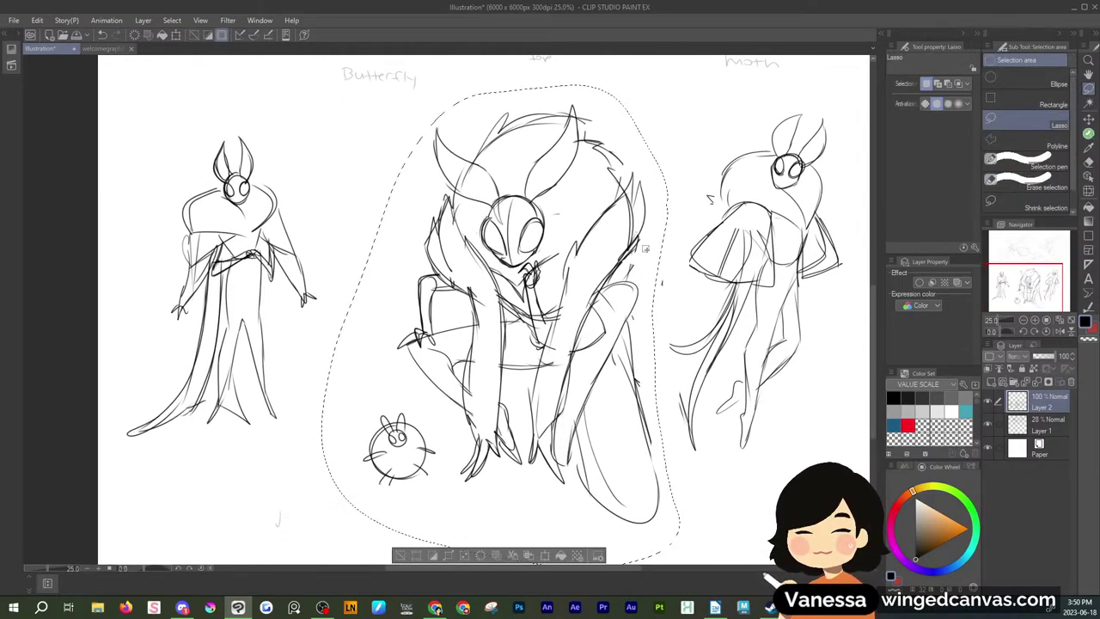
click(558, 555)
drag(572, 284, 493, 298)
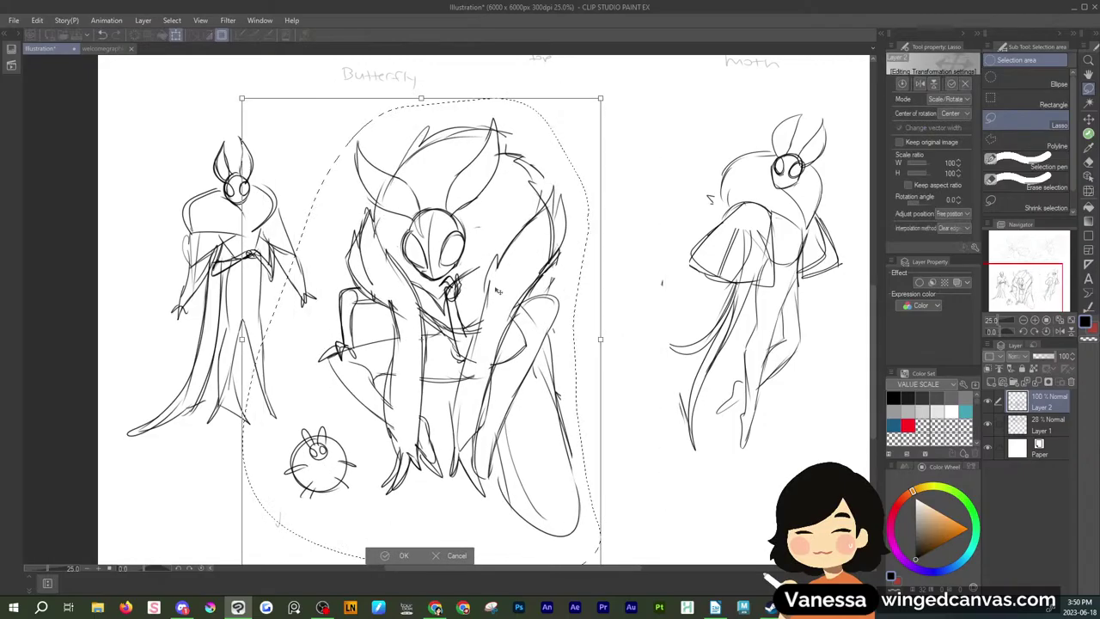
drag(601, 97, 539, 212)
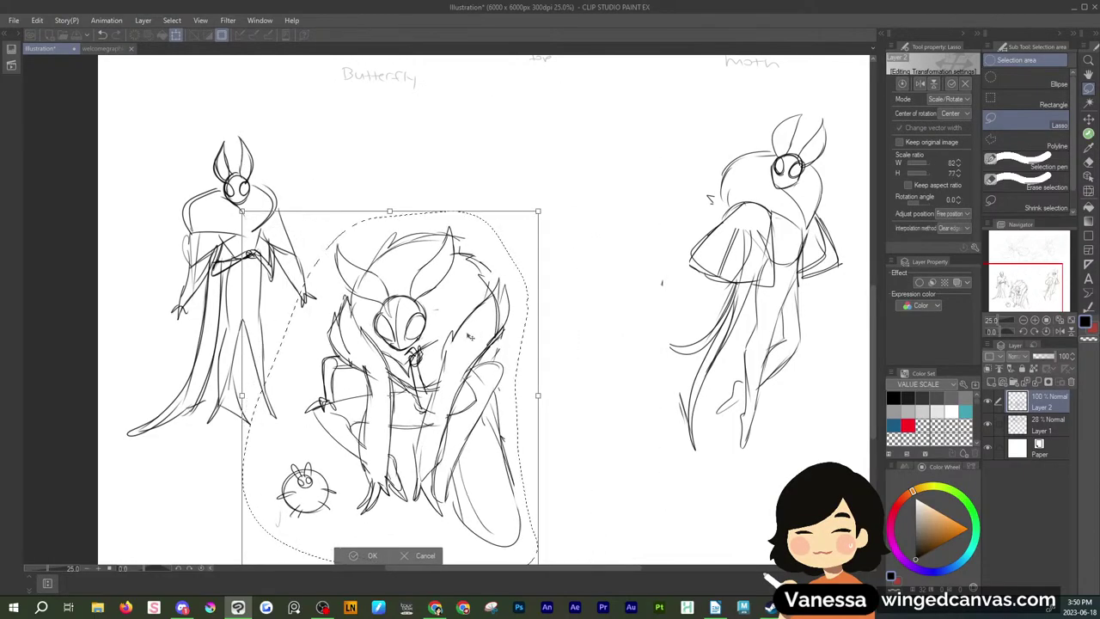
drag(462, 380, 461, 291)
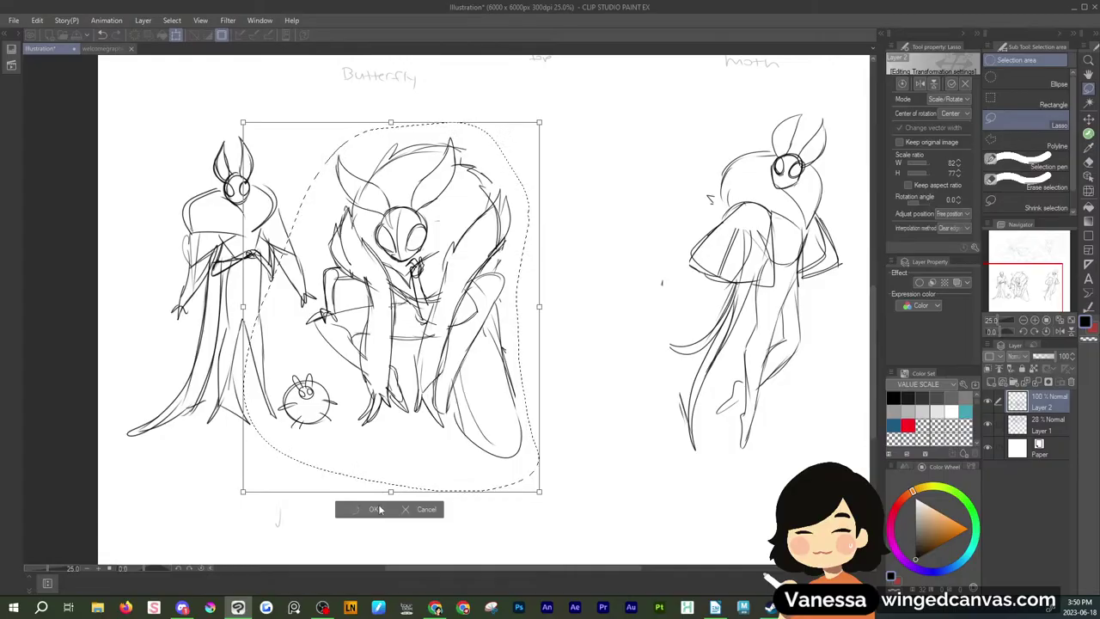
key(Return)
Lasso the dancer-like moth, move it close beside the crouching moth and make it slightly shorter
mouse_move(841, 172)
mouse_down()
mouse_move(843, 157)
mouse_move(649, 380)
mouse_move(846, 176)
mouse_up()
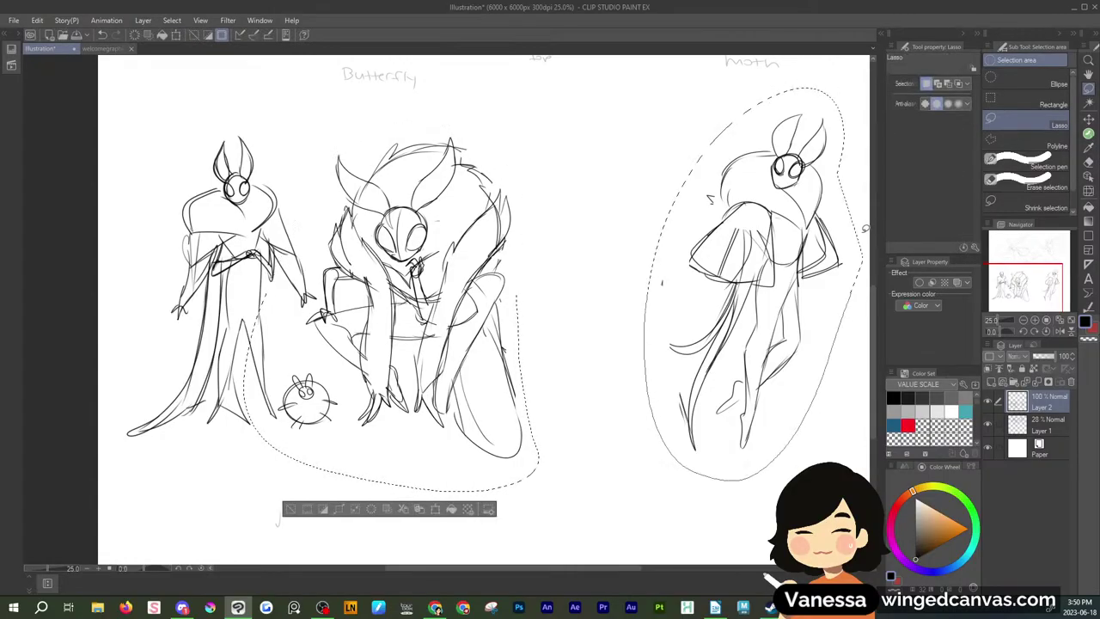
key(ctrl+t)
drag(820, 257, 659, 262)
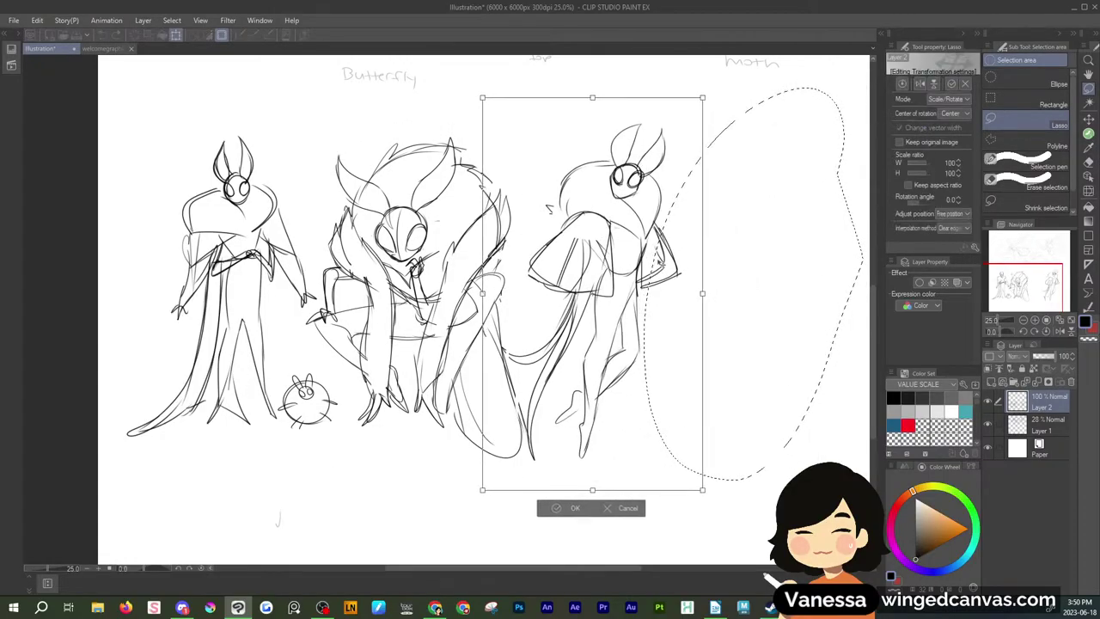
drag(702, 98, 710, 130)
drag(675, 225, 680, 211)
click(586, 494)
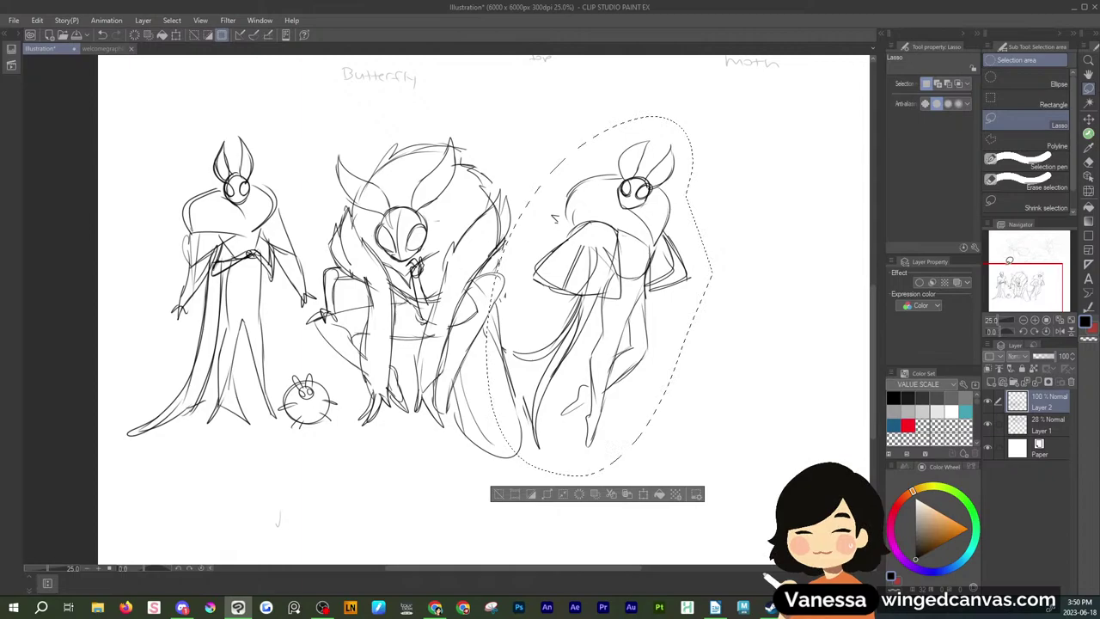
Clear the selection and draw a new front-facing moth head with large eyes and curved antennae in the space beyond the dancer-like moth
drag(1011, 281, 1020, 281)
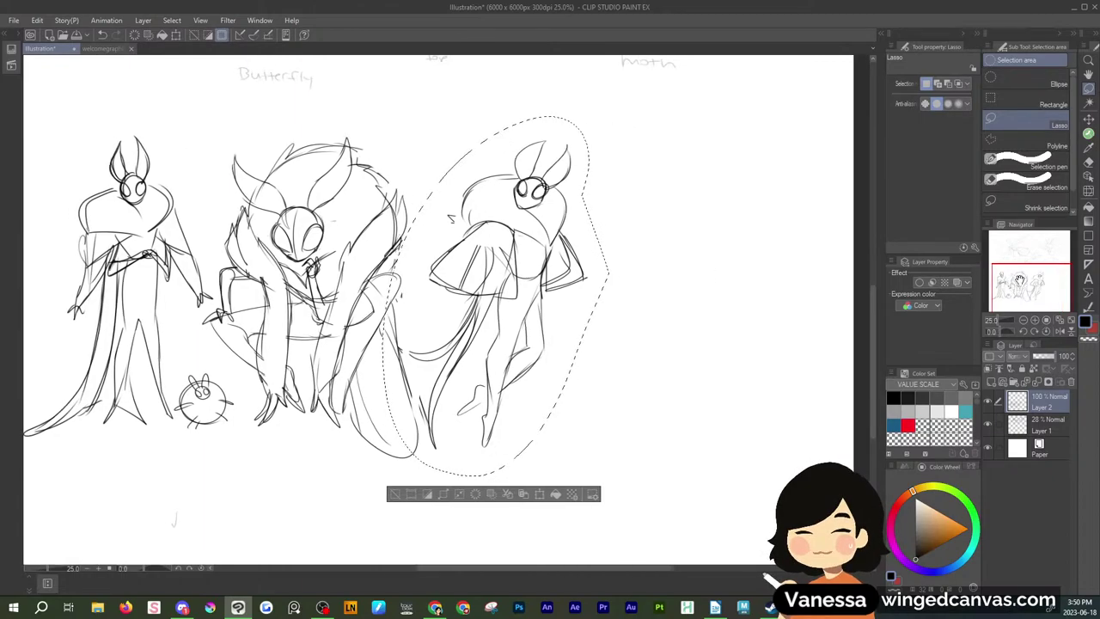
click(790, 233)
click(1089, 134)
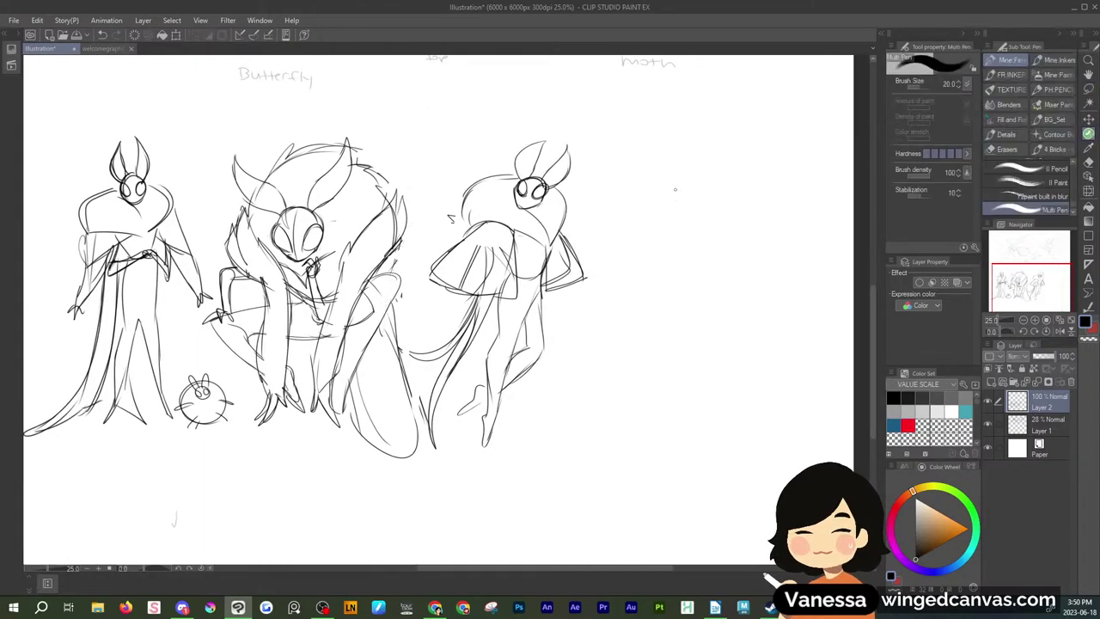
mouse_move(663, 191)
mouse_down()
mouse_move(696, 201)
mouse_move(662, 206)
mouse_move(688, 230)
mouse_move(692, 184)
mouse_move(658, 155)
mouse_up()
drag(686, 177, 689, 160)
key(ctrl+z)
key(ctrl+z)
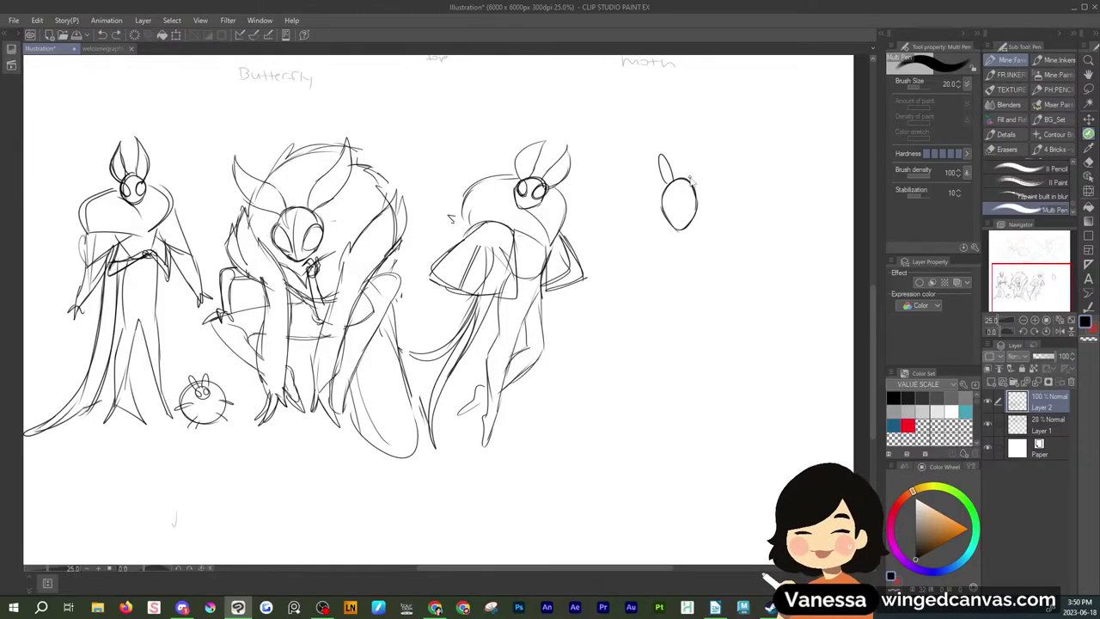
mouse_move(669, 221)
mouse_down()
mouse_move(642, 192)
mouse_move(666, 142)
mouse_move(658, 216)
mouse_up()
drag(666, 143, 658, 202)
mouse_move(691, 140)
mouse_down()
mouse_move(708, 191)
mouse_move(694, 222)
mouse_move(670, 214)
mouse_move(696, 191)
mouse_move(683, 254)
mouse_move(729, 211)
mouse_up()
Scale the new moth head to 107% width and 87% height, move it beside the dancer-like moth, and touch up its antenna and chin
click(1088, 88)
click(726, 274)
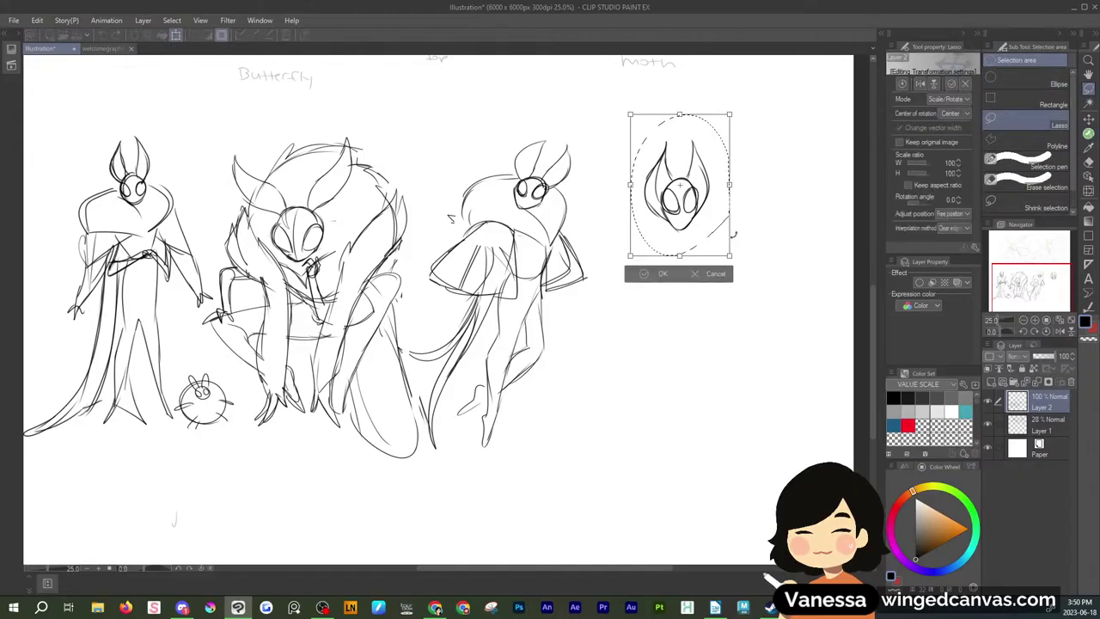
drag(730, 255, 736, 237)
drag(727, 218, 683, 232)
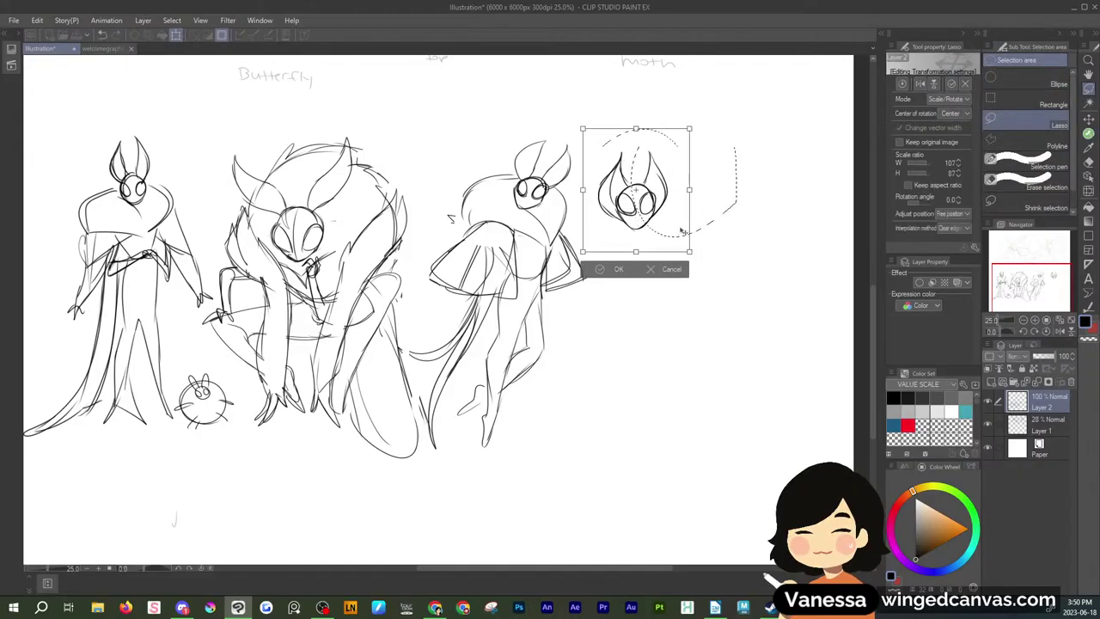
click(628, 268)
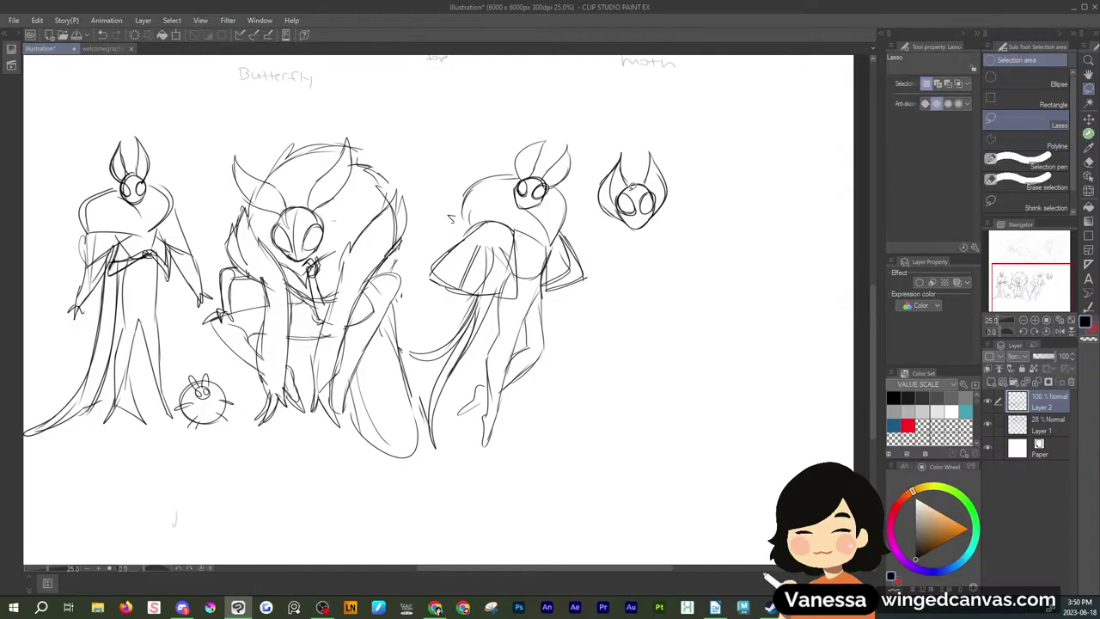
mouse_move(632, 187)
mouse_down()
mouse_move(626, 175)
mouse_move(653, 198)
mouse_move(650, 151)
mouse_up()
click(845, 133)
key(p)
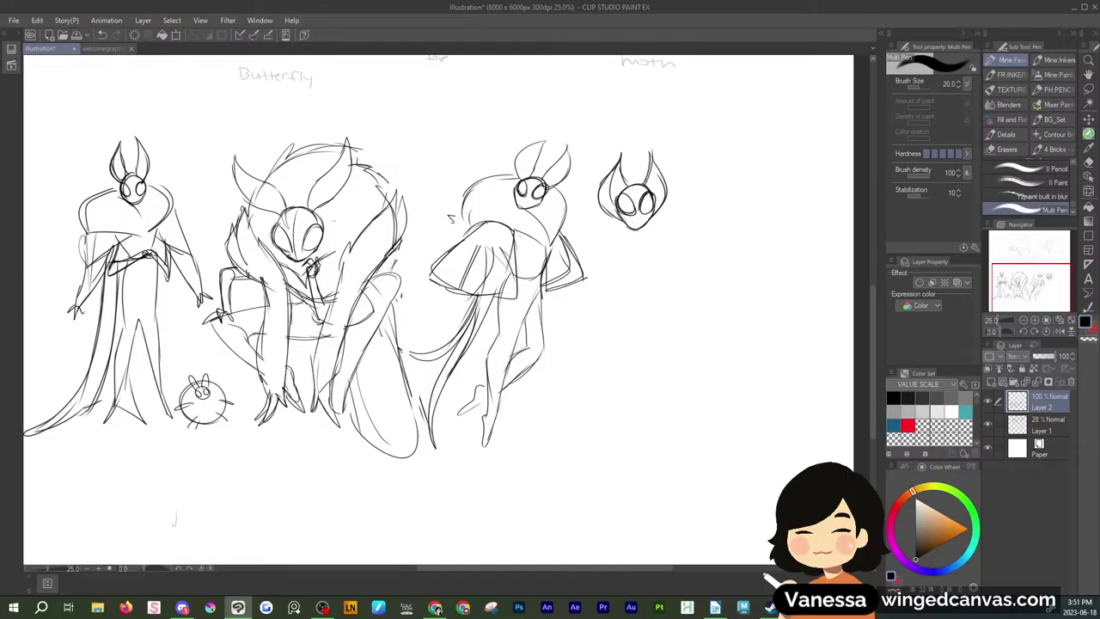
drag(625, 220, 642, 228)
Draw a second moth head in profile with a large eye, pointed face and swept-back antennae beside the front-facing head
mouse_move(724, 182)
mouse_down()
mouse_move(753, 181)
mouse_move(715, 205)
mouse_move(749, 203)
mouse_move(718, 185)
mouse_move(750, 191)
mouse_move(741, 167)
mouse_move(753, 171)
mouse_move(717, 211)
mouse_up()
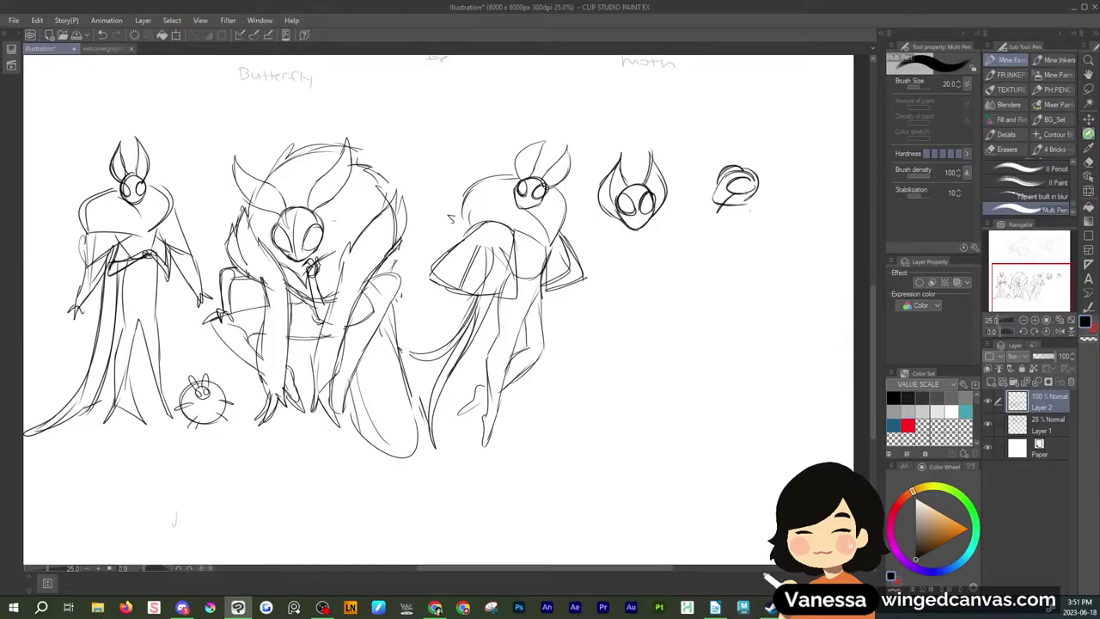
mouse_move(763, 184)
mouse_down()
mouse_move(809, 158)
mouse_move(781, 193)
mouse_move(751, 208)
mouse_up()
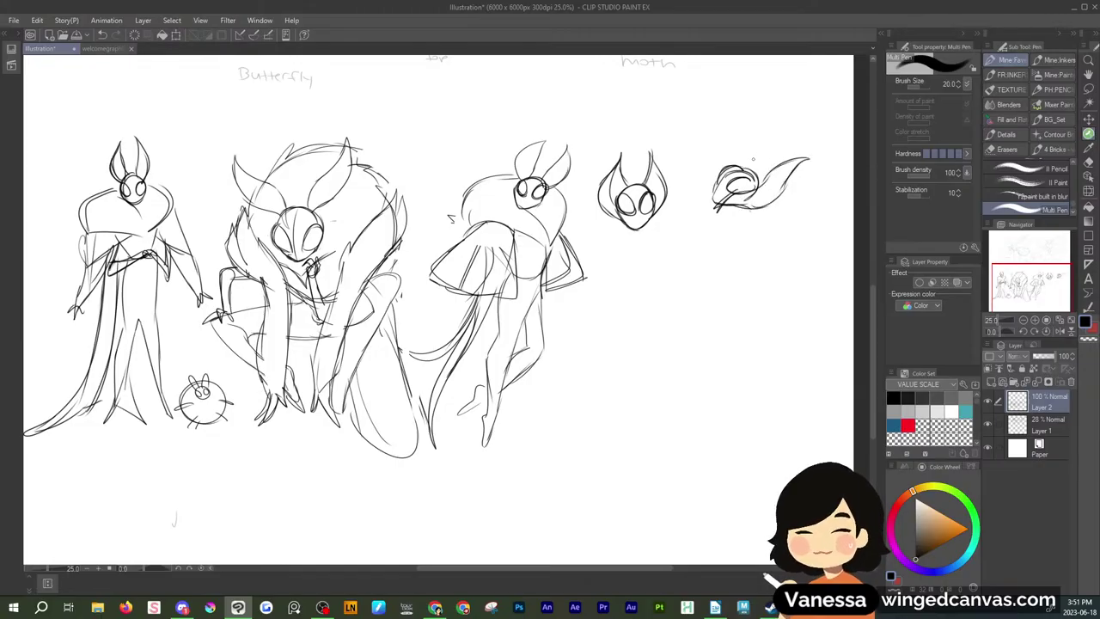
mouse_move(741, 164)
mouse_down()
mouse_move(775, 140)
mouse_move(761, 177)
mouse_move(702, 201)
mouse_move(778, 200)
mouse_up()
drag(783, 175, 780, 178)
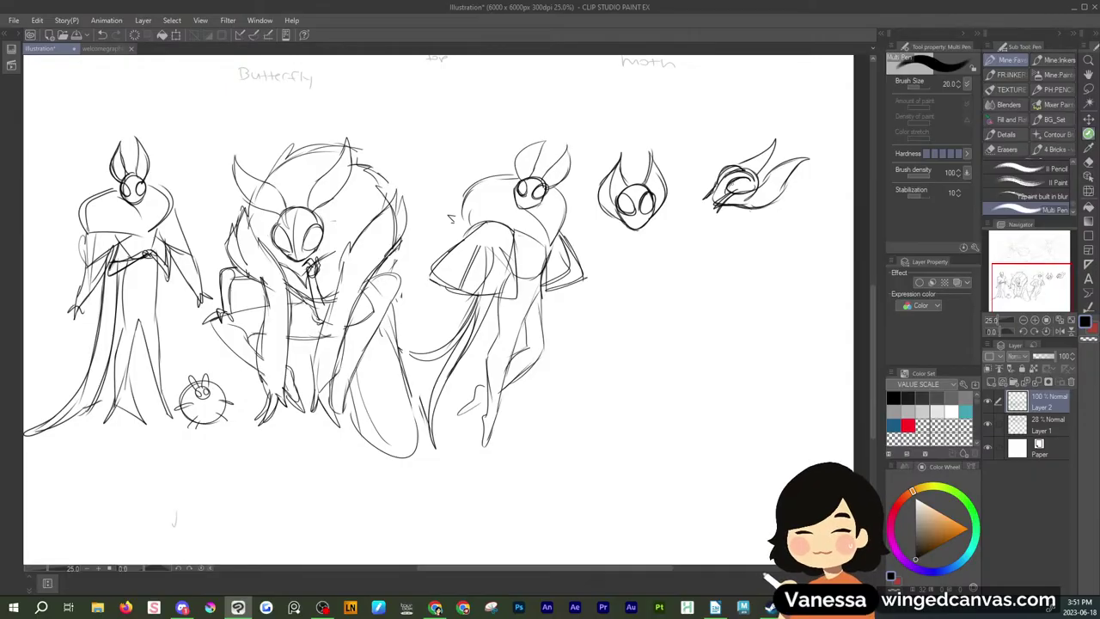
click(725, 210)
Draw the profile moth's rounded collar and back with long narrow wings hanging down behind it
mouse_move(711, 209)
mouse_down()
mouse_move(749, 209)
mouse_move(675, 232)
mouse_move(682, 261)
mouse_move(714, 230)
mouse_move(761, 257)
mouse_move(767, 199)
mouse_move(807, 204)
mouse_up()
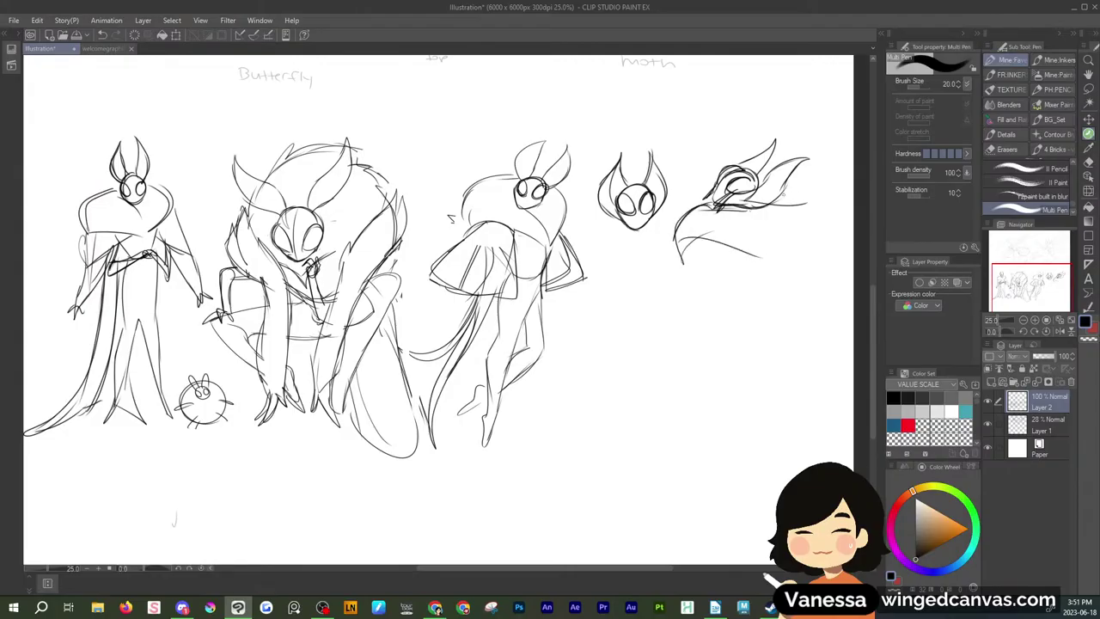
mouse_move(734, 249)
mouse_down()
mouse_move(767, 307)
mouse_move(768, 421)
mouse_up()
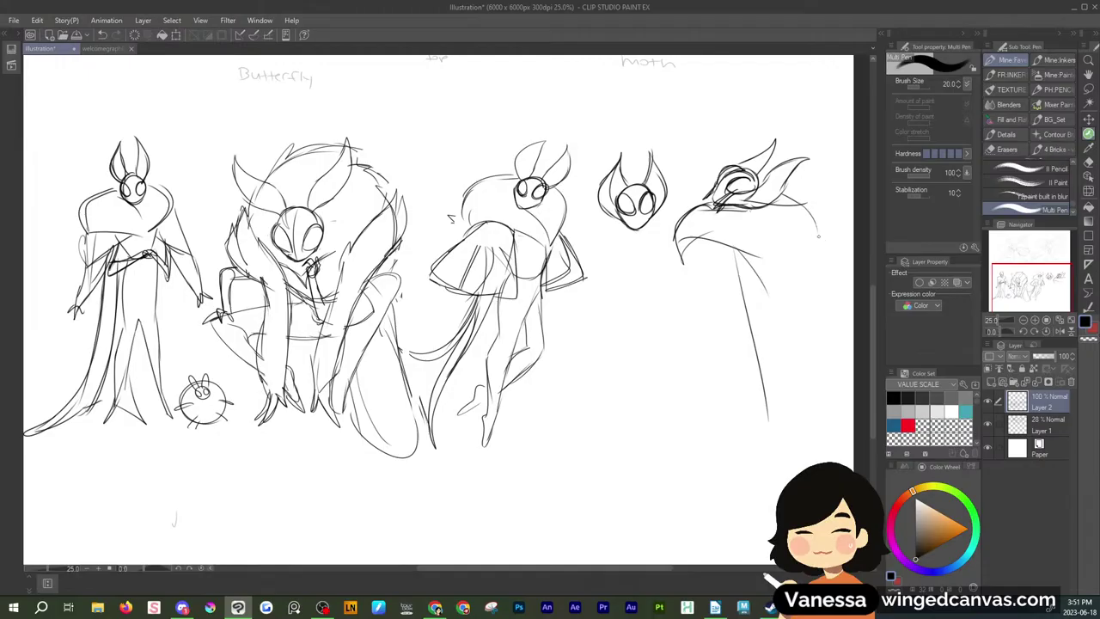
mouse_move(742, 251)
mouse_down()
mouse_move(799, 335)
mouse_move(818, 222)
mouse_move(776, 457)
mouse_up()
drag(795, 322, 836, 465)
drag(778, 394, 785, 487)
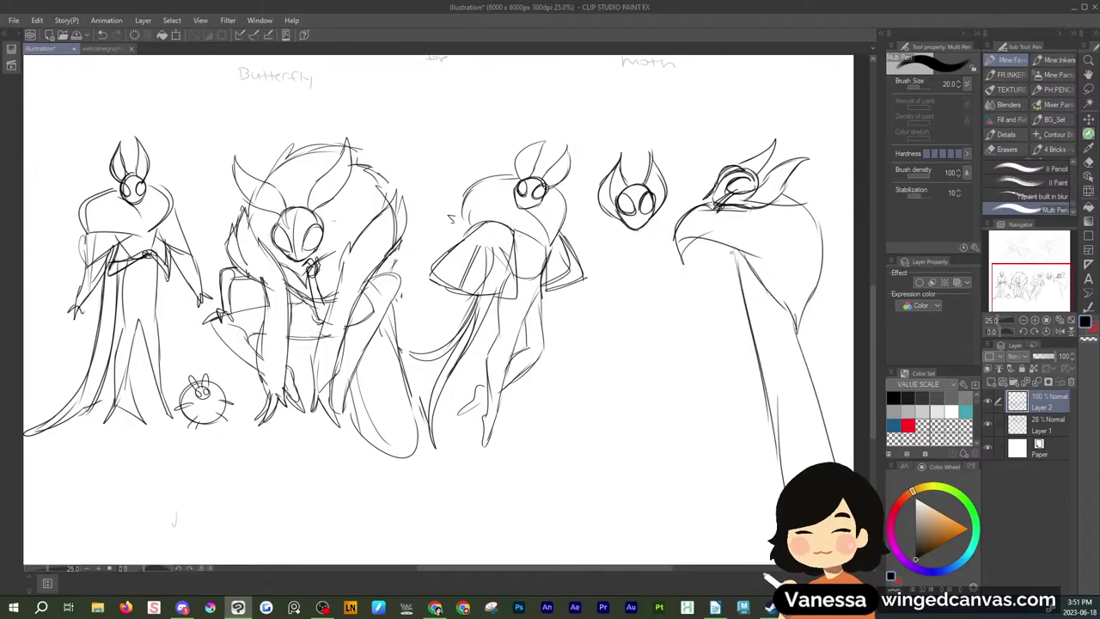
Draw the profile moth's arm stretched forward under the front-facing head, plus its narrow waist and hips
drag(734, 251, 683, 242)
mouse_move(610, 247)
mouse_down()
mouse_move(711, 239)
mouse_move(620, 273)
mouse_move(637, 279)
mouse_move(686, 256)
mouse_move(723, 261)
mouse_up()
mouse_move(655, 222)
mouse_down()
mouse_move(670, 244)
mouse_move(691, 216)
mouse_move(727, 247)
mouse_up()
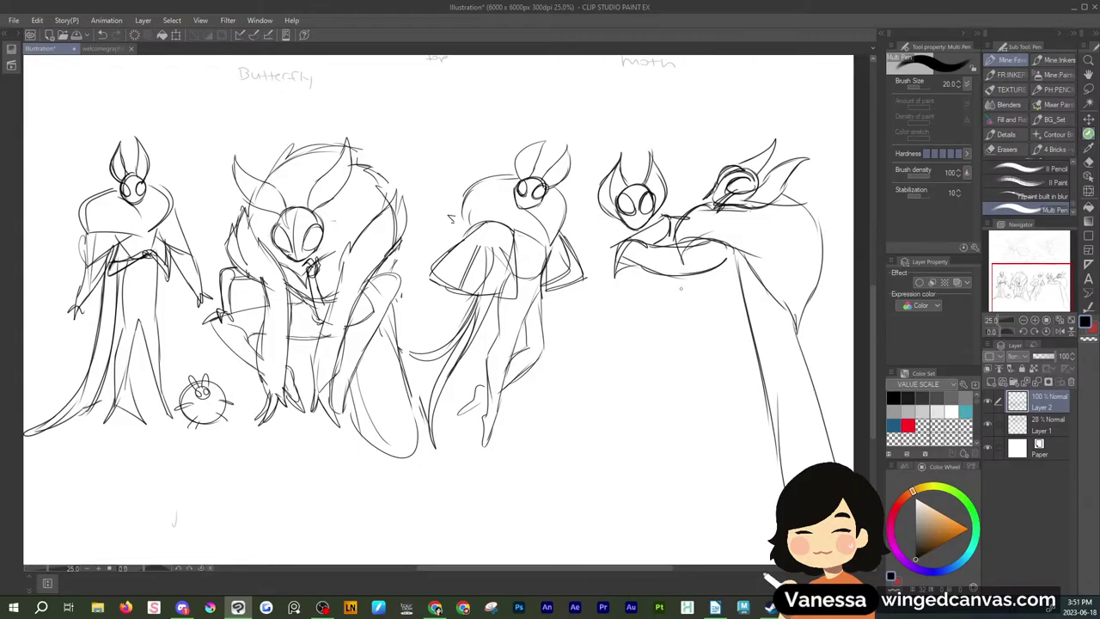
mouse_move(678, 276)
mouse_down()
mouse_move(687, 330)
mouse_move(731, 299)
mouse_up()
drag(683, 326, 727, 337)
drag(729, 301, 735, 333)
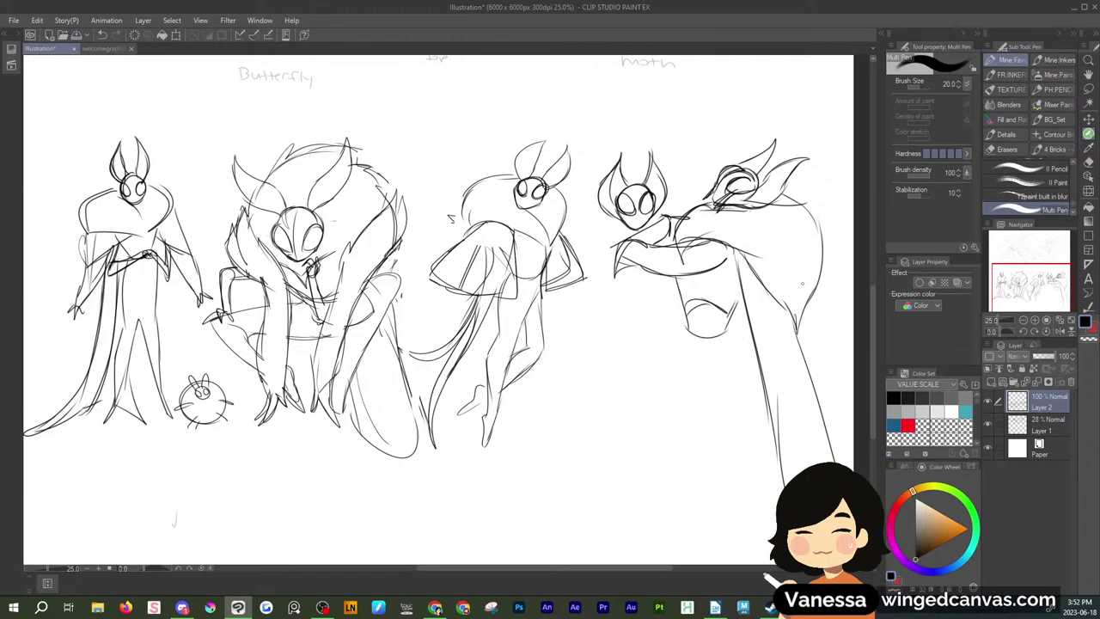
Draw two long slender legs with pointed feet below the profile moth's hips
drag(686, 309, 678, 392)
mouse_move(675, 330)
mouse_down()
mouse_move(685, 452)
mouse_move(717, 554)
mouse_move(702, 397)
mouse_move(716, 359)
mouse_move(726, 363)
mouse_move(692, 310)
mouse_move(740, 379)
mouse_up()
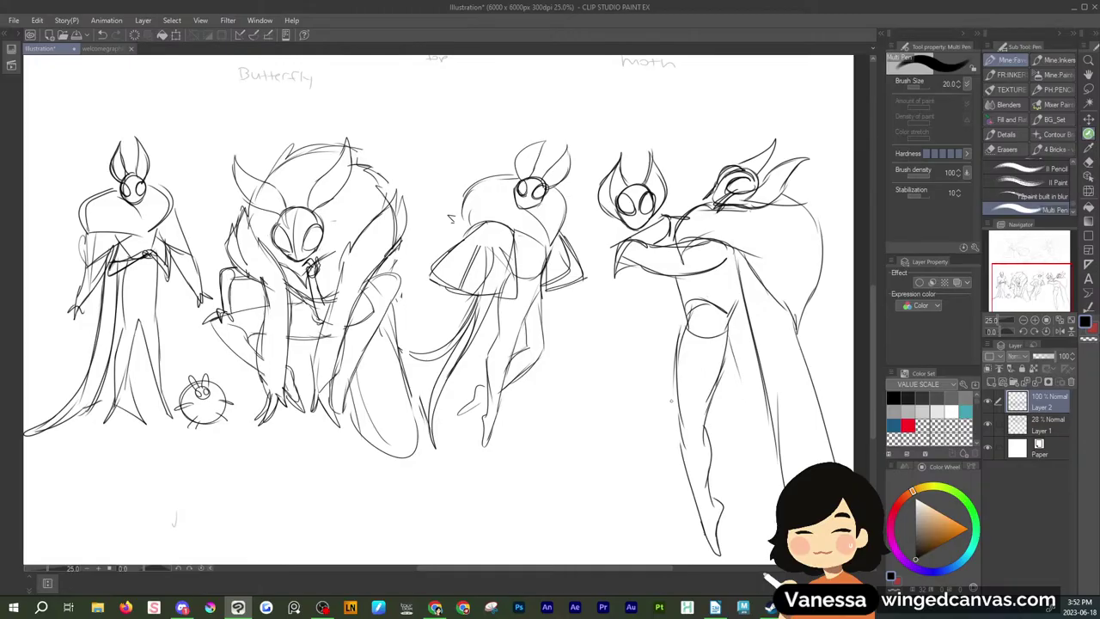
mouse_move(674, 336)
mouse_down()
mouse_move(657, 536)
mouse_move(675, 504)
mouse_up()
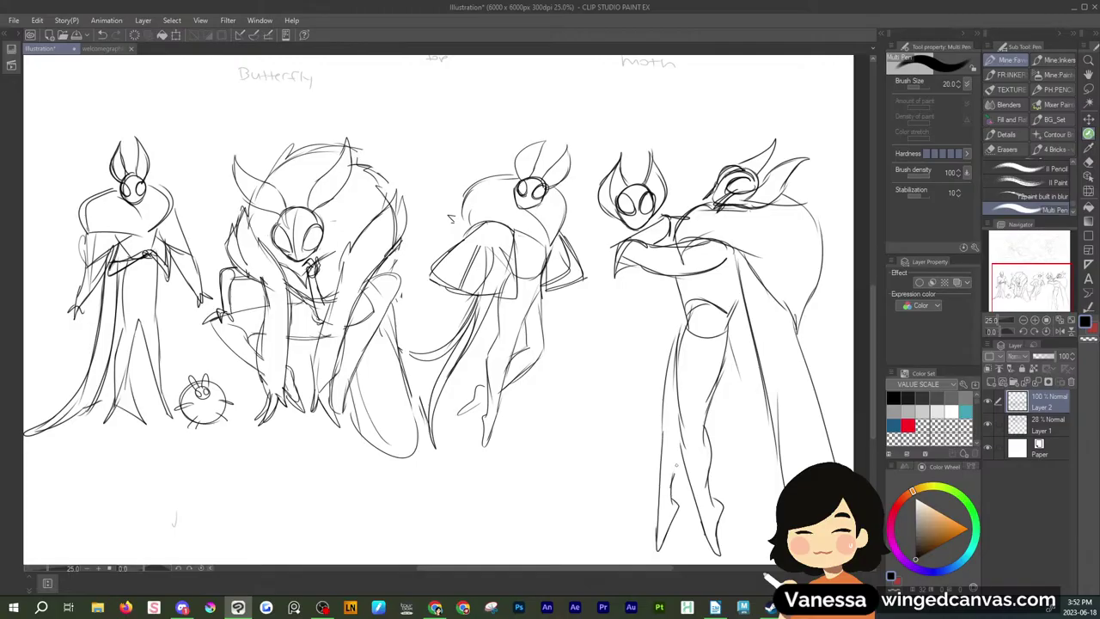
drag(676, 464, 678, 439)
drag(670, 388, 687, 325)
drag(722, 375, 732, 321)
mouse_move(705, 283)
mouse_down()
mouse_move(677, 320)
mouse_move(667, 288)
mouse_move(644, 344)
mouse_up()
key(ctrl+z)
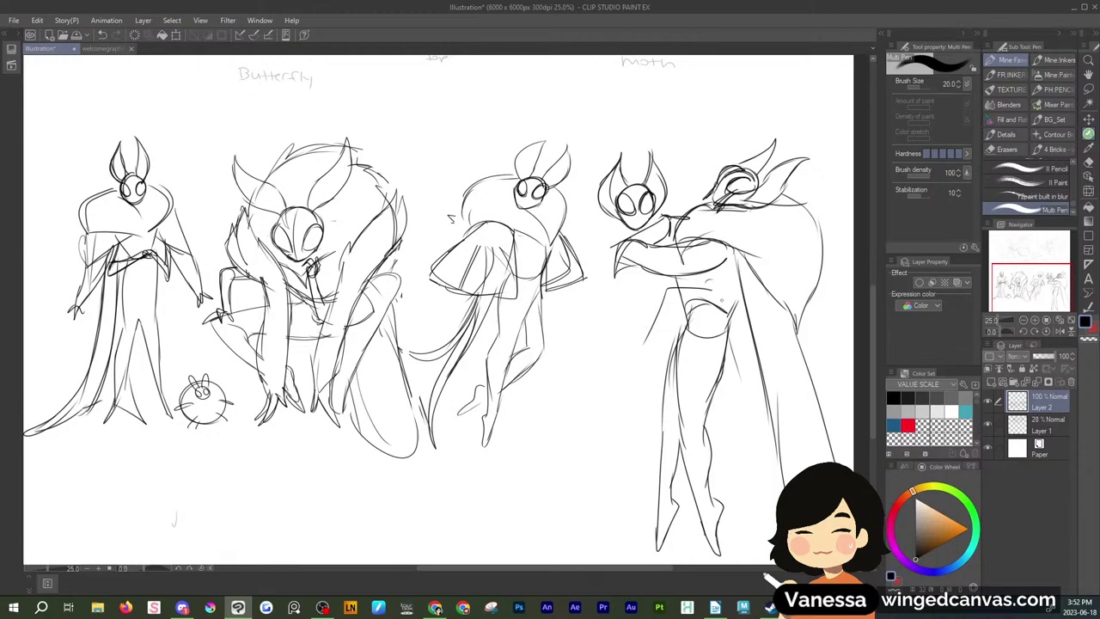
key(ctrl+z)
Draw a small second pair of arms at the profile moth's waist, with bent elbows and raised clawed hands
drag(644, 292, 653, 303)
mouse_move(655, 302)
mouse_down()
mouse_move(663, 293)
mouse_move(662, 353)
mouse_move(679, 364)
mouse_move(722, 279)
mouse_move(698, 301)
mouse_move(707, 328)
mouse_move(704, 315)
mouse_move(693, 337)
mouse_up()
drag(744, 286, 727, 325)
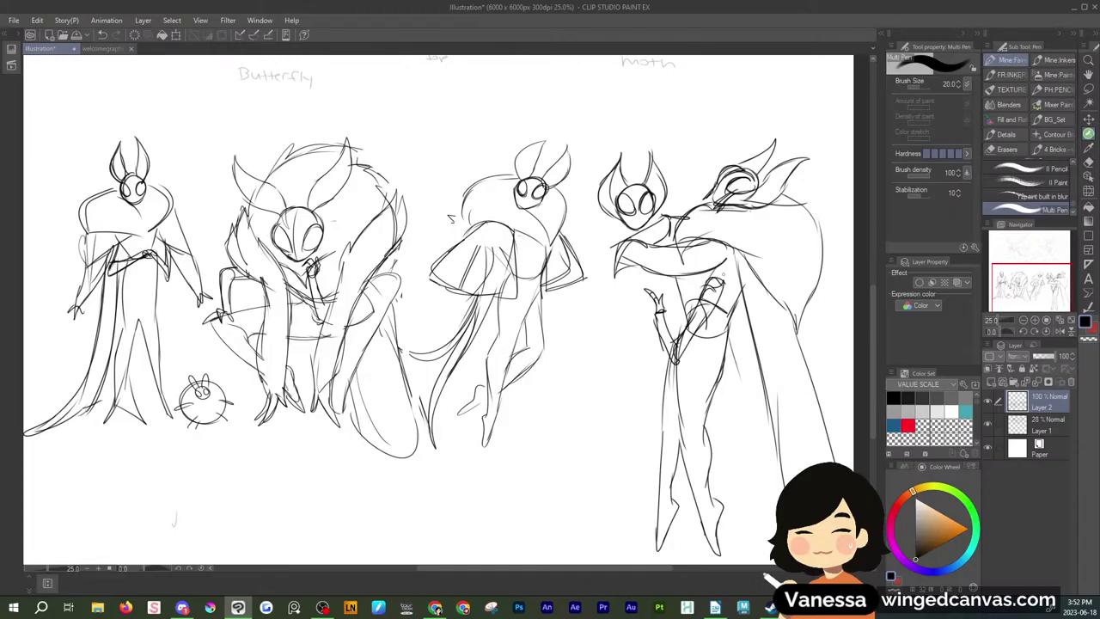
drag(745, 308, 740, 346)
drag(666, 290, 670, 325)
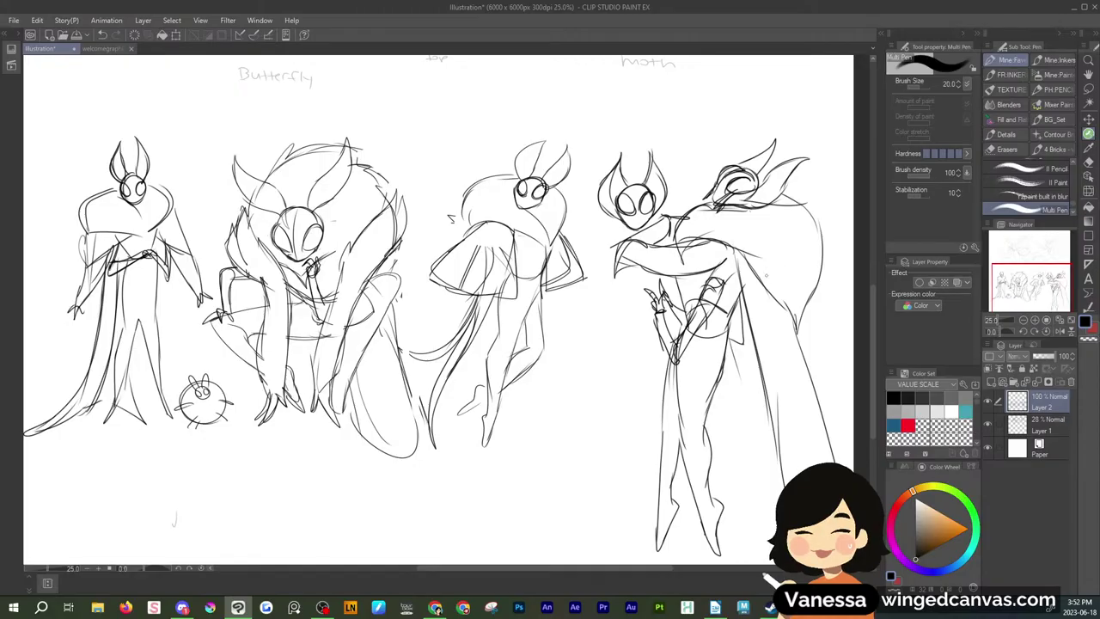
Lasso the stray line between the profile moth's hip and wing, delete it and clear the selection
key(m)
drag(748, 299, 747, 359)
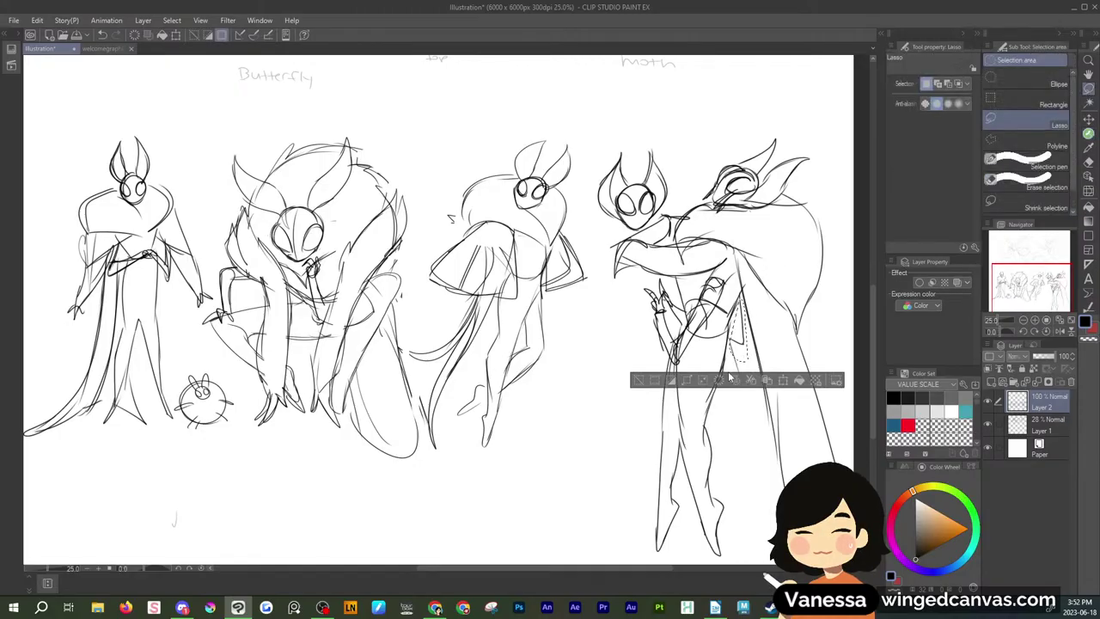
click(723, 380)
click(788, 293)
Add short strokes to the elbow and upper part of the profile moth's small arms and to its outstretched arm
click(1089, 134)
mouse_move(693, 323)
mouse_down()
mouse_move(666, 340)
mouse_move(661, 387)
mouse_move(671, 386)
mouse_up()
drag(705, 309, 685, 359)
mouse_move(716, 290)
mouse_down()
mouse_move(703, 326)
mouse_move(694, 311)
mouse_up()
mouse_move(727, 268)
mouse_down()
mouse_move(697, 294)
mouse_move(701, 324)
mouse_up()
drag(696, 237, 667, 248)
drag(689, 246, 666, 263)
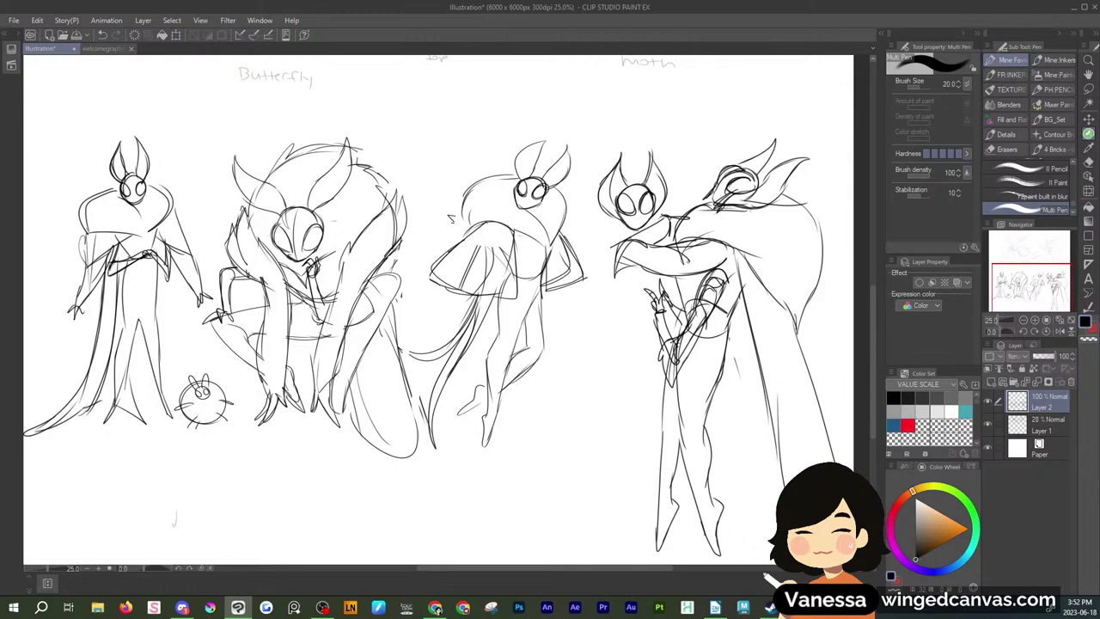
Draw ragged fur strokes around the profile moth's shoulder and down its side to the small arms
drag(732, 225, 682, 237)
mouse_move(746, 229)
mouse_down()
mouse_move(679, 270)
mouse_move(716, 266)
mouse_move(710, 276)
mouse_up()
mouse_move(745, 253)
mouse_down()
mouse_move(719, 303)
mouse_move(697, 312)
mouse_up()
drag(730, 282, 700, 314)
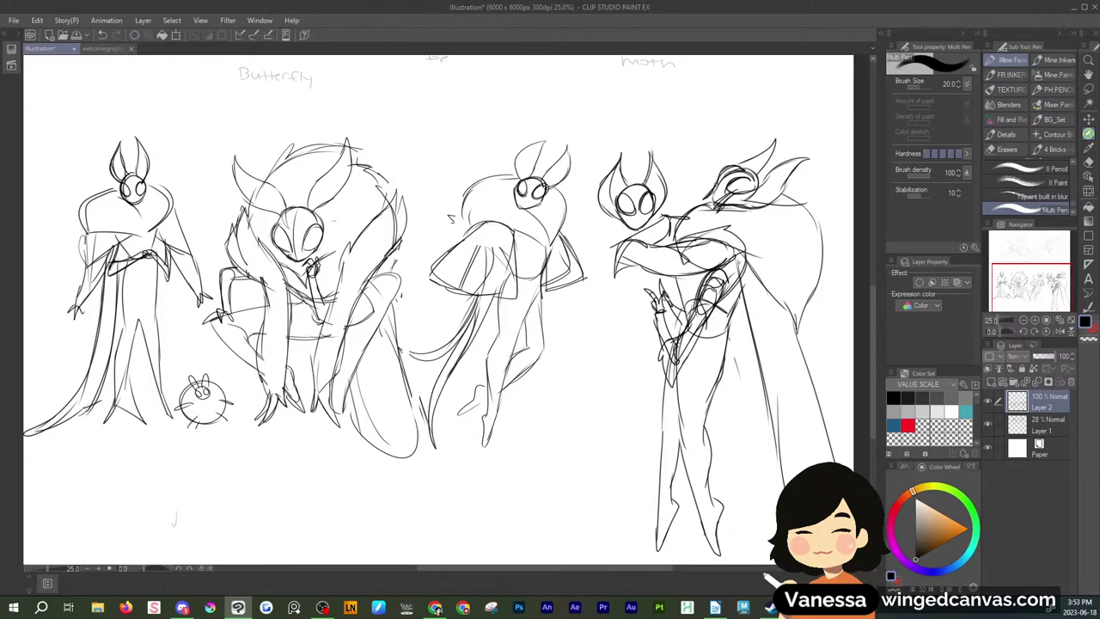
Lasso and delete the overlapping lines inside the profile moth's small upper arm and shoulder, and return to the pen
click(1089, 89)
drag(734, 269, 721, 305)
click(702, 328)
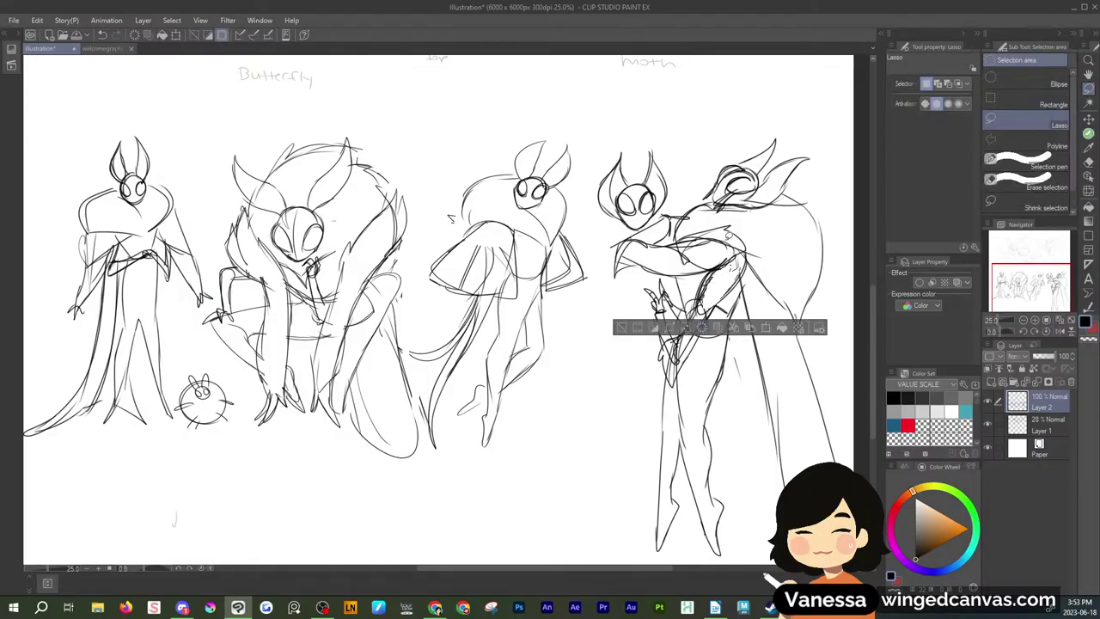
drag(729, 235, 735, 249)
click(686, 279)
click(786, 212)
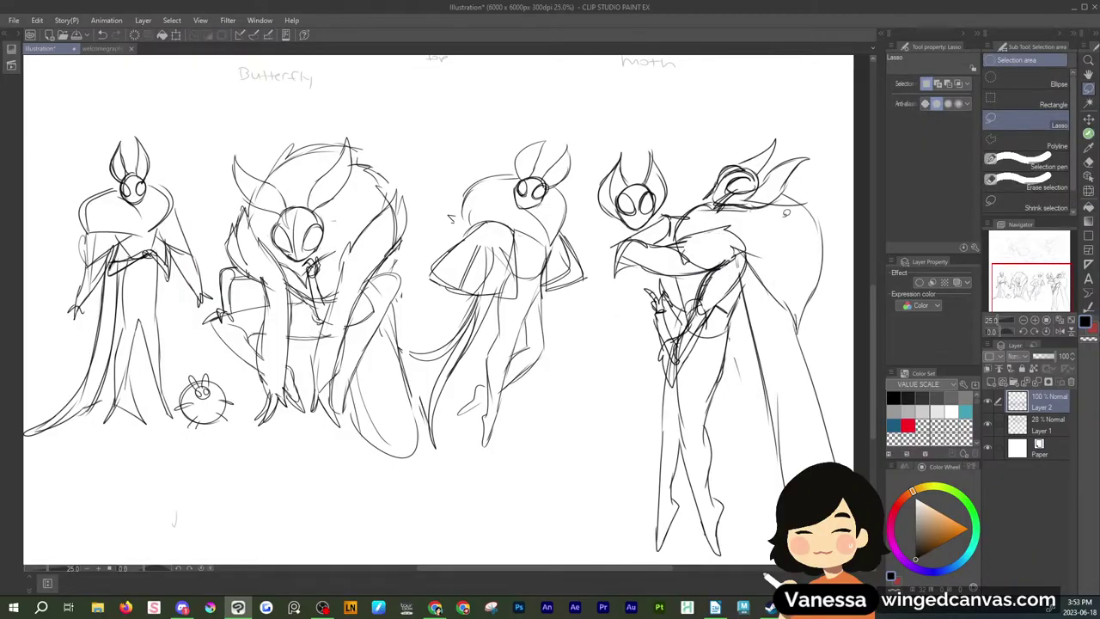
key(p)
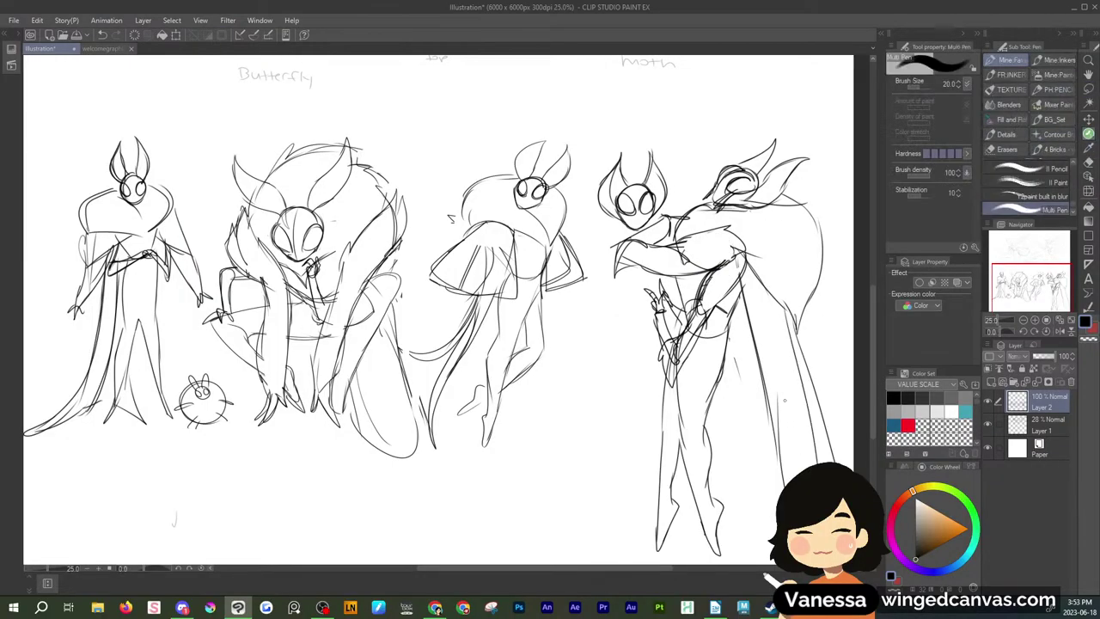
Draw a long curved line down the profile moth's hanging wing and a short stroke beside its hip
mouse_move(771, 294)
mouse_down()
mouse_move(814, 419)
mouse_move(784, 487)
mouse_up()
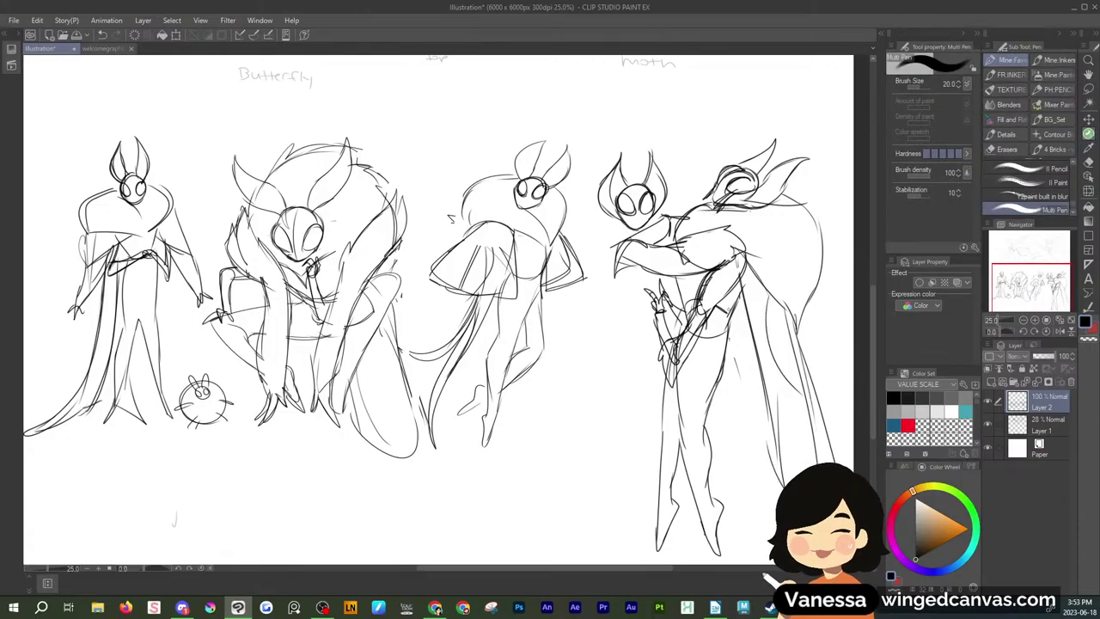
drag(729, 309, 727, 334)
click(1088, 88)
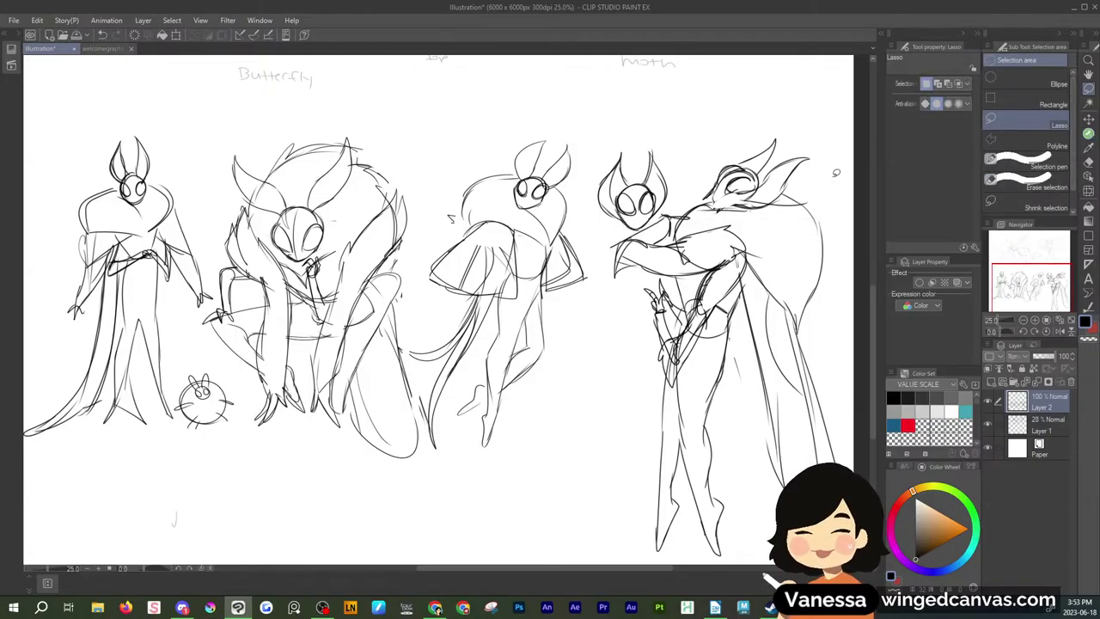
key(p)
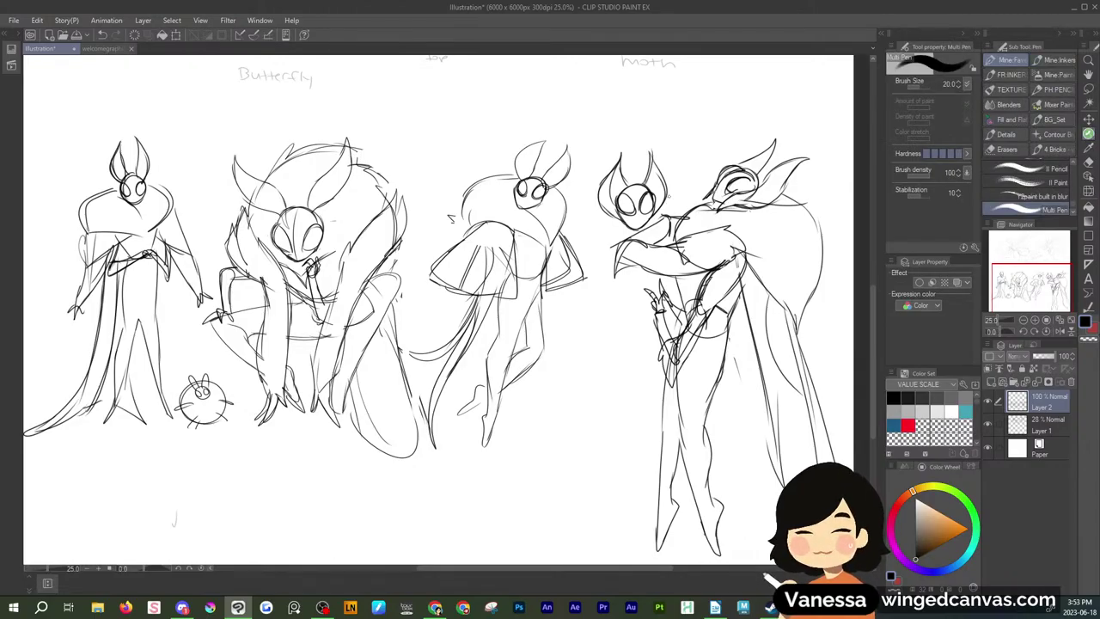
Lasso the separate front-facing moth head and move it slightly away from the profile moth's outstretched arm, then return to the pen
key(m)
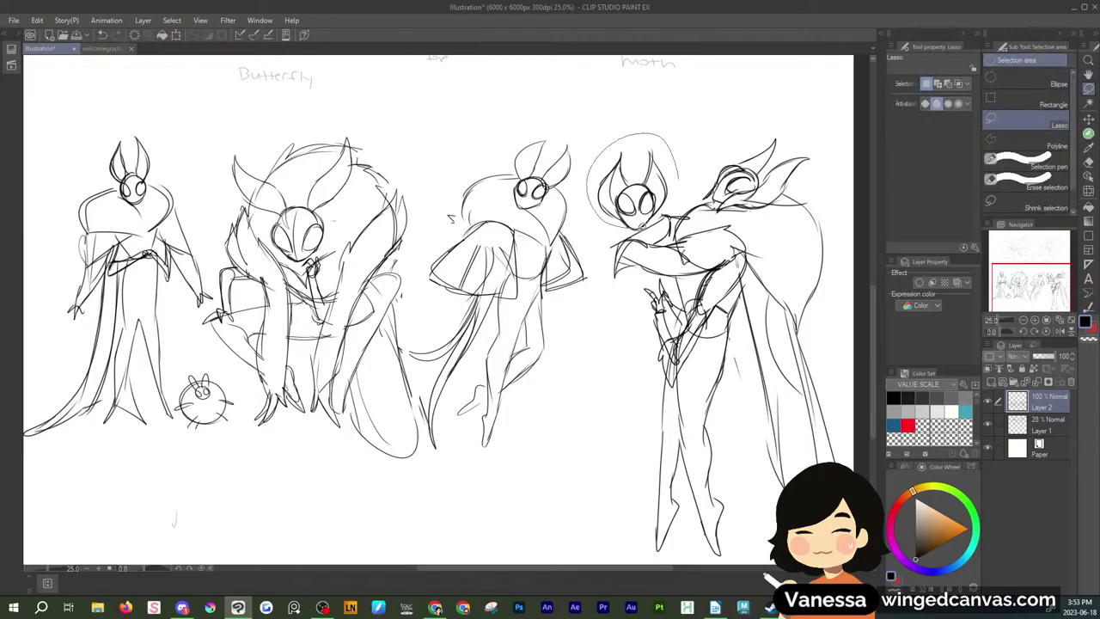
mouse_move(680, 190)
mouse_down()
mouse_move(658, 134)
mouse_move(600, 211)
mouse_move(619, 225)
mouse_move(652, 180)
mouse_up()
click(680, 251)
key(Return)
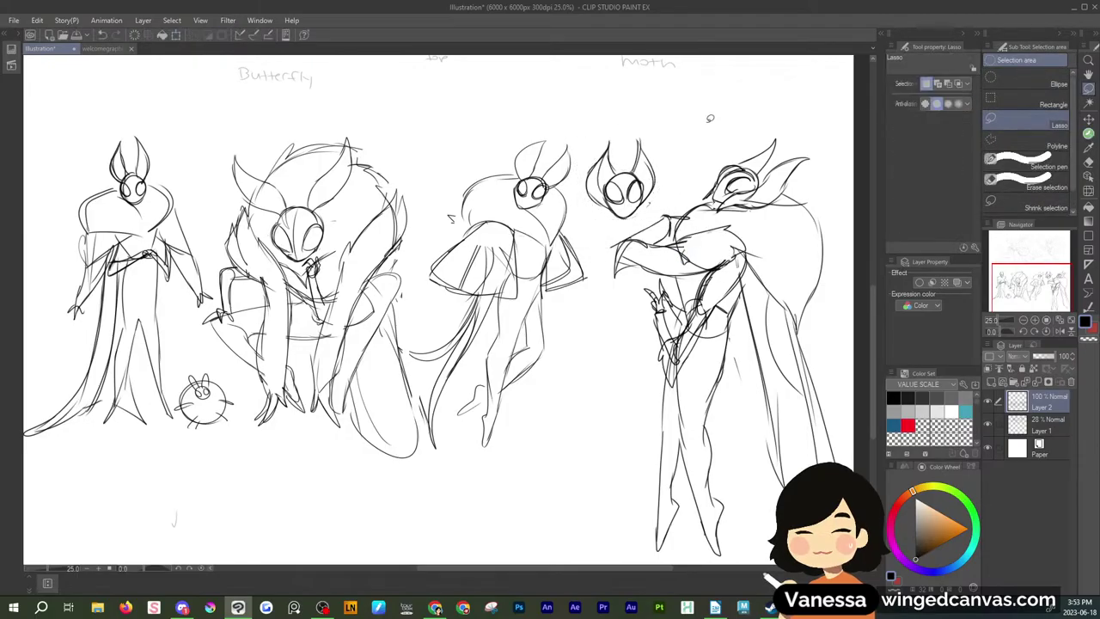
click(1087, 133)
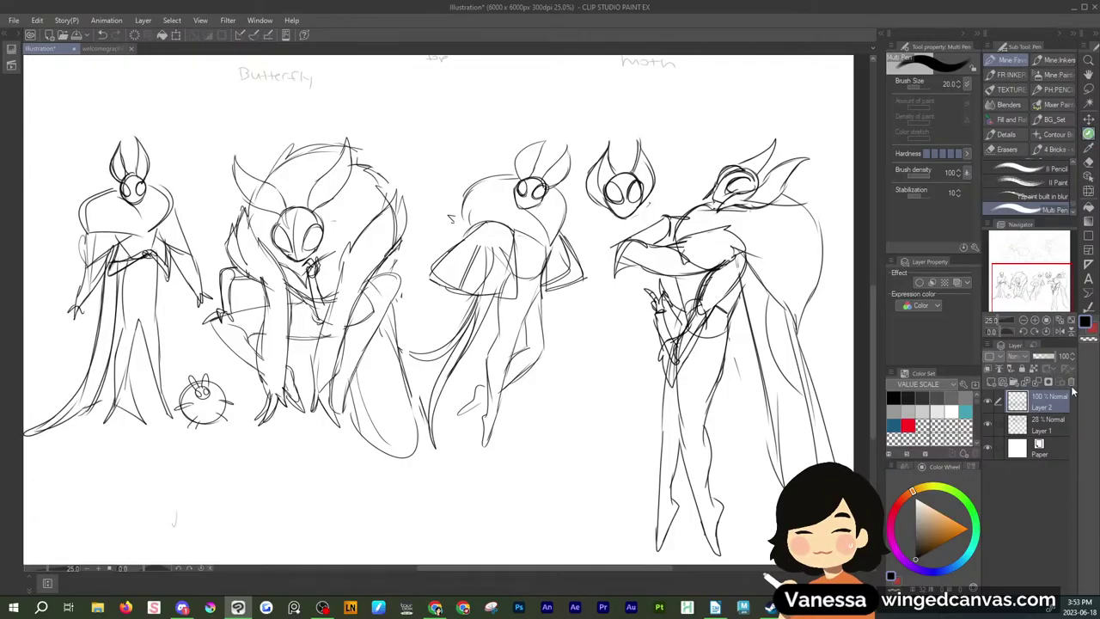
Lasso the whole profile moth, scale it down to match the lineup's height, clear the selection and return to the pen
click(1087, 89)
mouse_move(699, 161)
mouse_down()
mouse_move(586, 278)
mouse_move(617, 483)
mouse_move(759, 554)
mouse_move(850, 191)
mouse_move(701, 139)
mouse_up()
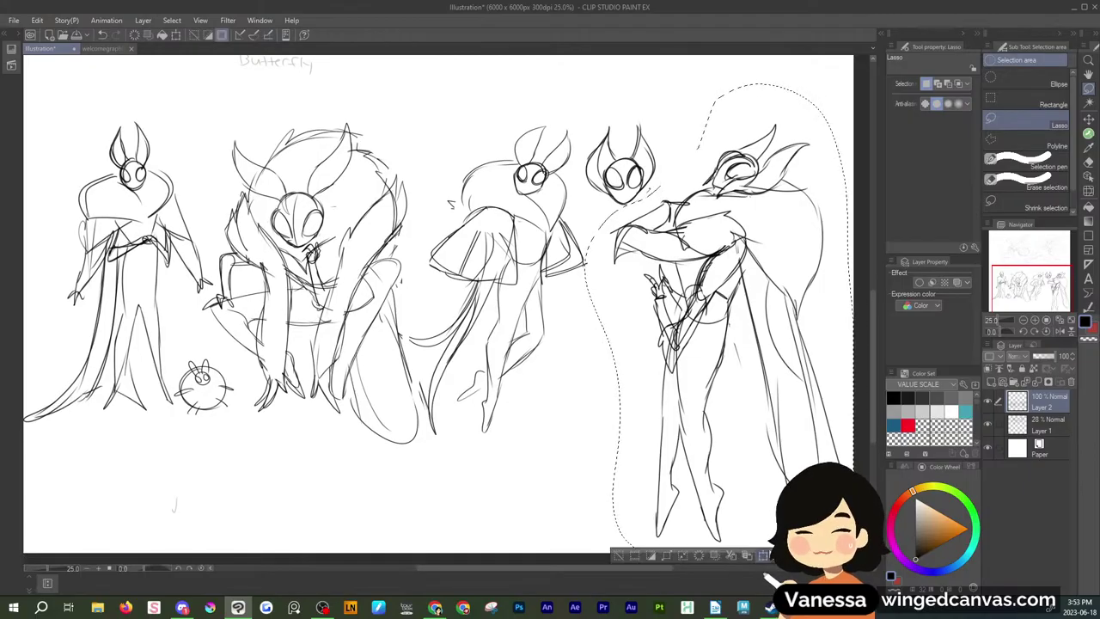
key(ctrl+t)
drag(853, 552, 825, 468)
drag(790, 413, 808, 410)
key(Return)
key(ctrl+d)
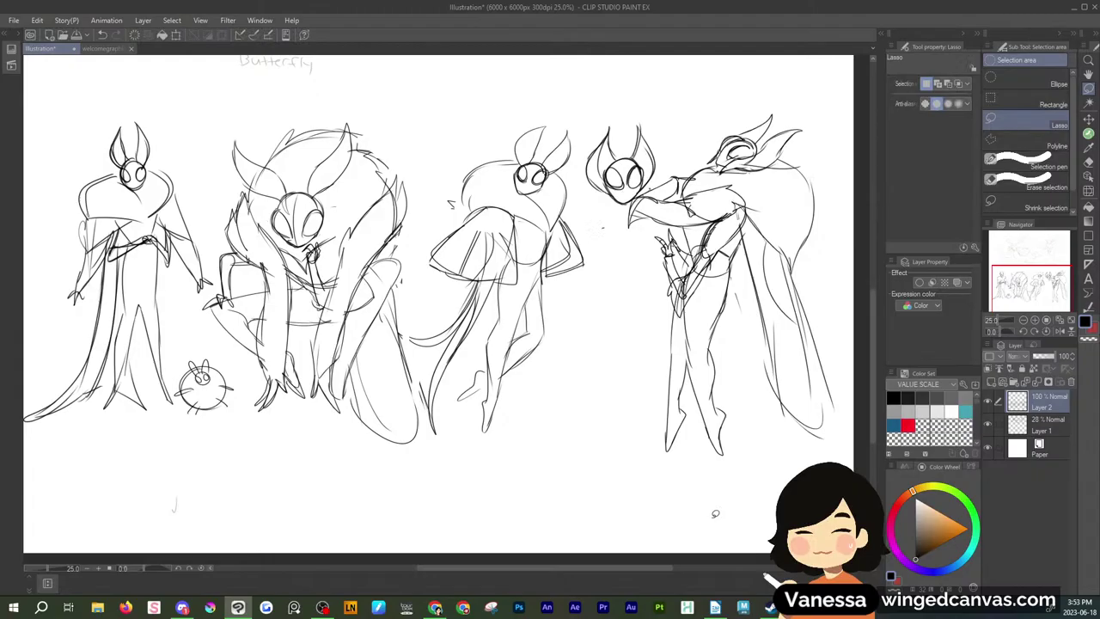
click(1087, 134)
Lower the opacity of Layer 2 to 21% and add a new layer above it
mouse_move(1030, 273)
mouse_down()
mouse_move(1026, 258)
mouse_move(1027, 271)
mouse_up()
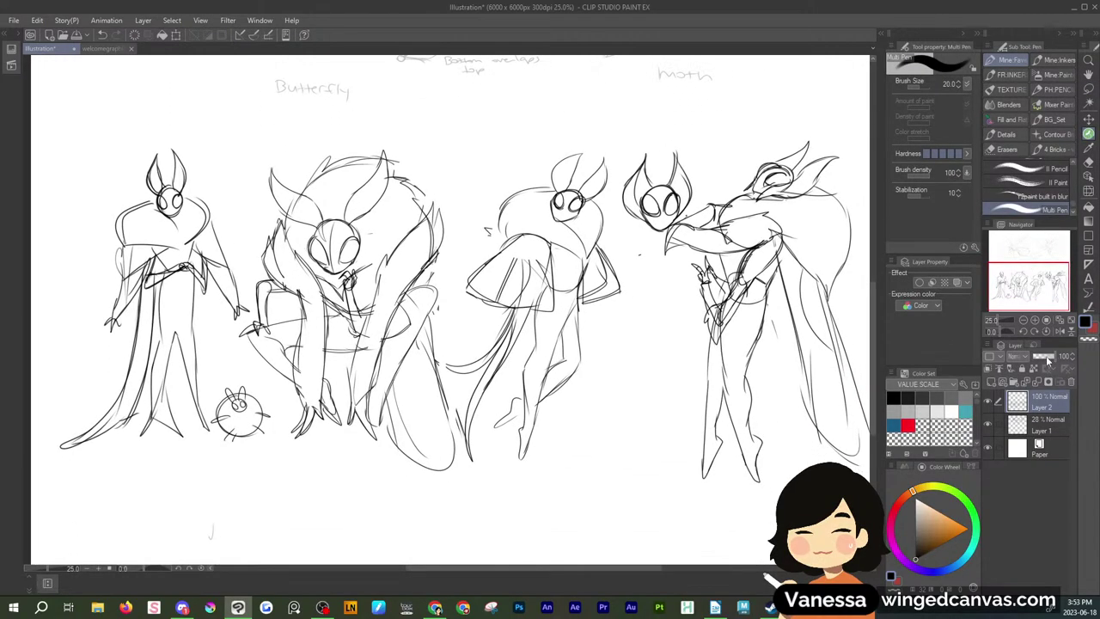
drag(1046, 356, 1037, 357)
click(992, 383)
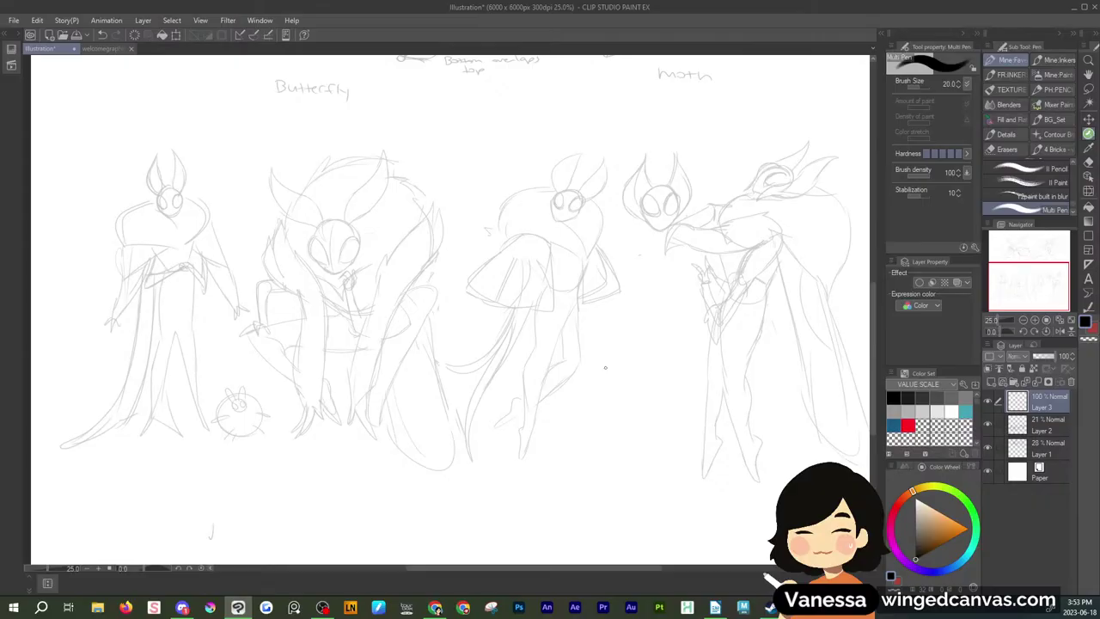
Try small front-facing moth heads with narrow eyes and pointed antennae between the dancer-like and profile moths, deleting each attempt
mouse_move(609, 353)
mouse_down()
mouse_move(641, 347)
mouse_move(601, 310)
mouse_move(599, 367)
mouse_move(628, 382)
mouse_move(648, 356)
mouse_move(652, 302)
mouse_move(645, 364)
mouse_move(614, 351)
mouse_move(642, 351)
mouse_move(621, 364)
mouse_move(644, 362)
mouse_move(627, 380)
mouse_move(597, 342)
mouse_move(595, 298)
mouse_up()
click(1088, 90)
key(Delete)
key(ctrl+d)
key(p)
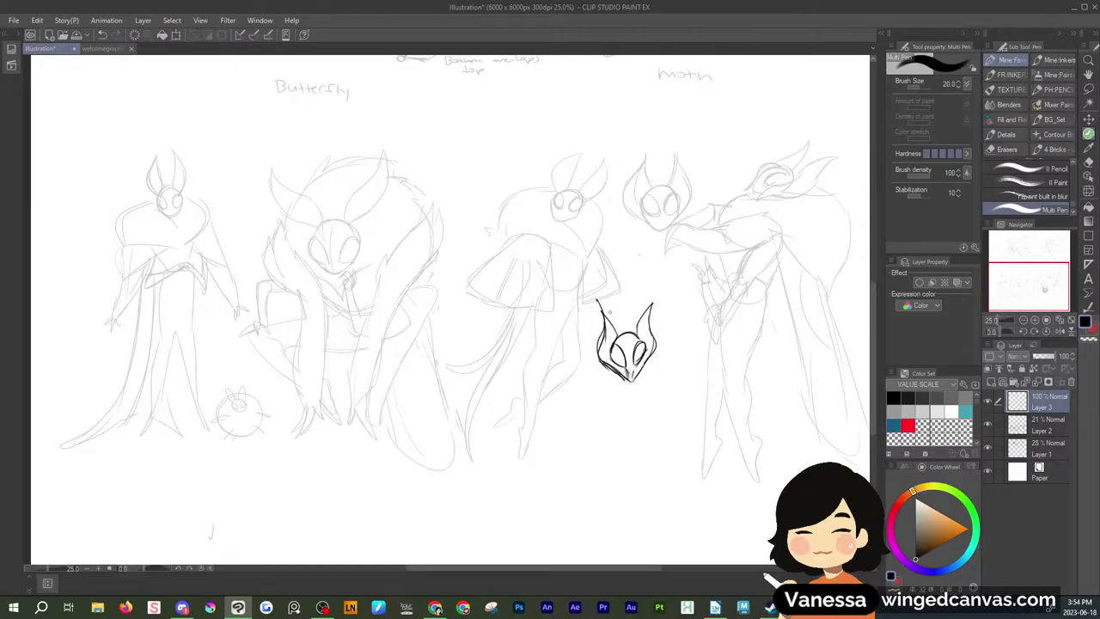
key(m)
drag(681, 331, 657, 394)
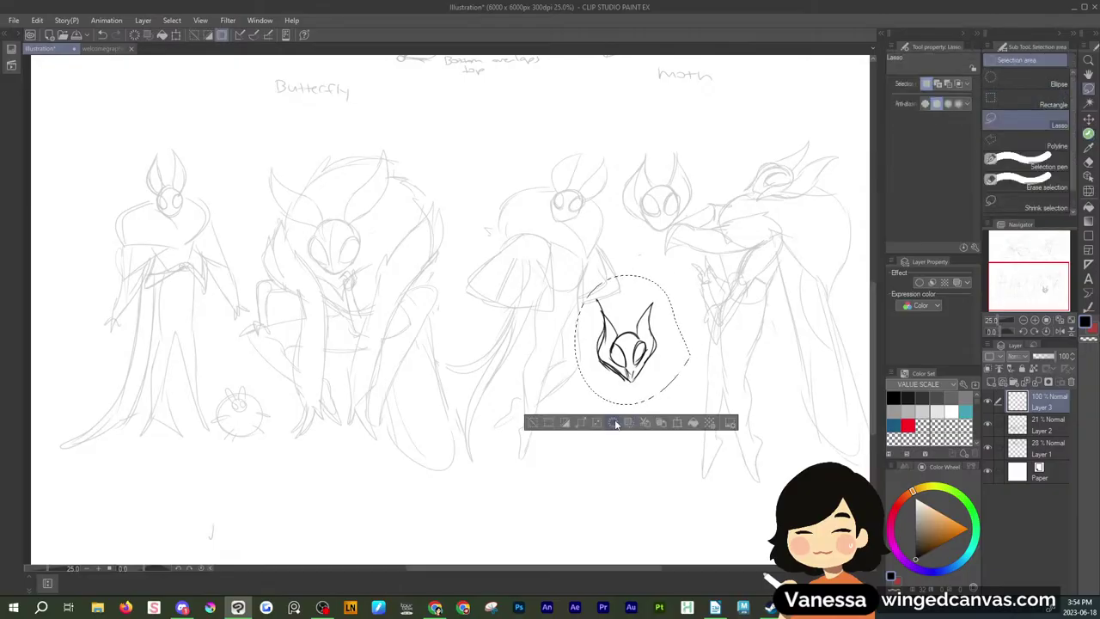
key(Delete)
key(ctrl+d)
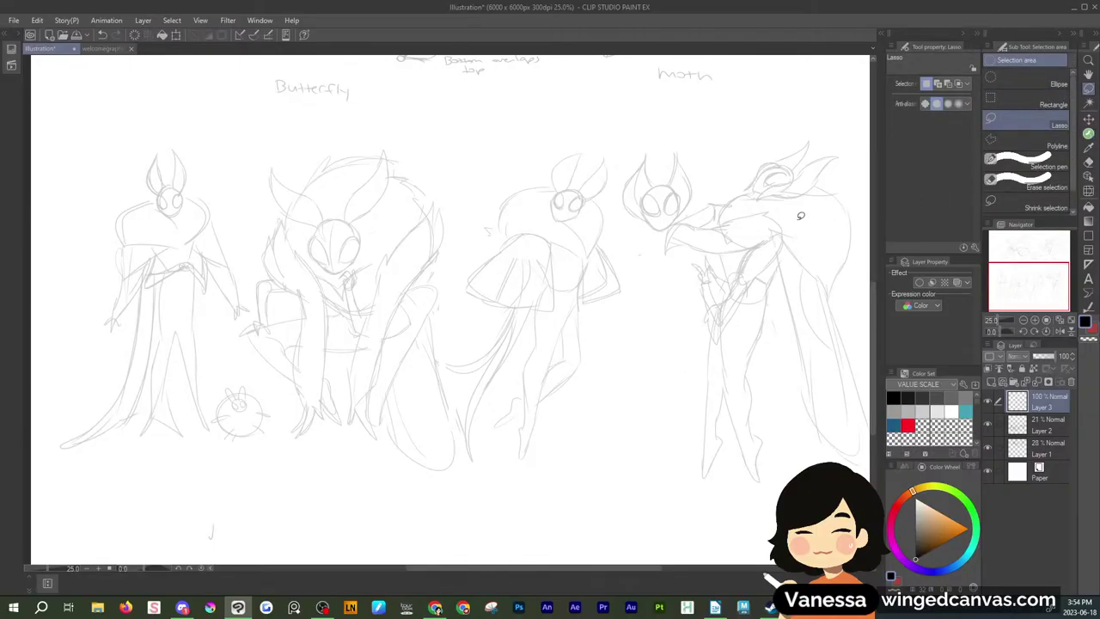
click(1087, 133)
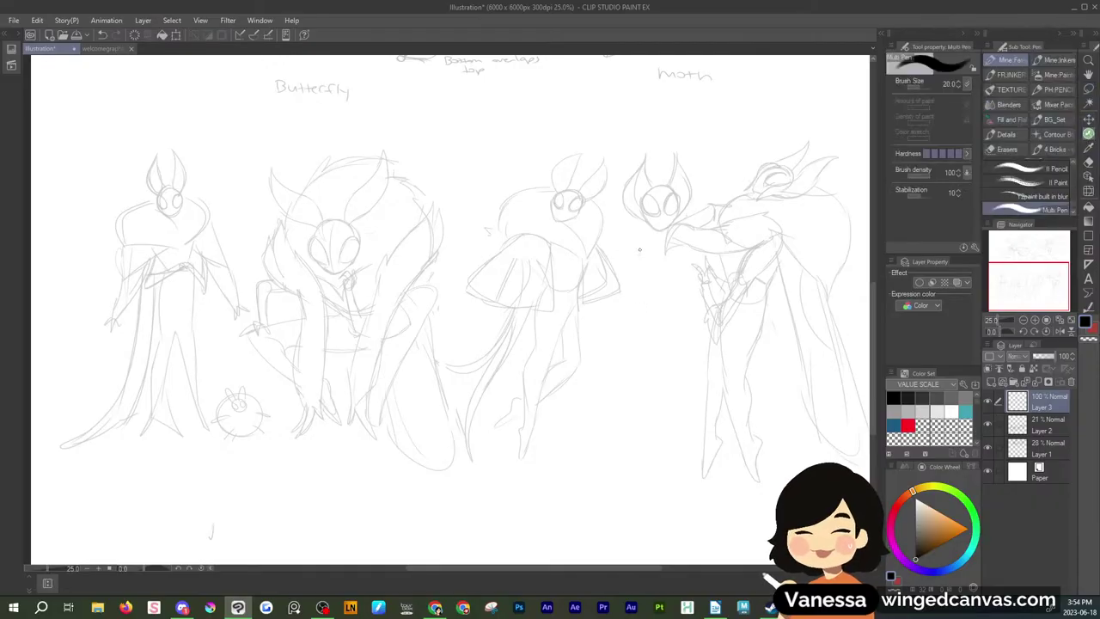
Try an oval moth head with long leaf-shaped antennae in the same gap, lasso and delete it, and return to the pen
mouse_move(610, 320)
mouse_down()
mouse_move(647, 307)
mouse_move(652, 317)
mouse_move(607, 343)
mouse_move(637, 375)
mouse_up()
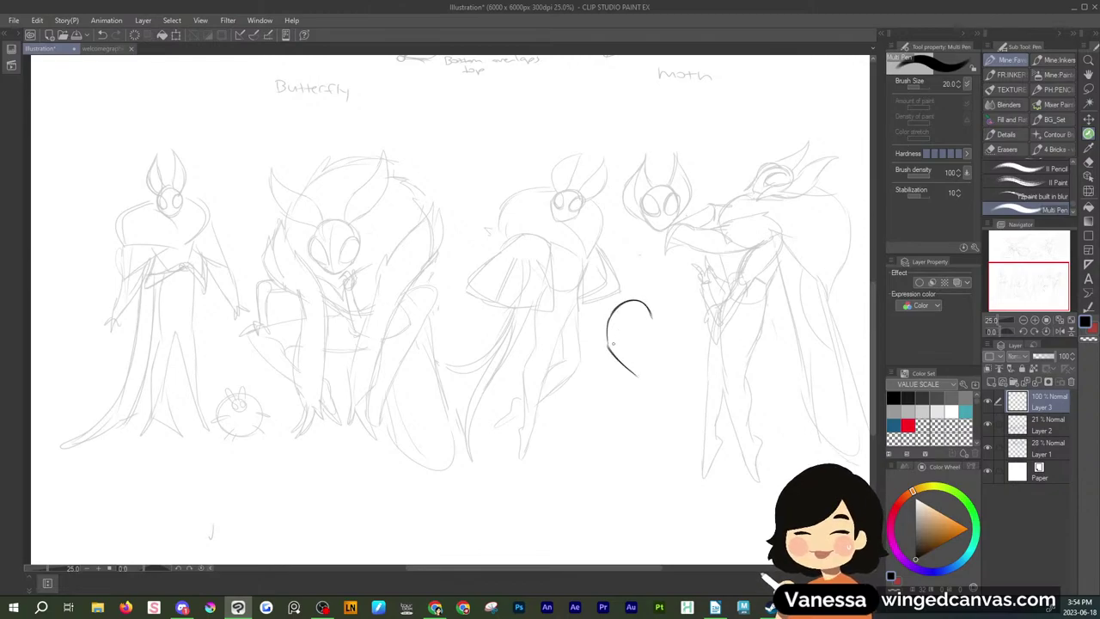
drag(634, 375, 650, 364)
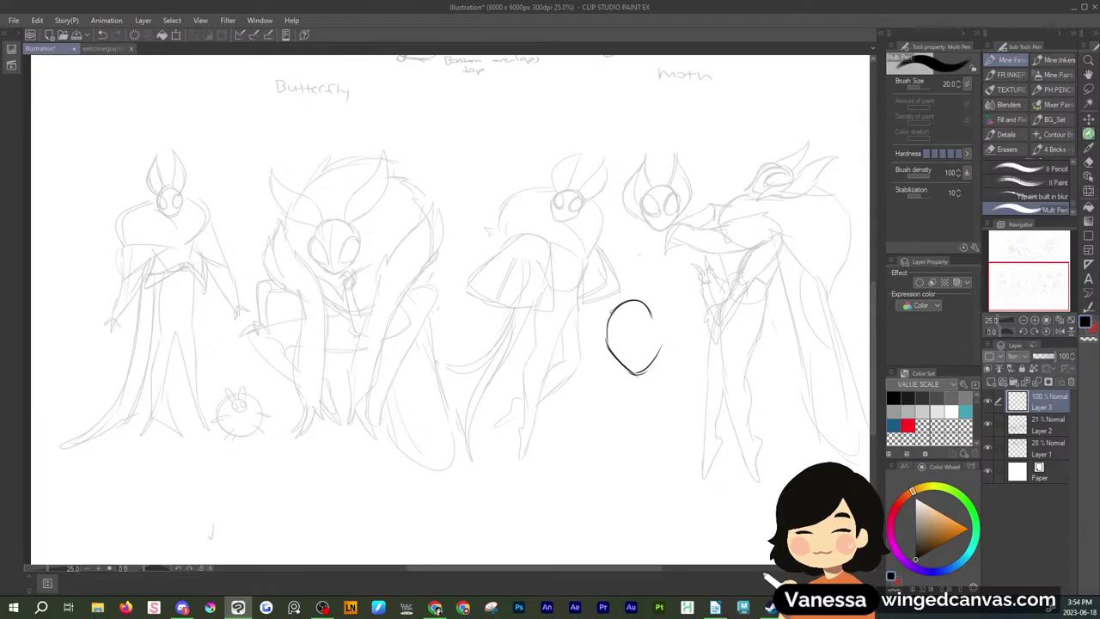
mouse_move(595, 258)
mouse_down()
mouse_move(610, 284)
mouse_move(583, 316)
mouse_move(592, 356)
mouse_move(615, 382)
mouse_move(615, 274)
mouse_move(649, 268)
mouse_move(668, 247)
mouse_up()
drag(666, 249, 673, 302)
mouse_move(640, 300)
mouse_down()
mouse_move(656, 328)
mouse_move(649, 366)
mouse_move(663, 369)
mouse_move(675, 292)
mouse_move(641, 301)
mouse_up()
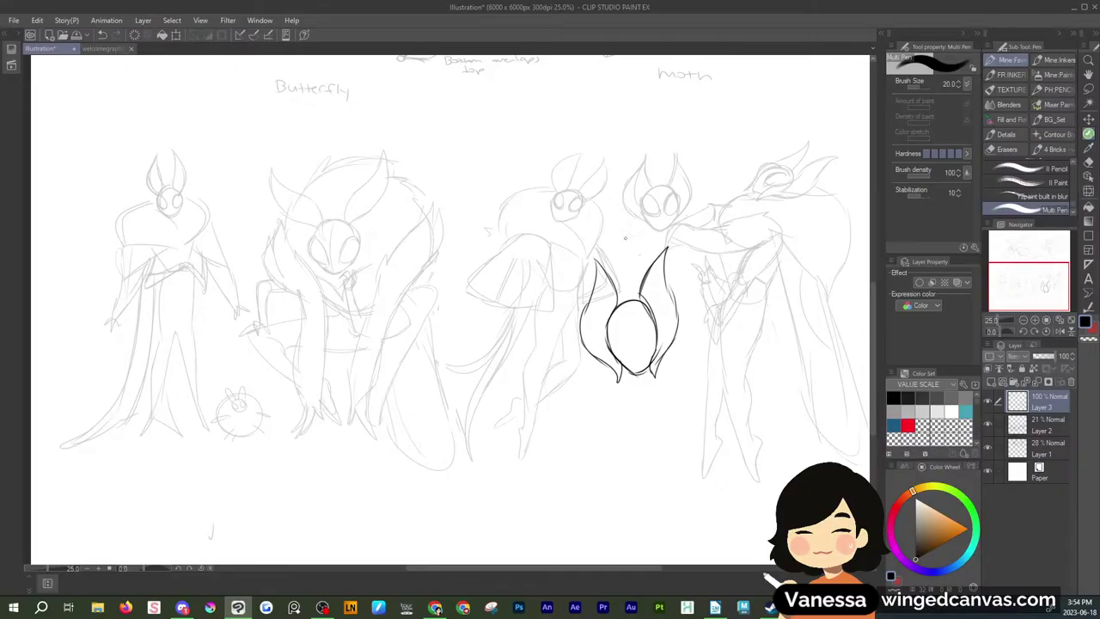
drag(588, 251, 615, 290)
key(m)
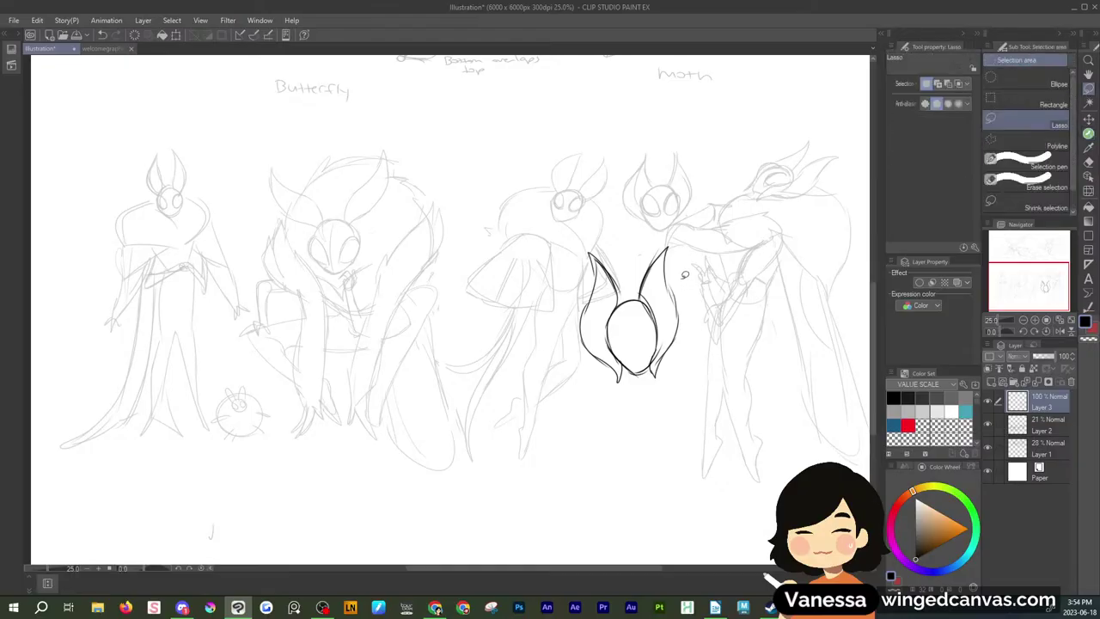
drag(685, 232, 633, 421)
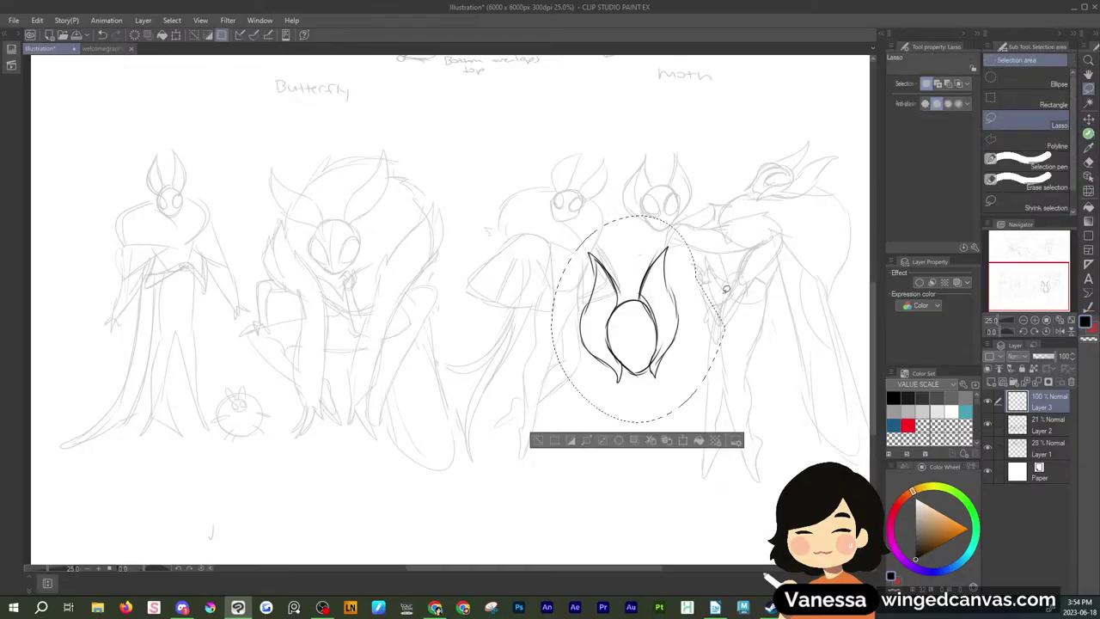
click(629, 441)
key(ctrl+d)
key(p)
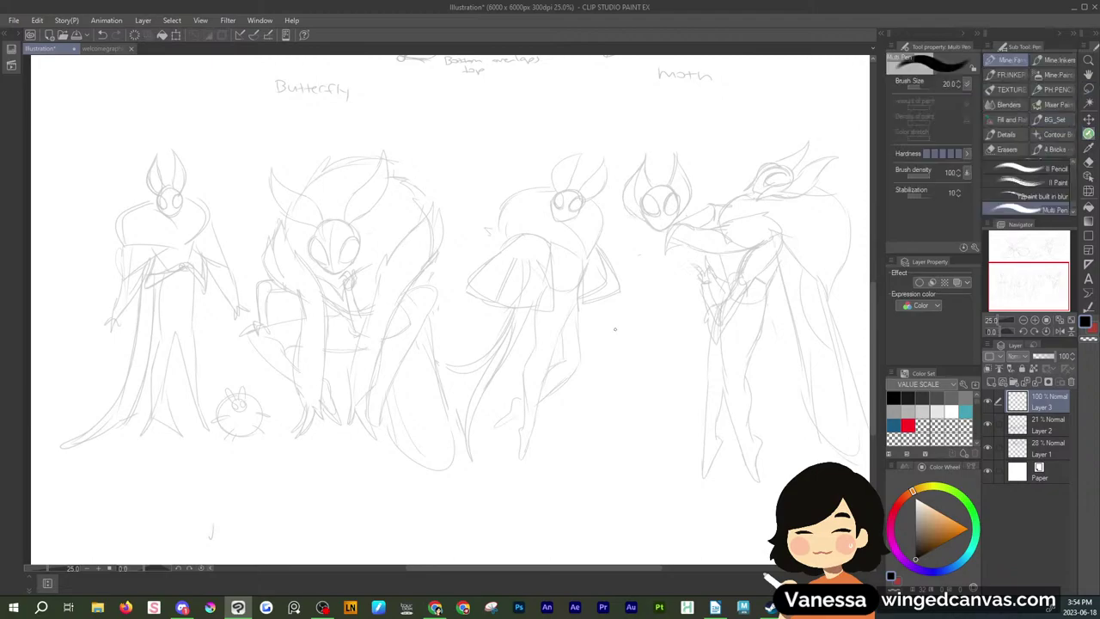
mouse_move(382, 468)
mouse_down()
mouse_move(392, 443)
mouse_move(399, 481)
mouse_up()
key(ctrl+z)
key(ctrl+z)
drag(753, 466, 771, 469)
key(ctrl+z)
Sketch a rounded head with a tapered chin and two large slanted eyes between the dancer-like and profile moths
mouse_move(596, 340)
mouse_down()
mouse_move(635, 325)
mouse_move(638, 337)
mouse_move(597, 363)
mouse_move(598, 346)
mouse_move(617, 375)
mouse_move(647, 355)
mouse_up()
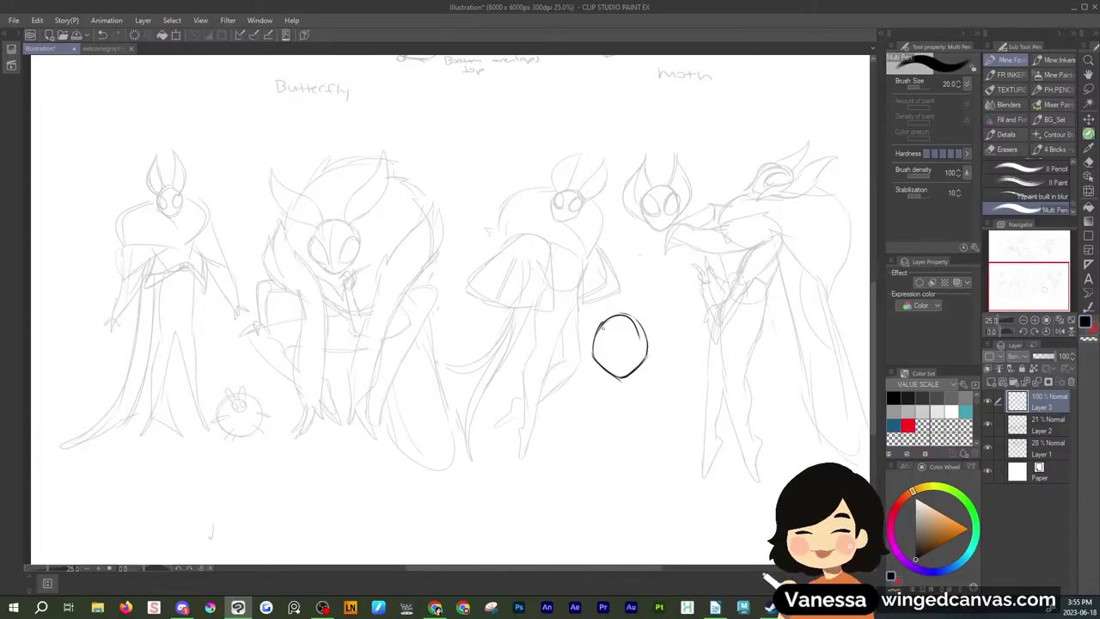
mouse_move(602, 323)
mouse_down()
mouse_move(591, 351)
mouse_move(612, 361)
mouse_move(593, 339)
mouse_move(643, 321)
mouse_up()
drag(627, 358, 651, 343)
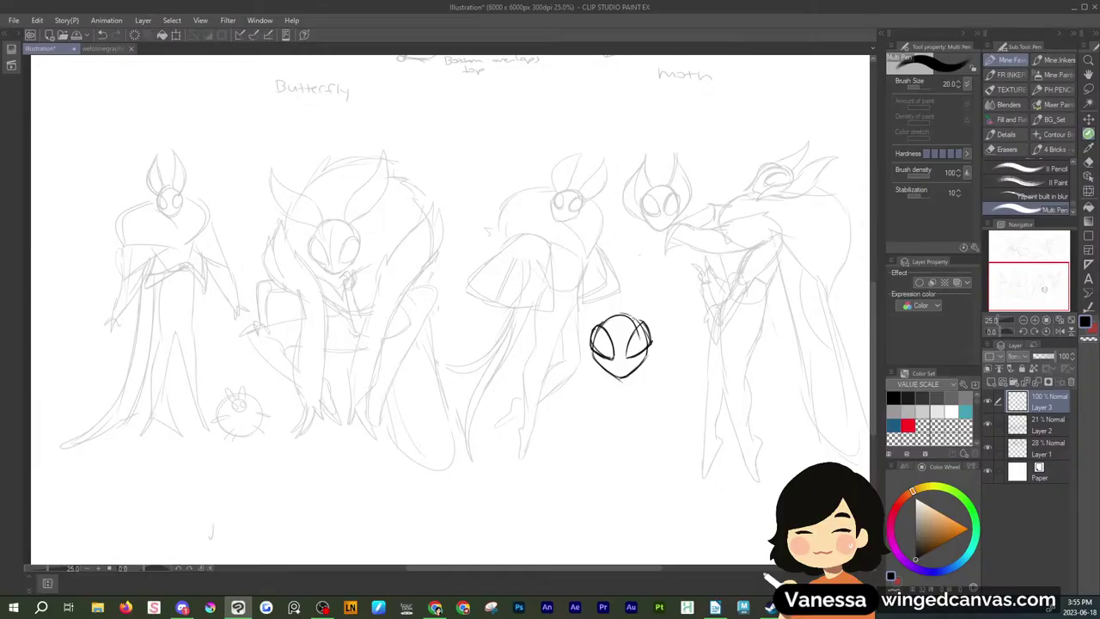
Draw long, curved, pointed antennae on both sides of the new head, reaching down beside its chin
mouse_move(609, 311)
mouse_down()
mouse_move(582, 274)
mouse_move(588, 323)
mouse_move(574, 356)
mouse_up()
mouse_move(585, 302)
mouse_down()
mouse_move(574, 361)
mouse_move(597, 383)
mouse_up()
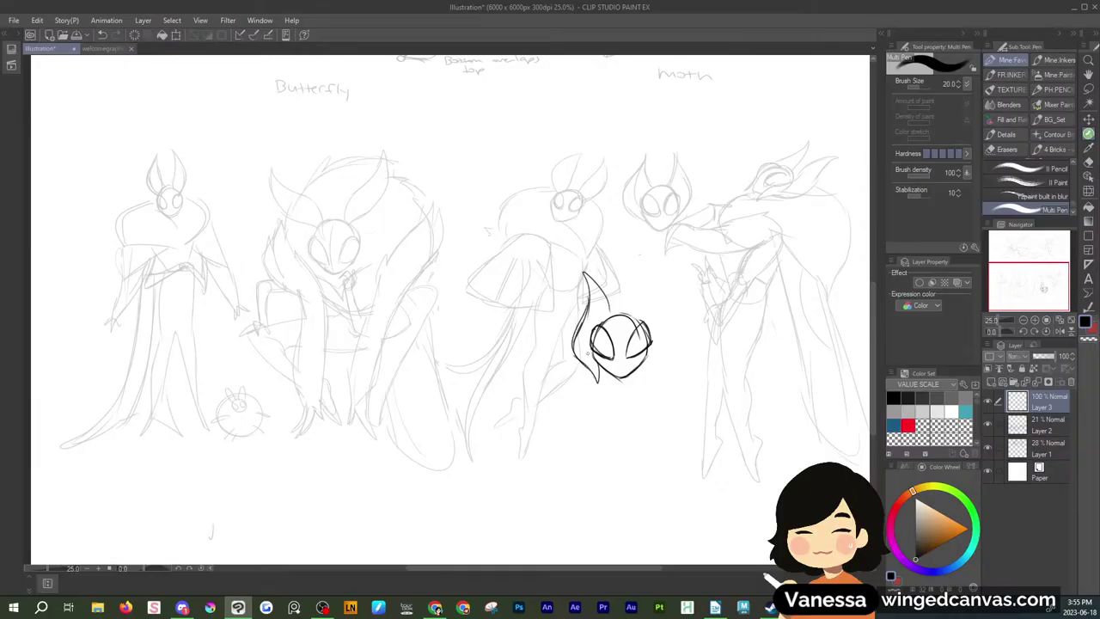
mouse_move(632, 316)
mouse_down()
mouse_move(659, 263)
mouse_move(662, 333)
mouse_move(637, 383)
mouse_up()
drag(663, 333, 642, 372)
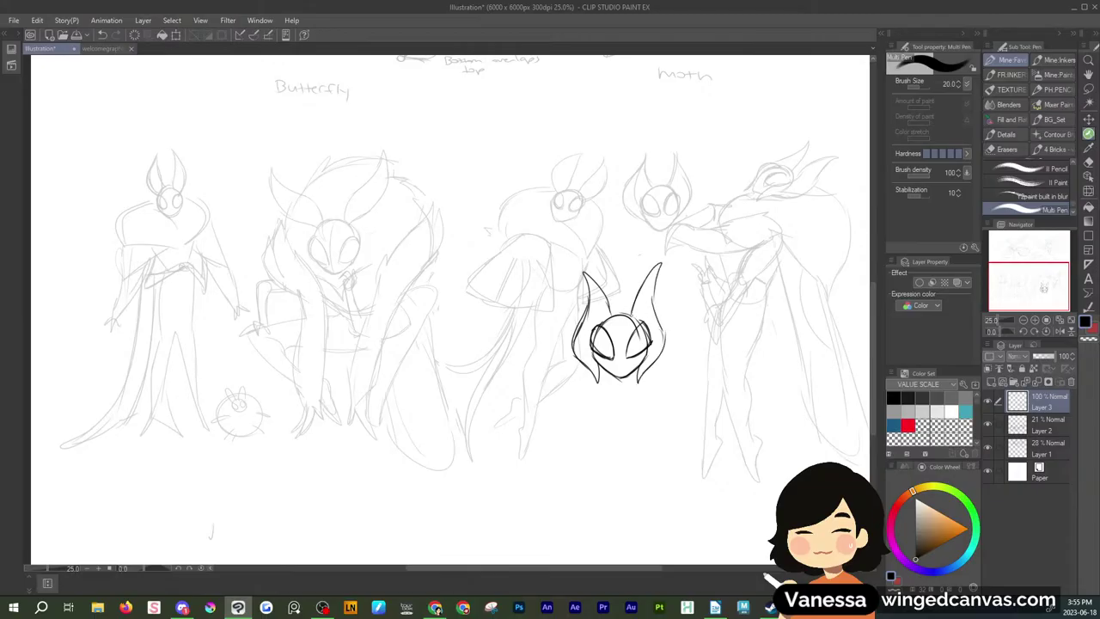
drag(632, 307, 654, 267)
Lasso the new head with its antennae, move it higher on the canvas, clear the selection and return to the pen
key(m)
mouse_move(676, 306)
mouse_down()
mouse_move(622, 414)
mouse_move(691, 357)
mouse_move(648, 318)
mouse_up()
click(654, 437)
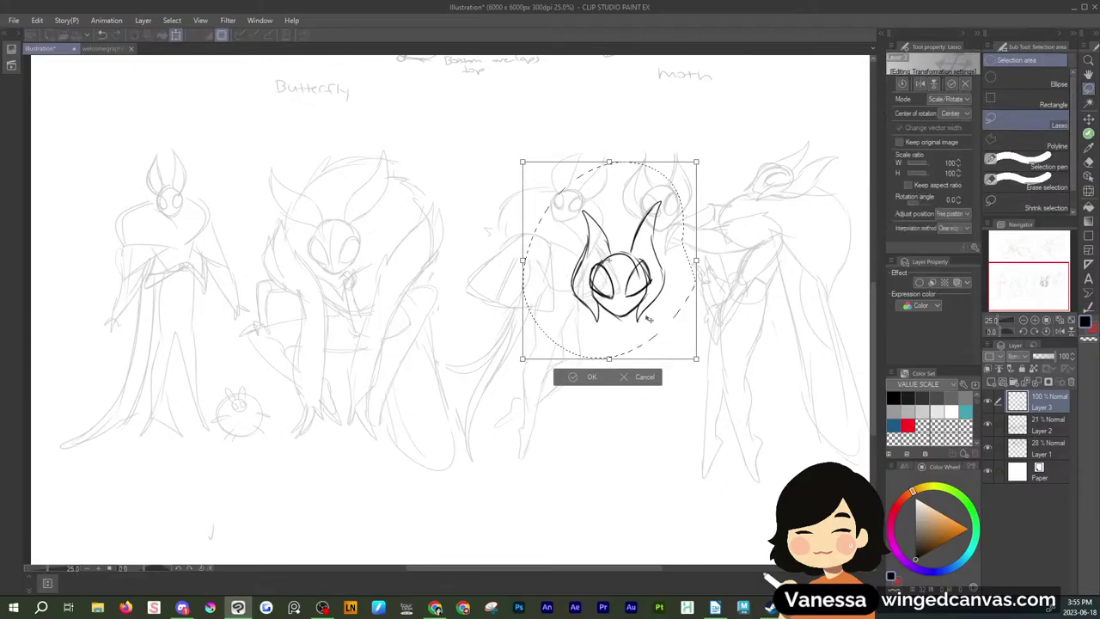
click(597, 378)
key(ctrl+d)
click(1084, 135)
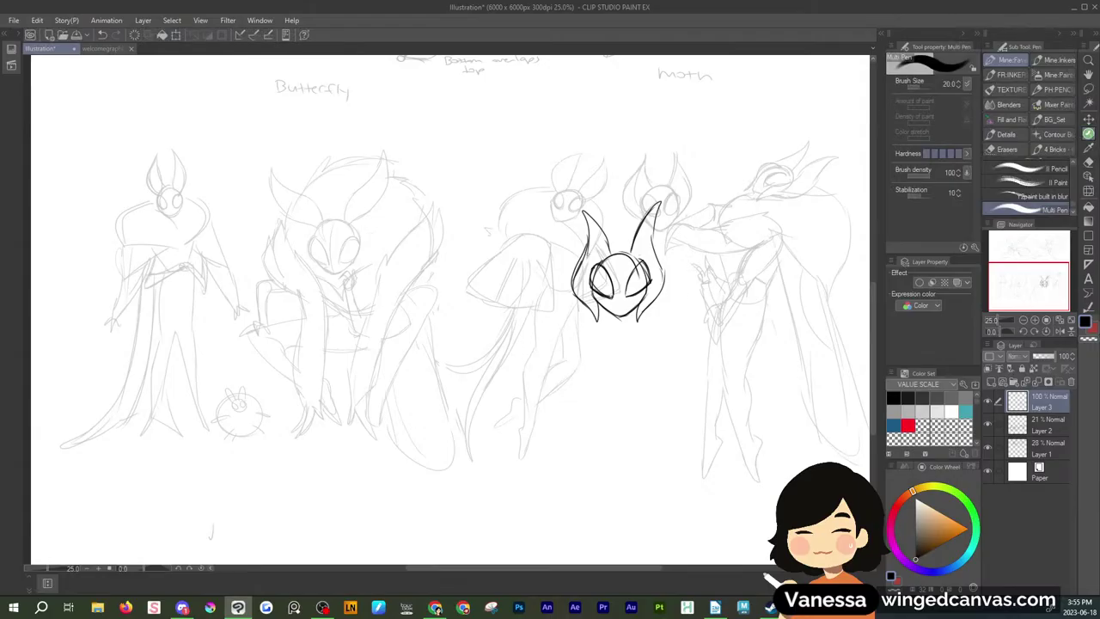
Sketch broad, rounded shoulder curves of a collar on both sides of the new moth's head
mouse_move(580, 232)
mouse_down()
mouse_move(522, 306)
mouse_move(554, 335)
mouse_up()
drag(652, 236, 693, 253)
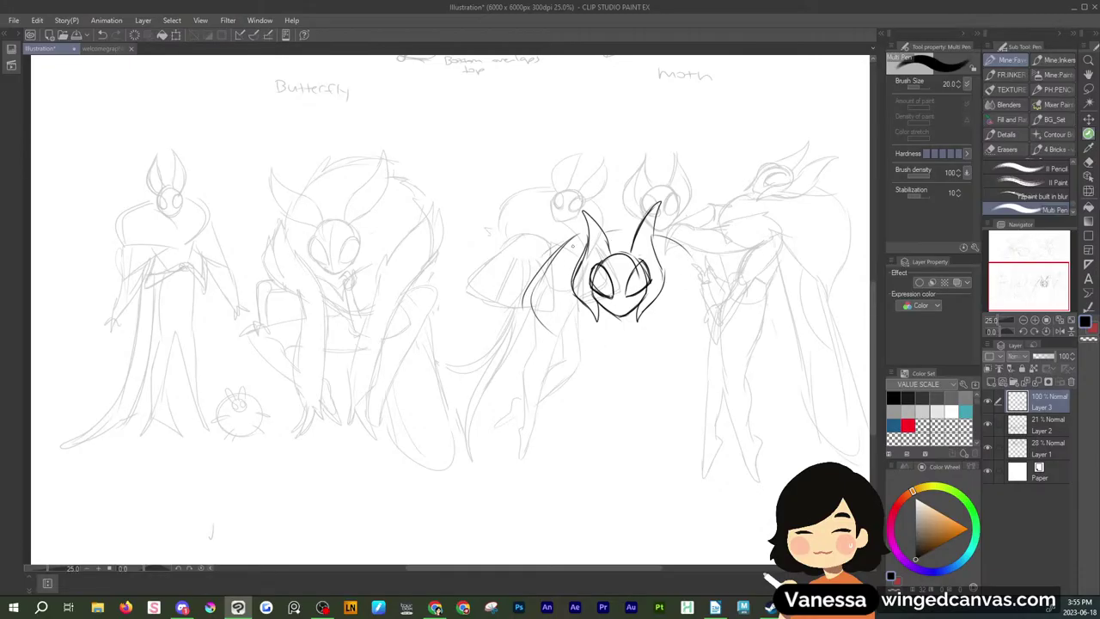
mouse_move(563, 245)
mouse_down()
mouse_move(523, 305)
mouse_move(541, 341)
mouse_up()
mouse_move(545, 272)
mouse_down()
mouse_move(543, 355)
mouse_move(636, 343)
mouse_move(522, 305)
mouse_up()
mouse_move(659, 247)
mouse_down()
mouse_move(692, 269)
mouse_move(712, 287)
mouse_up()
Draw the new moth's tapering torso and the collar's pointed lower edge, and add more strokes to the shoulder curves
mouse_move(563, 352)
mouse_down()
mouse_move(587, 401)
mouse_move(597, 450)
mouse_move(633, 457)
mouse_move(660, 434)
mouse_move(670, 352)
mouse_up()
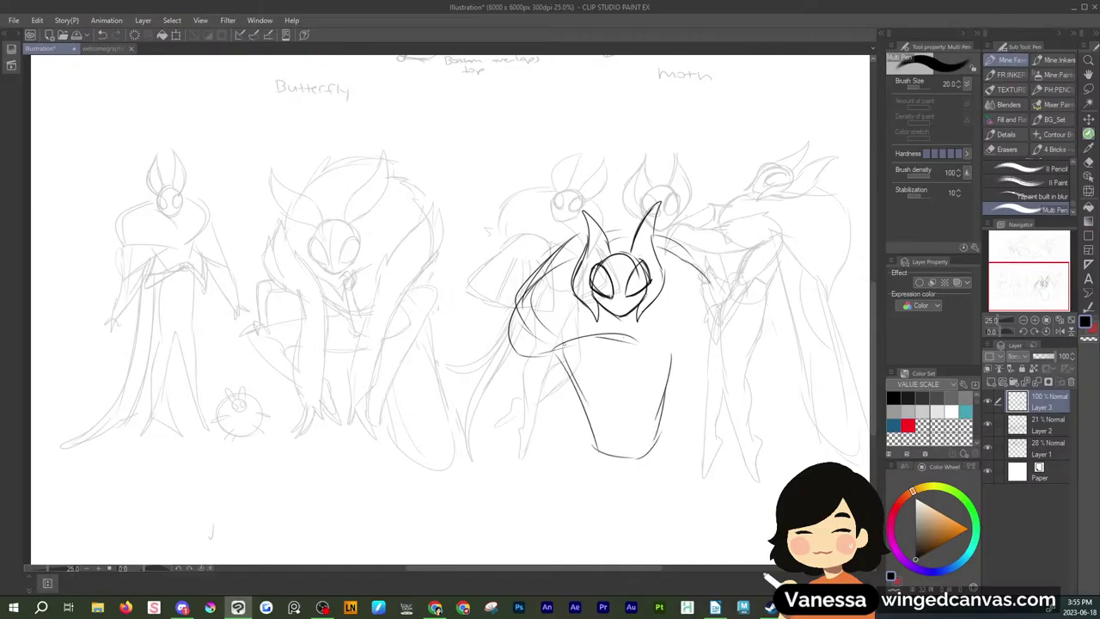
mouse_move(569, 337)
mouse_down()
mouse_move(632, 375)
mouse_move(665, 332)
mouse_up()
mouse_move(680, 252)
mouse_down()
mouse_move(713, 323)
mouse_move(655, 335)
mouse_up()
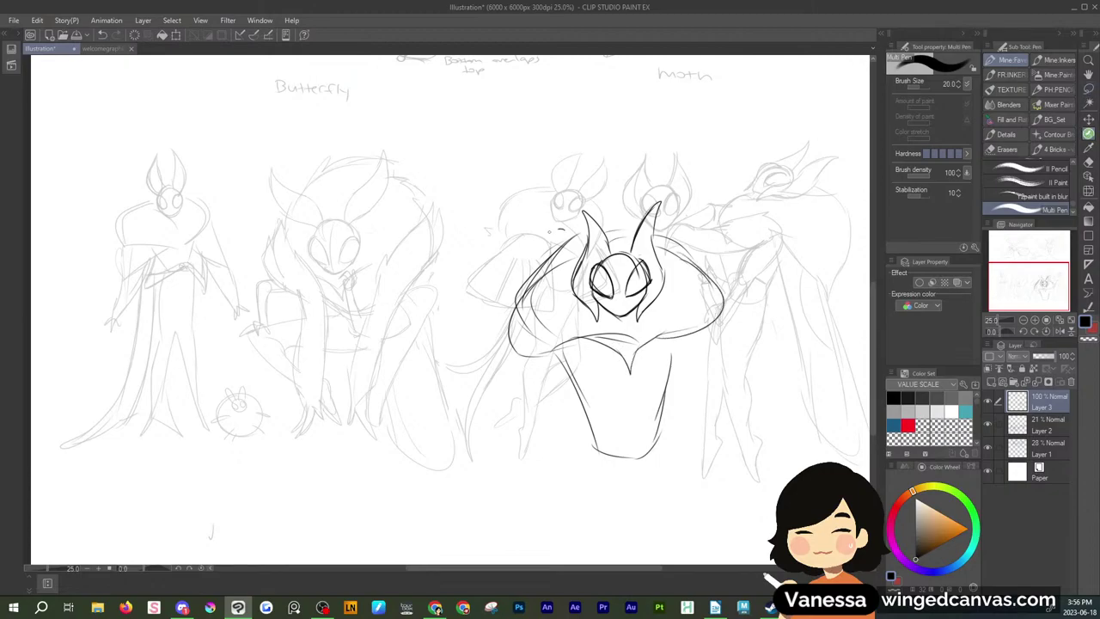
drag(556, 230, 516, 311)
drag(579, 223, 536, 314)
Lasso and delete the upper shoulder curves on both sides of the new moth's head, and return to the pen
key(m)
mouse_move(567, 208)
mouse_down()
mouse_move(546, 319)
mouse_move(527, 225)
mouse_up()
key(Delete)
key(ctrl+d)
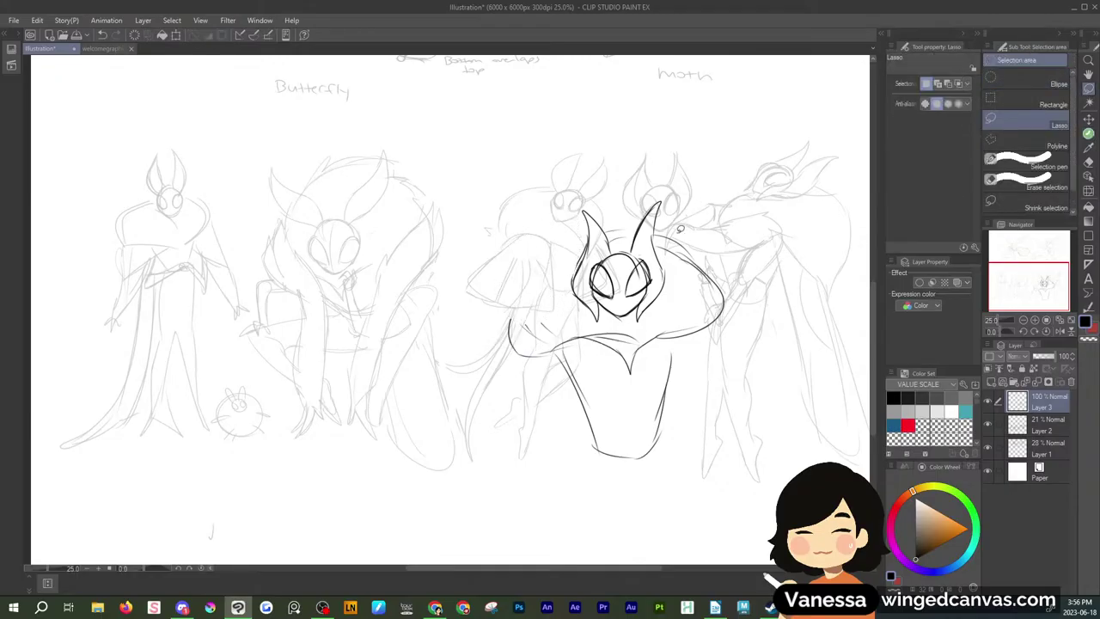
mouse_move(670, 225)
mouse_down()
mouse_move(735, 270)
mouse_move(730, 222)
mouse_up()
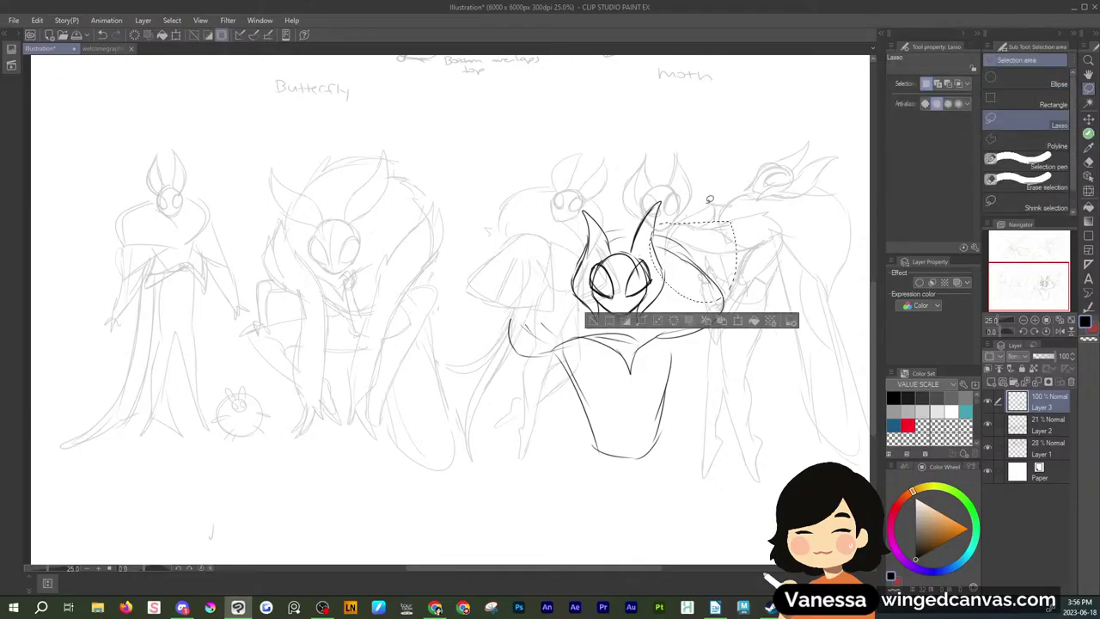
click(677, 320)
key(p)
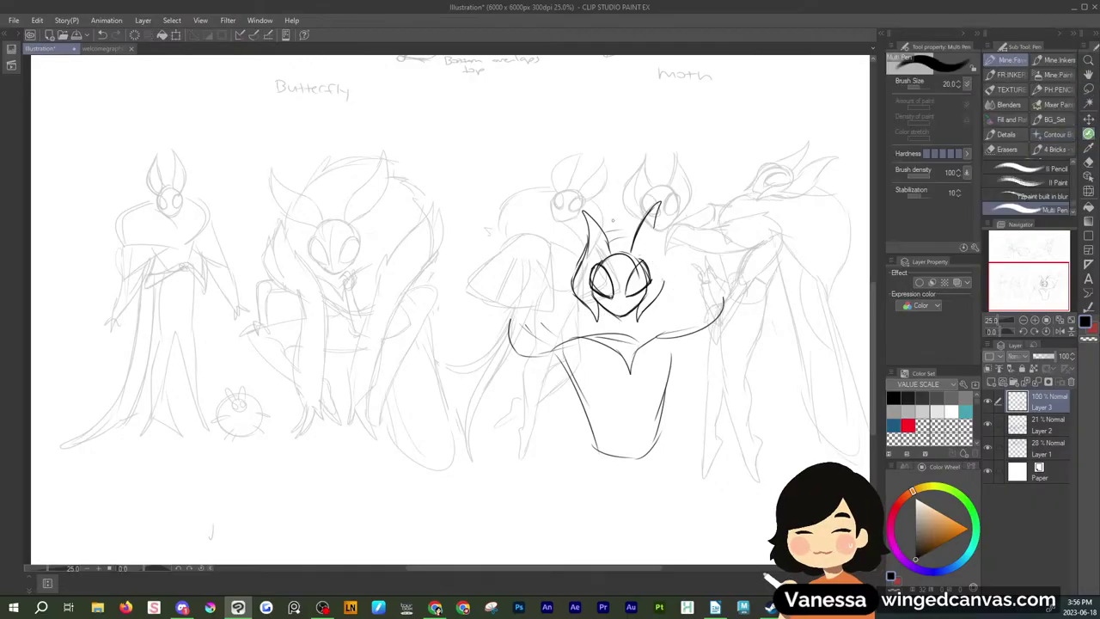
Refine the inner and outer edges of the new moth's antennae with additional strokes
drag(590, 218, 610, 252)
drag(647, 215, 631, 251)
drag(659, 203, 663, 287)
Draw upswept, pointed fur tufts flaring outward from both sides of the new moth's upper torso
mouse_move(566, 338)
mouse_down()
mouse_move(474, 298)
mouse_move(494, 352)
mouse_move(569, 375)
mouse_up()
drag(553, 330, 567, 372)
drag(666, 348, 759, 258)
mouse_move(672, 371)
mouse_down()
mouse_move(751, 308)
mouse_move(748, 271)
mouse_up()
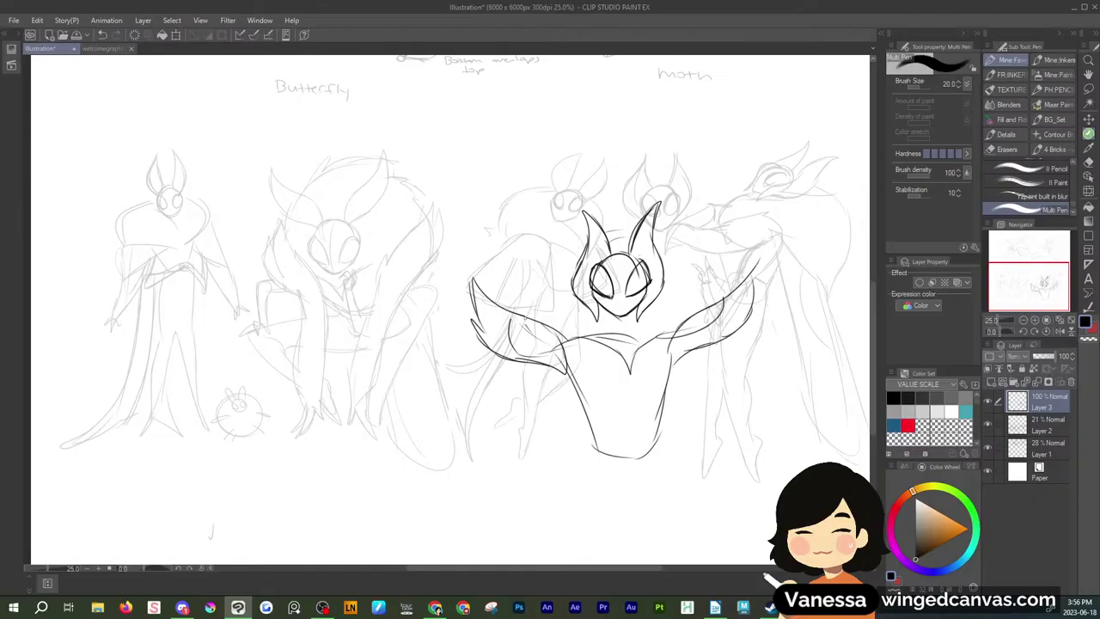
Redraw the rounded shoulder curves on both sides of the new moth's head, and lasso and delete stray lines beside the head
mouse_move(521, 320)
mouse_down()
mouse_move(515, 292)
mouse_move(550, 260)
mouse_up()
mouse_move(526, 300)
mouse_down()
mouse_move(526, 273)
mouse_move(583, 249)
mouse_up()
drag(659, 241, 713, 295)
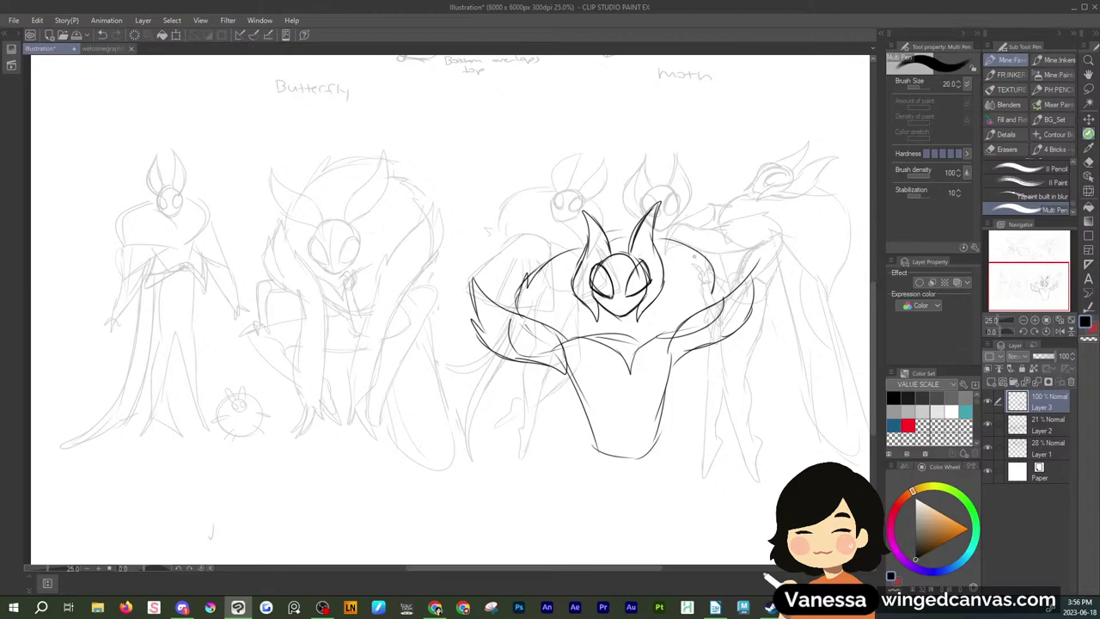
key(m)
mouse_move(561, 286)
mouse_down()
mouse_move(640, 349)
mouse_move(569, 290)
mouse_up()
click(602, 369)
key(ctrl+d)
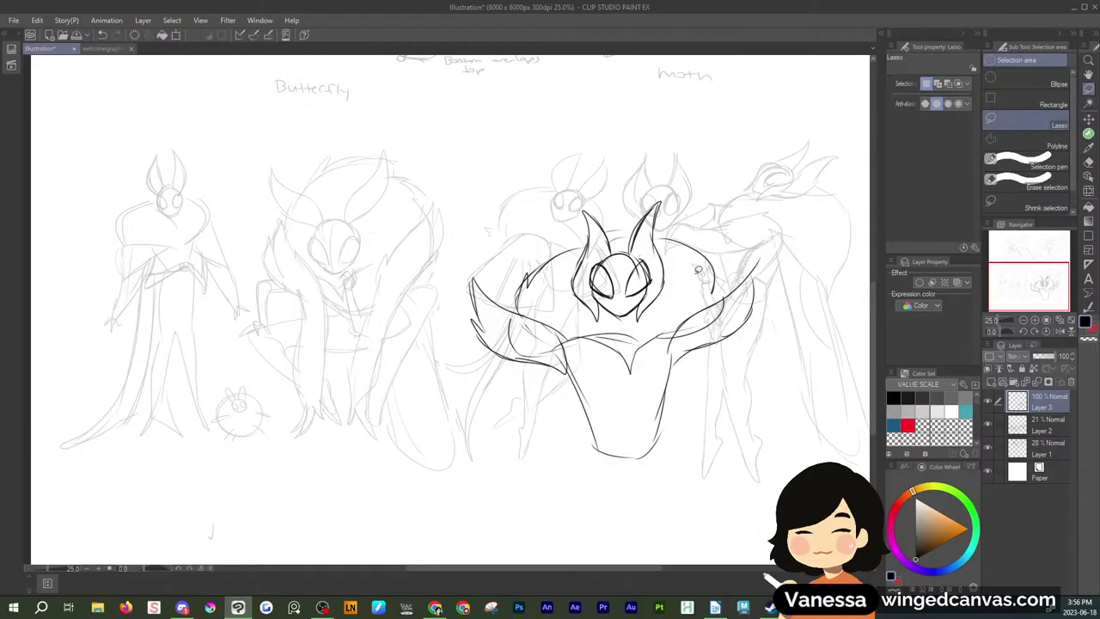
Lasso the broad-collared moth sketch and scale it down to fit the lineup
drag(470, 227, 722, 479)
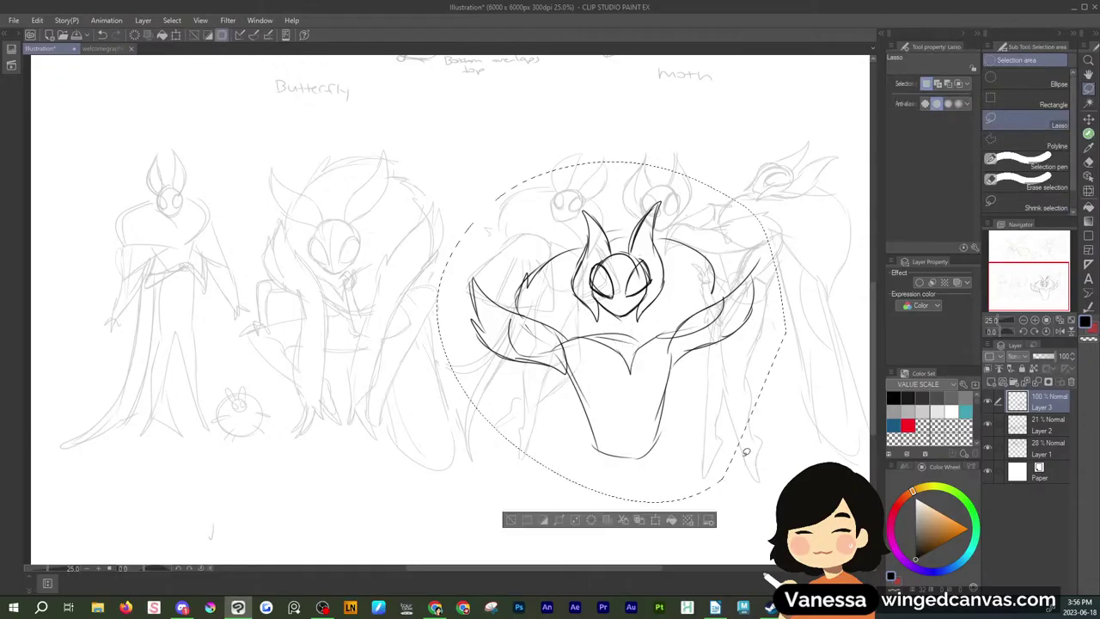
click(657, 519)
mouse_move(785, 501)
mouse_down()
mouse_move(665, 419)
mouse_move(678, 392)
mouse_up()
drag(664, 373, 720, 387)
click(599, 429)
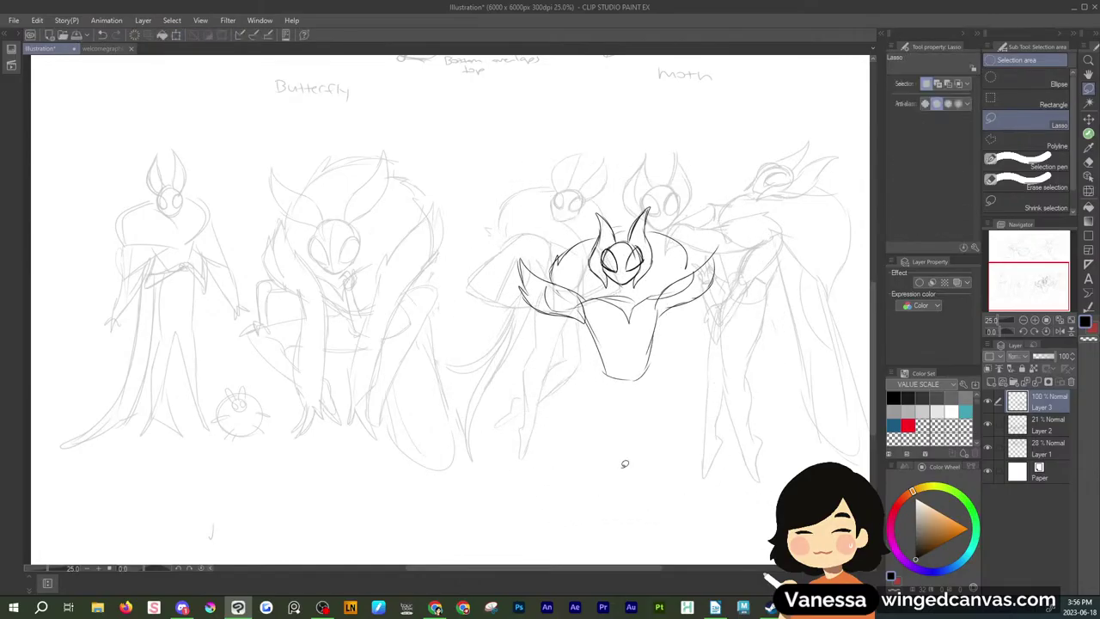
Draw slim arms beneath the broad collar, a waist line across the lower torso, and long tapering legs on the scaled-down moth
drag(876, 275, 876, 302)
key(p)
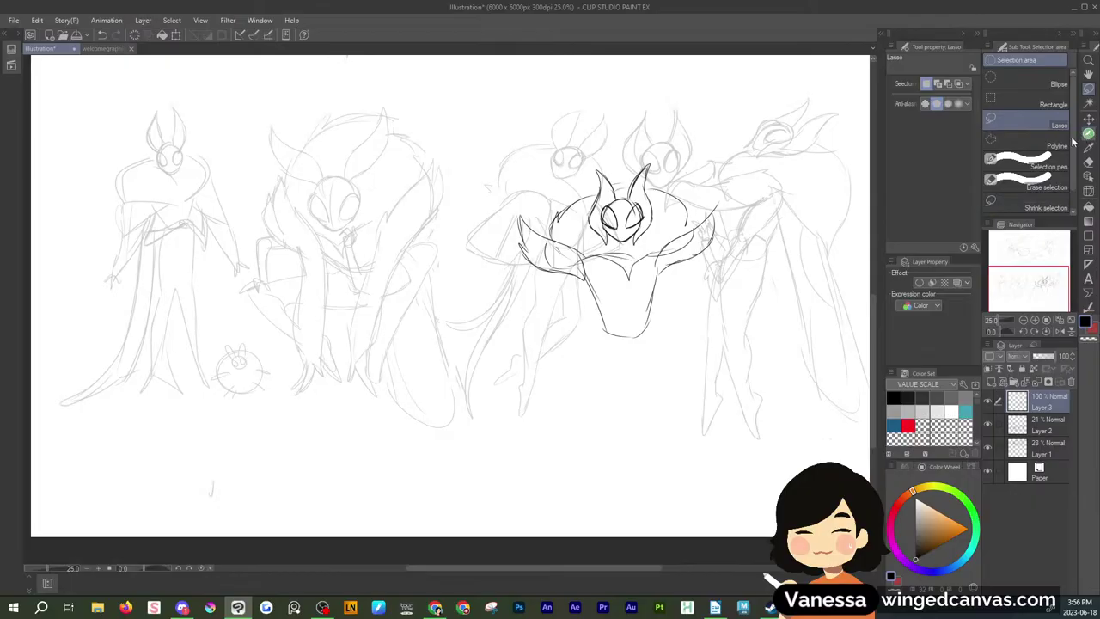
mouse_move(562, 269)
mouse_down()
mouse_move(555, 301)
mouse_move(570, 334)
mouse_move(575, 321)
mouse_up()
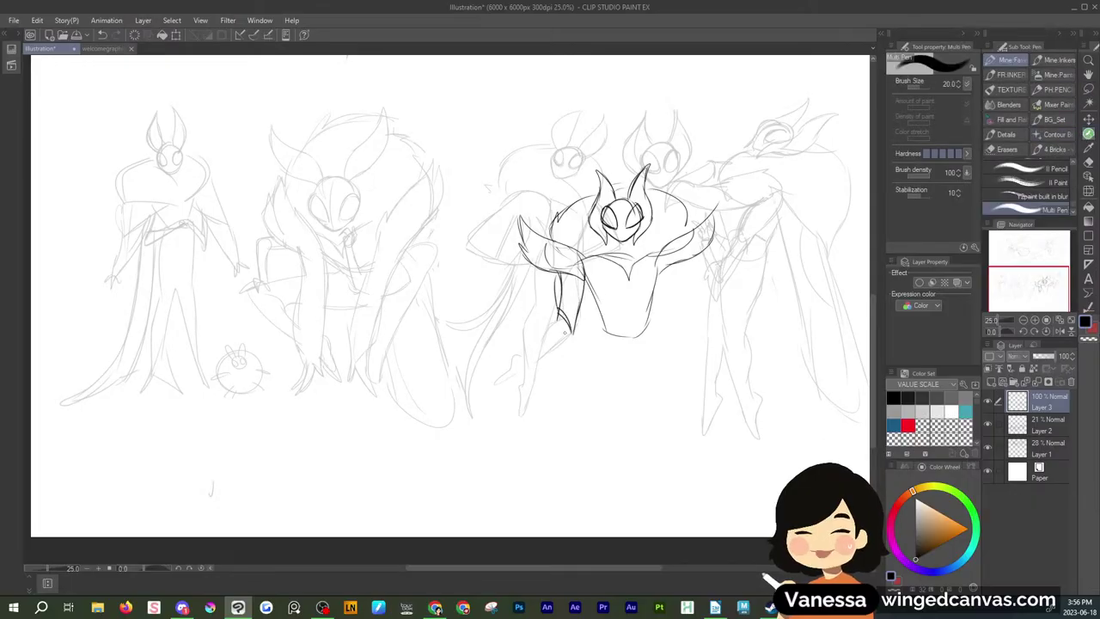
drag(574, 275, 560, 329)
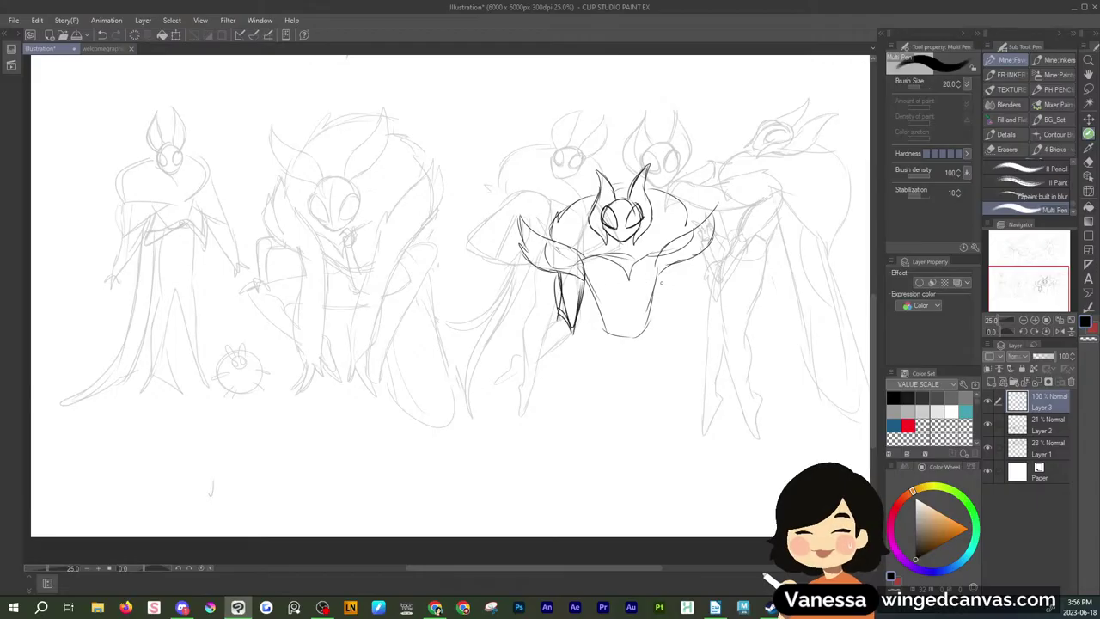
mouse_move(657, 264)
mouse_down()
mouse_move(663, 320)
mouse_move(677, 285)
mouse_move(680, 302)
mouse_up()
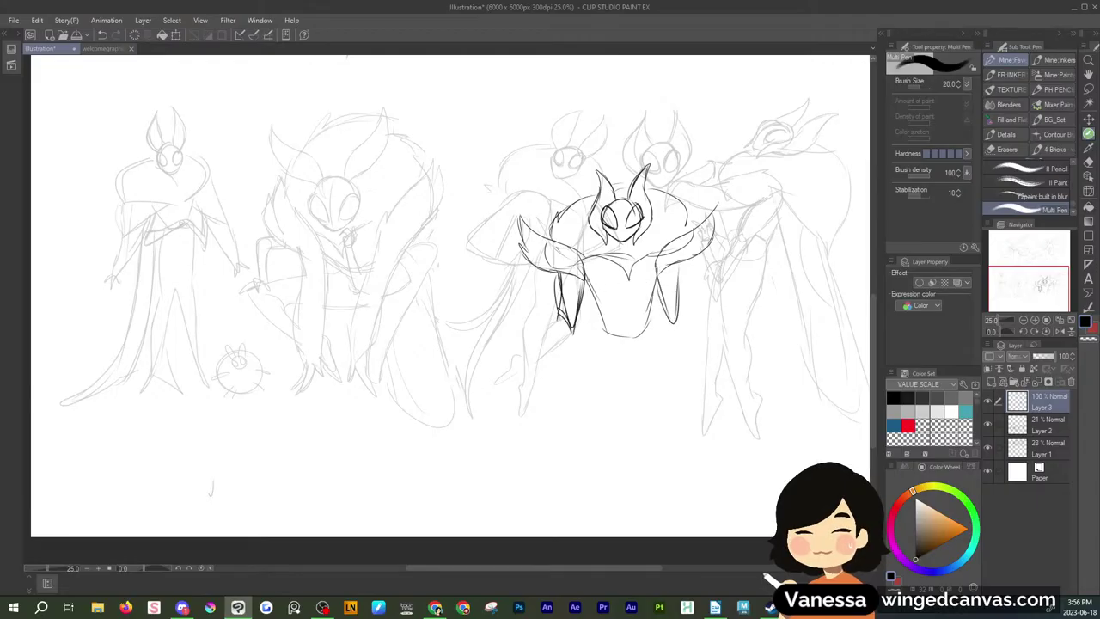
mouse_move(602, 320)
mouse_down()
mouse_move(598, 336)
mouse_move(629, 317)
mouse_up()
mouse_move(604, 318)
mouse_down()
mouse_move(637, 317)
mouse_move(584, 376)
mouse_move(585, 421)
mouse_move(551, 531)
mouse_move(626, 375)
mouse_move(638, 422)
mouse_up()
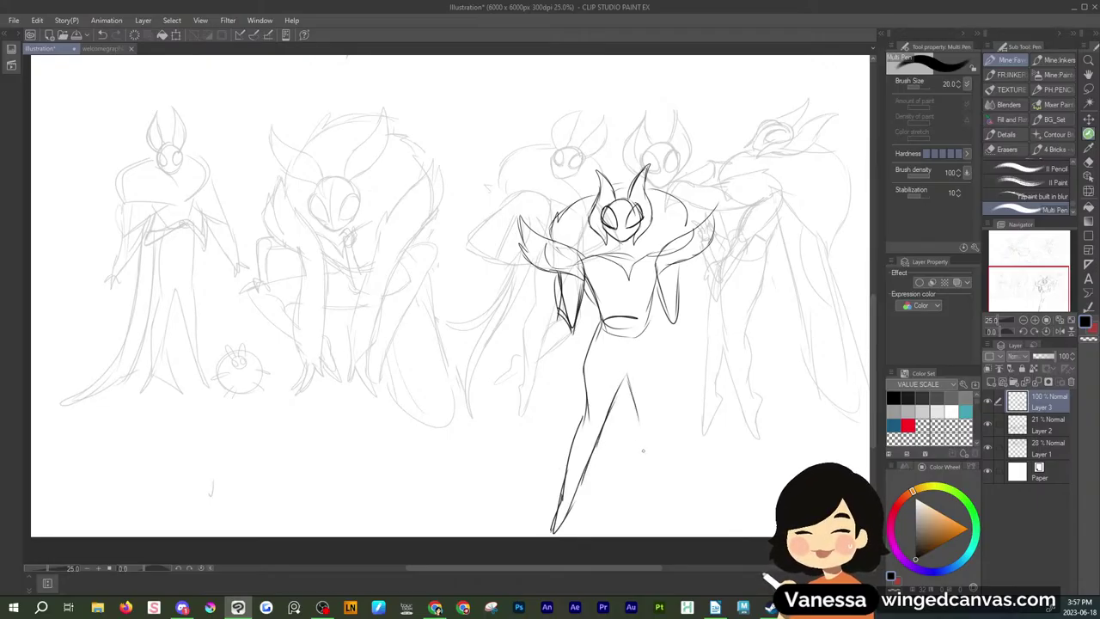
Lasso the entire broad-collared moth and delete it, clearing the selection
key(m)
mouse_move(732, 225)
mouse_down()
mouse_move(477, 258)
mouse_move(480, 545)
mouse_move(808, 344)
mouse_up()
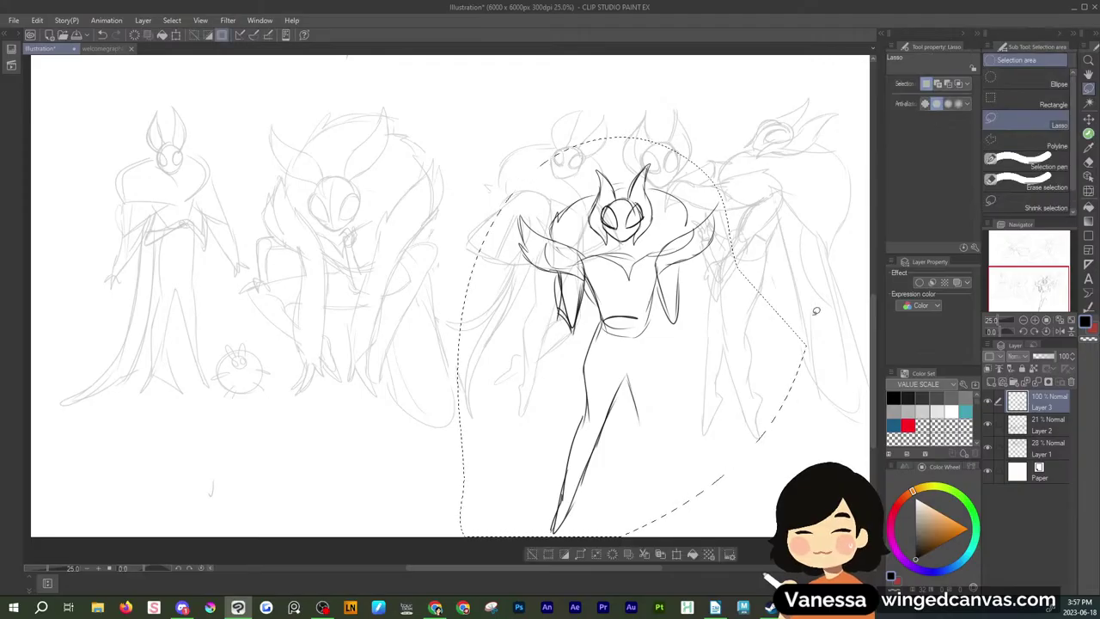
click(612, 554)
key(ctrl+d)
Sketch a new moth's tilted oval head with large eyes and a broad, rounded, slanted shoulder mantle around it
key(p)
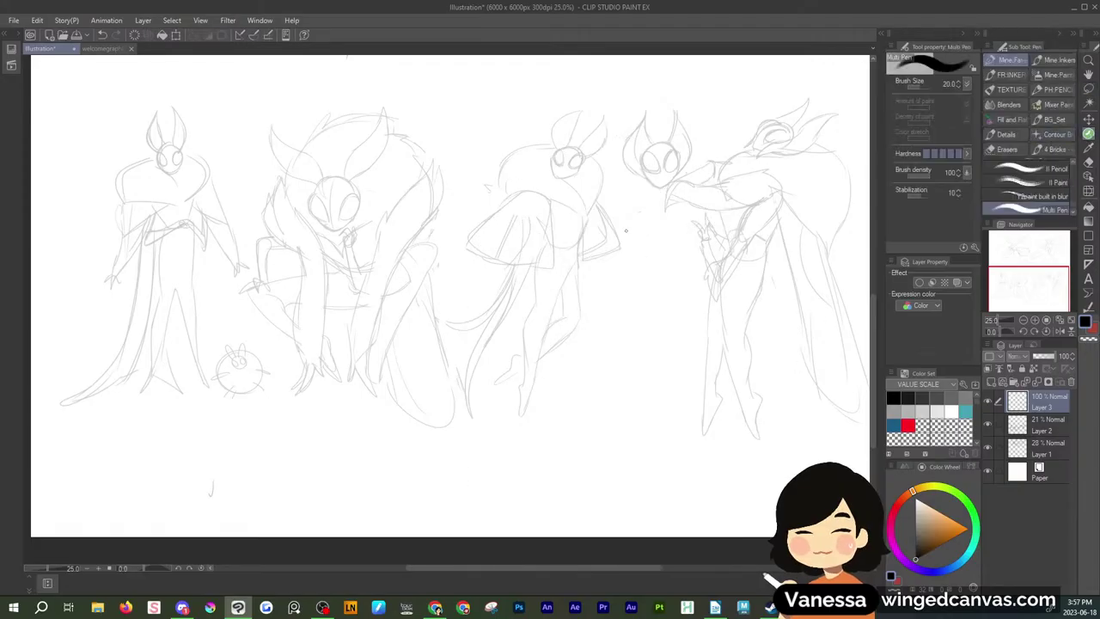
mouse_move(646, 234)
mouse_down()
mouse_move(608, 242)
mouse_move(605, 257)
mouse_move(649, 254)
mouse_move(597, 283)
mouse_move(636, 291)
mouse_move(666, 262)
mouse_up()
drag(637, 221, 698, 226)
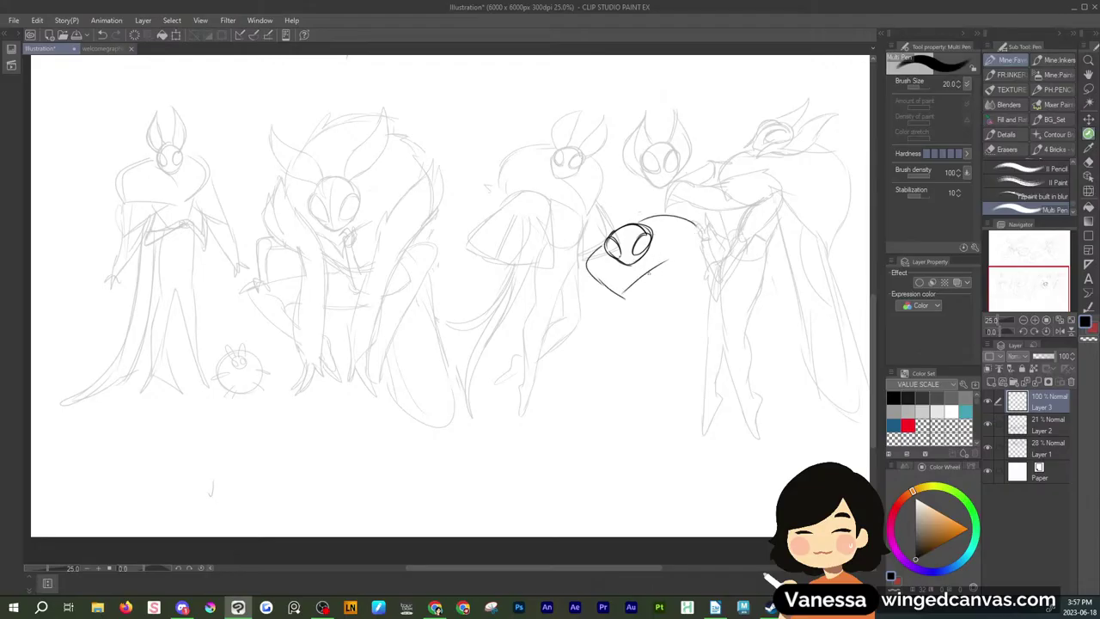
drag(638, 277, 693, 253)
mouse_move(648, 217)
mouse_down()
mouse_move(685, 219)
mouse_move(710, 234)
mouse_up()
mouse_move(663, 266)
mouse_down()
mouse_move(703, 258)
mouse_move(714, 238)
mouse_up()
Draw the new moth's torso tapering to a narrow waist, with two long legs ending in pointed feet
mouse_move(605, 286)
mouse_down()
mouse_move(610, 337)
mouse_move(646, 337)
mouse_move(669, 305)
mouse_up()
mouse_move(694, 268)
mouse_down()
mouse_move(649, 330)
mouse_move(588, 375)
mouse_move(602, 393)
mouse_move(585, 502)
mouse_up()
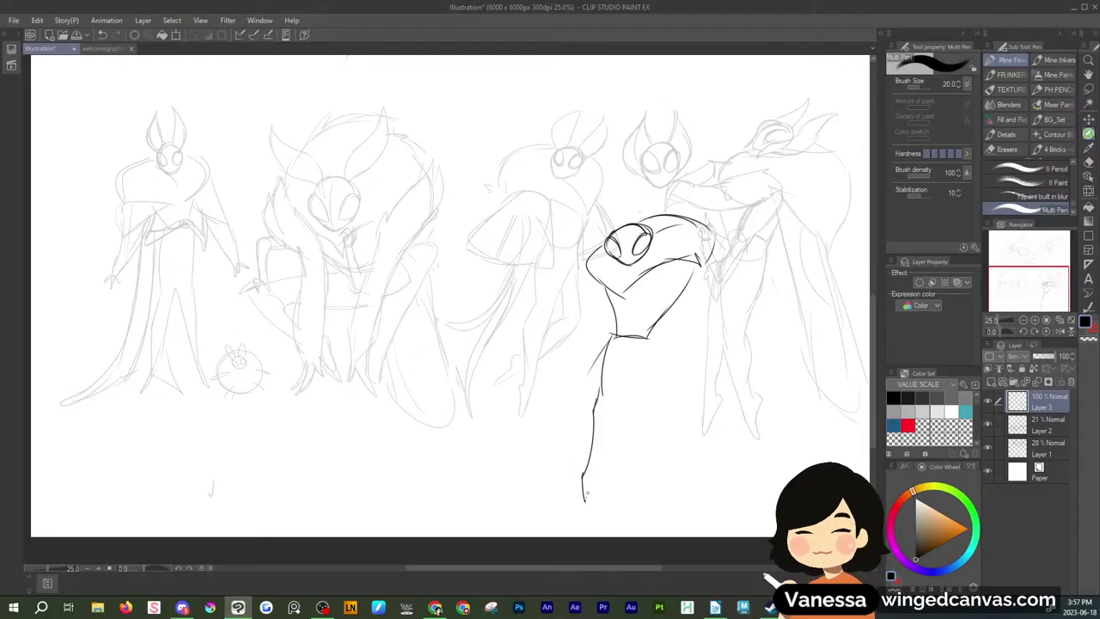
mouse_move(587, 493)
mouse_down()
mouse_move(637, 363)
mouse_move(662, 495)
mouse_up()
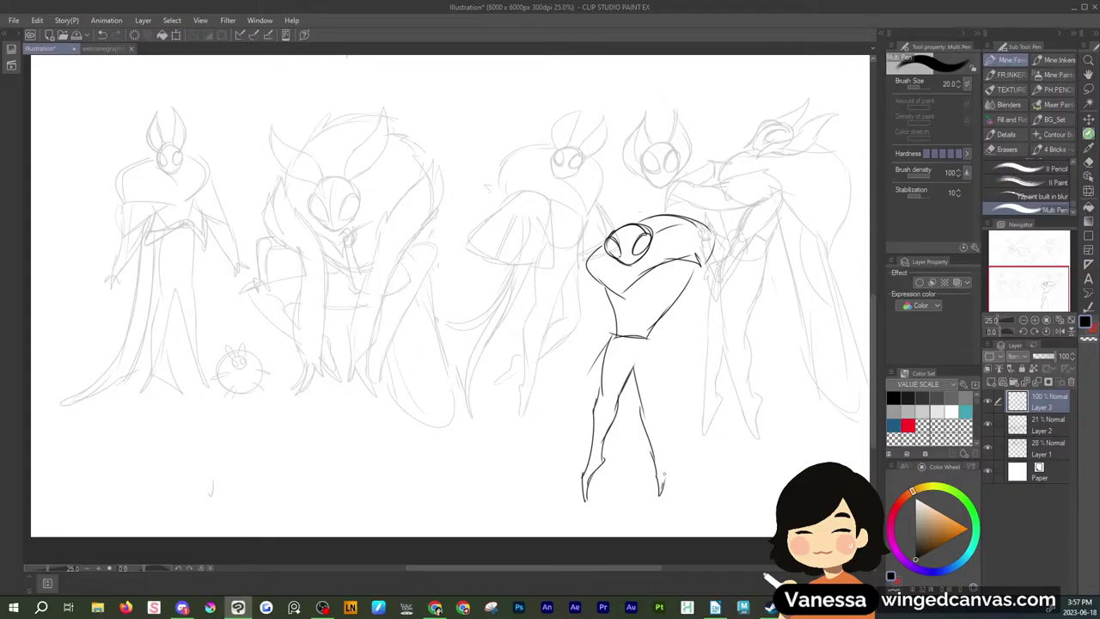
drag(646, 342, 658, 504)
drag(592, 478, 589, 494)
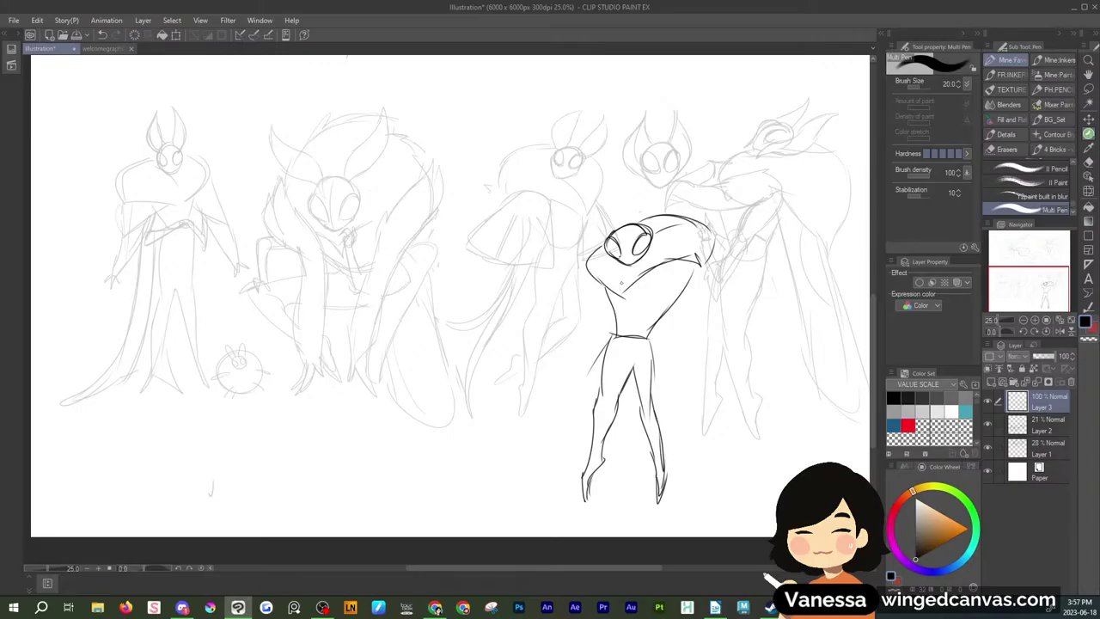
Add pointed fur tufts to both of the new moth's shoulders and sketch the upper arm outlines hanging from them
drag(694, 257, 663, 283)
mouse_move(676, 246)
mouse_down()
mouse_move(689, 239)
mouse_move(667, 298)
mouse_up()
drag(692, 261, 696, 308)
mouse_move(581, 264)
mouse_down()
mouse_move(593, 309)
mouse_move(578, 255)
mouse_move(584, 233)
mouse_up()
mouse_move(584, 251)
mouse_down()
mouse_move(598, 225)
mouse_move(604, 249)
mouse_up()
mouse_move(672, 263)
mouse_down()
mouse_move(690, 205)
mouse_move(706, 270)
mouse_up()
mouse_move(589, 297)
mouse_down()
mouse_move(560, 378)
mouse_move(589, 372)
mouse_up()
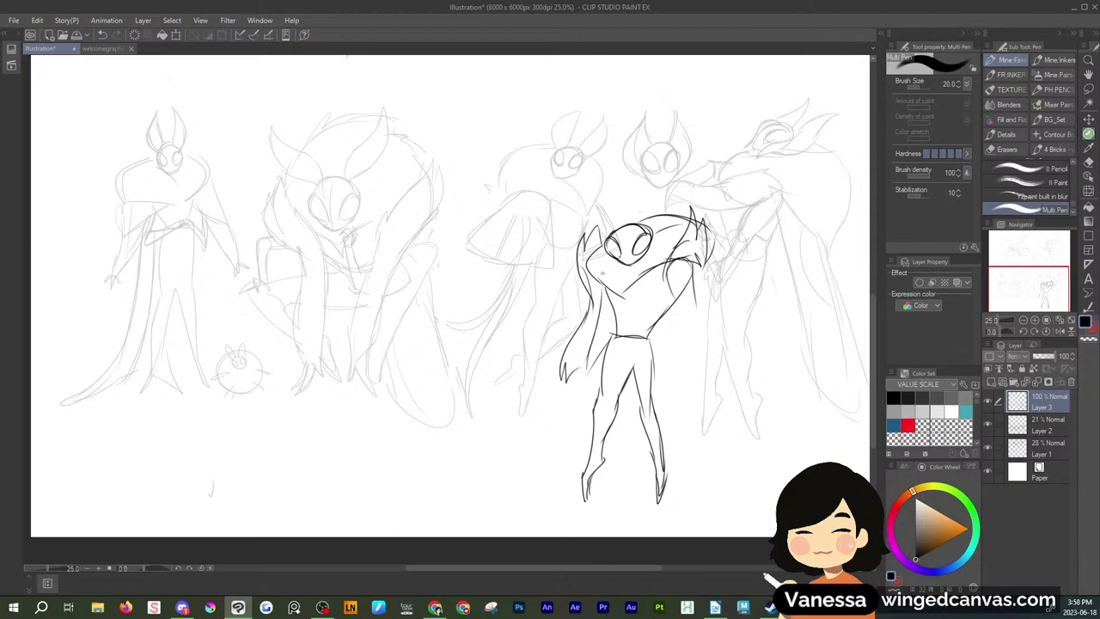
Draw the new moth's forearms and clawed, long-fingered hands hanging on both sides of the hips
mouse_move(672, 290)
mouse_down()
mouse_move(687, 363)
mouse_move(708, 372)
mouse_move(694, 300)
mouse_up()
mouse_move(683, 359)
mouse_down()
mouse_move(694, 390)
mouse_move(700, 363)
mouse_up()
mouse_move(576, 371)
mouse_down()
mouse_move(568, 395)
mouse_move(582, 375)
mouse_up()
drag(597, 323, 585, 366)
drag(605, 291, 598, 323)
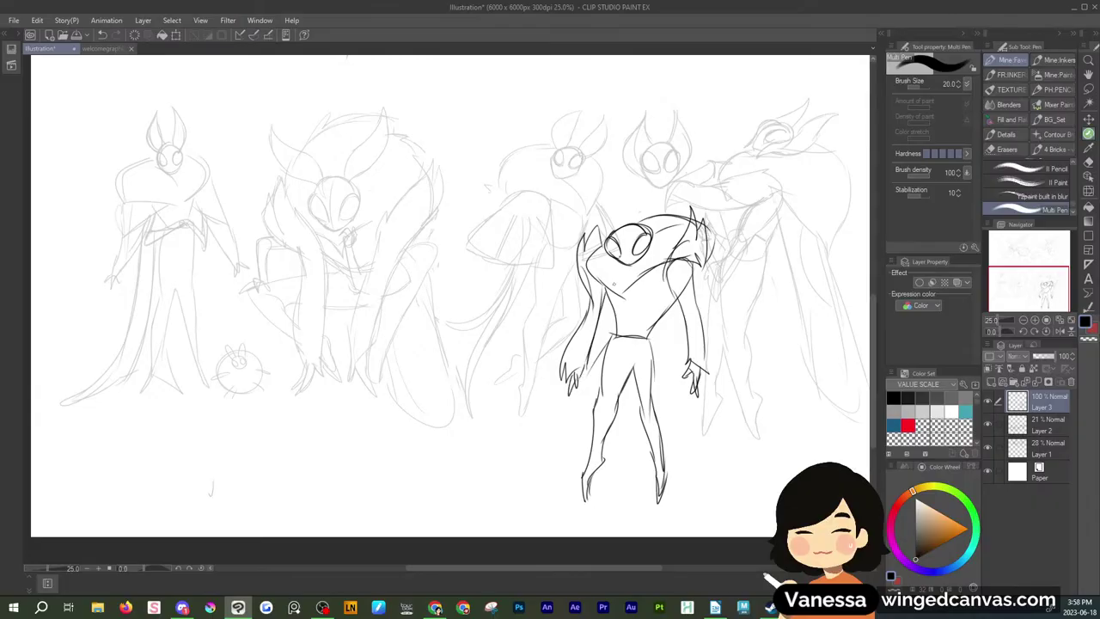
Define the pointed V-shaped collar under the new moth's head and draw curved, upswept antennae framing its face
mouse_move(604, 284)
mouse_down()
mouse_move(626, 296)
mouse_move(651, 268)
mouse_up()
mouse_move(610, 263)
mouse_down()
mouse_move(599, 229)
mouse_move(610, 187)
mouse_move(622, 227)
mouse_up()
mouse_move(614, 187)
mouse_down()
mouse_move(599, 239)
mouse_move(609, 266)
mouse_up()
mouse_move(639, 225)
mouse_down()
mouse_move(646, 195)
mouse_move(653, 258)
mouse_move(651, 217)
mouse_up()
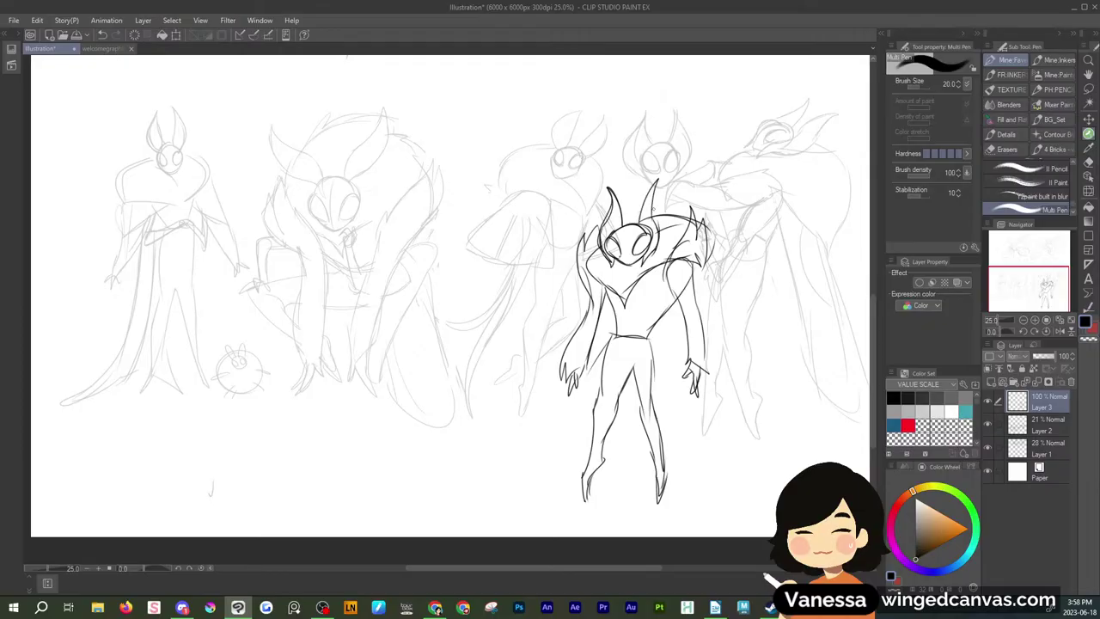
Redraw the new moth's inner thighs with a lower crotch point, and lasso and delete the old lines above it
drag(621, 361, 640, 425)
key(m)
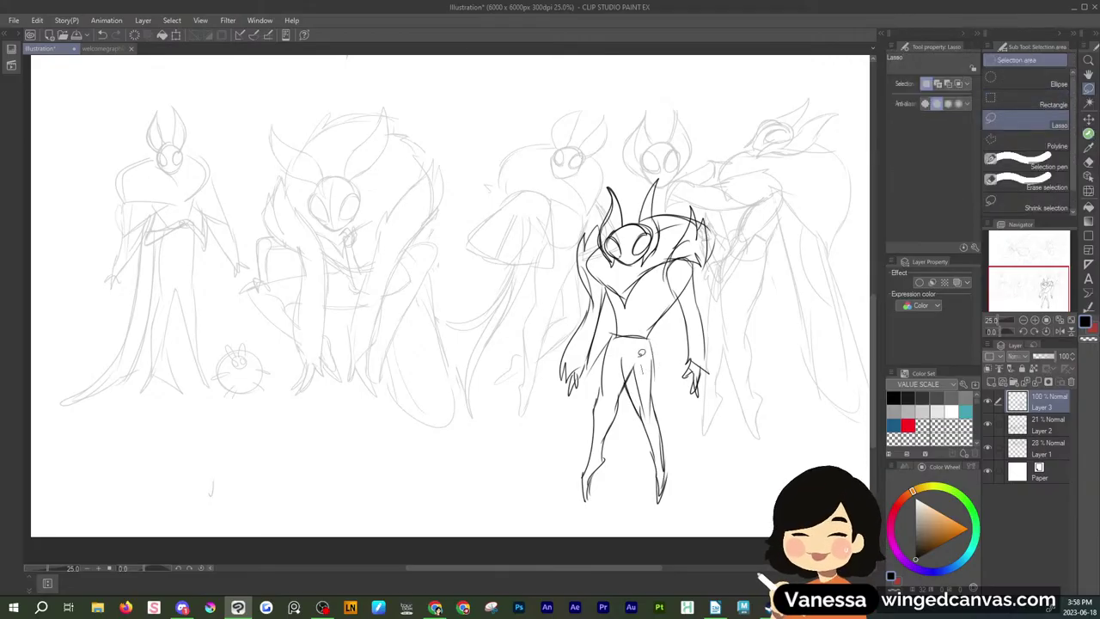
drag(653, 350, 646, 418)
click(627, 440)
key(ctrl+d)
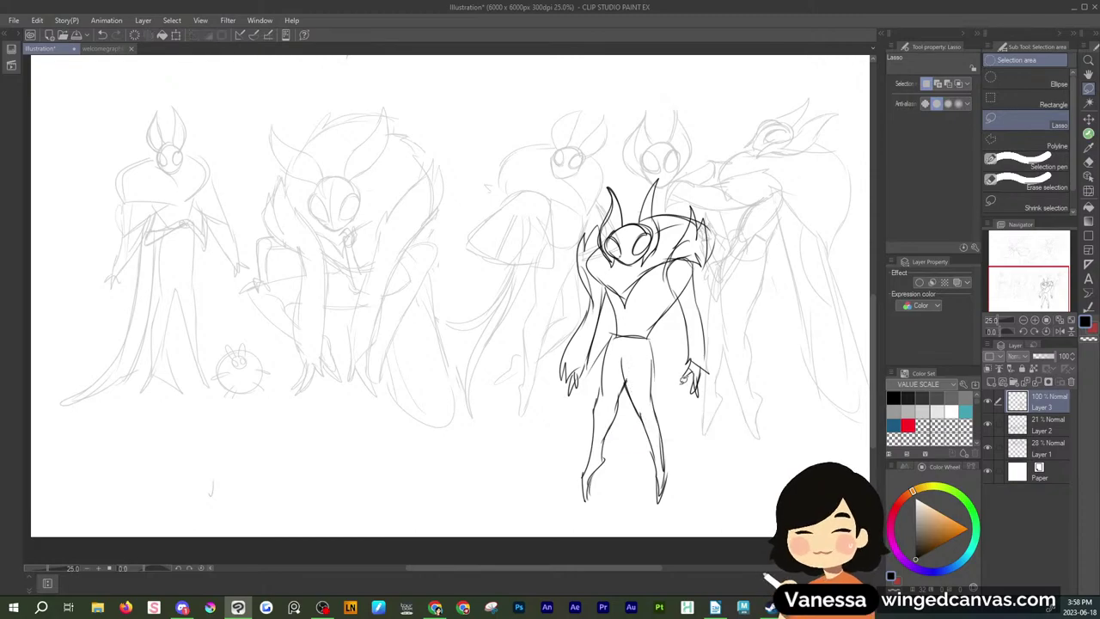
Add small fur tufts between and behind the antennae, and lasso and delete the old upper outline of the raised shoulder
key(p)
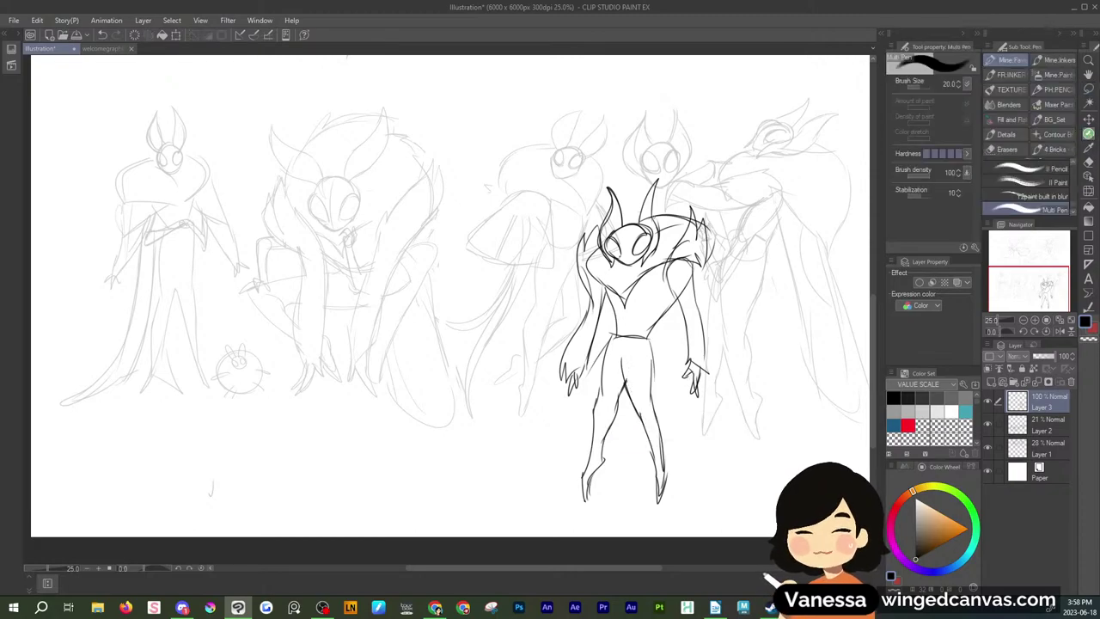
drag(619, 218, 640, 207)
key(m)
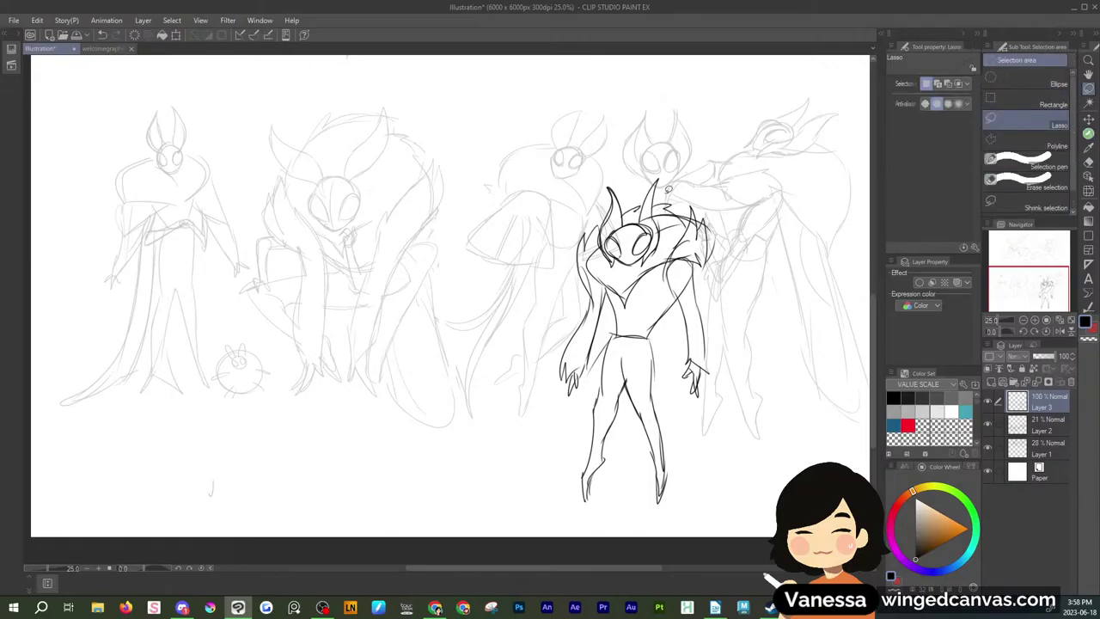
drag(669, 189, 675, 184)
click(653, 251)
mouse_move(742, 203)
mouse_down()
mouse_move(720, 203)
mouse_move(704, 241)
mouse_up()
click(710, 199)
click(678, 274)
drag(728, 197, 738, 193)
key(ctrl+d)
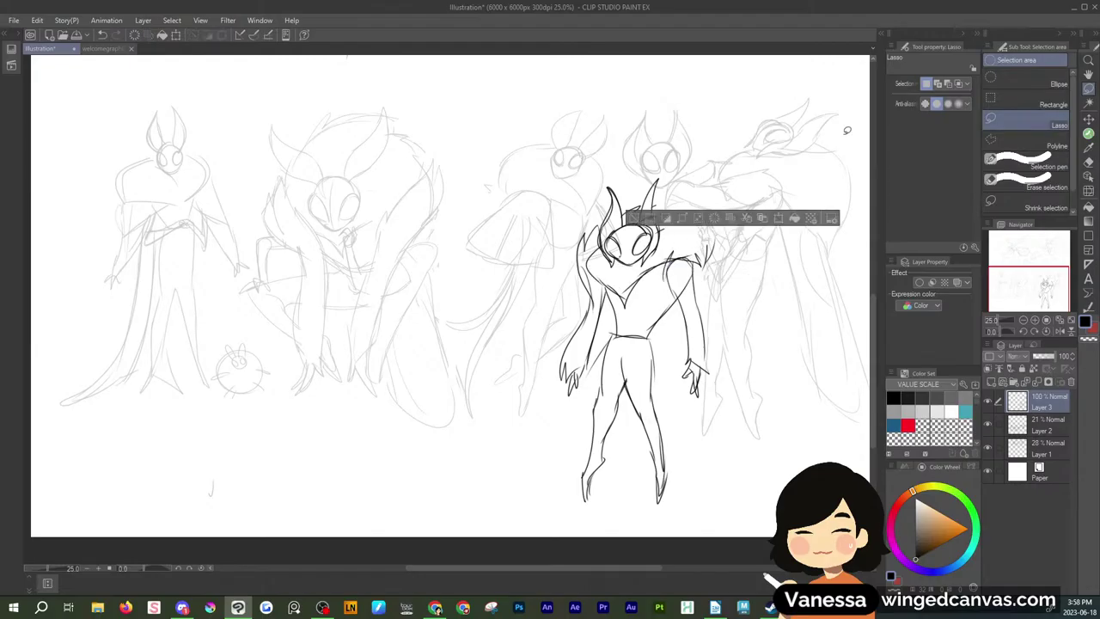
Redraw the raised shoulder with the pen as a rounded curve ending in jagged fur
click(1089, 133)
mouse_move(654, 209)
mouse_down()
mouse_move(689, 213)
mouse_move(708, 257)
mouse_up()
drag(695, 222, 705, 242)
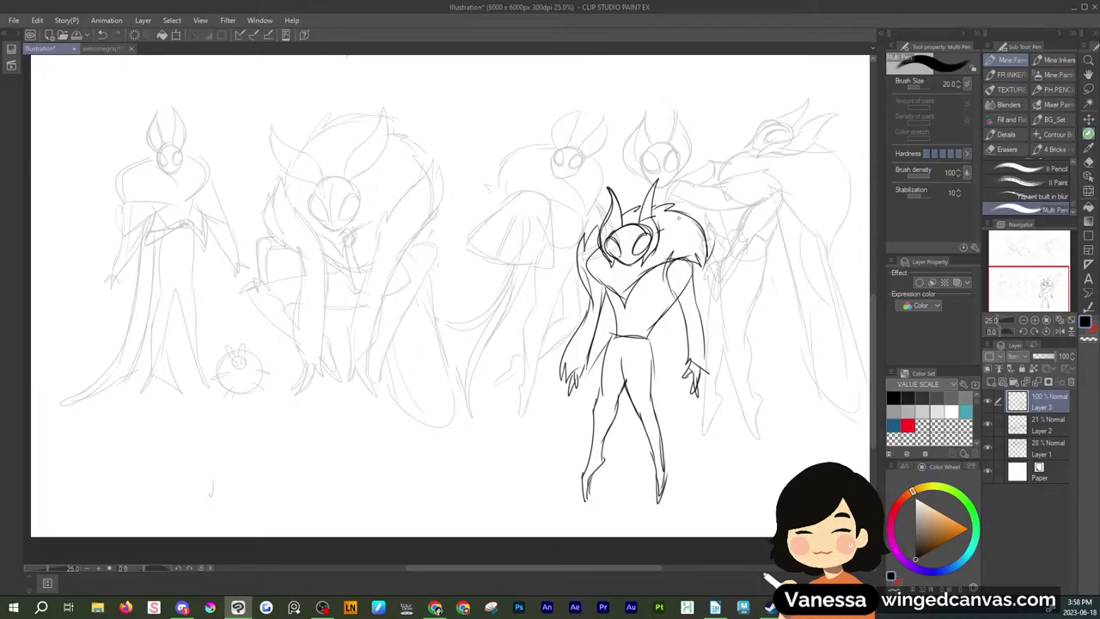
Sketch a small clasp at the collar's point with pointed cloth flaps spreading over both sides of the front figure's torso
drag(616, 335, 600, 412)
drag(634, 288, 653, 342)
drag(635, 300, 660, 325)
mouse_move(634, 306)
mouse_down()
mouse_move(663, 347)
mouse_move(673, 299)
mouse_move(603, 323)
mouse_move(602, 351)
mouse_up()
drag(626, 303, 613, 326)
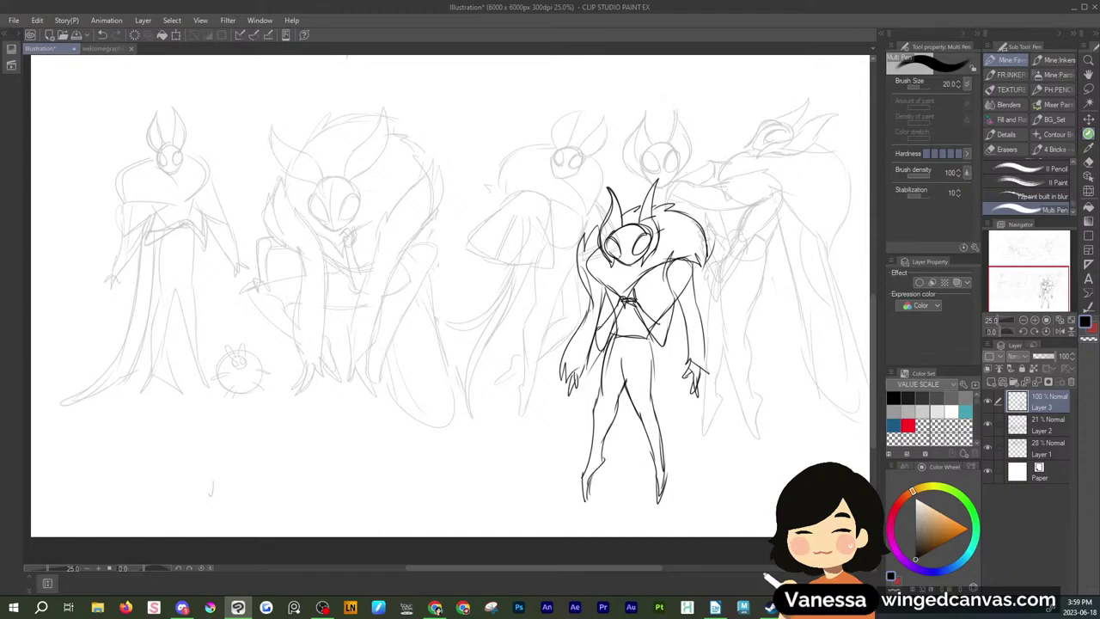
Outline a long cape behind the front figure, falling from the shoulders to a pointed hem around the feet
mouse_move(600, 352)
mouse_down()
mouse_move(574, 458)
mouse_move(634, 509)
mouse_up()
drag(639, 498, 632, 511)
drag(670, 477, 727, 450)
mouse_move(698, 276)
mouse_down()
mouse_move(751, 410)
mouse_move(745, 391)
mouse_up()
mouse_move(746, 393)
mouse_down()
mouse_move(715, 457)
mouse_move(634, 507)
mouse_up()
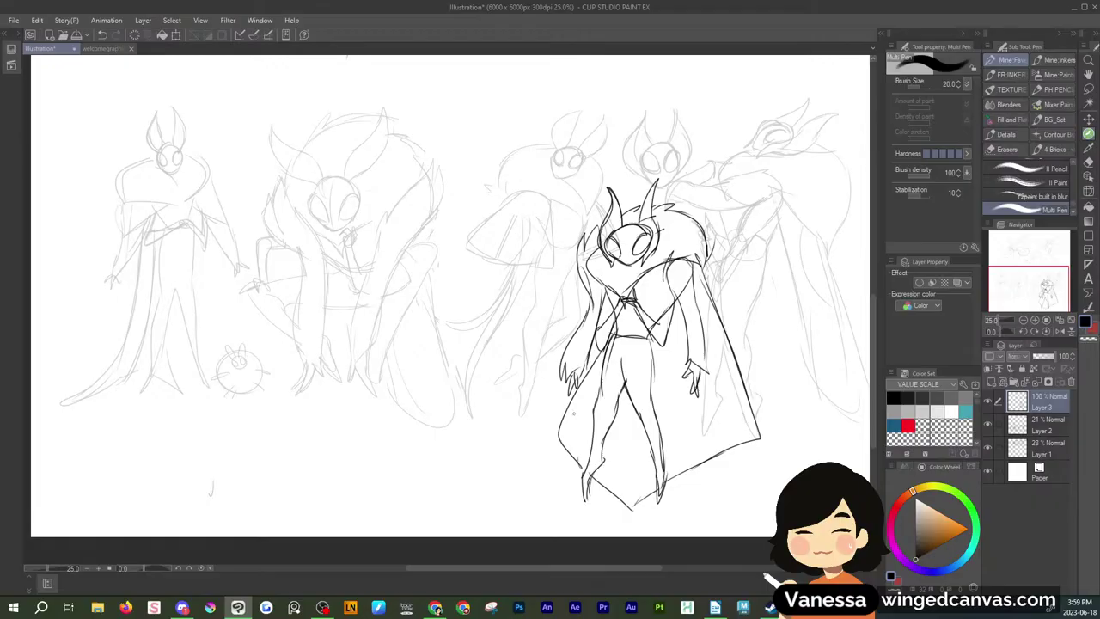
key(alt+Tab)
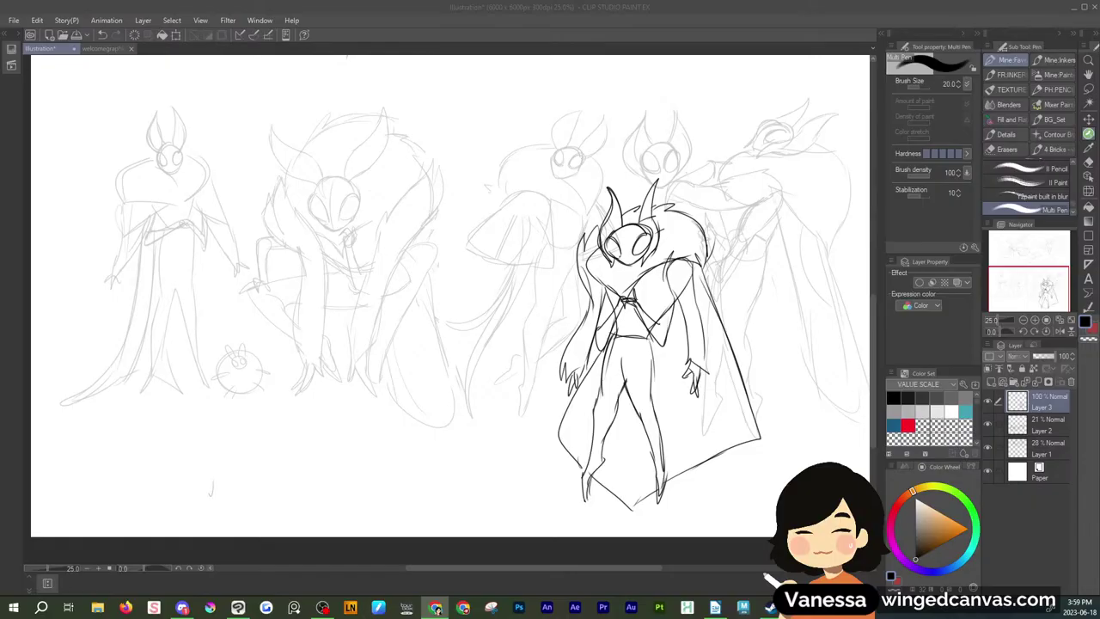
Lasso and delete the front figure's head and both horns on Layer 3
click(1087, 88)
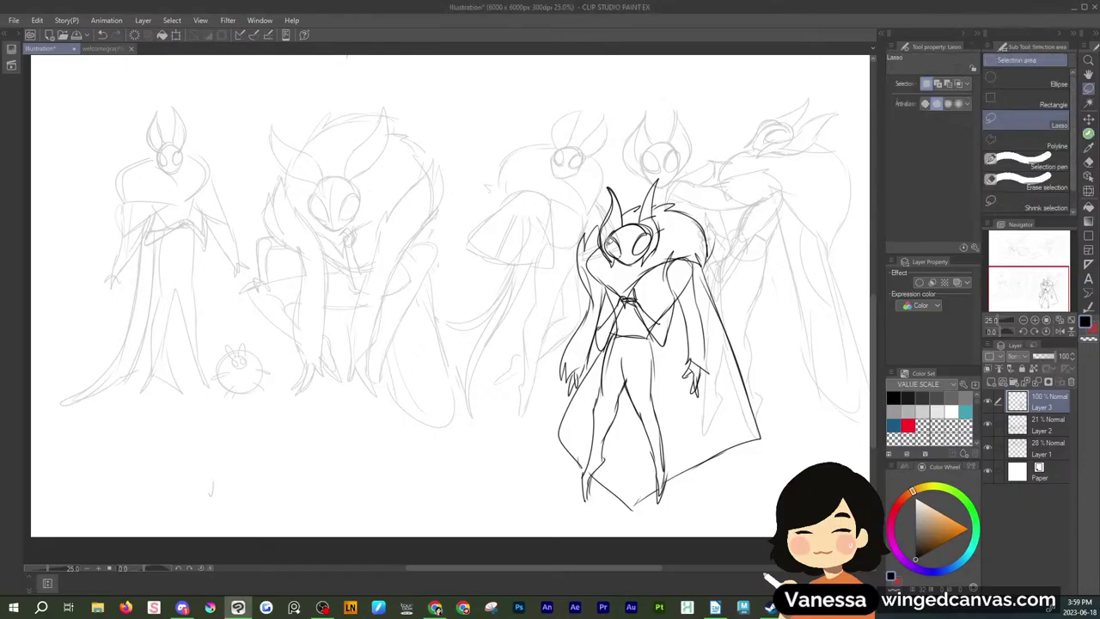
mouse_move(625, 254)
mouse_down()
mouse_move(617, 176)
mouse_move(615, 264)
mouse_up()
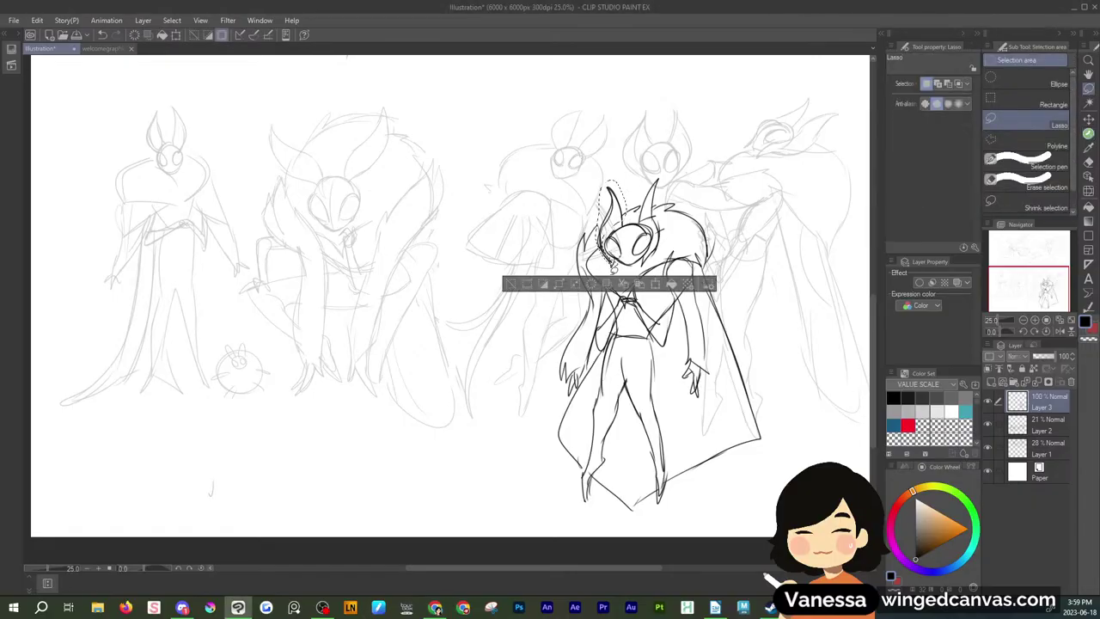
mouse_move(673, 230)
mouse_down()
mouse_move(659, 180)
mouse_move(645, 242)
mouse_move(656, 256)
mouse_move(607, 250)
mouse_move(636, 207)
mouse_move(653, 245)
mouse_up()
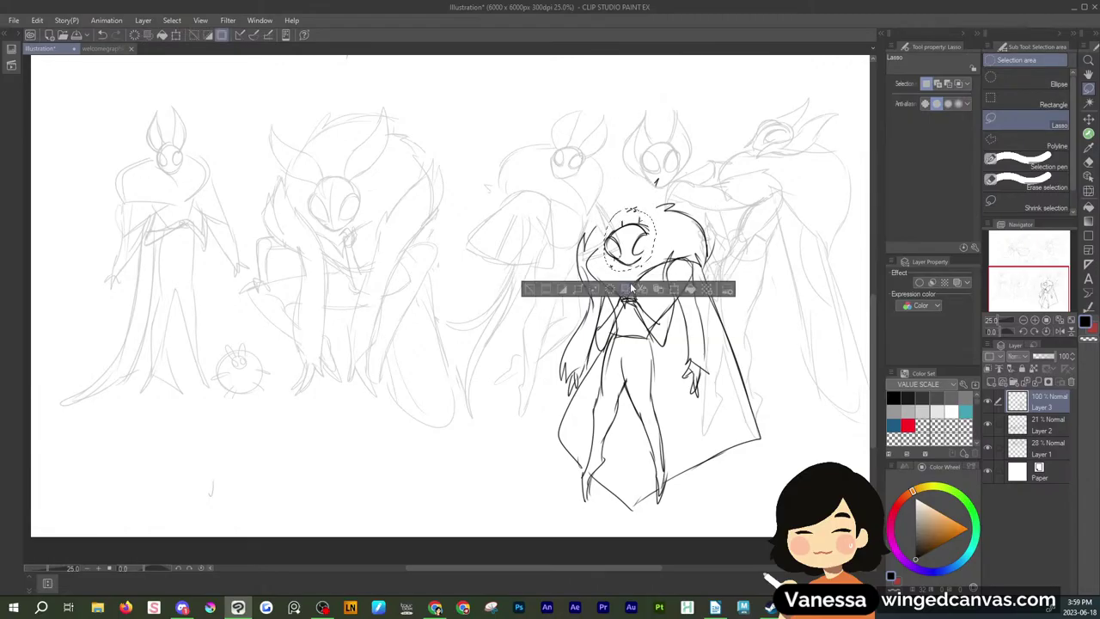
key(Delete)
key(ctrl+d)
drag(640, 188, 637, 196)
key(Delete)
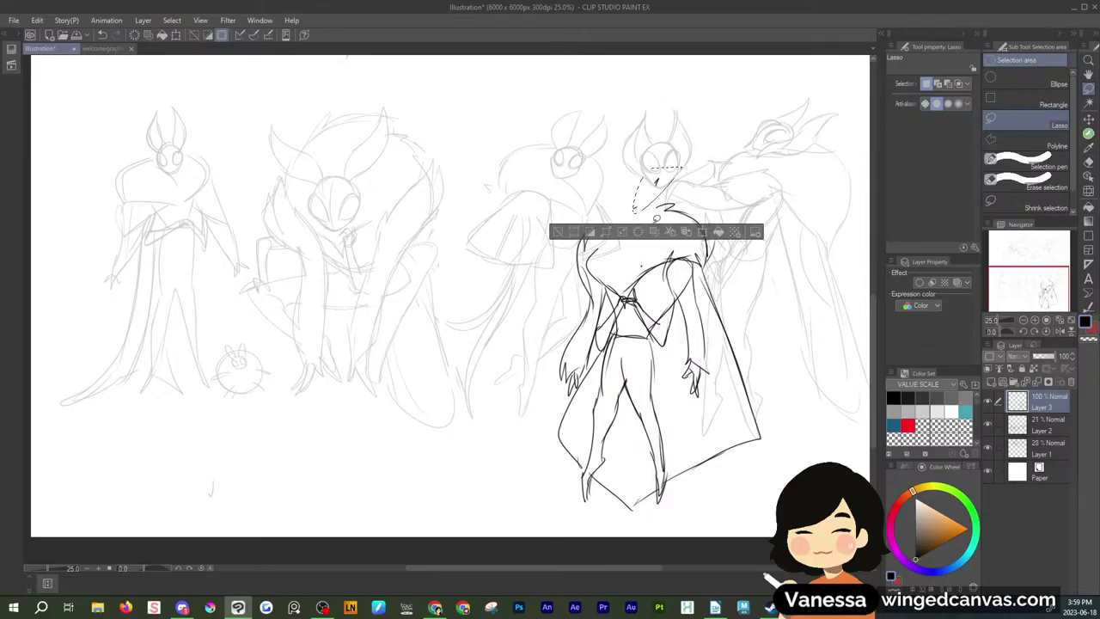
key(ctrl+d)
Sketch a rounded fur mane over the shoulders and a new small oval head for the front figure
key(p)
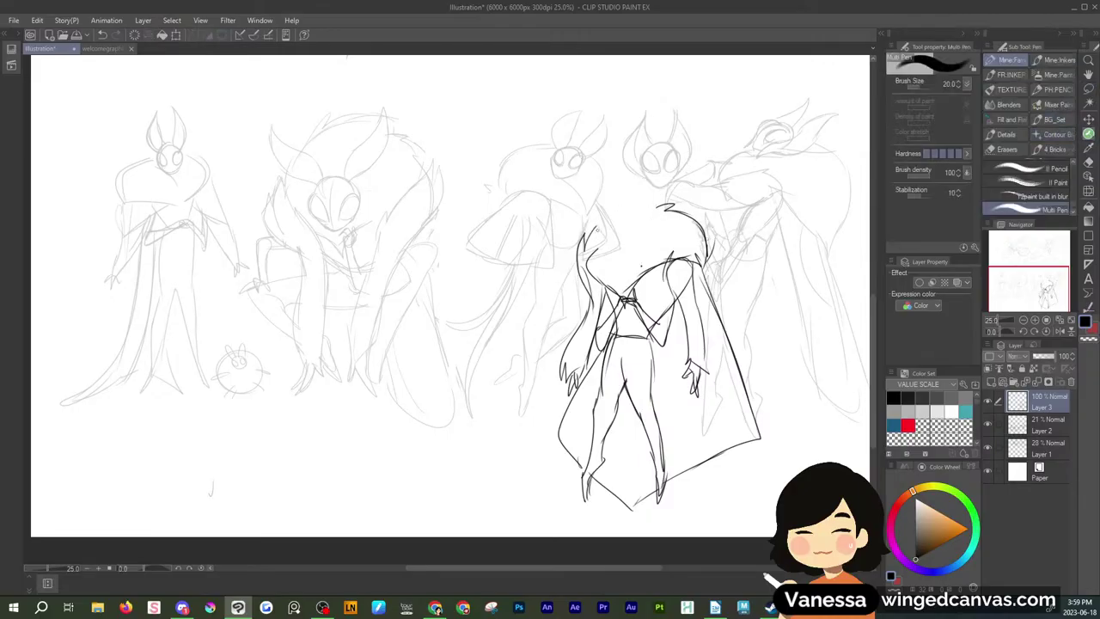
mouse_move(587, 242)
mouse_down()
mouse_move(605, 218)
mouse_move(656, 206)
mouse_move(596, 239)
mouse_move(608, 226)
mouse_move(619, 263)
mouse_up()
mouse_move(620, 234)
mouse_down()
mouse_move(638, 253)
mouse_move(636, 239)
mouse_move(627, 269)
mouse_move(636, 266)
mouse_up()
Lasso and delete the fur mane outline arching around the front figure's new head
click(1089, 90)
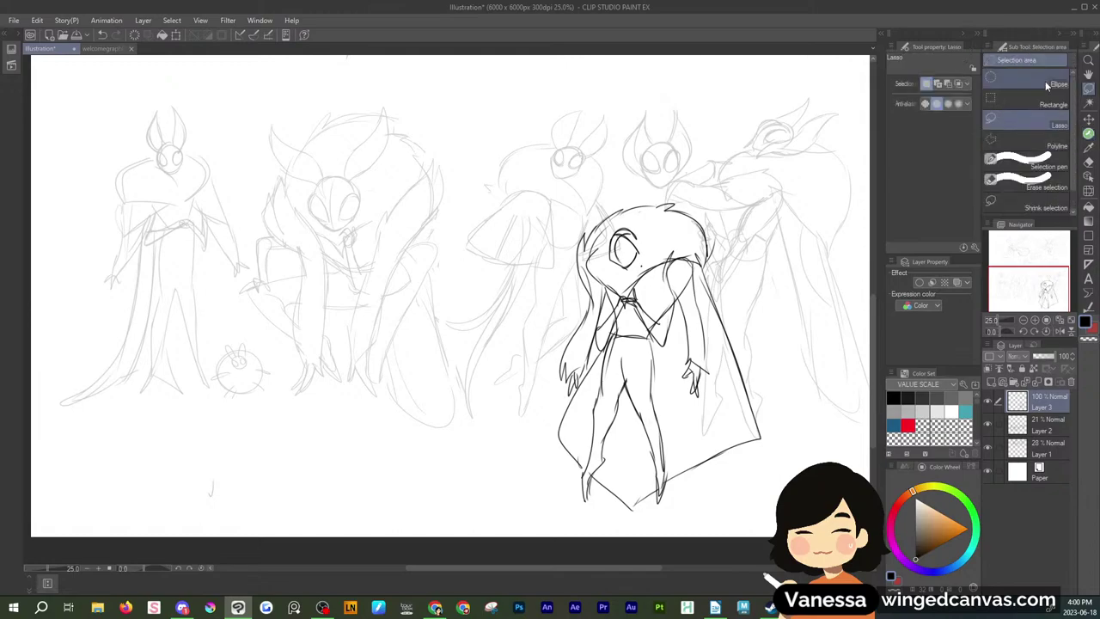
mouse_move(599, 218)
mouse_down()
mouse_move(582, 227)
mouse_move(642, 230)
mouse_move(628, 193)
mouse_up()
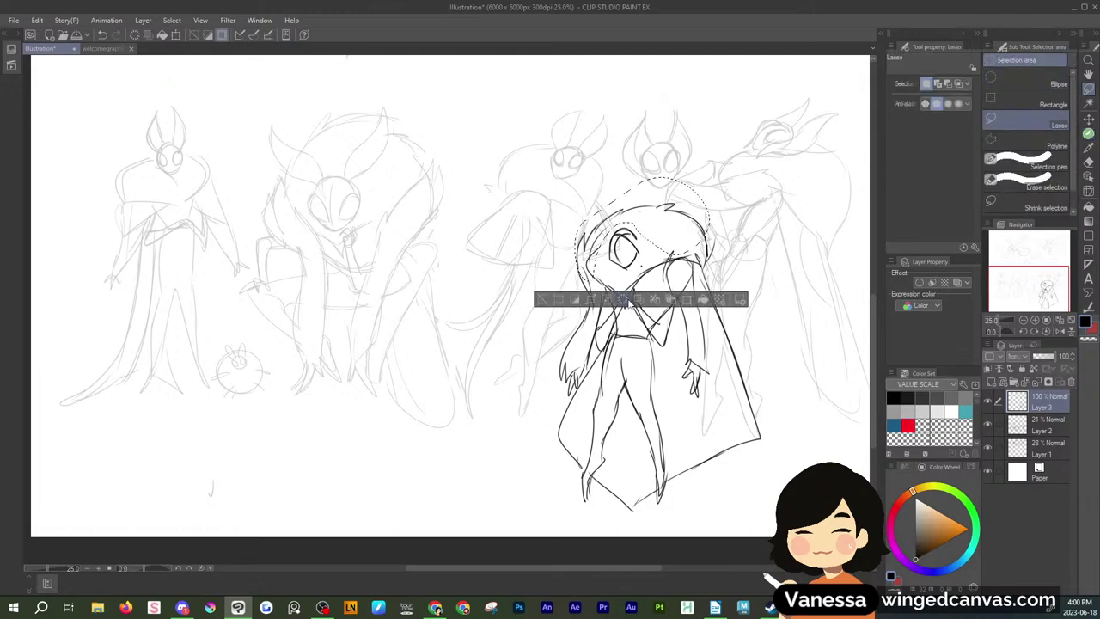
key(Delete)
key(ctrl+d)
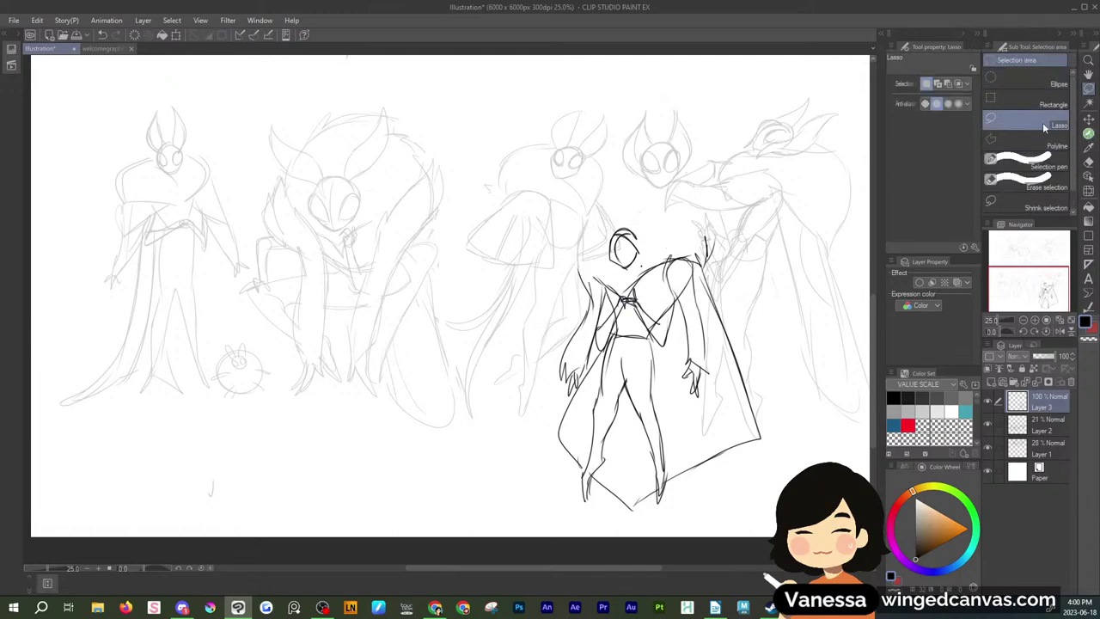
Add eye strokes to the small head and a mane line sloping from it to the shoulder
click(1086, 135)
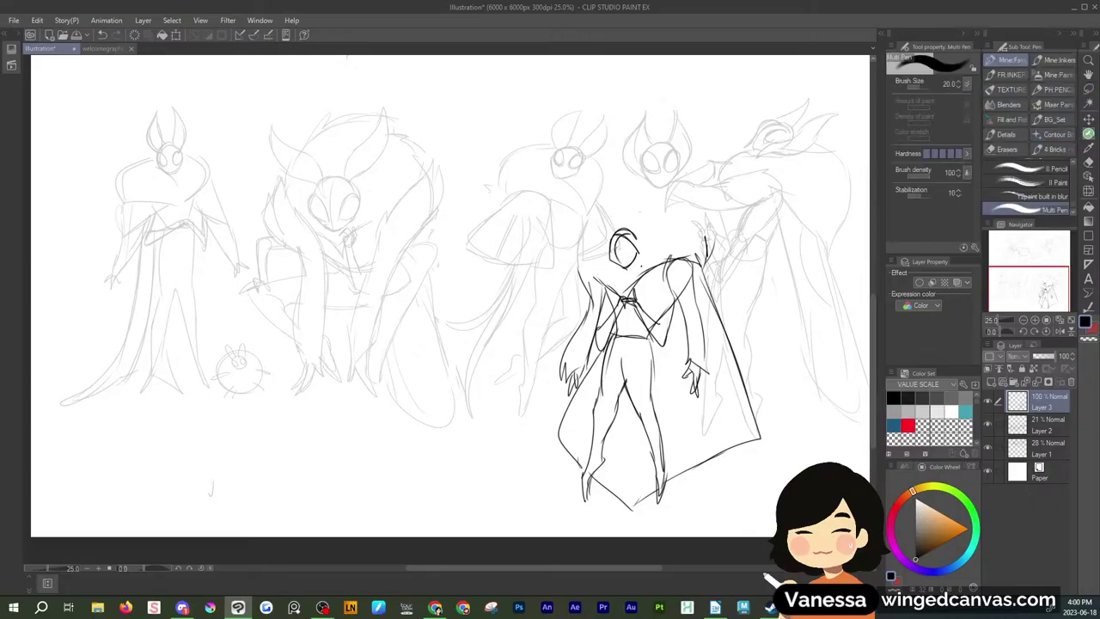
mouse_move(624, 240)
mouse_down()
mouse_move(615, 254)
mouse_move(636, 251)
mouse_move(622, 255)
mouse_up()
mouse_move(608, 216)
mouse_down()
mouse_move(618, 228)
mouse_move(579, 280)
mouse_move(595, 238)
mouse_move(600, 248)
mouse_up()
drag(632, 227, 672, 261)
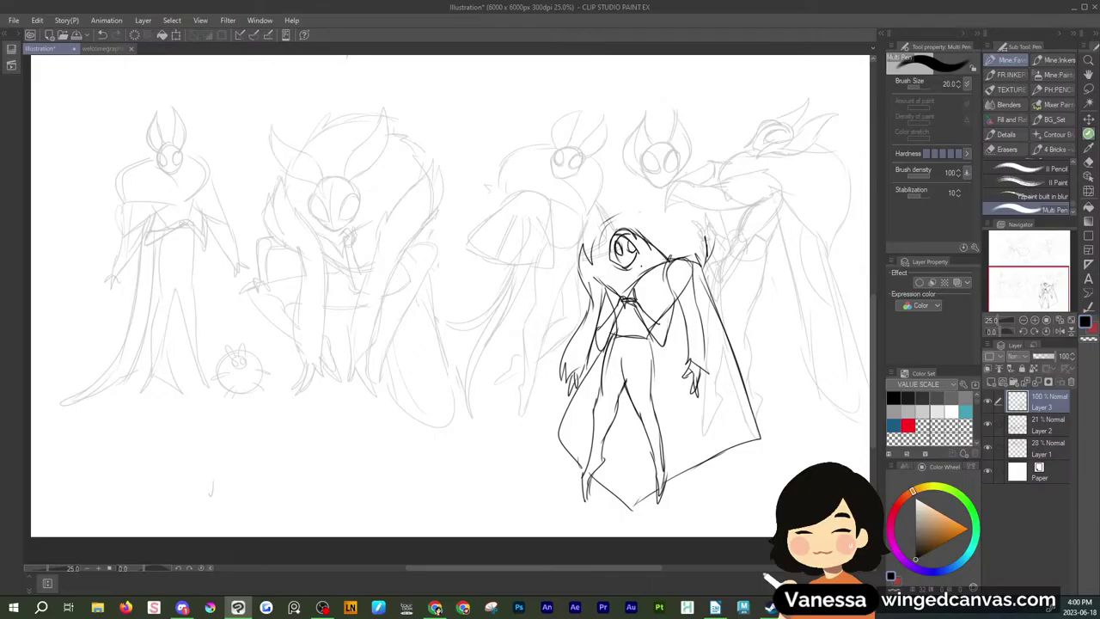
Delete the front figure's head and redraw it as a small front-facing oval with two large eyes
mouse_move(623, 222)
mouse_down()
mouse_move(612, 236)
mouse_move(644, 196)
mouse_move(667, 223)
mouse_move(668, 201)
mouse_move(677, 249)
mouse_move(668, 213)
mouse_up()
key(m)
key(Delete)
key(ctrl+d)
click(1086, 133)
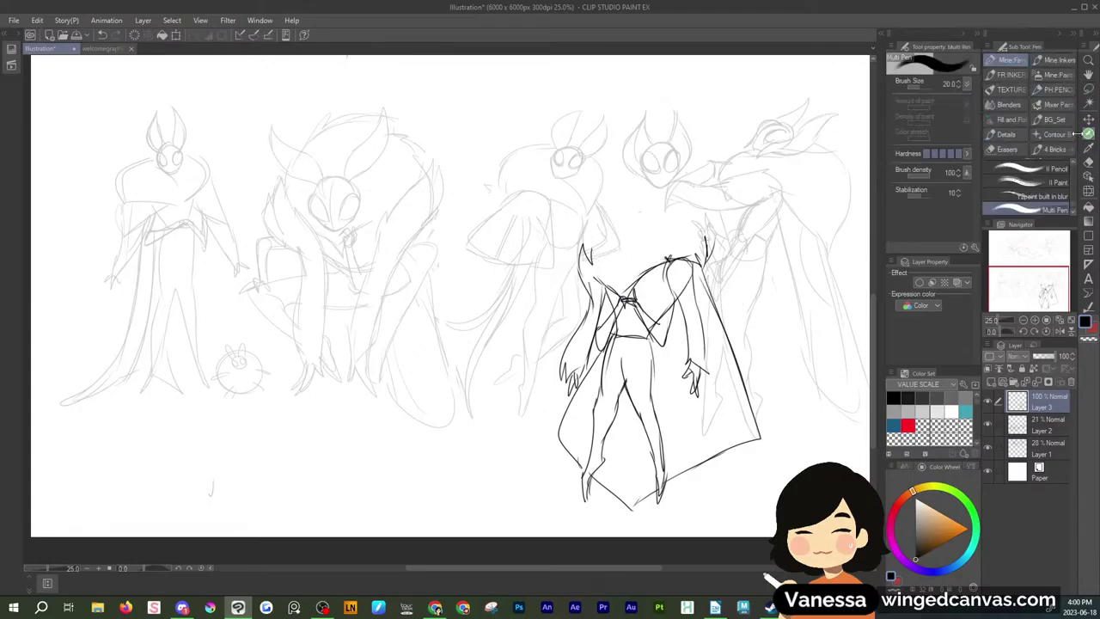
mouse_move(613, 248)
mouse_down()
mouse_move(632, 234)
mouse_move(610, 249)
mouse_move(625, 268)
mouse_move(634, 230)
mouse_move(637, 258)
mouse_move(612, 254)
mouse_move(639, 253)
mouse_up()
Lasso the front figure's arm on the cape's wide side and transform it slightly inward toward the torso
key(m)
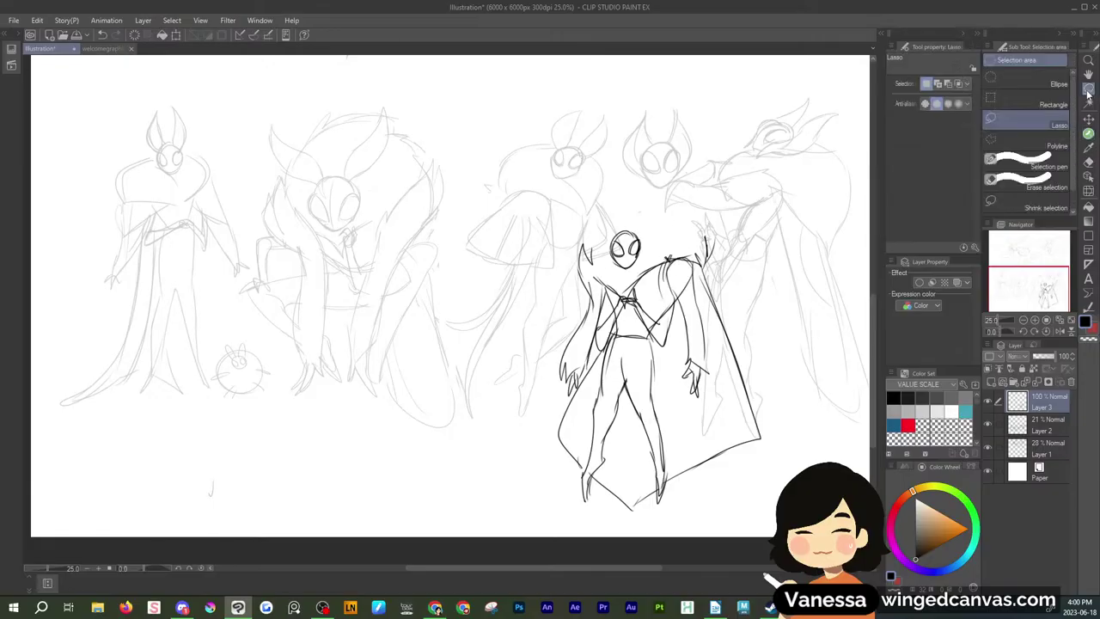
mouse_move(666, 258)
mouse_down()
mouse_move(710, 294)
mouse_move(666, 258)
mouse_up()
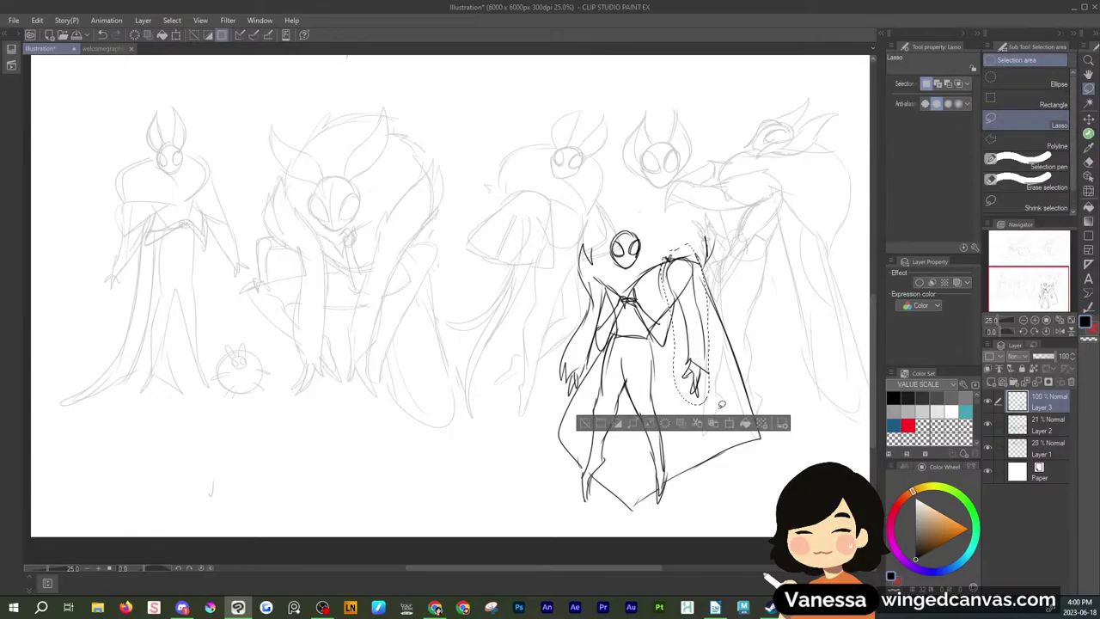
key(ctrl+t)
key(Return)
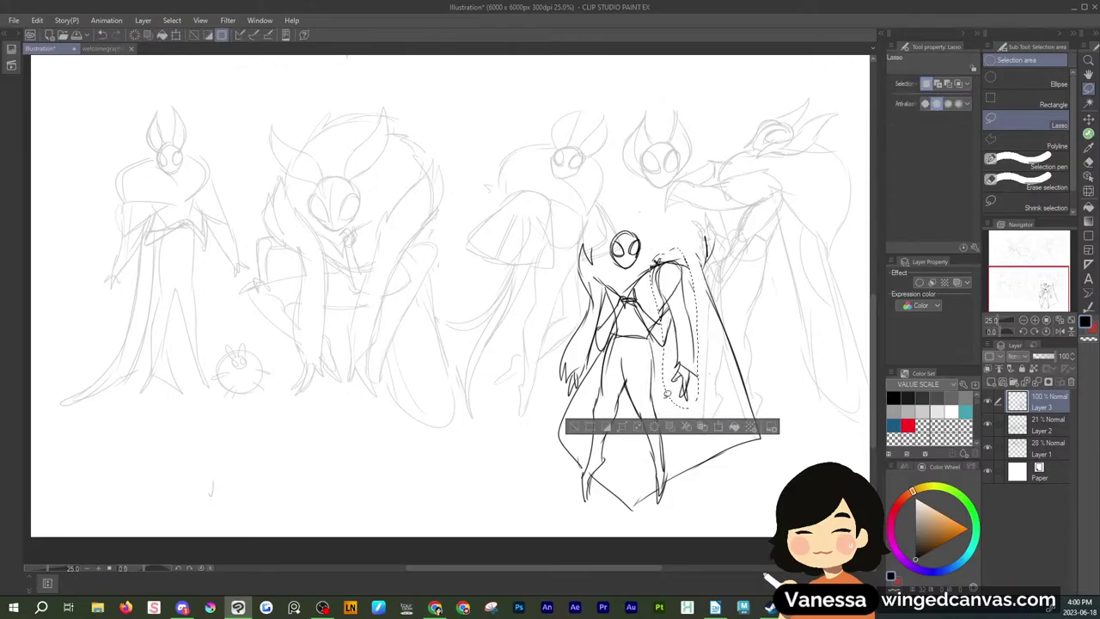
key(ctrl+d)
Sketch a fur mantle around the shoulders, then delete its outer part together with the cape's long side edge
click(1087, 134)
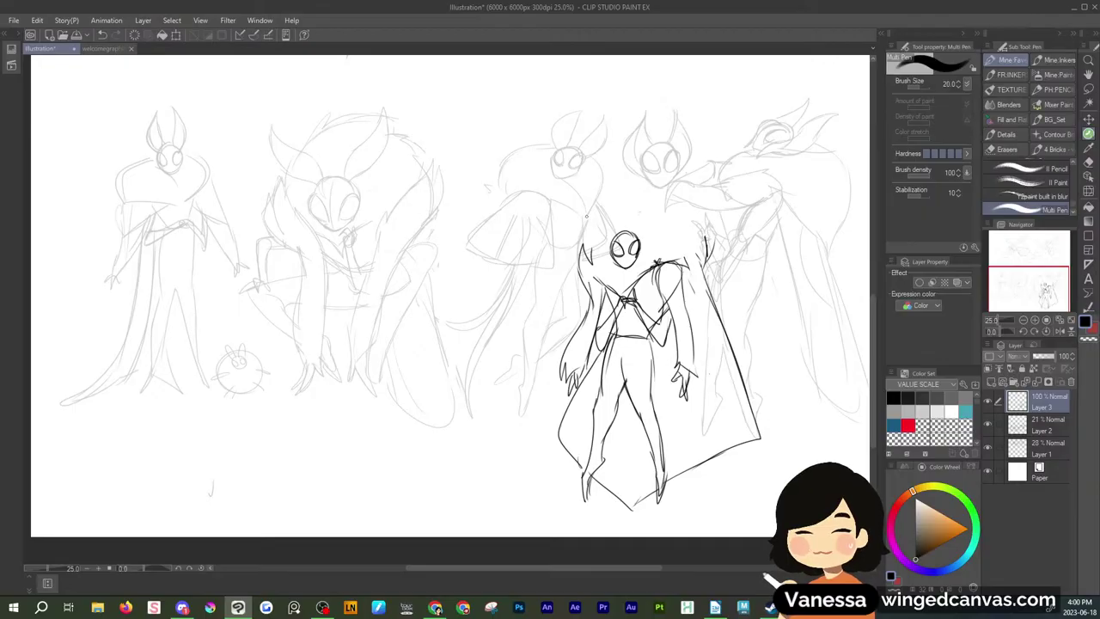
mouse_move(601, 240)
mouse_down()
mouse_move(597, 263)
mouse_move(668, 228)
mouse_move(693, 239)
mouse_move(702, 296)
mouse_move(682, 292)
mouse_up()
key(m)
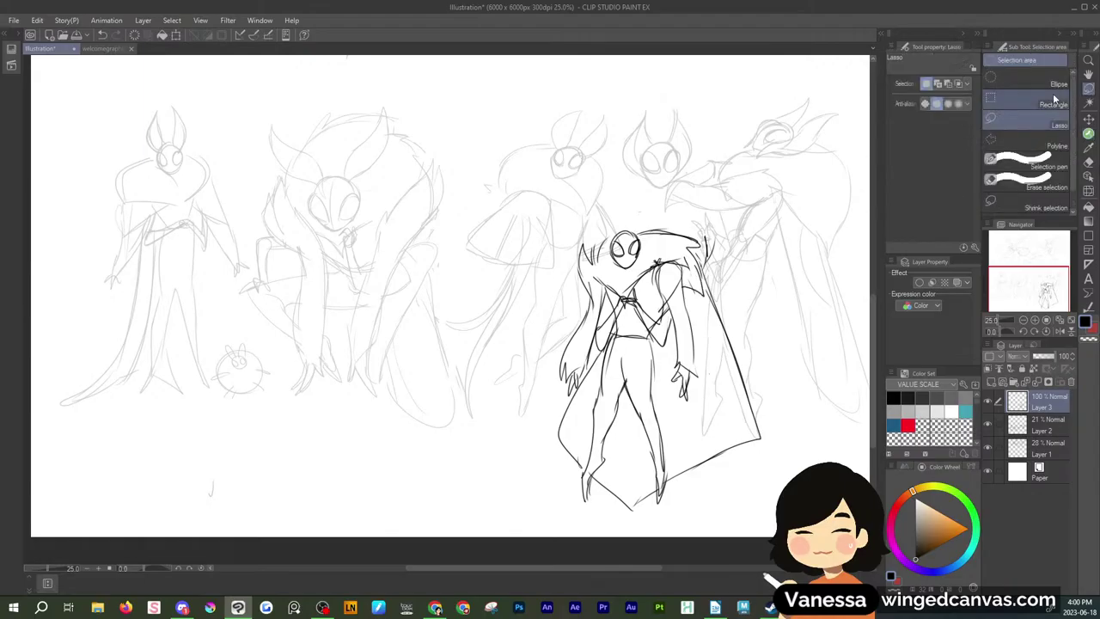
mouse_move(668, 226)
mouse_down()
mouse_move(730, 275)
mouse_move(713, 453)
mouse_up()
key(Delete)
key(ctrl+d)
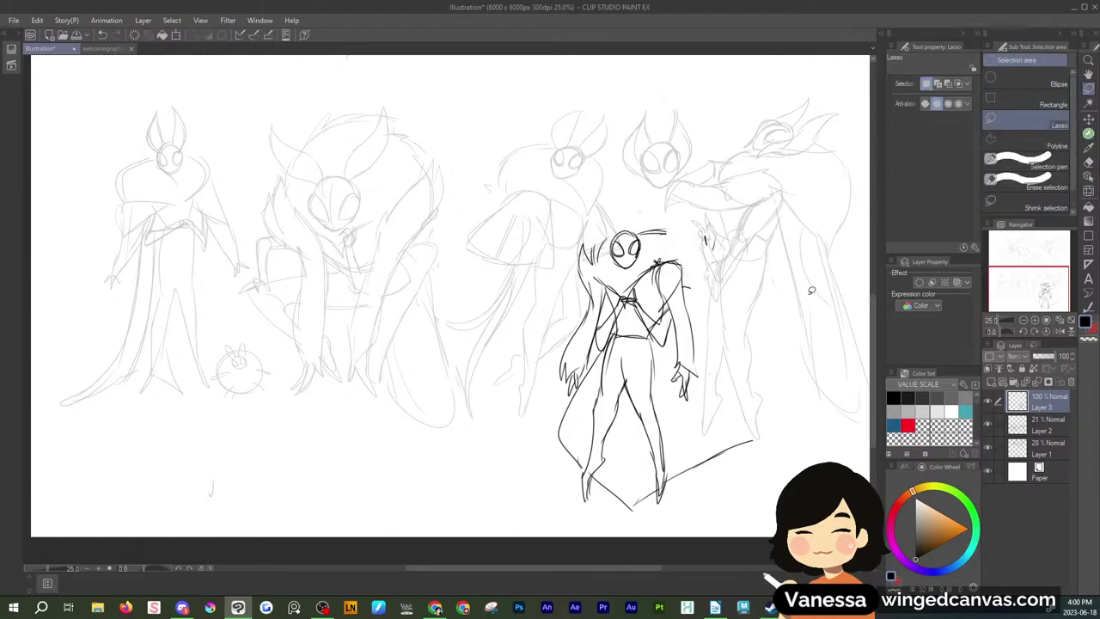
Draw two curved horns on the front figure's head and a ragged fur edge over the shoulder beside it
click(1087, 135)
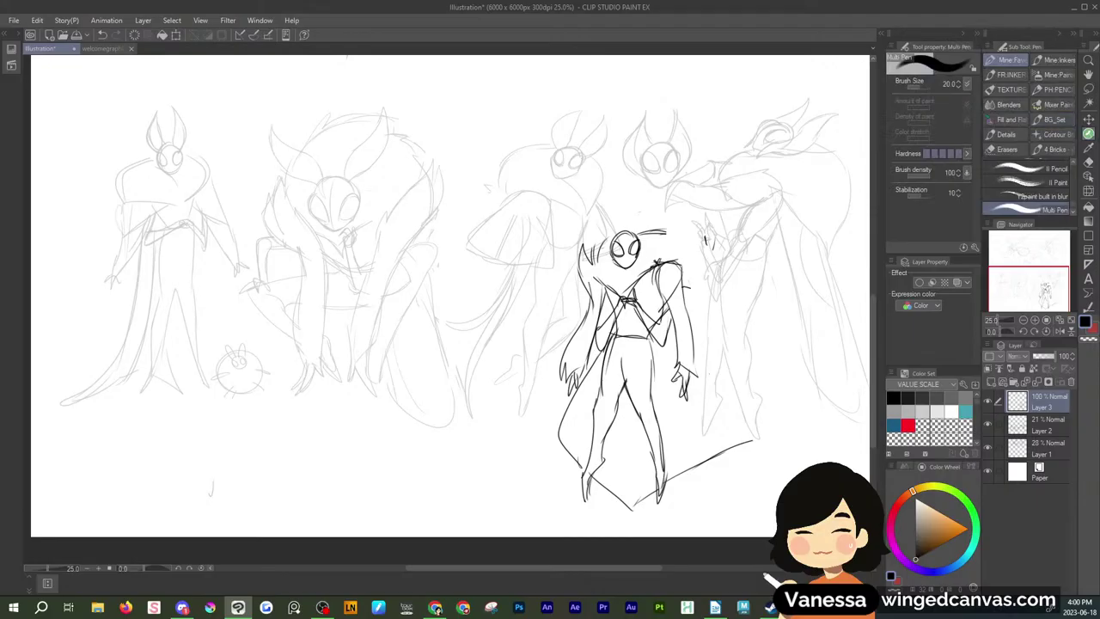
mouse_move(613, 261)
mouse_down()
mouse_move(600, 205)
mouse_move(619, 269)
mouse_up()
drag(630, 232, 643, 196)
mouse_move(644, 198)
mouse_down()
mouse_move(634, 265)
mouse_move(593, 267)
mouse_up()
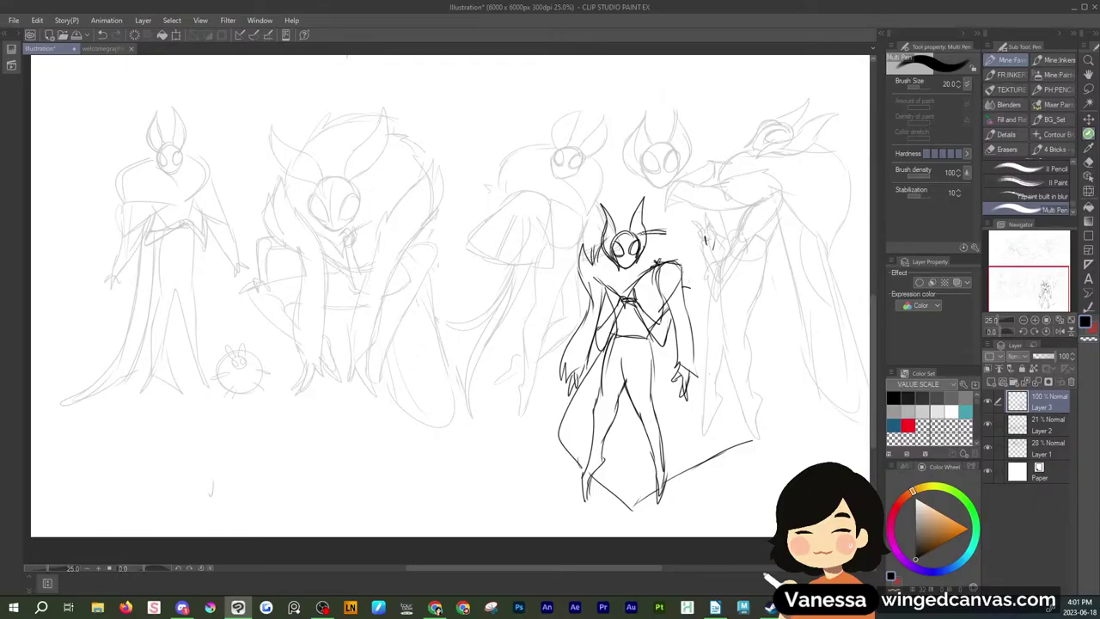
mouse_move(648, 238)
mouse_down()
mouse_move(677, 234)
mouse_move(687, 282)
mouse_up()
Lasso and delete the old fur at one shoulder and the top of the arm at the other
key(m)
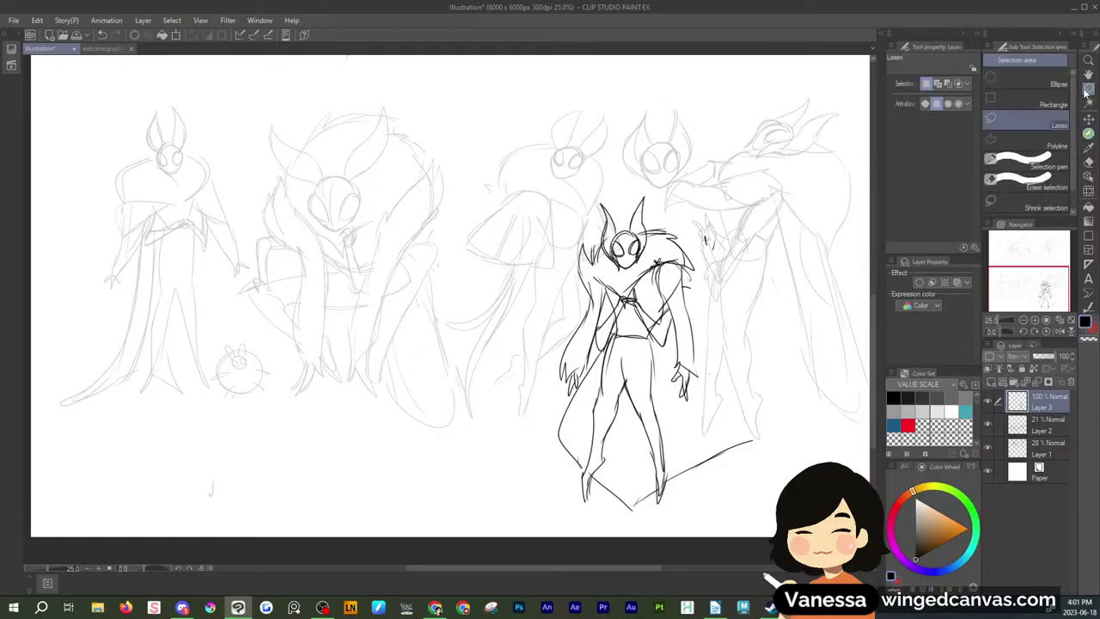
drag(605, 270, 581, 301)
drag(753, 191, 746, 192)
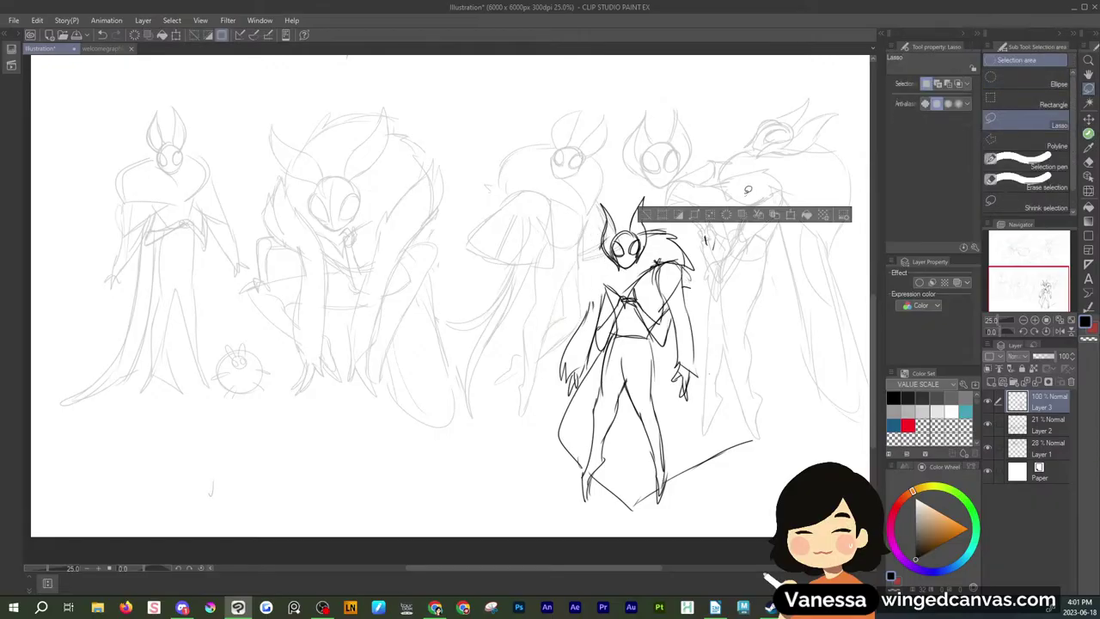
click(861, 161)
drag(672, 257, 659, 270)
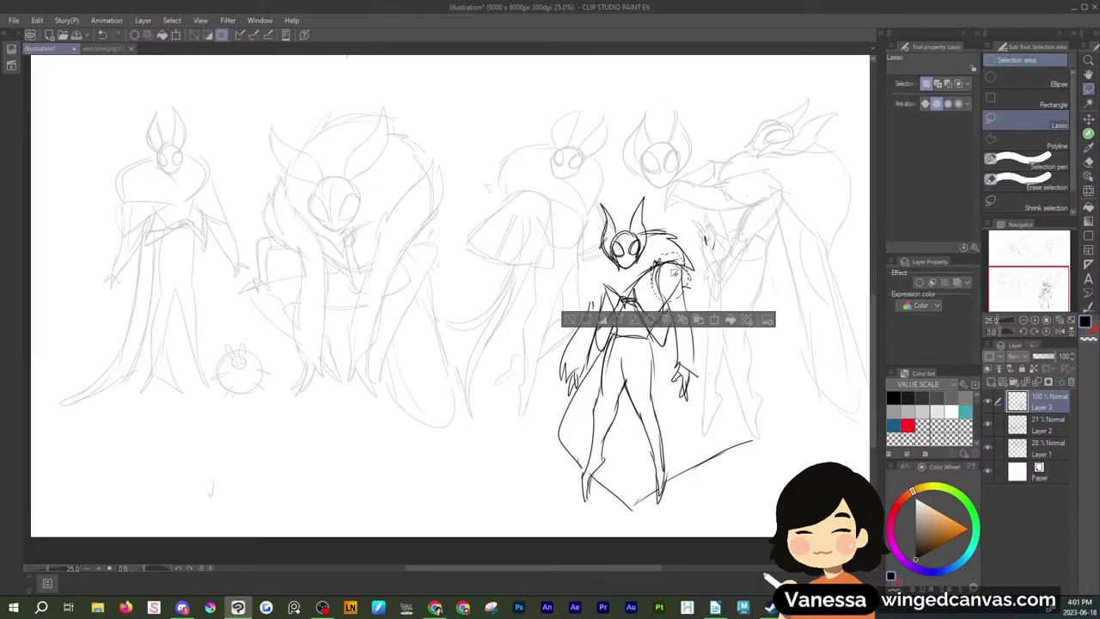
key(Delete)
key(ctrl+d)
Draw a ragged fur mantle across both shoulders and a narrower side edge for the cape down to the hem
key(p)
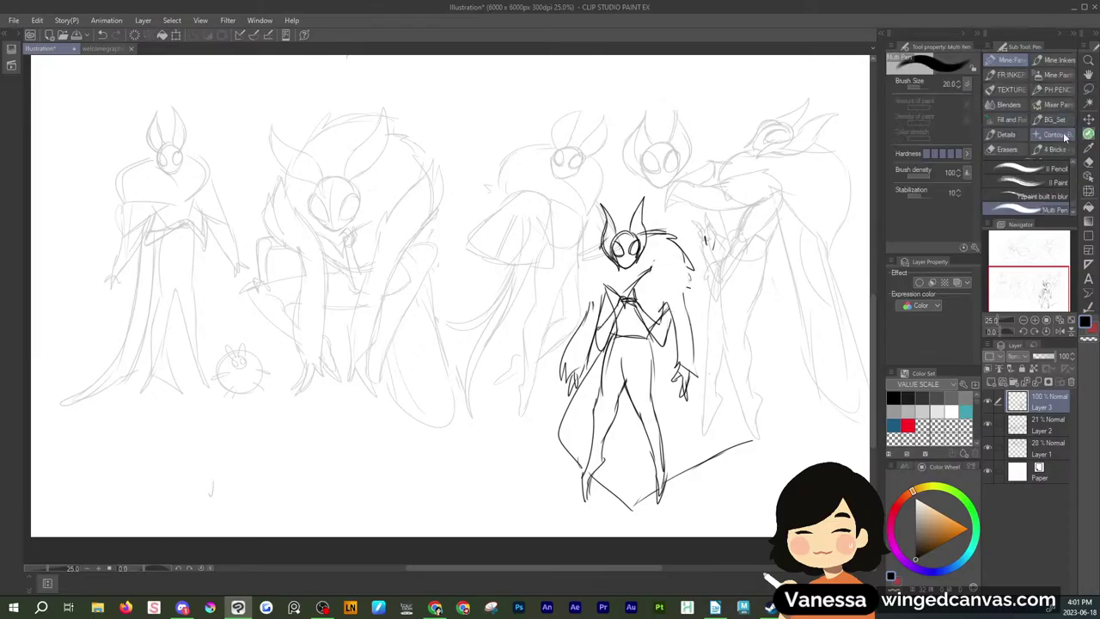
mouse_move(581, 278)
mouse_down()
mouse_move(621, 298)
mouse_move(688, 262)
mouse_up()
mouse_move(602, 284)
mouse_down()
mouse_move(590, 313)
mouse_move(649, 284)
mouse_move(677, 308)
mouse_up()
mouse_move(672, 263)
mouse_down()
mouse_move(689, 304)
mouse_move(672, 310)
mouse_move(692, 469)
mouse_up()
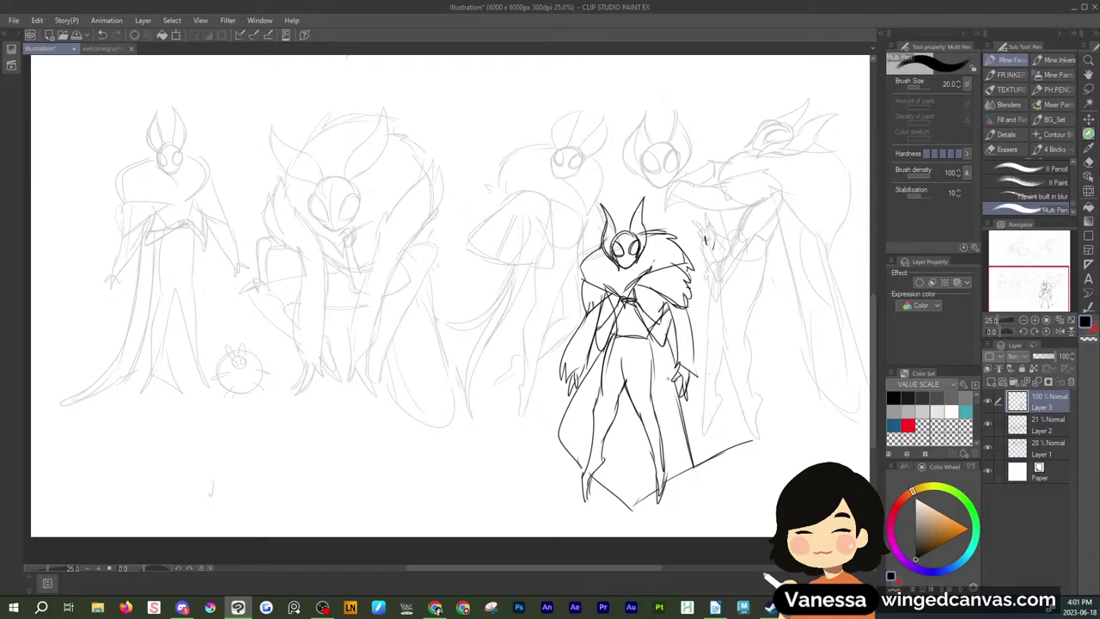
Lasso and delete the leftover hem line extending beyond the cape's new side edge
click(1088, 89)
mouse_move(704, 419)
mouse_down()
mouse_move(780, 368)
mouse_move(726, 408)
mouse_up()
click(725, 513)
click(819, 291)
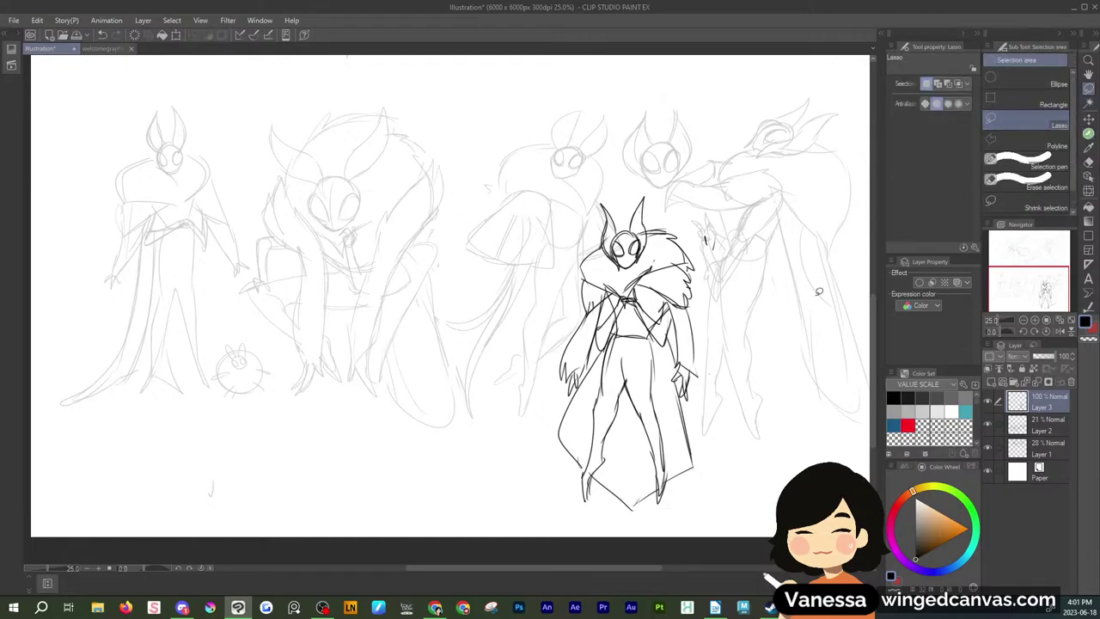
Raise the opacity of Layer 2 to 100%
click(1041, 423)
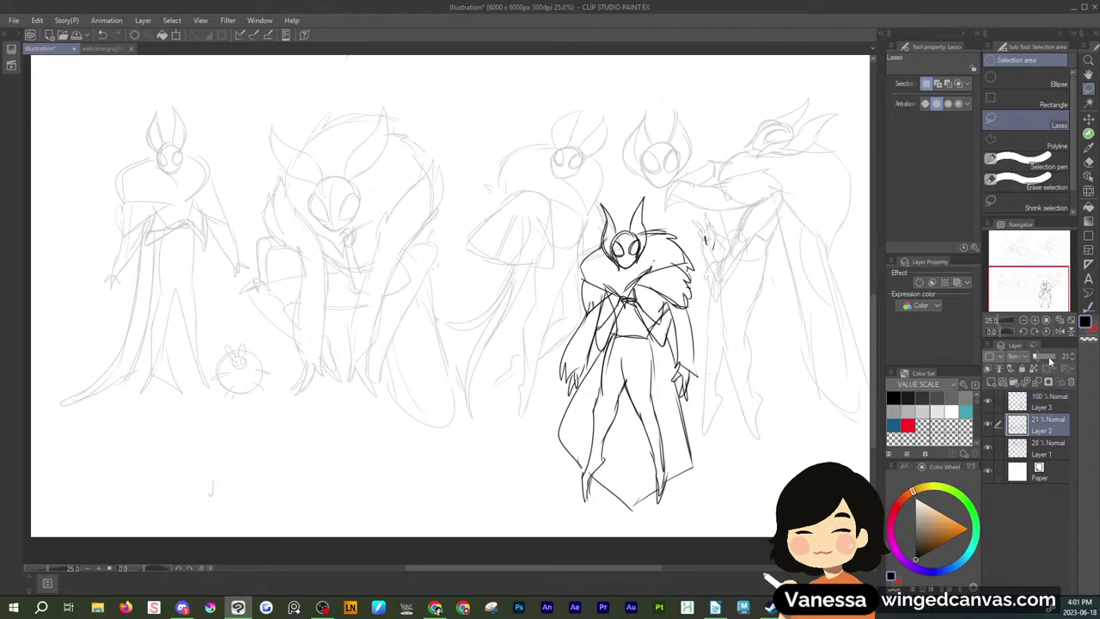
drag(1050, 358, 1096, 363)
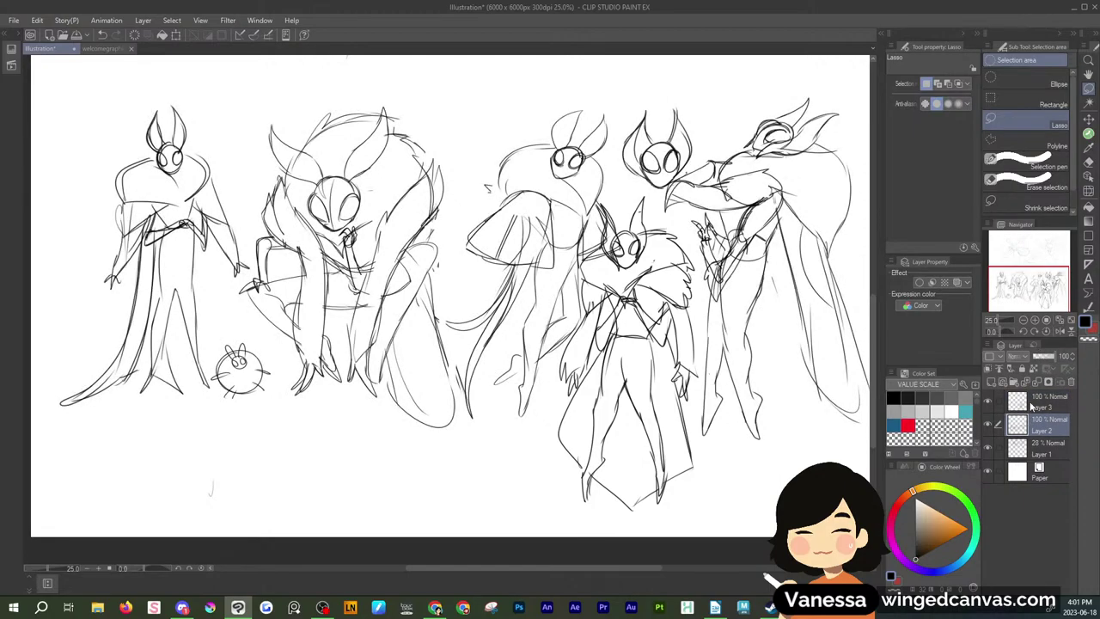
Move the front figure on Layer 3 slightly down and to the right, and merge it with the layer below
click(1035, 403)
key(k)
mouse_move(710, 243)
mouse_down()
mouse_move(718, 266)
mouse_move(717, 254)
mouse_up()
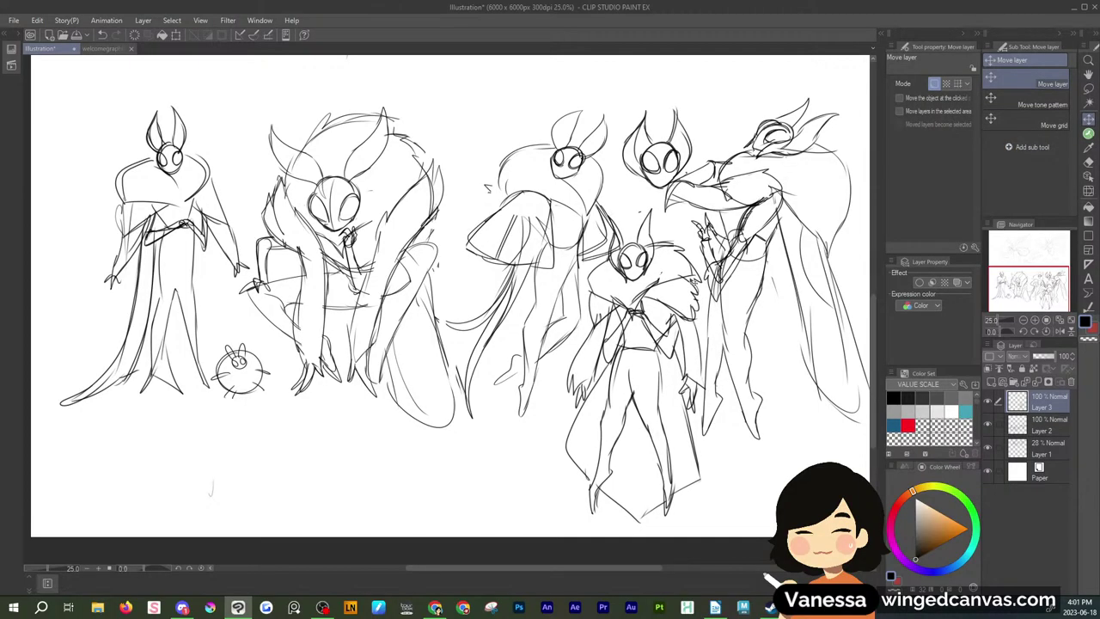
click(1038, 384)
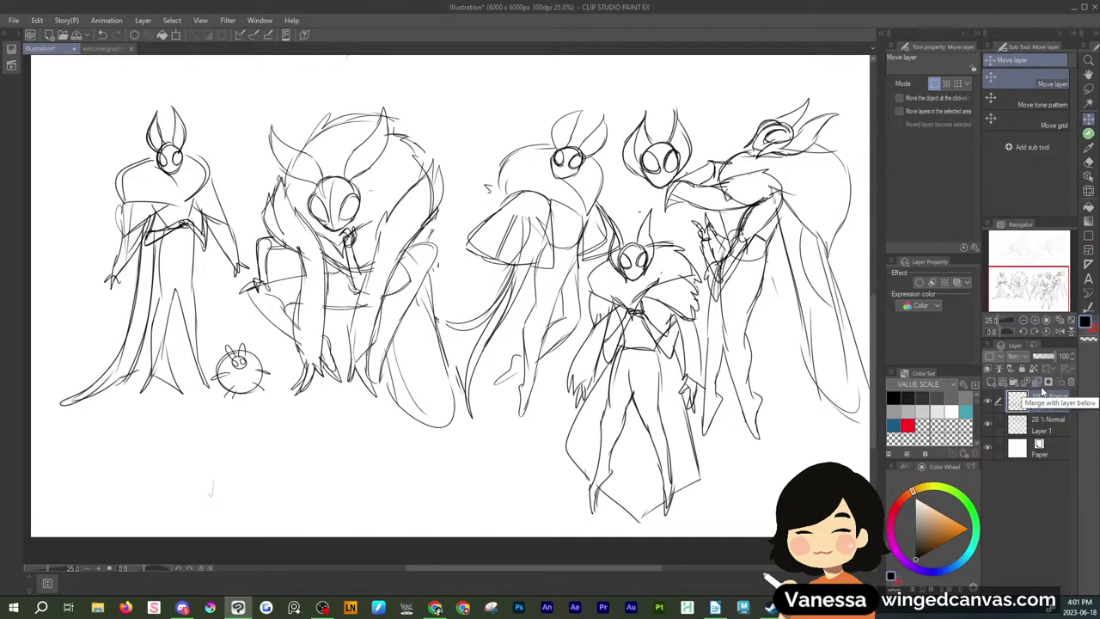
Handwrite the note "SPIDER MOTH?" in the blank space beneath the crouching figure
mouse_move(1026, 281)
mouse_down()
mouse_move(1028, 265)
mouse_move(1023, 275)
mouse_up()
click(1087, 134)
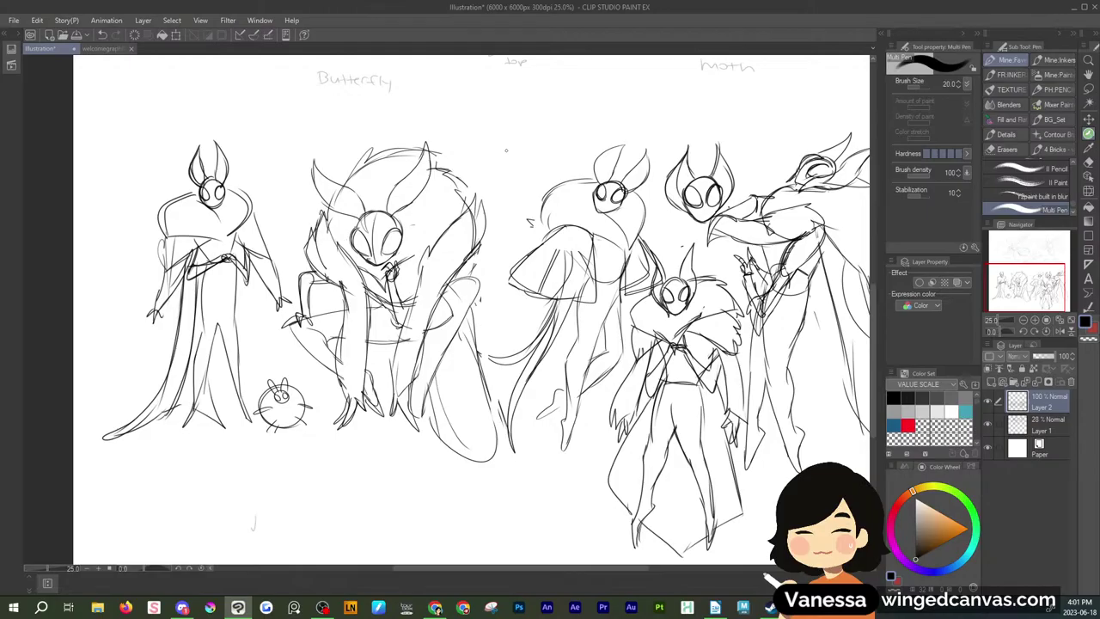
mouse_move(280, 495)
mouse_down()
mouse_move(271, 505)
mouse_move(306, 505)
mouse_up()
mouse_move(312, 493)
mouse_down()
mouse_move(312, 505)
mouse_move(319, 495)
mouse_move(347, 505)
mouse_up()
mouse_move(359, 493)
mouse_down()
mouse_move(350, 499)
mouse_move(400, 502)
mouse_up()
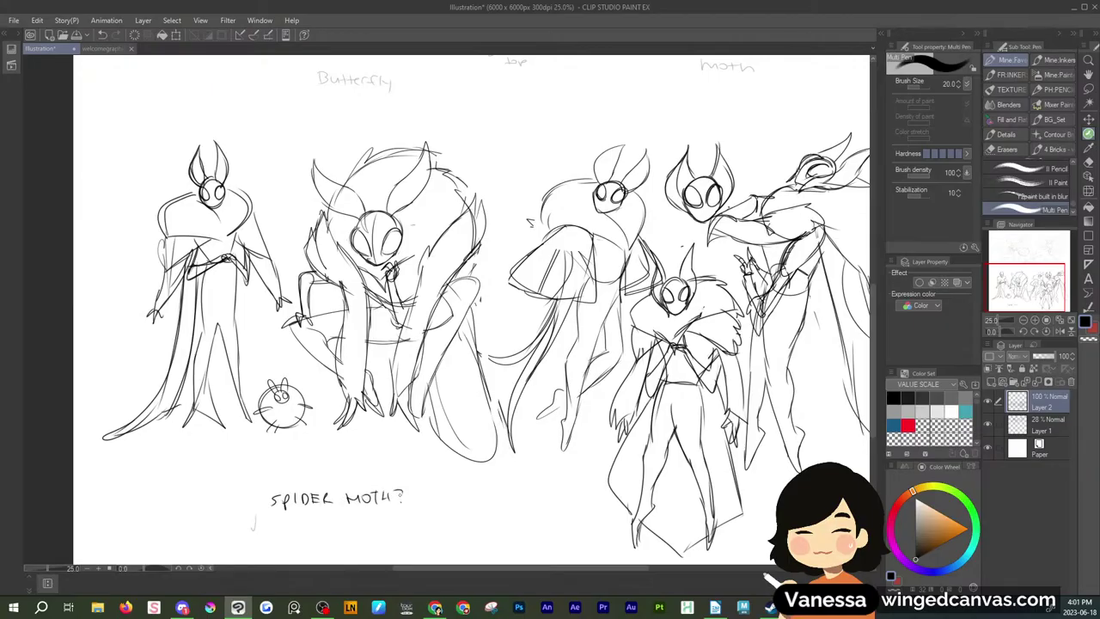
Lower Layer 2's opacity to 26% and add a new raster layer above it
click(1038, 354)
click(993, 383)
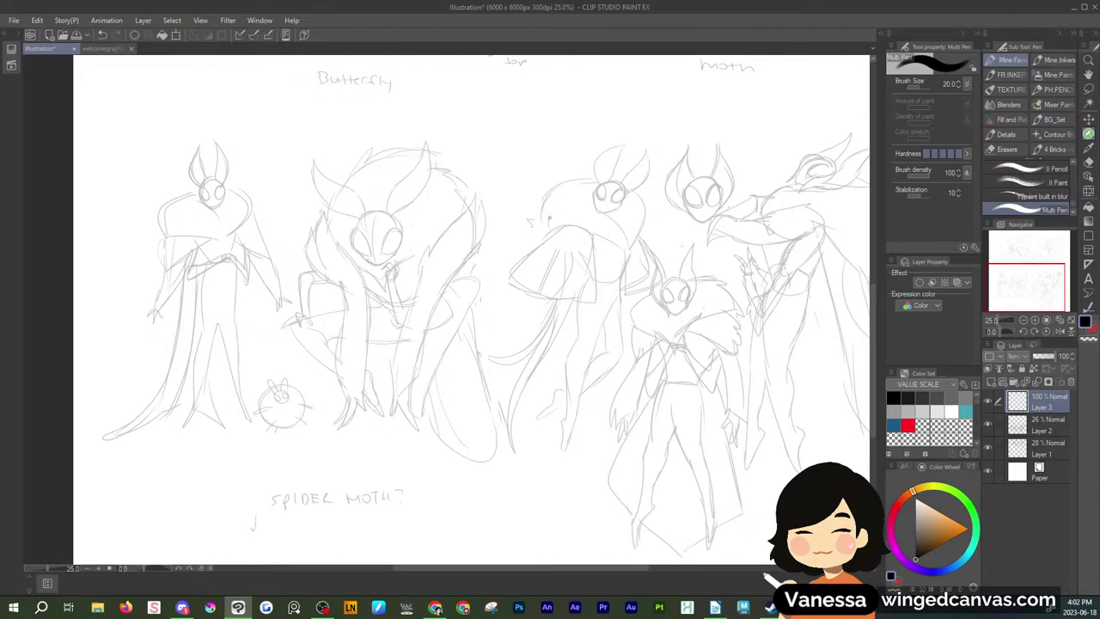
mouse_move(480, 149)
mouse_down()
mouse_move(486, 166)
mouse_move(521, 143)
mouse_up()
key(ctrl+z)
key(ctrl+z)
drag(235, 238, 251, 215)
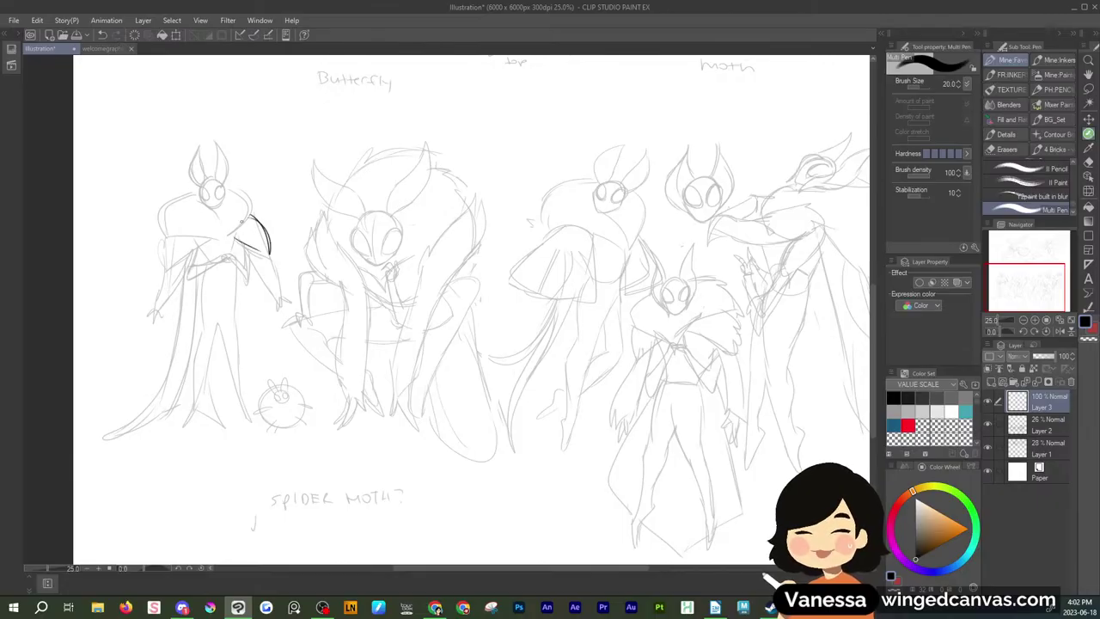
key(ctrl+z)
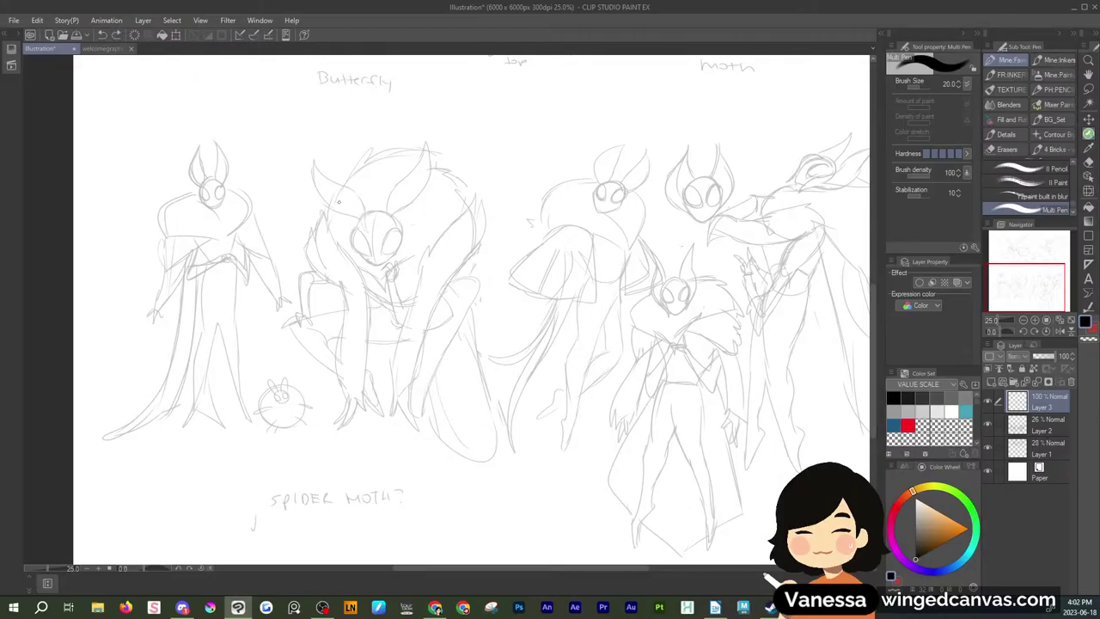
mouse_move(324, 206)
mouse_down()
mouse_move(319, 267)
mouse_move(365, 294)
mouse_up()
mouse_move(318, 250)
mouse_down()
mouse_move(342, 315)
mouse_move(365, 277)
mouse_up()
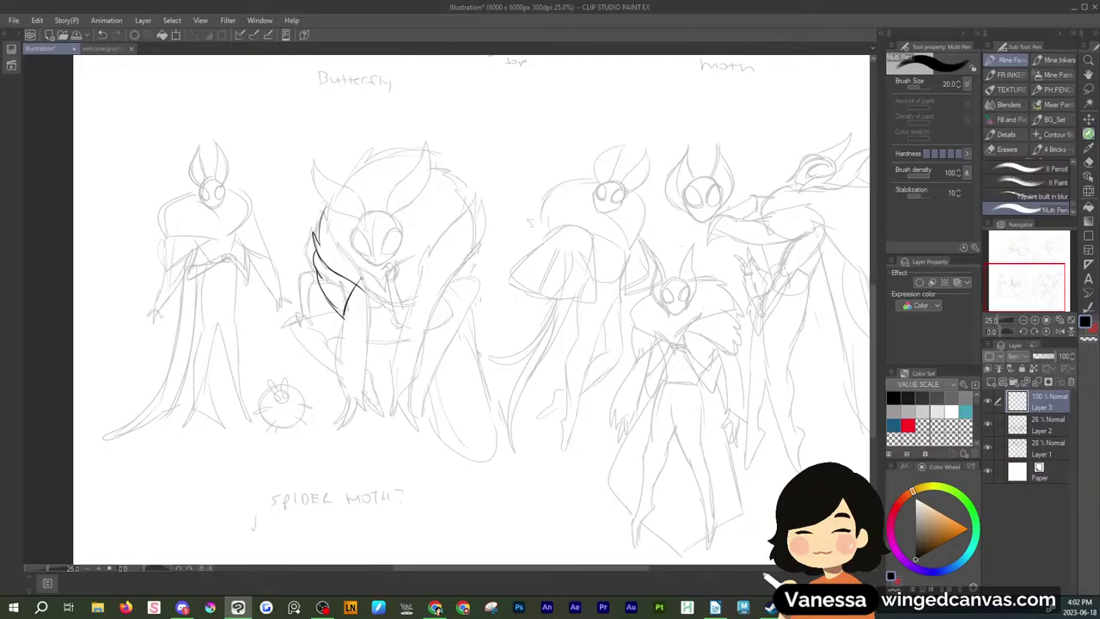
key(ctrl+z)
key(ctrl+z)
key(ctrl+z)
key(ctrl+z)
mouse_move(345, 306)
mouse_down()
mouse_move(315, 239)
mouse_move(359, 313)
mouse_move(374, 273)
mouse_up()
key(m)
key(Delete)
key(ctrl+d)
key(p)
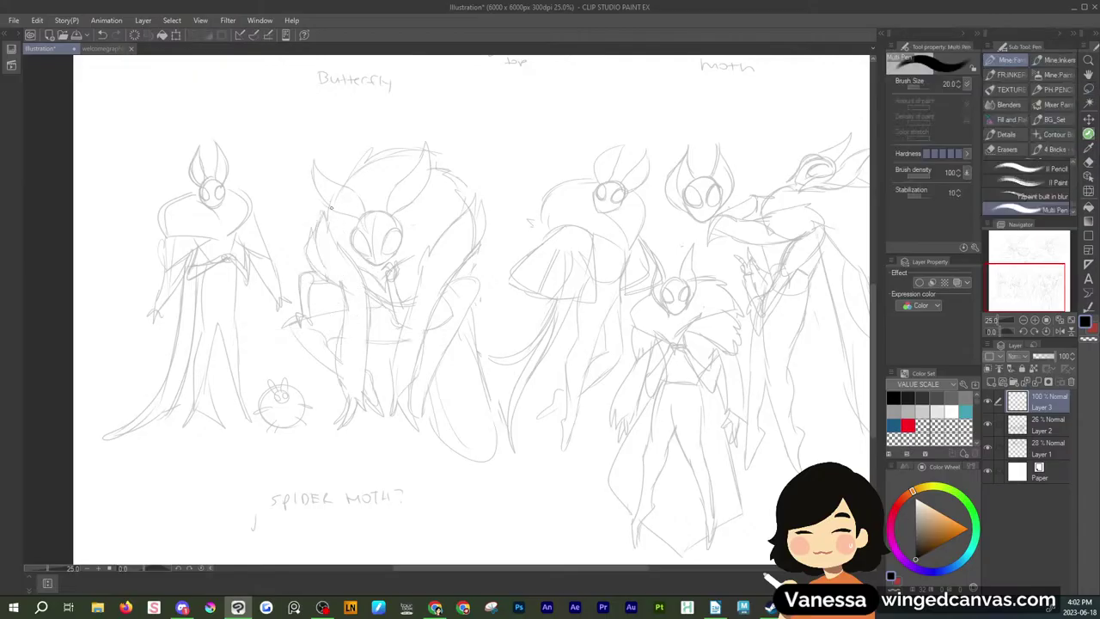
Draw the crouching figure's rounded furry cape on Layer 3, adding jagged tufts along the back, shoulders and lower edges
mouse_move(323, 202)
mouse_down()
mouse_move(335, 267)
mouse_move(352, 275)
mouse_move(331, 270)
mouse_move(379, 295)
mouse_move(429, 238)
mouse_move(359, 160)
mouse_move(426, 156)
mouse_up()
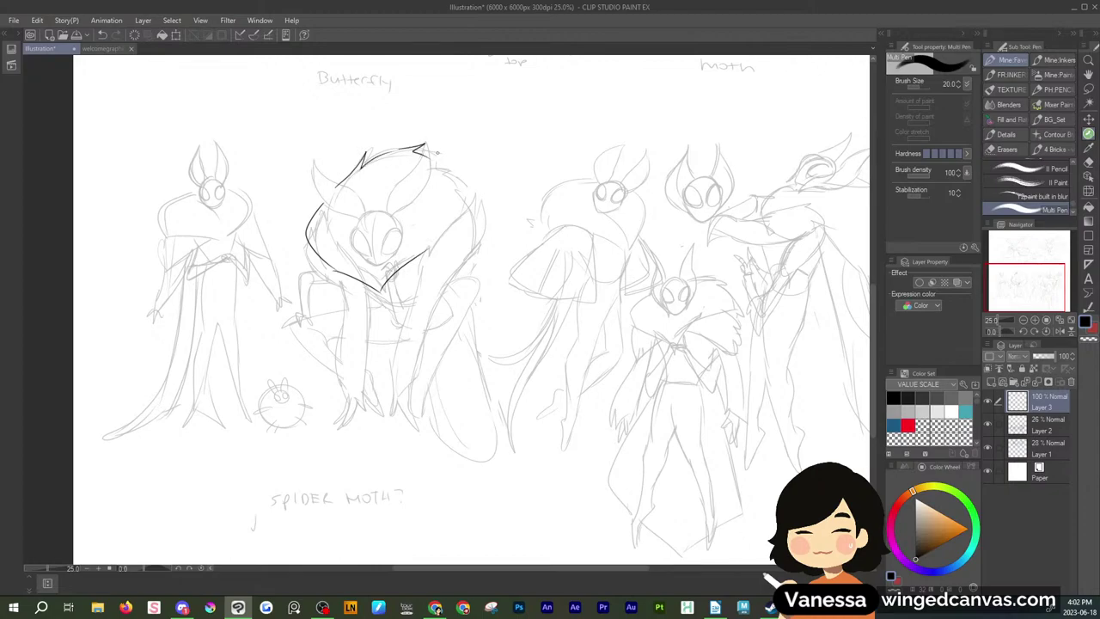
key(ctrl+z)
key(ctrl+z)
key(ctrl+z)
mouse_move(360, 170)
mouse_down()
mouse_move(397, 154)
mouse_move(430, 160)
mouse_move(474, 203)
mouse_up()
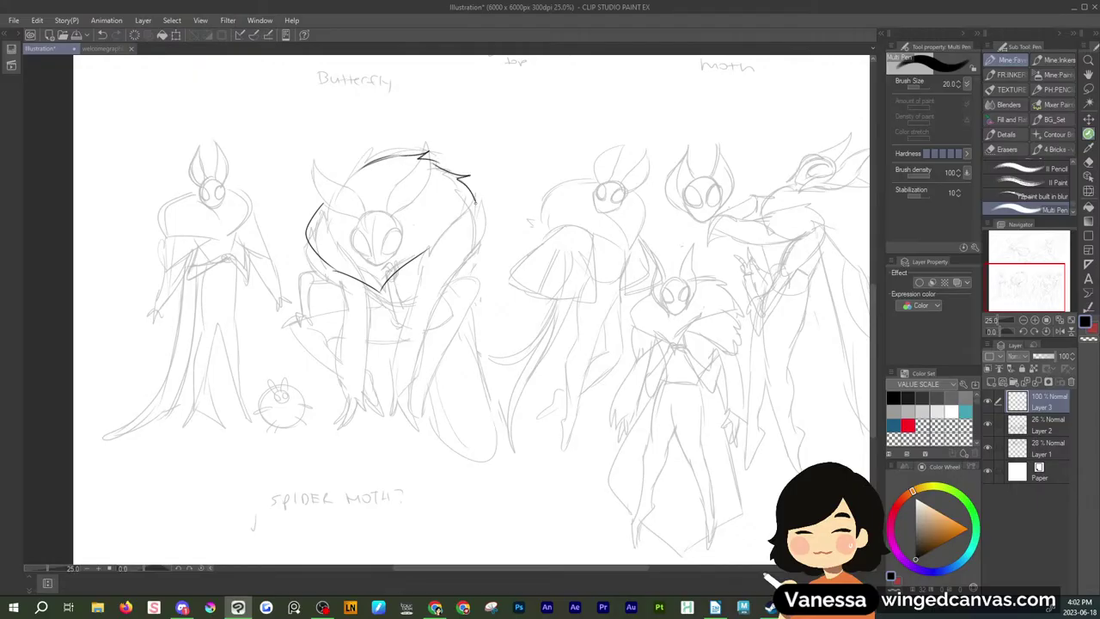
mouse_move(298, 242)
mouse_down()
mouse_move(346, 294)
mouse_move(343, 307)
mouse_move(360, 279)
mouse_up()
drag(425, 256, 436, 300)
mouse_move(430, 247)
mouse_down()
mouse_move(481, 199)
mouse_move(473, 262)
mouse_move(438, 302)
mouse_up()
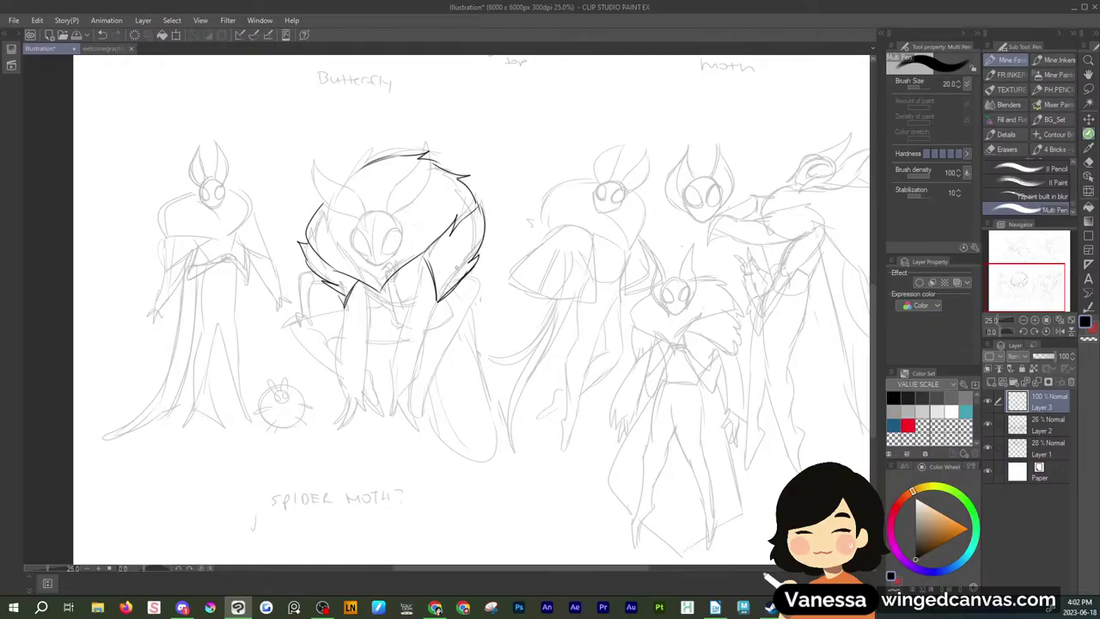
Draw the crouching figure's two long arms reaching to the ground, ending in spread, claw-like hands
mouse_move(349, 297)
mouse_down()
mouse_move(331, 377)
mouse_move(347, 400)
mouse_move(333, 433)
mouse_move(368, 425)
mouse_move(331, 415)
mouse_move(321, 432)
mouse_move(343, 418)
mouse_move(335, 431)
mouse_move(347, 432)
mouse_move(353, 419)
mouse_up()
key(ctrl+z)
key(ctrl+z)
mouse_move(351, 407)
mouse_down()
mouse_move(360, 424)
mouse_move(365, 283)
mouse_move(402, 417)
mouse_move(447, 428)
mouse_up()
mouse_move(428, 407)
mouse_down()
mouse_move(441, 421)
mouse_move(433, 414)
mouse_up()
mouse_move(427, 413)
mouse_down()
mouse_move(441, 425)
mouse_move(418, 388)
mouse_up()
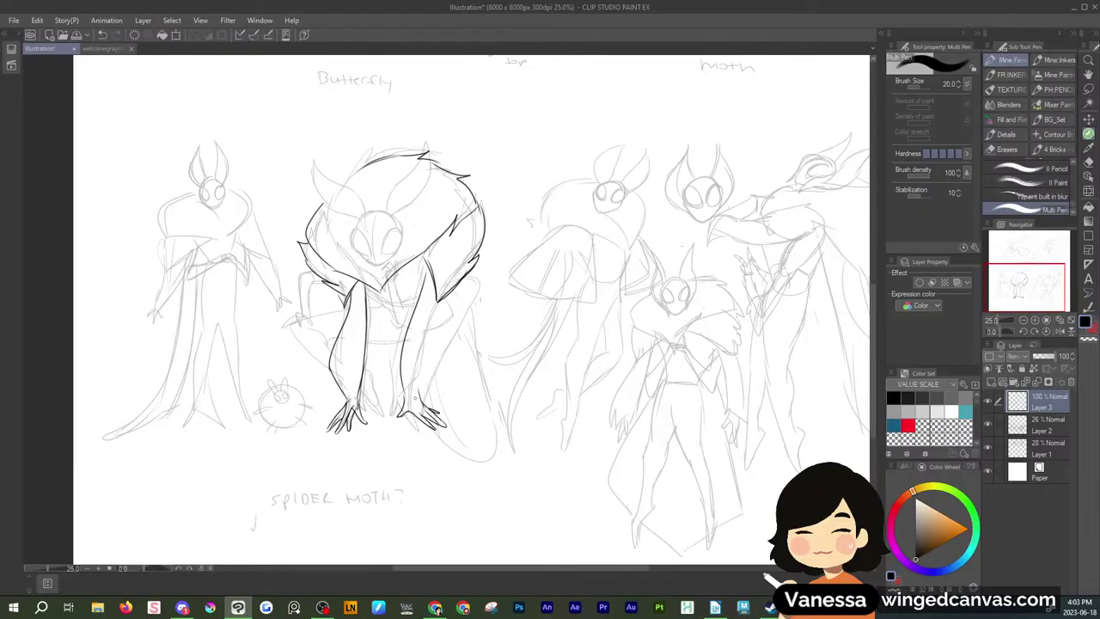
mouse_move(349, 400)
mouse_down()
mouse_move(344, 415)
mouse_move(423, 404)
mouse_up()
drag(421, 395, 435, 313)
drag(431, 354, 438, 292)
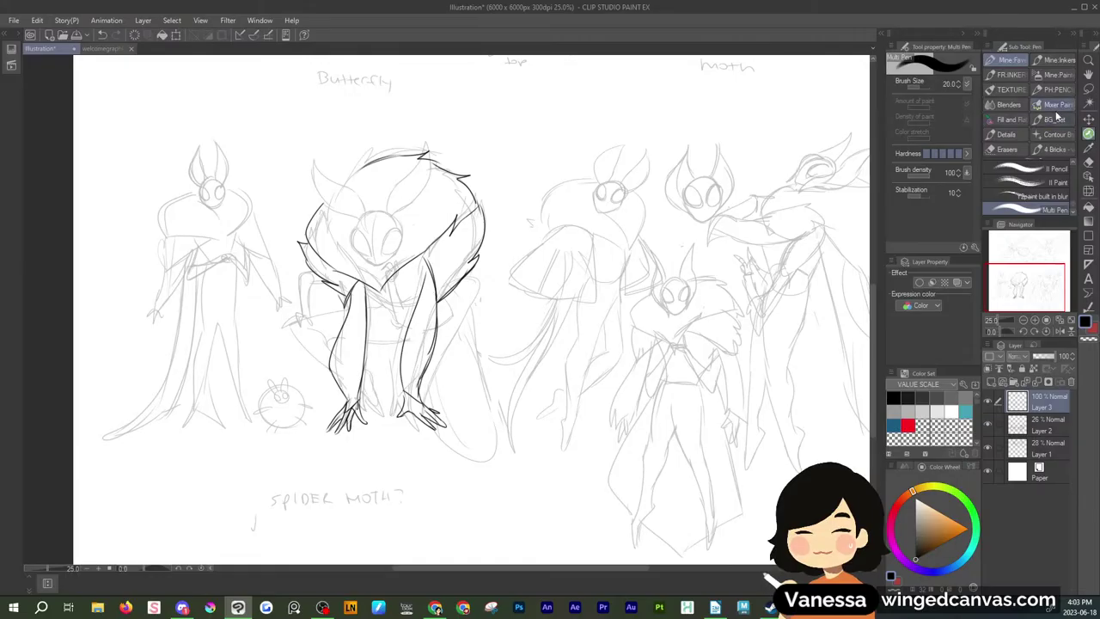
Erase the inner contour of the crouching figure's right-hand arm and redraw it further in toward the chest
click(1090, 90)
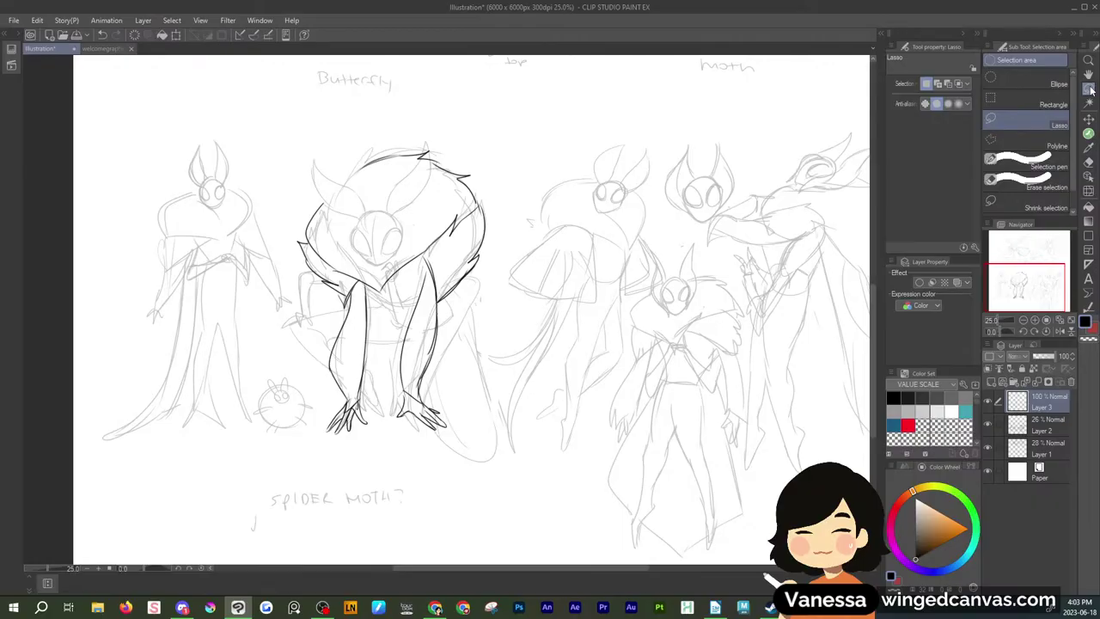
mouse_move(436, 276)
mouse_down()
mouse_move(429, 250)
mouse_move(403, 362)
mouse_move(418, 330)
mouse_move(411, 383)
mouse_up()
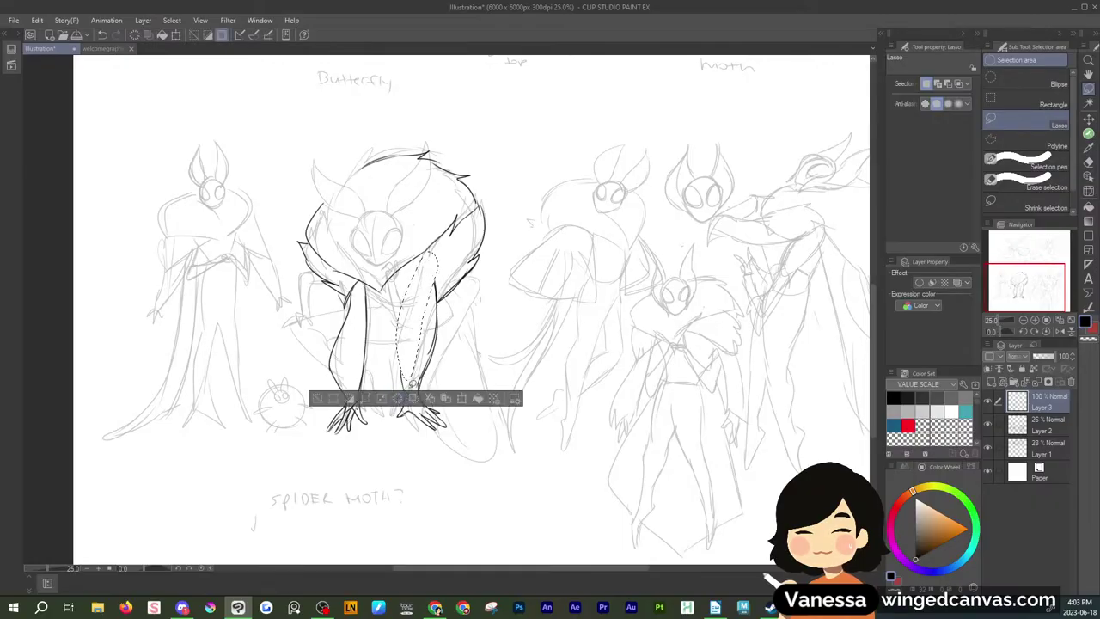
key(Delete)
click(490, 345)
click(1088, 134)
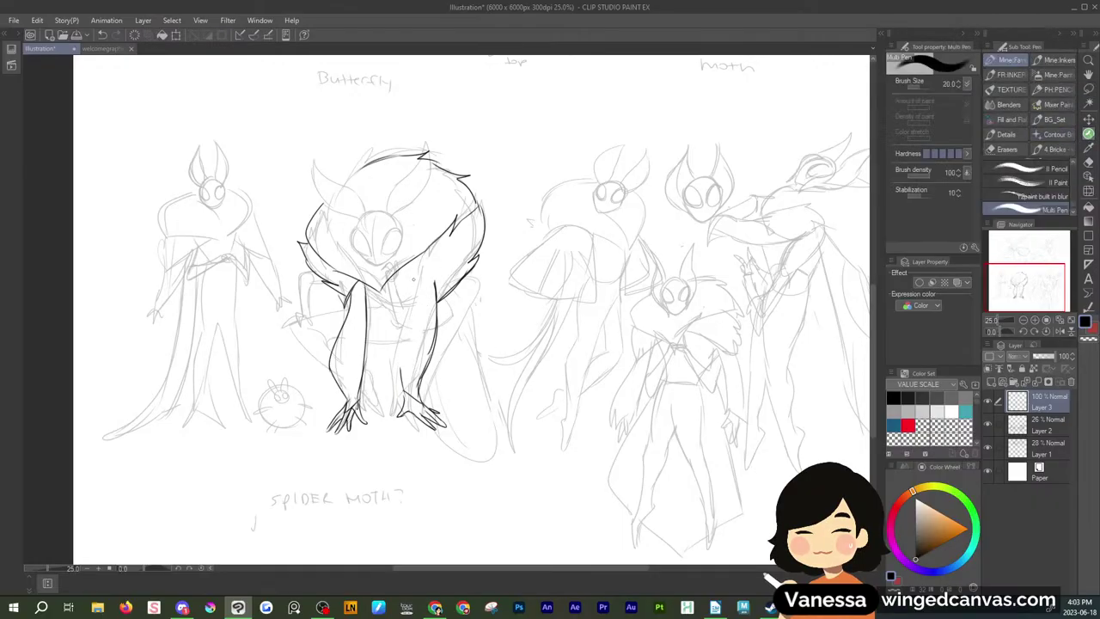
drag(410, 261, 398, 350)
drag(402, 311, 397, 385)
Clear the collar and fur strokes around the crouching figure's upper arms, keeping the back outline and forearms
drag(348, 288, 337, 317)
drag(434, 257, 423, 302)
key(m)
mouse_move(338, 263)
mouse_down()
mouse_move(303, 257)
mouse_move(363, 268)
mouse_up()
mouse_move(442, 219)
mouse_down()
mouse_move(423, 258)
mouse_move(447, 216)
mouse_up()
key(Delete)
key(ctrl+d)
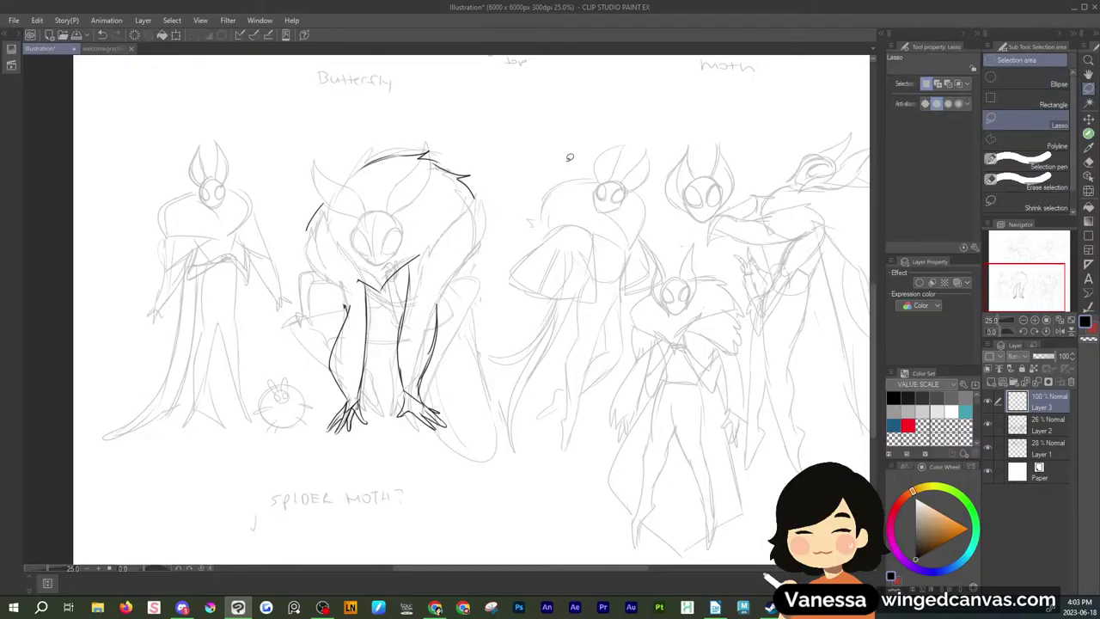
Redraw the crouching figure's V-shaped collar with smoother upper-arm contours beneath it
click(1086, 133)
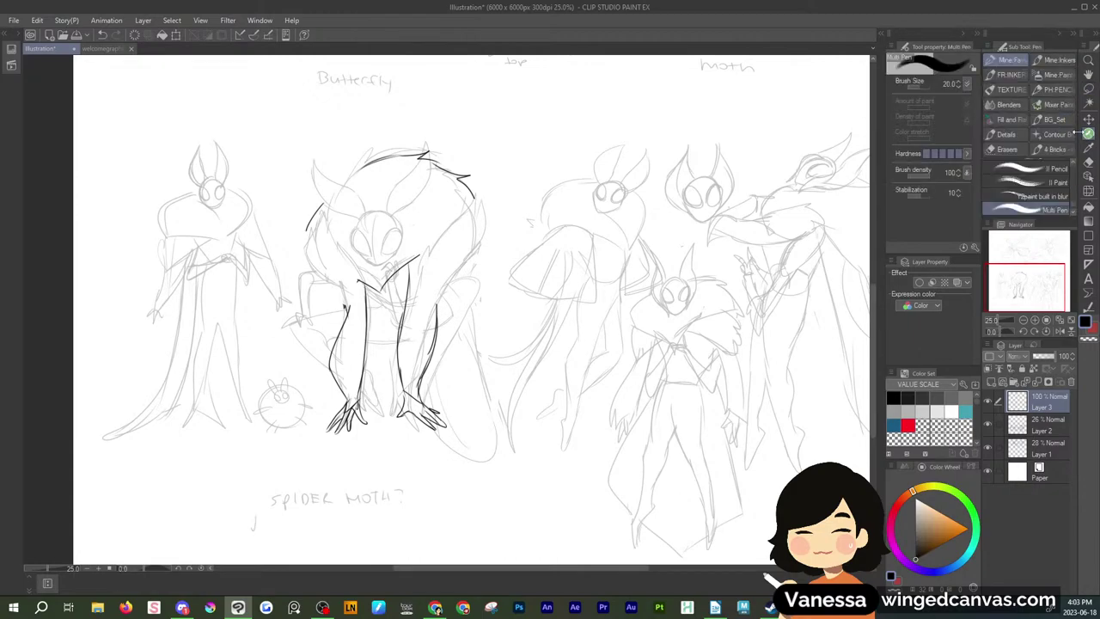
drag(309, 222, 367, 294)
mouse_move(318, 263)
mouse_down()
mouse_move(346, 318)
mouse_move(362, 318)
mouse_up()
mouse_move(421, 267)
mouse_down()
mouse_move(430, 312)
mouse_move(439, 240)
mouse_move(460, 227)
mouse_move(441, 240)
mouse_move(463, 247)
mouse_move(435, 306)
mouse_up()
drag(462, 232, 455, 265)
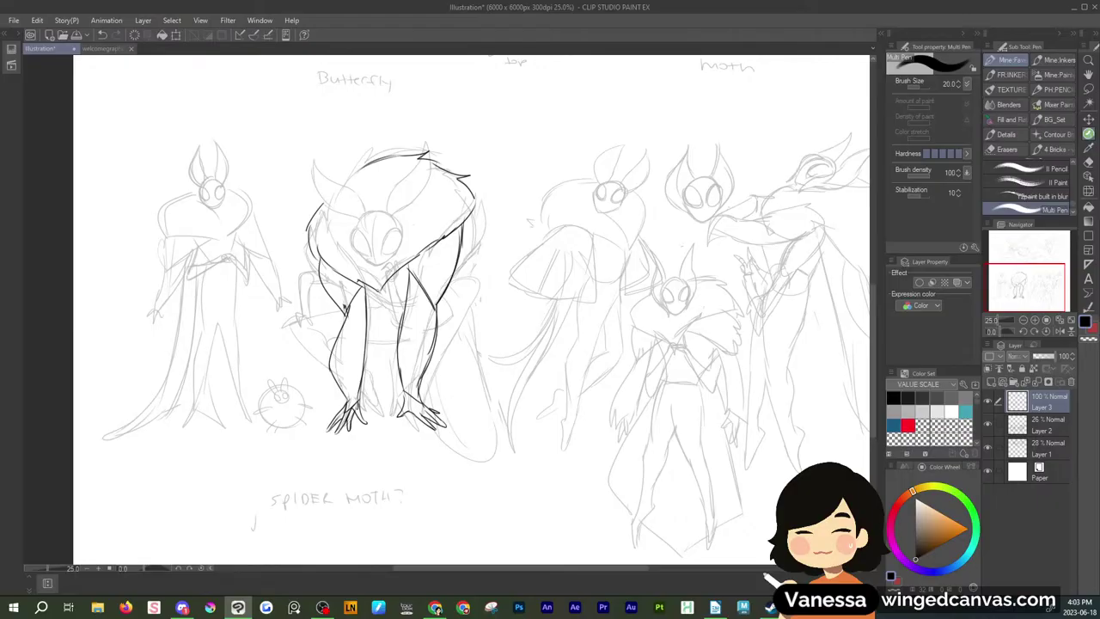
Draw the crouching figure's waist and folded legs, with a pointed cape panel trailing down behind one leg
mouse_move(358, 285)
mouse_down()
mouse_move(393, 313)
mouse_move(287, 329)
mouse_move(337, 375)
mouse_up()
drag(304, 327, 335, 359)
mouse_move(359, 400)
mouse_down()
mouse_move(383, 416)
mouse_move(375, 395)
mouse_up()
drag(360, 341, 397, 345)
mouse_move(450, 282)
mouse_down()
mouse_move(483, 275)
mouse_move(427, 381)
mouse_move(442, 407)
mouse_move(439, 388)
mouse_move(489, 333)
mouse_move(503, 294)
mouse_up()
mouse_move(494, 277)
mouse_down()
mouse_move(502, 303)
mouse_move(433, 340)
mouse_up()
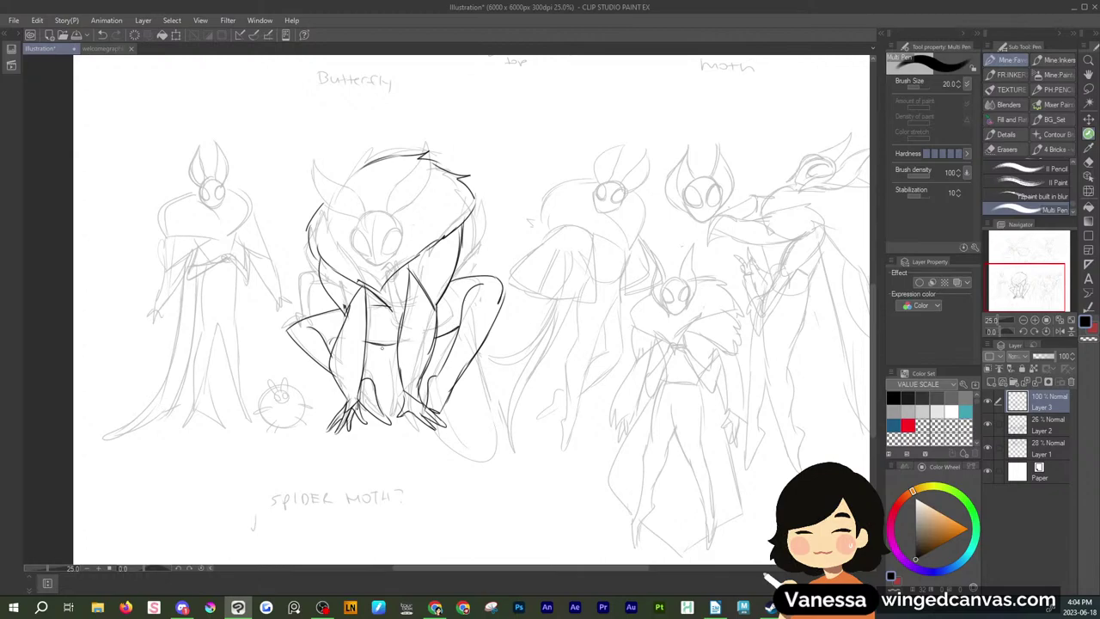
mouse_move(381, 347)
mouse_down()
mouse_move(453, 502)
mouse_move(475, 464)
mouse_up()
drag(468, 376, 478, 464)
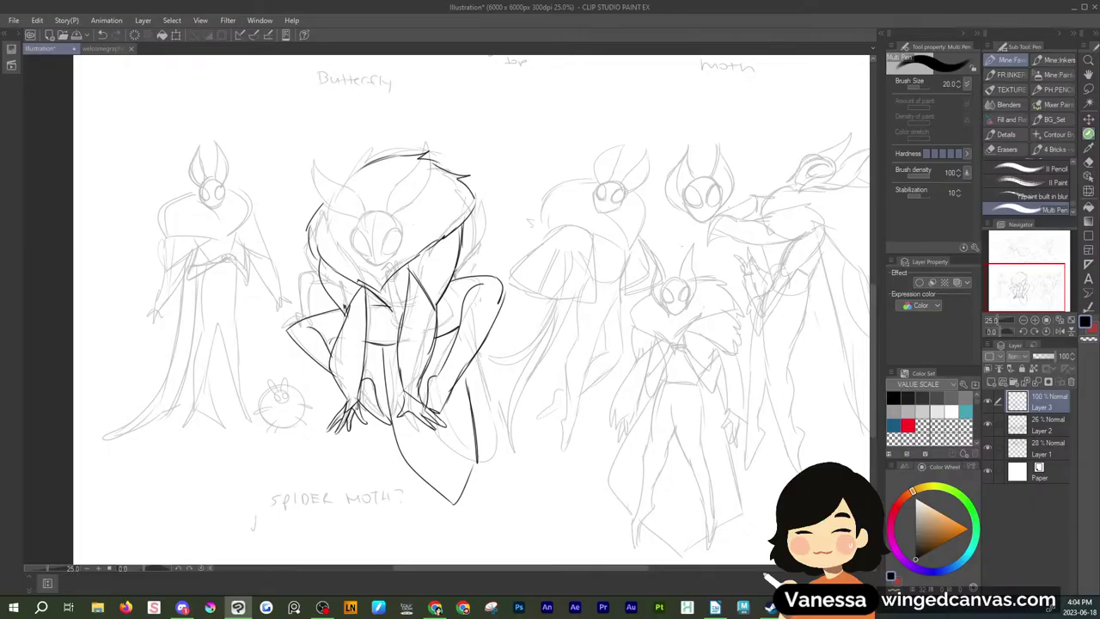
Draw the crouching figure's pointed mask-like face with two large eyes, topped by a pair of tall curved horns
mouse_move(354, 226)
mouse_down()
mouse_move(383, 263)
mouse_move(397, 228)
mouse_move(378, 253)
mouse_move(395, 244)
mouse_up()
mouse_move(388, 249)
mouse_down()
mouse_move(360, 222)
mouse_move(393, 213)
mouse_up()
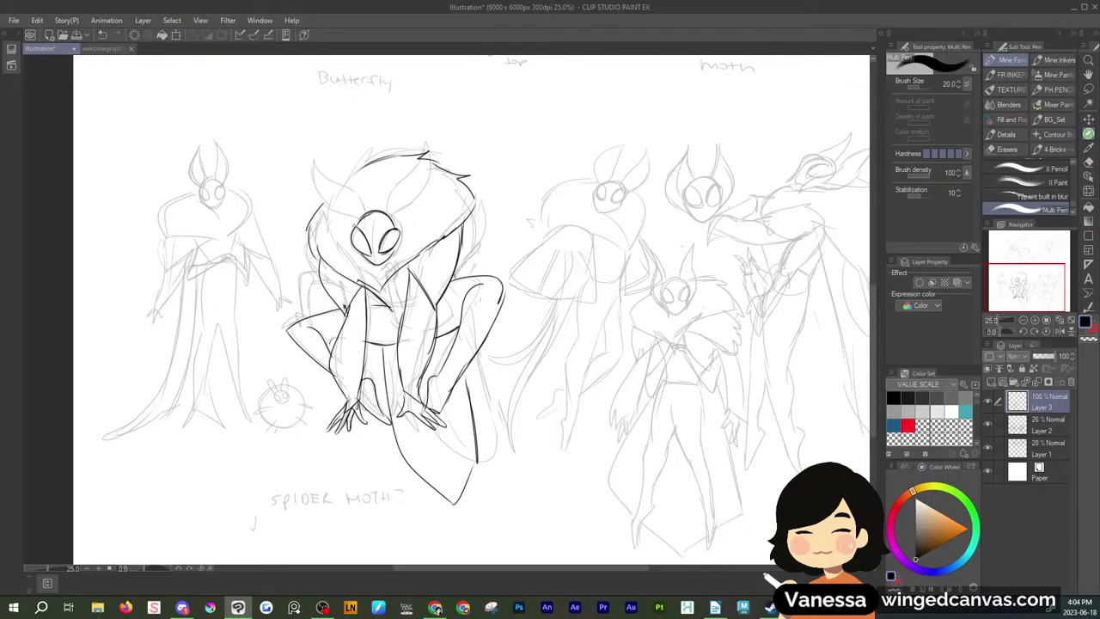
drag(416, 419, 425, 427)
drag(367, 210, 338, 231)
mouse_move(378, 167)
mouse_down()
mouse_move(400, 185)
mouse_move(407, 225)
mouse_up()
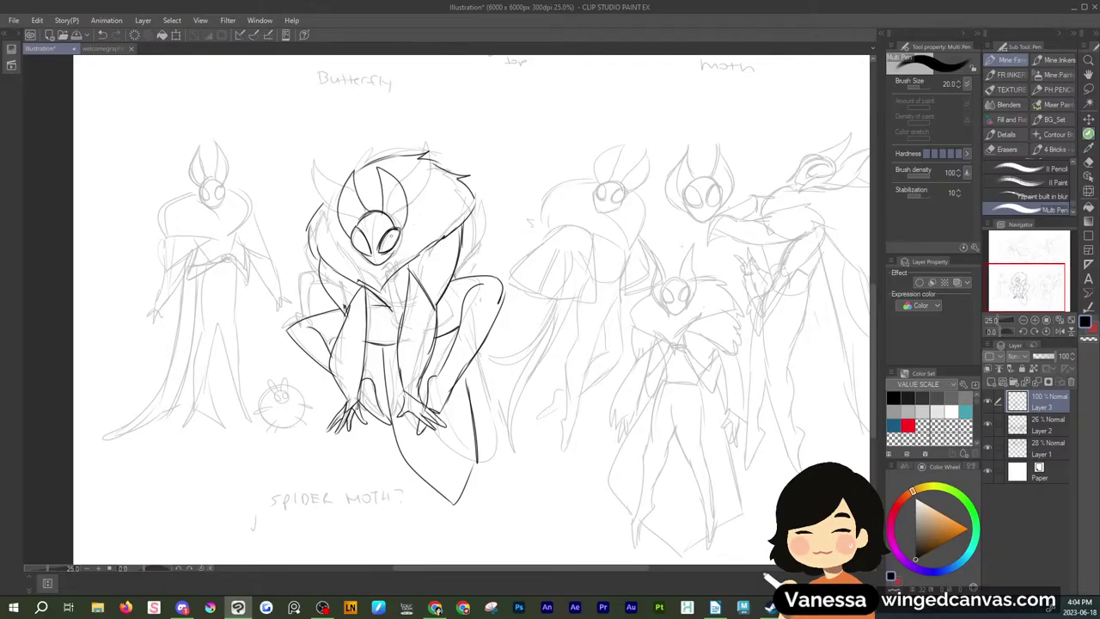
key(ctrl+z)
key(ctrl+z)
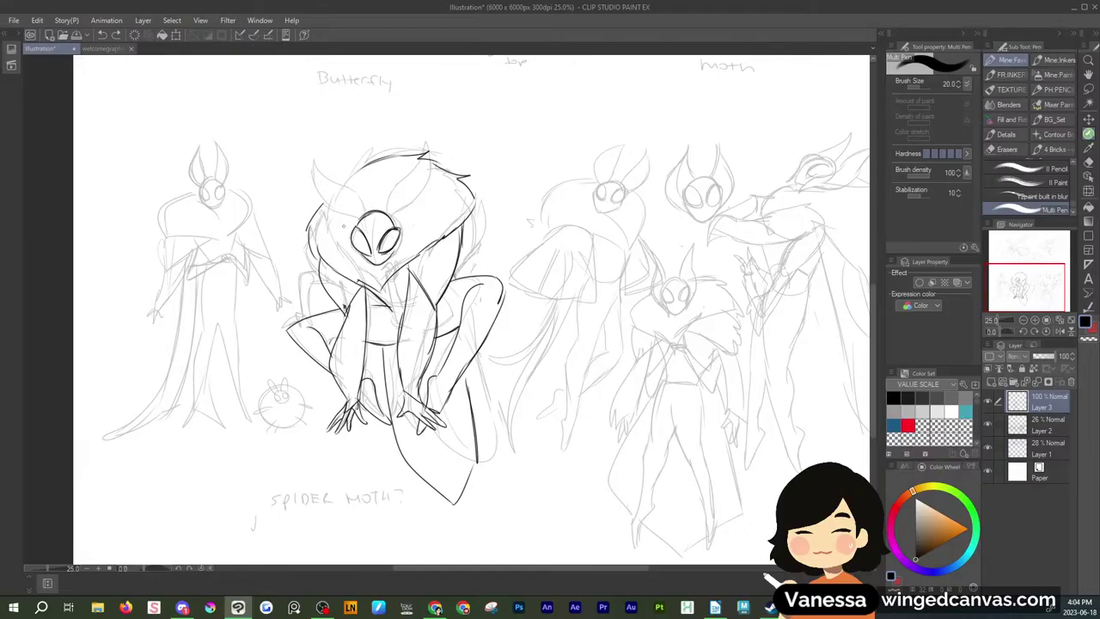
mouse_move(340, 231)
mouse_down()
mouse_move(354, 169)
mouse_move(366, 206)
mouse_move(384, 166)
mouse_move(404, 207)
mouse_move(405, 239)
mouse_up()
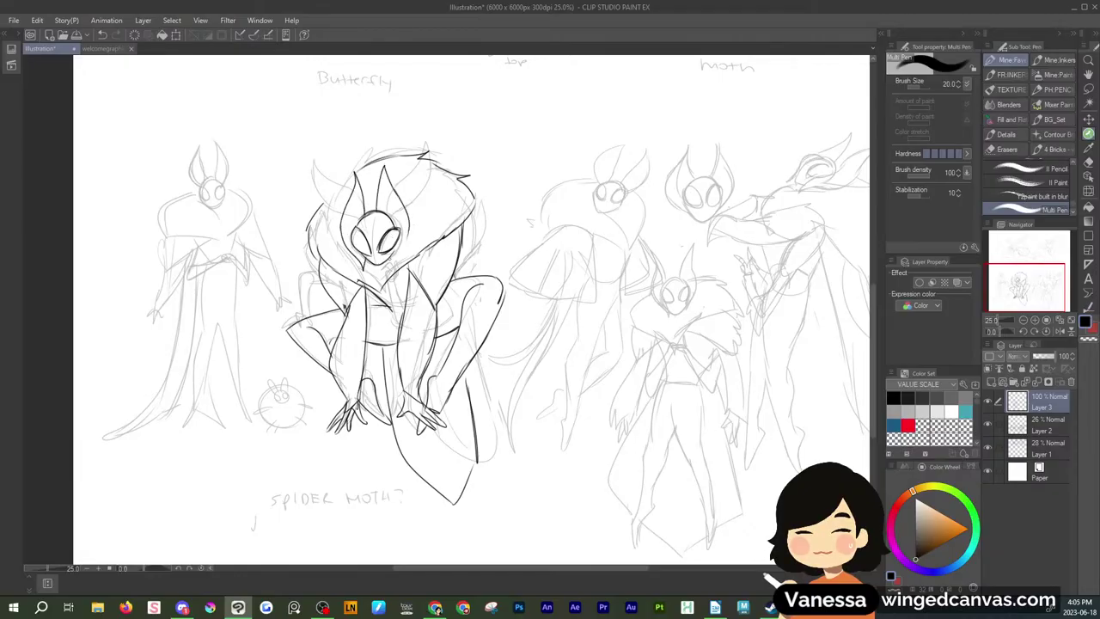
drag(320, 211, 358, 173)
Replace the crouching figure's line layer with a new empty raster layer and hide Layer 2
click(1069, 382)
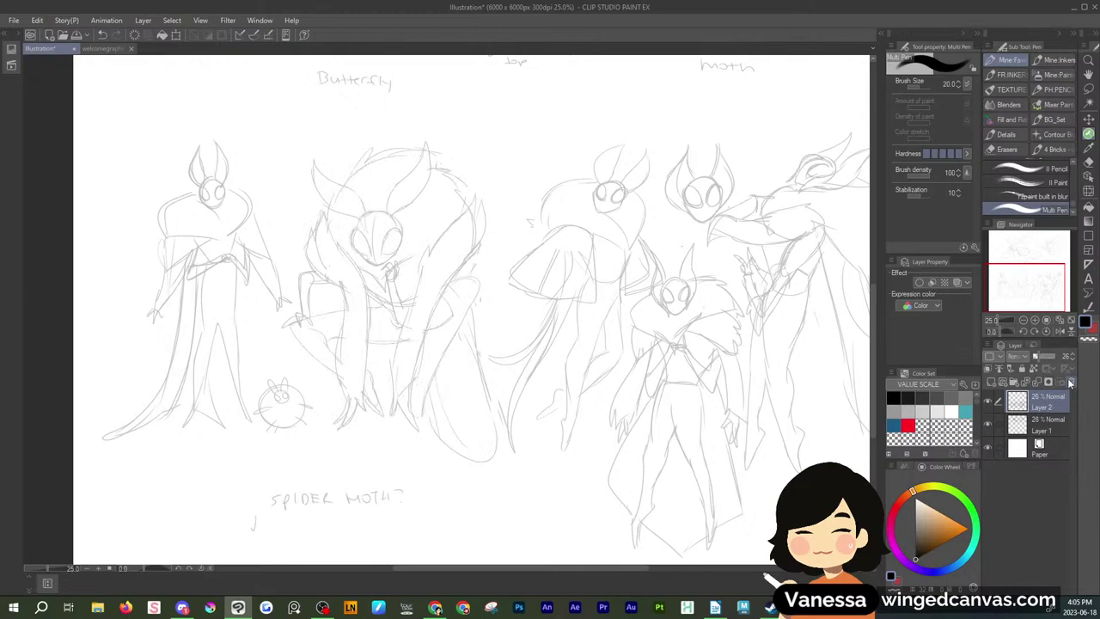
click(991, 382)
click(987, 423)
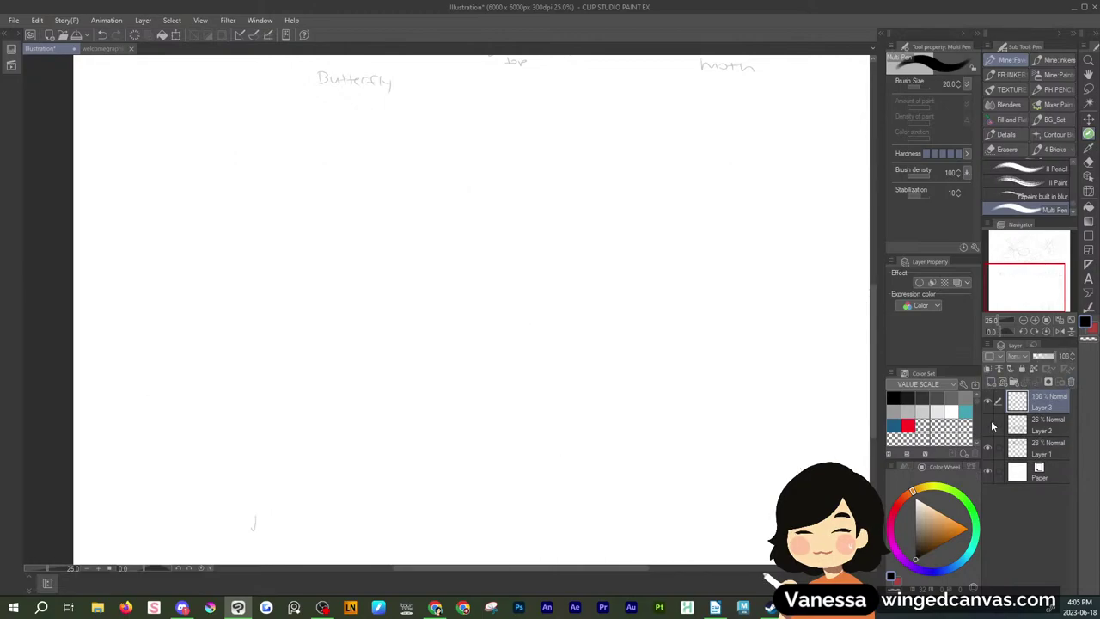
mouse_move(509, 168)
mouse_down()
mouse_move(538, 152)
mouse_move(506, 178)
mouse_move(523, 201)
mouse_move(537, 193)
mouse_move(542, 163)
mouse_move(514, 190)
mouse_move(506, 173)
mouse_move(536, 155)
mouse_move(531, 178)
mouse_move(537, 158)
mouse_move(523, 195)
mouse_up()
mouse_move(507, 171)
mouse_down()
mouse_move(519, 153)
mouse_move(540, 155)
mouse_up()
mouse_move(513, 191)
mouse_down()
mouse_move(541, 158)
mouse_move(527, 189)
mouse_move(536, 203)
mouse_move(512, 205)
mouse_move(501, 247)
mouse_up()
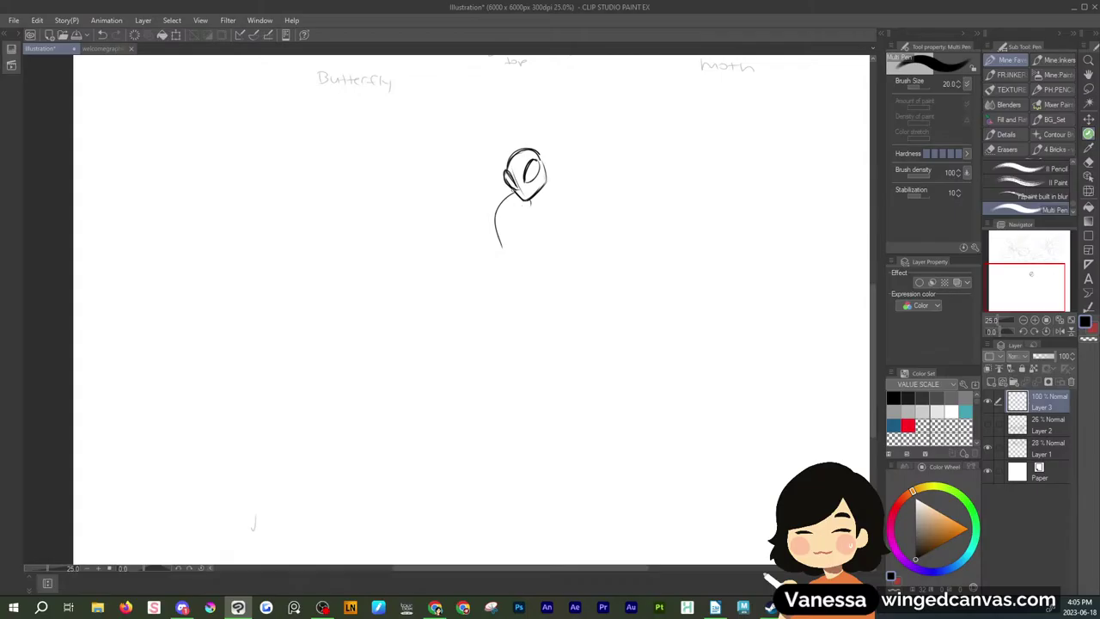
mouse_move(515, 191)
mouse_down()
mouse_move(486, 232)
mouse_move(585, 189)
mouse_up()
drag(502, 227, 520, 311)
key(m)
mouse_move(610, 204)
mouse_down()
mouse_move(450, 201)
mouse_move(540, 342)
mouse_up()
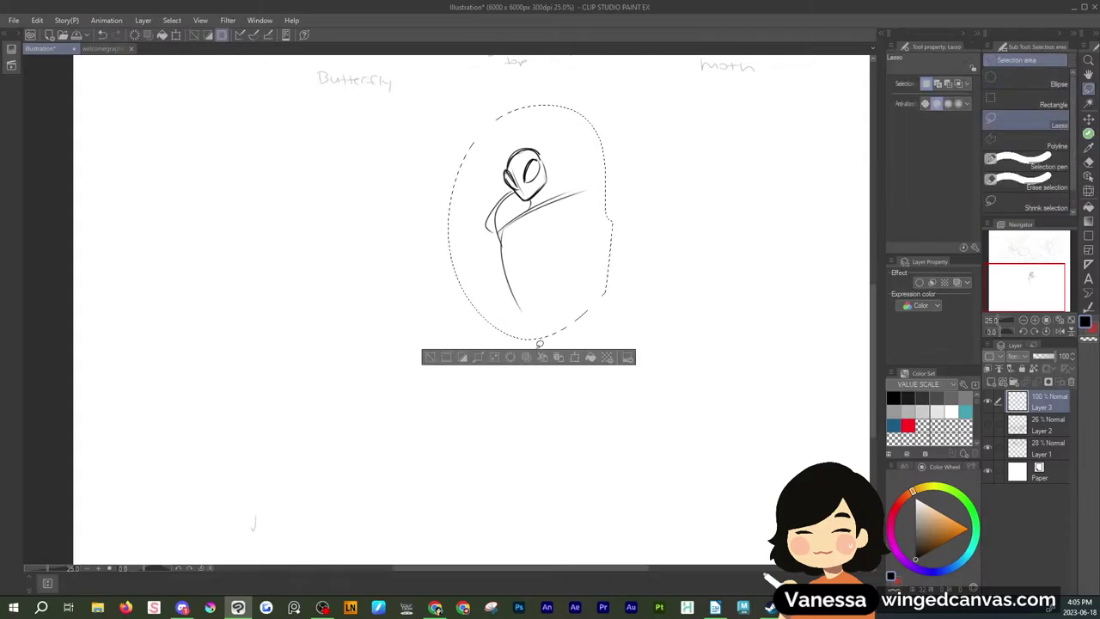
click(511, 356)
key(ctrl+d)
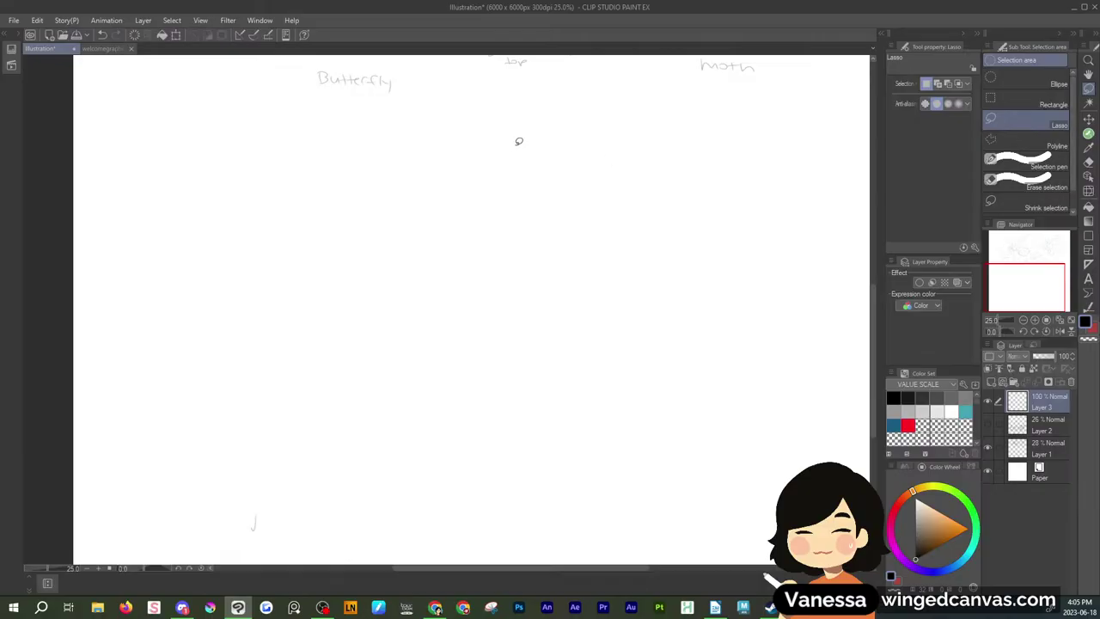
Sketch a tilted head in the canvas's upper middle with two large oval eyes and a pair of pointed horns
key(p)
mouse_move(496, 144)
mouse_down()
mouse_move(527, 148)
mouse_move(489, 152)
mouse_move(495, 186)
mouse_move(523, 157)
mouse_move(490, 183)
mouse_move(530, 164)
mouse_up()
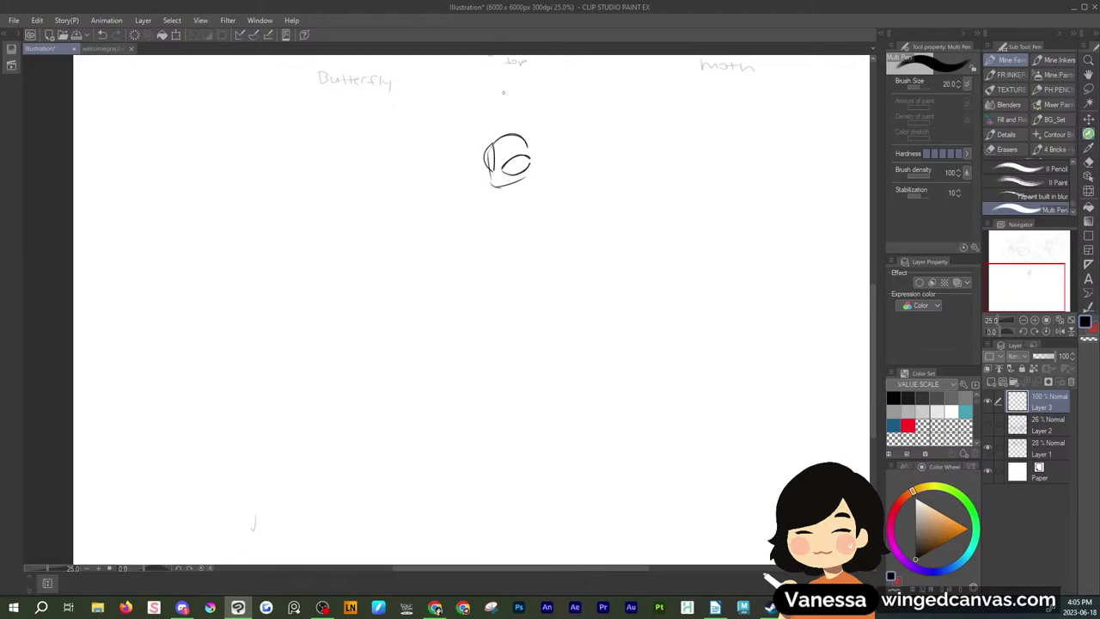
drag(503, 92, 510, 129)
mouse_move(503, 93)
mouse_down()
mouse_move(477, 144)
mouse_move(479, 182)
mouse_up()
mouse_move(520, 136)
mouse_down()
mouse_move(550, 128)
mouse_move(512, 188)
mouse_move(541, 172)
mouse_move(547, 137)
mouse_move(544, 160)
mouse_move(527, 159)
mouse_up()
drag(504, 93, 511, 134)
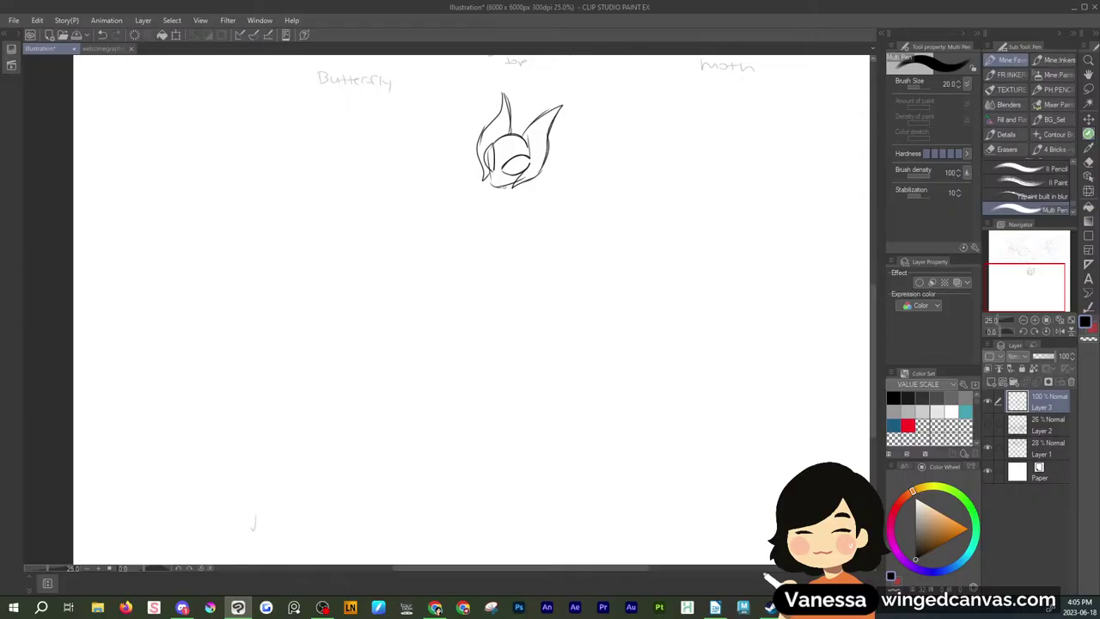
Sketch the chin and an angular collar wrapping around the new figure's neck and shoulders
drag(494, 170, 489, 185)
mouse_move(490, 171)
mouse_down()
mouse_move(508, 183)
mouse_move(463, 182)
mouse_move(461, 213)
mouse_move(541, 202)
mouse_up()
drag(465, 220, 560, 201)
drag(487, 194, 507, 187)
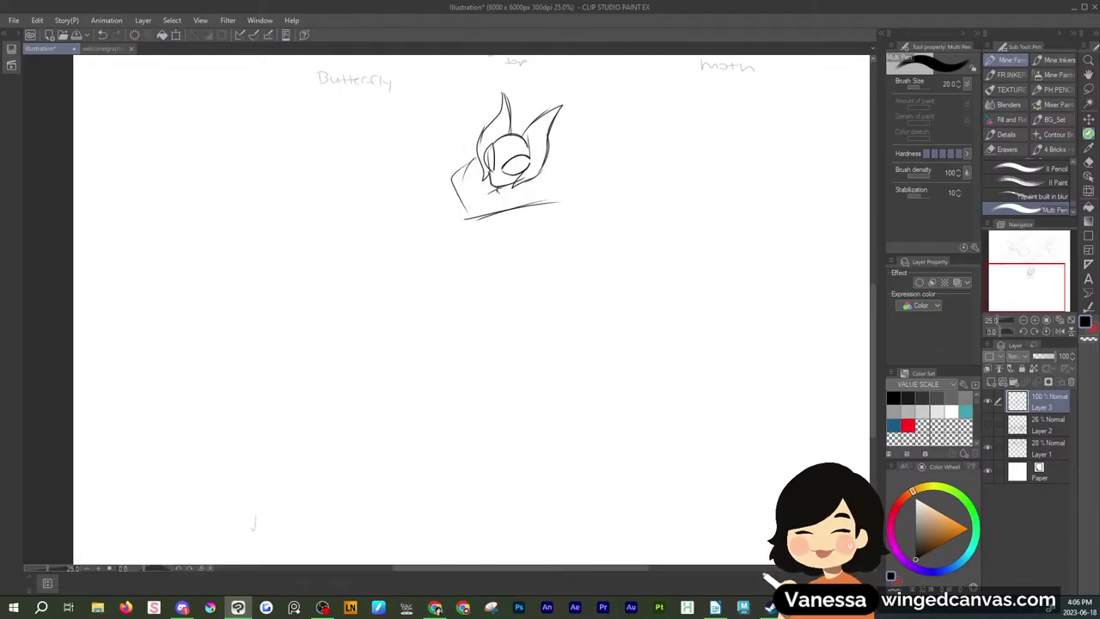
drag(553, 159, 584, 204)
Sketch the new figure's torso curving from the collar down to a narrow banded waist
drag(462, 192, 439, 244)
mouse_move(460, 196)
mouse_down()
mouse_move(445, 309)
mouse_move(496, 301)
mouse_move(476, 286)
mouse_move(504, 291)
mouse_up()
drag(496, 300, 549, 233)
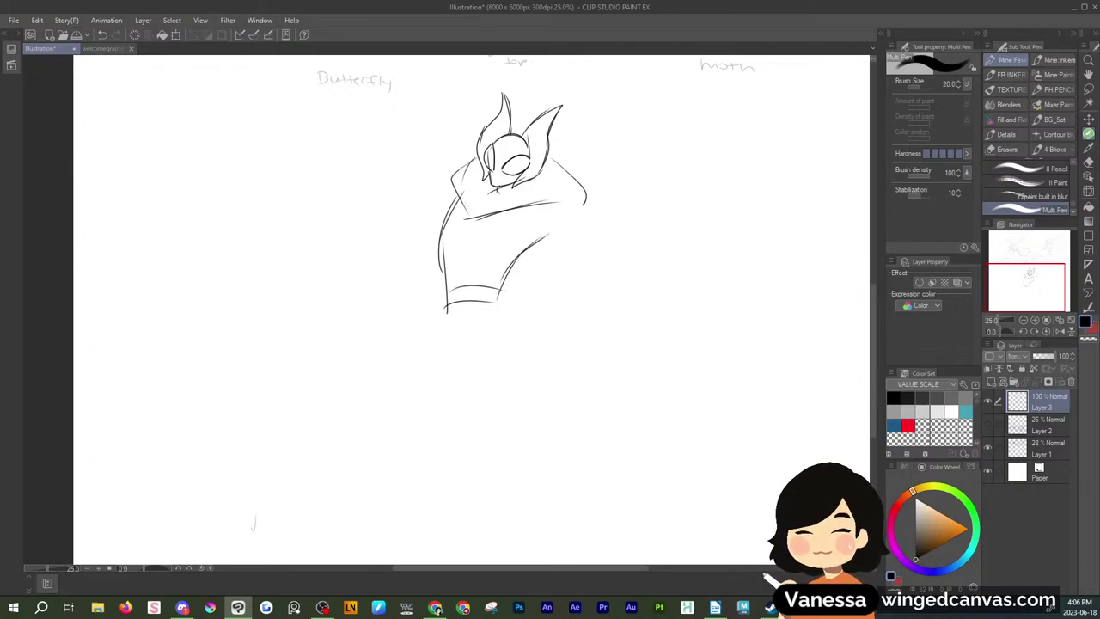
mouse_move(482, 194)
mouse_down()
mouse_move(510, 182)
mouse_move(469, 220)
mouse_up()
Sketch the new figure's hips and a thigh slanting down toward the lower left of the canvas
drag(445, 302, 456, 365)
drag(499, 289, 522, 342)
drag(458, 374, 520, 343)
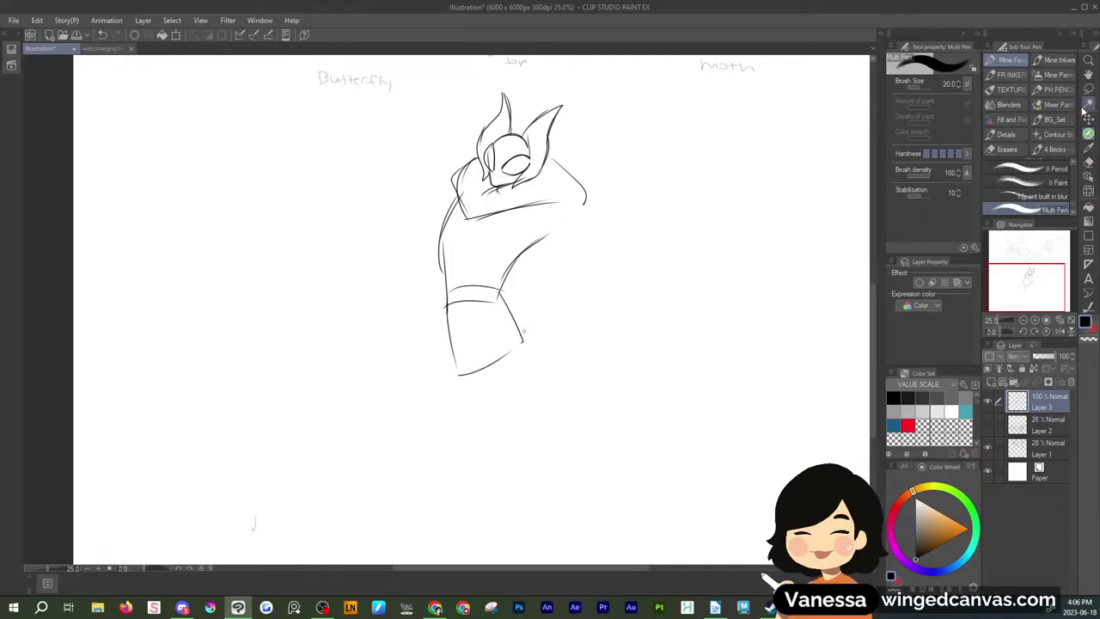
mouse_move(452, 349)
mouse_down()
mouse_move(414, 443)
mouse_move(441, 440)
mouse_move(521, 342)
mouse_up()
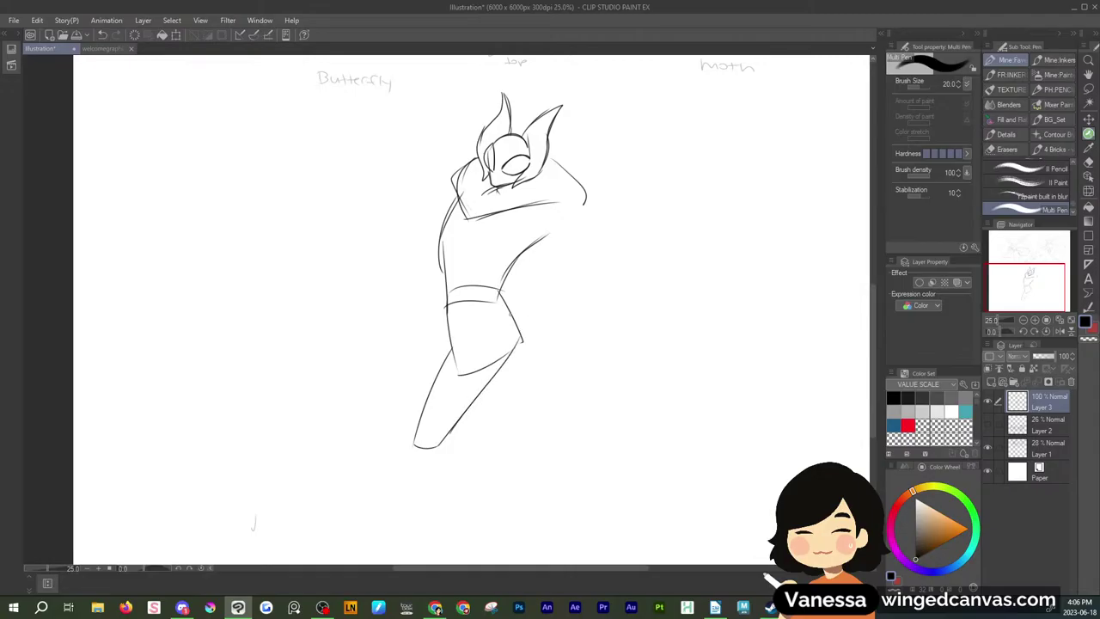
Scale the new figure's sketch down slightly and apply the transformation to leave room for the lower legs
click(1088, 88)
mouse_move(638, 270)
mouse_down()
mouse_move(515, 67)
mouse_move(537, 468)
mouse_up()
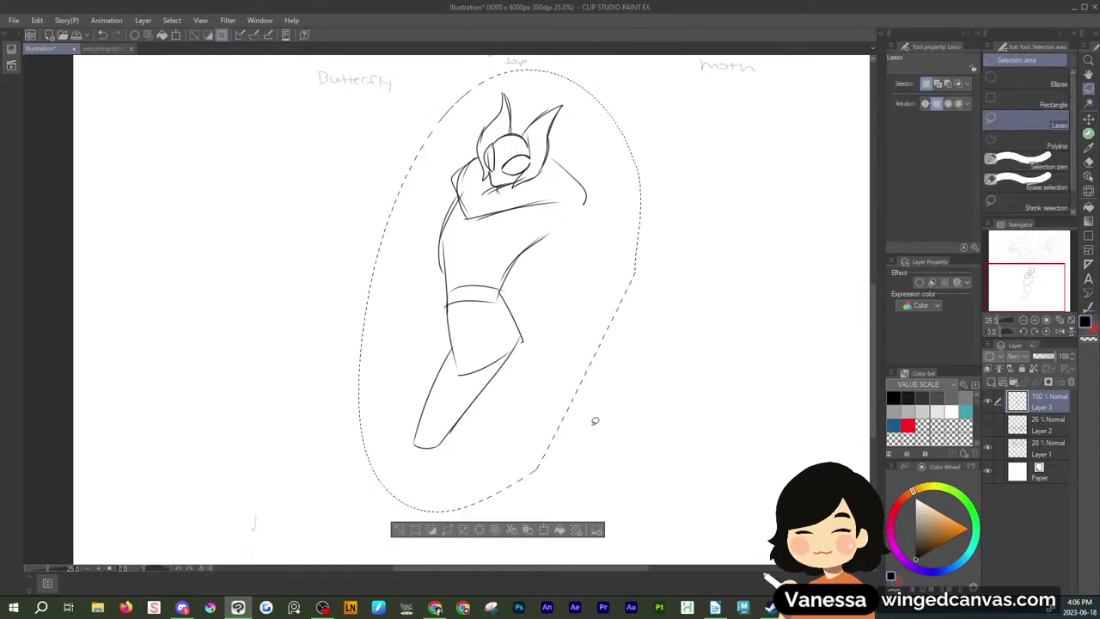
click(547, 530)
drag(640, 513, 586, 423)
key(Return)
key(p)
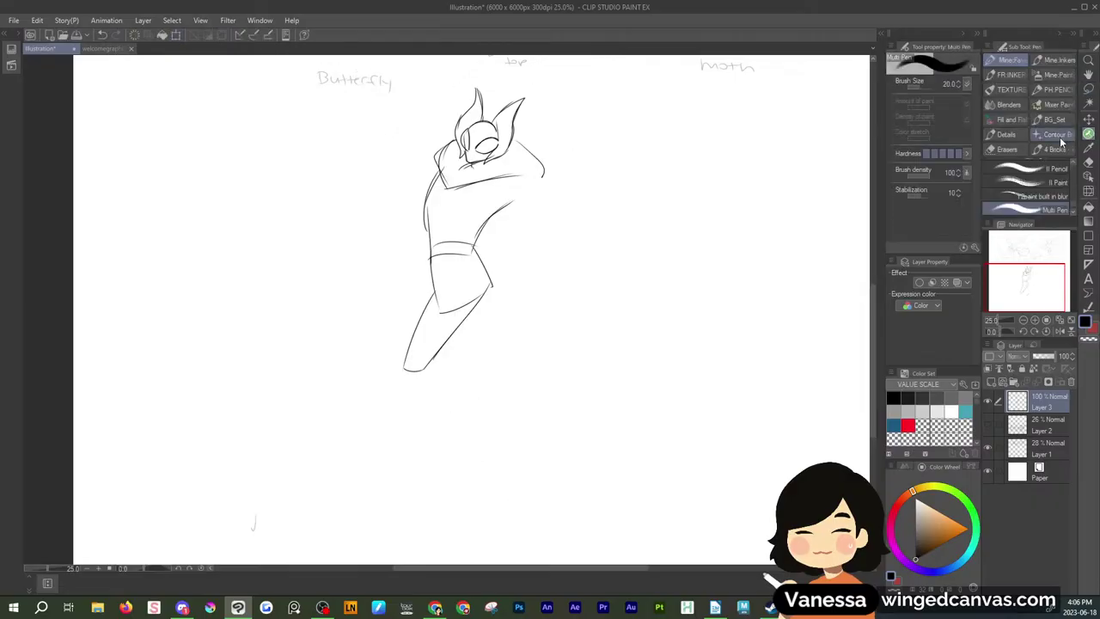
Draw the new figure's lower leg tapering from the knee to a pointed foot
mouse_move(407, 355)
mouse_down()
mouse_move(351, 539)
mouse_move(383, 502)
mouse_up()
mouse_move(352, 536)
mouse_down()
mouse_move(378, 507)
mouse_move(402, 440)
mouse_move(372, 478)
mouse_up()
drag(399, 441, 440, 351)
drag(416, 392, 452, 335)
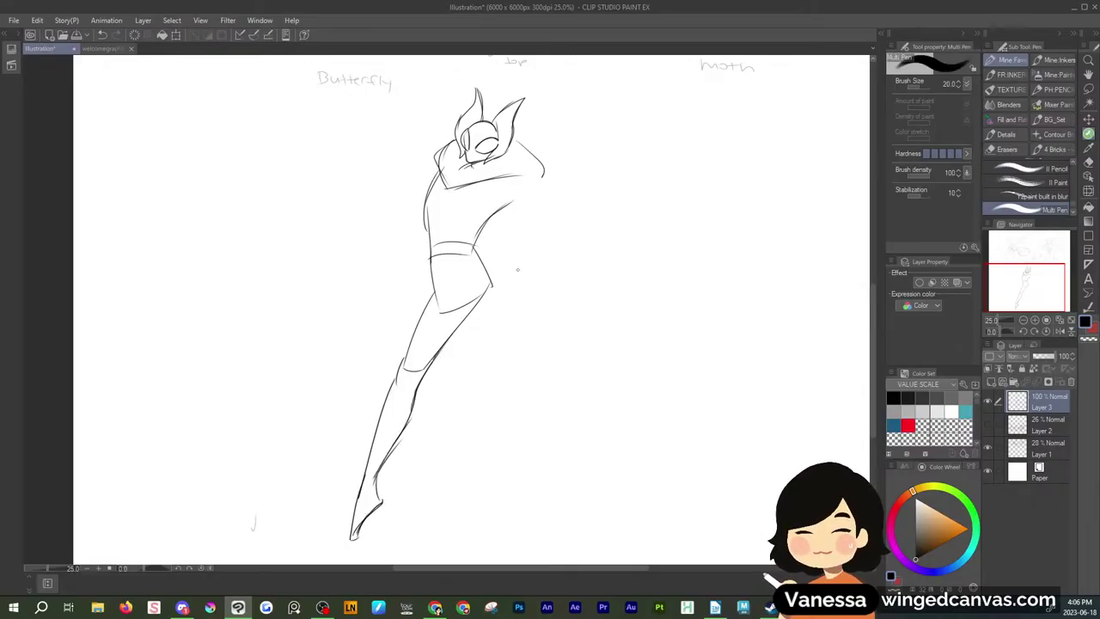
Select the lower leg with the lasso, scale it down slightly and move it up against the thigh to shorten the leg
click(1088, 88)
drag(388, 318, 394, 315)
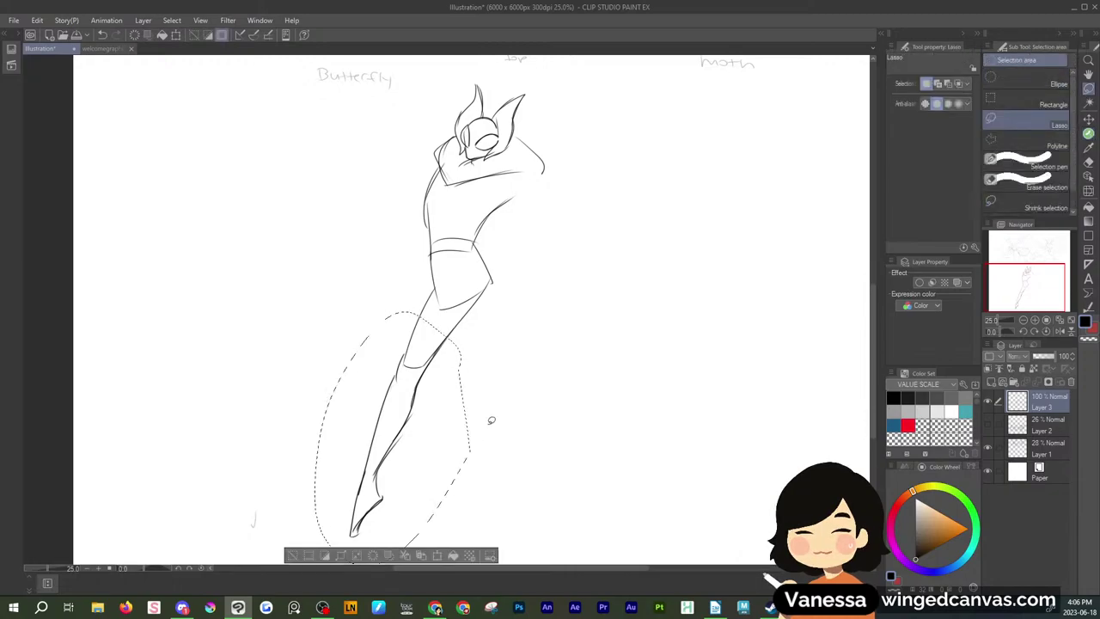
key(ctrl+t)
drag(383, 464, 402, 409)
click(385, 528)
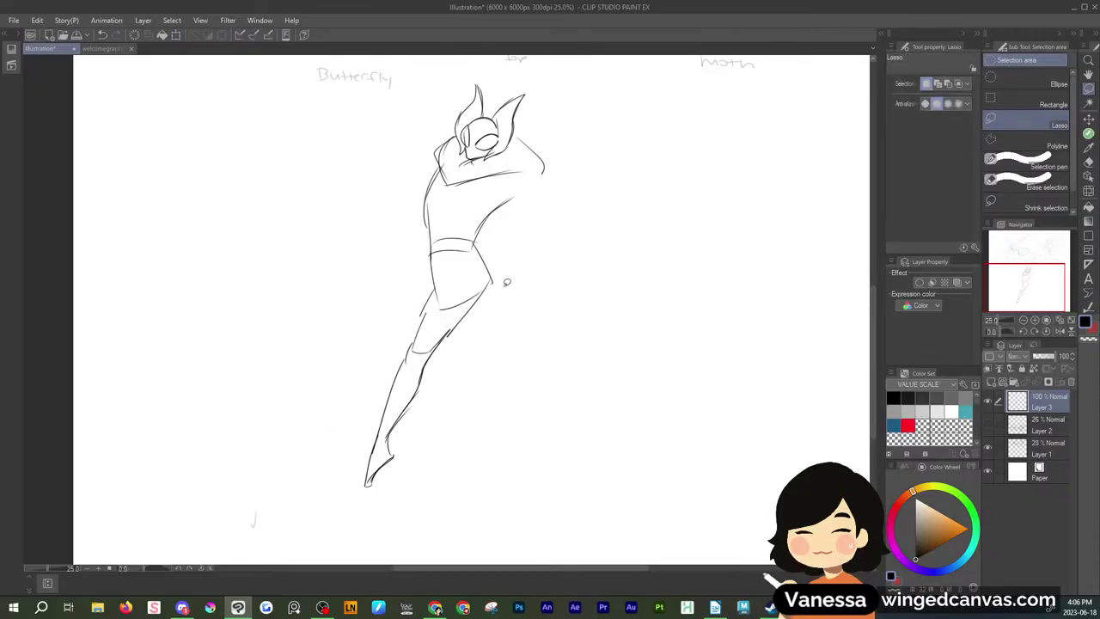
Draw a second leg slanting down toward the lower right from the hips, ending in a pointed foot
click(1087, 147)
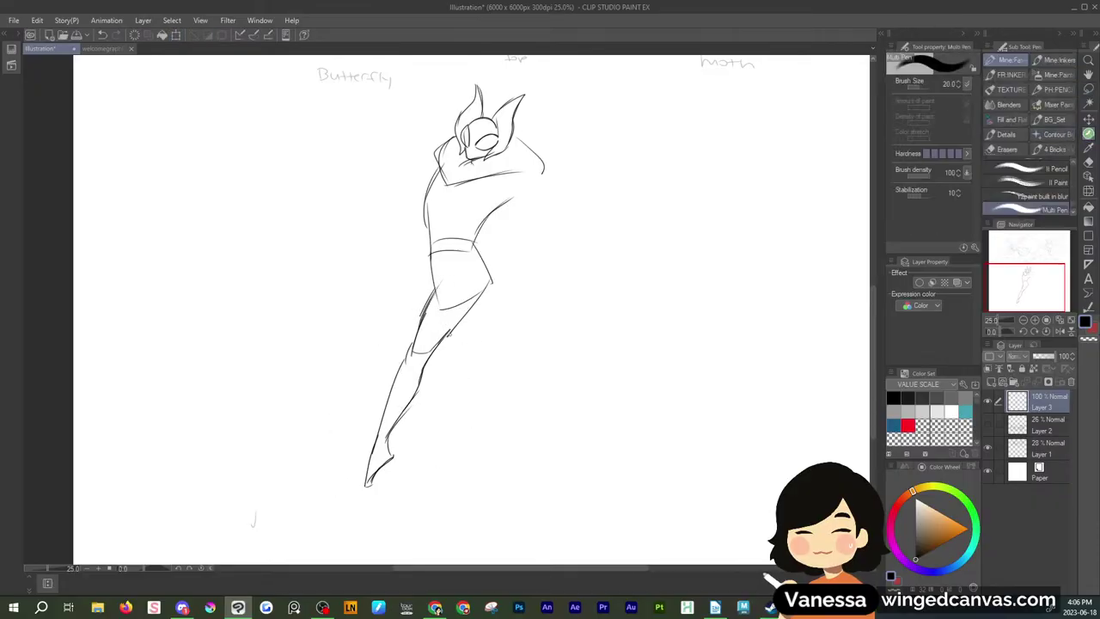
drag(449, 333, 465, 376)
drag(451, 334, 497, 409)
mouse_move(469, 359)
mouse_down()
mouse_move(513, 472)
mouse_move(525, 458)
mouse_up()
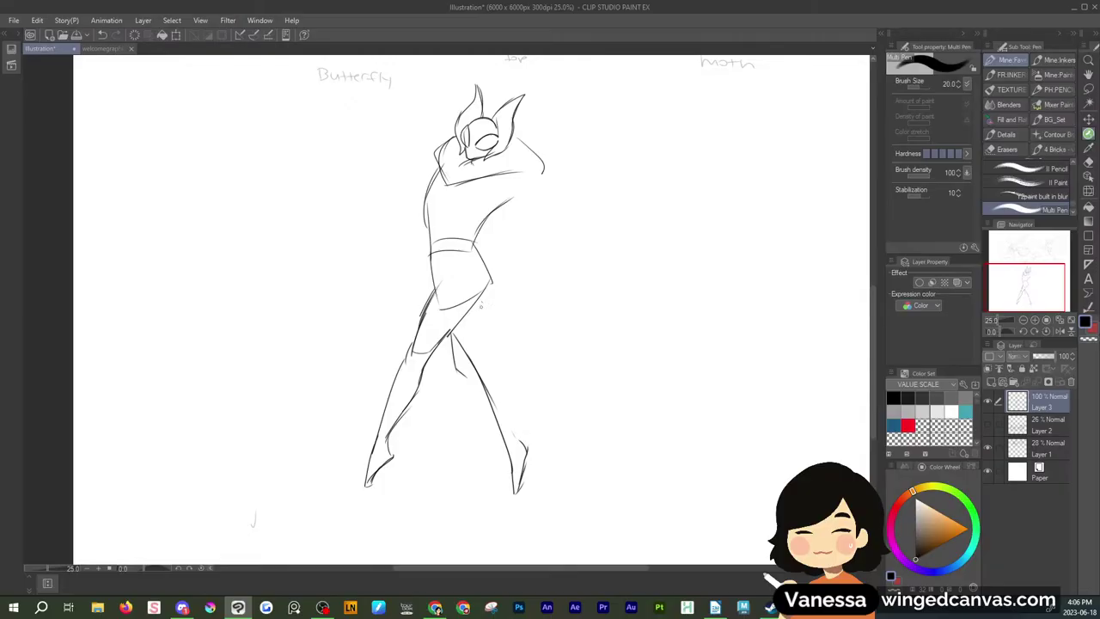
drag(480, 305, 509, 424)
drag(505, 406, 515, 441)
drag(503, 379, 514, 435)
Lasso and erase the stray stroke between the two thighs
click(1088, 89)
mouse_move(457, 338)
mouse_down()
mouse_move(473, 392)
mouse_move(464, 345)
mouse_up()
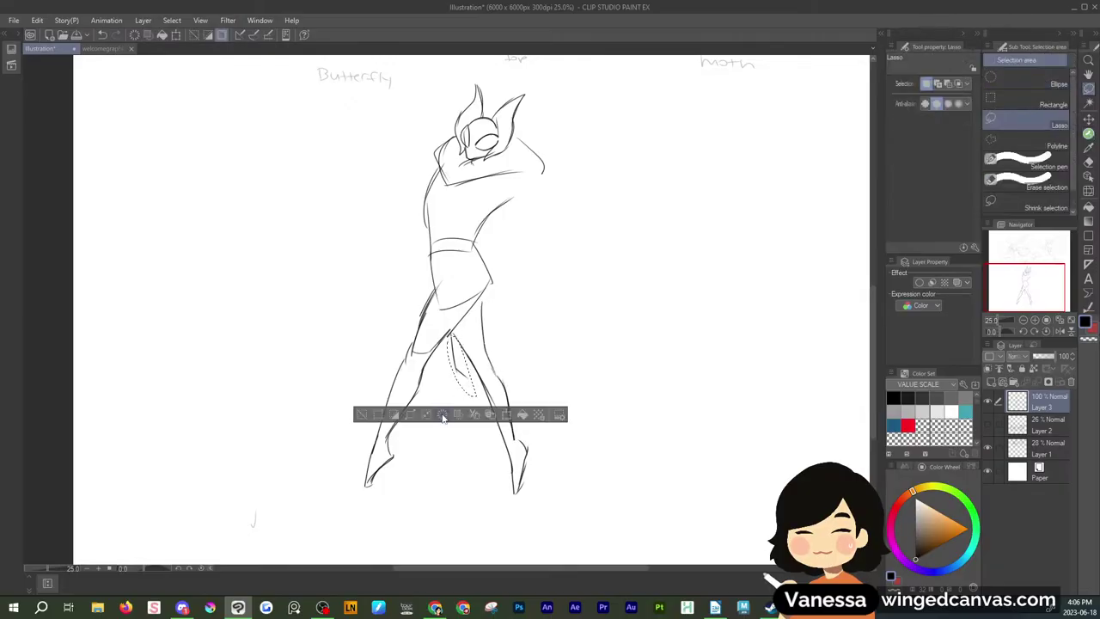
click(444, 416)
click(604, 302)
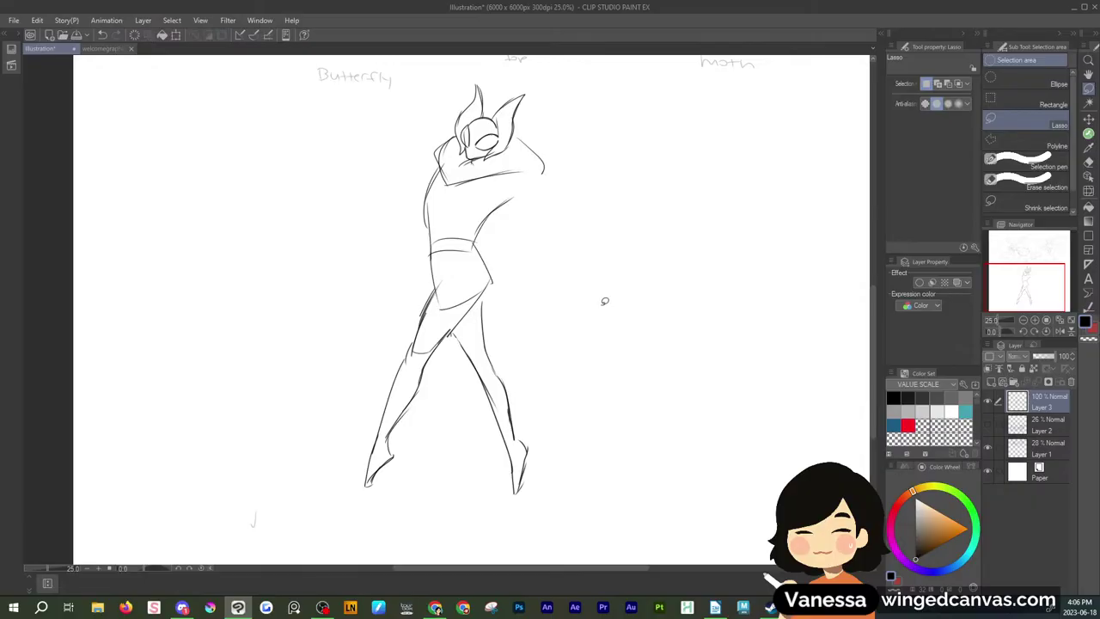
Draw large pointed shoulder pieces on both sides of the figure and connect them with lines across the chest
click(1087, 133)
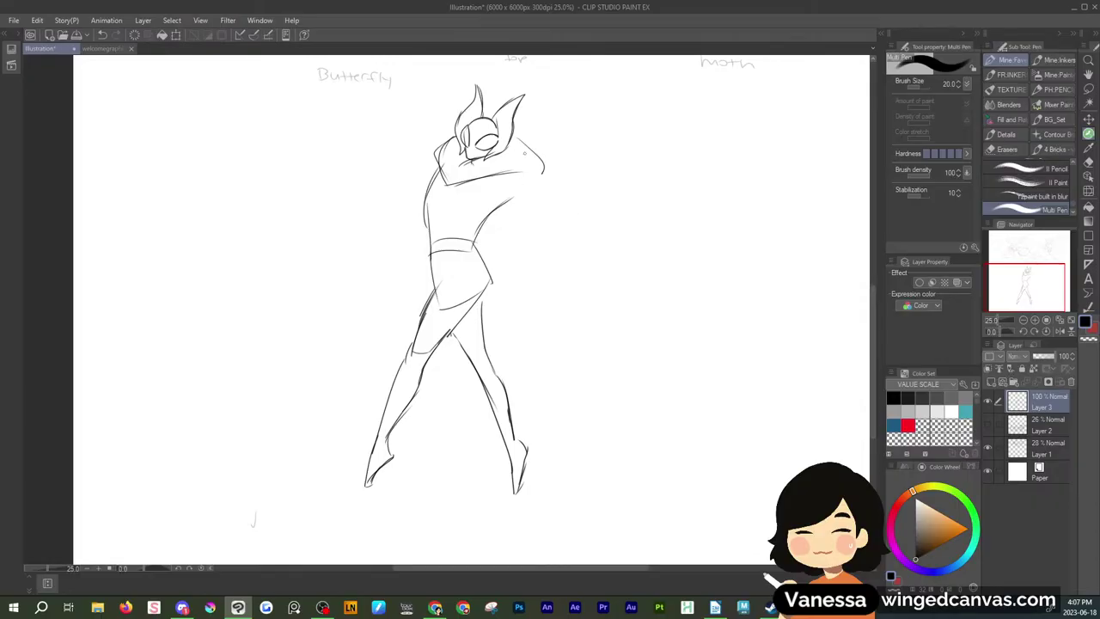
mouse_move(440, 143)
mouse_down()
mouse_move(421, 139)
mouse_move(424, 207)
mouse_up()
mouse_move(510, 175)
mouse_down()
mouse_move(558, 144)
mouse_move(509, 197)
mouse_move(537, 207)
mouse_move(558, 150)
mouse_up()
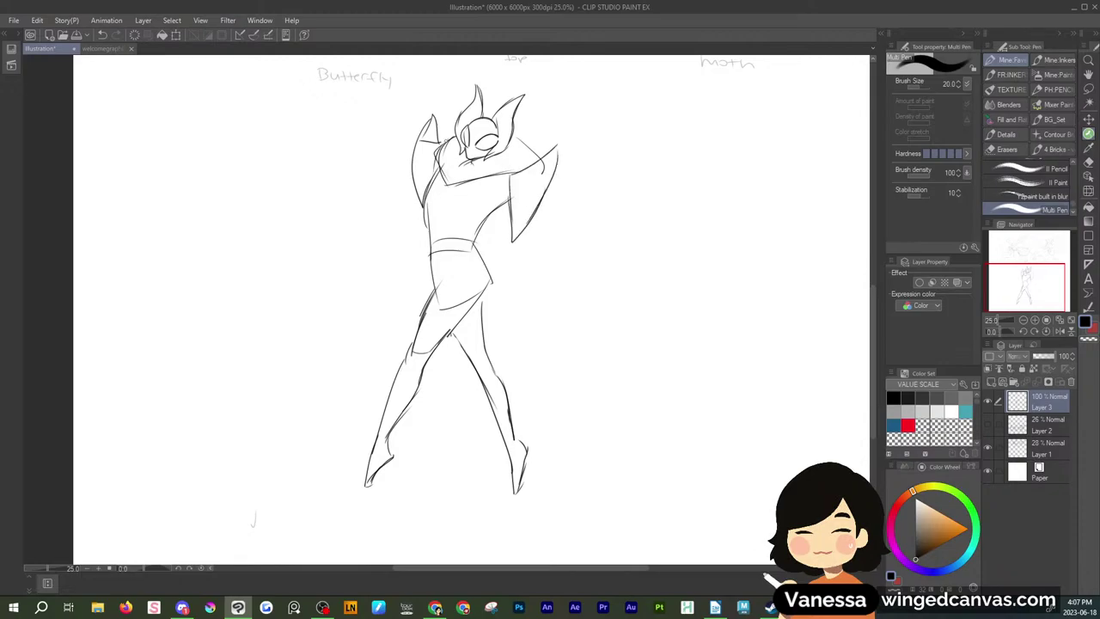
drag(447, 141, 423, 207)
mouse_move(424, 207)
mouse_down()
mouse_move(450, 183)
mouse_move(512, 207)
mouse_up()
Lasso the hips and legs, scale them down slightly and apply the transformation
click(1088, 90)
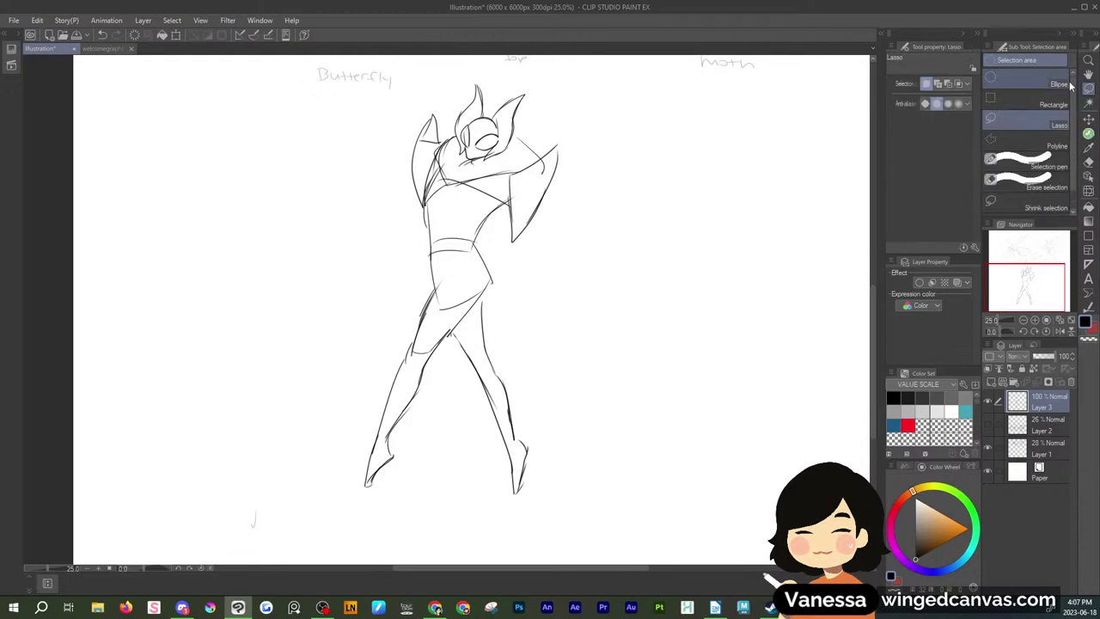
mouse_move(507, 272)
mouse_down()
mouse_move(503, 256)
mouse_move(579, 487)
mouse_move(609, 453)
mouse_up()
key(ctrl+t)
mouse_move(608, 545)
mouse_down()
mouse_move(582, 479)
mouse_move(598, 506)
mouse_up()
click(451, 523)
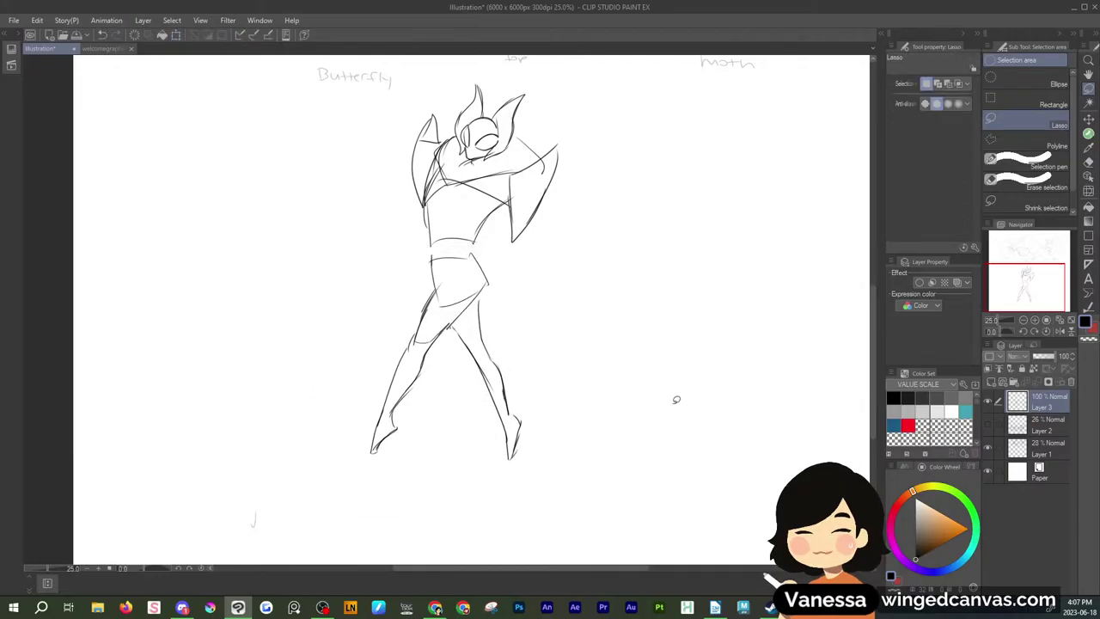
Sketch the arm on the right side hanging from the shoulder piece, with a cuffed forearm and spread fingers
click(1087, 147)
drag(505, 216, 508, 251)
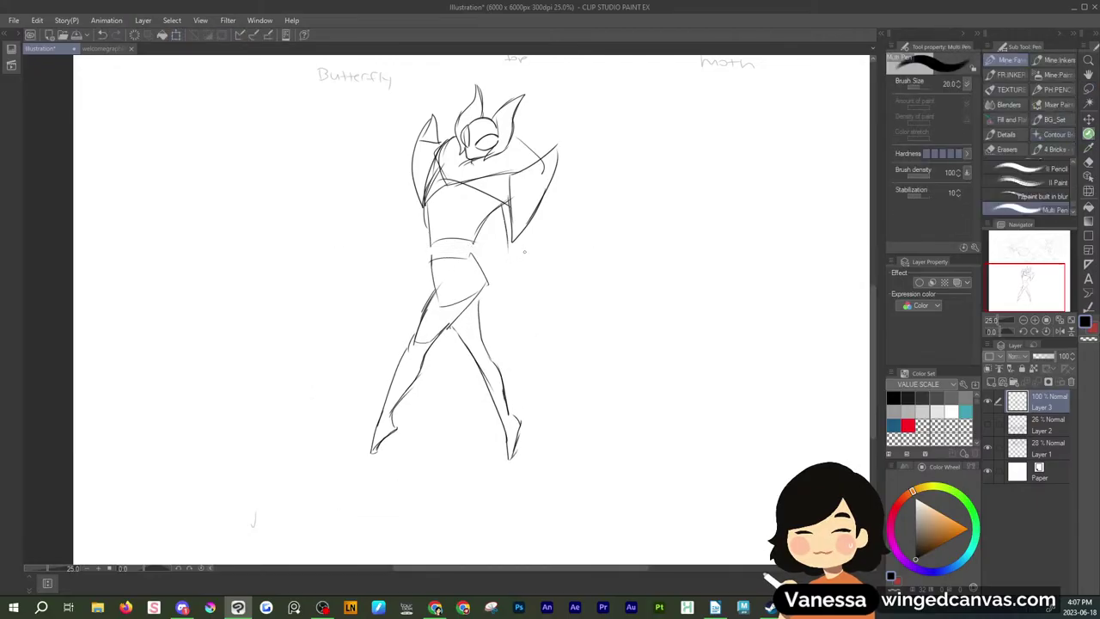
drag(536, 200, 524, 258)
mouse_move(511, 227)
mouse_down()
mouse_move(508, 254)
mouse_move(537, 302)
mouse_up()
drag(521, 249, 546, 295)
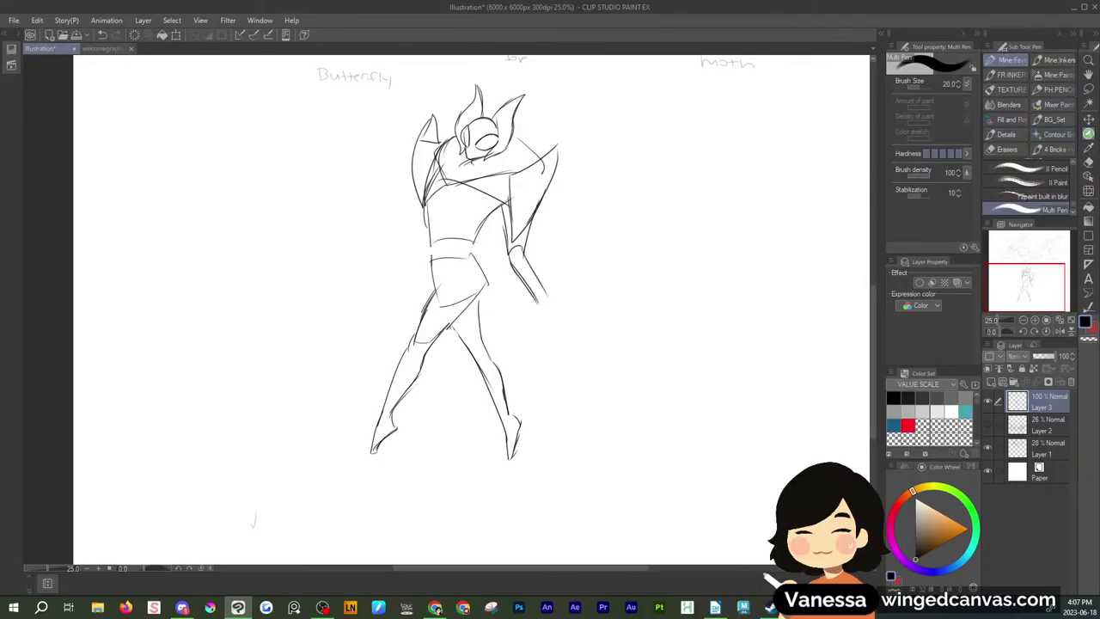
drag(541, 299, 558, 314)
drag(545, 298, 554, 307)
Sketch the arm on the left side bent at the elbow with a raised open hand, and firm up both upper arms
mouse_move(361, 187)
mouse_down()
mouse_move(343, 183)
mouse_move(376, 192)
mouse_move(384, 233)
mouse_up()
mouse_move(375, 189)
mouse_down()
mouse_move(389, 239)
mouse_move(404, 219)
mouse_up()
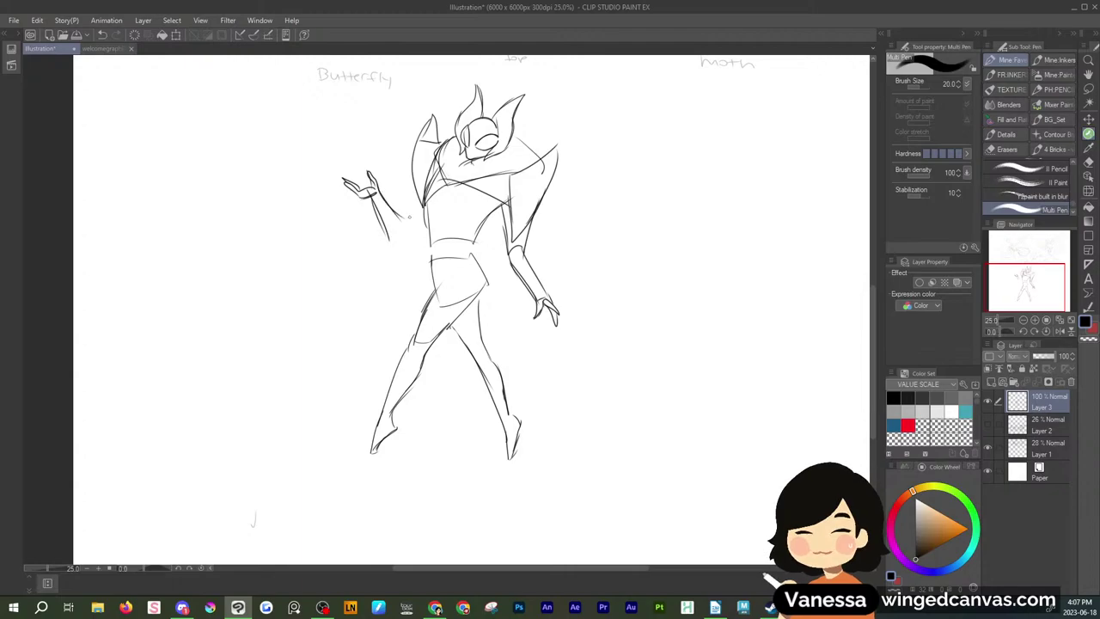
mouse_move(415, 168)
mouse_down()
mouse_move(386, 209)
mouse_move(402, 231)
mouse_up()
mouse_move(379, 212)
mouse_down()
mouse_move(392, 241)
mouse_move(421, 221)
mouse_up()
drag(417, 177, 412, 139)
drag(416, 140, 436, 118)
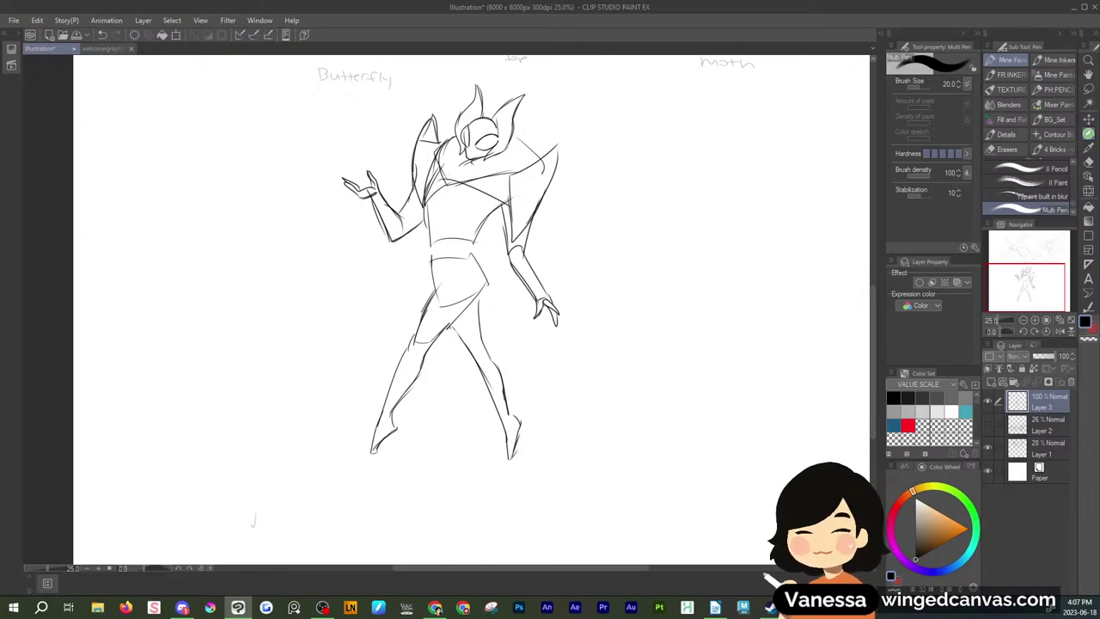
drag(434, 161, 411, 199)
drag(512, 193, 524, 247)
Lasso and erase the overlapping construction lines around the shoulders and chest
click(1088, 88)
mouse_move(427, 152)
mouse_down()
mouse_move(419, 208)
mouse_move(515, 159)
mouse_move(475, 200)
mouse_move(519, 213)
mouse_up()
click(411, 227)
click(486, 172)
key(Delete)
key(ctrl+d)
Lasso and erase the leftover lines around the waist and across the upper thigh
click(498, 261)
click(569, 195)
mouse_move(451, 273)
mouse_down()
mouse_move(448, 317)
mouse_move(478, 282)
mouse_move(445, 296)
mouse_move(467, 262)
mouse_up()
click(436, 336)
key(ctrl+d)
click(791, 171)
Redraw the torso and waist lines and sketch a high collar around the neck
click(1088, 148)
mouse_move(427, 217)
mouse_down()
mouse_move(433, 276)
mouse_move(487, 217)
mouse_up()
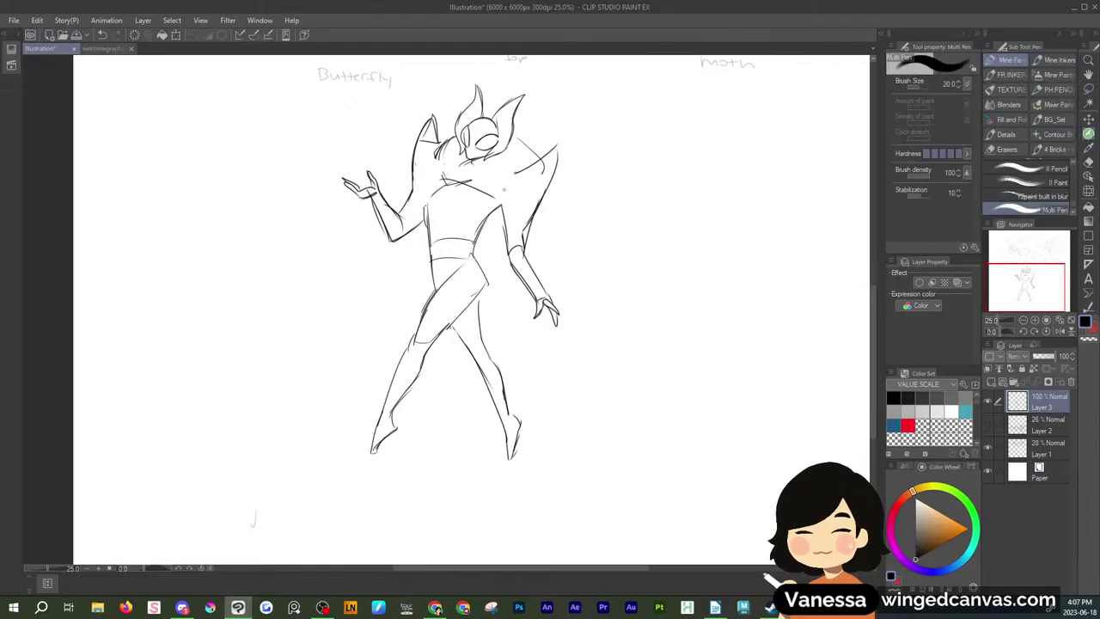
mouse_move(444, 132)
mouse_down()
mouse_move(461, 191)
mouse_move(521, 167)
mouse_move(430, 172)
mouse_move(482, 185)
mouse_up()
Clear the rough lines from the chest and redraw the collar opening into a V shape on the chest
click(1087, 89)
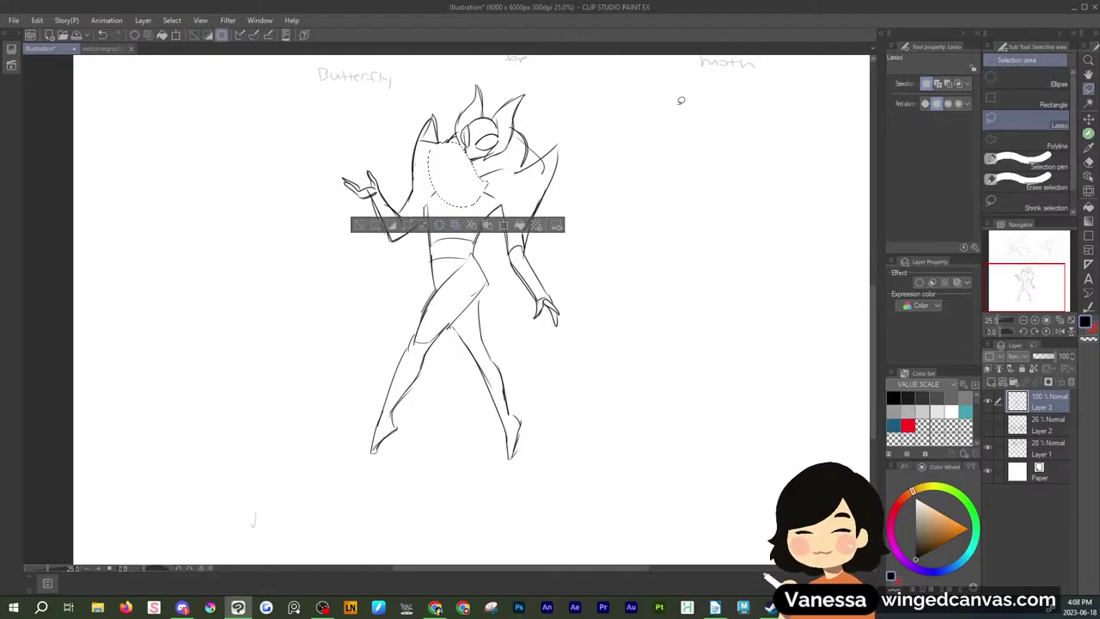
key(Delete)
key(ctrl+d)
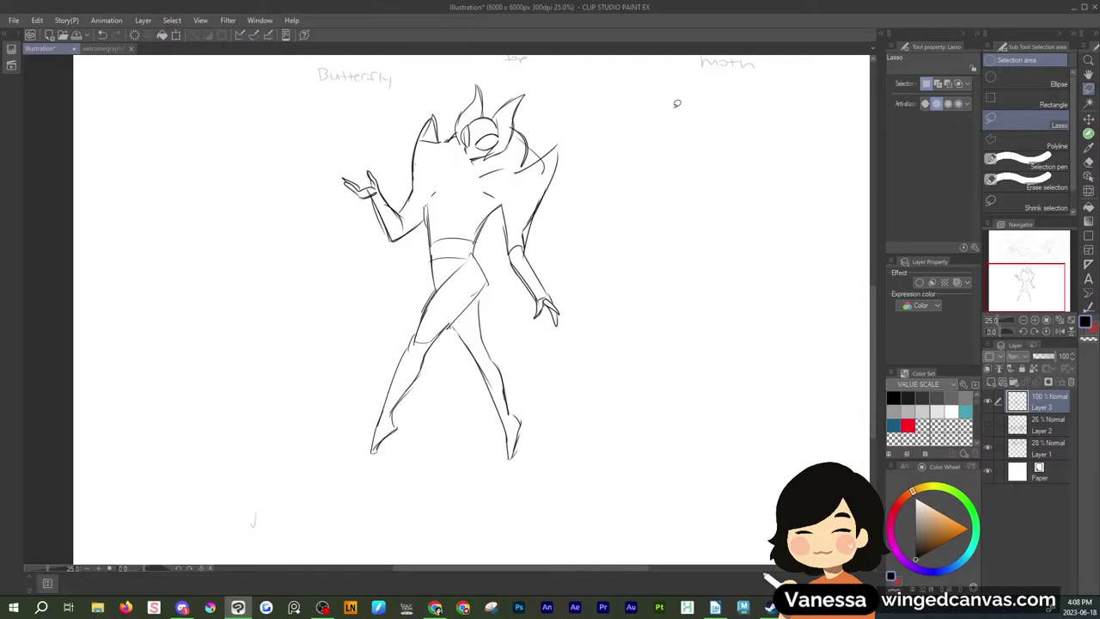
click(1088, 133)
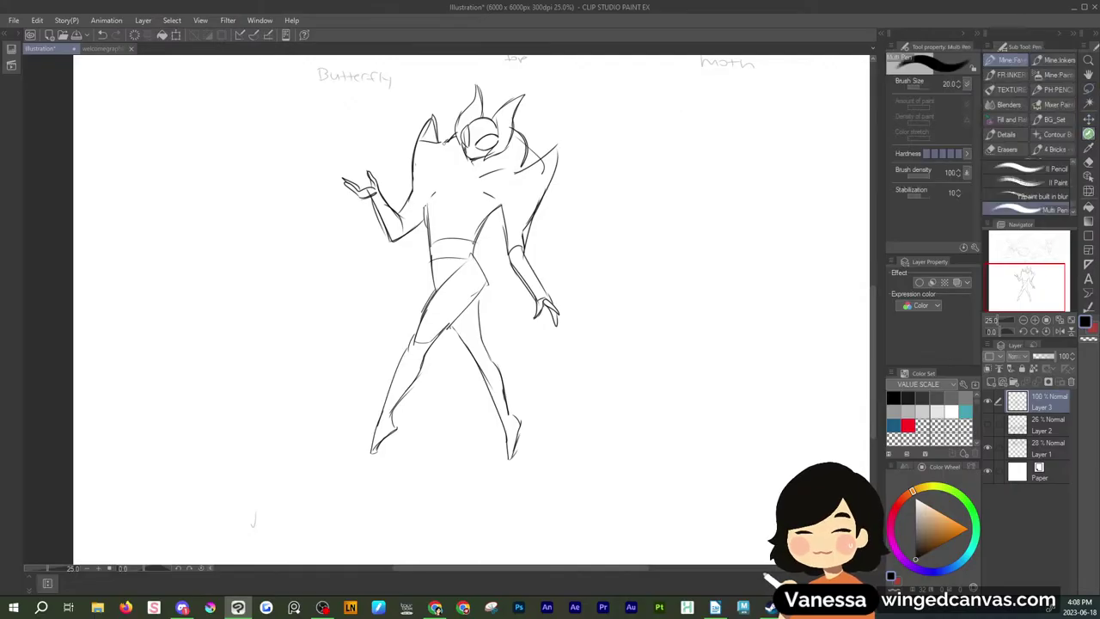
drag(449, 142, 441, 172)
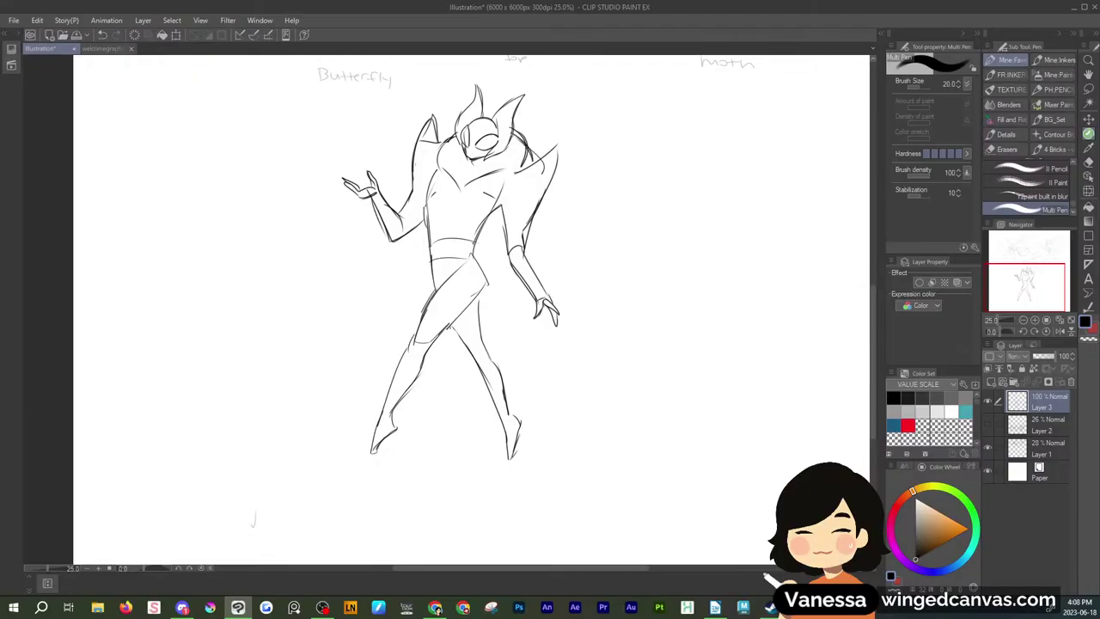
Lasso and erase the inner lines of the left shoulder piece and the collar lines beside the right shoulder
click(1089, 89)
drag(431, 130, 441, 137)
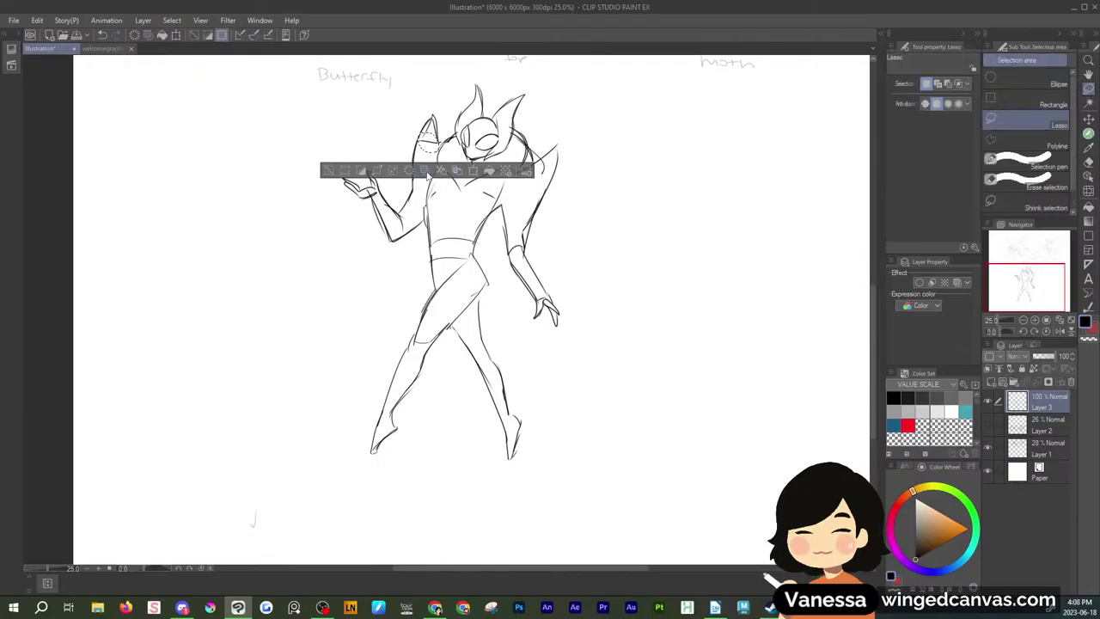
mouse_move(516, 129)
mouse_down()
mouse_move(537, 122)
mouse_move(521, 128)
mouse_up()
click(508, 196)
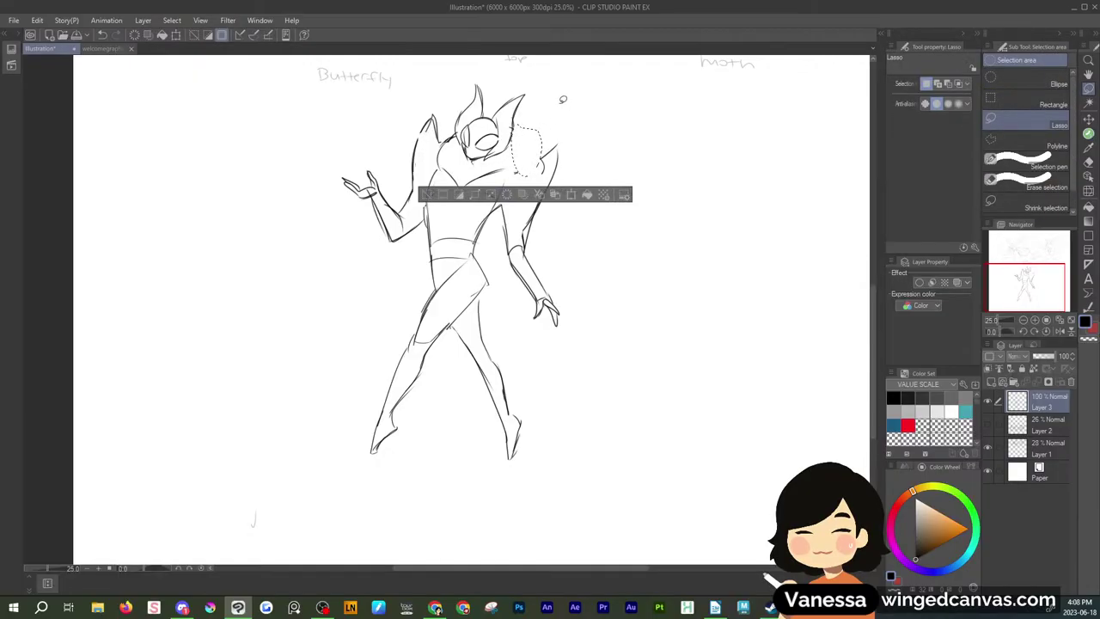
click(562, 100)
Redraw both sides of the high collar where it meets the shoulders
key(p)
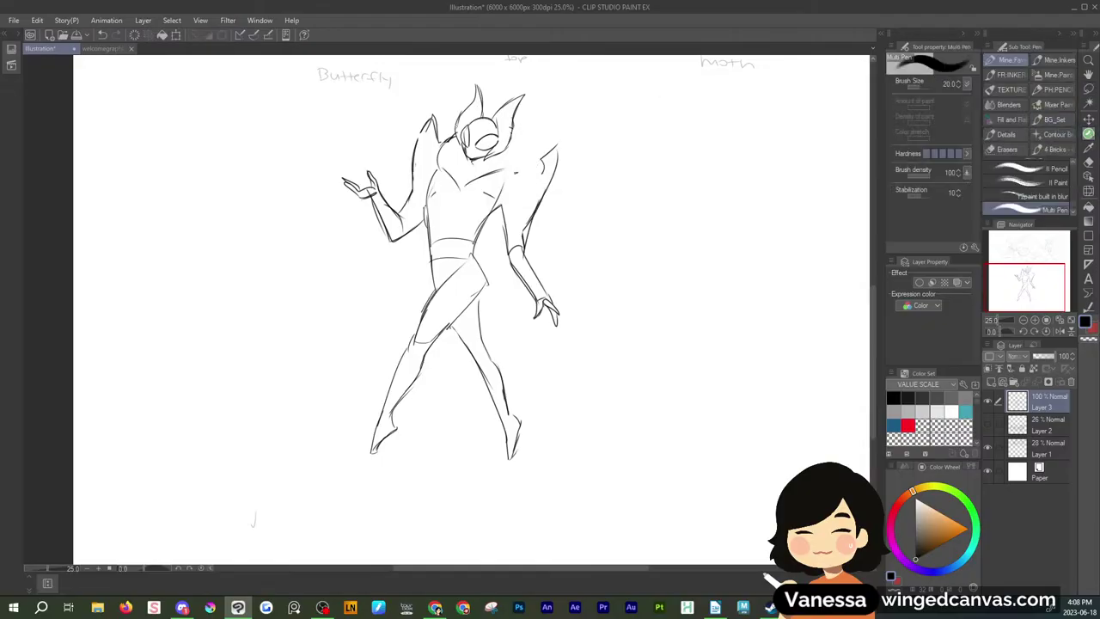
drag(454, 129, 451, 180)
mouse_move(511, 128)
mouse_down()
mouse_move(545, 198)
mouse_move(555, 158)
mouse_move(567, 176)
mouse_move(523, 189)
mouse_move(519, 176)
mouse_up()
Lasso and erase the remaining stray marks around the chest and the right arm
click(1088, 89)
click(533, 231)
key(ctrl+d)
click(485, 228)
click(601, 172)
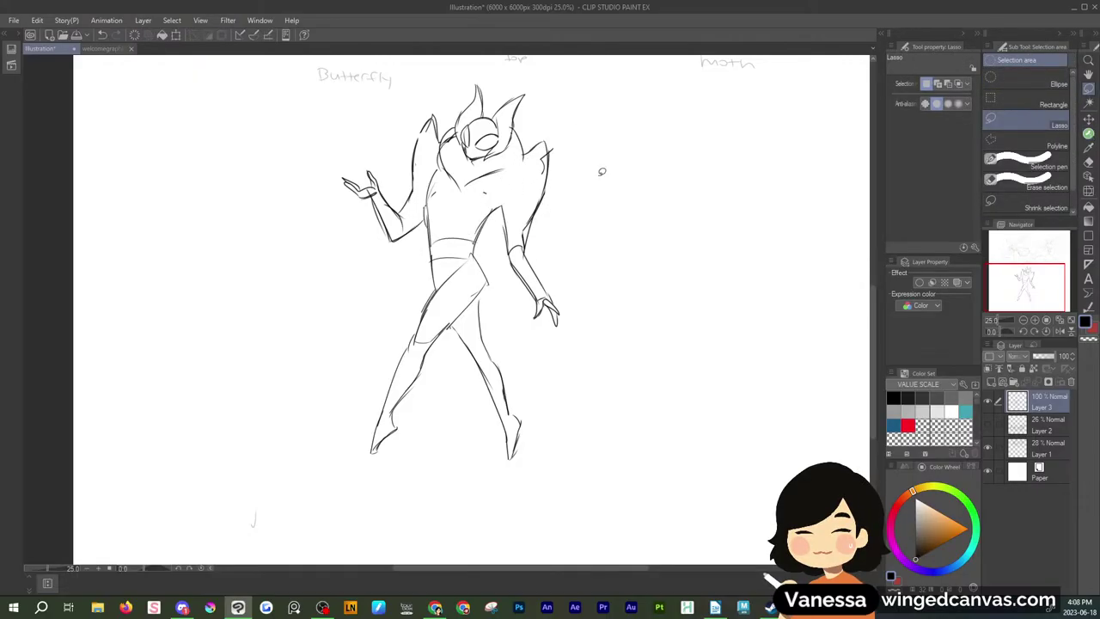
Lasso both striding legs together with the hips and erase them
mouse_move(500, 299)
mouse_down()
mouse_move(458, 257)
mouse_move(392, 484)
mouse_move(625, 414)
mouse_move(626, 400)
mouse_move(575, 400)
mouse_up()
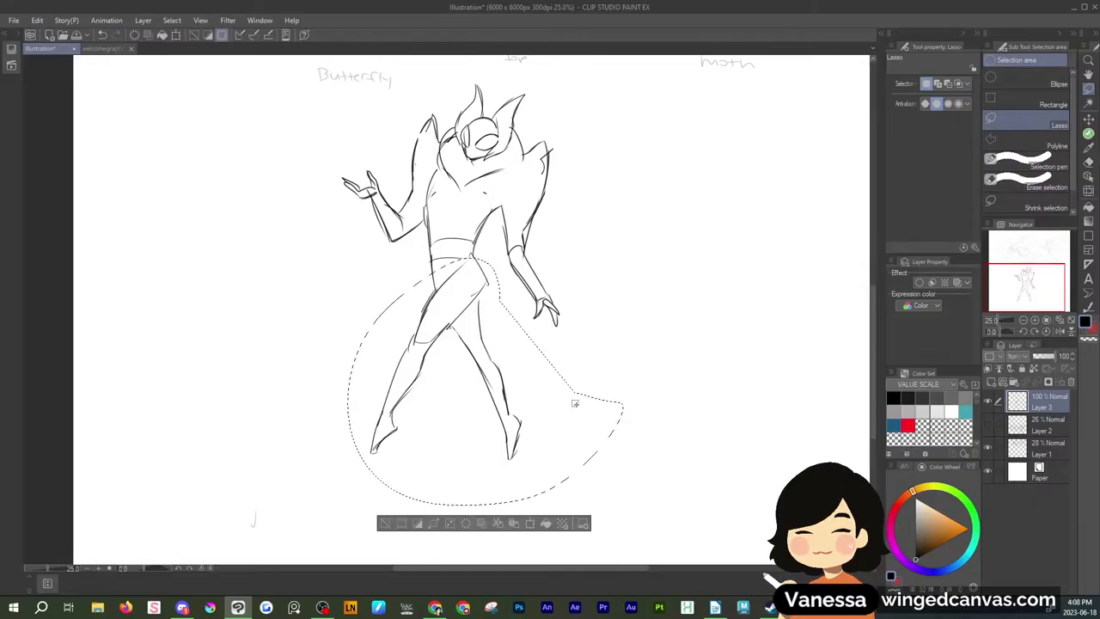
click(469, 522)
key(ctrl+d)
Draw new legs, one straight down to pointed toes and the other bent at the knee with its foot tucked behind
key(p)
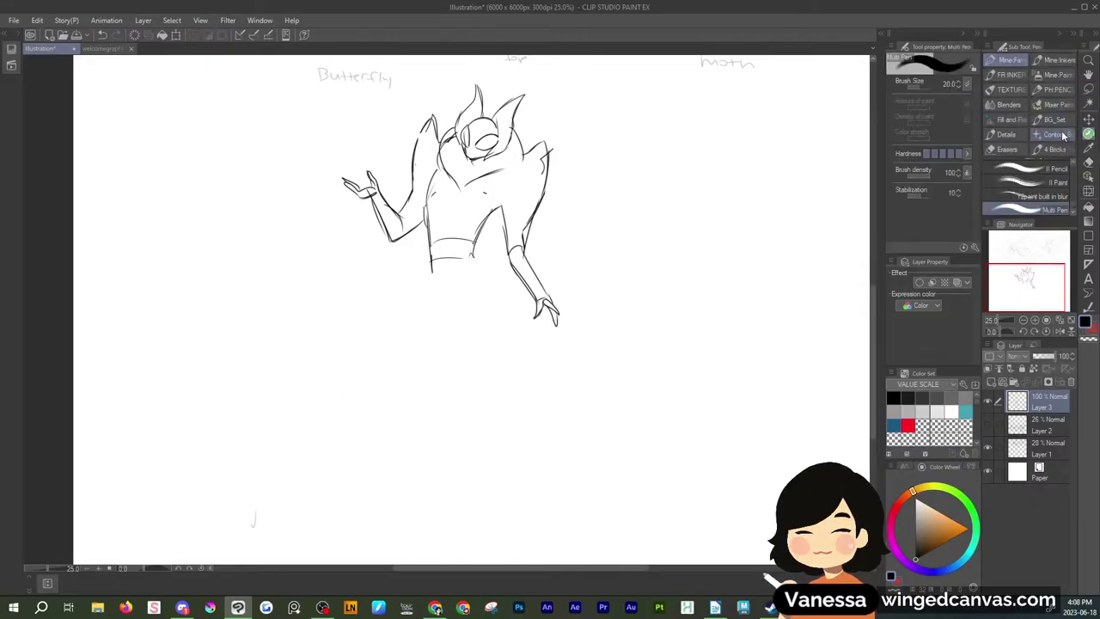
drag(428, 263, 436, 345)
mouse_move(427, 275)
mouse_down()
mouse_move(464, 489)
mouse_move(468, 403)
mouse_move(455, 359)
mouse_move(464, 303)
mouse_move(438, 354)
mouse_up()
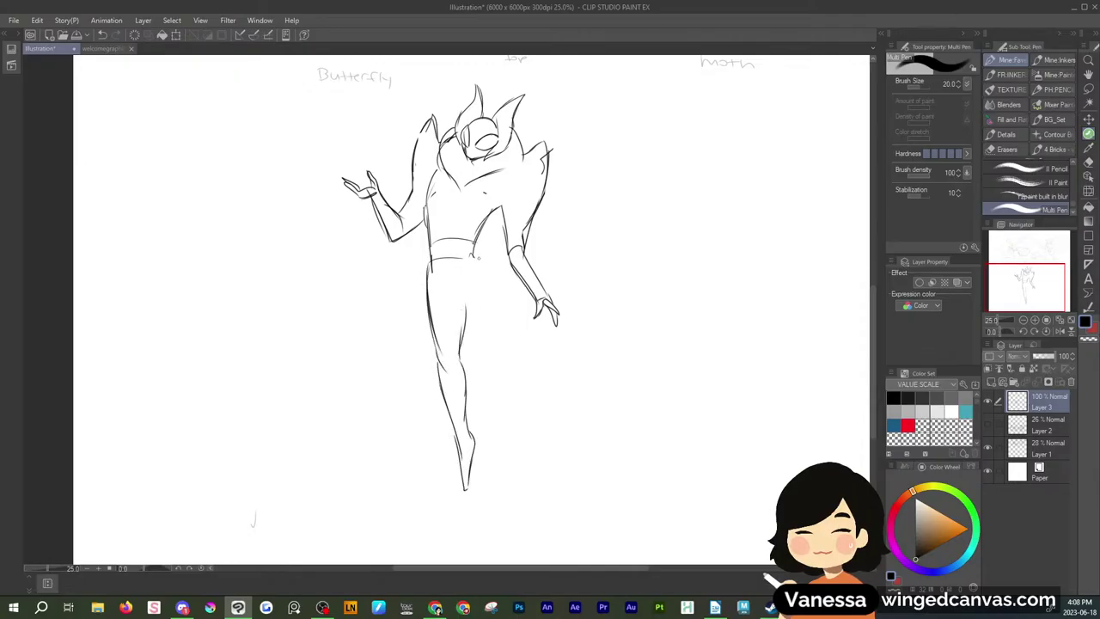
drag(472, 257, 512, 339)
mouse_move(430, 263)
mouse_down()
mouse_move(458, 282)
mouse_move(487, 346)
mouse_move(398, 394)
mouse_move(491, 366)
mouse_move(481, 374)
mouse_move(517, 354)
mouse_move(511, 330)
mouse_up()
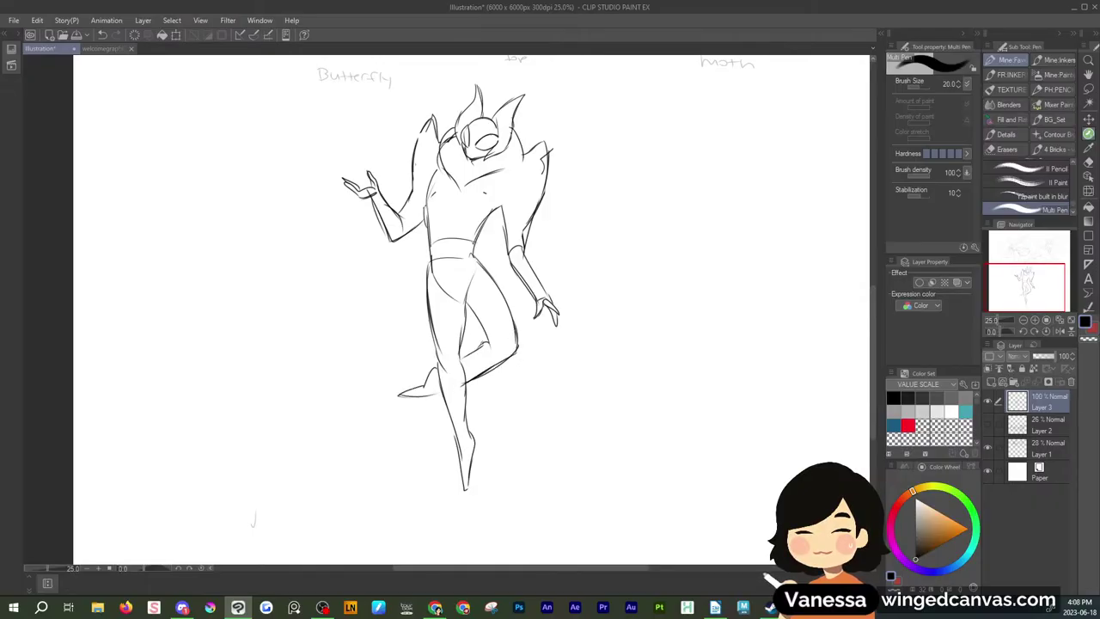
Lasso and erase the rough line on the inner side of the bent knee
click(1087, 89)
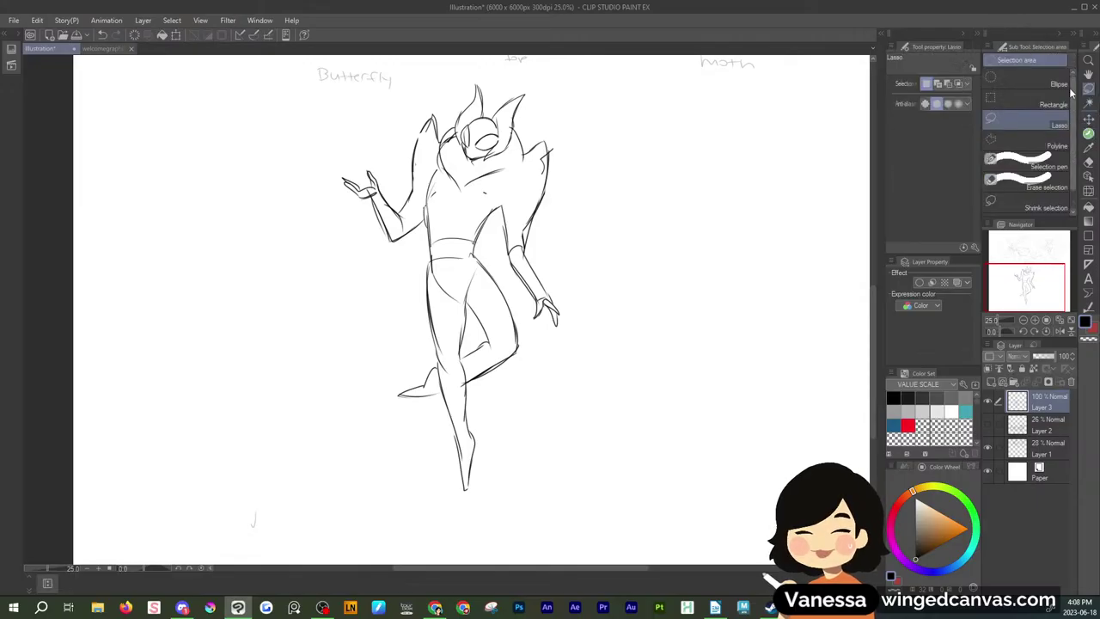
mouse_move(471, 335)
mouse_down()
mouse_move(473, 364)
mouse_move(490, 342)
mouse_move(466, 366)
mouse_up()
key(Delete)
key(ctrl+d)
key(ctrl+d)
Draw a short cape with fold lines behind the hips and two long tails curving outward beside the feet
key(p)
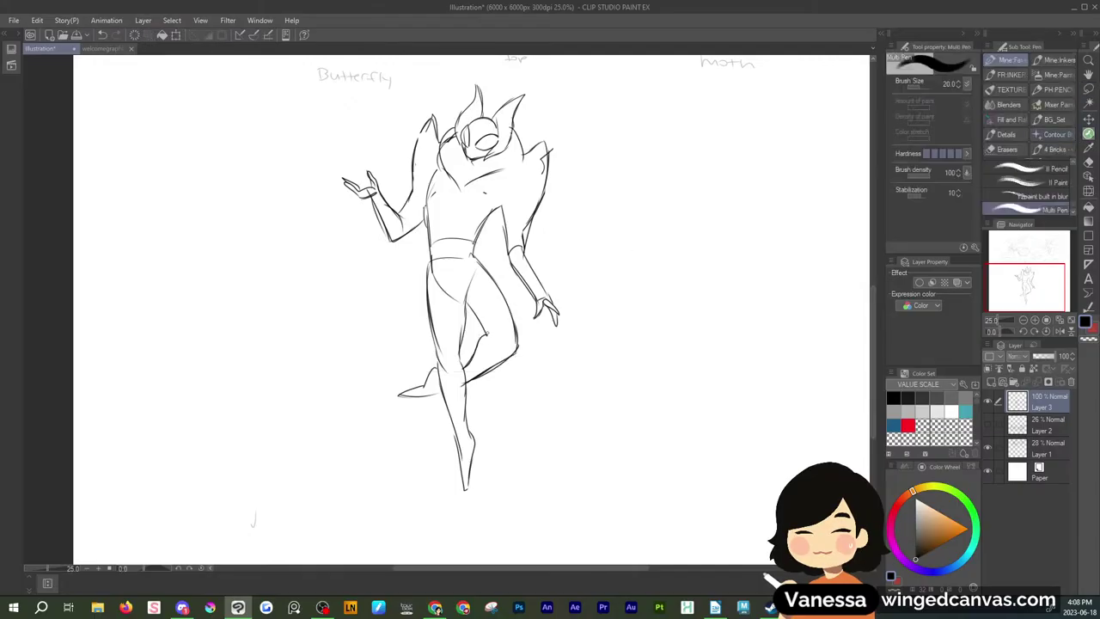
drag(419, 226, 397, 326)
drag(418, 230, 424, 346)
mouse_move(422, 397)
mouse_down()
mouse_move(391, 470)
mouse_move(416, 450)
mouse_move(436, 397)
mouse_move(557, 496)
mouse_up()
drag(478, 393, 580, 489)
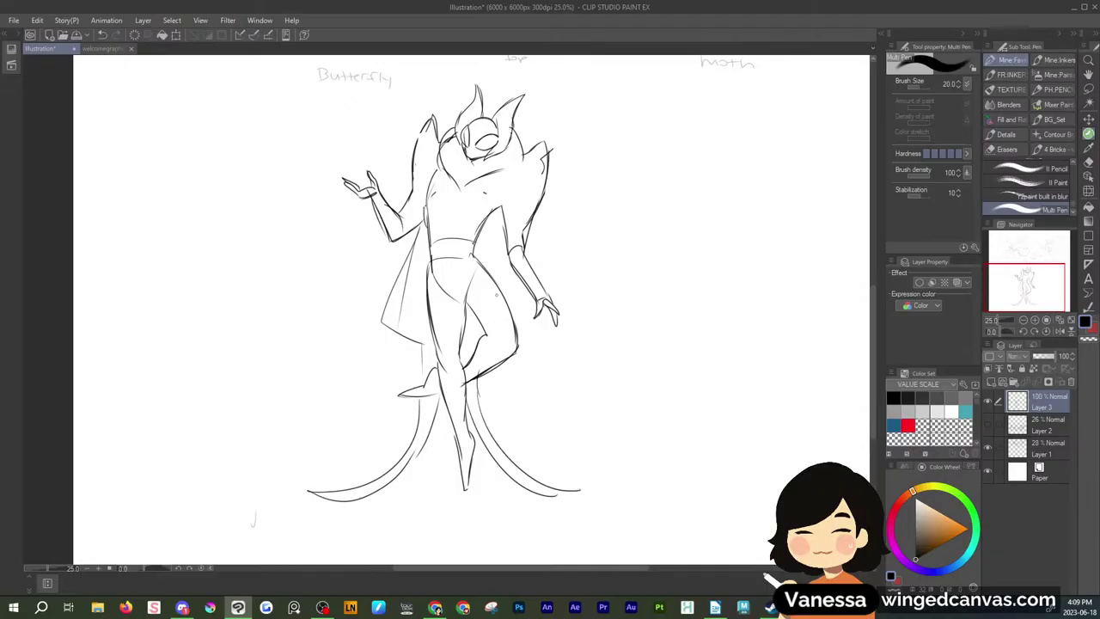
drag(491, 217, 519, 323)
drag(402, 250, 429, 351)
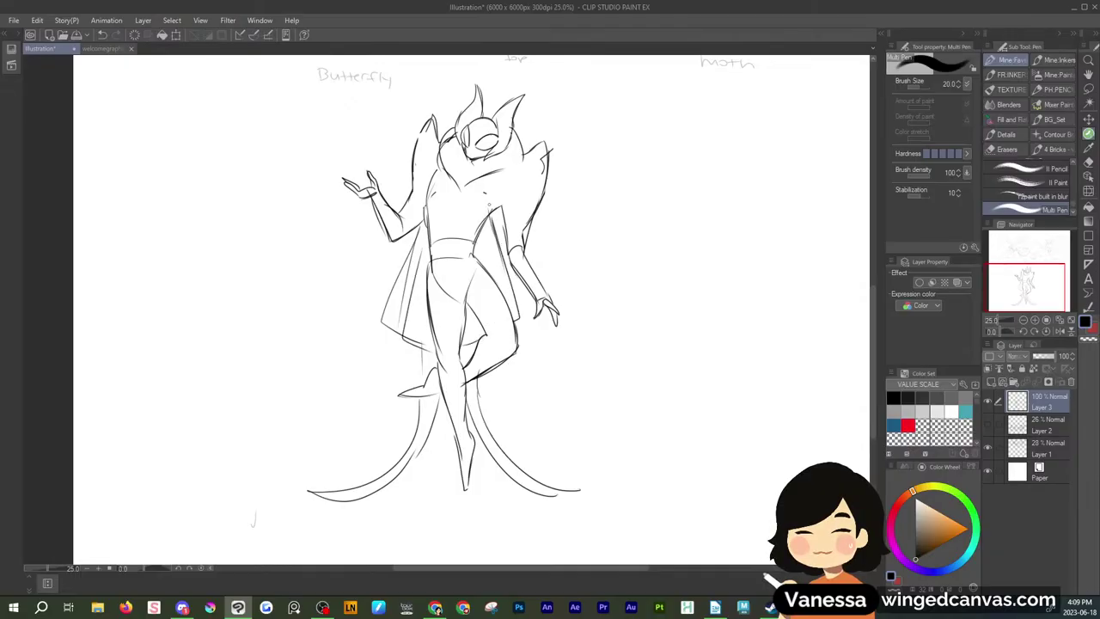
Extend the two lower cape tails outward into wavy, tapering ribbons on both sides
mouse_move(468, 411)
mouse_down()
mouse_move(493, 457)
mouse_move(588, 491)
mouse_up()
mouse_move(514, 481)
mouse_down()
mouse_move(579, 498)
mouse_move(651, 471)
mouse_up()
drag(362, 496, 247, 491)
drag(324, 490, 258, 493)
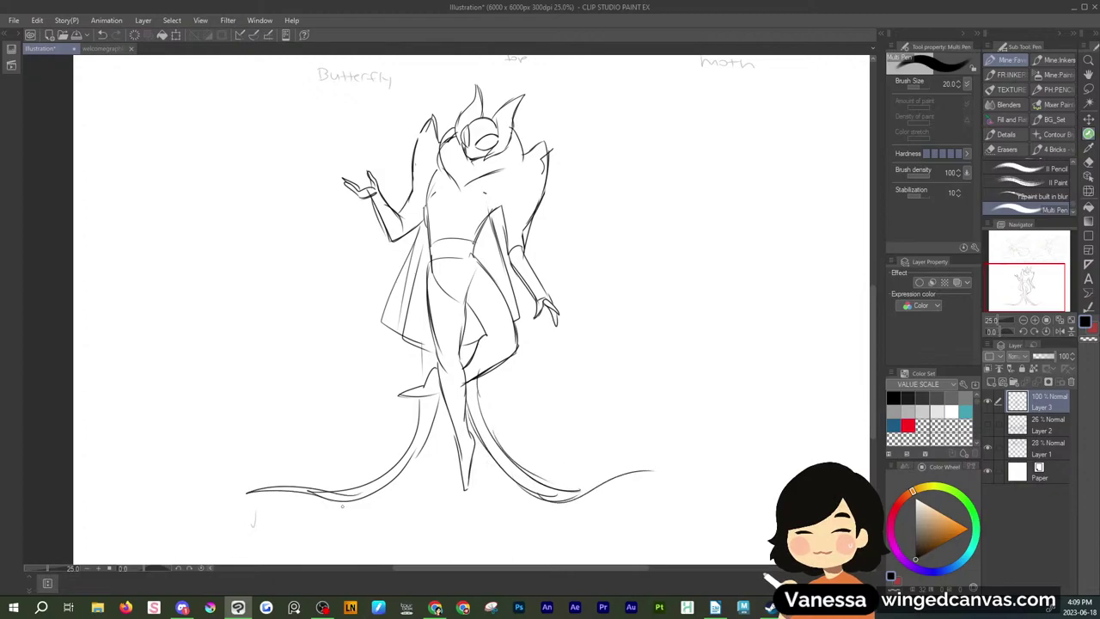
drag(558, 495, 644, 472)
Add an upper pair of wavy cape tails flowing outward on both sides from below the cape
mouse_move(419, 345)
mouse_down()
mouse_move(326, 401)
mouse_move(250, 423)
mouse_move(363, 400)
mouse_move(440, 338)
mouse_up()
mouse_move(481, 373)
mouse_down()
mouse_move(534, 414)
mouse_move(615, 412)
mouse_up()
mouse_move(486, 394)
mouse_down()
mouse_move(581, 431)
mouse_move(665, 420)
mouse_move(656, 412)
mouse_up()
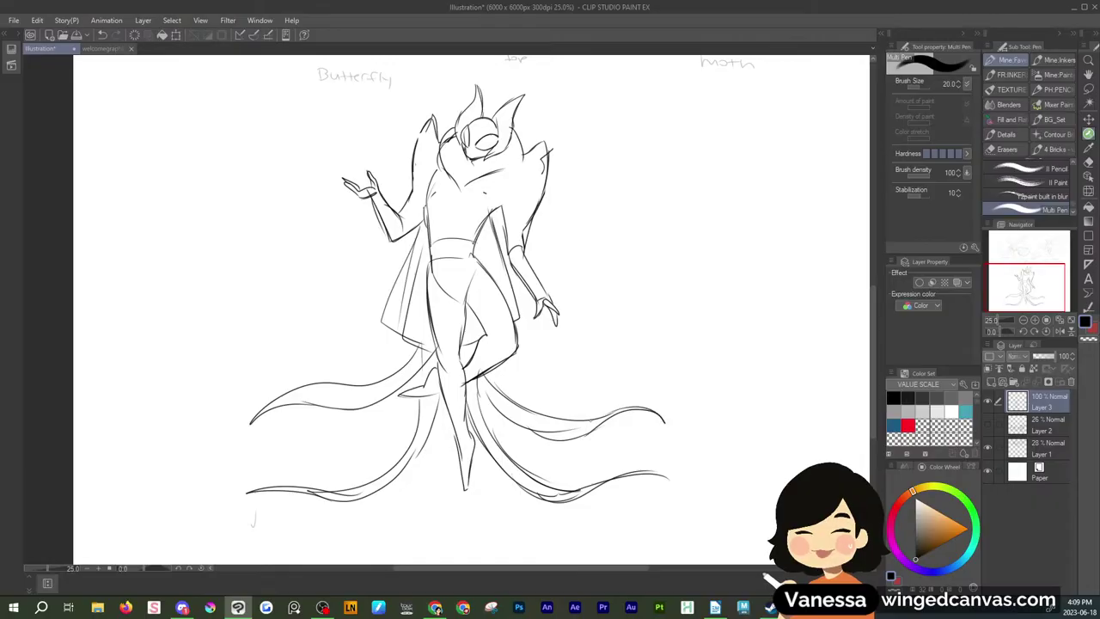
Lasso and erase both horns and the lines around the crown of the head
key(m)
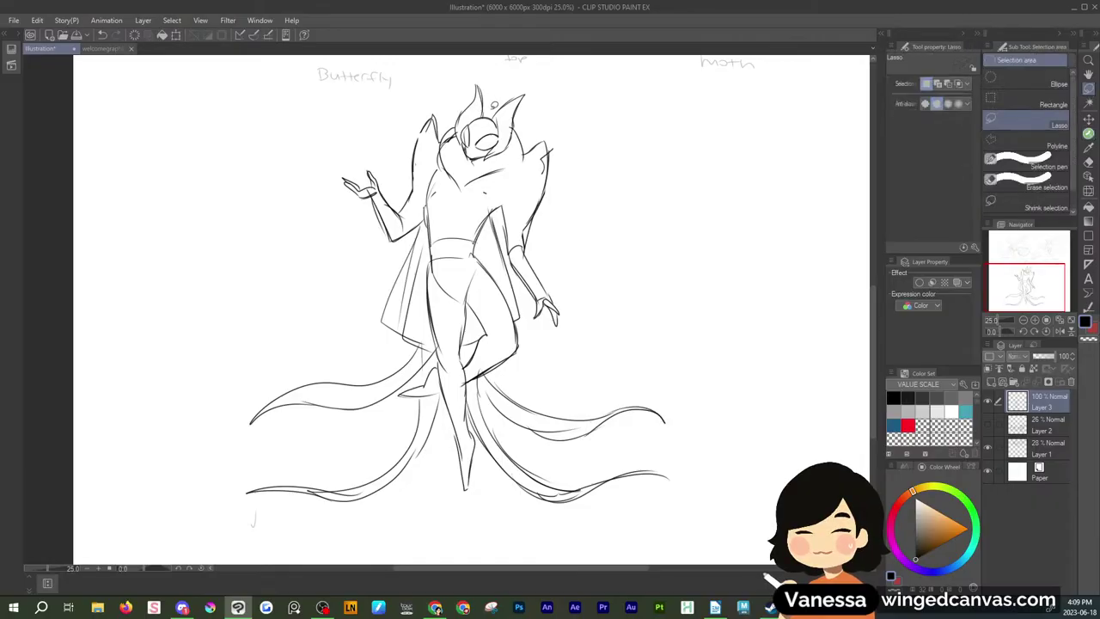
mouse_move(493, 96)
mouse_down()
mouse_move(455, 90)
mouse_move(491, 111)
mouse_move(506, 153)
mouse_move(531, 84)
mouse_up()
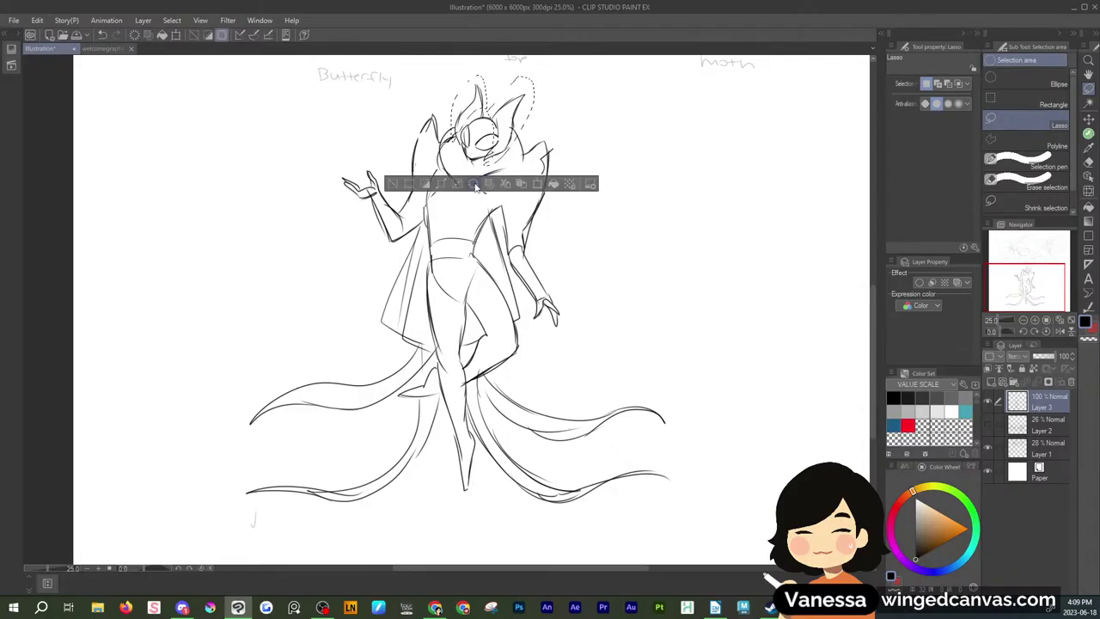
key(Delete)
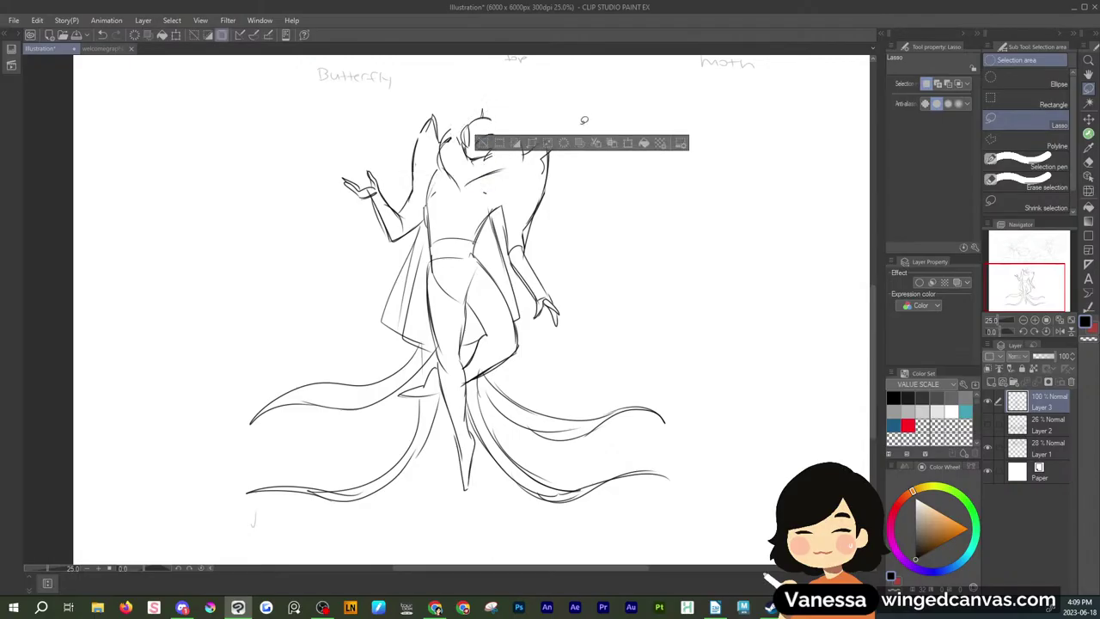
click(771, 169)
click(1084, 134)
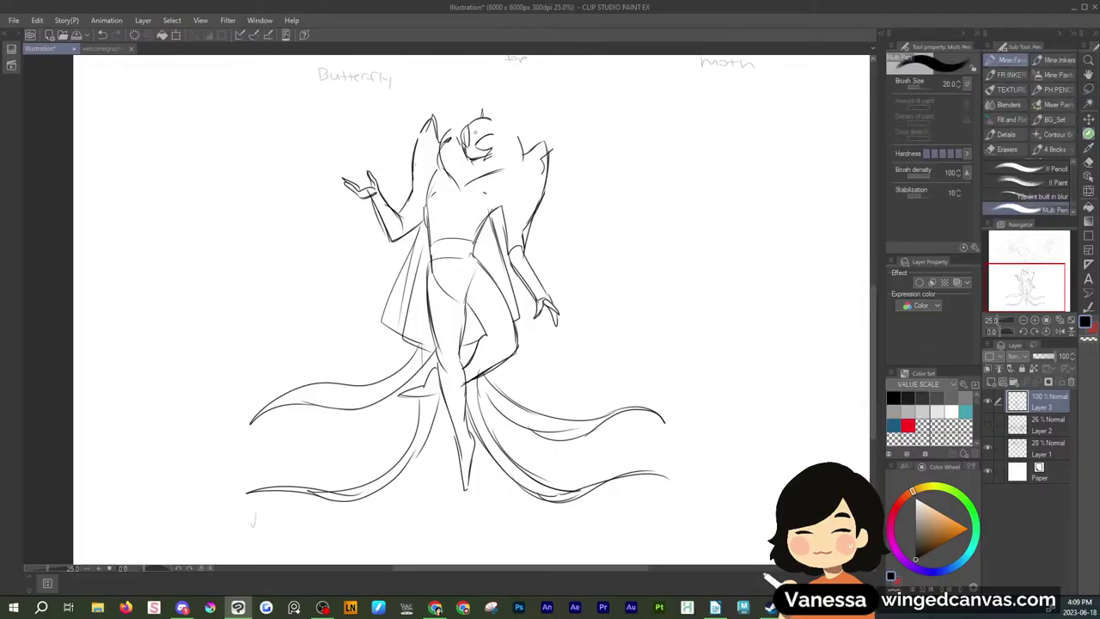
Redraw the round head outline, trying a tall straight horn above it and undoing the horn
mouse_move(469, 125)
mouse_down()
mouse_move(500, 139)
mouse_move(504, 68)
mouse_move(498, 124)
mouse_up()
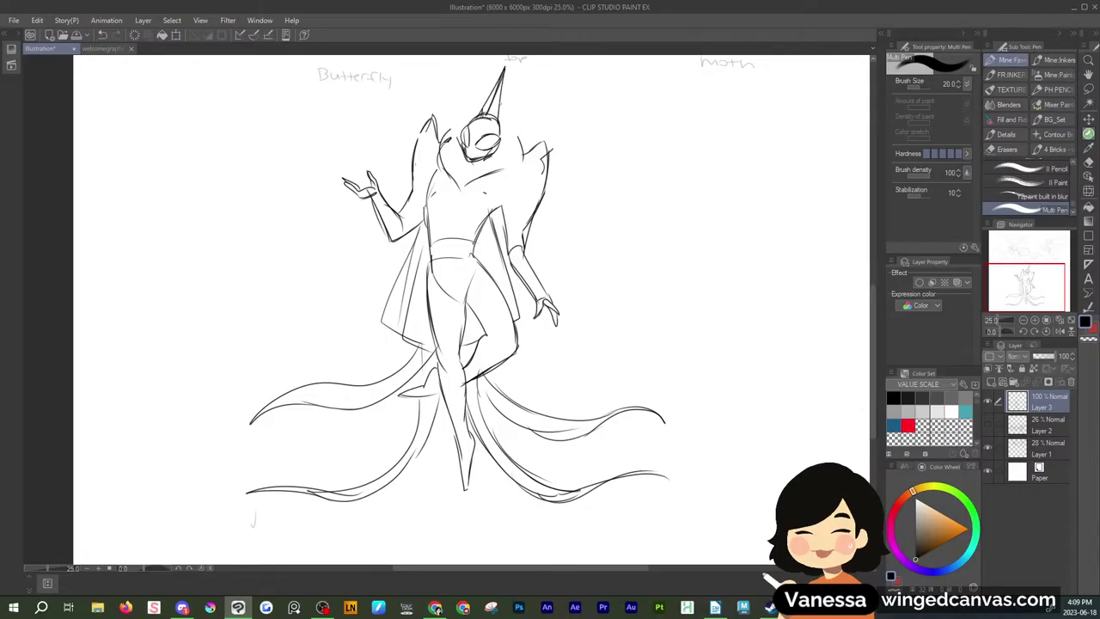
key(ctrl+z)
key(ctrl+z)
Try two slender, curved horns rising from the head, with the collar edge drawn in behind it
drag(873, 300, 869, 279)
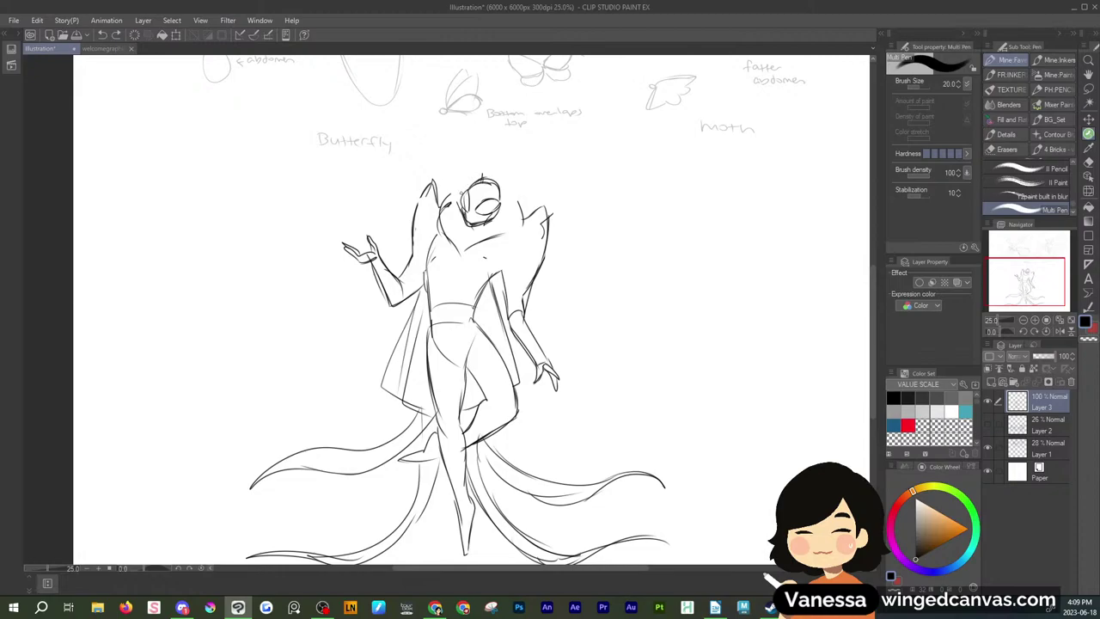
drag(479, 142, 471, 180)
mouse_move(460, 194)
mouse_down()
mouse_move(479, 137)
mouse_move(474, 187)
mouse_move(514, 142)
mouse_move(497, 205)
mouse_move(519, 224)
mouse_up()
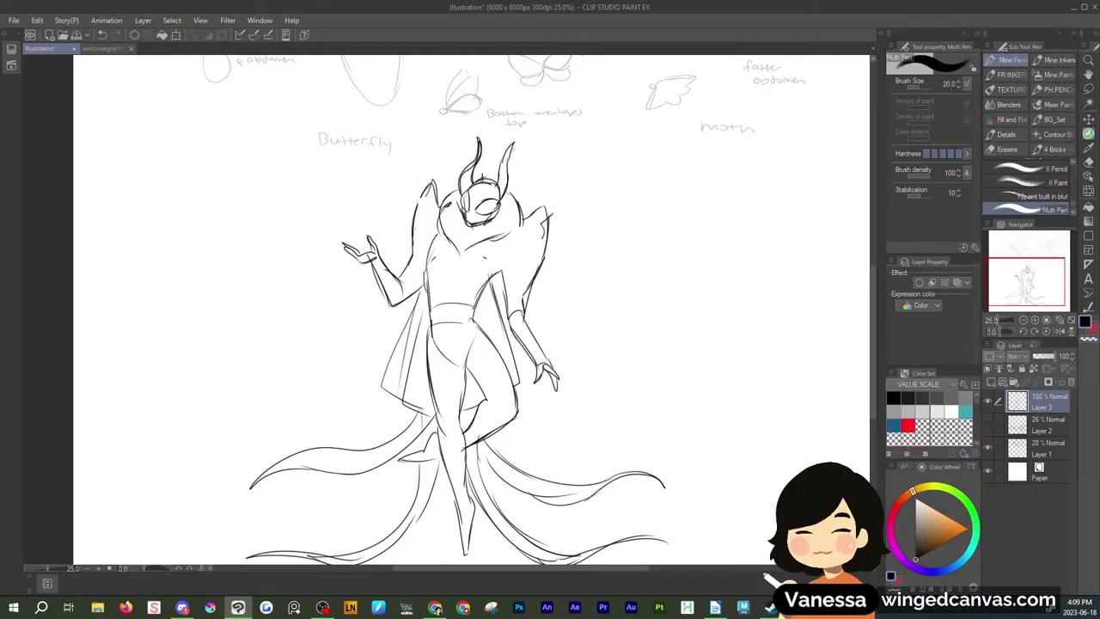
Lasso and erase the slender horns and try a replacement pair set closer together
key(m)
mouse_move(485, 168)
mouse_down()
mouse_move(466, 187)
mouse_move(522, 136)
mouse_up()
key(Delete)
key(ctrl+d)
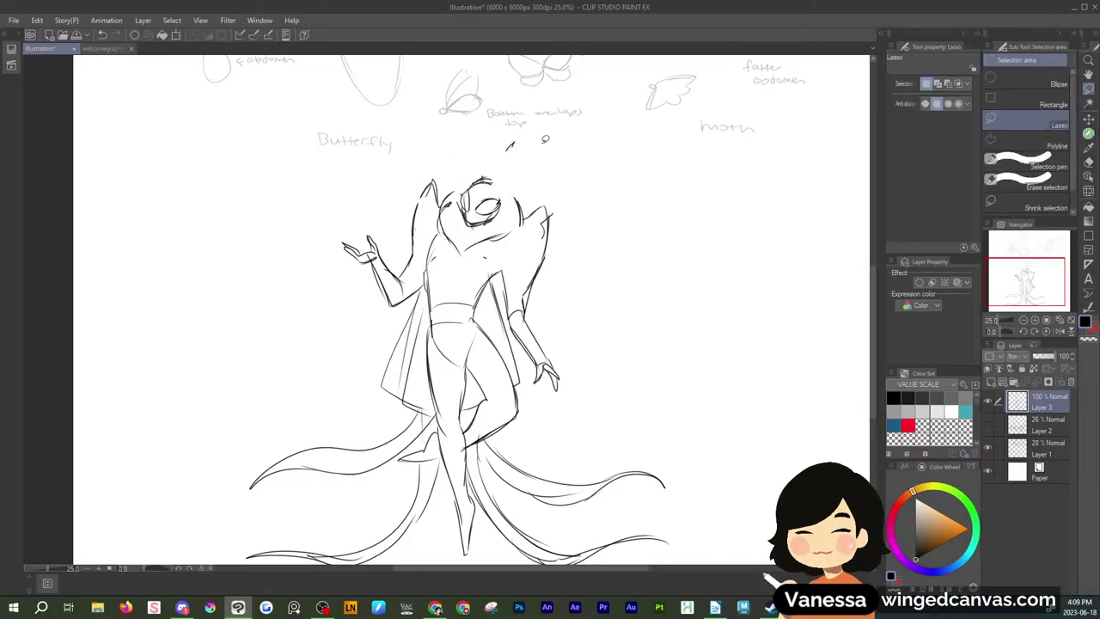
key(p)
mouse_move(465, 179)
mouse_down()
mouse_move(489, 144)
mouse_move(483, 179)
mouse_move(504, 146)
mouse_up()
drag(504, 153, 494, 216)
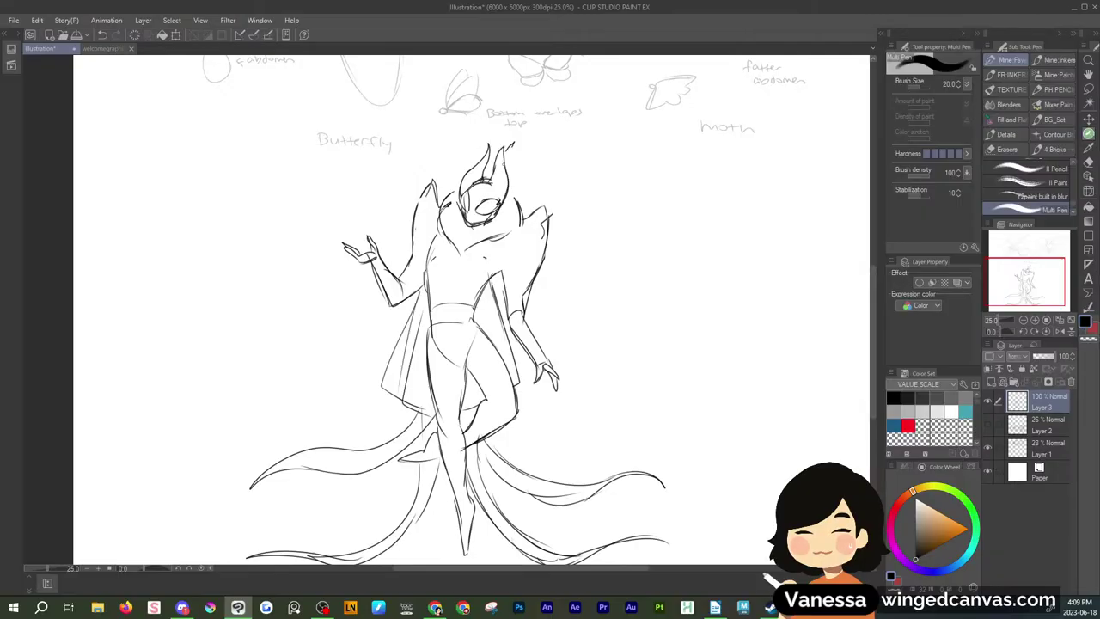
Undo the horn trials and erasures back to the head without horns
key(ctrl+z)
key(ctrl+z)
key(ctrl+z)
key(ctrl+z)
key(ctrl+z)
key(ctrl+z)
key(ctrl+z)
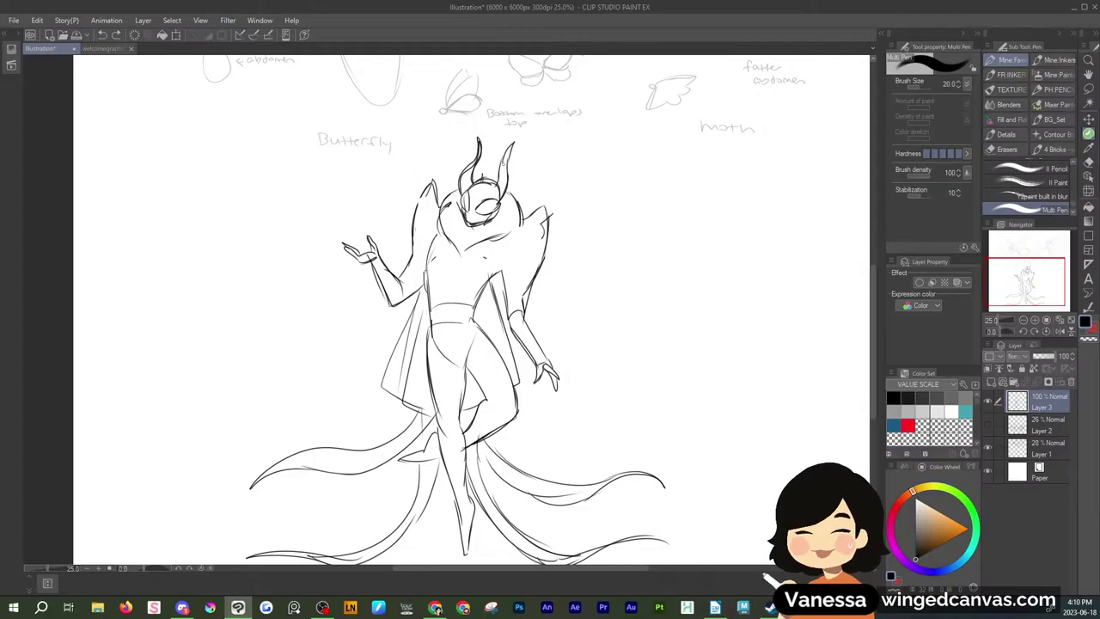
key(ctrl+z)
key(ctrl+z)
key(ctrl+z)
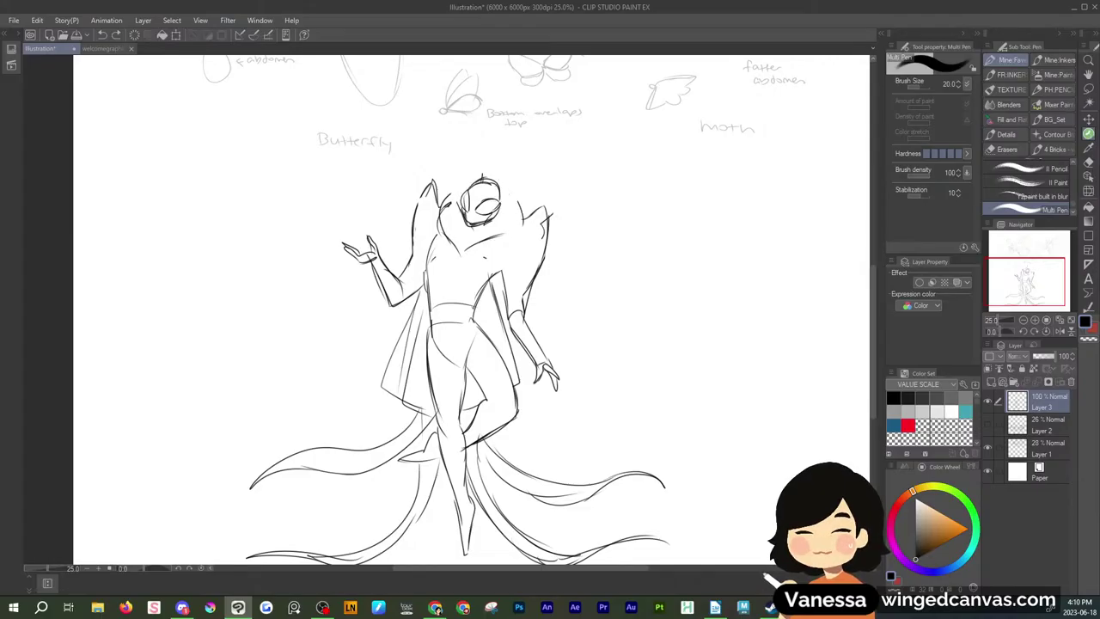
Clear stray lines around the head with the lasso and draw two broad, pointed horns on its sides
key(m)
drag(481, 165, 508, 172)
key(Delete)
key(ctrl+d)
key(p)
key(m)
key(Delete)
mouse_move(475, 220)
mouse_down()
mouse_move(479, 183)
mouse_move(488, 174)
mouse_move(500, 185)
mouse_move(496, 173)
mouse_up()
key(ctrl+d)
key(p)
key(ctrl+z)
key(ctrl+z)
key(ctrl+z)
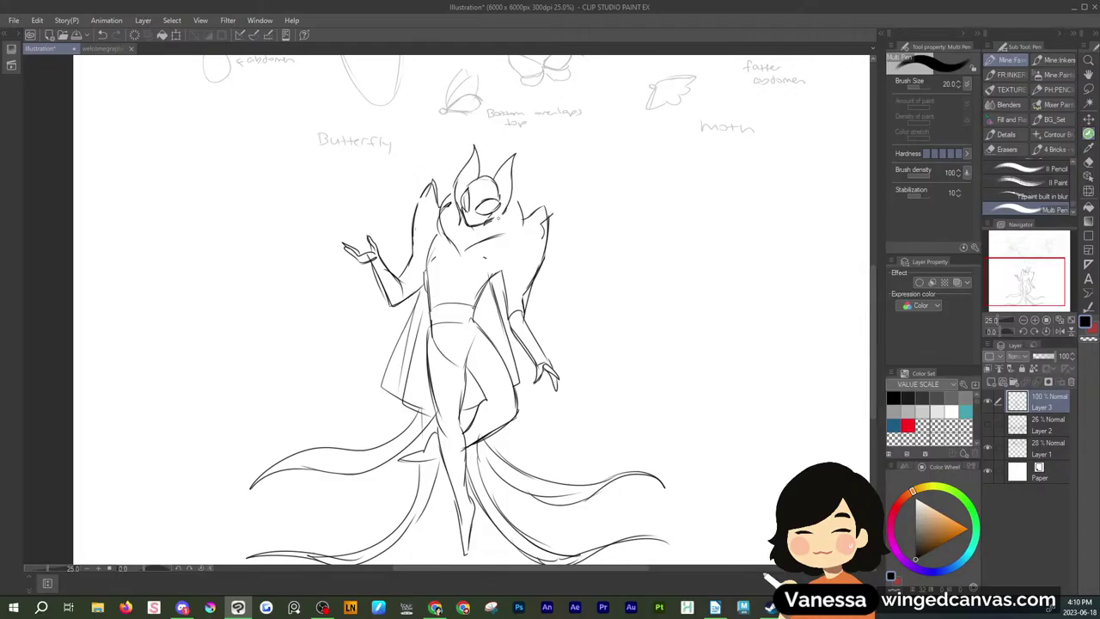
Add collar lines beside the head, and lasso and erase the old collar lines across the chest
drag(455, 185, 441, 245)
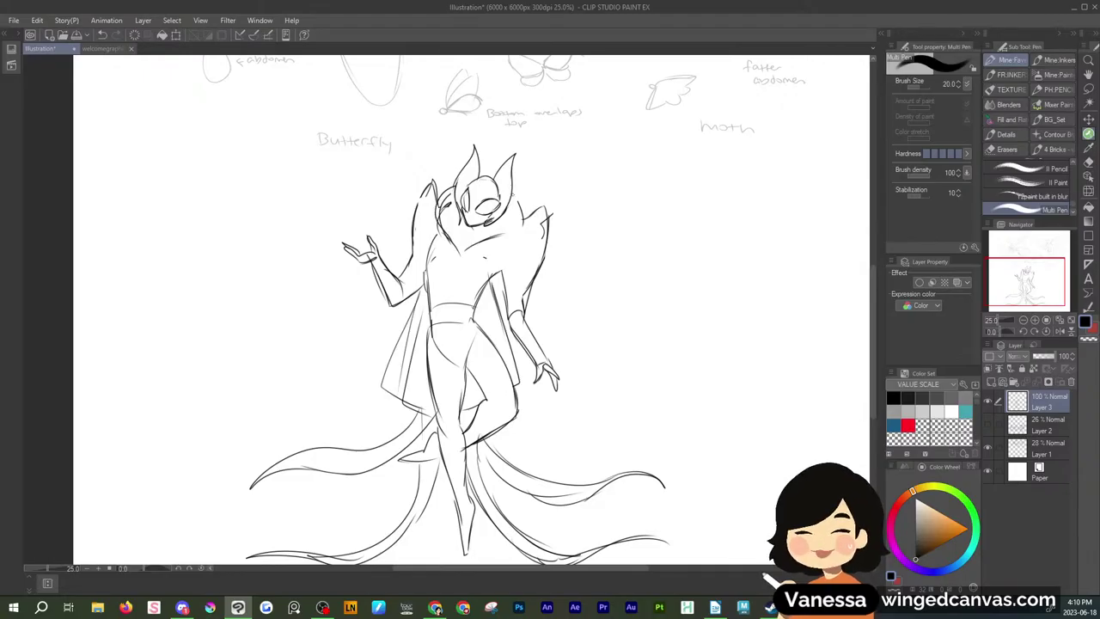
key(m)
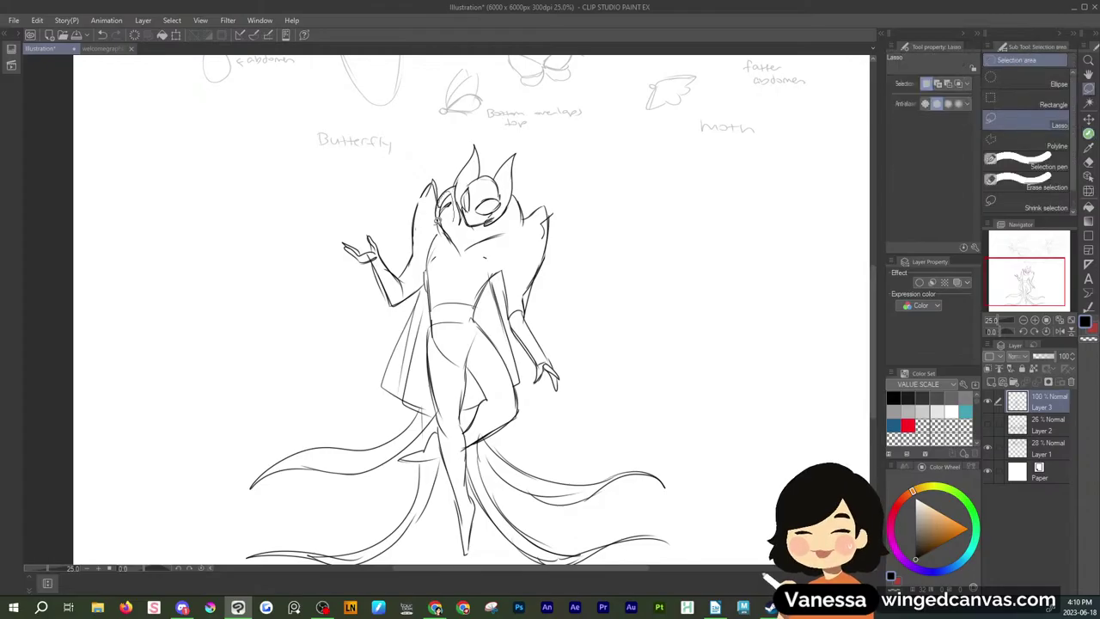
drag(471, 232, 473, 233)
key(Delete)
key(ctrl+d)
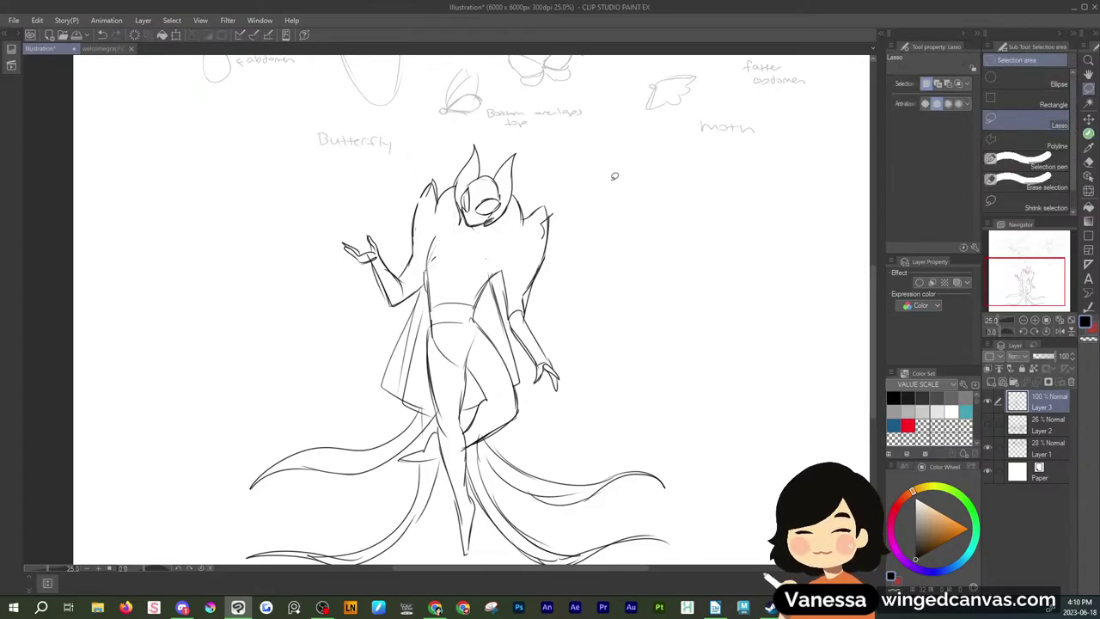
Draw a wider collar that meets in a point on the chest and redraw the sides of the torso
key(p)
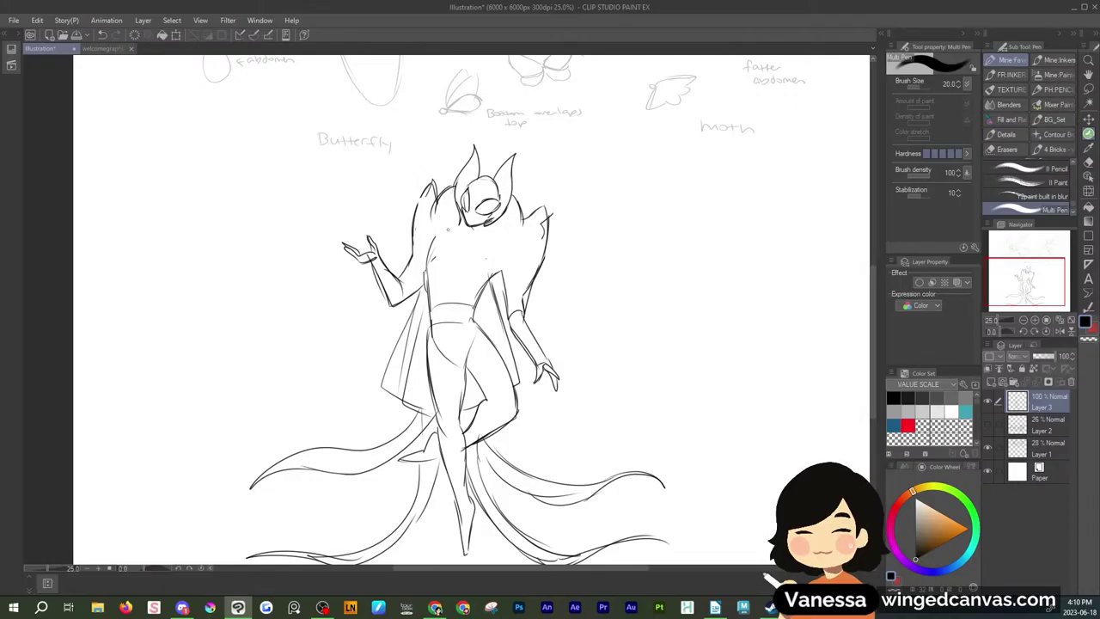
drag(434, 200, 461, 250)
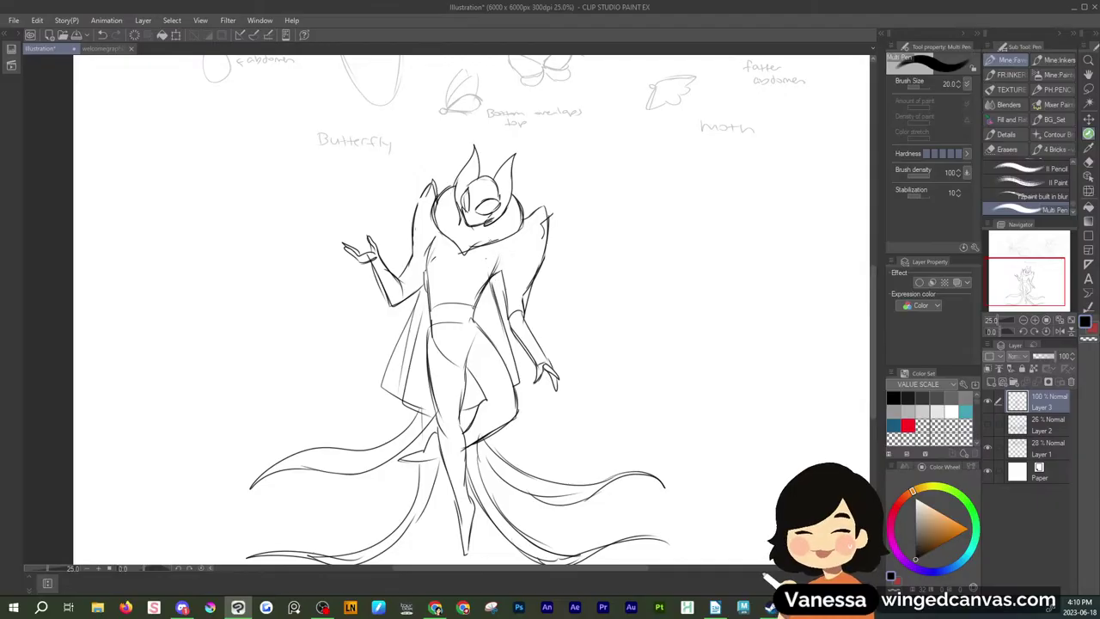
drag(439, 230, 427, 293)
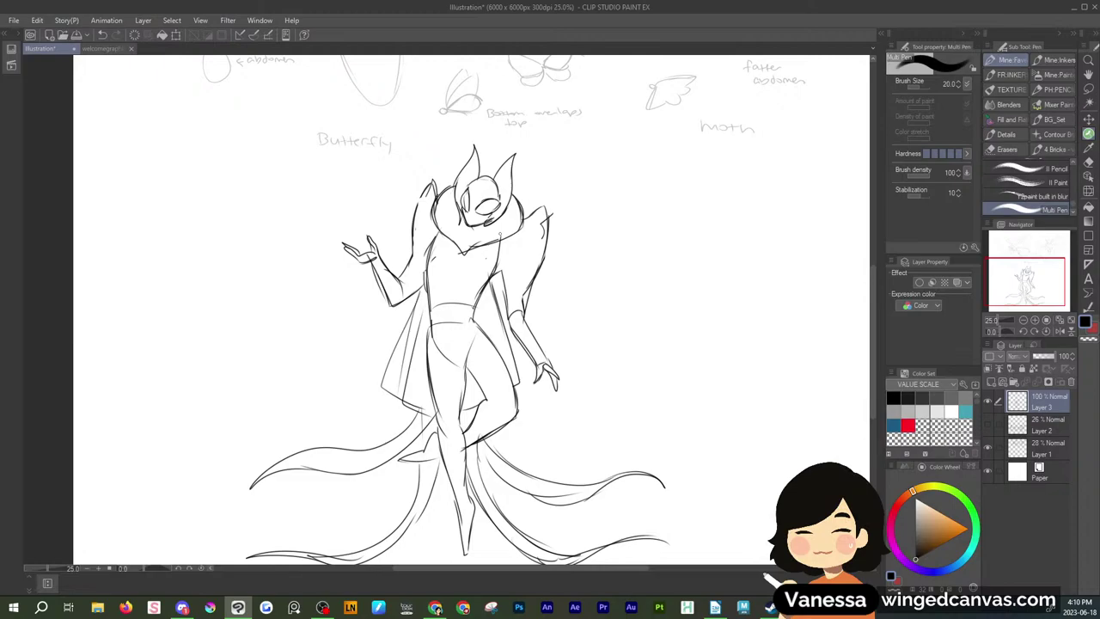
Lasso and erase the short cape and all four wavy tails, and redraw the standing leg's outer contour
drag(1010, 272, 1009, 277)
key(m)
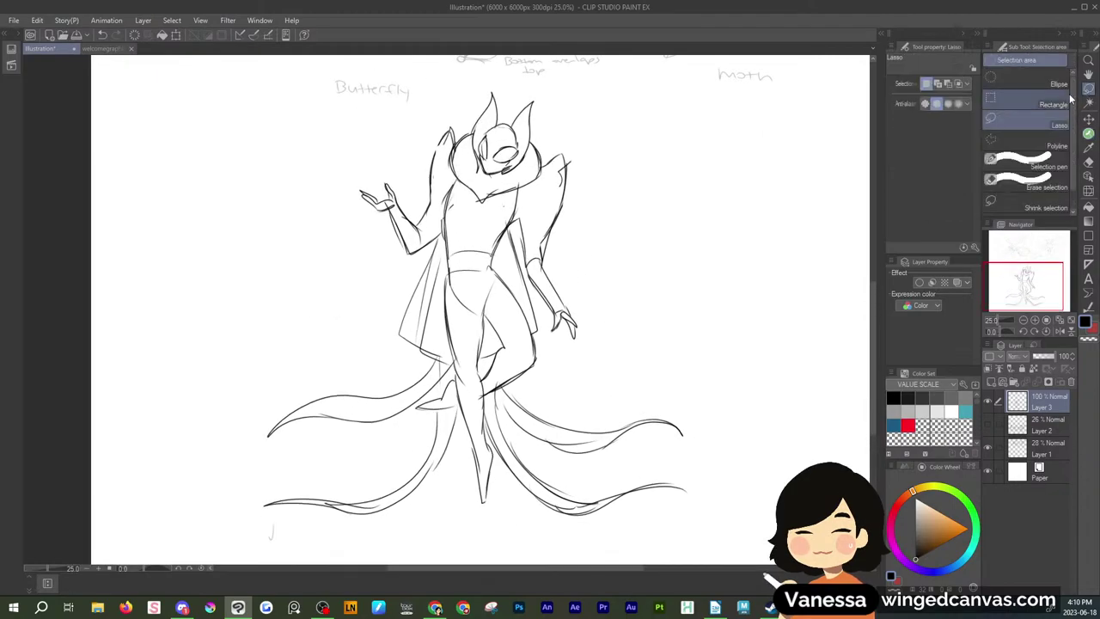
mouse_move(445, 251)
mouse_down()
mouse_move(439, 385)
mouse_move(274, 462)
mouse_move(379, 293)
mouse_move(436, 244)
mouse_up()
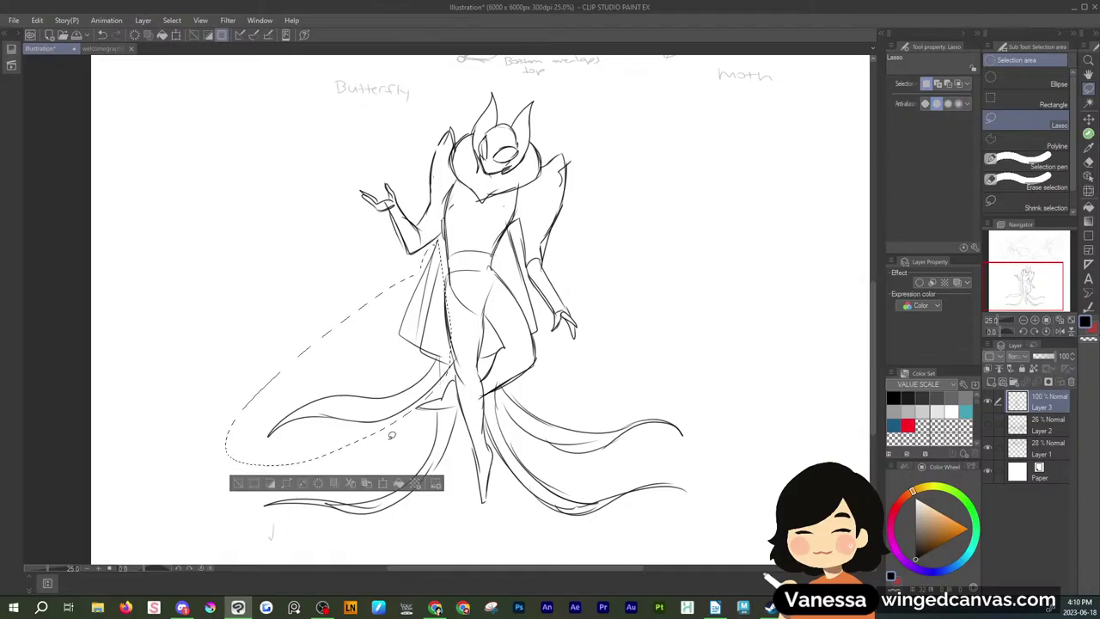
click(317, 485)
mouse_move(460, 427)
mouse_down()
mouse_move(341, 448)
mouse_move(452, 467)
mouse_move(460, 429)
mouse_up()
key(Delete)
click(522, 385)
mouse_move(524, 383)
mouse_down()
mouse_move(492, 477)
mouse_move(589, 389)
mouse_up()
key(Delete)
mouse_move(508, 230)
mouse_down()
mouse_move(538, 336)
mouse_move(521, 298)
mouse_up()
key(Delete)
click(650, 225)
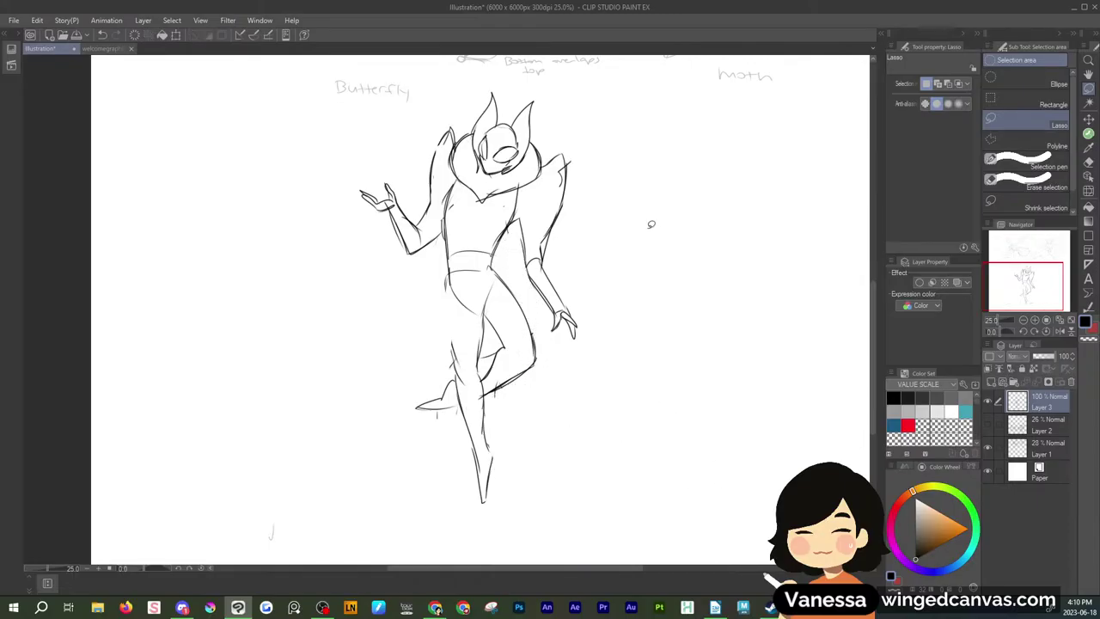
click(1088, 134)
drag(446, 280, 464, 388)
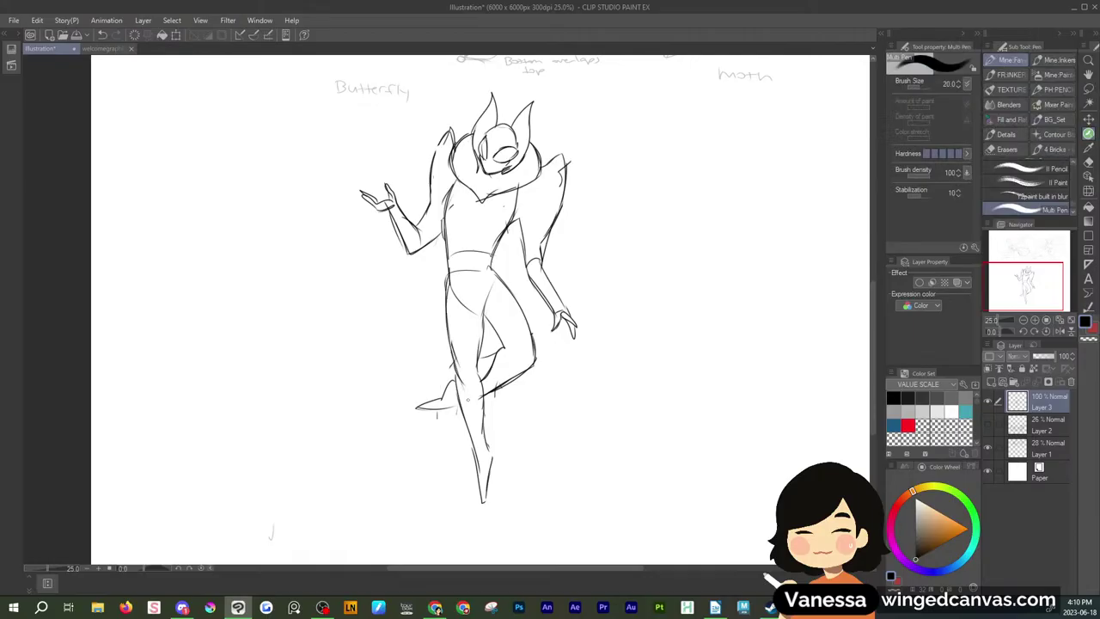
Try a very wide cape with a notched hem sweeping out on both sides, and undo it
drag(429, 242, 259, 436)
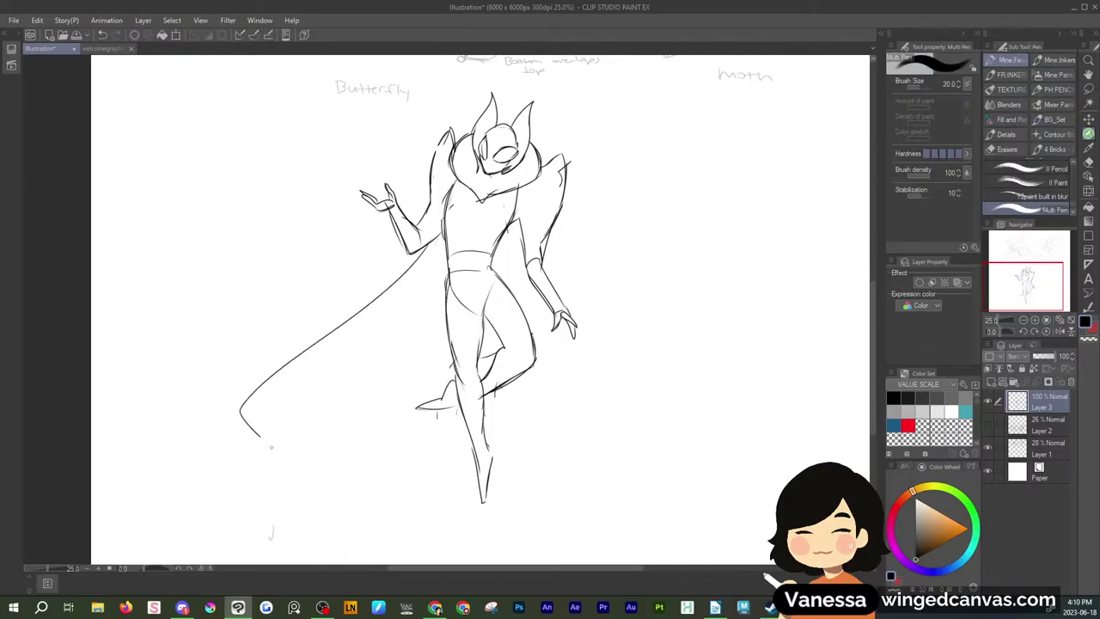
mouse_move(323, 475)
mouse_down()
mouse_move(510, 478)
mouse_move(635, 429)
mouse_move(606, 365)
mouse_up()
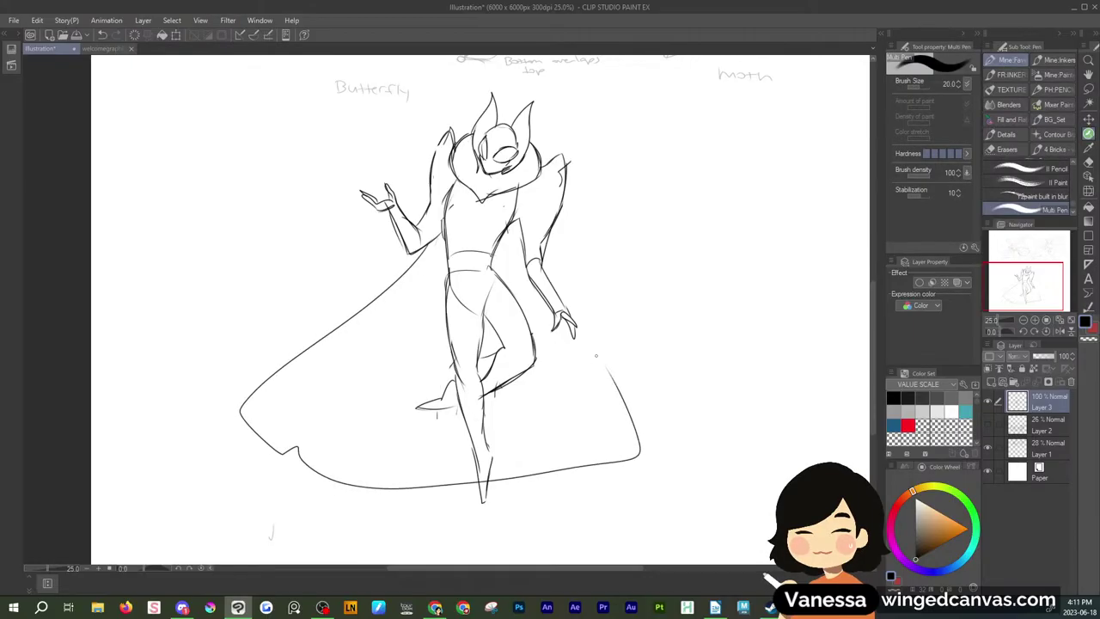
key(ctrl+z)
key(ctrl+z)
Draw a narrower cape flaring from the arms behind the legs, with a curved hem near the standing foot
mouse_move(407, 277)
mouse_down()
mouse_move(332, 428)
mouse_move(461, 470)
mouse_move(509, 463)
mouse_move(582, 427)
mouse_up()
drag(566, 344, 588, 427)
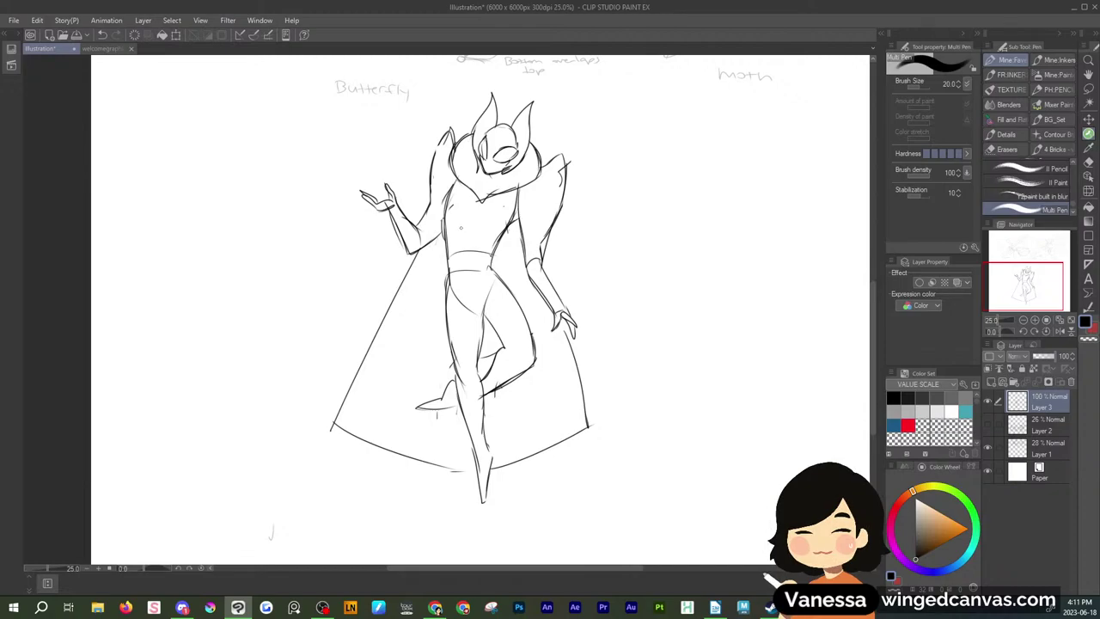
Lasso and erase the rough tips of both shoulders and redraw them as clean points
click(1089, 90)
drag(454, 126, 451, 128)
click(432, 167)
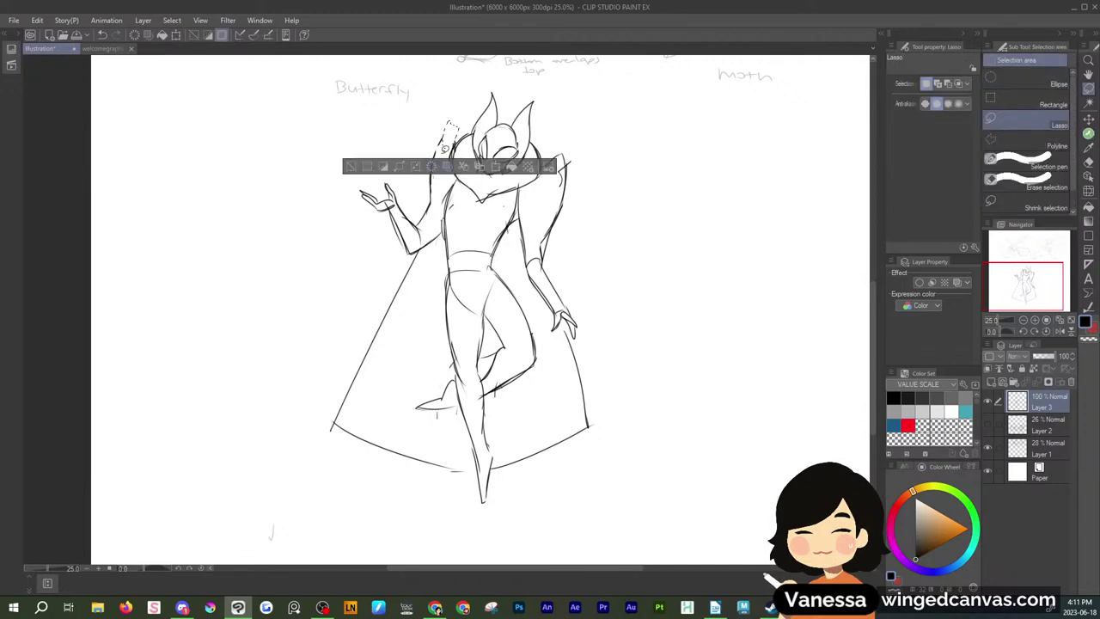
click(579, 157)
drag(580, 157, 583, 150)
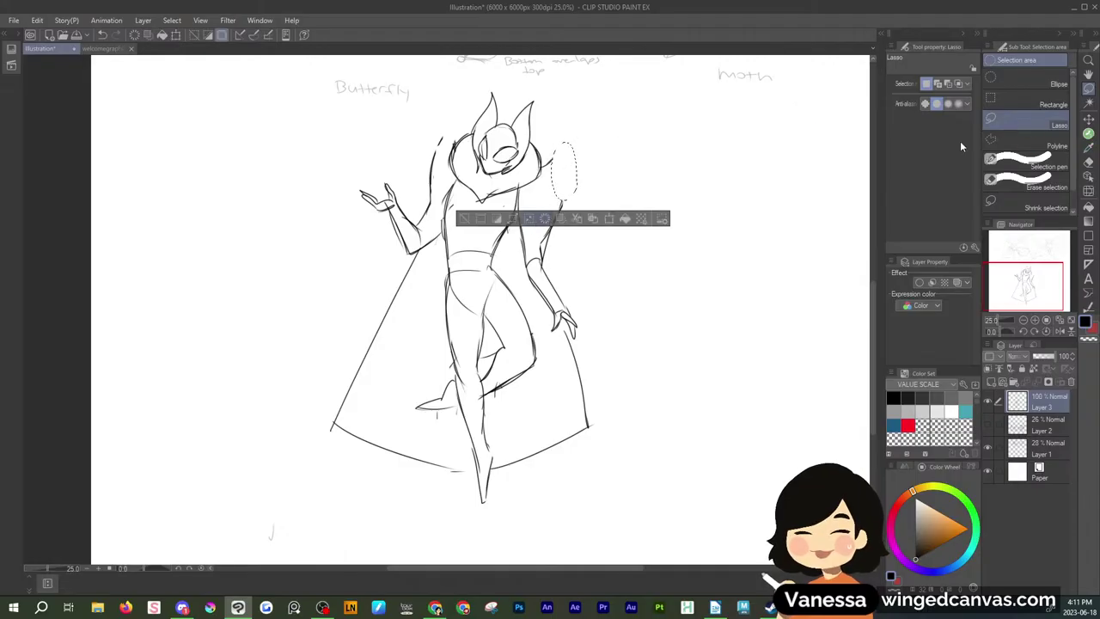
click(717, 140)
click(1088, 134)
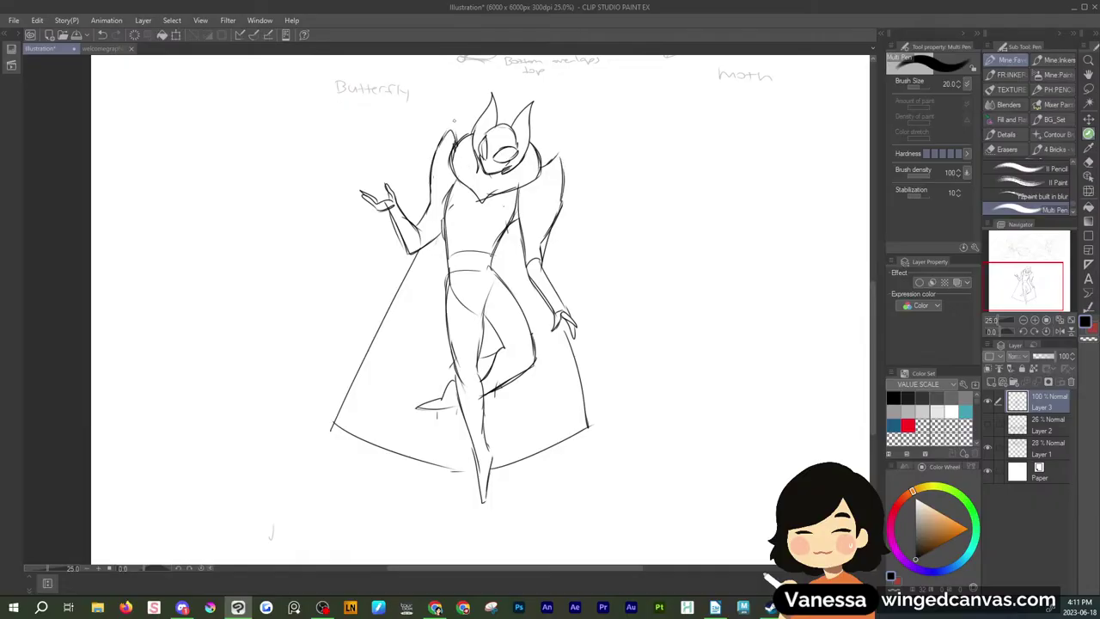
drag(496, 246, 494, 271)
Show the hidden Layer 2 figure sketches together with Layer 3 and shift Layer 2 slightly upward
click(987, 401)
click(987, 423)
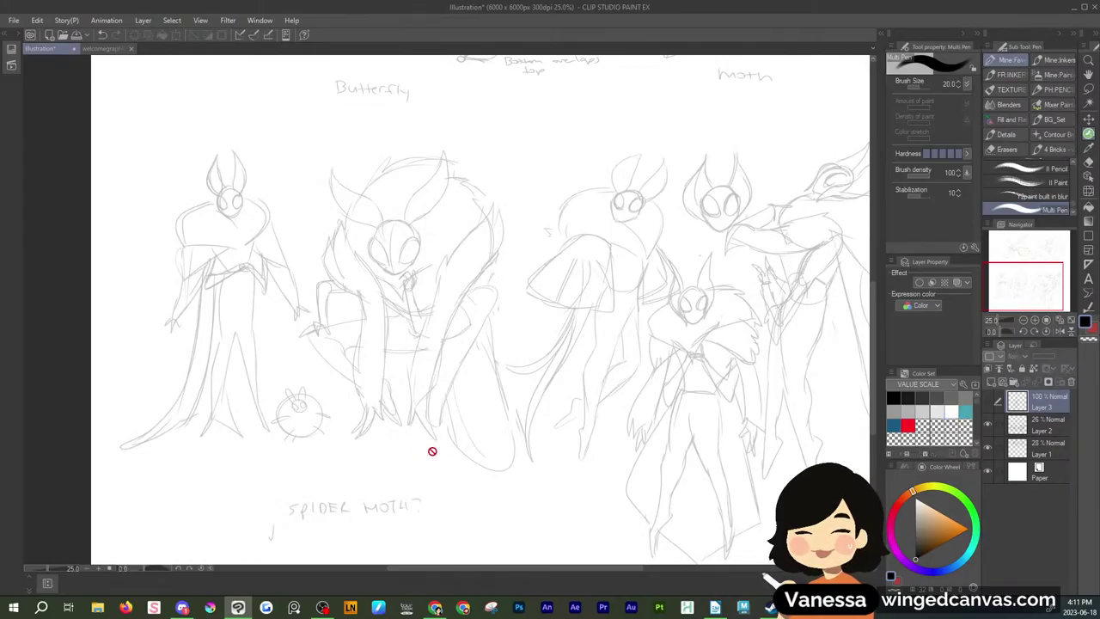
click(1032, 426)
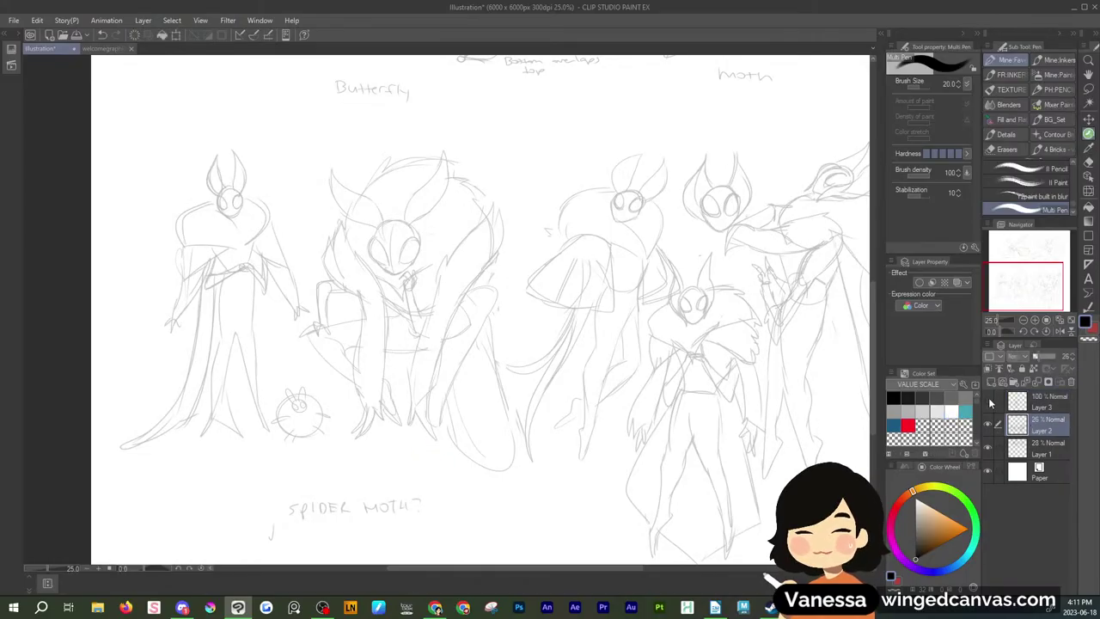
click(988, 401)
drag(1018, 279, 1027, 281)
click(1088, 122)
mouse_move(439, 296)
mouse_down()
mouse_move(431, 255)
mouse_move(507, 341)
mouse_move(830, 380)
mouse_move(532, 349)
mouse_up()
Move Layer 3's caped figure over the first standing figure and check which sketches belong to Layer 2
click(1044, 401)
mouse_move(552, 419)
mouse_down()
mouse_move(271, 443)
mouse_move(288, 430)
mouse_move(265, 396)
mouse_up()
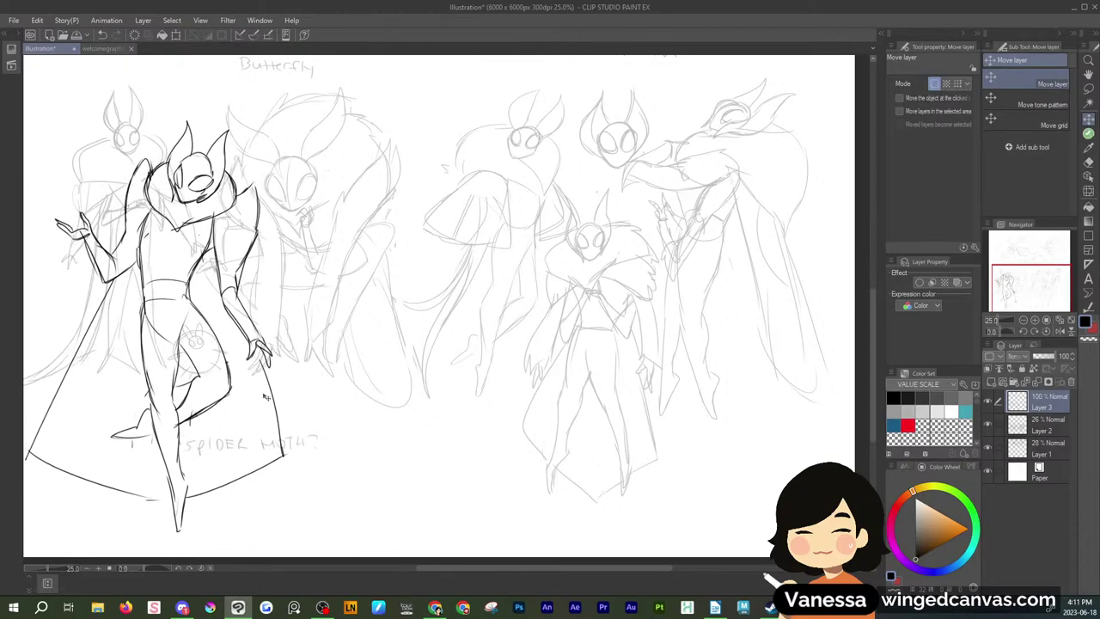
click(1044, 423)
click(988, 426)
click(988, 426)
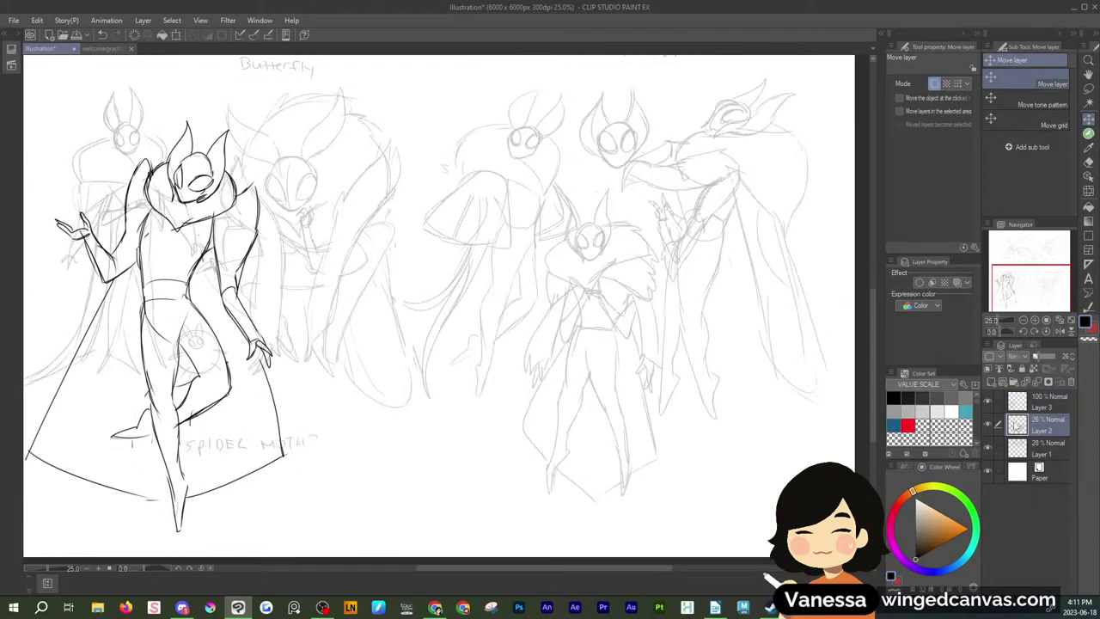
Lasso the large hunched figure on Layer 2 and copy and paste it onto a separate layer
key(m)
mouse_move(410, 234)
mouse_down()
mouse_move(265, 77)
mouse_move(230, 96)
mouse_move(208, 232)
mouse_up()
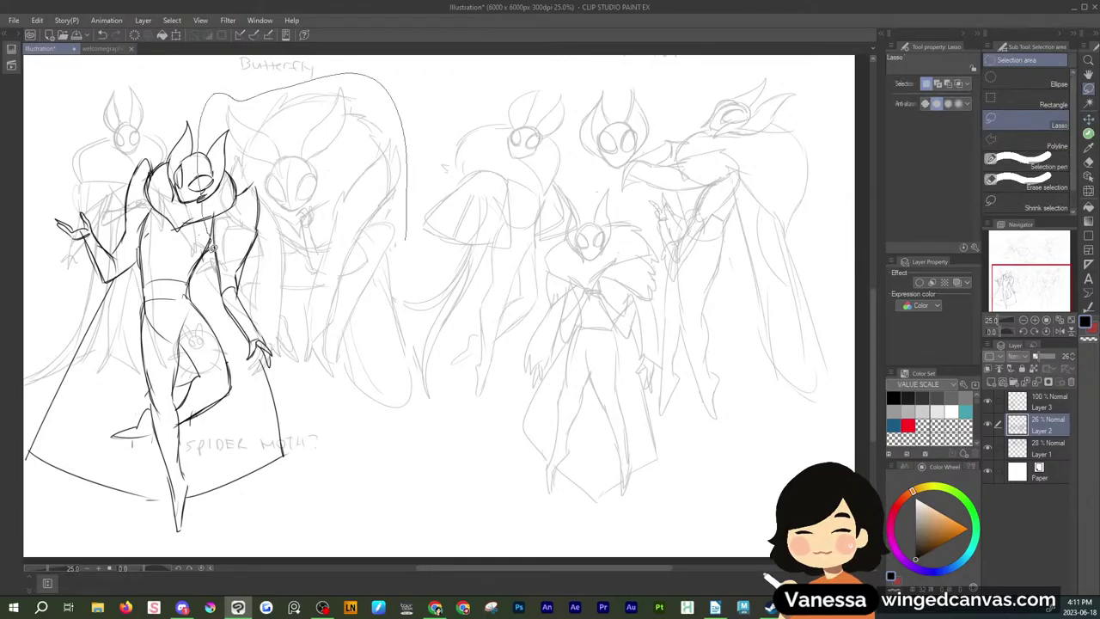
mouse_move(202, 253)
mouse_down()
mouse_move(251, 342)
mouse_move(417, 429)
mouse_move(413, 234)
mouse_up()
click(37, 20)
click(74, 82)
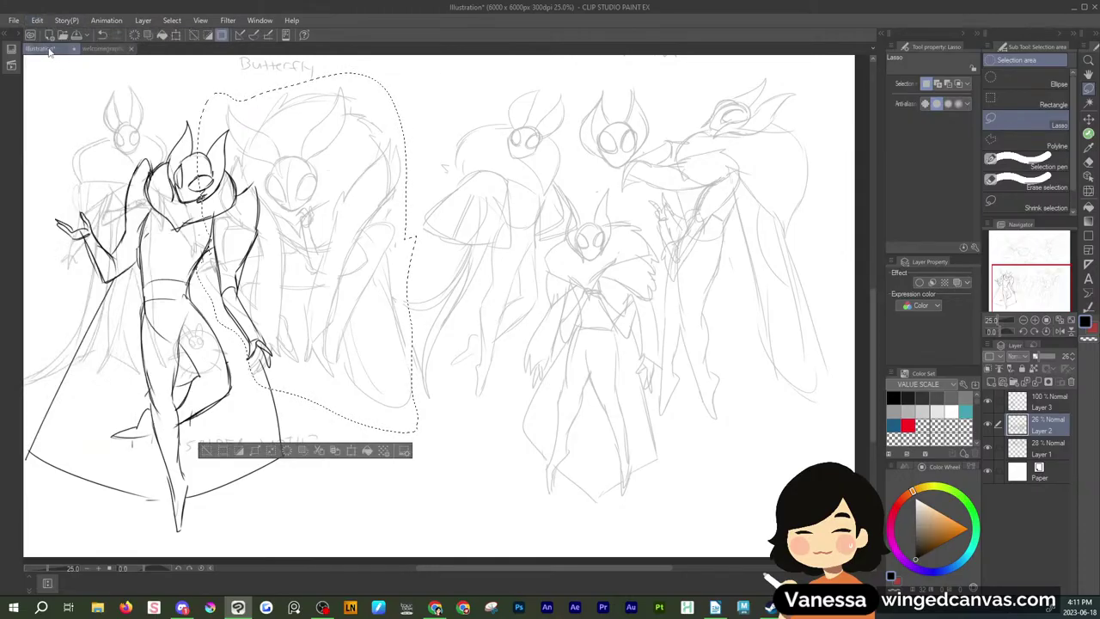
click(37, 20)
click(75, 99)
key(k)
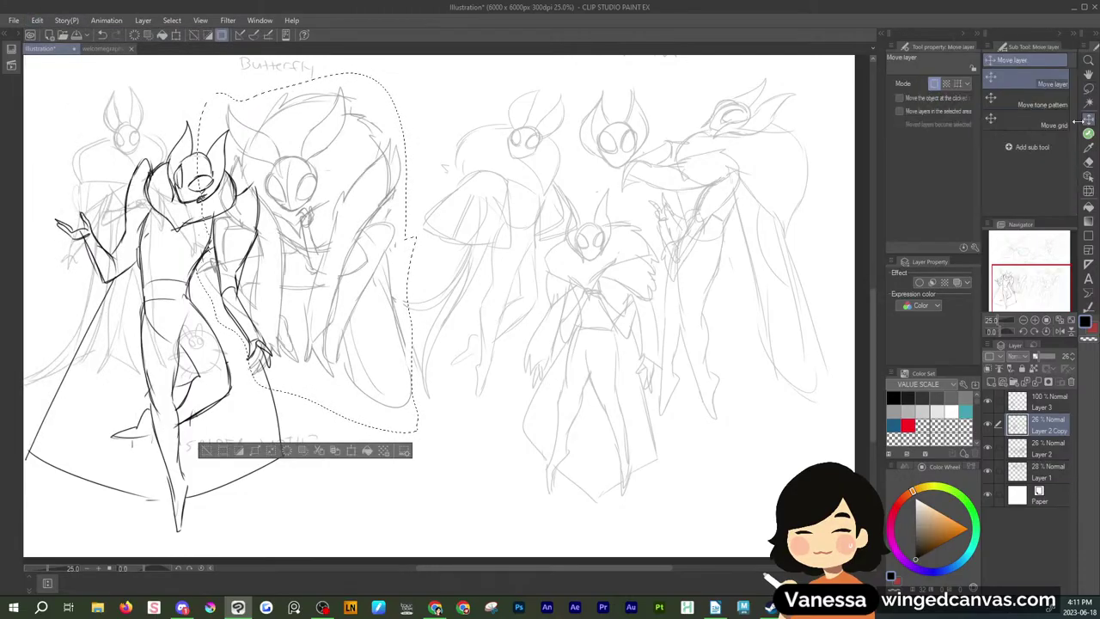
Set the copied hunched figure's opacity to 100%, move it right beside the caped figure, and merge Layer 3 into Layer 2 Copy
drag(1041, 354, 1070, 355)
drag(391, 242, 485, 325)
key(m)
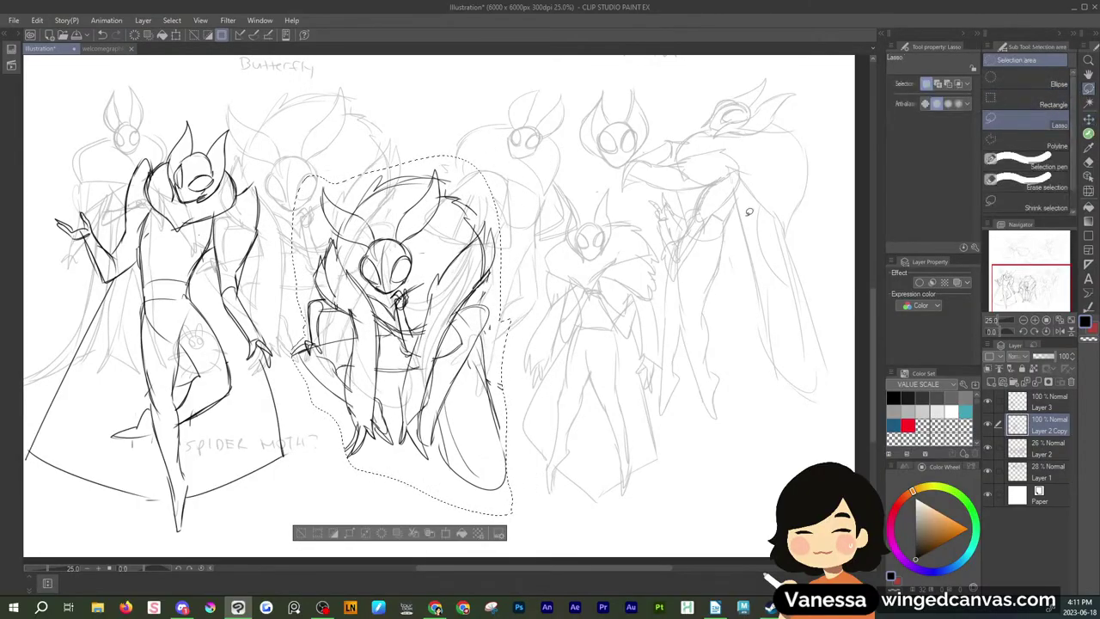
key(ctrl+d)
click(1044, 402)
click(1037, 384)
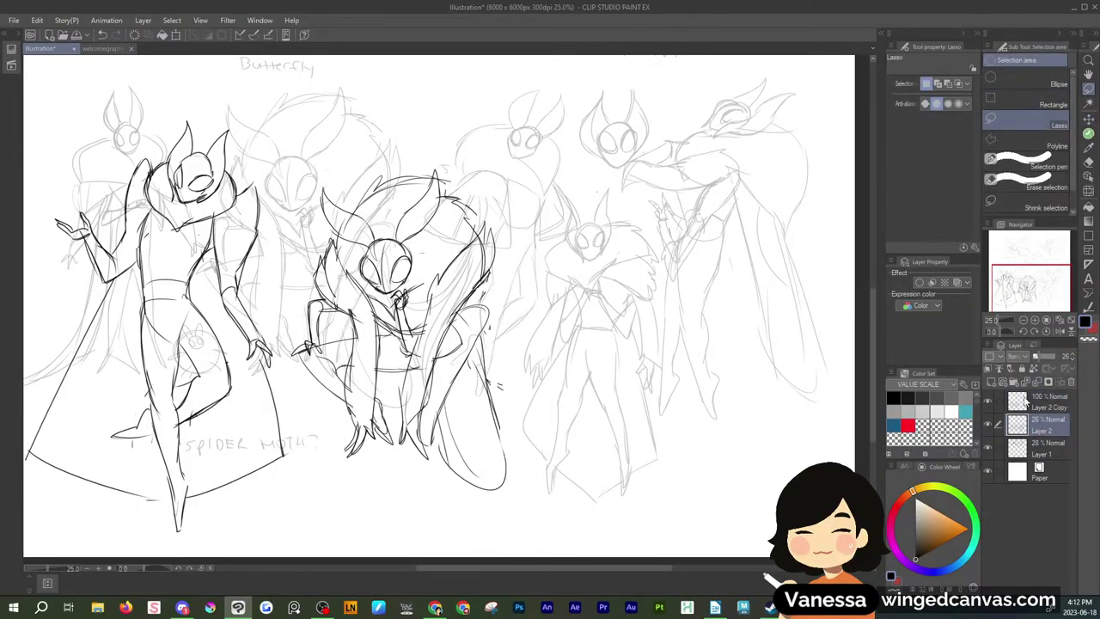
Move the merged figures on Layer 2 Copy right and slightly up, and hide the Layer 2 sketches
click(1031, 402)
click(1088, 121)
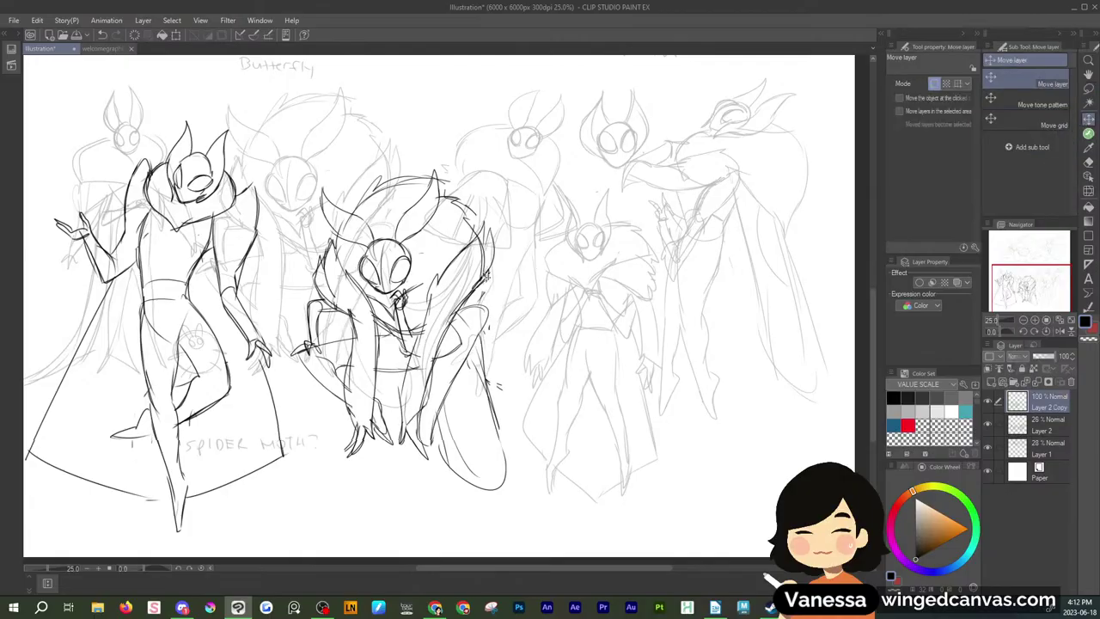
drag(508, 380, 669, 372)
drag(658, 261, 645, 251)
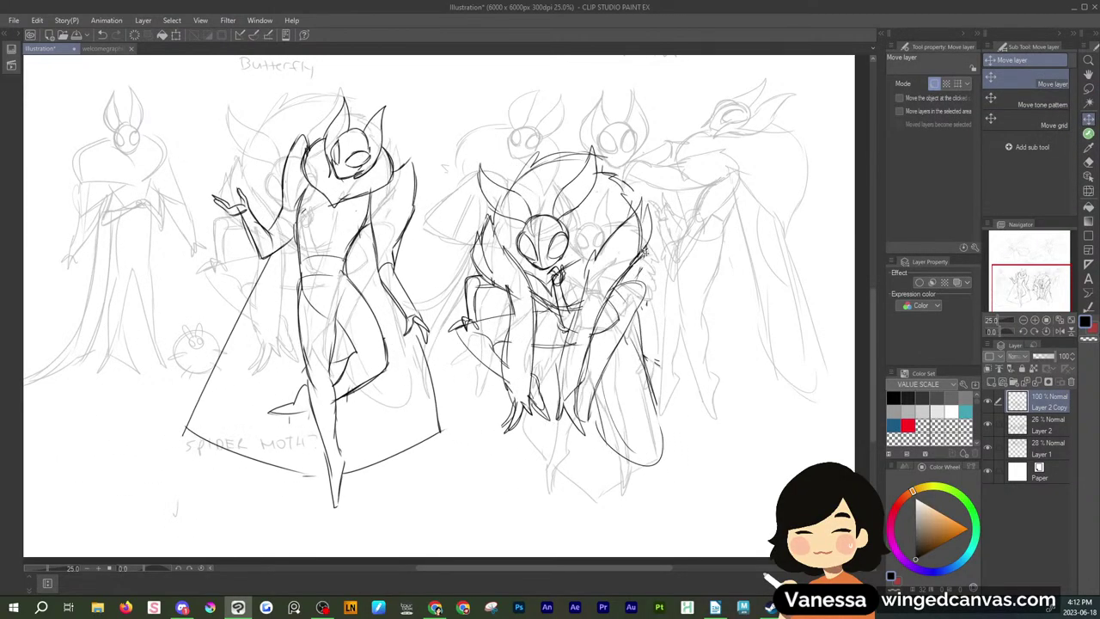
click(987, 424)
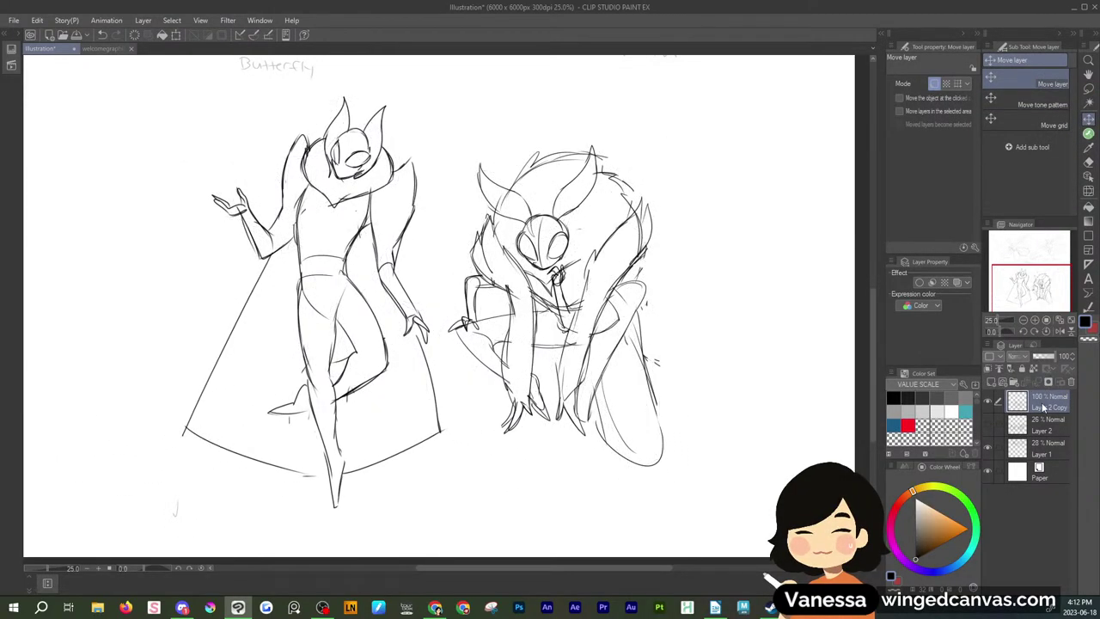
Add a new layer directly below Layer 2 Copy for the colors and switch to the fill brush group
click(991, 382)
drag(1035, 406, 1035, 431)
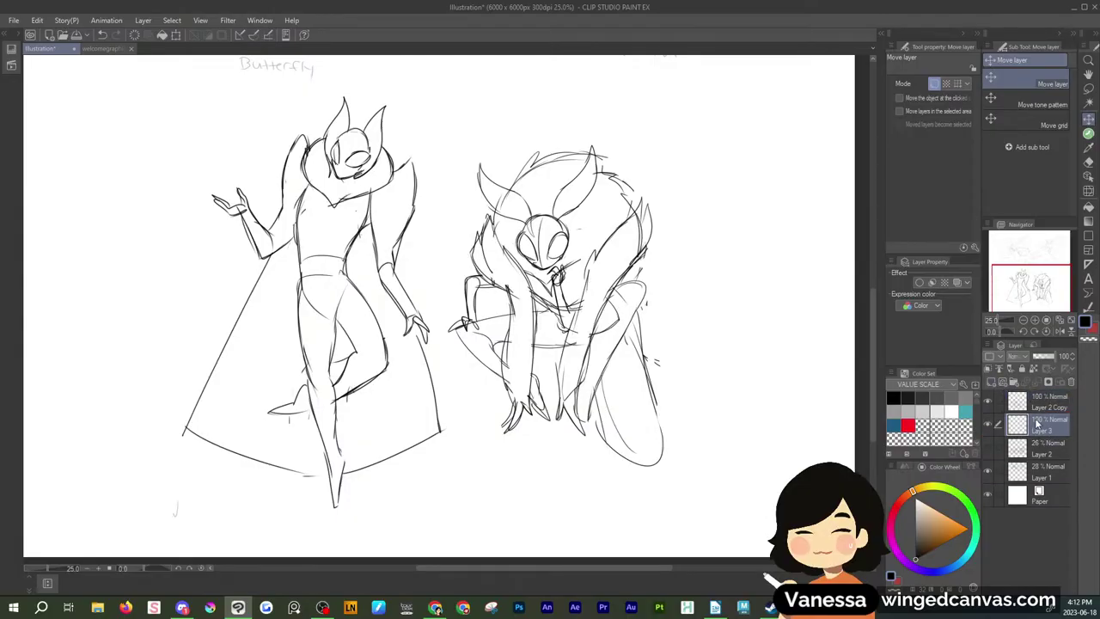
click(1087, 134)
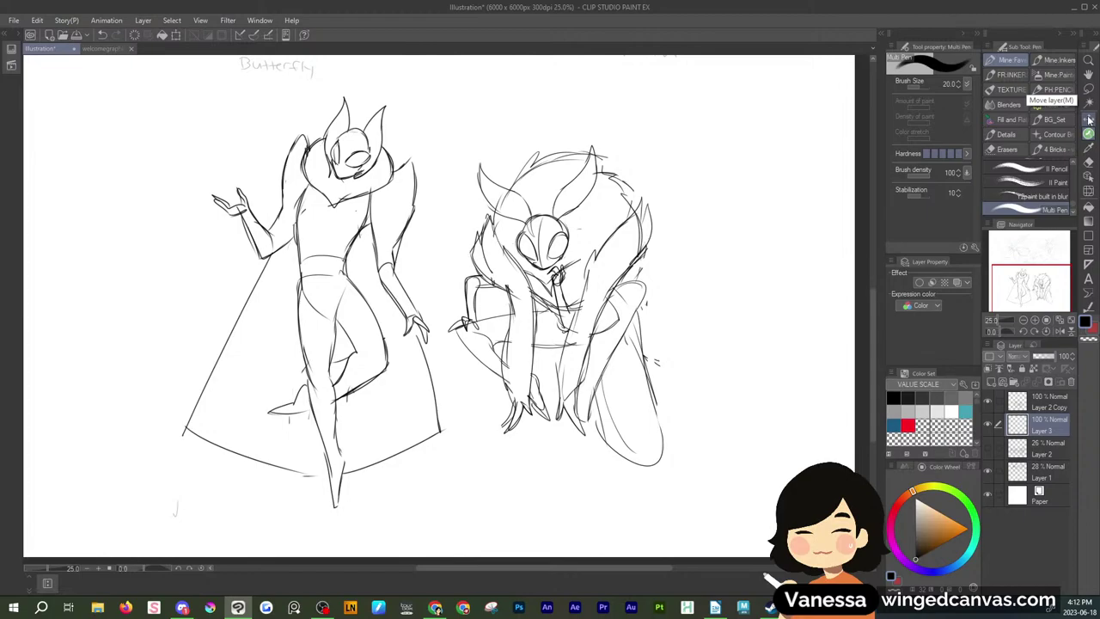
click(1010, 120)
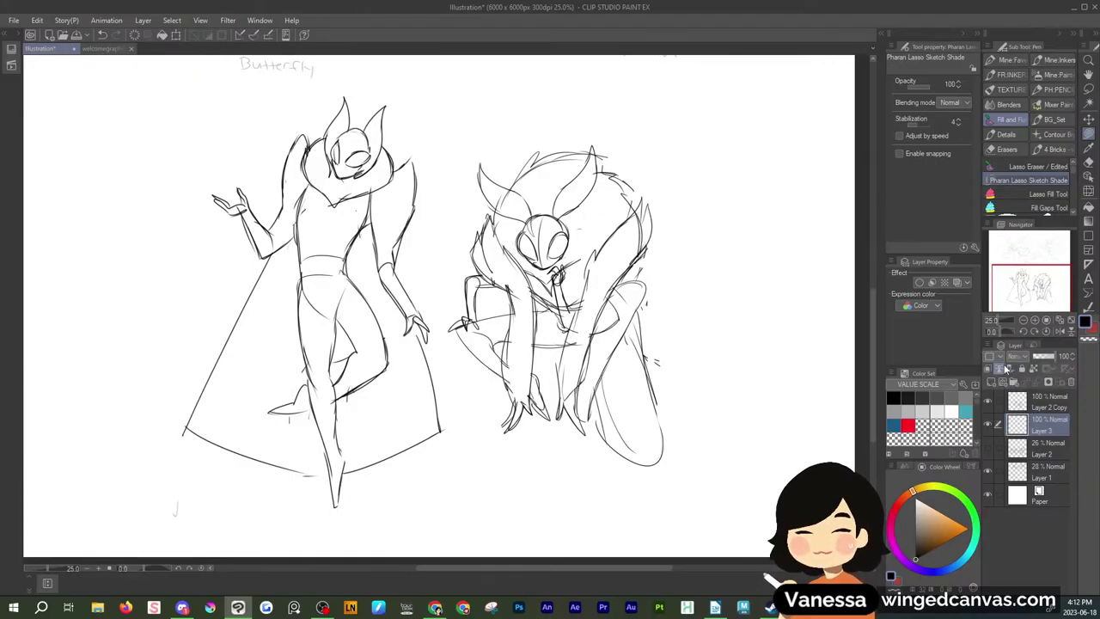
Add another layer below Layer 3 and try to fill the figures with pink using the Lasso Fill Tool
click(1031, 447)
click(990, 381)
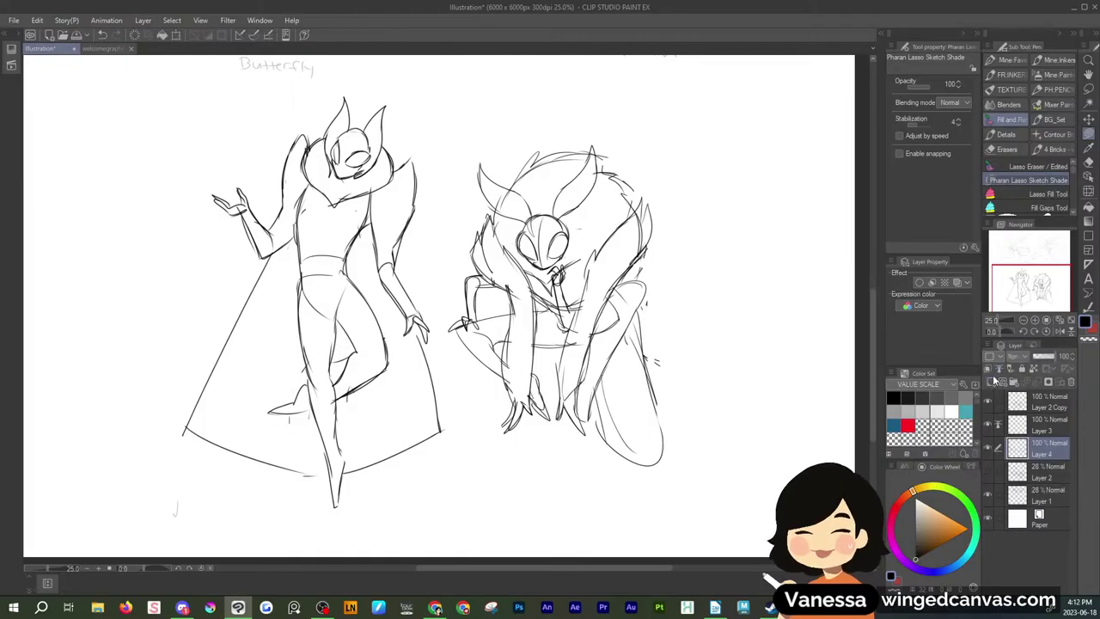
click(1027, 195)
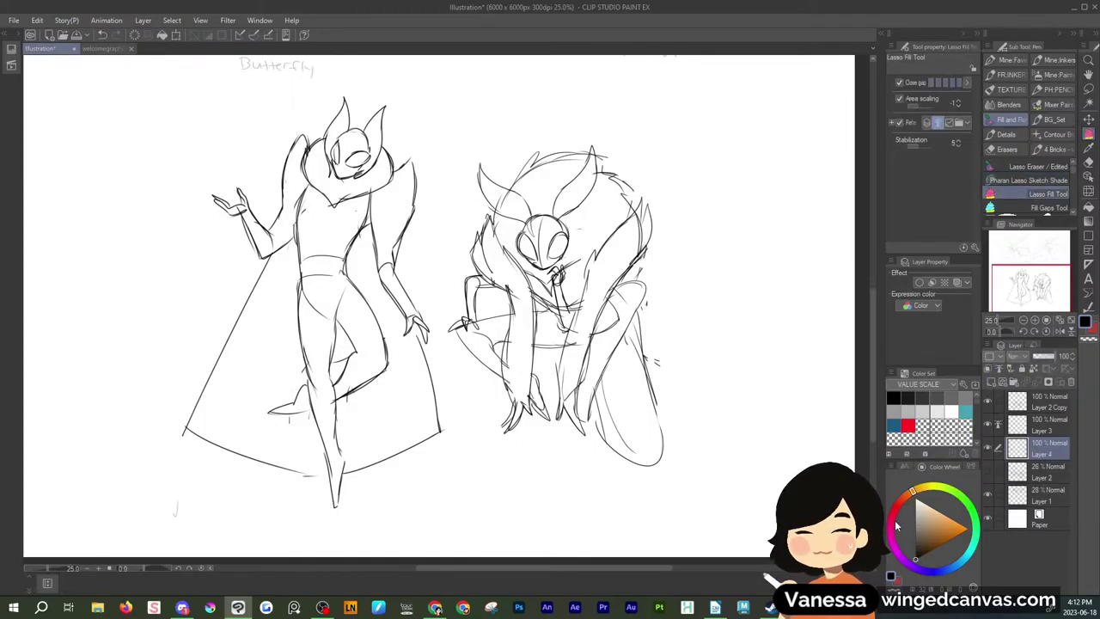
click(894, 528)
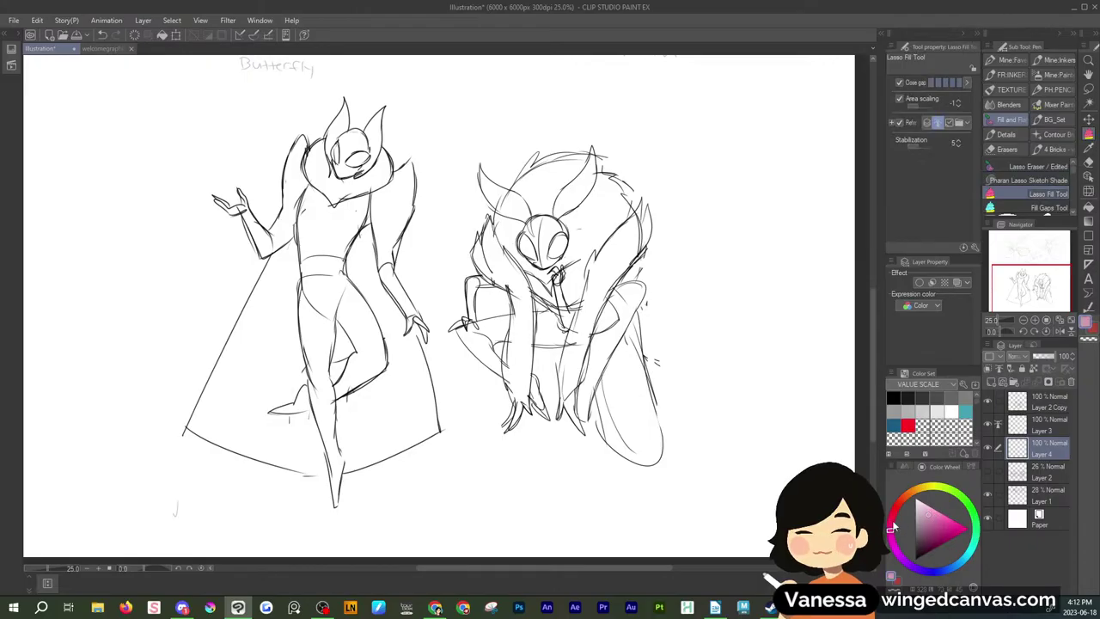
mouse_move(698, 360)
mouse_down()
mouse_move(374, 75)
mouse_move(542, 505)
mouse_move(684, 456)
mouse_up()
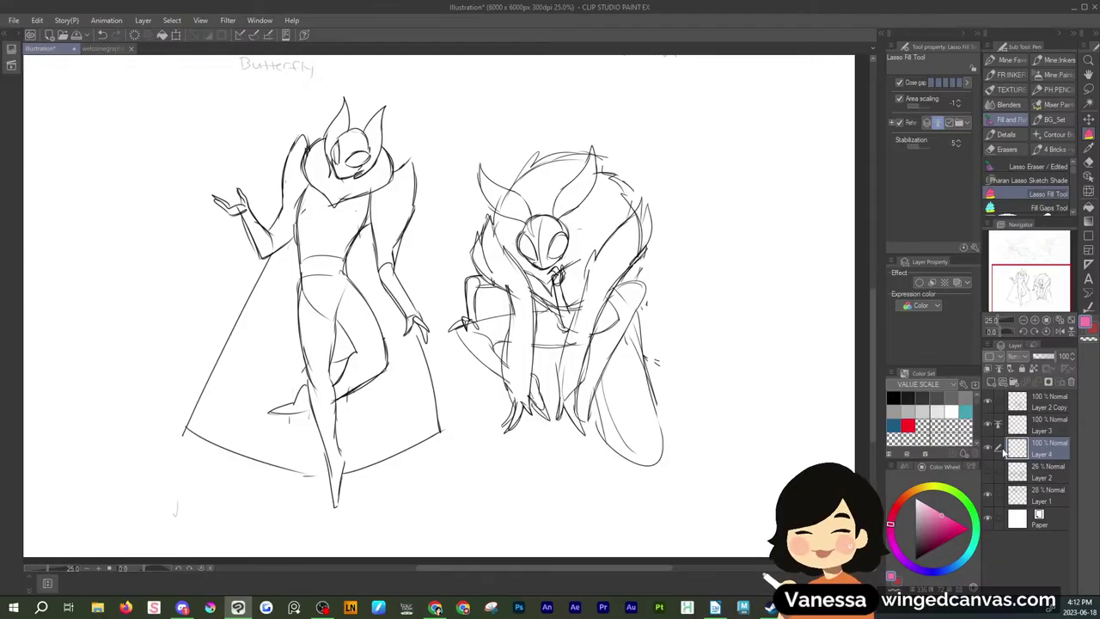
Check which layer holds the line art, make Layer 2 Copy the reference layer, and select Layer 3
click(988, 401)
click(988, 401)
click(988, 402)
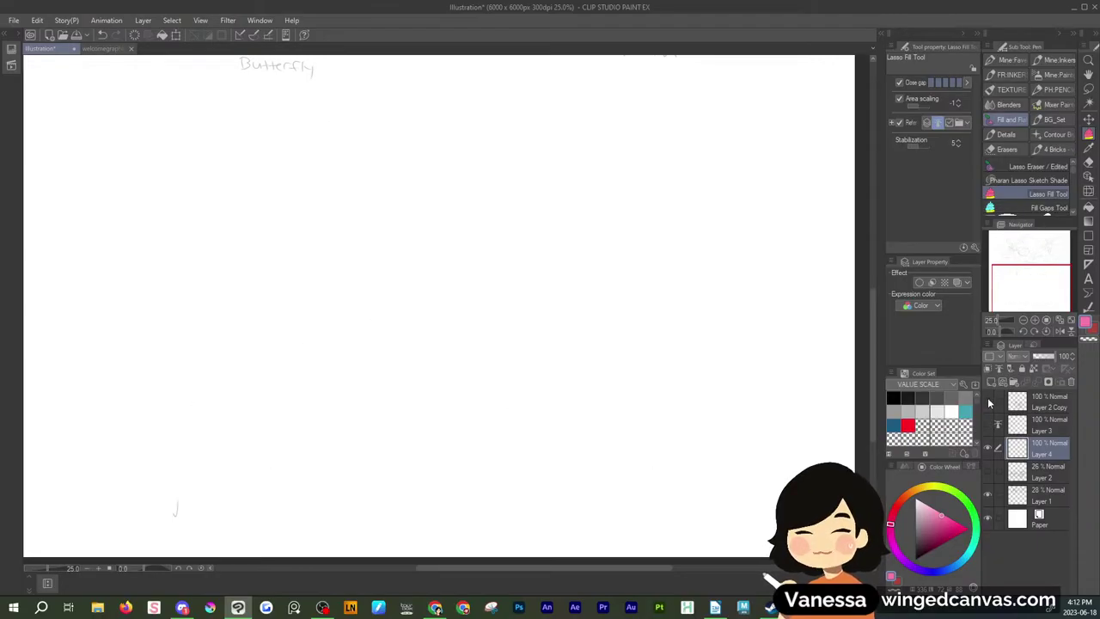
click(988, 401)
click(1038, 424)
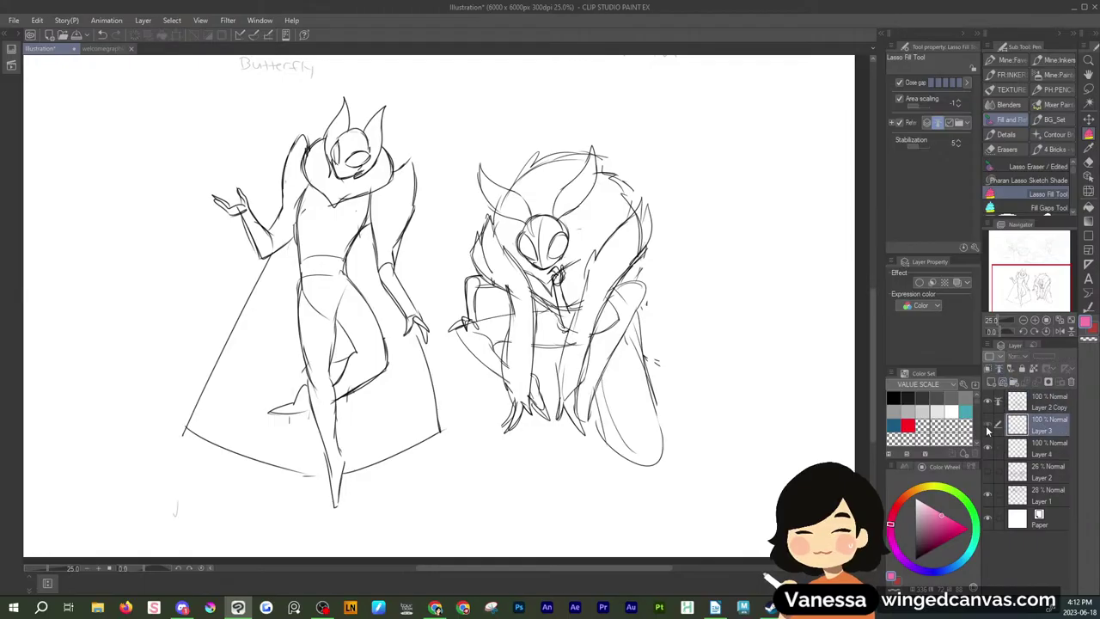
Fill both figures with pink on Layer 3, covering the standing figure's legs and cape with Pharan Lasso Sketch Shade
mouse_move(702, 348)
mouse_down()
mouse_move(648, 164)
mouse_move(267, 112)
mouse_move(362, 556)
mouse_move(730, 456)
mouse_up()
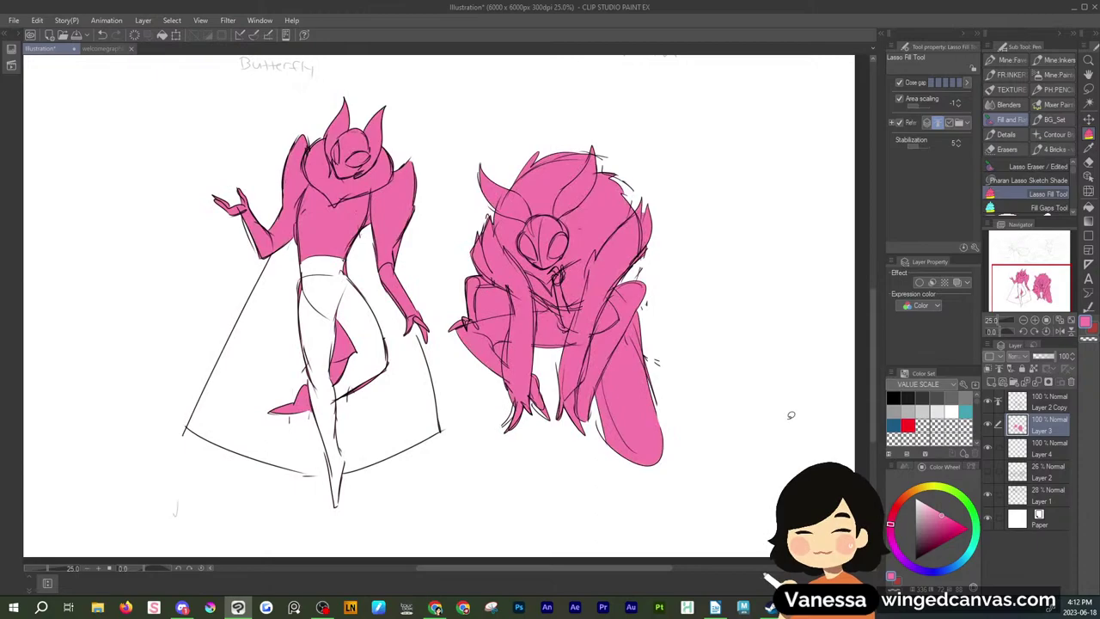
click(1028, 180)
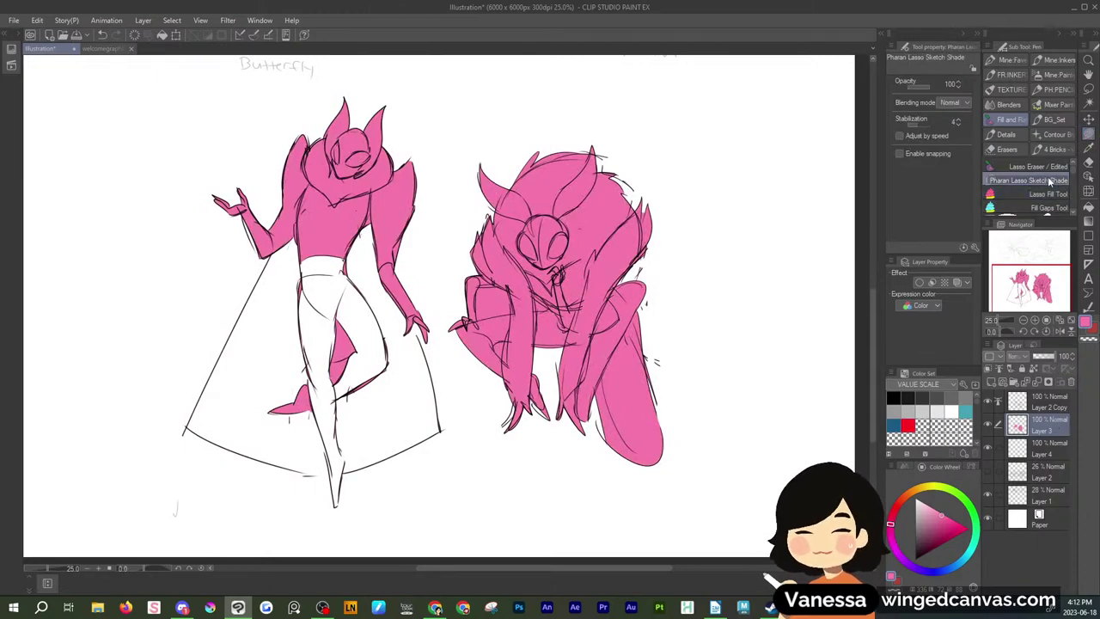
mouse_move(439, 386)
mouse_down()
mouse_move(395, 450)
mouse_move(338, 497)
mouse_move(191, 422)
mouse_move(263, 275)
mouse_move(343, 256)
mouse_up()
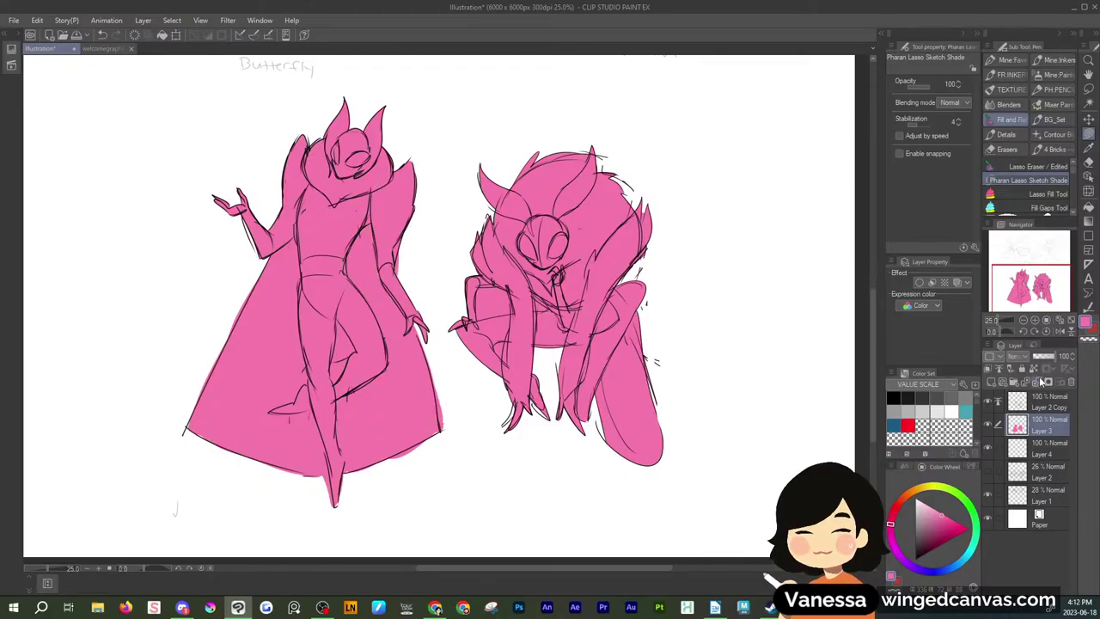
Lasso and delete the pink inside the gaps around the hunched figure's bent arm and chest
click(1087, 89)
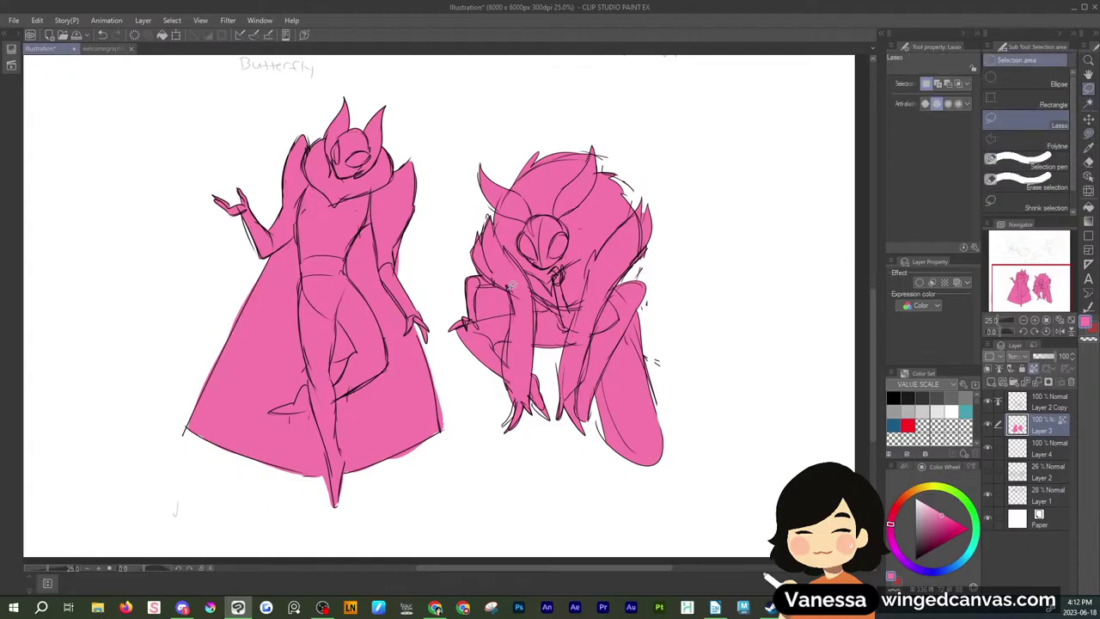
mouse_move(500, 283)
mouse_down()
mouse_move(548, 307)
mouse_move(533, 294)
mouse_up()
key(Delete)
click(522, 330)
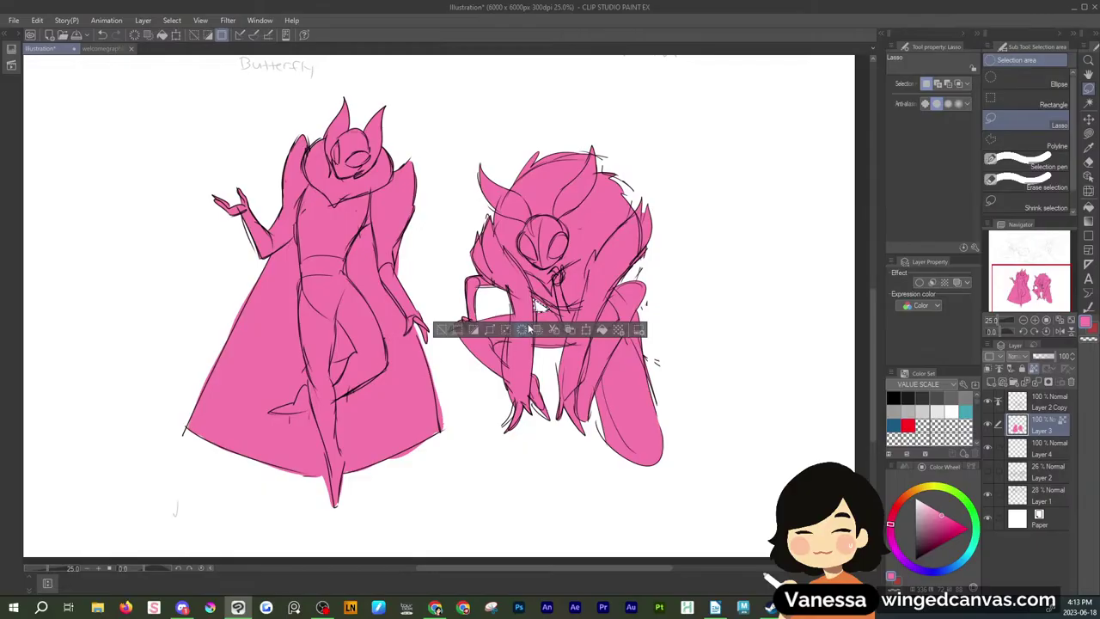
click(634, 268)
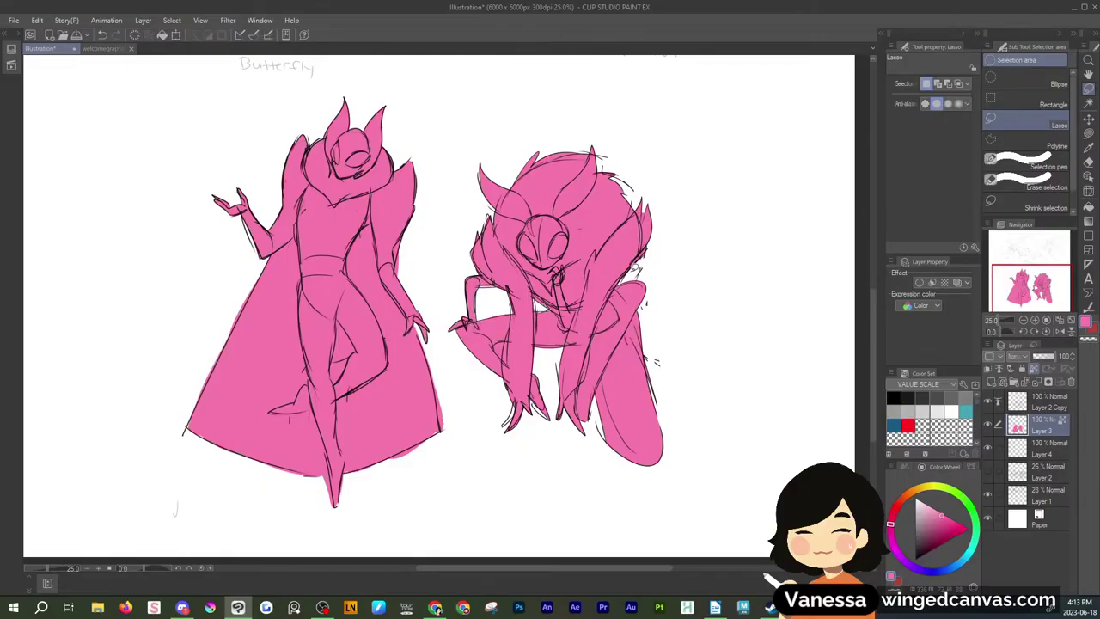
Lock Layer 3's transparent pixels and color the hunched figure's fur collar golden yellow with Pharan Lasso Sketch Shade
click(1088, 134)
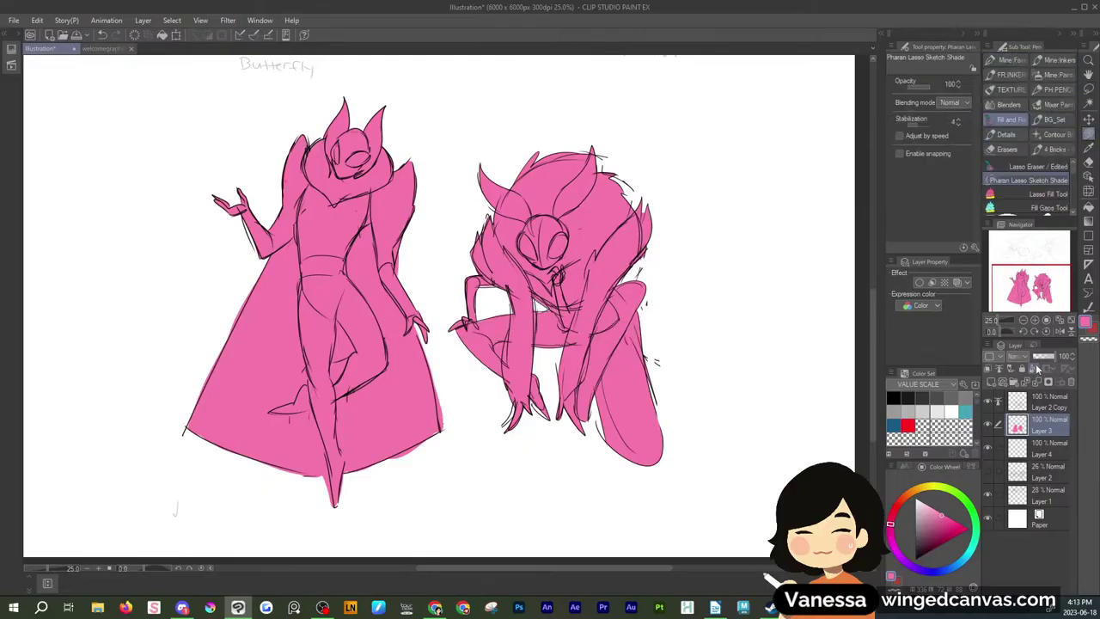
key(alt+Tab)
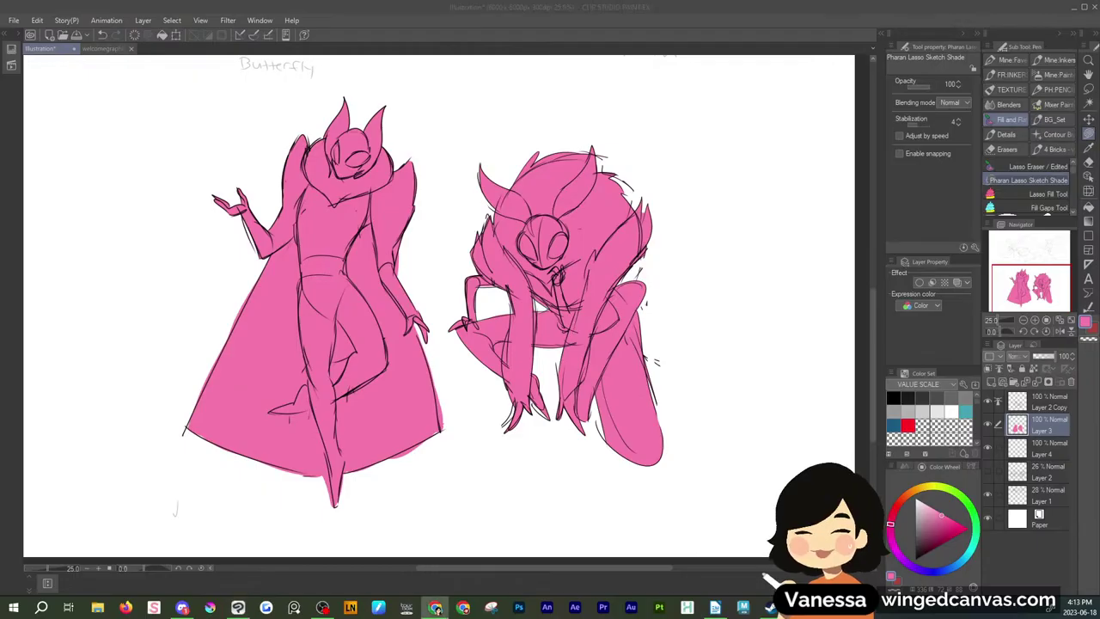
click(915, 491)
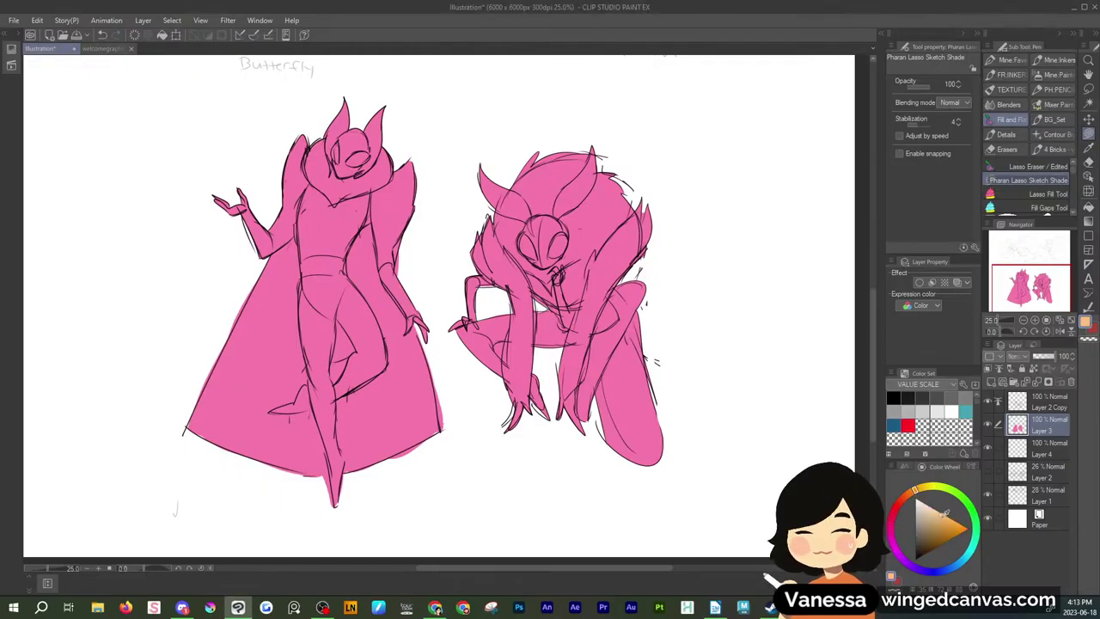
click(944, 518)
click(910, 494)
click(938, 517)
click(919, 489)
click(958, 522)
click(1034, 369)
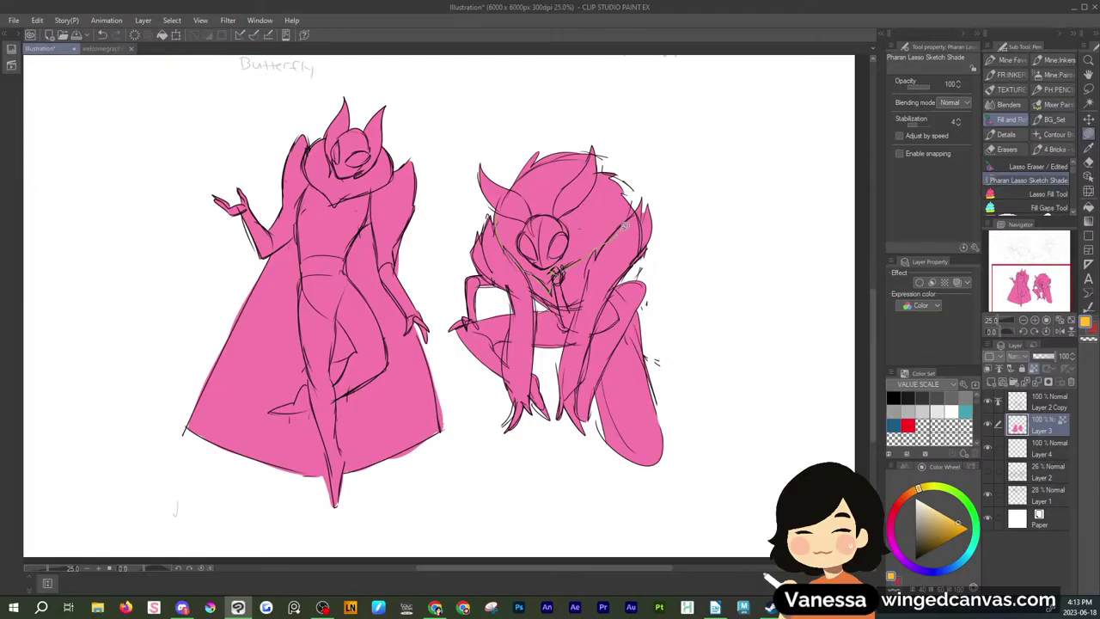
mouse_move(640, 201)
mouse_down()
mouse_move(618, 129)
mouse_move(601, 159)
mouse_up()
mouse_move(565, 220)
mouse_down()
mouse_move(560, 256)
mouse_move(527, 251)
mouse_move(526, 220)
mouse_move(493, 196)
mouse_move(556, 211)
mouse_move(534, 128)
mouse_up()
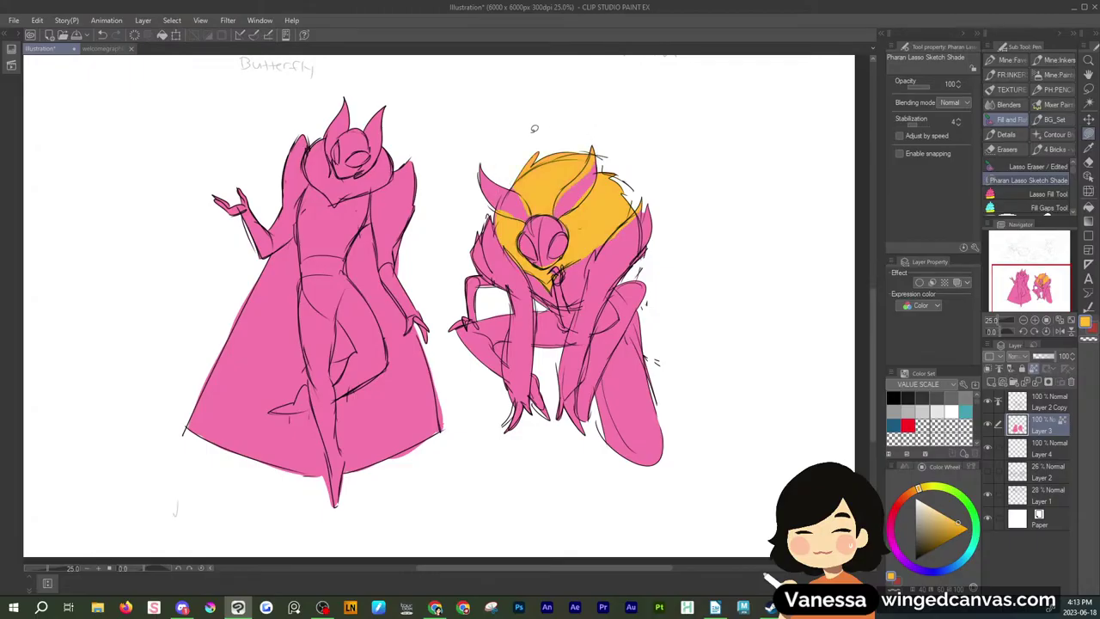
Color the hunched figure's two horns brown and both eyes white
click(940, 532)
mouse_move(482, 163)
mouse_down()
mouse_move(532, 220)
mouse_move(483, 137)
mouse_up()
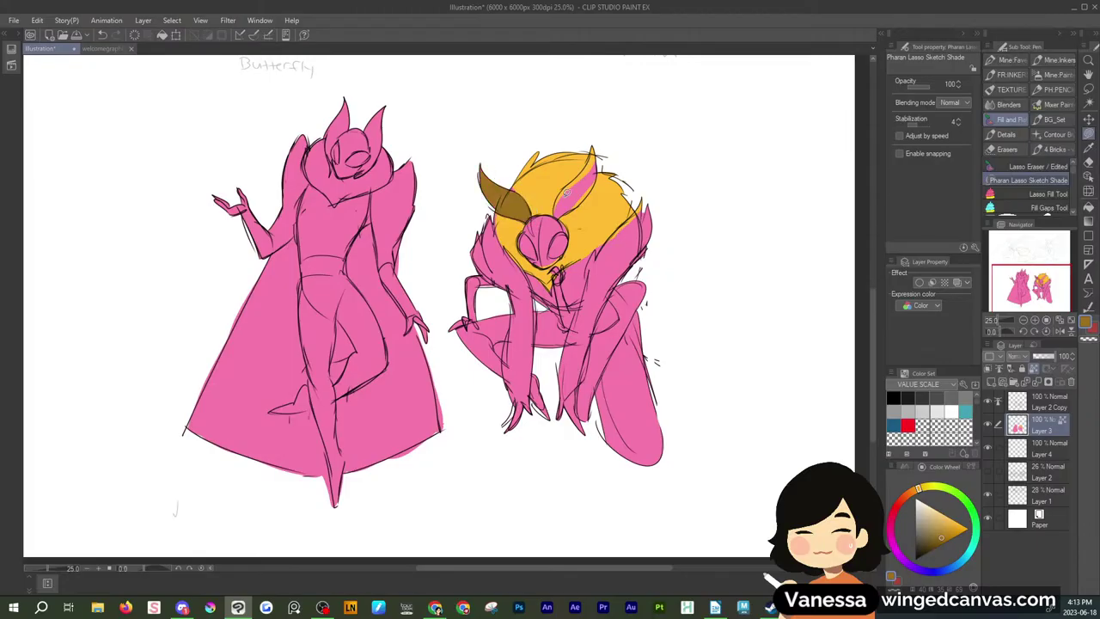
mouse_move(561, 186)
mouse_down()
mouse_move(603, 157)
mouse_move(594, 148)
mouse_move(556, 191)
mouse_up()
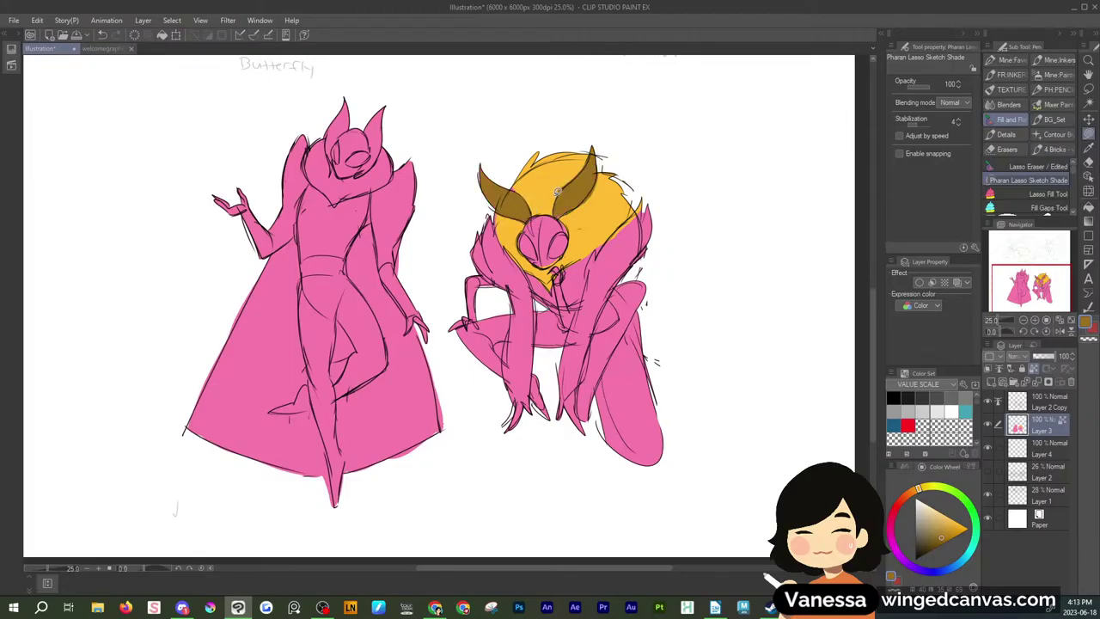
drag(925, 537, 920, 543)
mouse_move(524, 249)
mouse_down()
mouse_move(571, 256)
mouse_move(561, 228)
mouse_move(531, 229)
mouse_move(537, 256)
mouse_move(519, 244)
mouse_move(551, 256)
mouse_move(571, 231)
mouse_move(563, 251)
mouse_up()
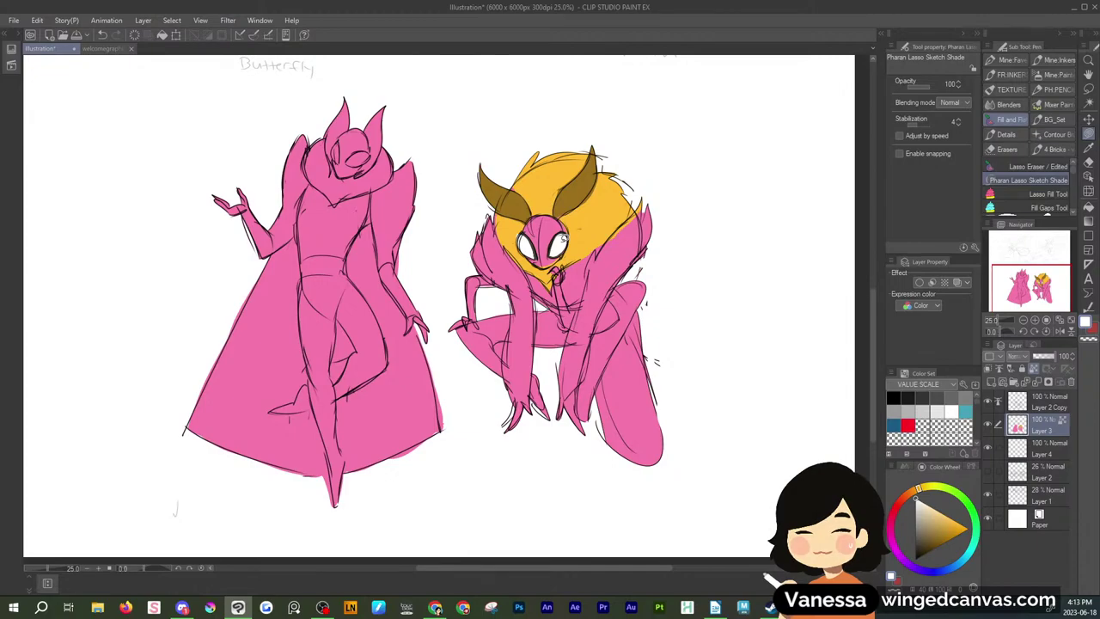
Add pale beige stripes to the hunched figure's long wing-like cape
click(934, 511)
mouse_move(654, 378)
mouse_down()
mouse_move(624, 366)
mouse_move(663, 369)
mouse_move(650, 370)
mouse_move(614, 457)
mouse_move(609, 355)
mouse_up()
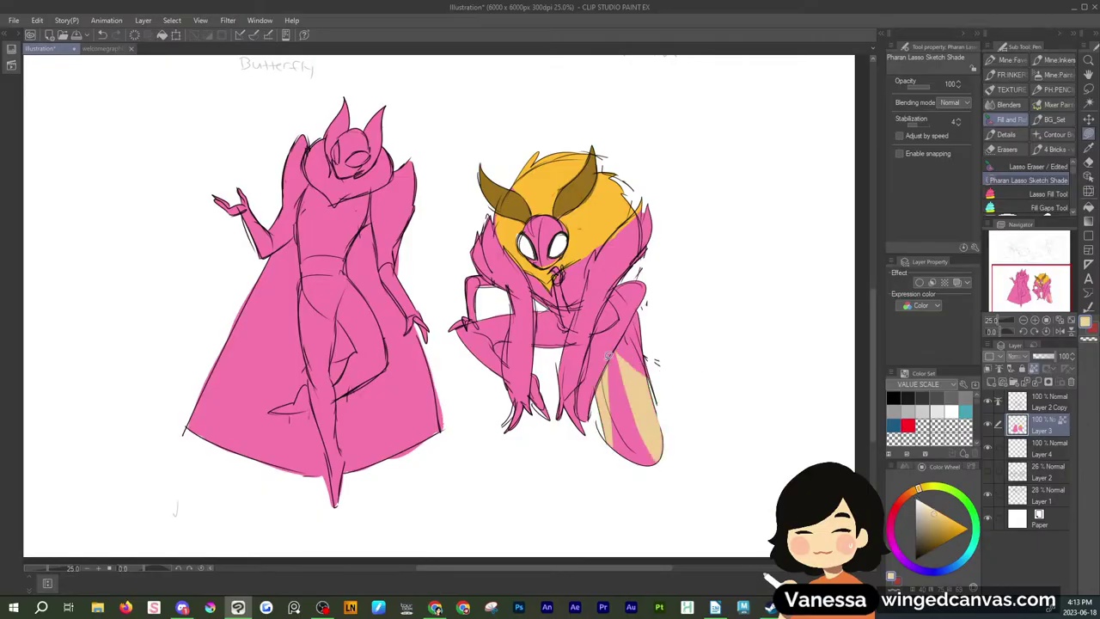
mouse_move(637, 317)
mouse_down()
mouse_move(641, 307)
mouse_move(630, 334)
mouse_up()
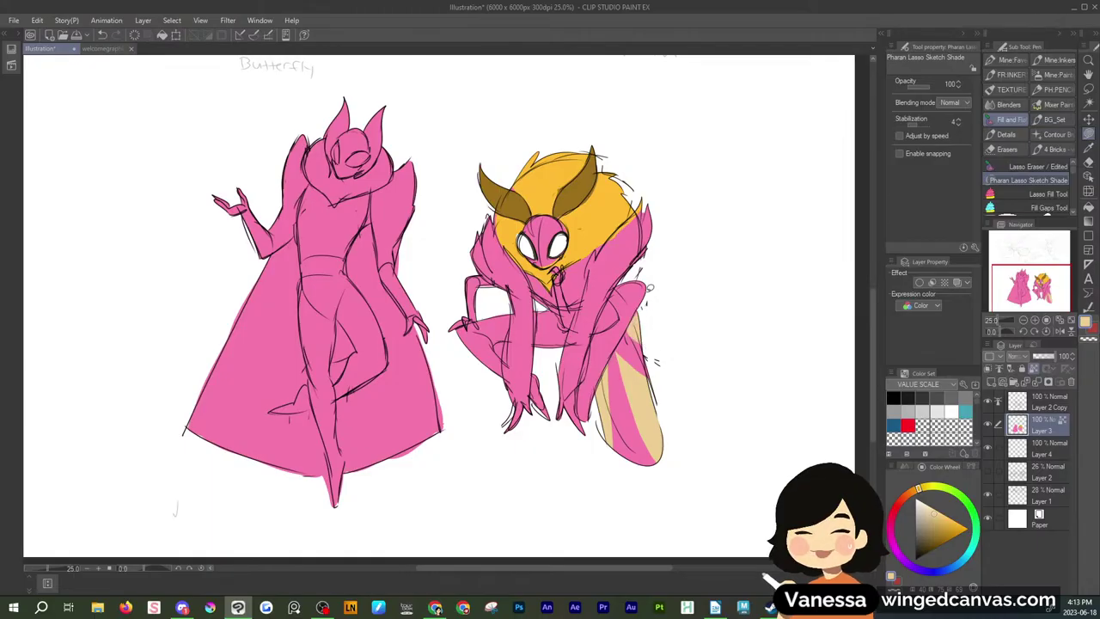
Lasso the hunched figure's large arm on the bent-knee side and fade its lower part into the fur's golden yellow with a foreground-to-transparent gradient
click(1014, 61)
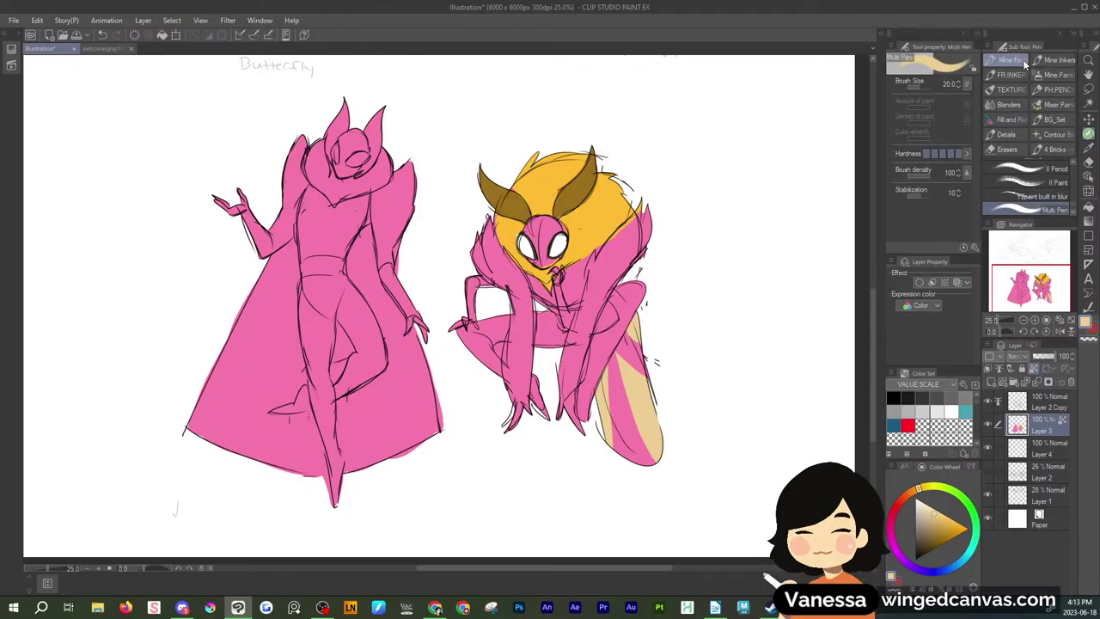
click(1089, 89)
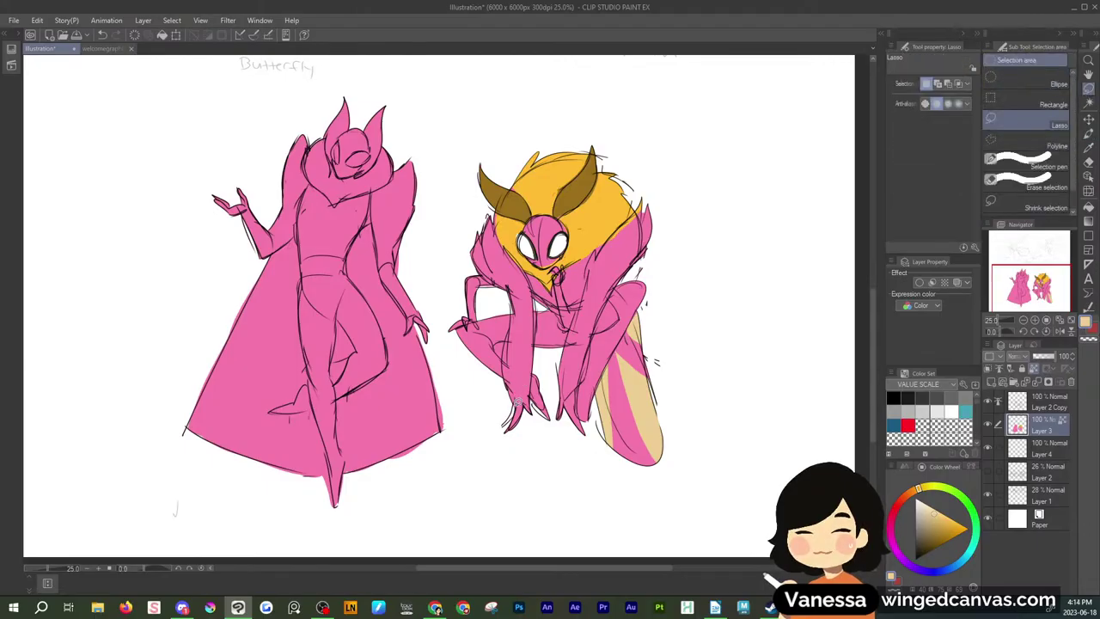
mouse_move(467, 243)
mouse_down()
mouse_move(542, 305)
mouse_move(535, 378)
mouse_move(468, 429)
mouse_move(522, 288)
mouse_up()
click(1088, 220)
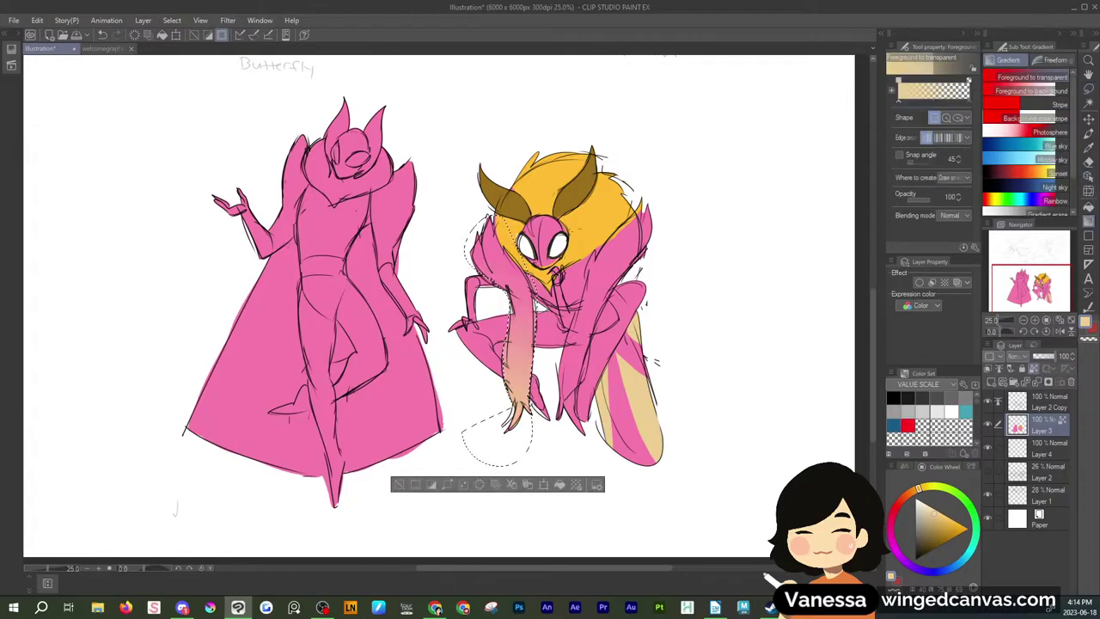
click(1087, 176)
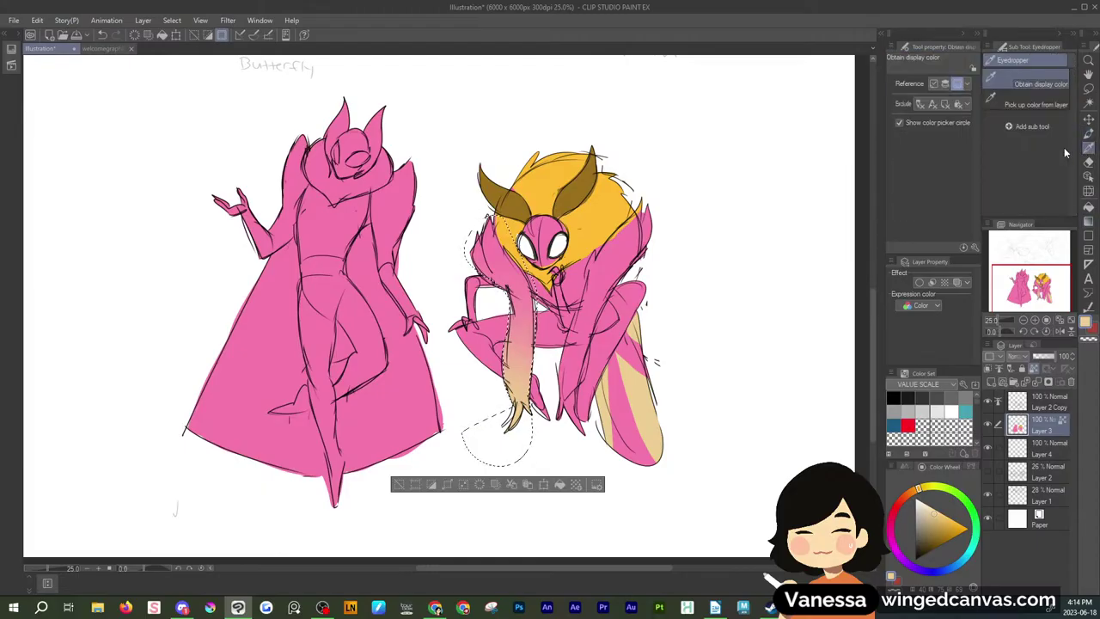
click(1088, 220)
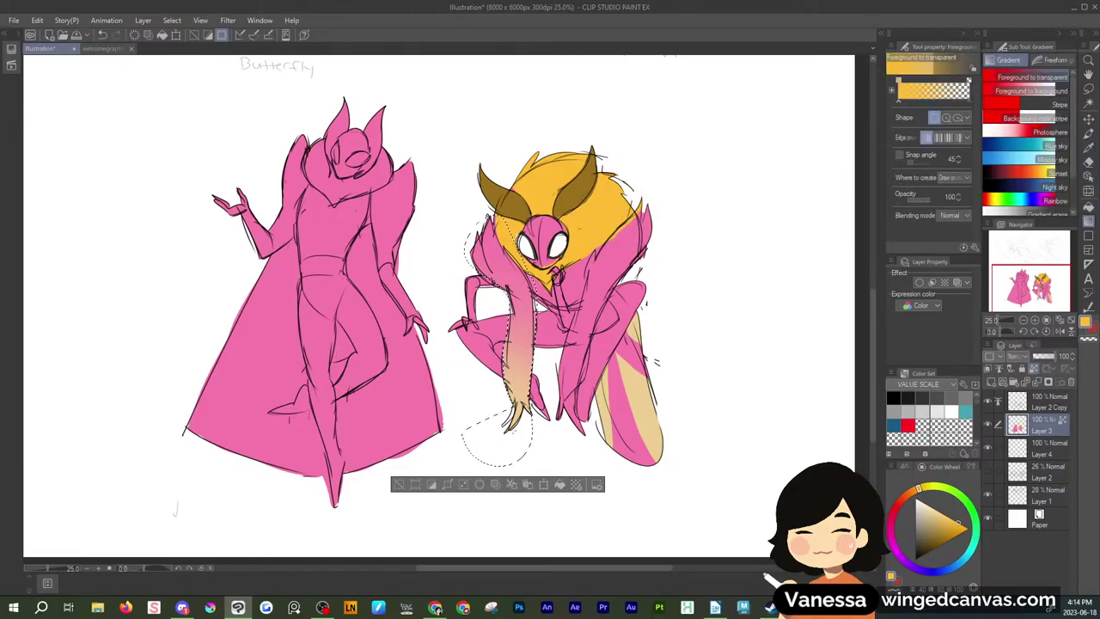
drag(502, 285, 497, 416)
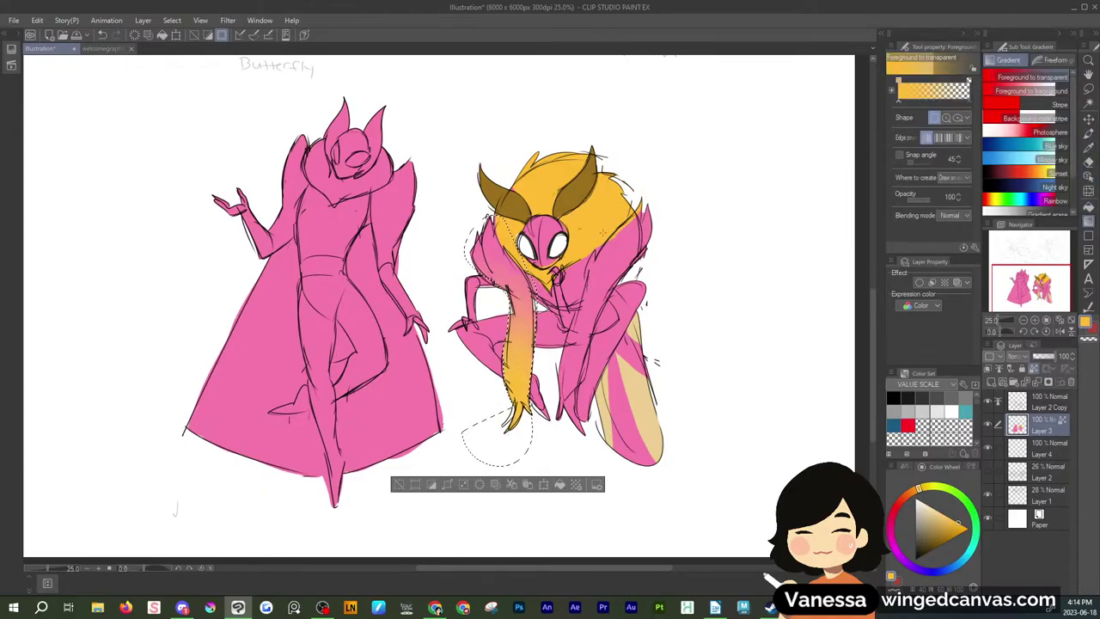
Lasso the hunched figure's other large arm, fade it toward the hand with the same golden yellow gradient, and clear the selection
click(1088, 88)
key(ctrl+d)
mouse_move(570, 323)
mouse_down()
mouse_move(559, 402)
mouse_move(589, 438)
mouse_move(589, 350)
mouse_move(662, 234)
mouse_move(593, 241)
mouse_up()
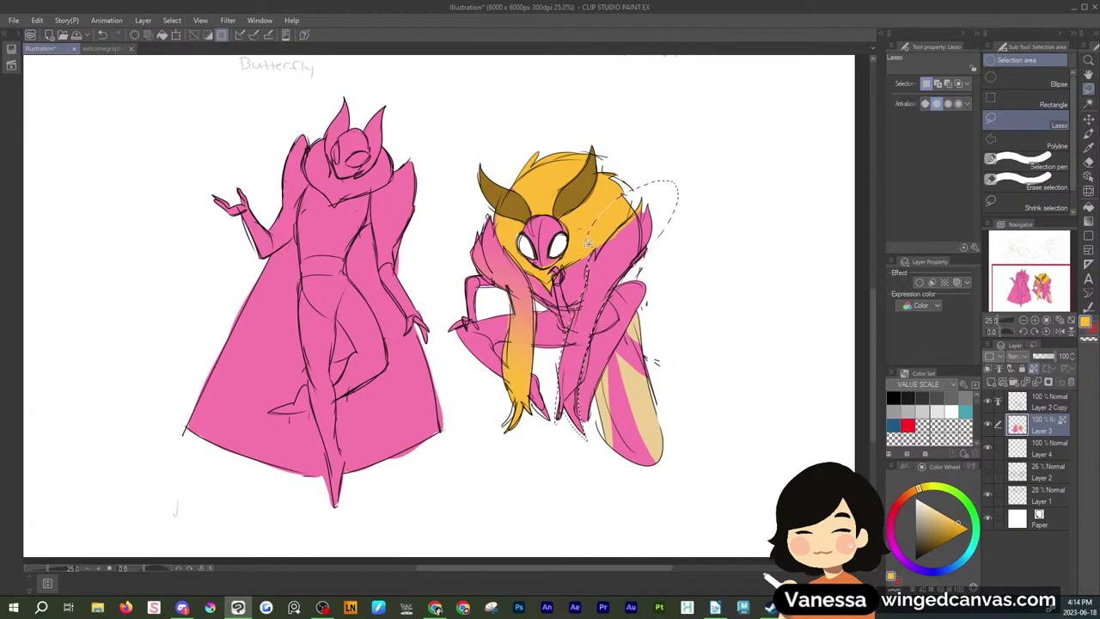
key(g)
drag(563, 439, 586, 306)
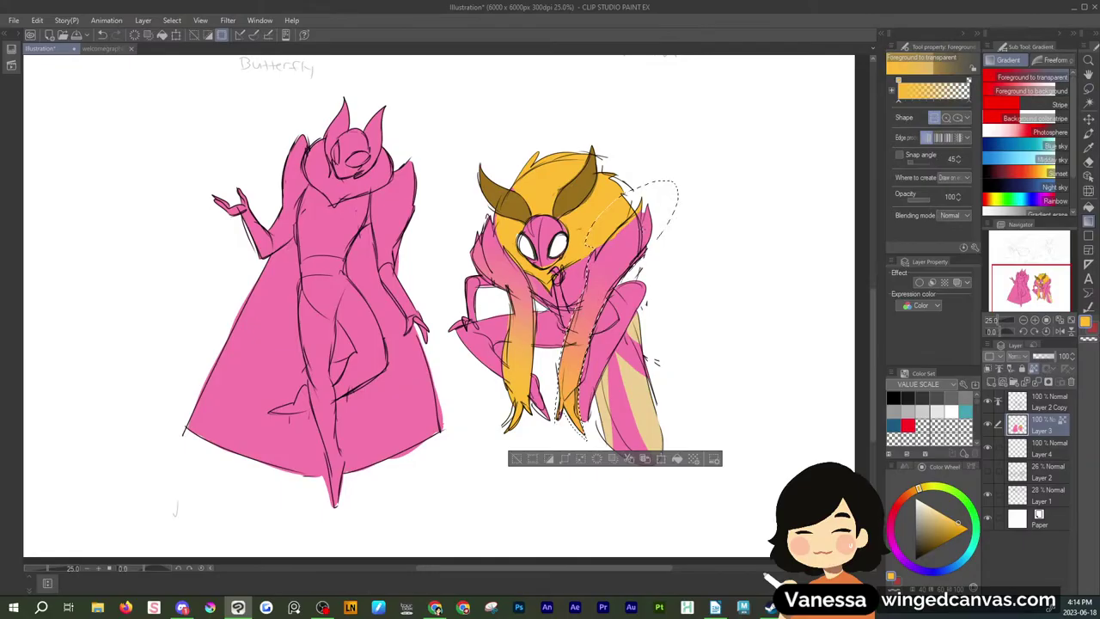
drag(568, 438, 602, 258)
click(1088, 89)
key(ctrl+d)
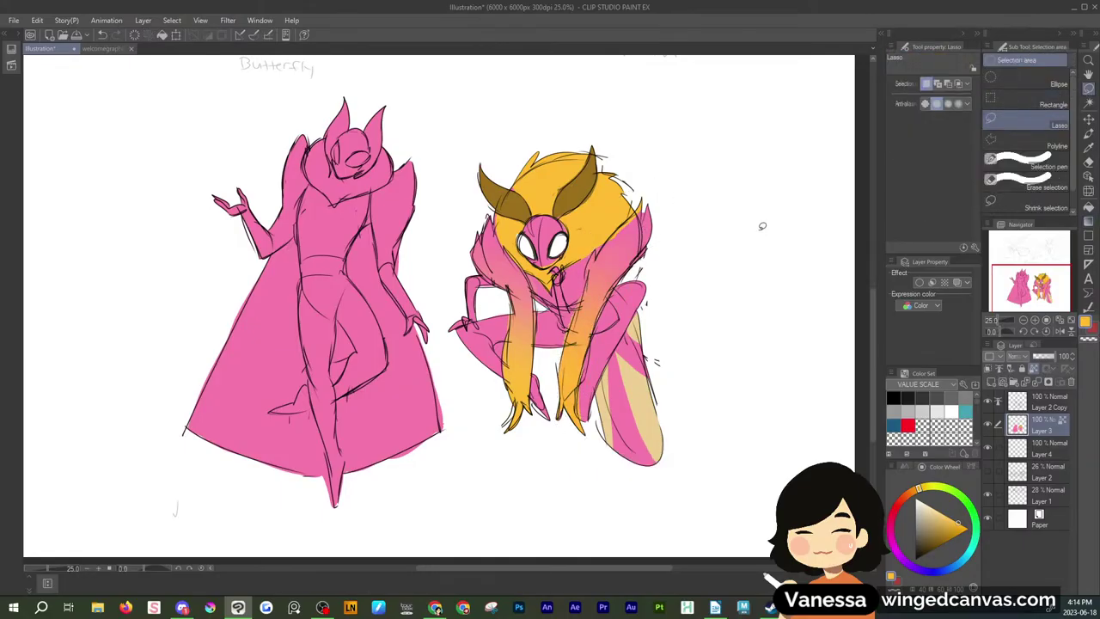
Refill all parts of the hunched figure's fur collar with a brighter, more saturated yellow using the Fill tool
click(946, 516)
click(1087, 208)
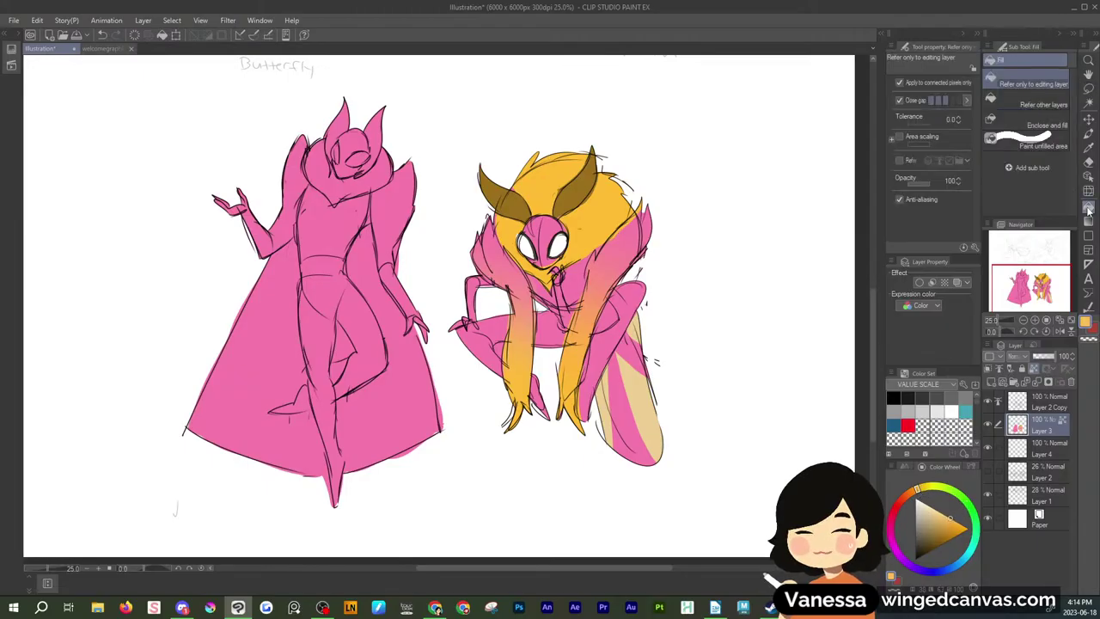
click(960, 521)
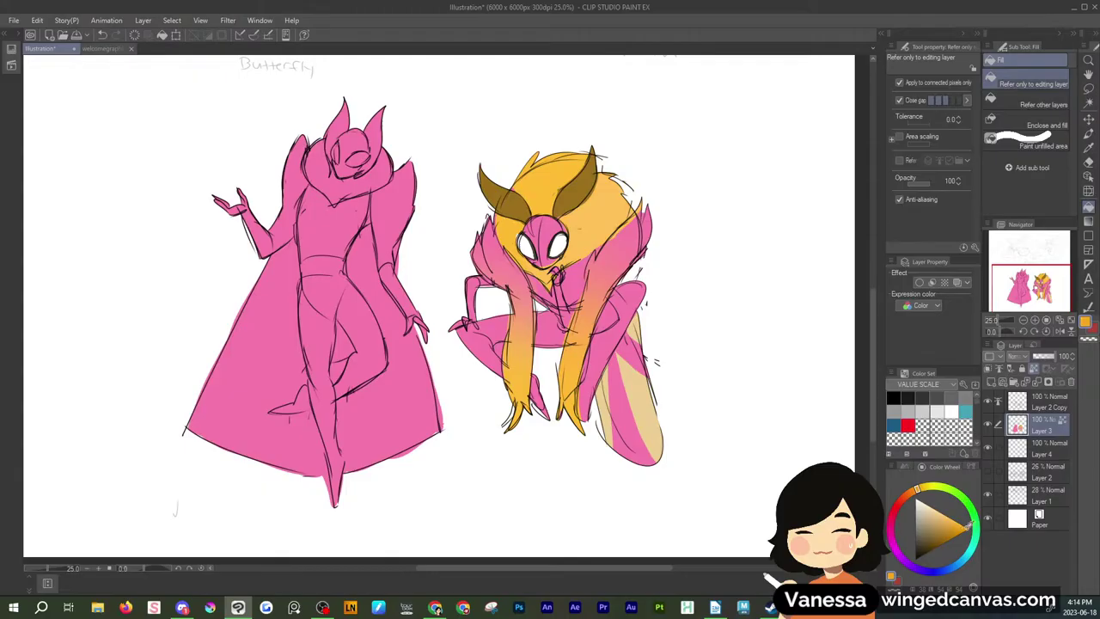
click(555, 174)
click(555, 175)
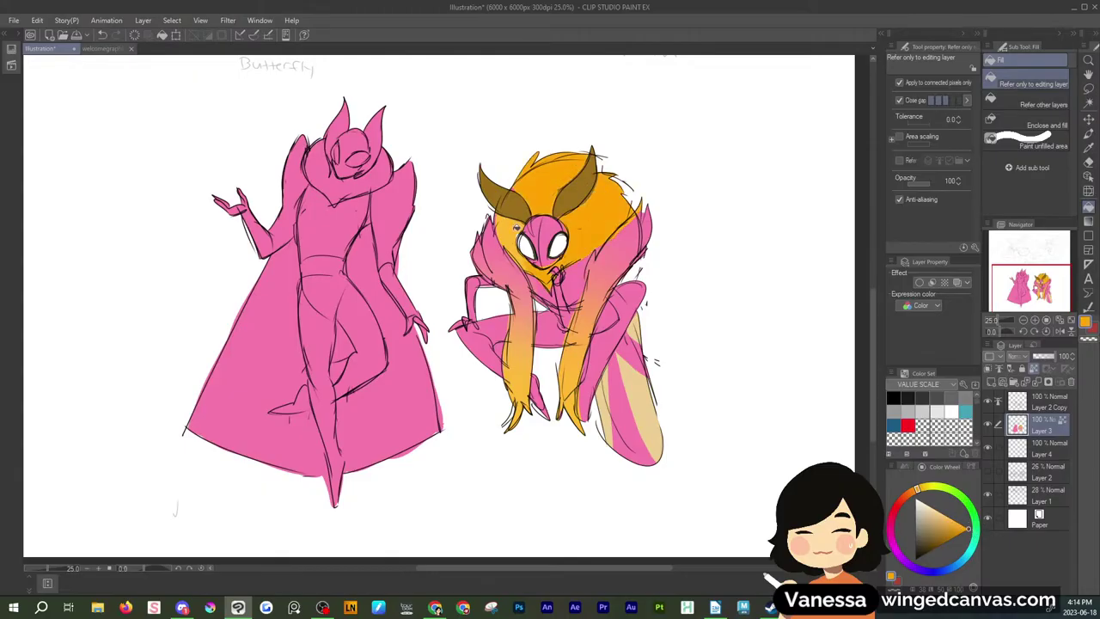
click(516, 227)
click(922, 488)
click(611, 204)
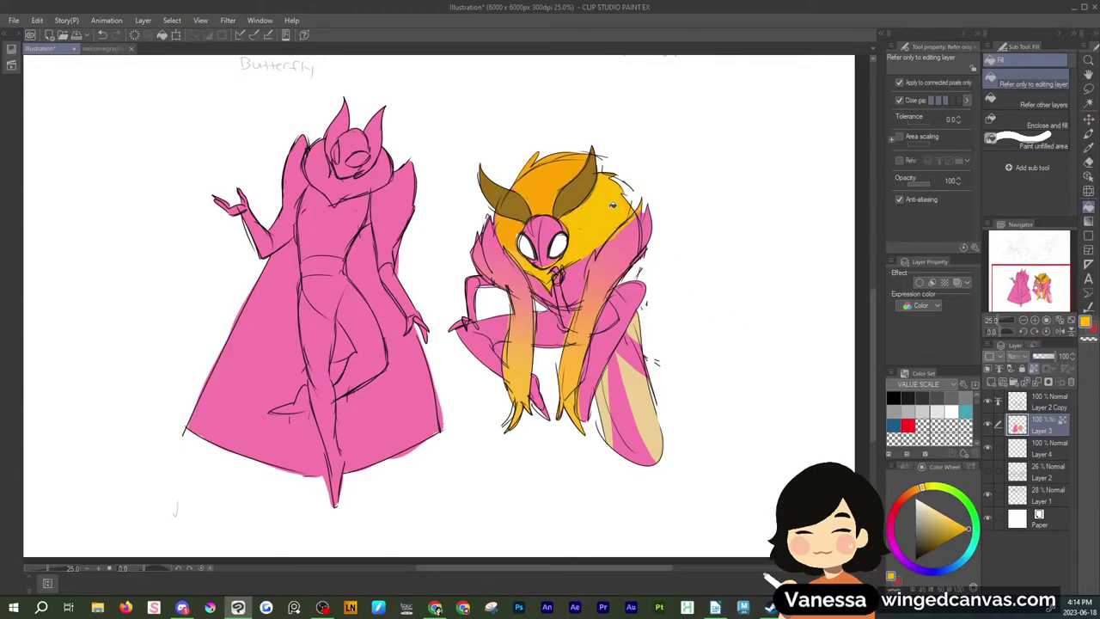
click(554, 189)
click(519, 224)
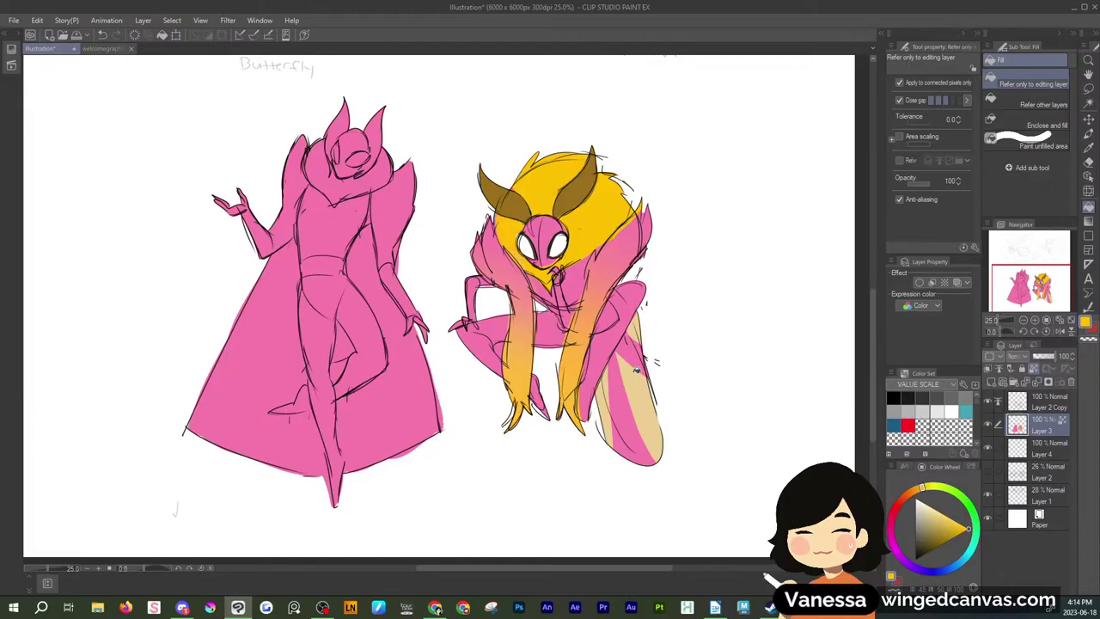
Paint the hunched figure's two feet bright yellow using the Multi Pen at size 50
click(1088, 134)
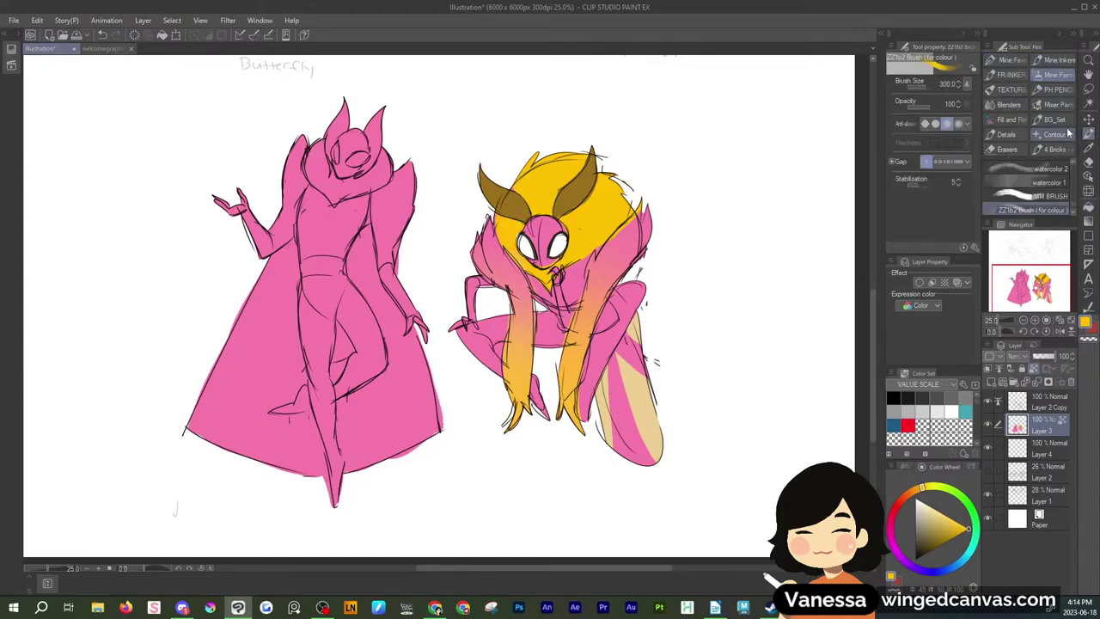
click(1014, 61)
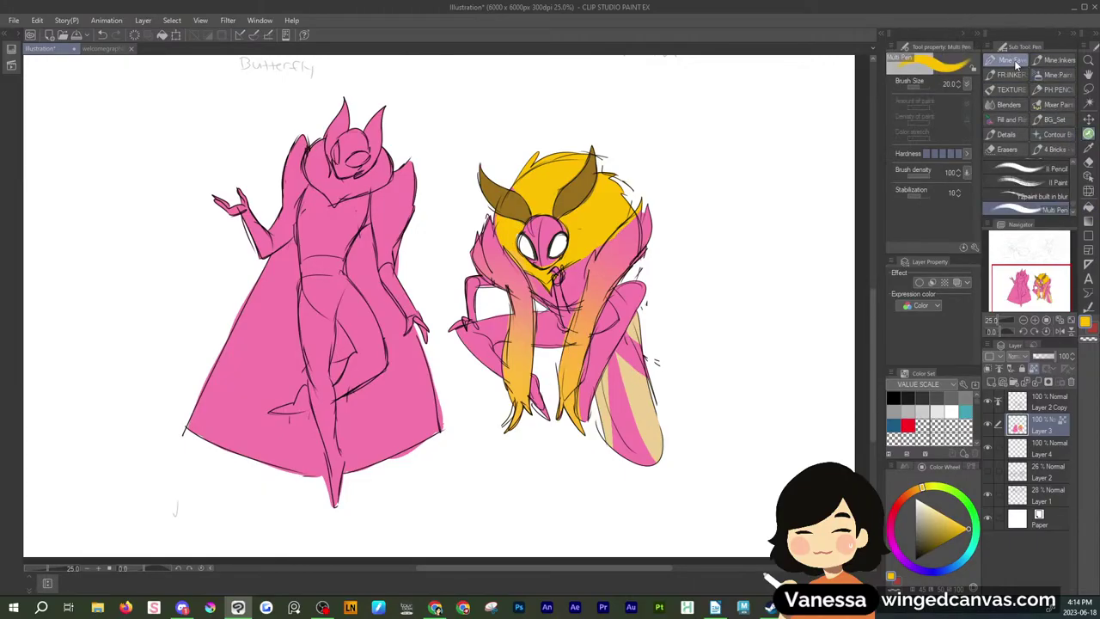
key(bracketright)
key(bracketright)
key(bracketright)
key(bracketright)
mouse_move(535, 379)
mouse_down()
mouse_move(548, 422)
mouse_move(585, 410)
mouse_up()
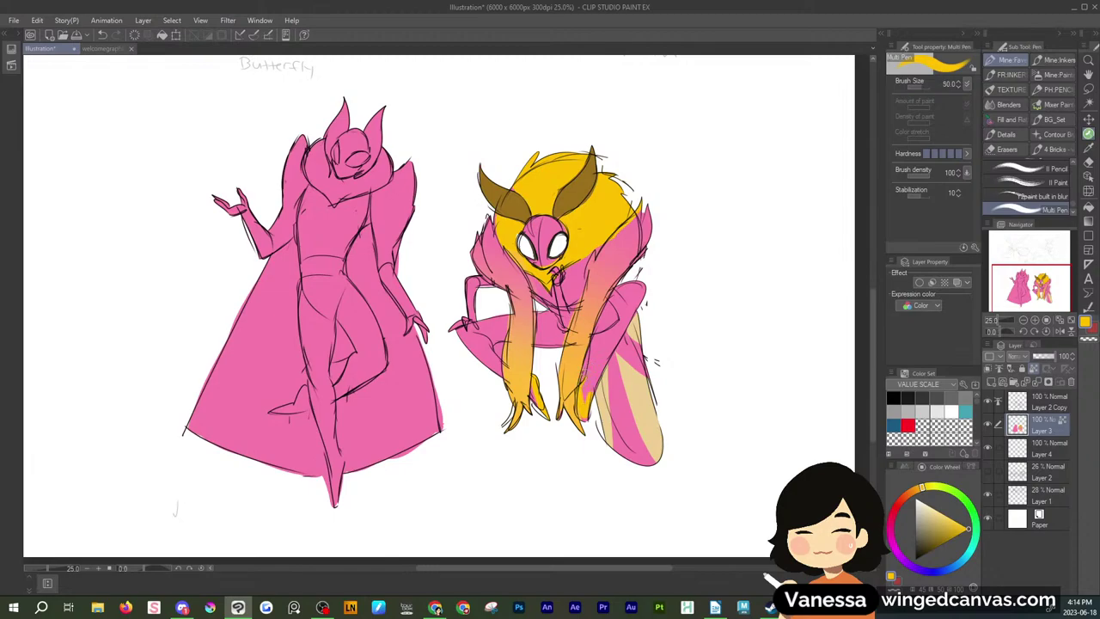
Lasso and clear the overlapping sketch lines where the hunched figure's cape-side leg meets the arm on Layer 2 Copy
click(1088, 89)
mouse_move(591, 346)
mouse_down()
mouse_move(585, 365)
mouse_move(592, 335)
mouse_up()
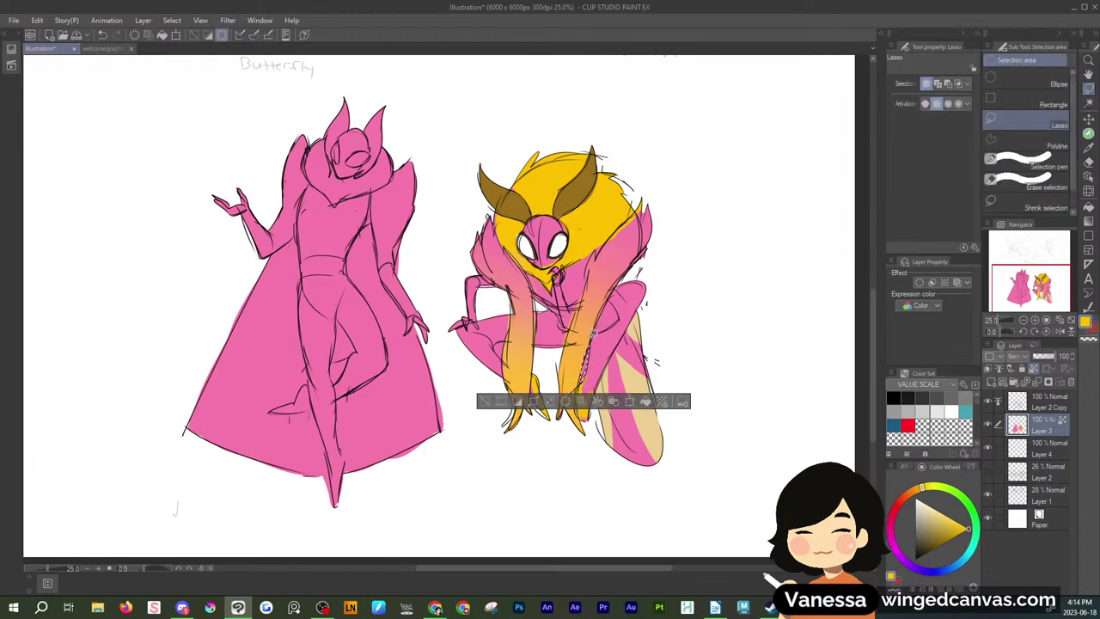
click(707, 311)
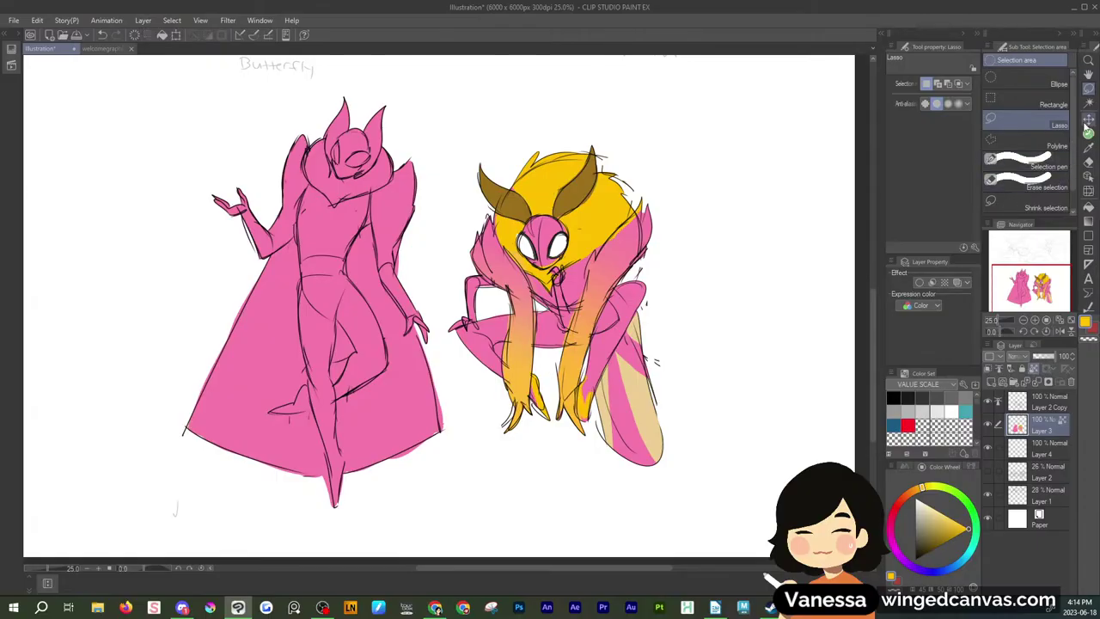
click(1037, 381)
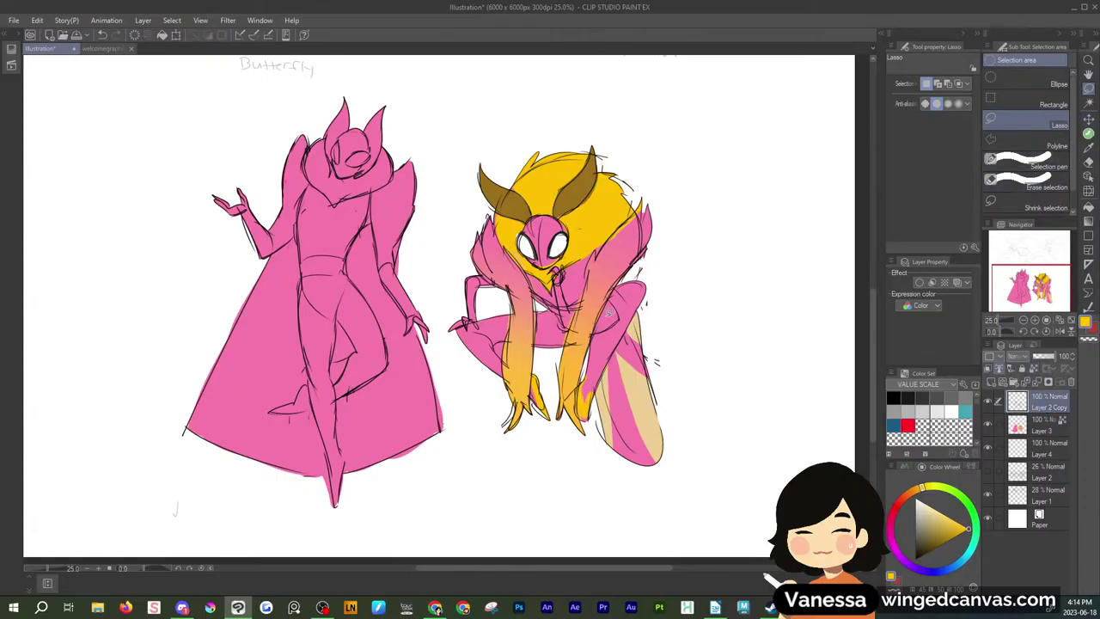
drag(608, 303, 599, 320)
click(597, 361)
click(710, 255)
Lasso the small area between the hunched figure's other bent leg and arm, clear it on Layer 3, and deselect
drag(507, 338, 498, 354)
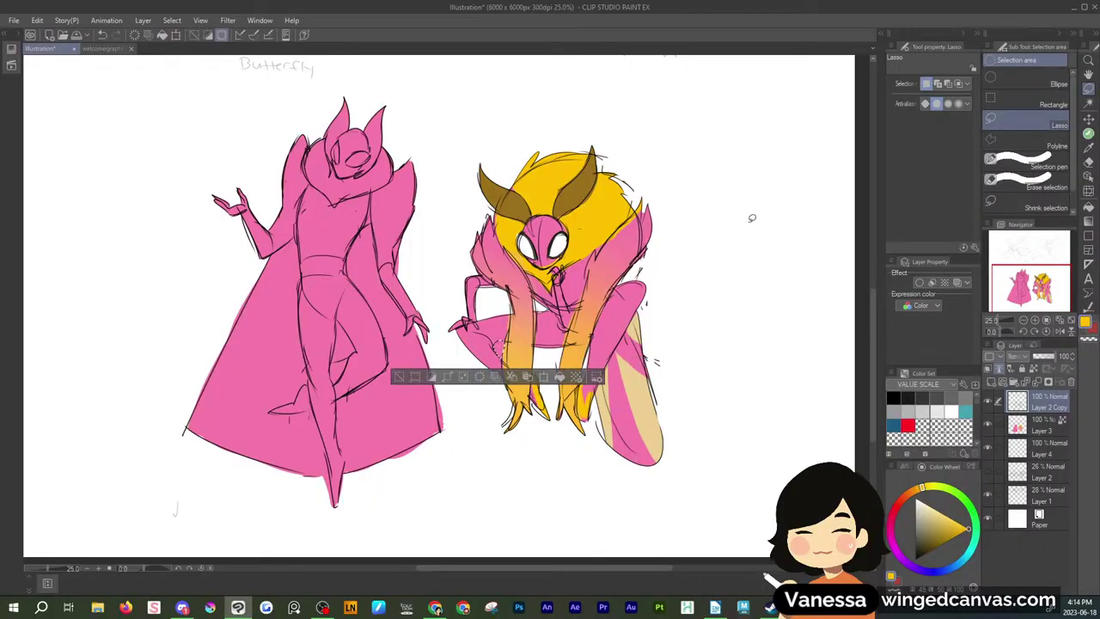
click(1050, 426)
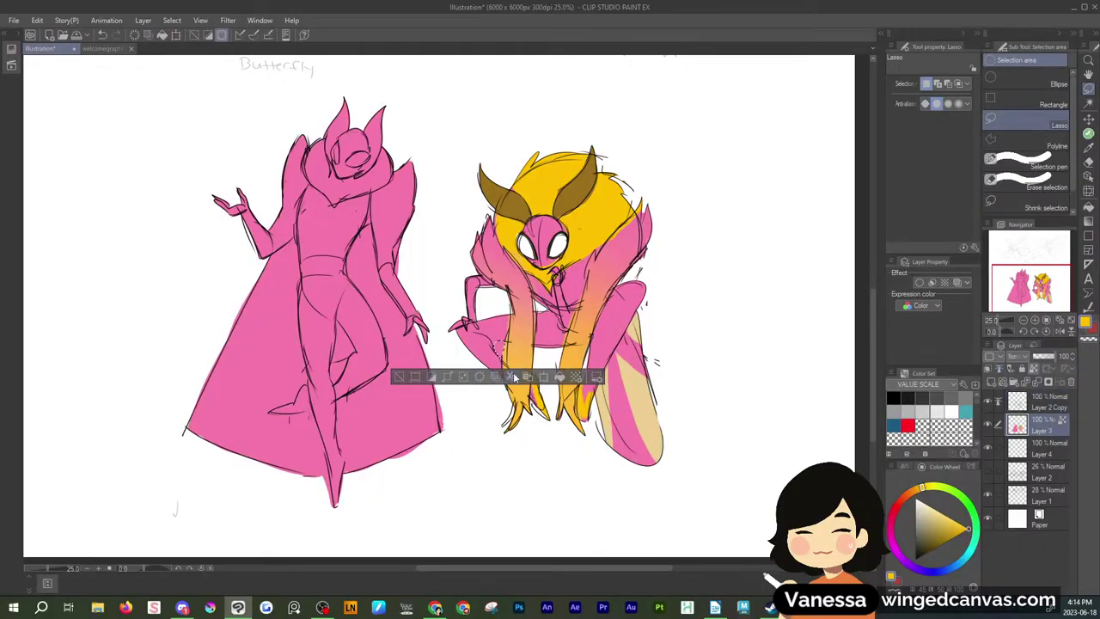
click(817, 202)
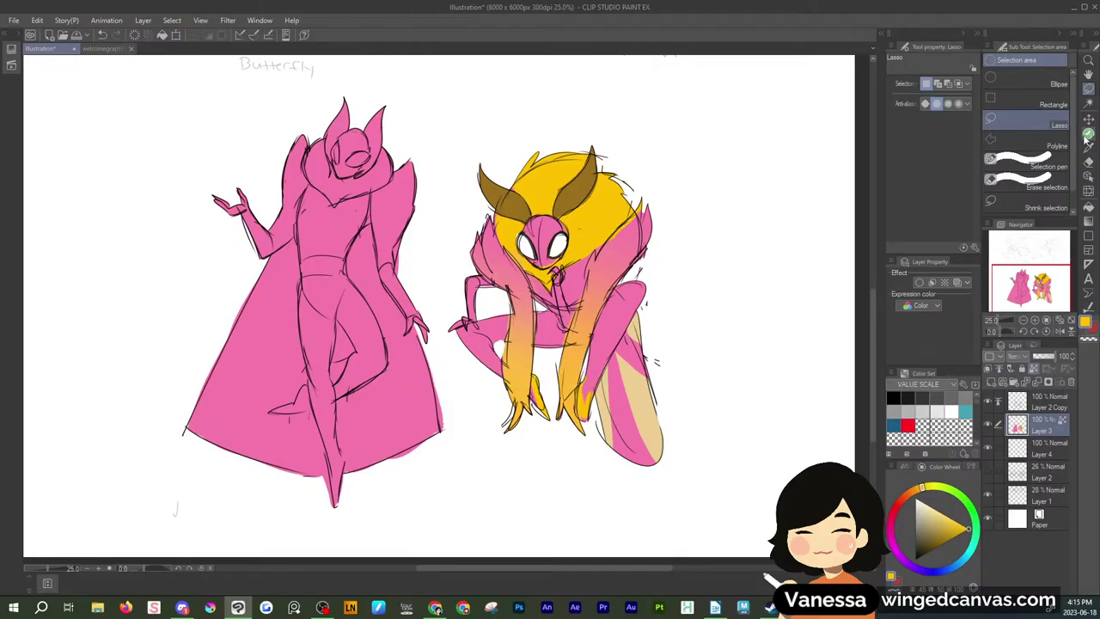
Paint the hunched figure's thin folded arm and its hand bright yellow using the Multi Pen at size 35
click(1087, 134)
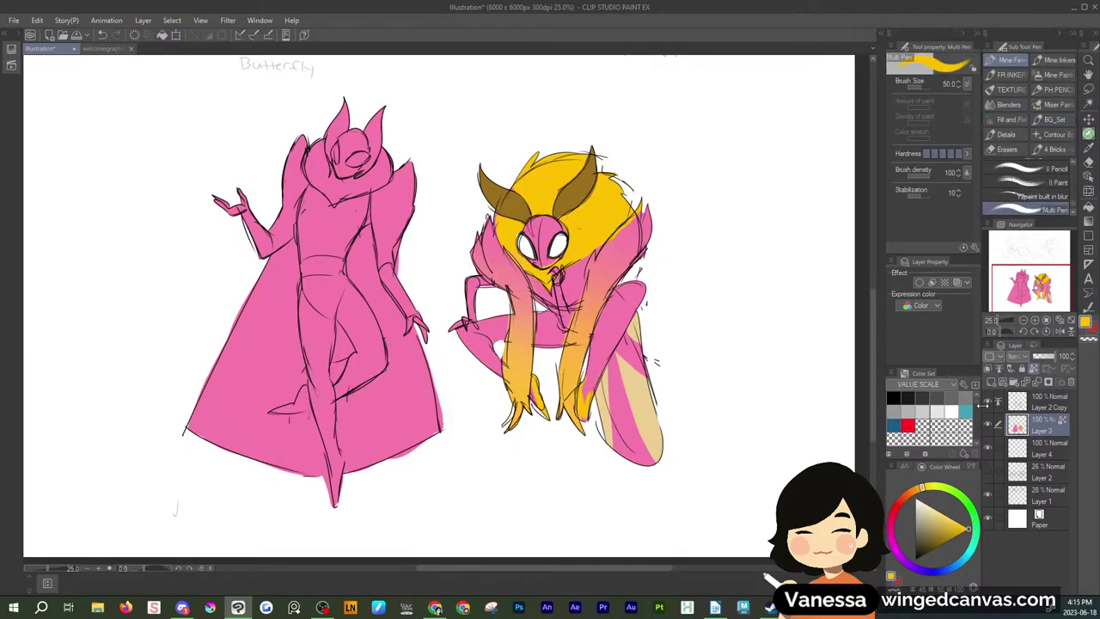
key(bracketleft)
key(bracketleft)
key(bracketleft)
click(435, 608)
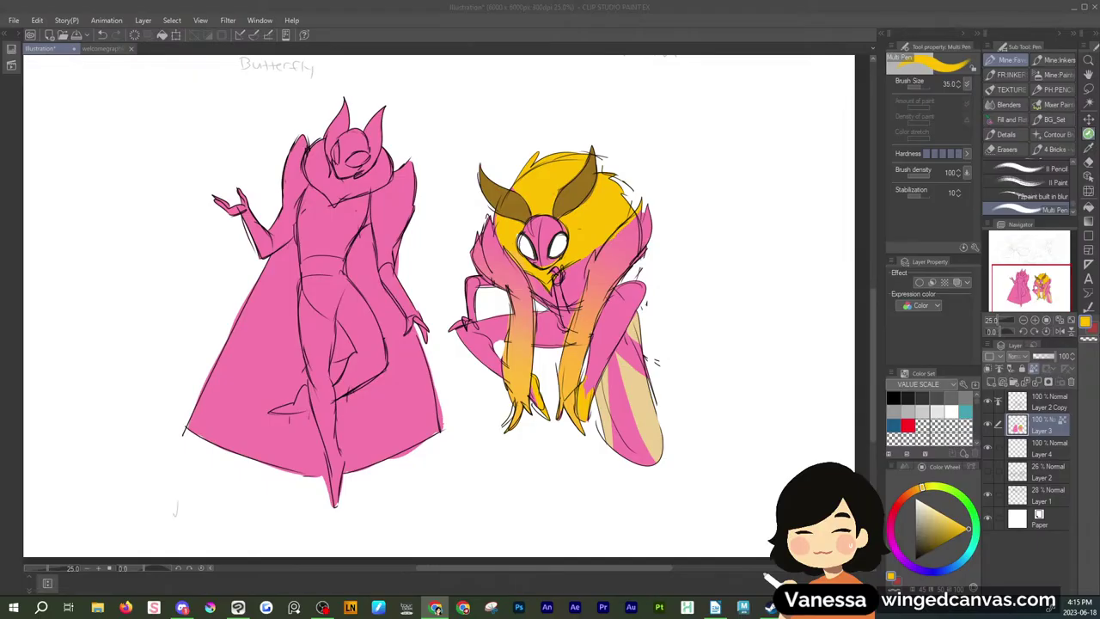
click(797, 228)
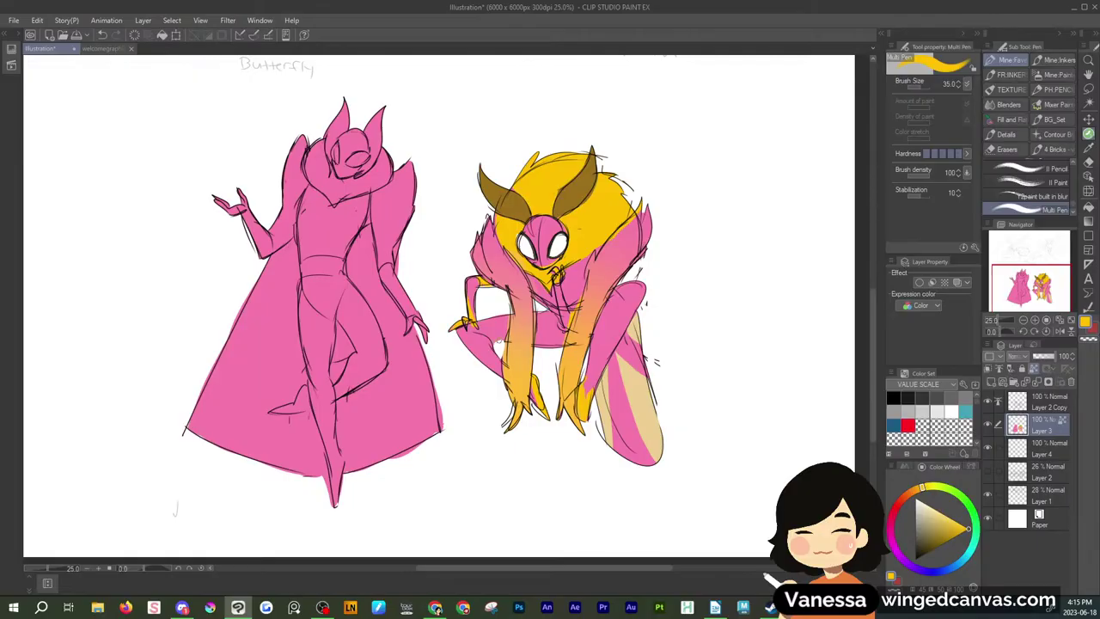
Try bright yellow stripes across the hunched figure's two thighs
drag(490, 327, 511, 313)
drag(601, 353, 611, 304)
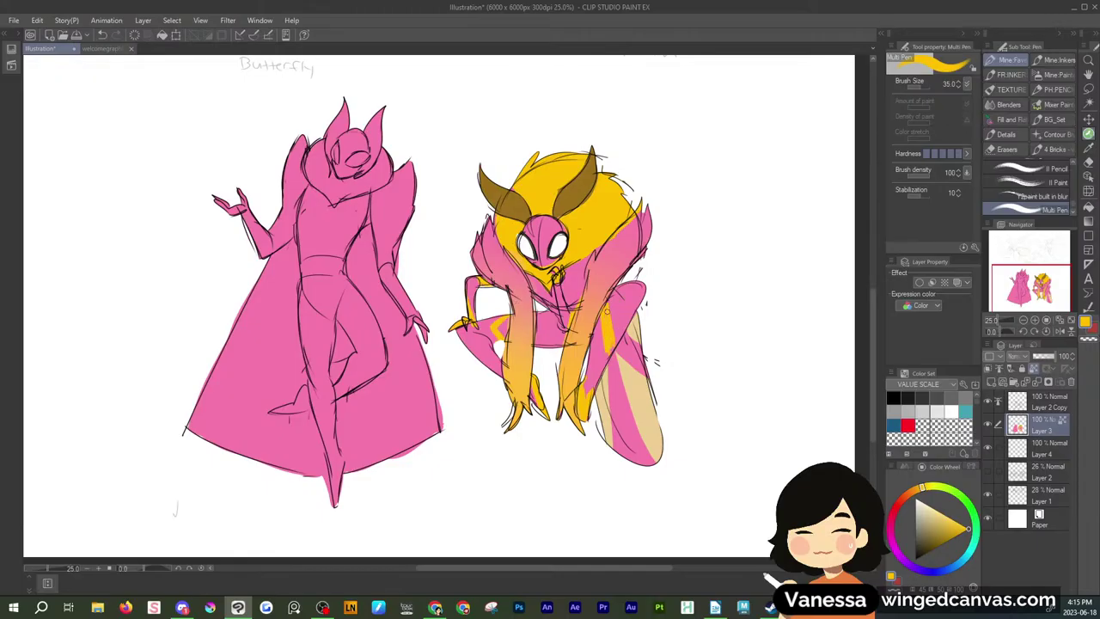
key(ctrl+z)
key(ctrl+z)
key(ctrl+z)
key(ctrl+z)
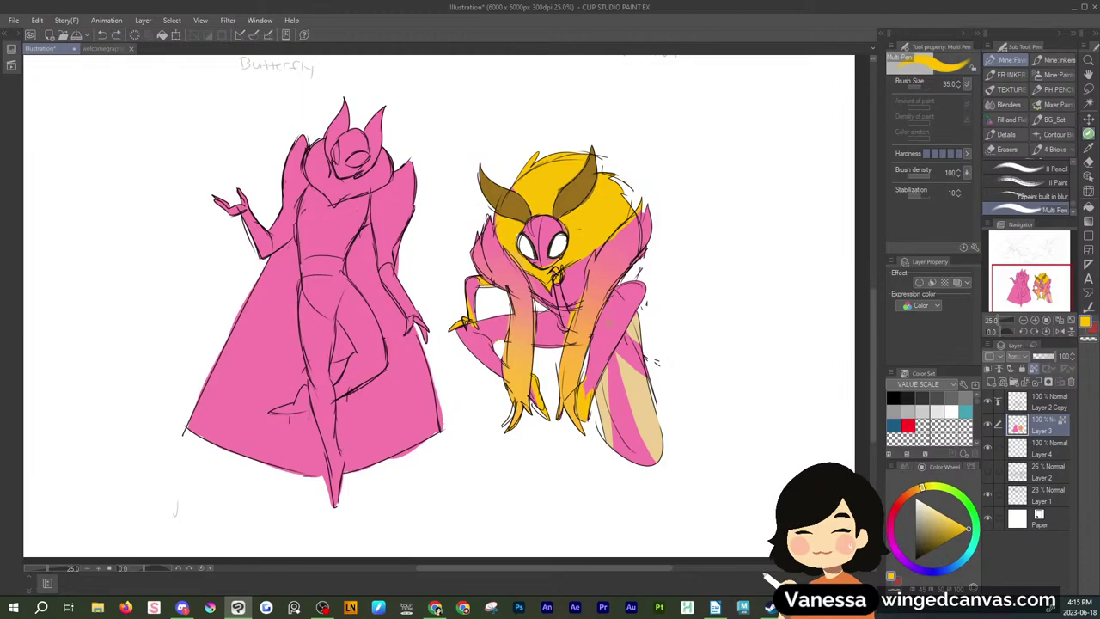
Paint bright yellow patches over the hunched figure's knees and thigh, enlarging the Multi Pen to size 150
mouse_move(622, 314)
mouse_down()
mouse_move(643, 288)
mouse_move(622, 297)
mouse_move(634, 295)
mouse_up()
key(bracketright)
key(bracketright)
key(bracketright)
key(bracketright)
key(bracketright)
key(bracketright)
key(bracketright)
mouse_move(464, 331)
mouse_down()
mouse_move(468, 344)
mouse_move(485, 323)
mouse_move(504, 323)
mouse_move(534, 344)
mouse_up()
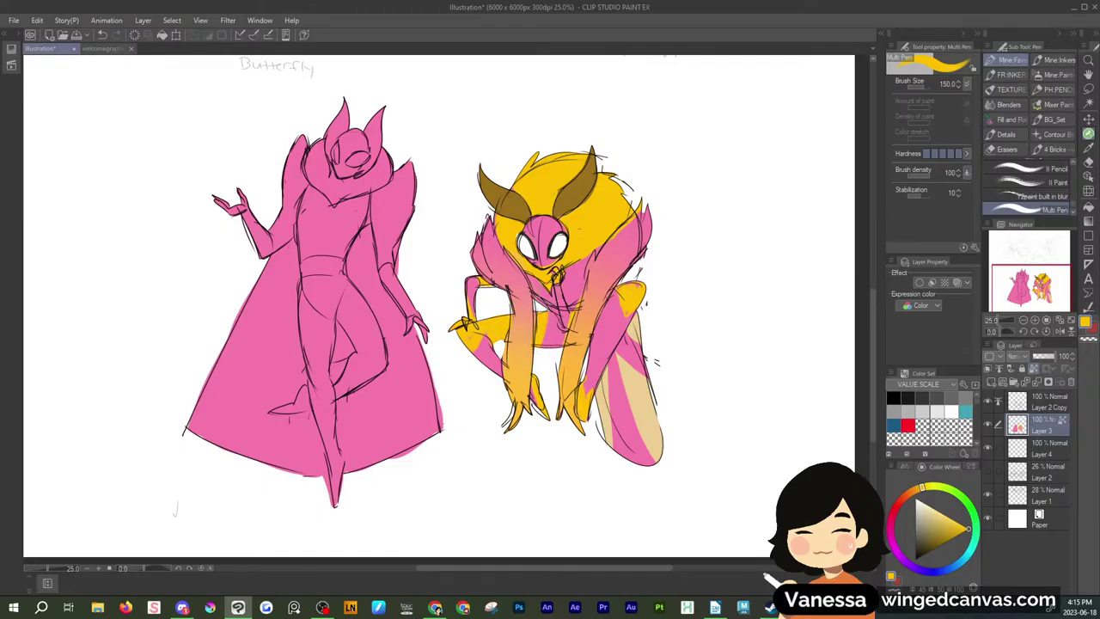
Add yellow markings to the hunched figure's chest and belly at brush size 60, and repaint the inner thigh and belly pink
key(bracketleft)
mouse_move(553, 318)
mouse_down()
mouse_move(560, 336)
mouse_move(558, 325)
mouse_up()
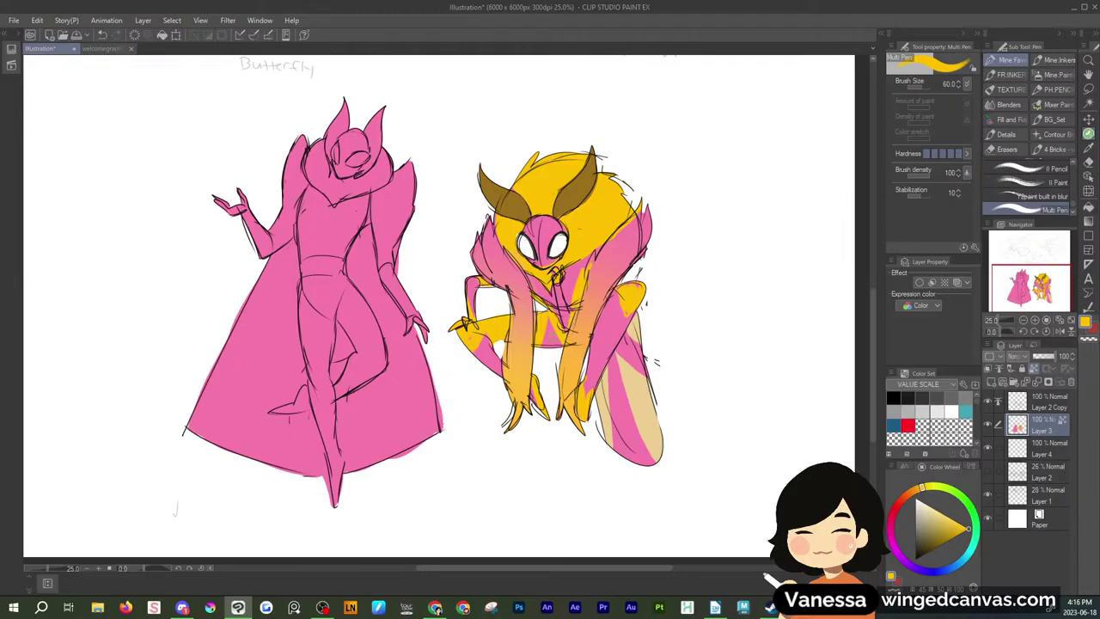
alt+click(502, 340)
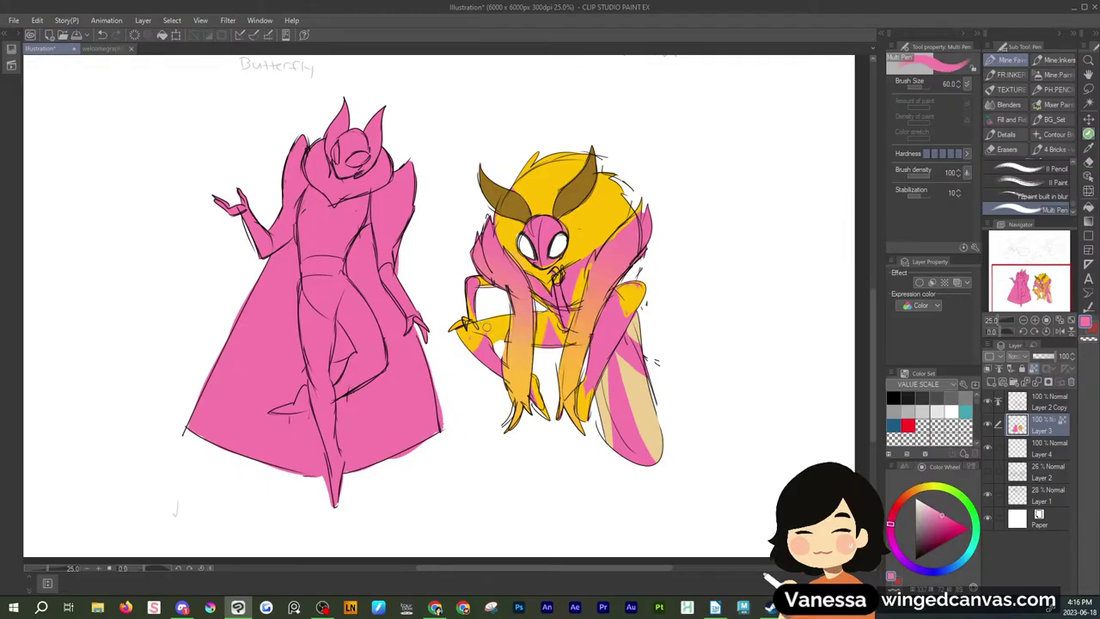
mouse_move(487, 326)
mouse_down()
mouse_move(492, 338)
mouse_move(510, 318)
mouse_move(540, 342)
mouse_move(539, 311)
mouse_move(560, 333)
mouse_up()
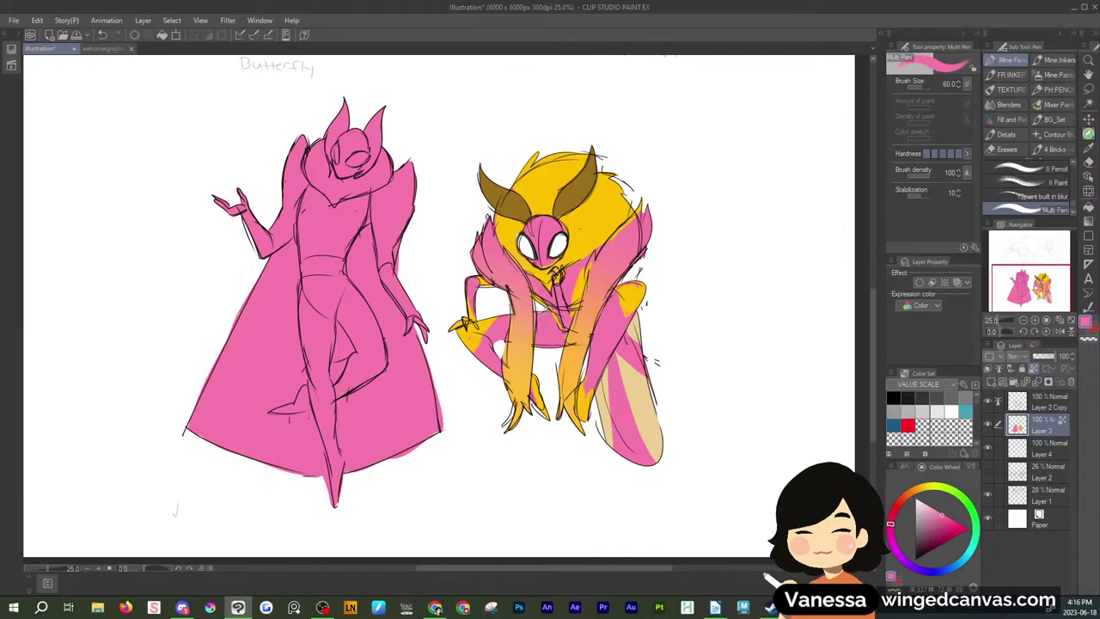
Paint the hunched figure's chest and a stripe on the bent lower leg yellow, sampling the existing yellow and pink
alt+click(591, 251)
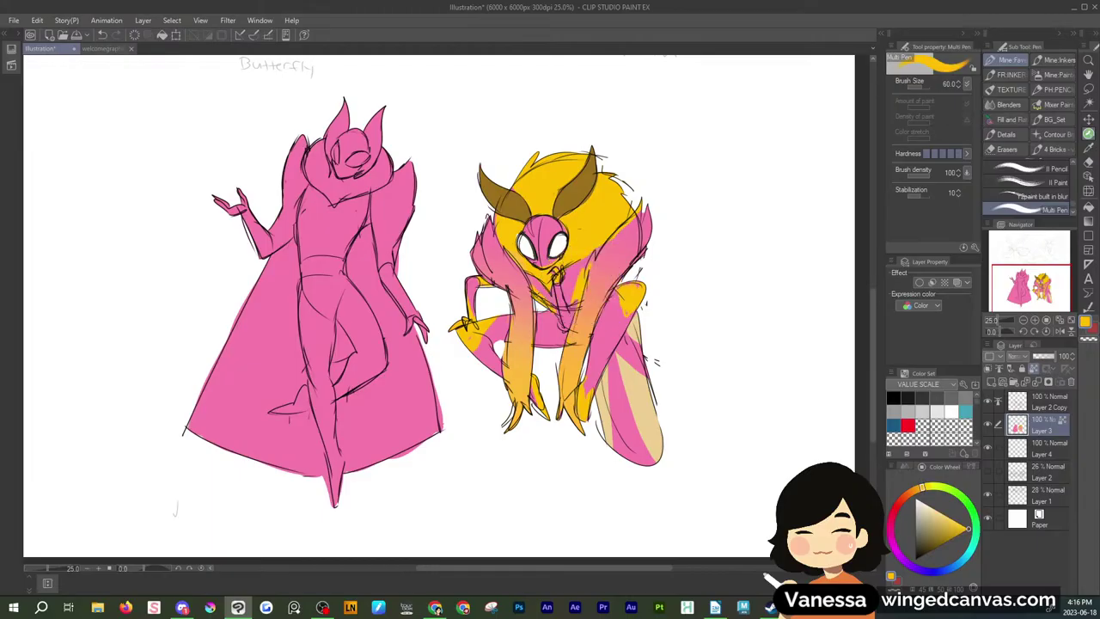
alt+click(569, 318)
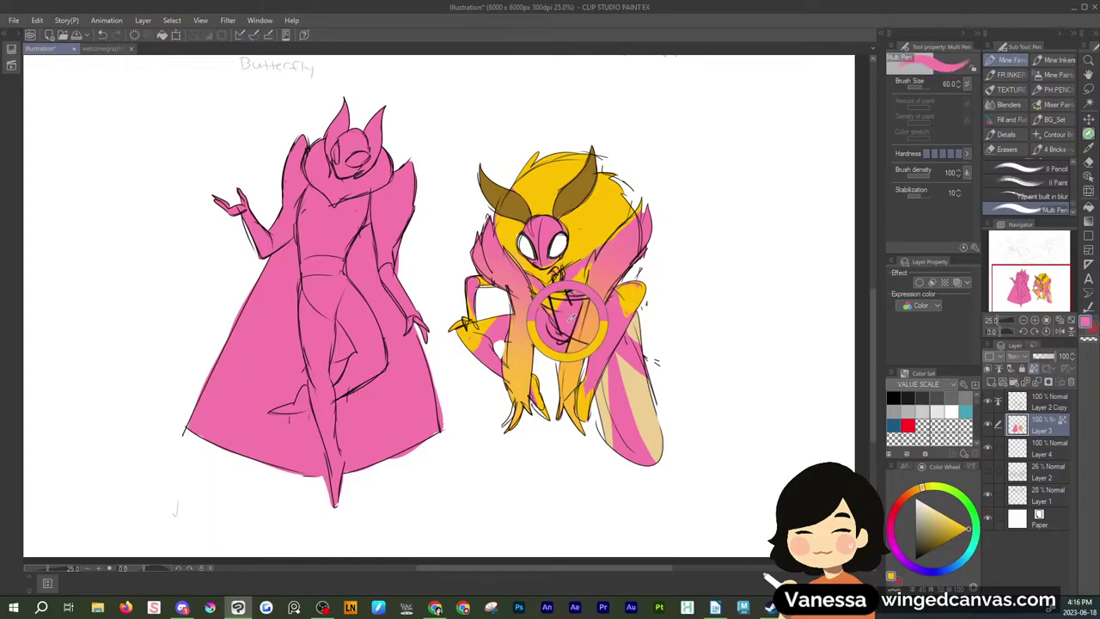
alt+click(634, 301)
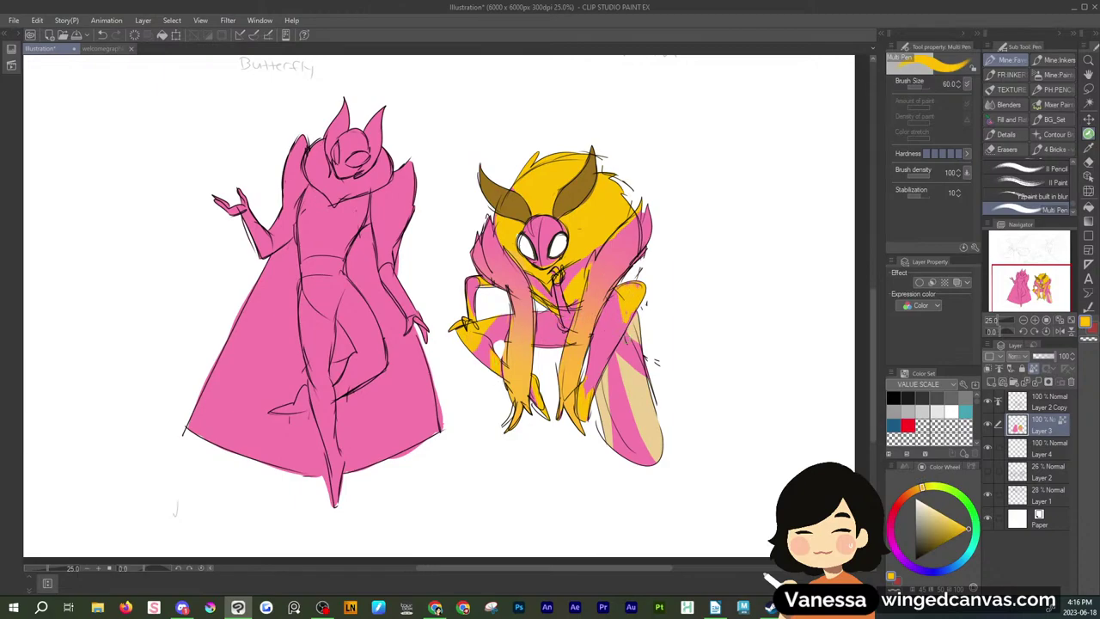
Add a yellow stripe to the hunched figure's bent leg and fill the beige stripes on its trailing abdomen with soft orange-yellow
drag(604, 324, 593, 384)
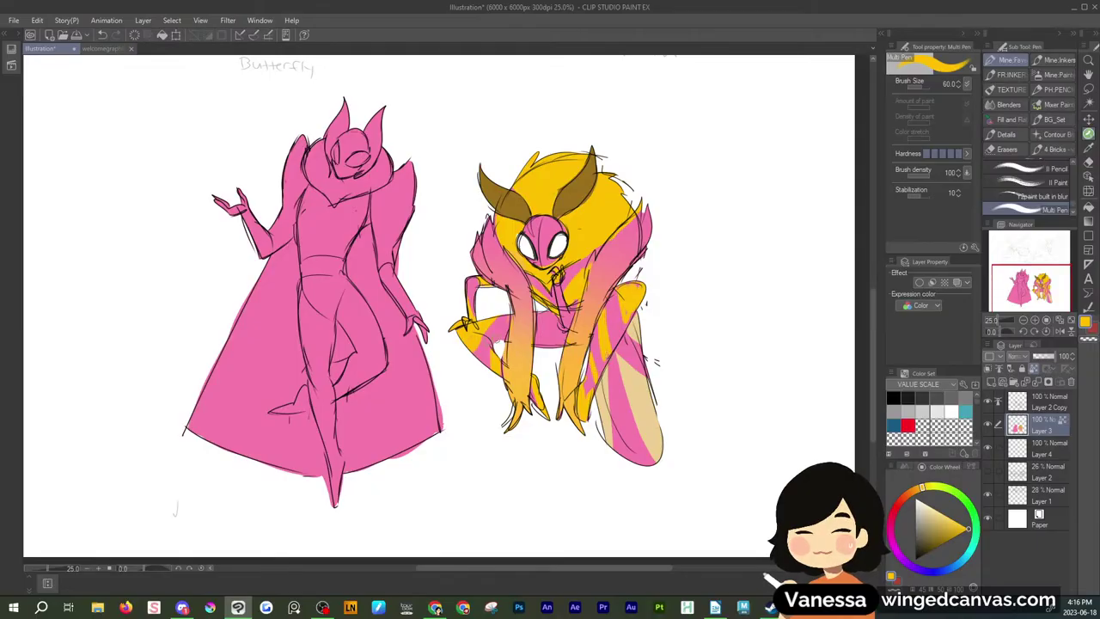
key(bracketleft)
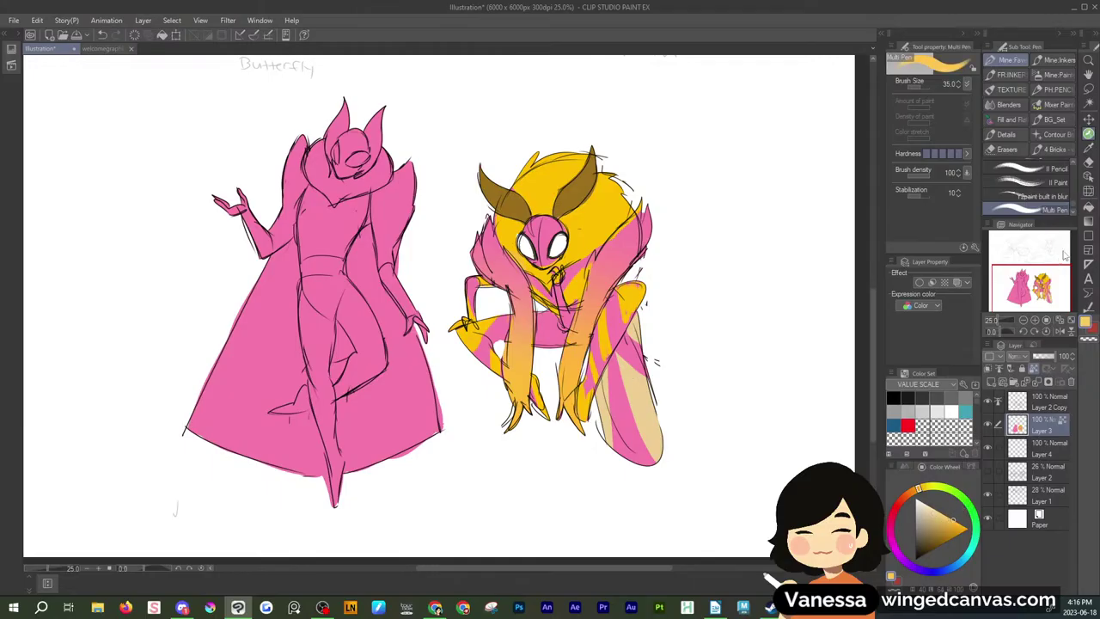
click(1087, 207)
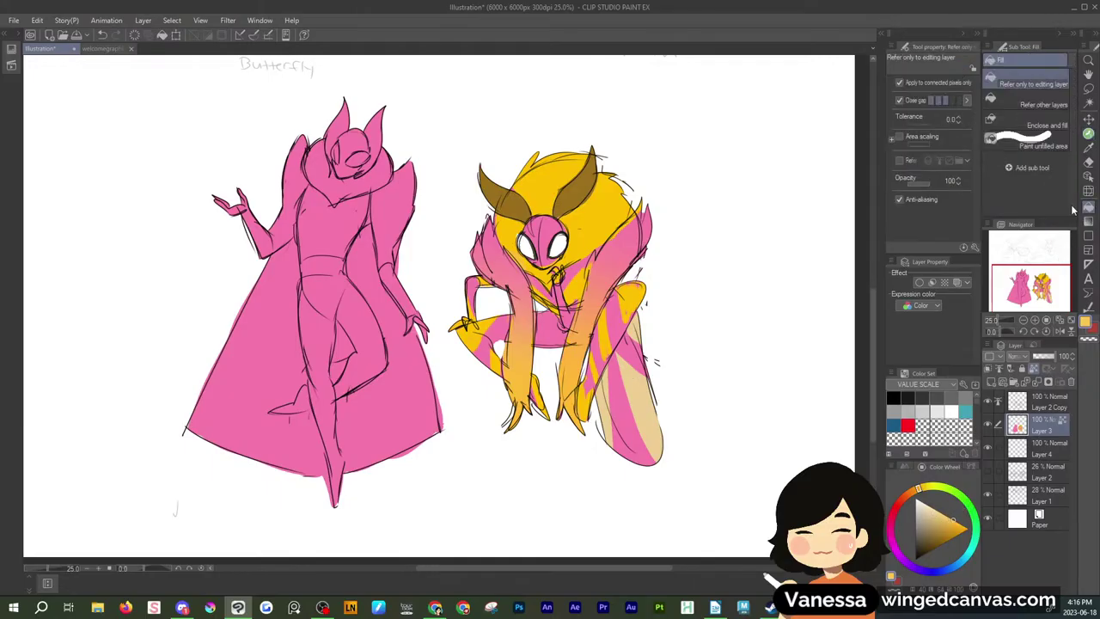
click(636, 390)
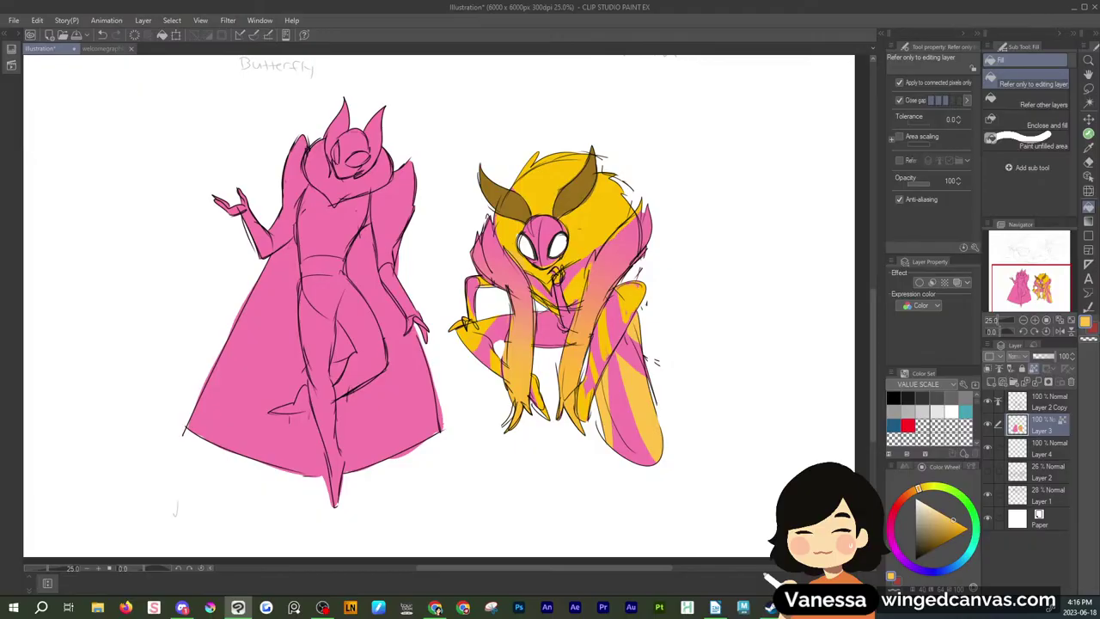
Fill the whole caped figure with a pale beige base color
key(alt+Tab)
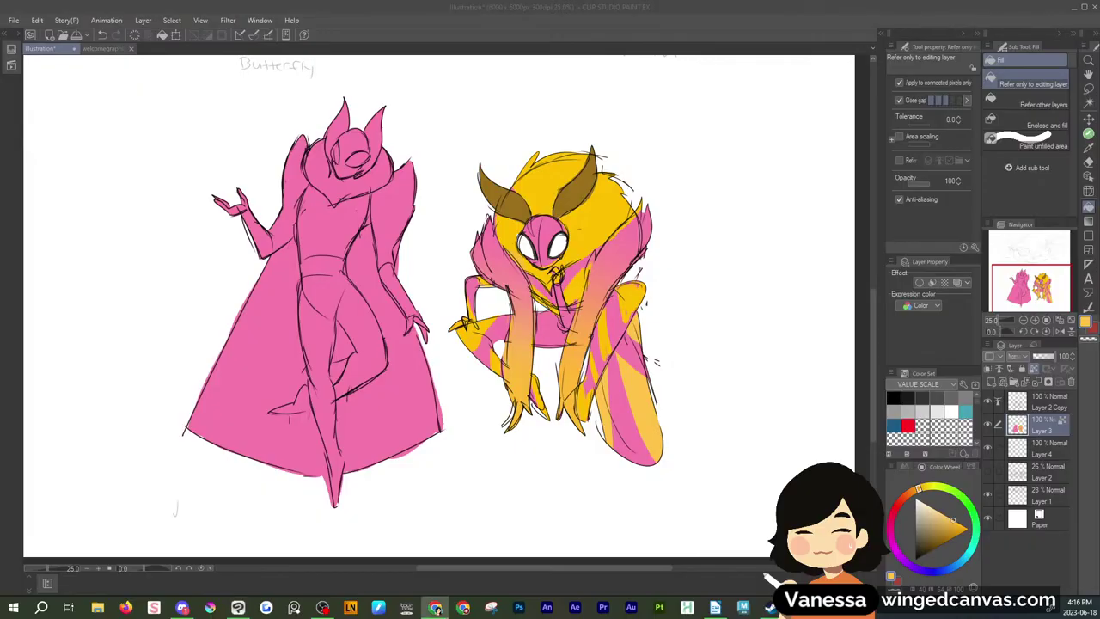
click(928, 505)
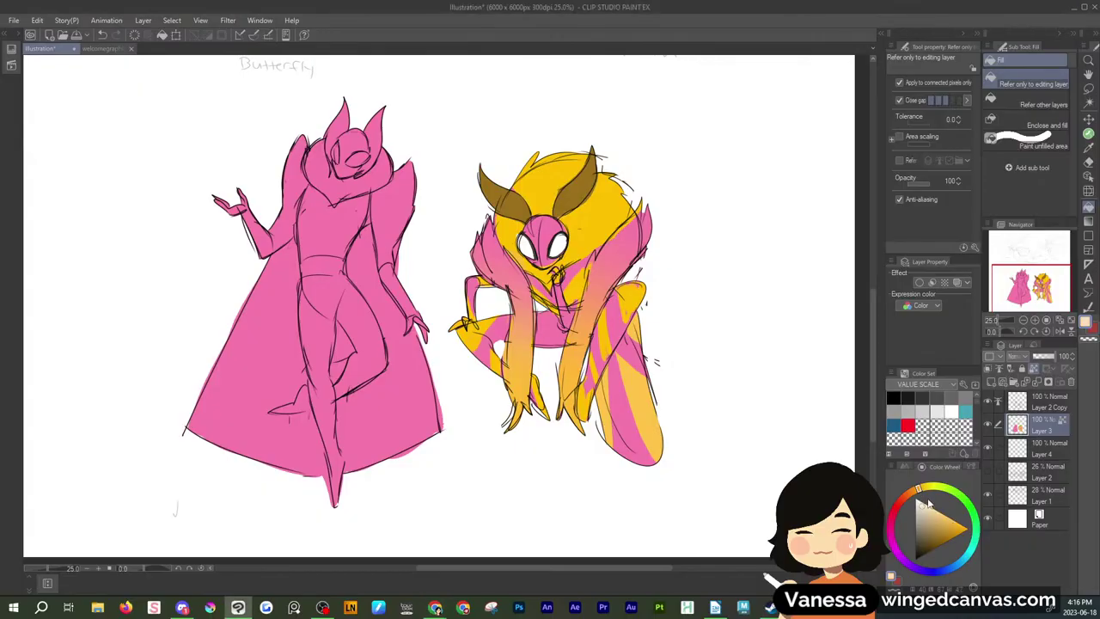
click(381, 297)
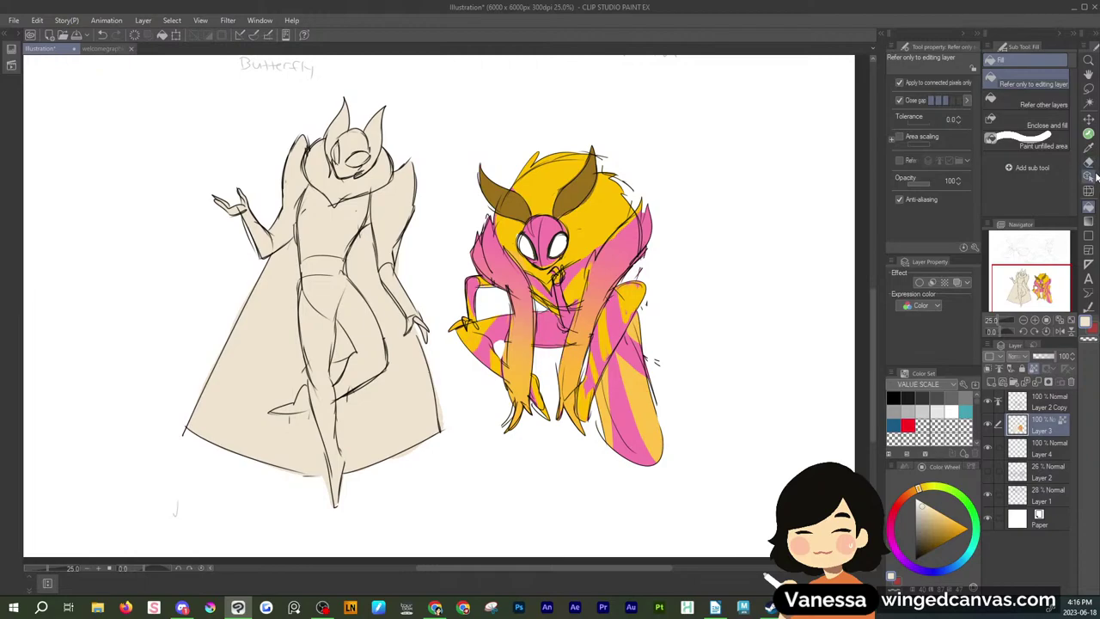
Paint coral stripes down the cape below the raised hand with the Multi Pen, enlarging the brush to 250
click(1087, 134)
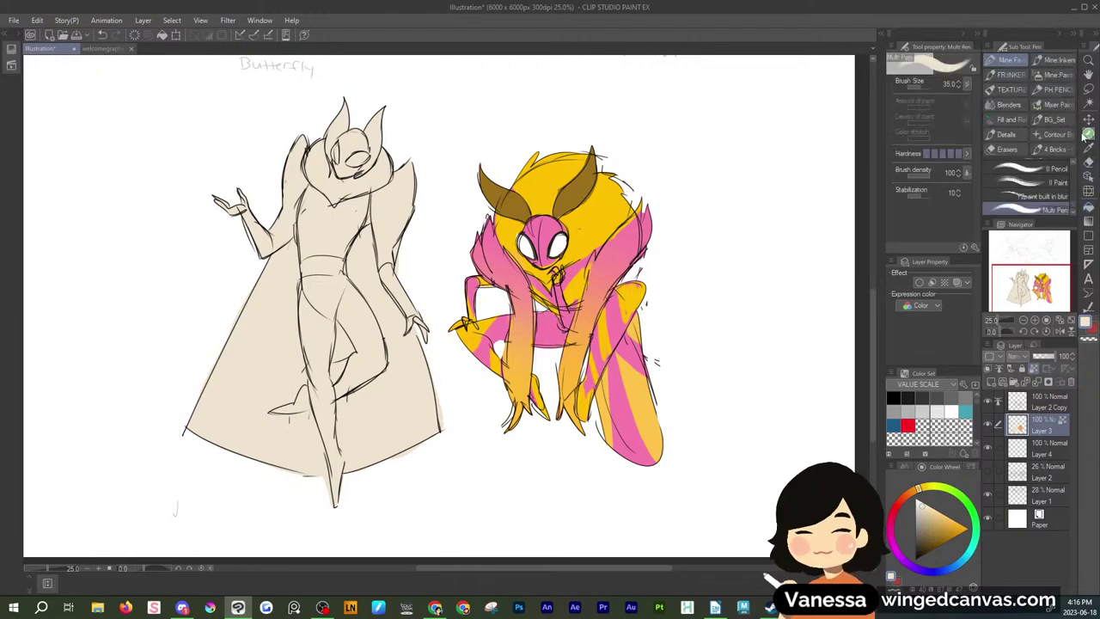
click(902, 498)
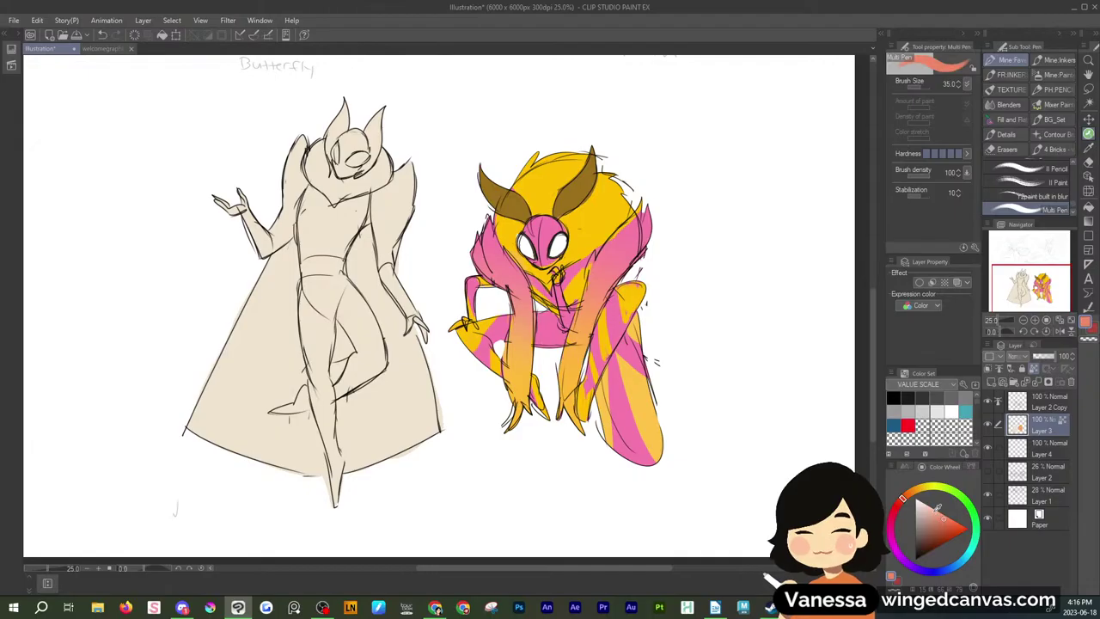
drag(292, 249, 260, 303)
key(])
key(])
key(])
key(])
key(])
key(])
mouse_move(290, 259)
mouse_down()
mouse_move(261, 324)
mouse_move(261, 300)
mouse_move(291, 257)
mouse_move(261, 331)
mouse_move(279, 270)
mouse_move(282, 293)
mouse_move(260, 335)
mouse_move(264, 388)
mouse_up()
key(])
key(])
key(])
key(])
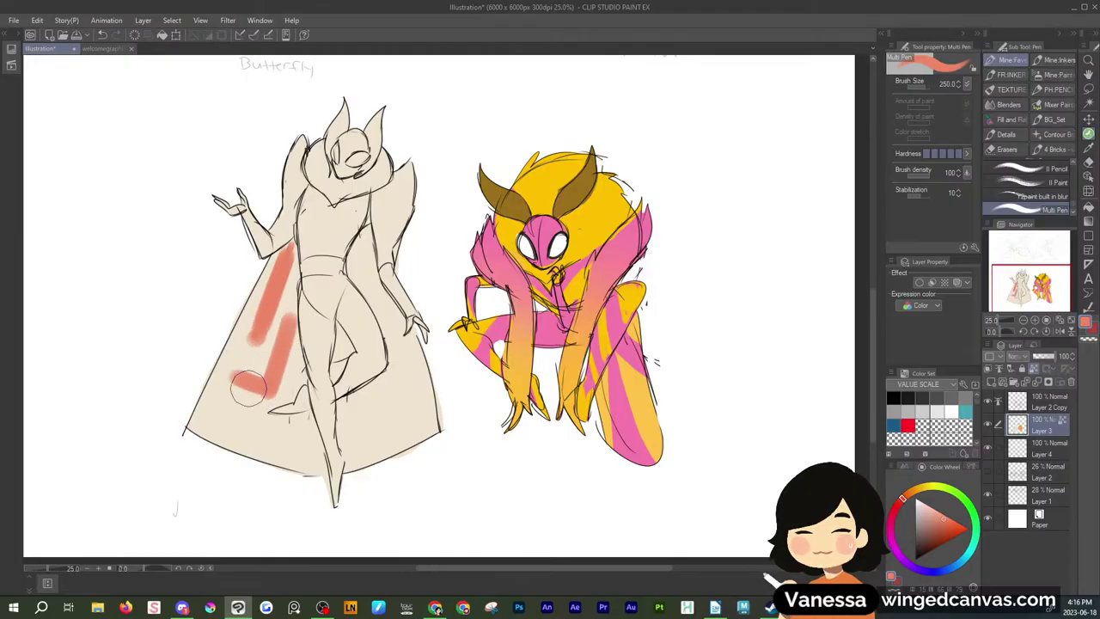
mouse_move(294, 333)
mouse_down()
mouse_move(233, 372)
mouse_move(216, 441)
mouse_move(244, 361)
mouse_move(295, 288)
mouse_move(288, 332)
mouse_up()
Paint matching coral stripes down the cape below the lowered hand, using brush sizes 90 and 175
key(bracketleft)
key(bracketleft)
key(bracketleft)
key(bracketleft)
key(bracketleft)
key(bracketleft)
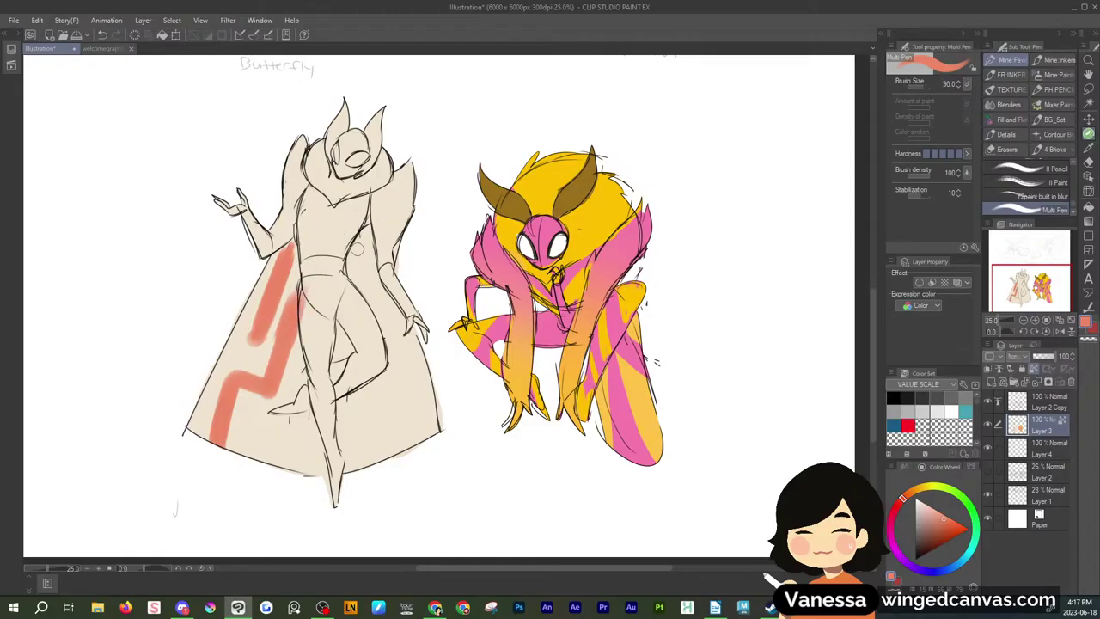
drag(357, 247, 384, 318)
key(bracketright)
key(bracketright)
key(bracketright)
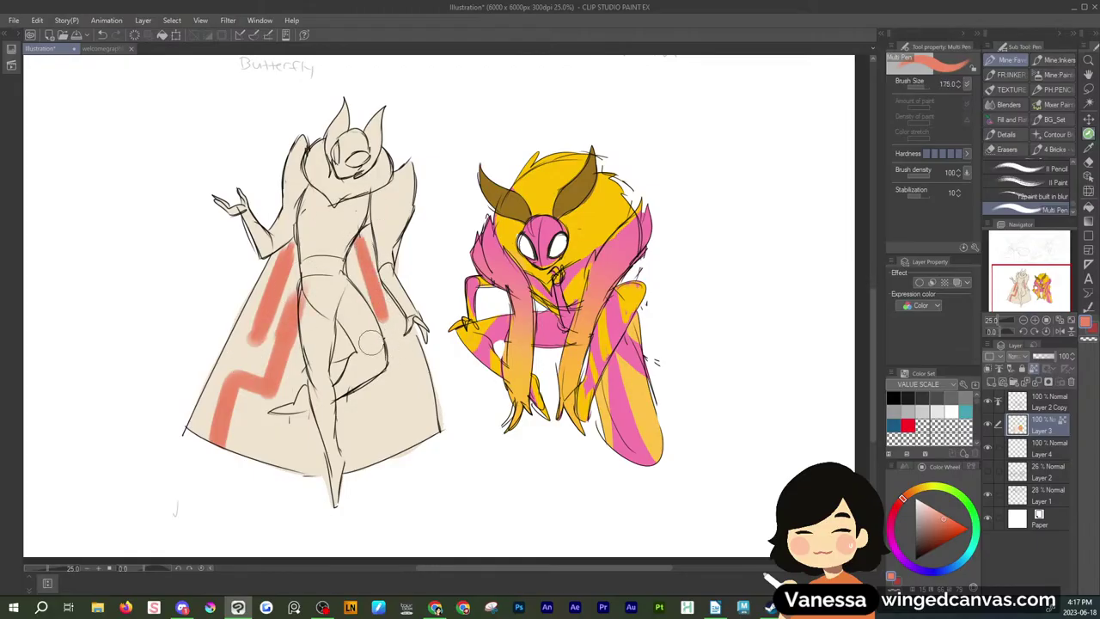
mouse_move(383, 368)
mouse_down()
mouse_move(386, 391)
mouse_move(402, 371)
mouse_move(431, 436)
mouse_up()
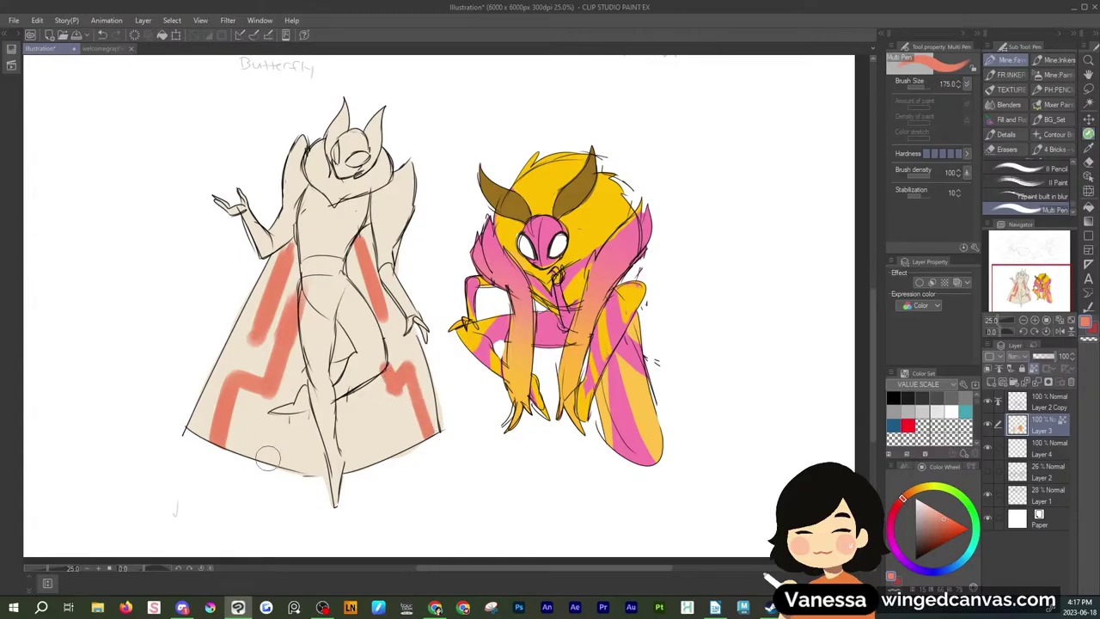
Paint coral zigzag stripes on the lower cape on both sides of the legs, reducing the brush to 125
mouse_move(267, 458)
mouse_down()
mouse_move(287, 401)
mouse_move(271, 425)
mouse_move(292, 421)
mouse_move(306, 397)
mouse_move(323, 332)
mouse_move(353, 359)
mouse_move(334, 340)
mouse_move(363, 410)
mouse_move(399, 449)
mouse_up()
key(bracketleft)
key(bracketleft)
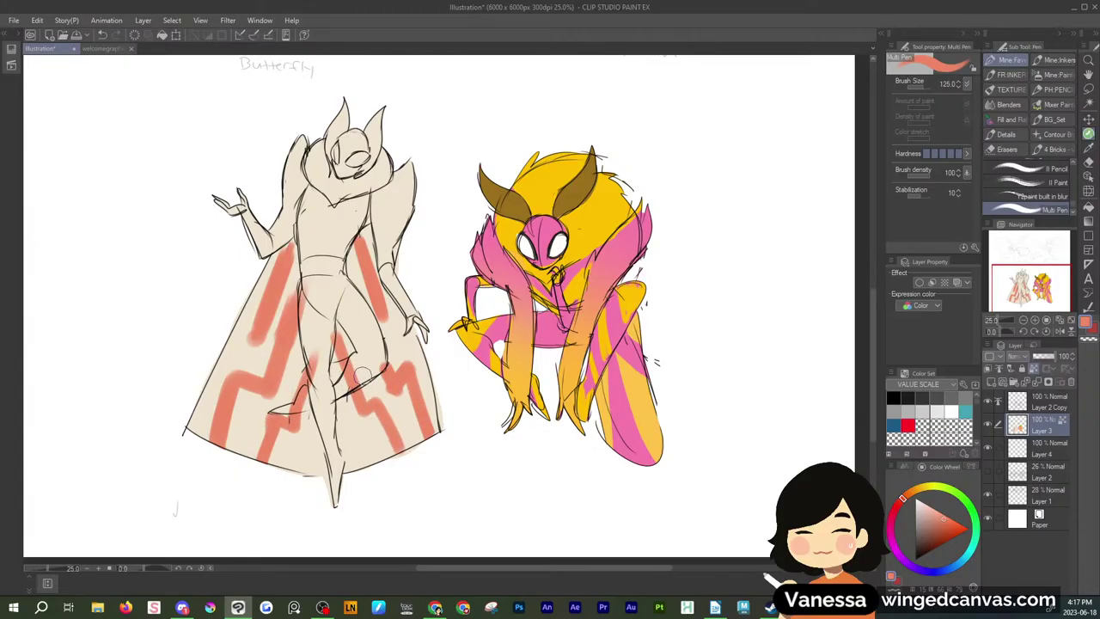
Paint a coral heart-shaped marking with branching lines on the caped figure's chest, using brush size 50 or slightly smaller
key(bracketleft)
key(bracketleft)
mouse_move(323, 199)
mouse_down()
mouse_move(326, 229)
mouse_move(342, 206)
mouse_move(325, 199)
mouse_move(301, 220)
mouse_move(306, 205)
mouse_up()
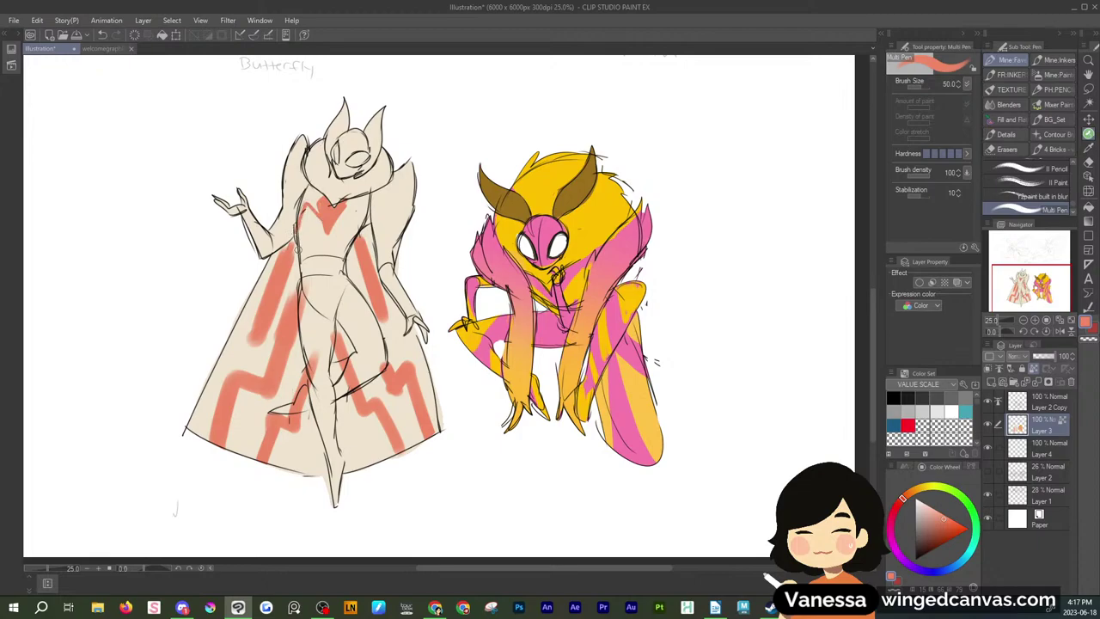
mouse_move(299, 249)
mouse_down()
mouse_move(323, 220)
mouse_move(360, 213)
mouse_move(348, 237)
mouse_move(345, 224)
mouse_up()
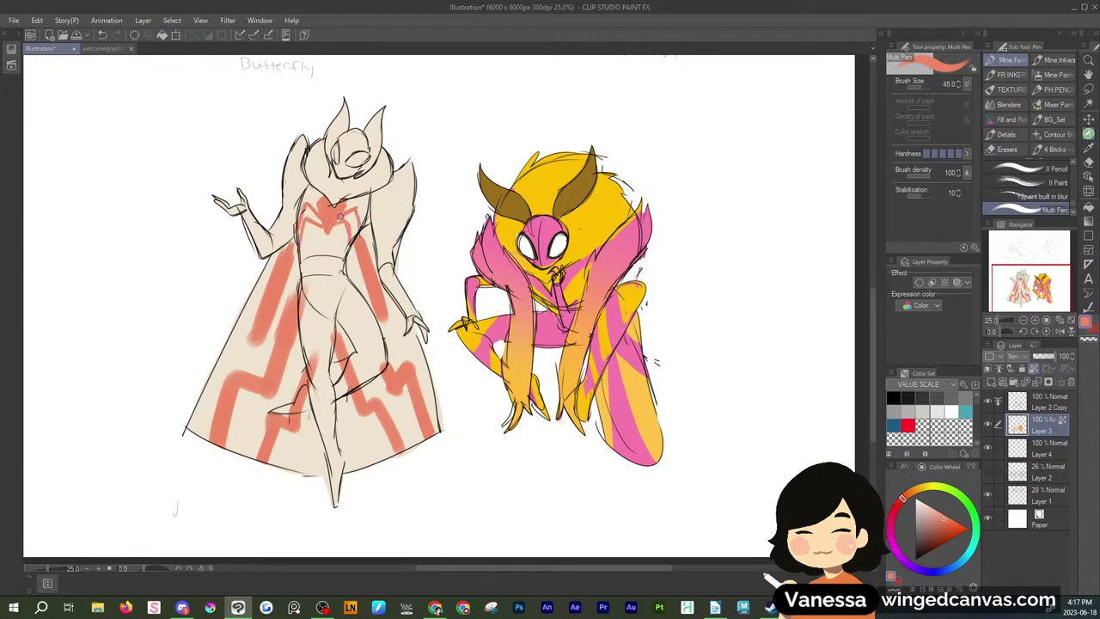
Fill the caped figure's eyes and the raised hand's fingers dark grey with Pharan Lasso Sketch Shade
alt+click(346, 299)
key(m)
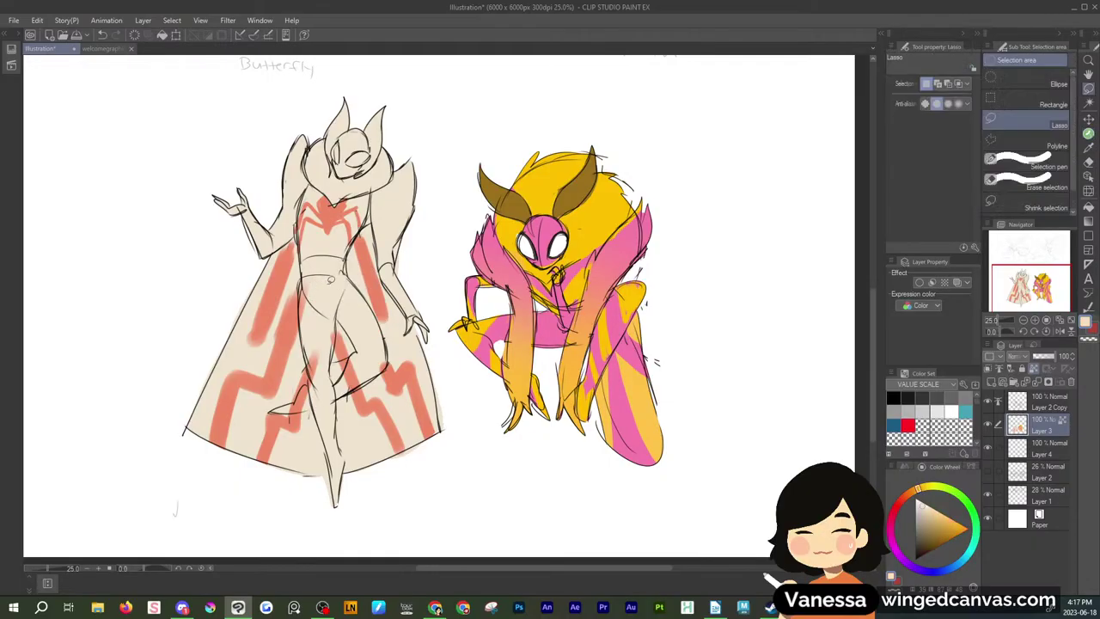
drag(924, 538, 915, 537)
click(1088, 134)
click(1011, 120)
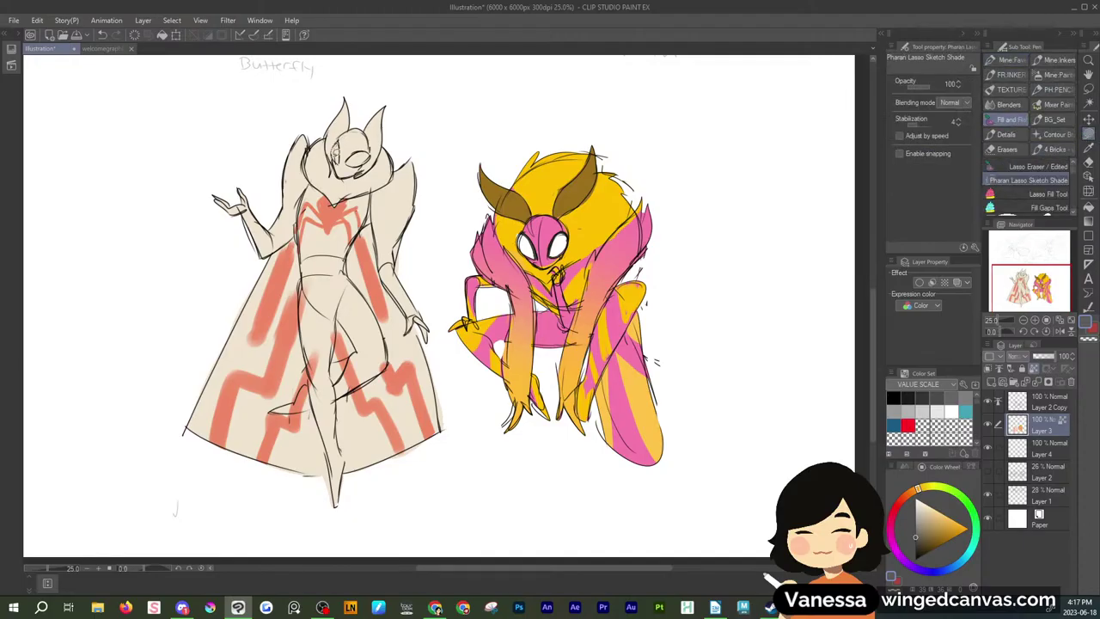
mouse_move(335, 151)
mouse_down()
mouse_move(368, 148)
mouse_move(352, 164)
mouse_move(337, 156)
mouse_up()
mouse_move(231, 195)
mouse_down()
mouse_move(217, 184)
mouse_move(238, 164)
mouse_up()
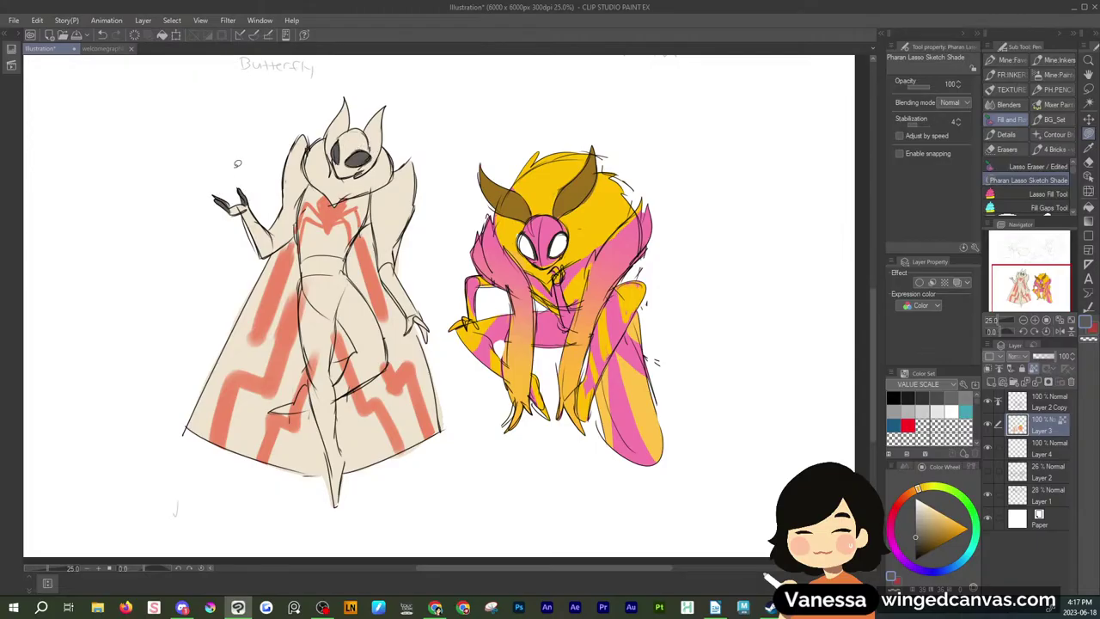
Fill dark grey accents on the caped figure's lowered fingers, both elbows, the chest below the collar and the hips
mouse_move(409, 334)
mouse_down()
mouse_move(416, 319)
mouse_move(437, 321)
mouse_move(429, 341)
mouse_move(419, 321)
mouse_up()
mouse_move(259, 246)
mouse_down()
mouse_move(269, 249)
mouse_move(257, 254)
mouse_up()
mouse_move(383, 275)
mouse_down()
mouse_move(395, 265)
mouse_move(386, 265)
mouse_up()
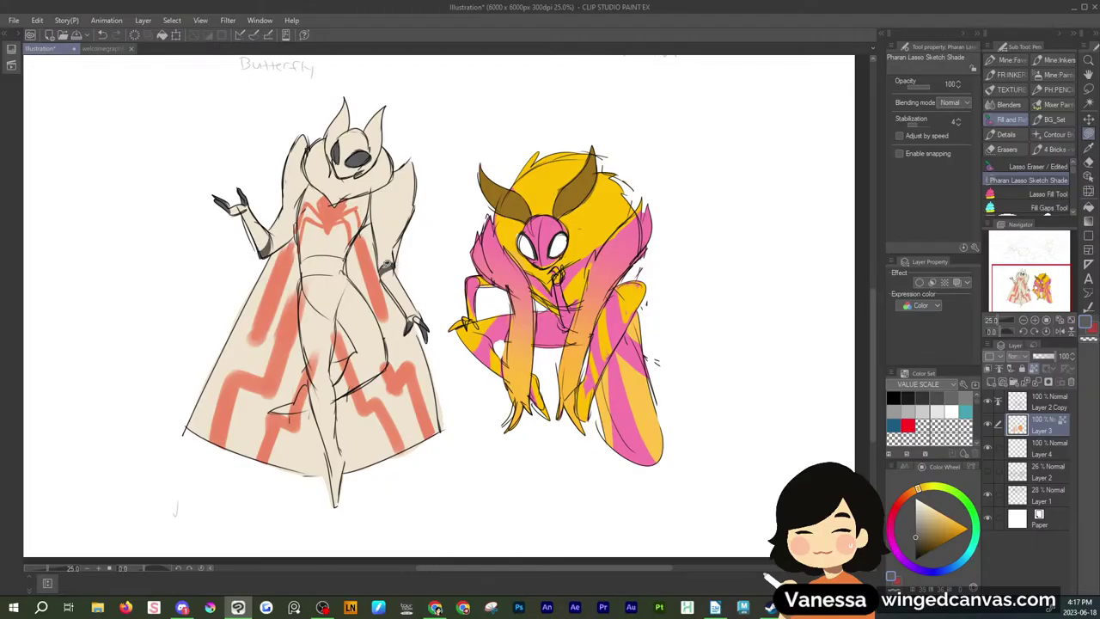
mouse_move(330, 192)
mouse_down()
mouse_move(344, 211)
mouse_move(327, 186)
mouse_up()
mouse_move(299, 254)
mouse_down()
mouse_move(330, 301)
mouse_move(343, 251)
mouse_move(300, 251)
mouse_move(330, 288)
mouse_move(346, 252)
mouse_up()
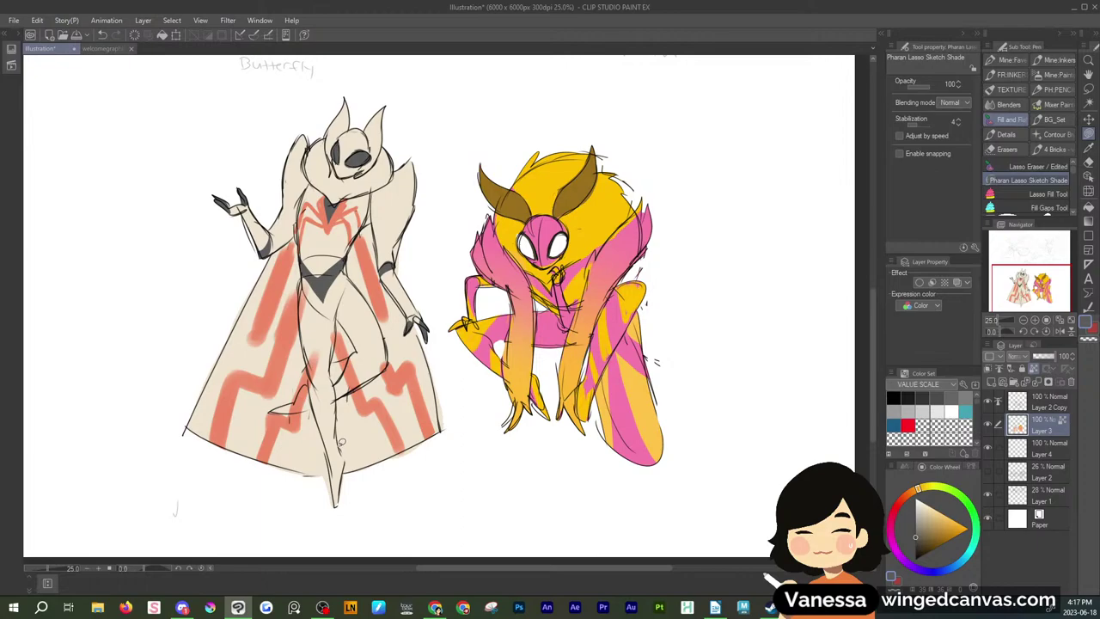
Fill dark grey patches on the caped figure's standing shin and bent knee, cleaning up the legs with the sampled beige
mouse_move(311, 379)
mouse_down()
mouse_move(322, 433)
mouse_move(334, 392)
mouse_move(311, 388)
mouse_up()
key(ctrl+z)
mouse_move(357, 361)
mouse_down()
mouse_move(339, 383)
mouse_move(358, 387)
mouse_move(358, 342)
mouse_up()
alt+click(373, 364)
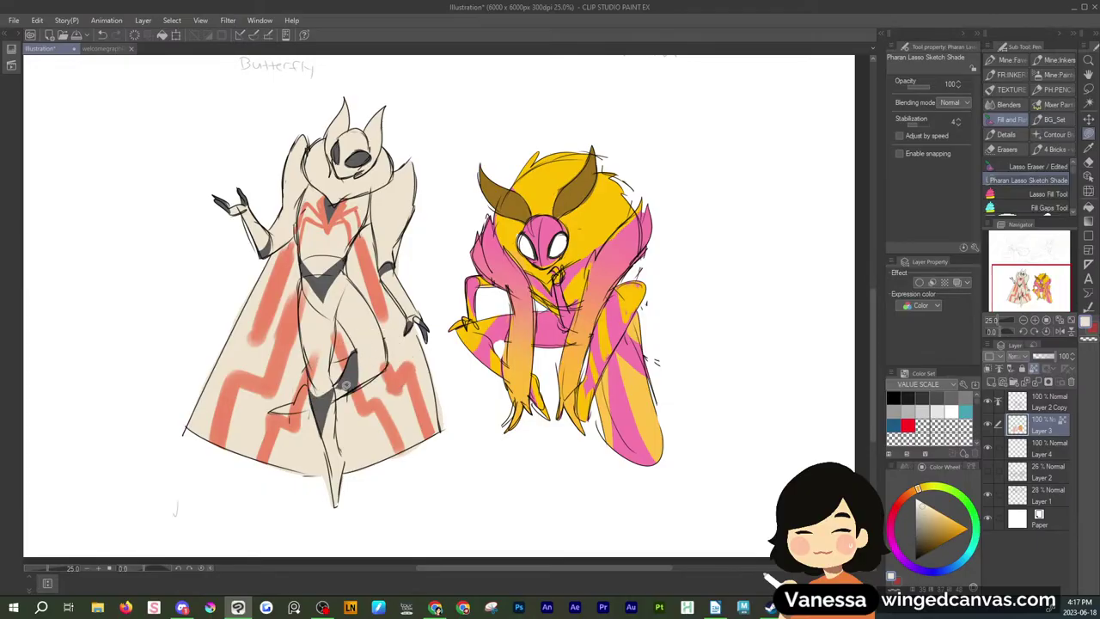
drag(345, 385, 340, 384)
alt+click(353, 374)
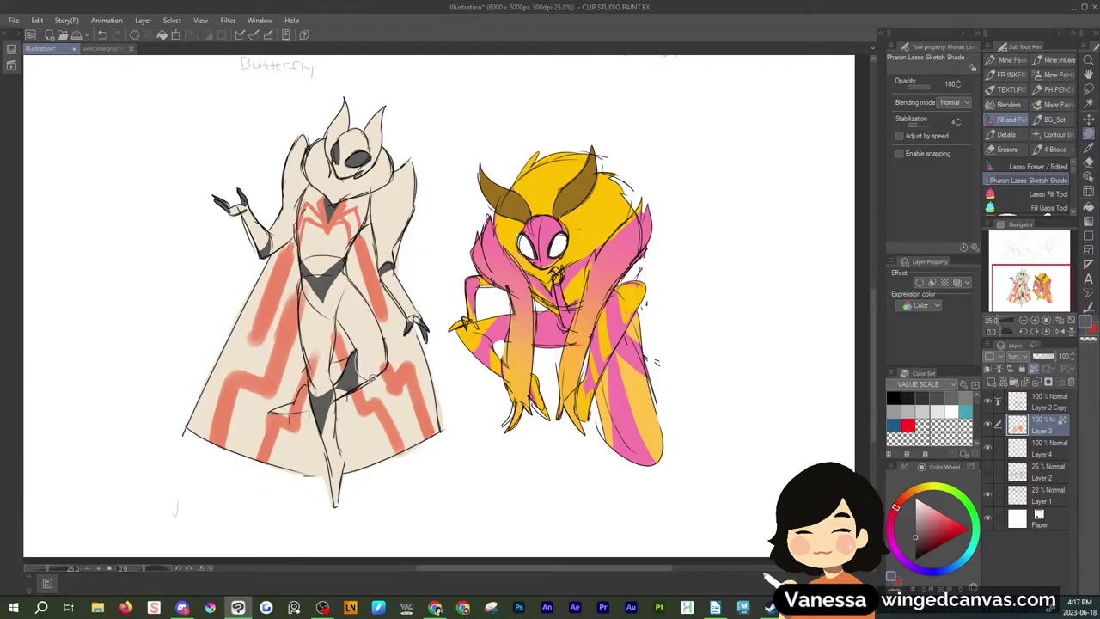
alt+click(359, 364)
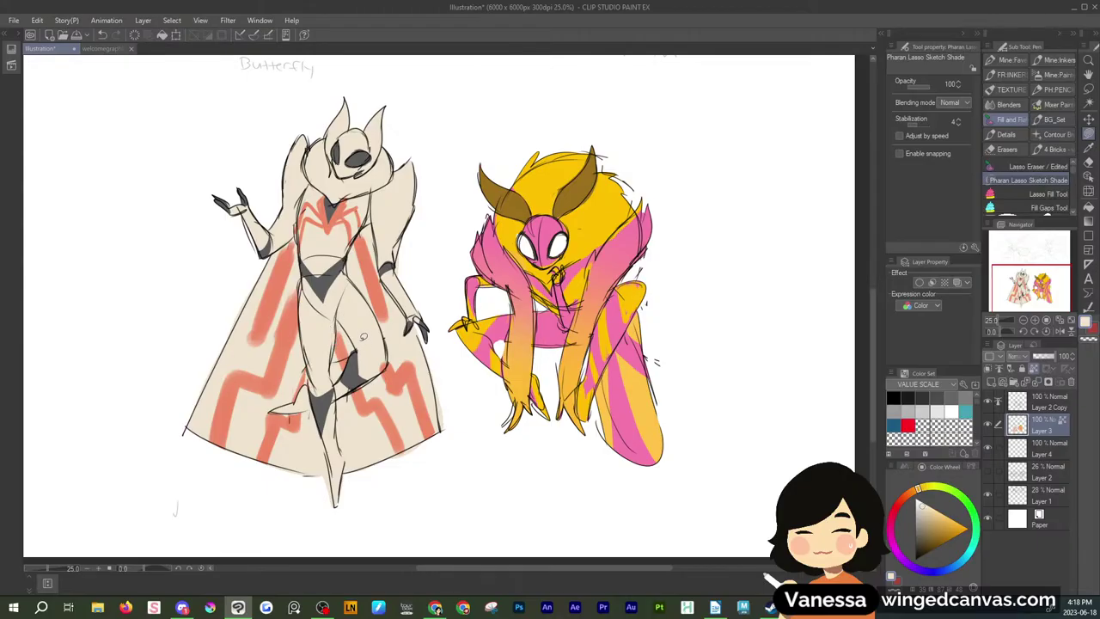
Extend the upper cape stripes outward with angular coral shapes and add coral bands along both outer edges of the cape
alt+click(380, 292)
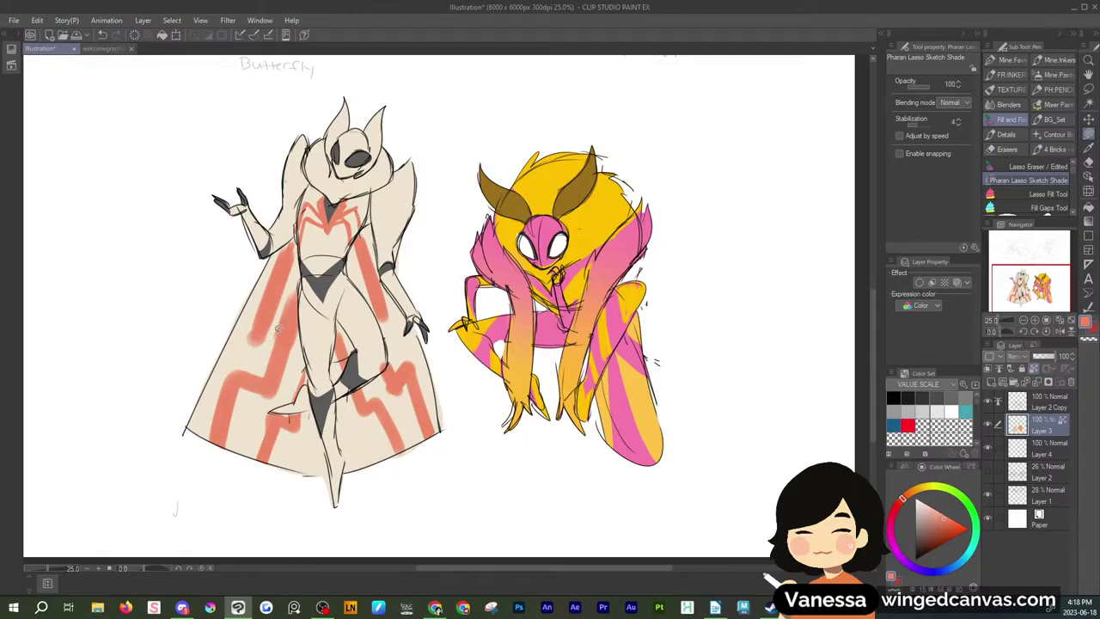
mouse_move(252, 334)
mouse_down()
mouse_move(230, 345)
mouse_move(267, 313)
mouse_up()
mouse_move(378, 316)
mouse_down()
mouse_move(406, 316)
mouse_move(385, 310)
mouse_up()
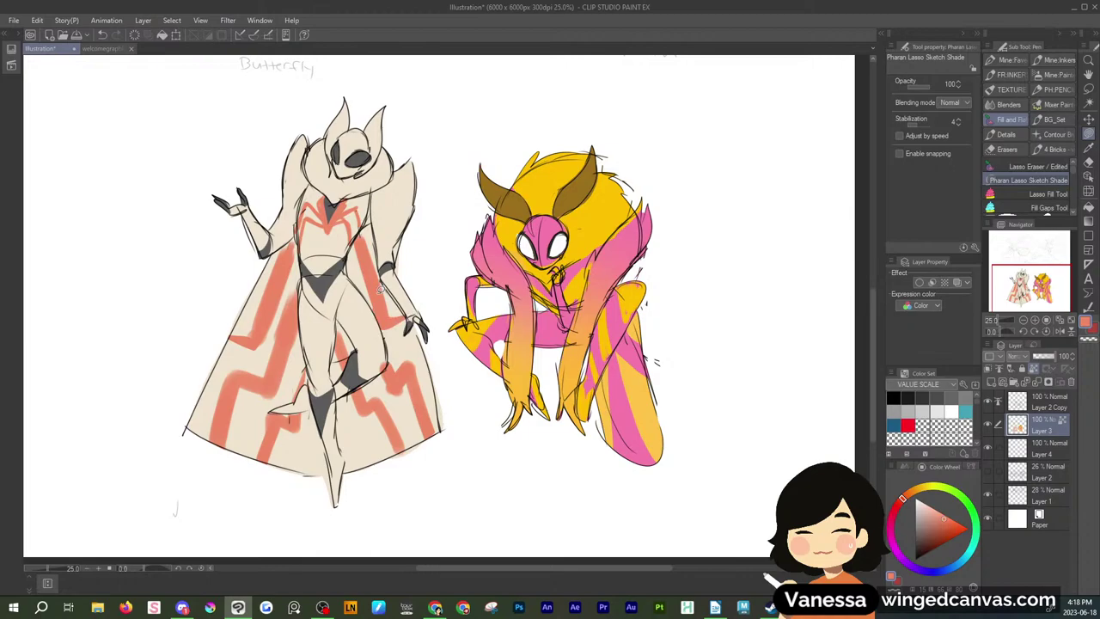
drag(192, 428, 229, 334)
drag(210, 385, 219, 368)
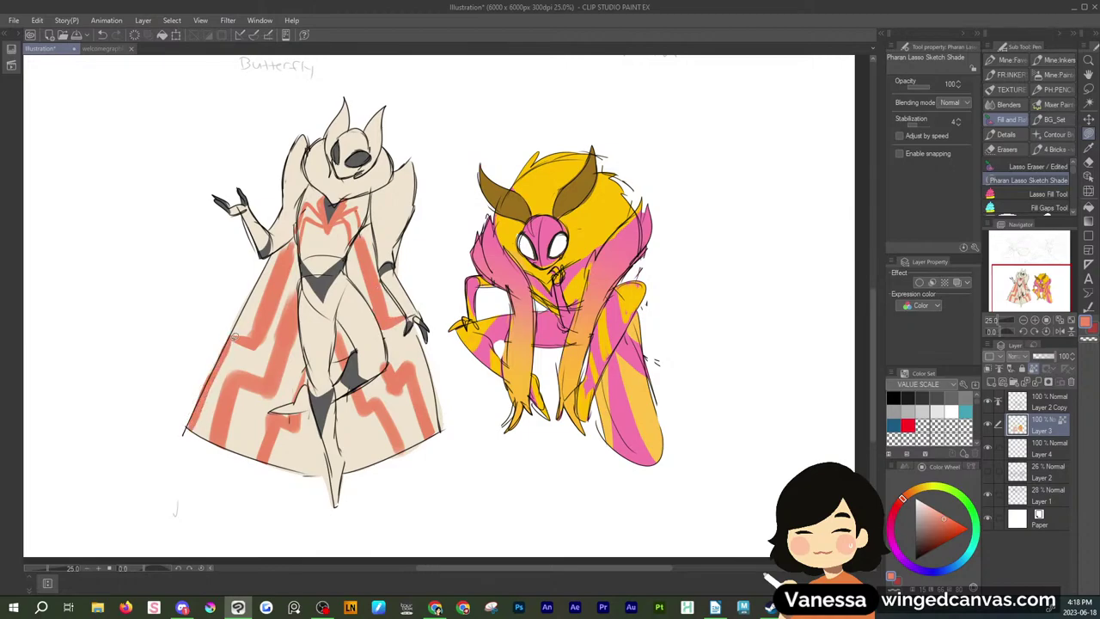
mouse_move(417, 333)
mouse_down()
mouse_move(447, 428)
mouse_move(431, 359)
mouse_up()
Trim the lower cape stripes into tapered, sharper shapes using the sampled beige
alt+click(409, 411)
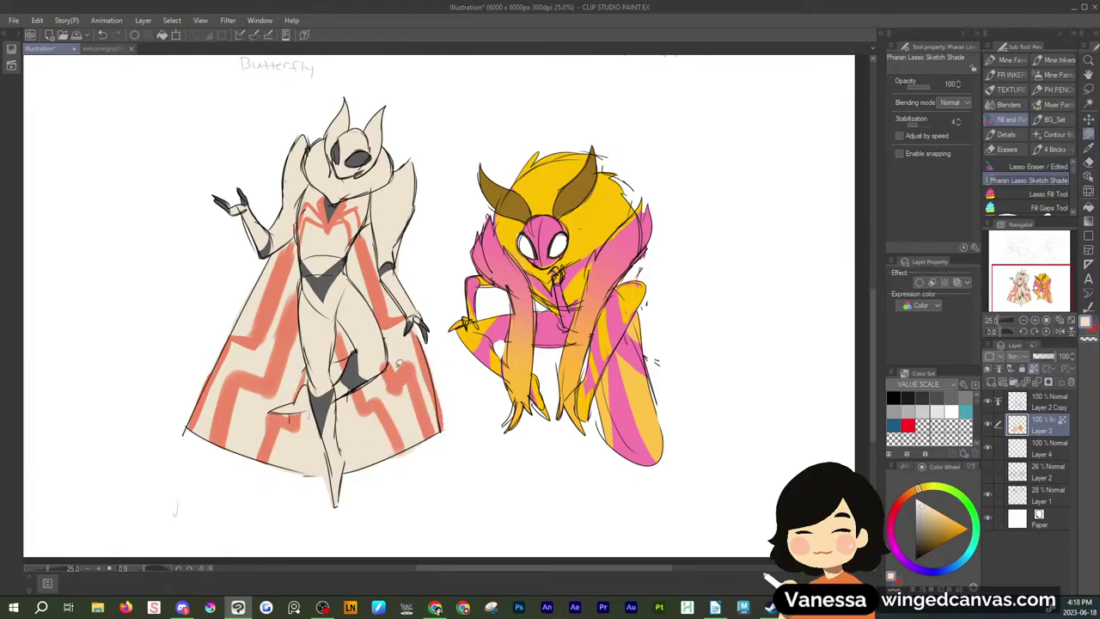
mouse_move(372, 405)
mouse_down()
mouse_move(404, 462)
mouse_move(397, 457)
mouse_up()
mouse_move(385, 397)
mouse_down()
mouse_move(401, 435)
mouse_move(417, 381)
mouse_move(404, 389)
mouse_move(437, 442)
mouse_move(428, 401)
mouse_up()
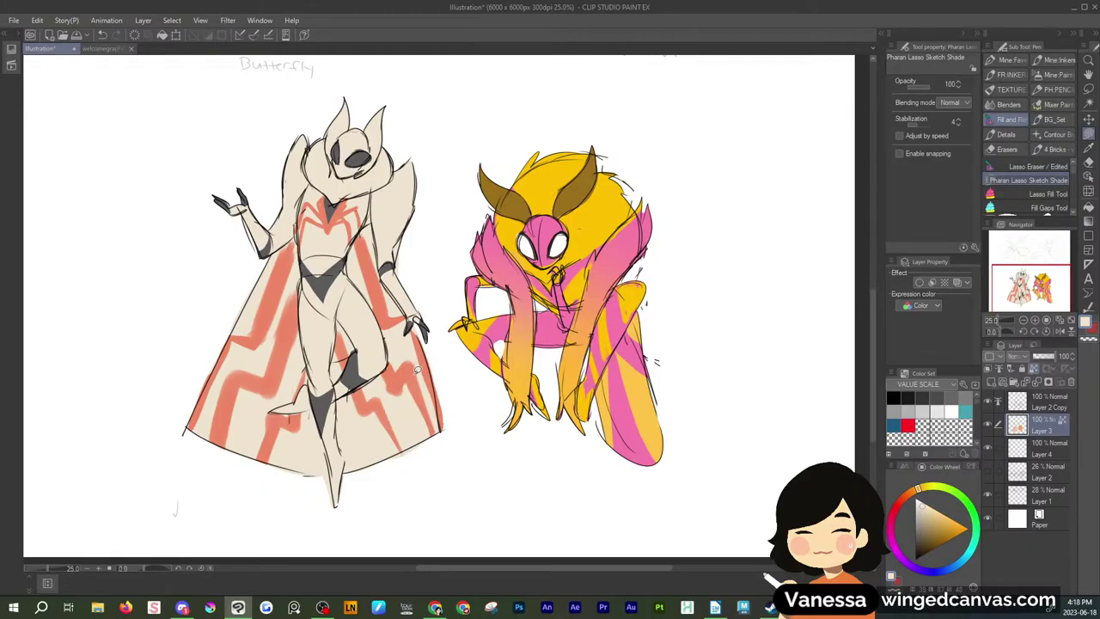
drag(283, 428, 286, 445)
mouse_move(248, 392)
mouse_down()
mouse_move(211, 464)
mouse_move(266, 411)
mouse_up()
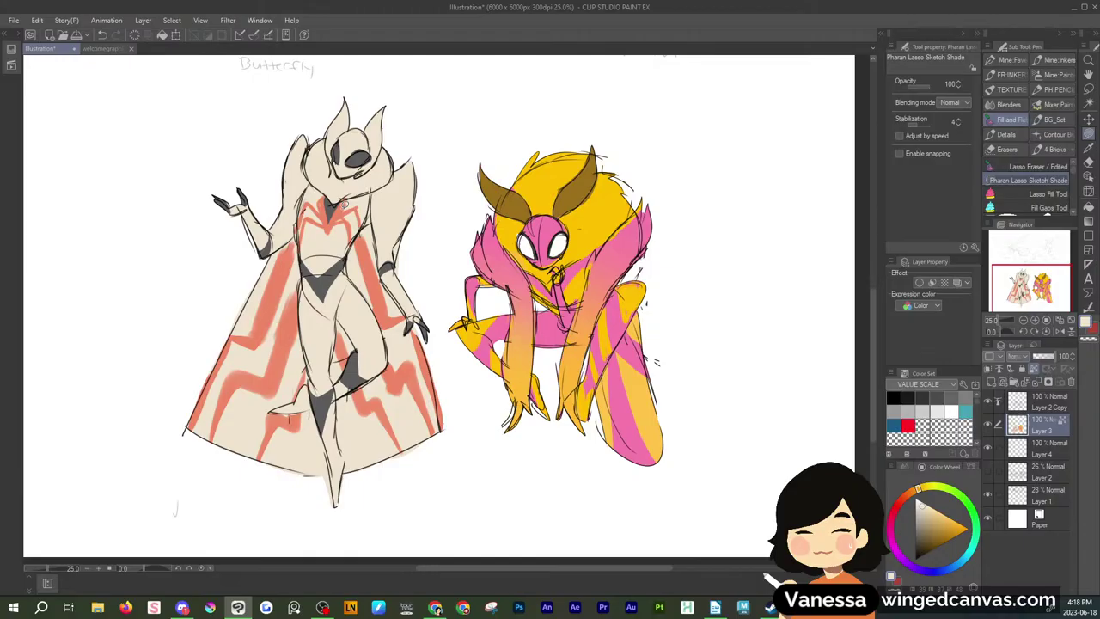
Add coral markings to the caped figure's forehead, then try coral on both antennae and undo the antenna fills
alt+click(329, 222)
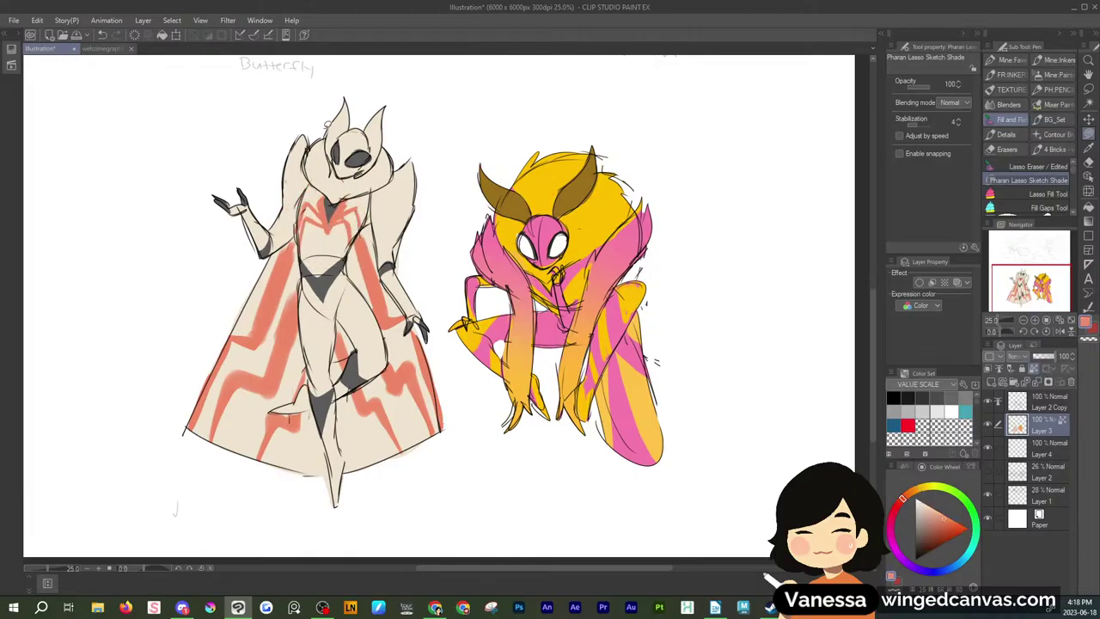
mouse_move(343, 134)
mouse_down()
mouse_move(352, 155)
mouse_move(374, 119)
mouse_move(334, 148)
mouse_move(337, 101)
mouse_up()
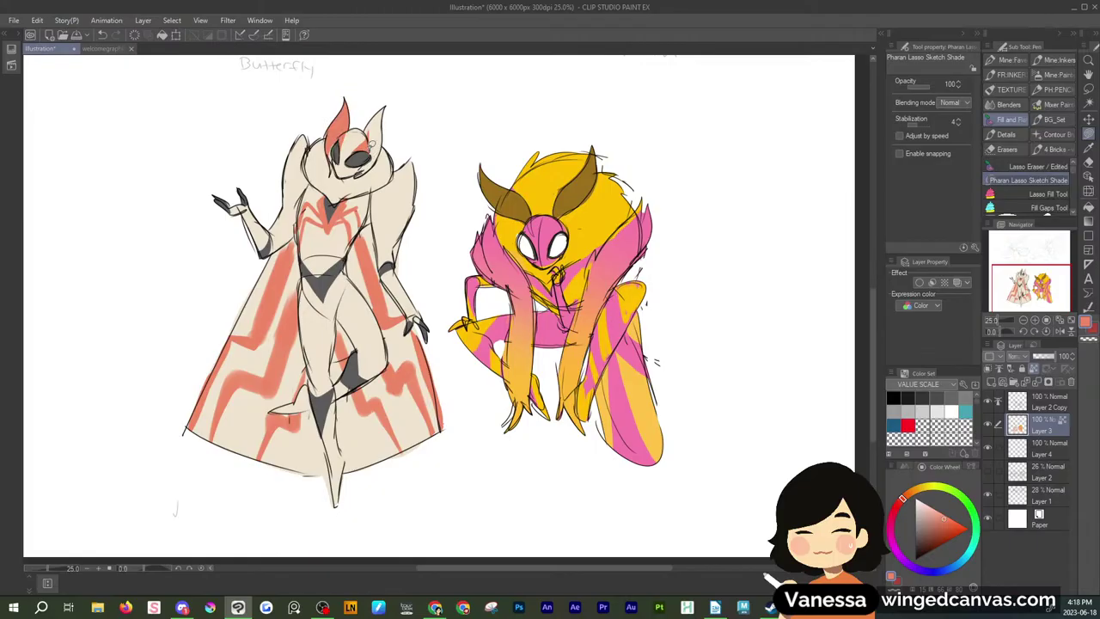
mouse_move(371, 144)
mouse_down()
mouse_move(361, 172)
mouse_move(385, 143)
mouse_move(380, 116)
mouse_up()
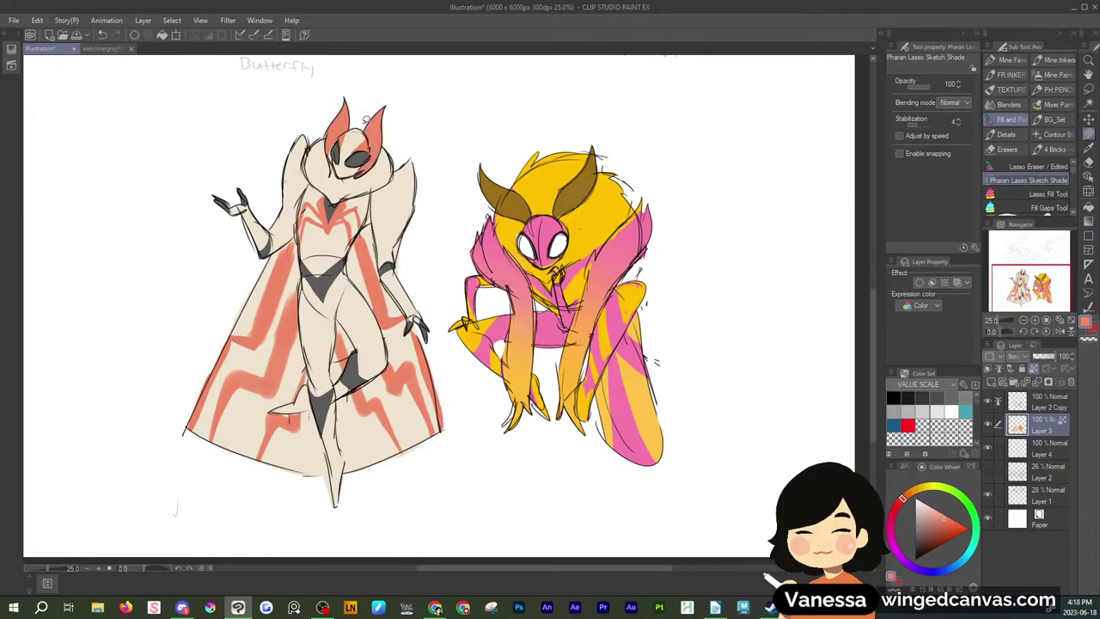
key(ctrl+z)
key(ctrl+z)
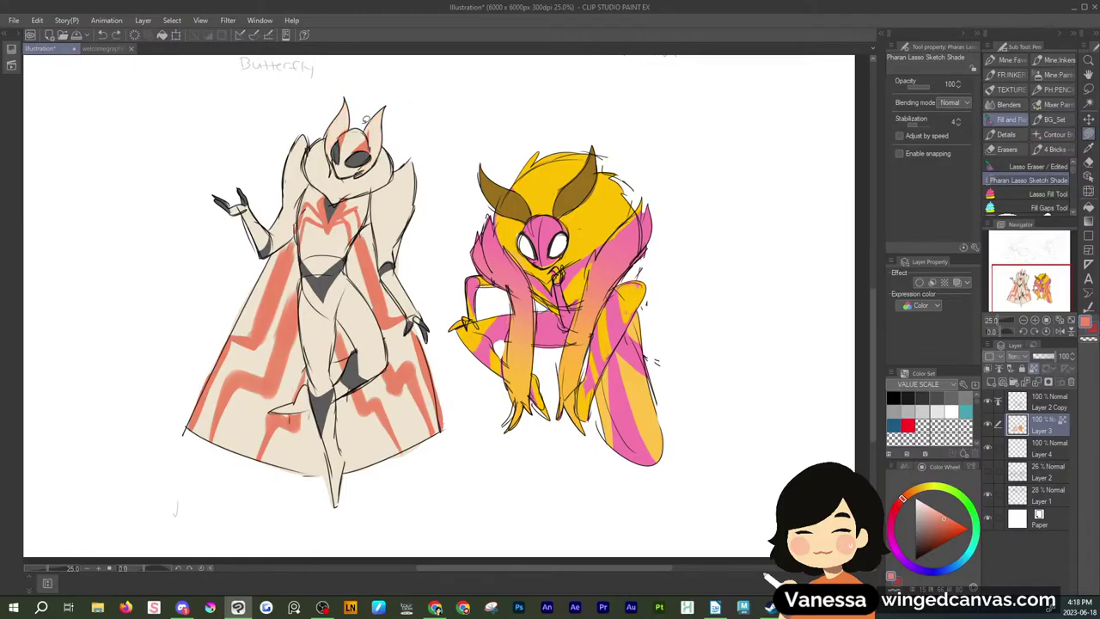
Recolor the caped figure's eyes white, sampling the white of the hunched figure's eyes
alt+click(556, 246)
mouse_move(338, 142)
mouse_down()
mouse_move(337, 160)
mouse_move(337, 140)
mouse_move(367, 156)
mouse_move(350, 163)
mouse_up()
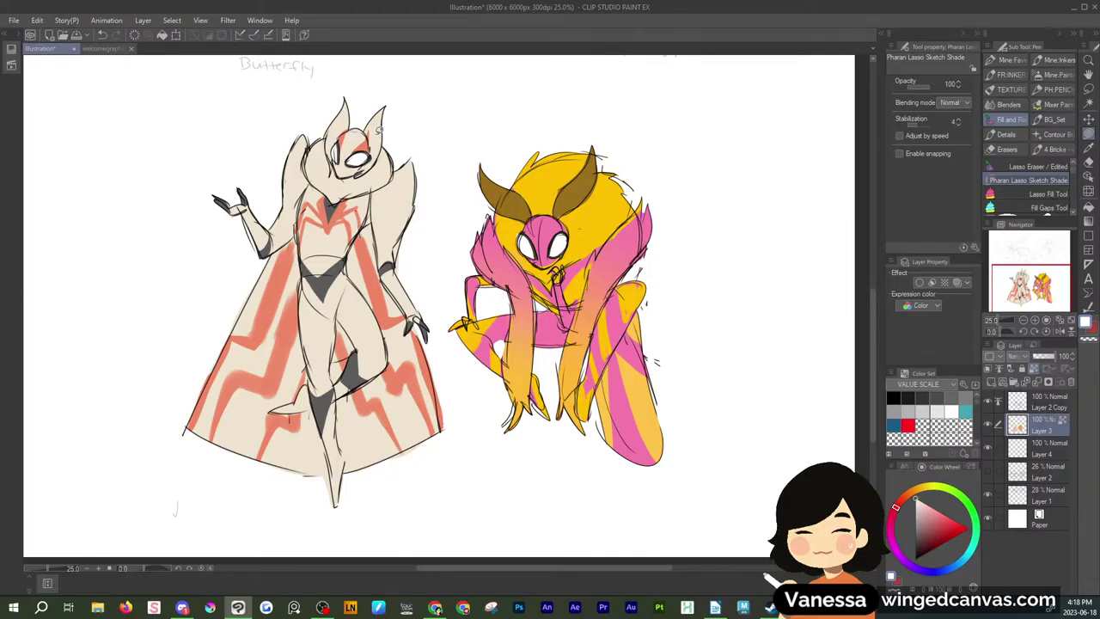
Fill the caped figure's pointed feet with sampled coral and add coral stripes up the standing leg's shin
alt+click(375, 293)
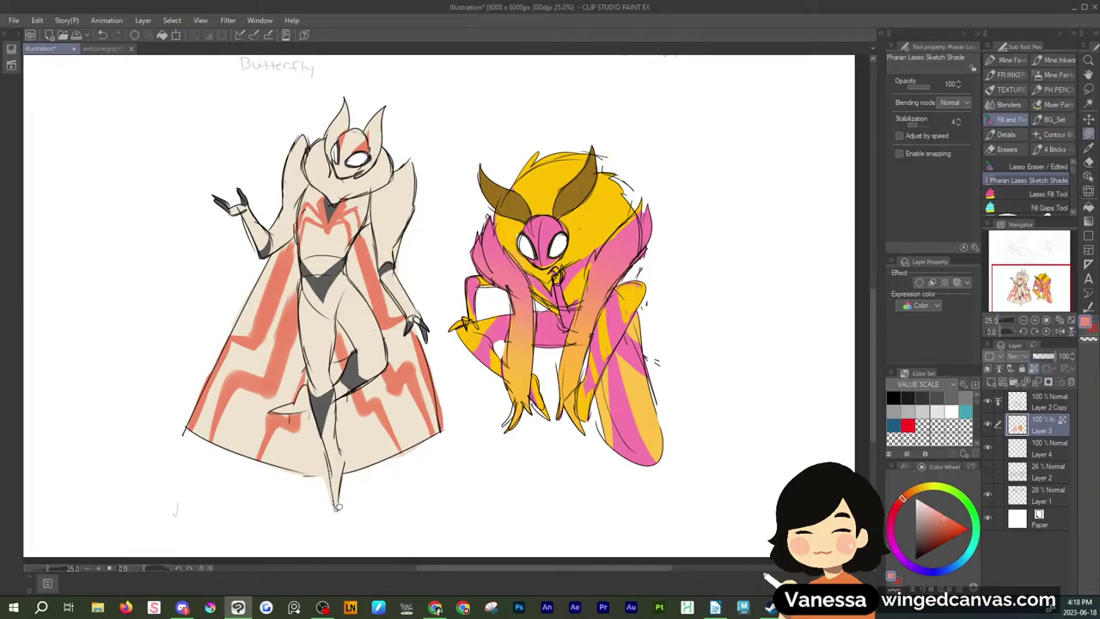
drag(338, 507, 346, 459)
mouse_move(295, 397)
mouse_down()
mouse_move(273, 413)
mouse_move(311, 376)
mouse_up()
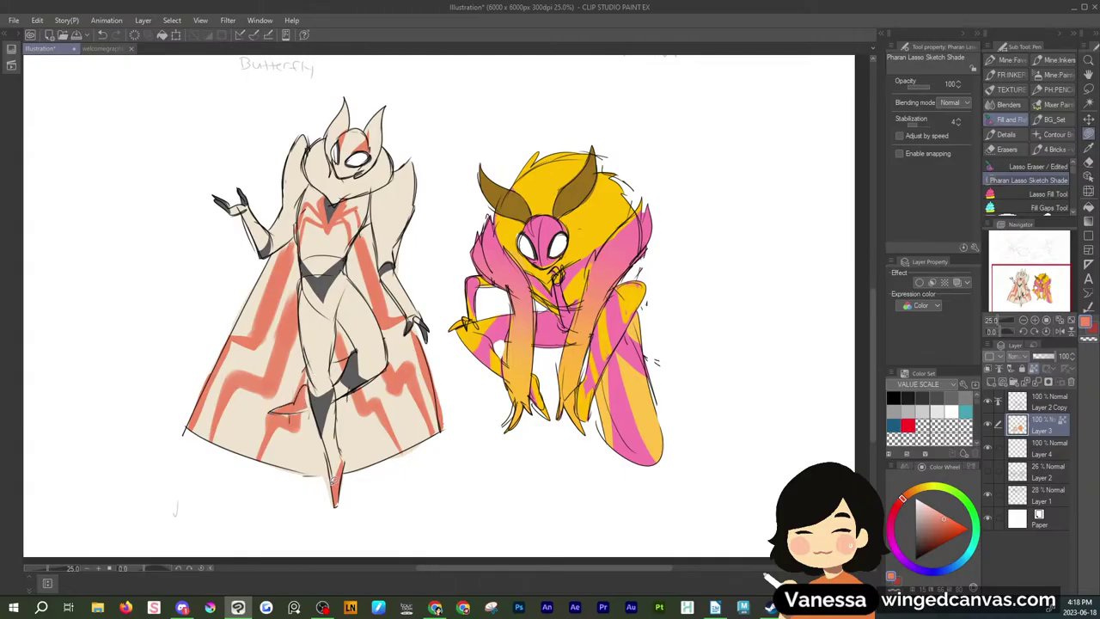
mouse_move(333, 480)
mouse_down()
mouse_move(325, 437)
mouse_move(337, 462)
mouse_move(338, 424)
mouse_move(335, 464)
mouse_move(340, 440)
mouse_up()
drag(308, 400, 314, 386)
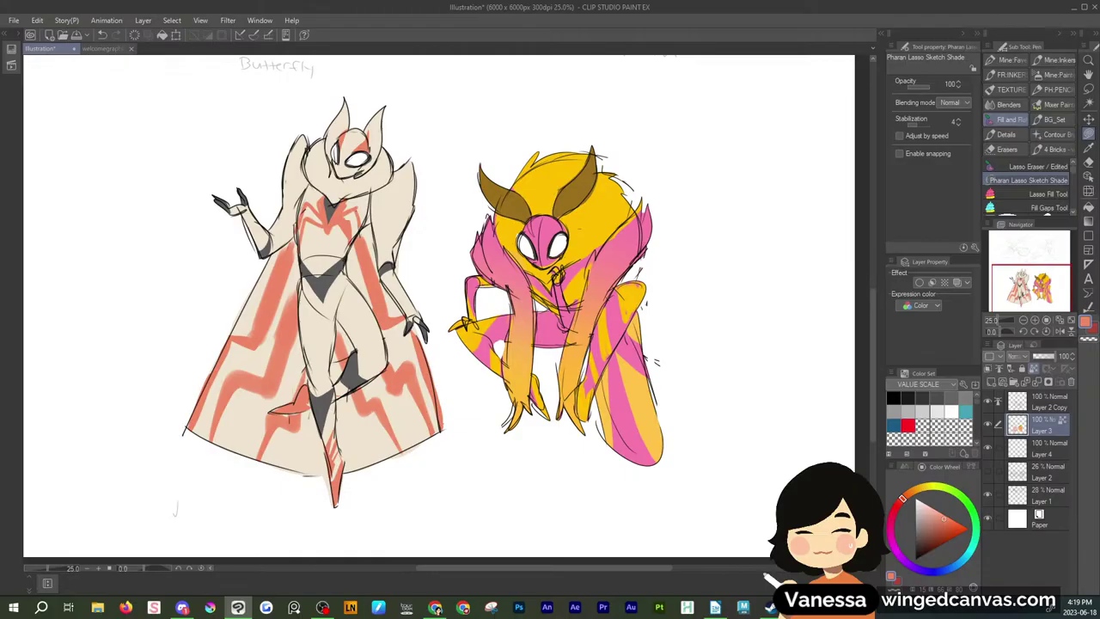
Refine the coral marking around the dark triangle on the caped figure's chest using sampled coral and beige, undoing the last fill
key(alt+Tab)
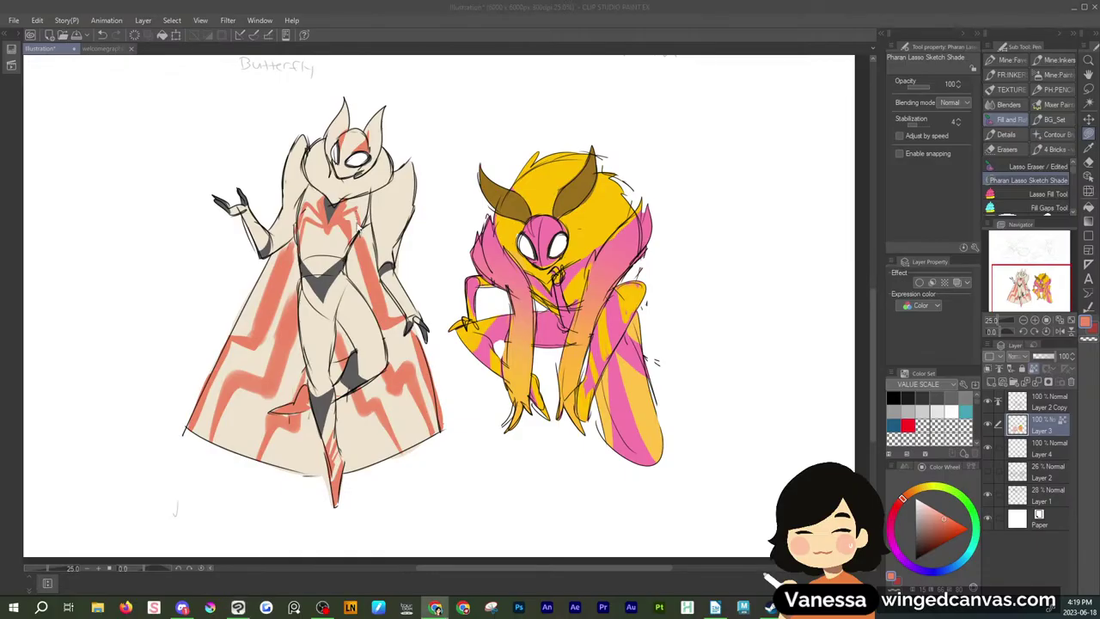
click(376, 235)
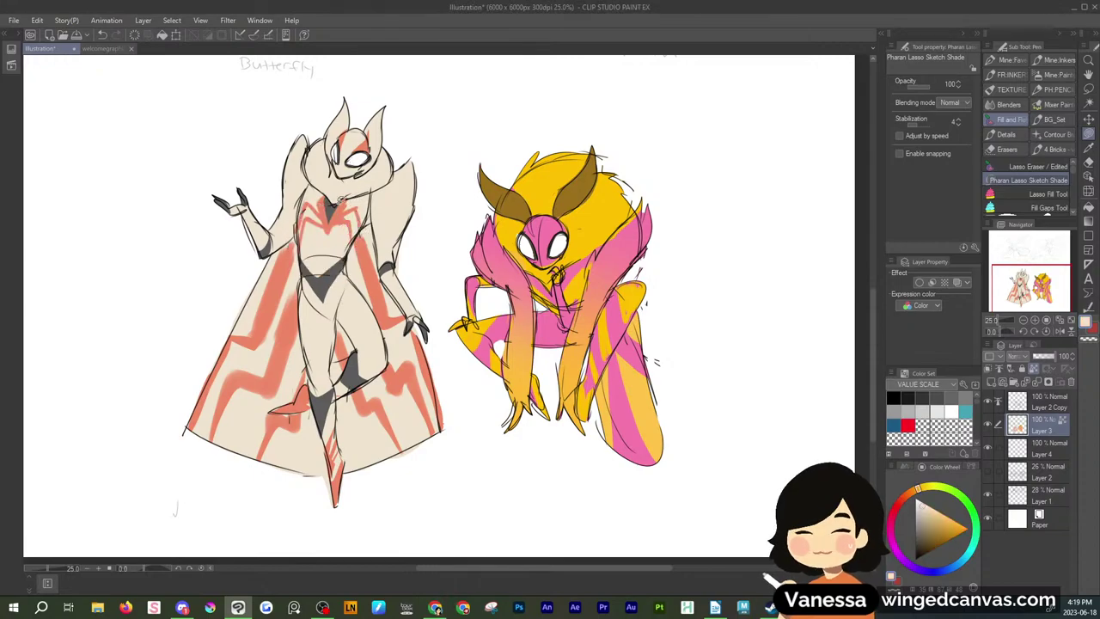
alt+click(340, 201)
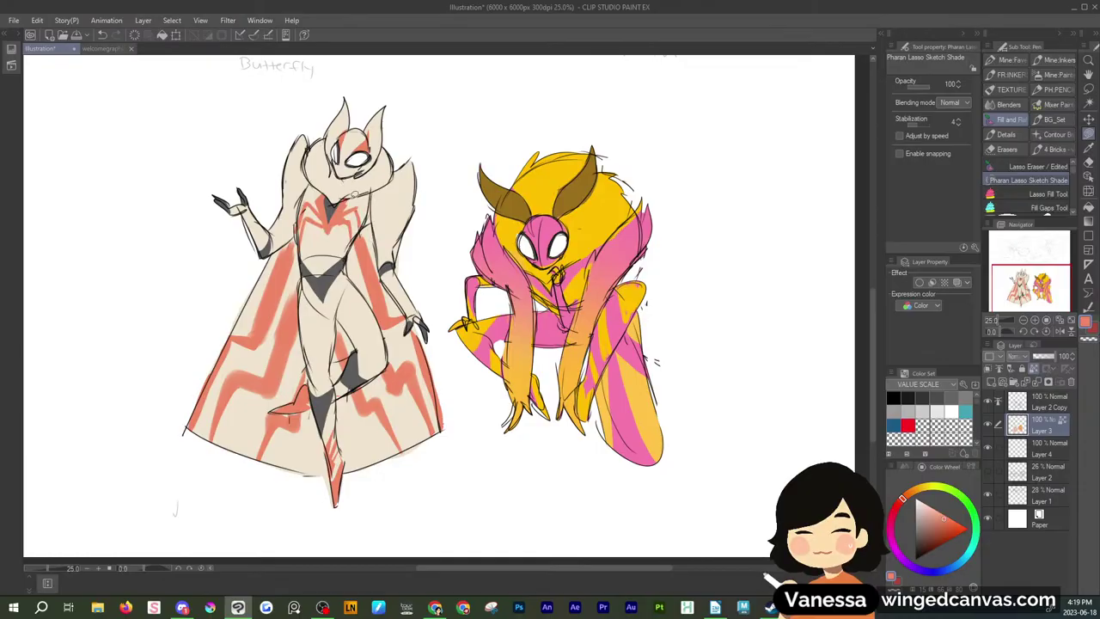
alt+click(361, 183)
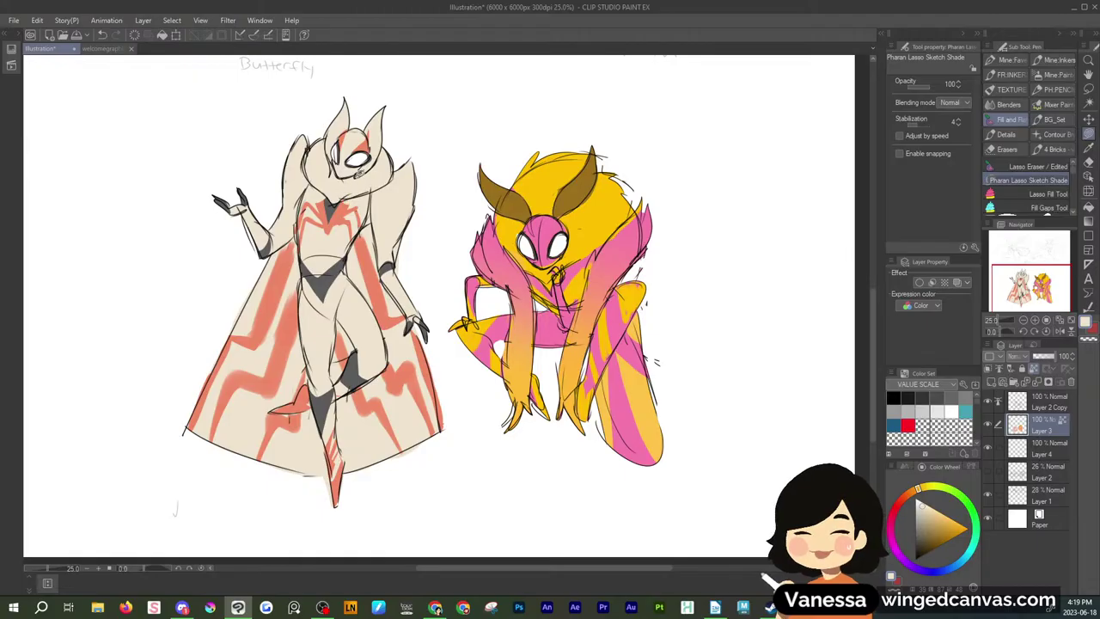
alt+click(336, 219)
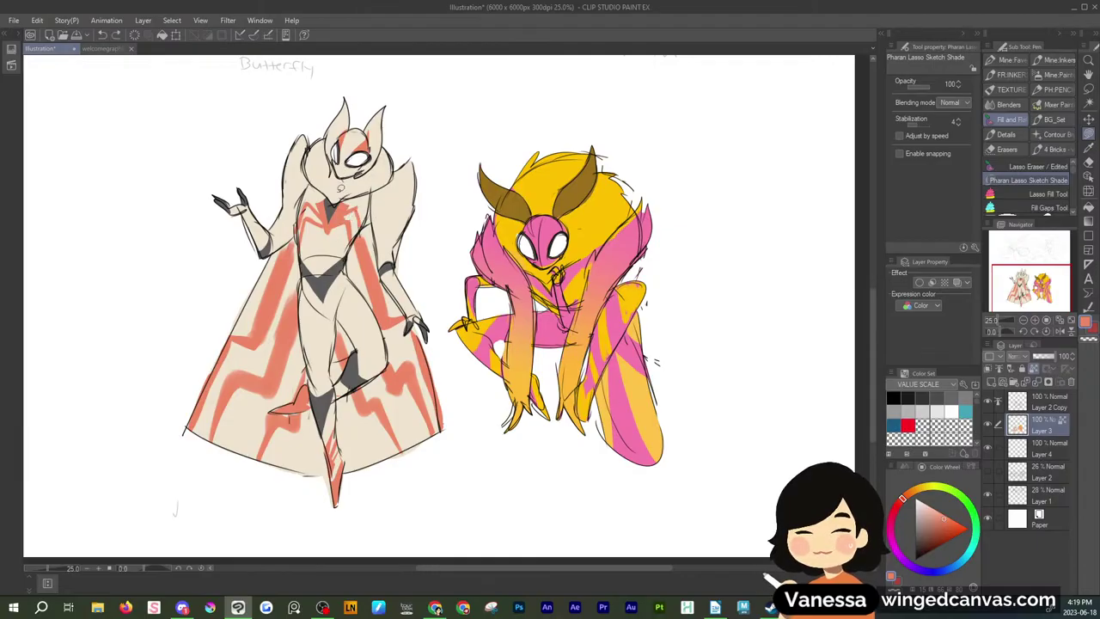
mouse_move(322, 220)
mouse_down()
mouse_move(311, 218)
mouse_move(329, 227)
mouse_up()
key(ctrl+z)
Make Layer 2 Copy active and choose the Multi Pen with black as the drawing color
click(1087, 279)
key(i)
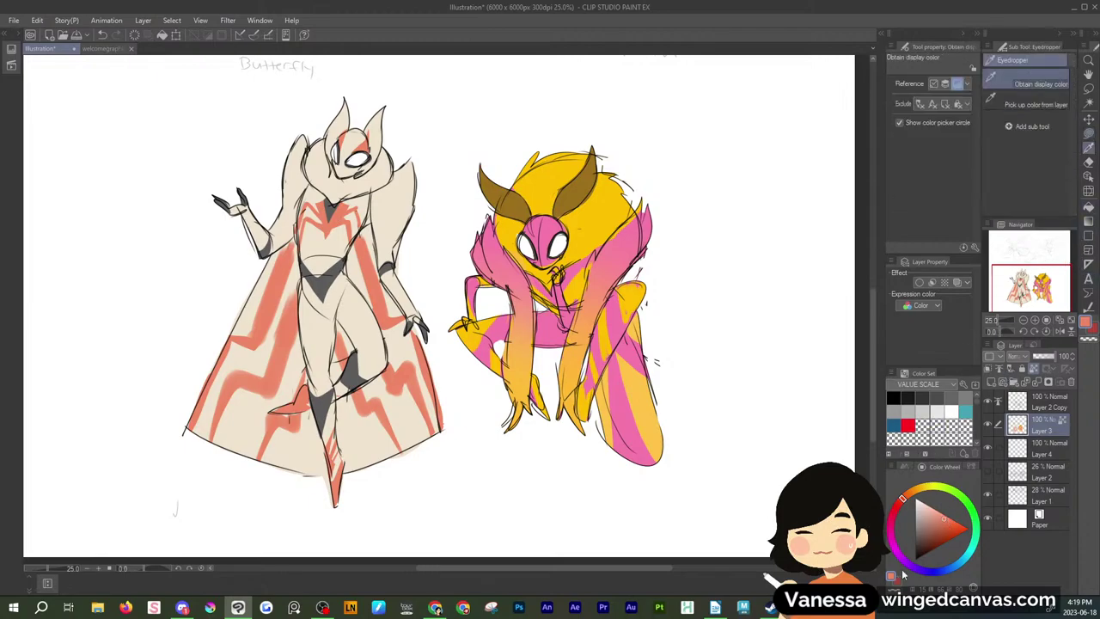
click(1022, 407)
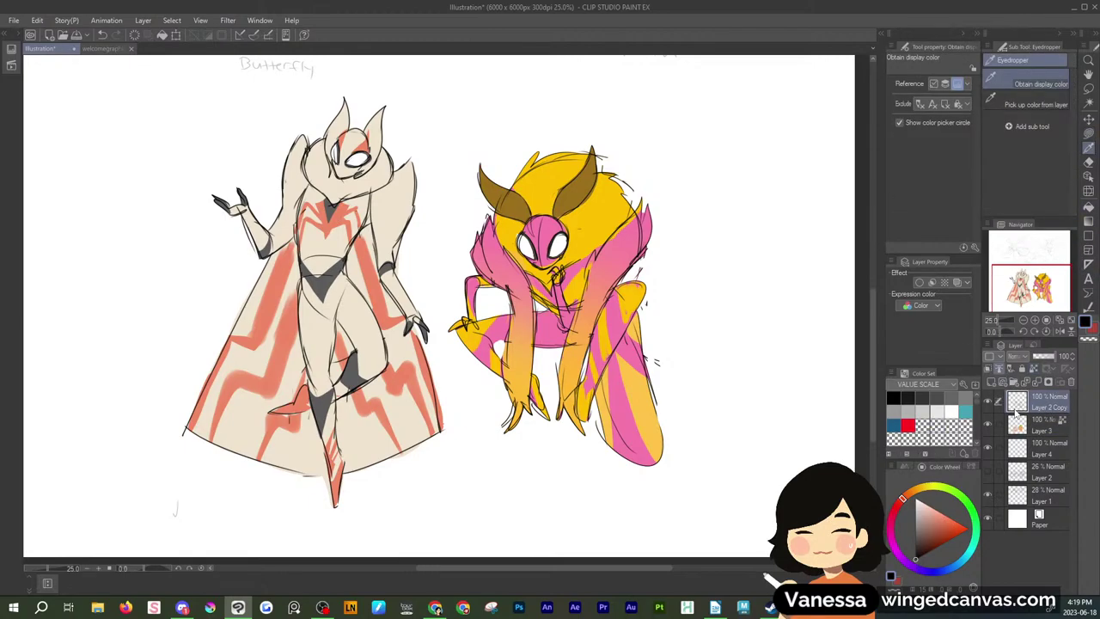
click(285, 516)
drag(937, 534, 906, 574)
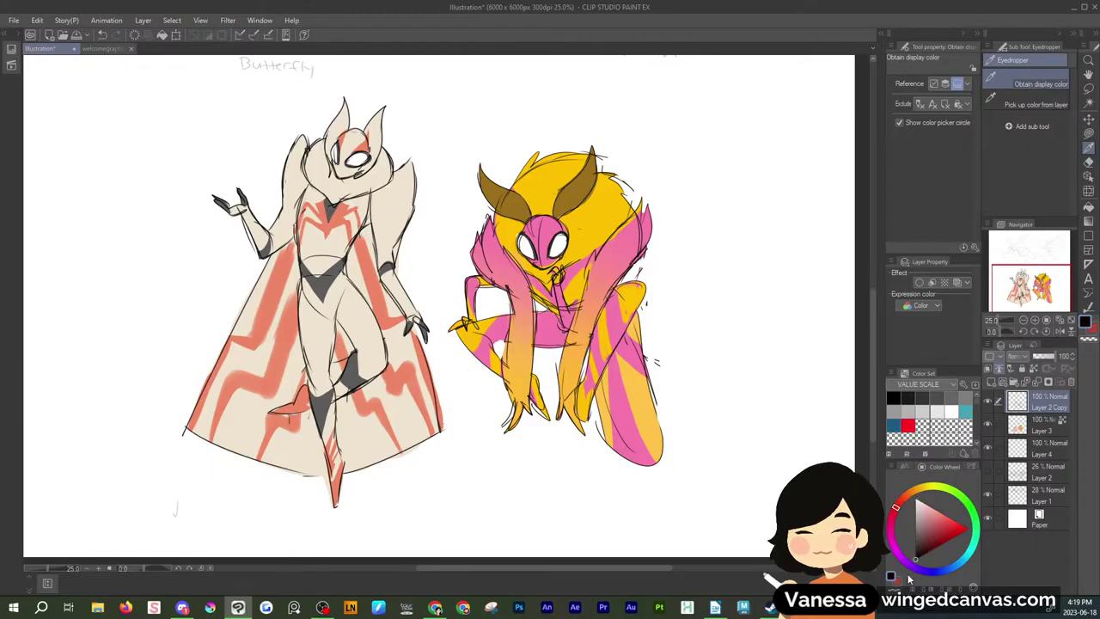
click(1086, 132)
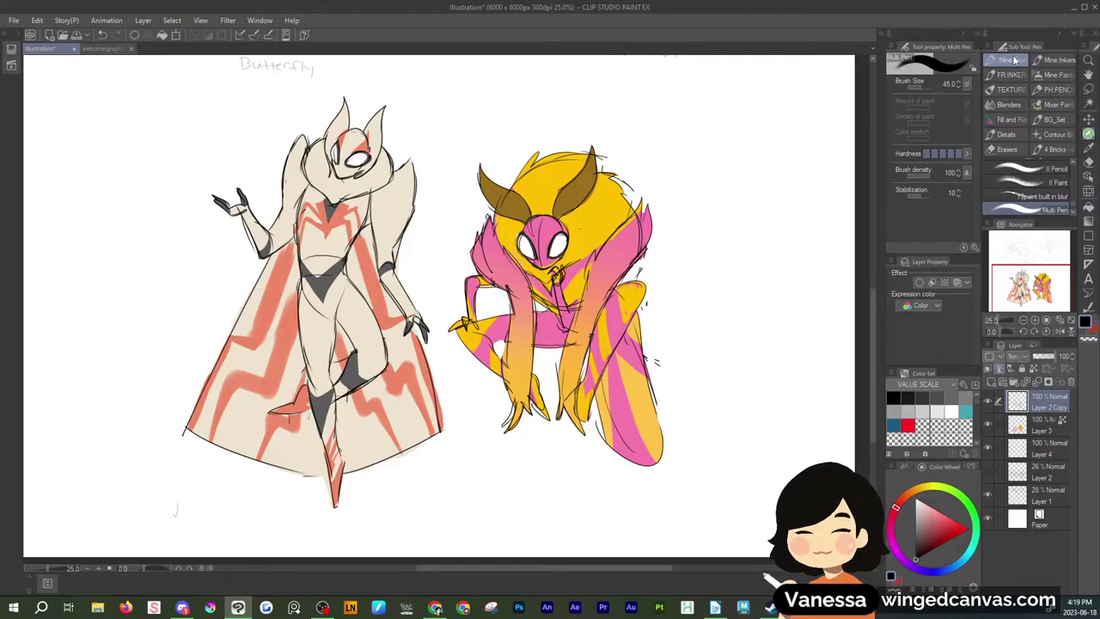
click(1014, 60)
drag(387, 498, 407, 507)
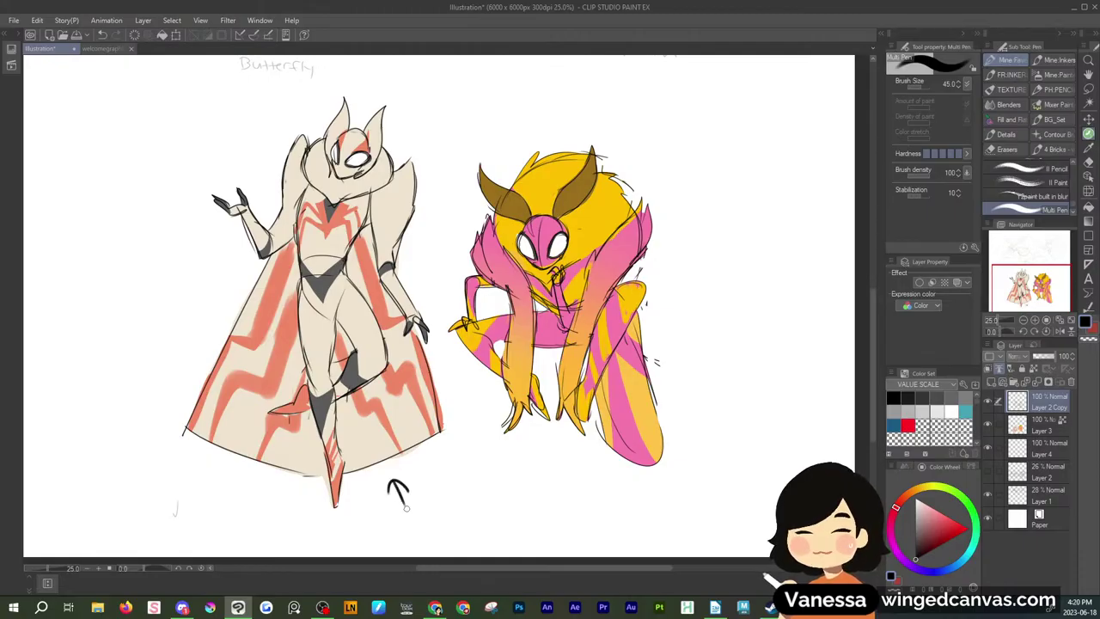
key(ctrl+z)
key(ctrl+z)
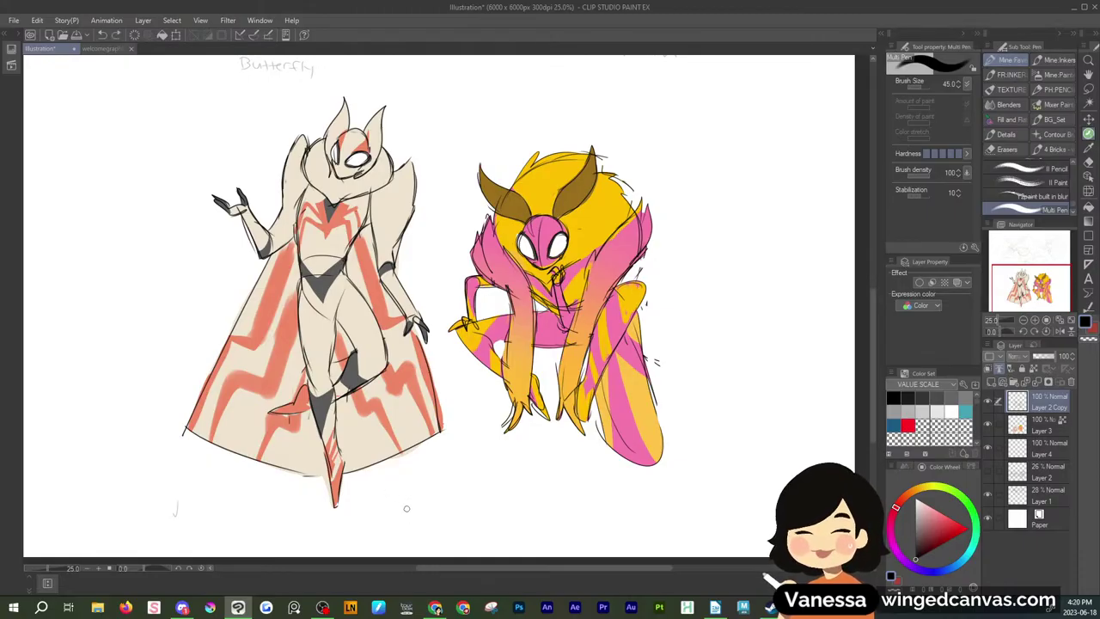
Reduce the brush size to 17.5 and hand-letter "SPIDER MOTH" below the caped figure and "ROSY MAPLE MOTH" below the hunched figure
key(bracketleft)
key(bracketleft)
key(bracketleft)
key(bracketleft)
key(bracketleft)
key(bracketleft)
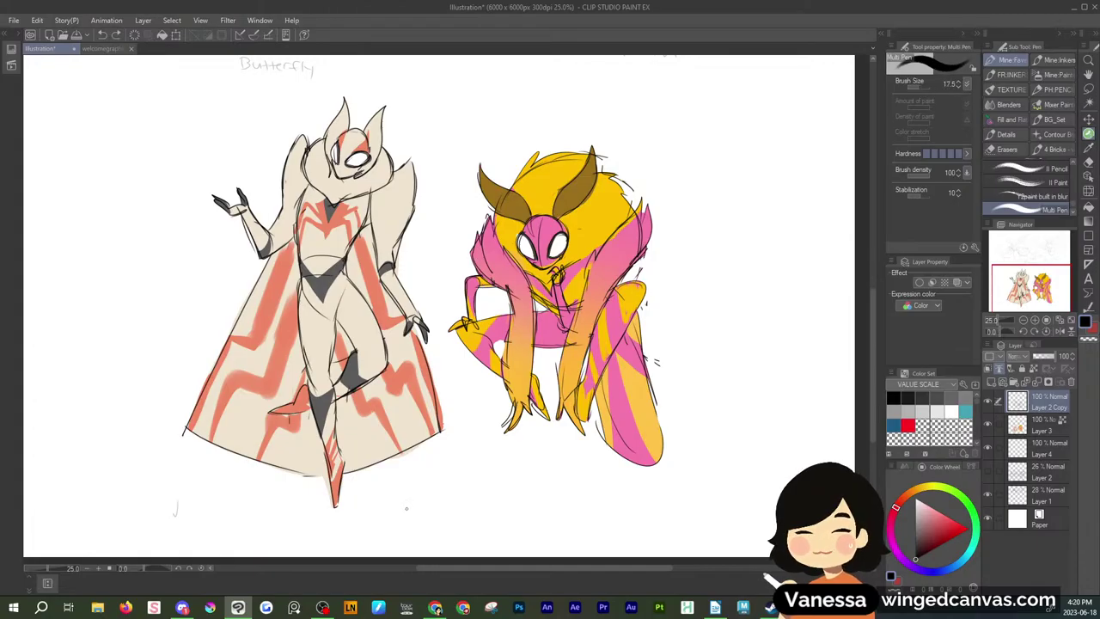
mouse_move(298, 524)
mouse_down()
mouse_move(292, 534)
mouse_move(330, 526)
mouse_up()
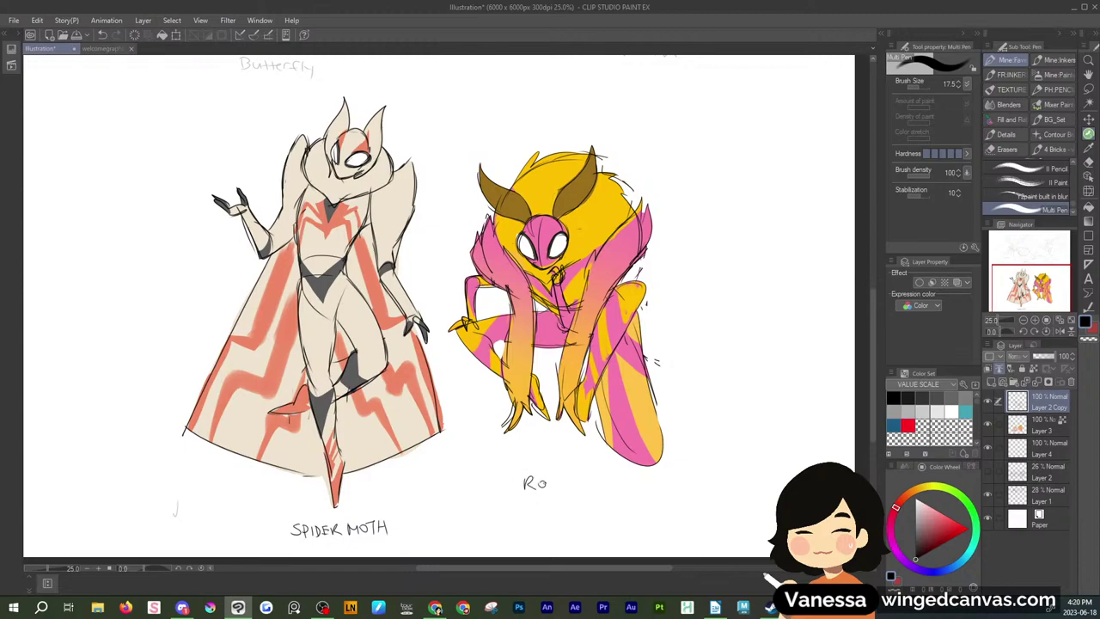
mouse_move(553, 478)
mouse_down()
mouse_move(546, 488)
mouse_move(561, 492)
mouse_move(611, 488)
mouse_up()
drag(603, 489, 616, 483)
On Layer 3, lasso-fill the small gap above the hunched figure's raised knee with the sampled orange-yellow
alt+click(662, 430)
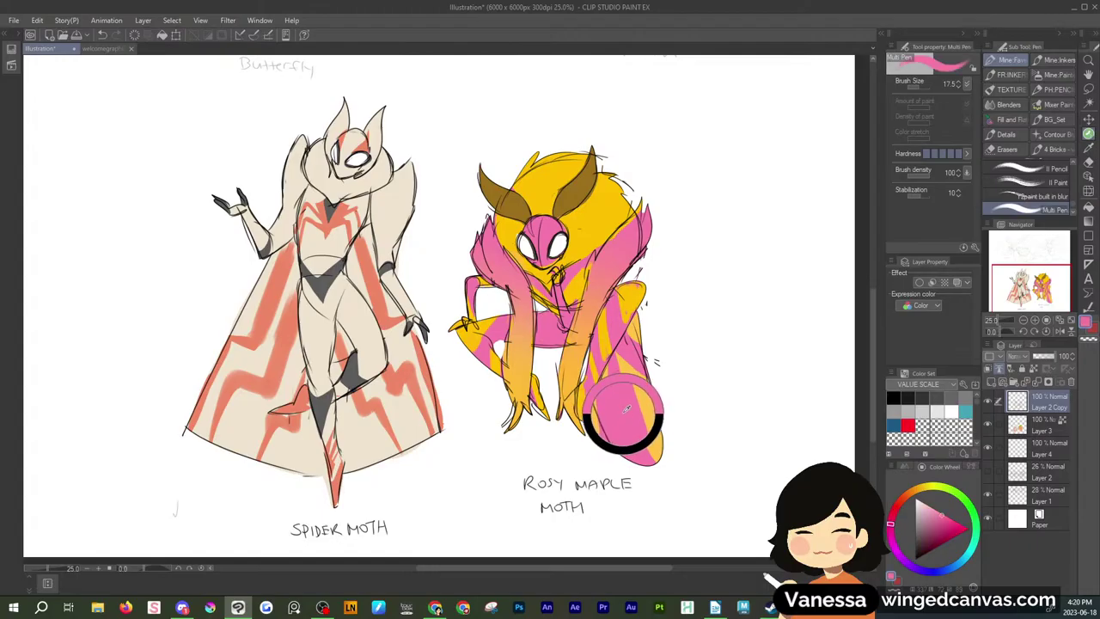
click(1010, 120)
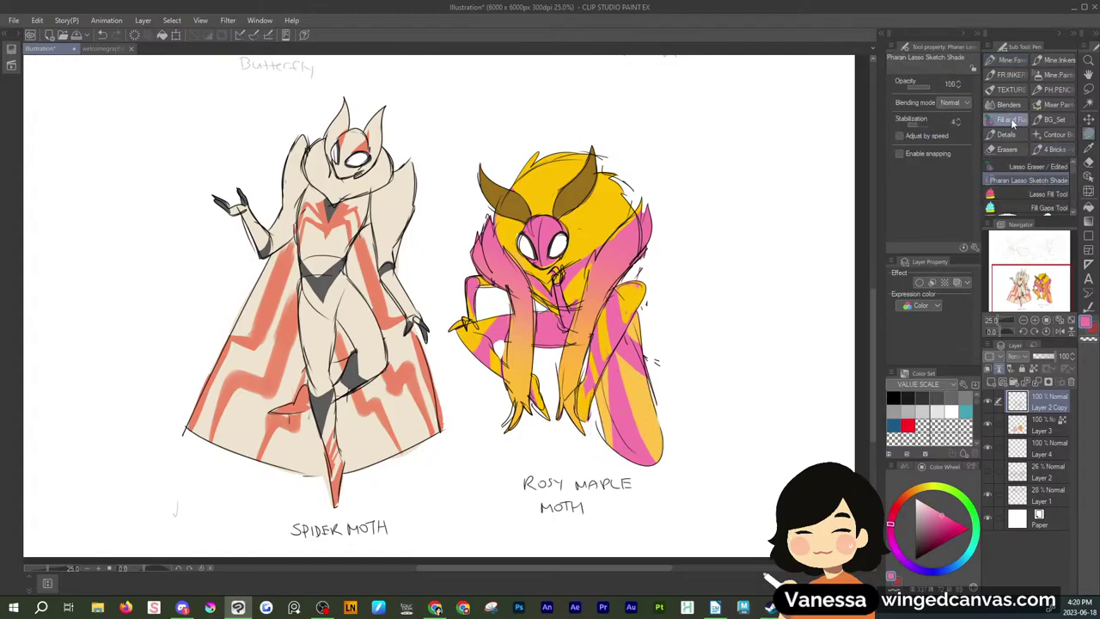
click(1041, 424)
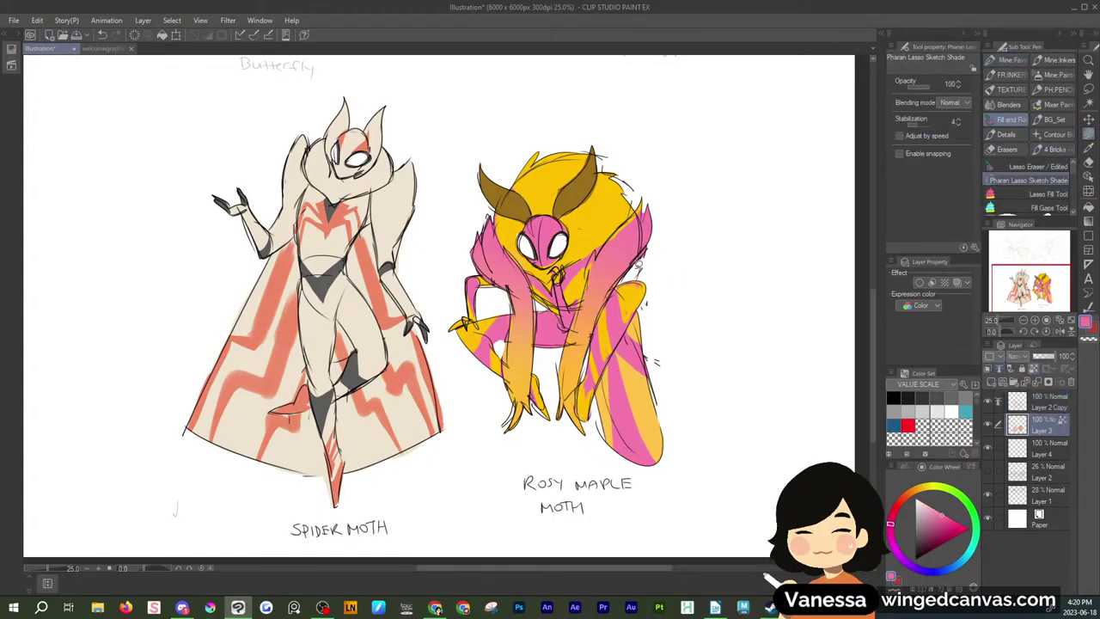
alt+click(637, 327)
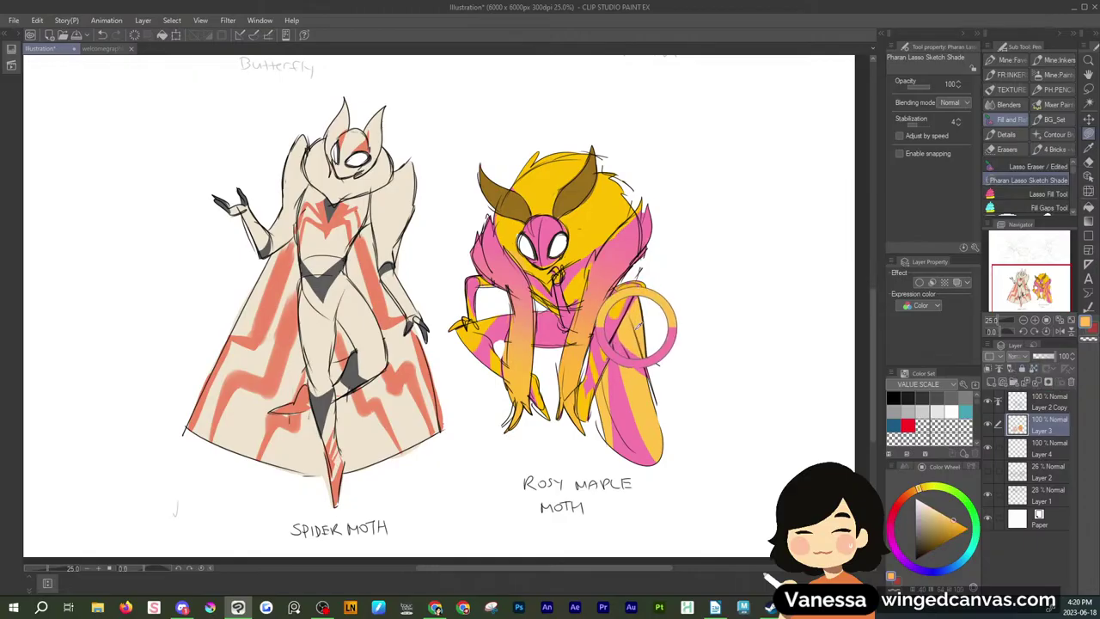
mouse_move(635, 261)
mouse_down()
mouse_move(623, 282)
mouse_move(636, 269)
mouse_up()
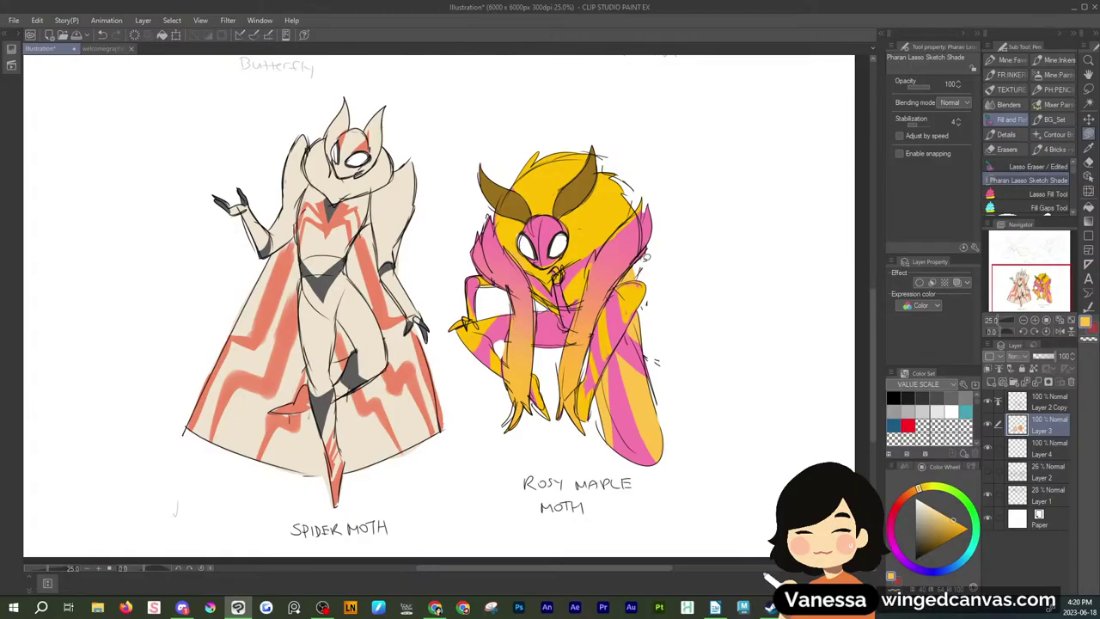
Lasso-fill the hunched figure's hands and feet with pale beige
key(x)
mouse_move(517, 399)
mouse_down()
mouse_move(514, 430)
mouse_move(535, 387)
mouse_up()
drag(563, 395, 578, 383)
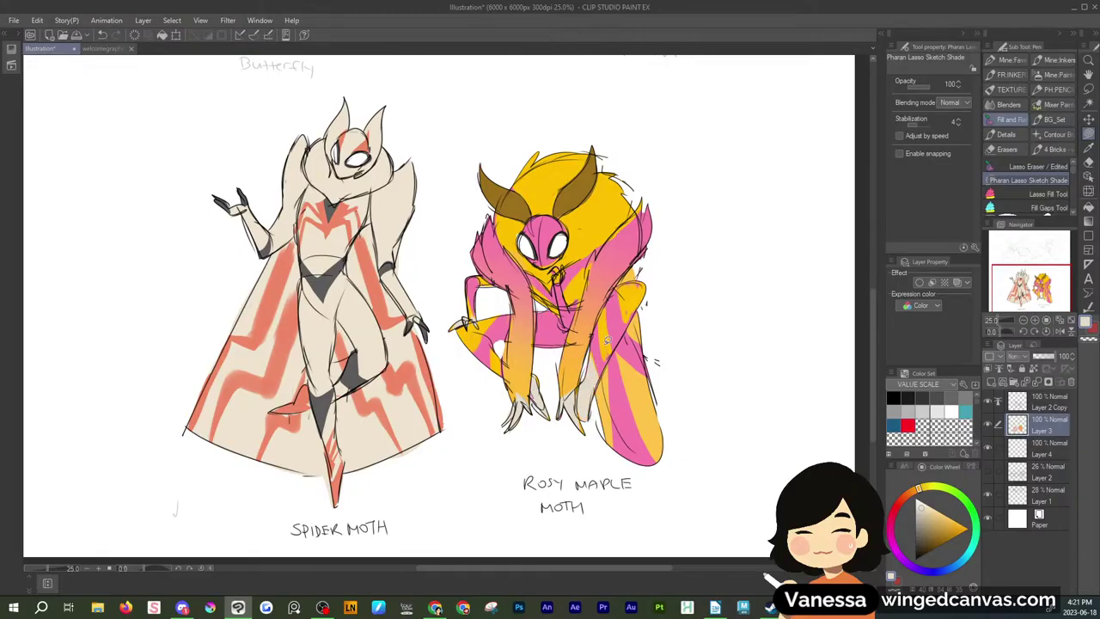
Restore sampled pink on the hunched figure's lower leg and extend the feet into longer pale beige points
alt+click(605, 342)
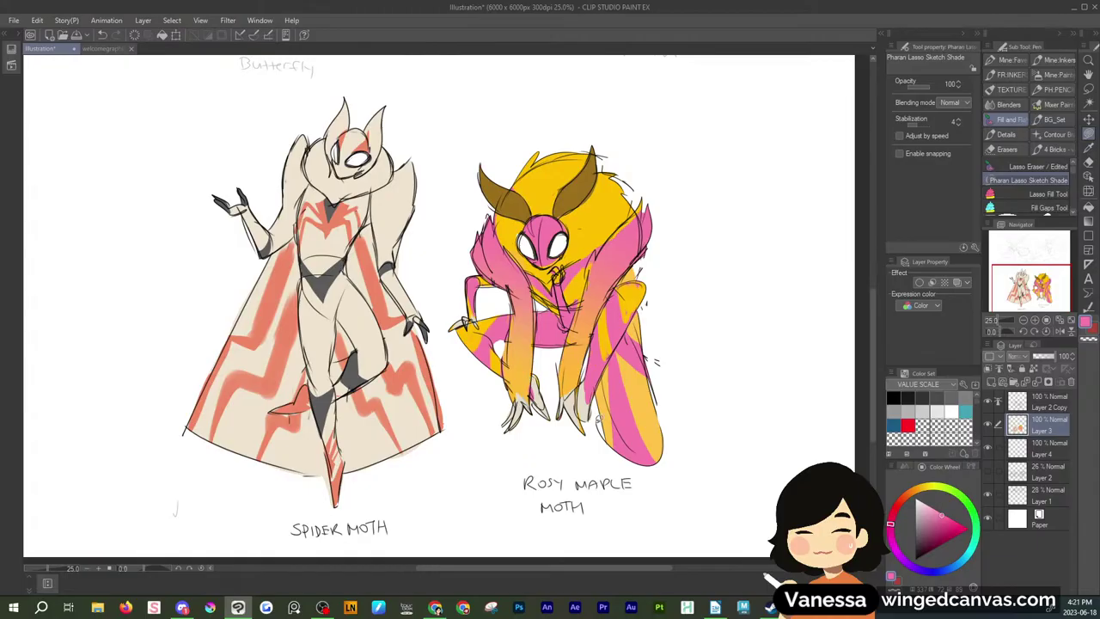
alt+click(598, 414)
mouse_move(575, 410)
mouse_down()
mouse_move(582, 452)
mouse_move(581, 409)
mouse_up()
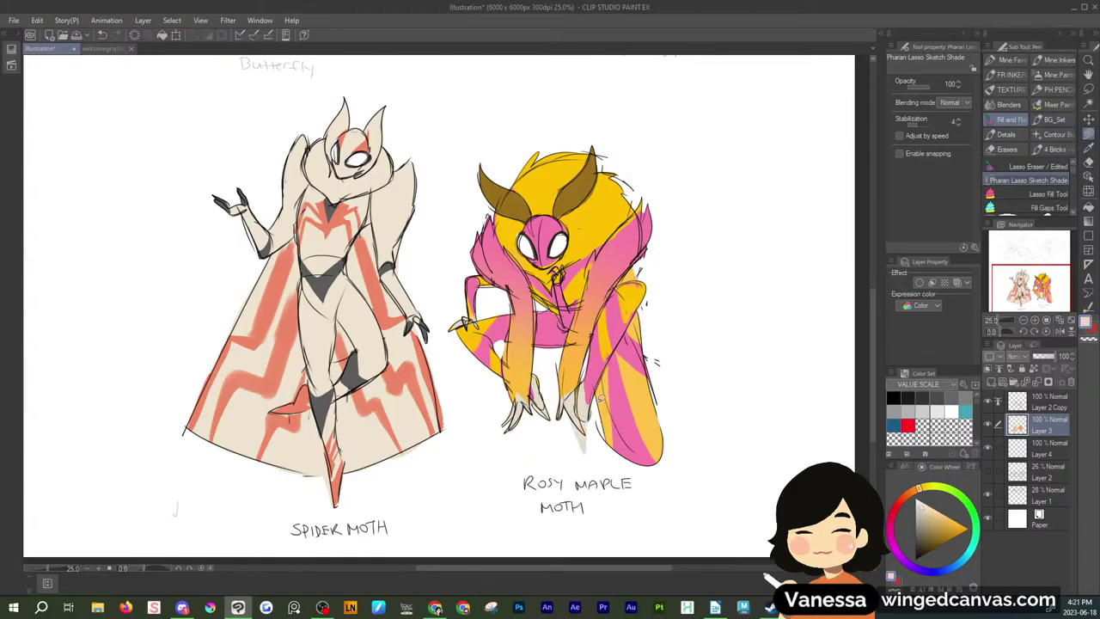
drag(538, 400, 542, 393)
On Layer 2 Copy, lasso and delete the old sketch lines around the hunched figure's feet, then deselect
click(1026, 405)
key(e)
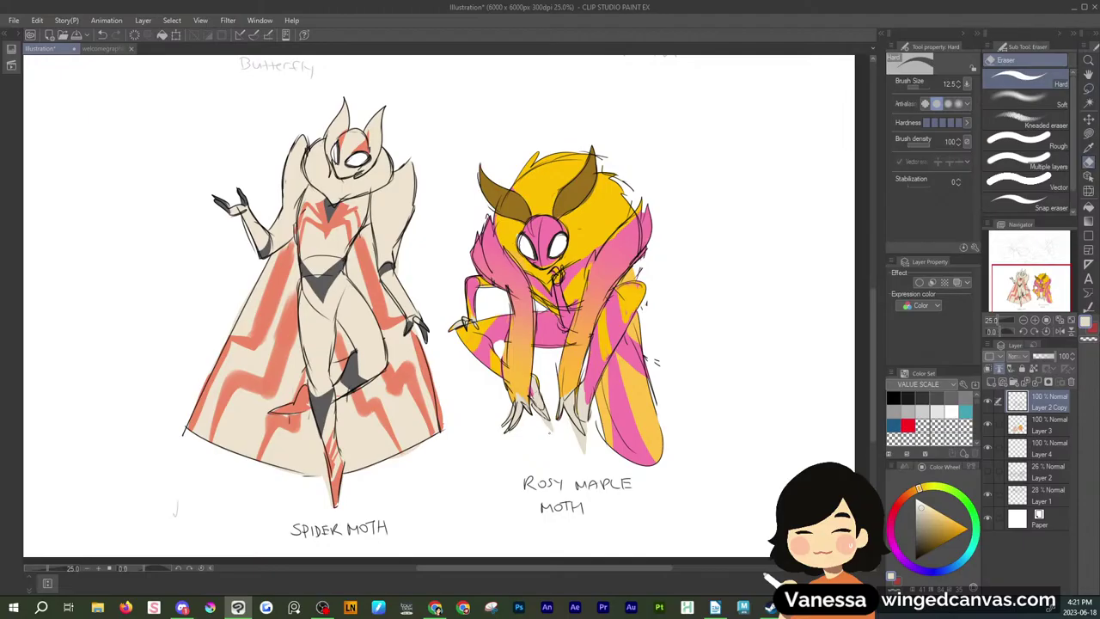
key(m)
mouse_move(552, 391)
mouse_down()
mouse_move(553, 426)
mouse_move(590, 427)
mouse_up()
key(Delete)
key(Delete)
key(ctrl+d)
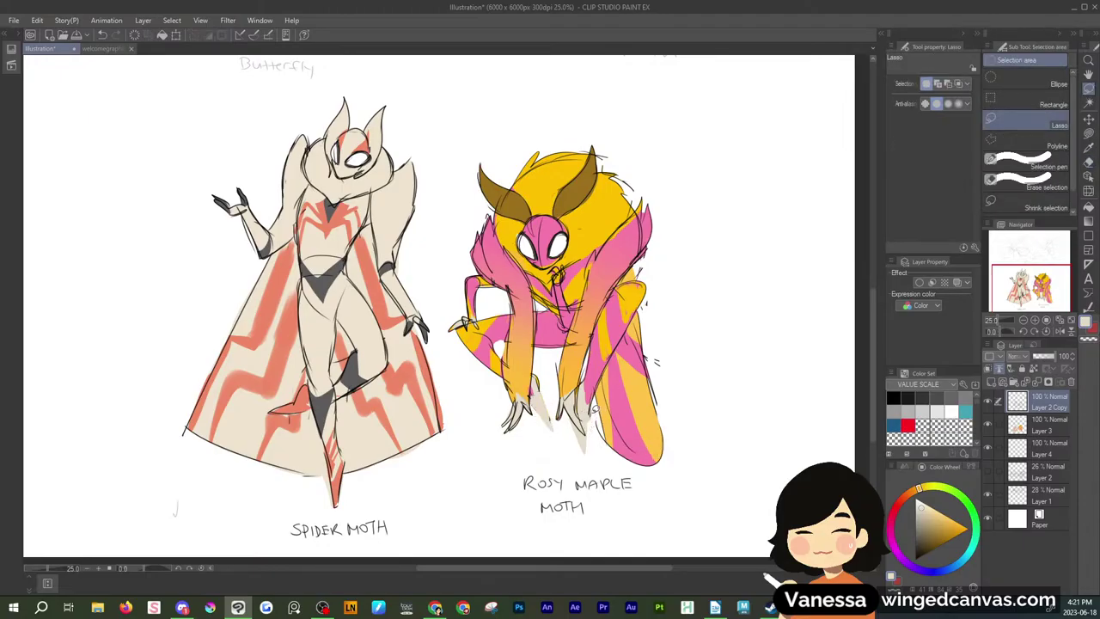
Redraw the hunched figure's longer pointed feet with black Multi Pen outlines and merge the line layer into Layer 3
click(1088, 134)
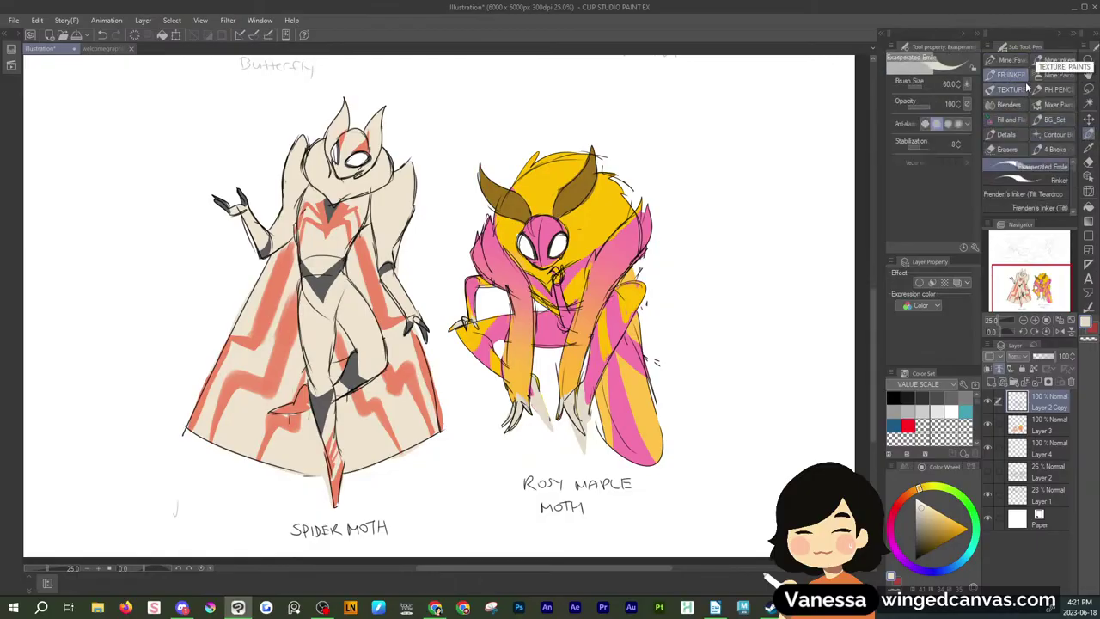
click(1018, 62)
key(x)
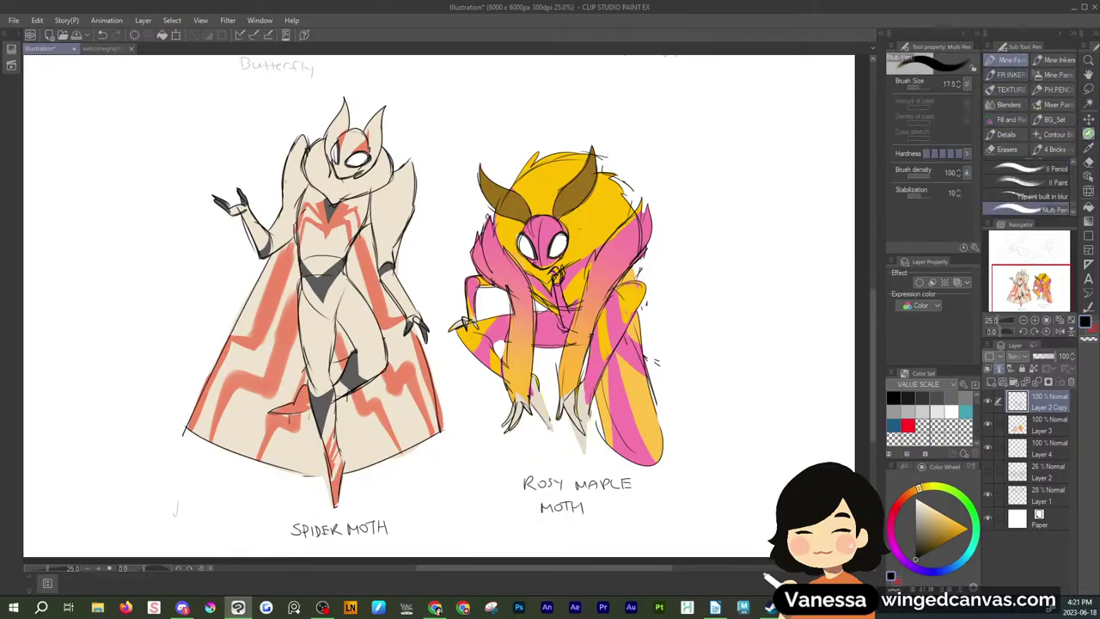
drag(568, 417, 585, 451)
drag(589, 415, 586, 453)
click(1038, 381)
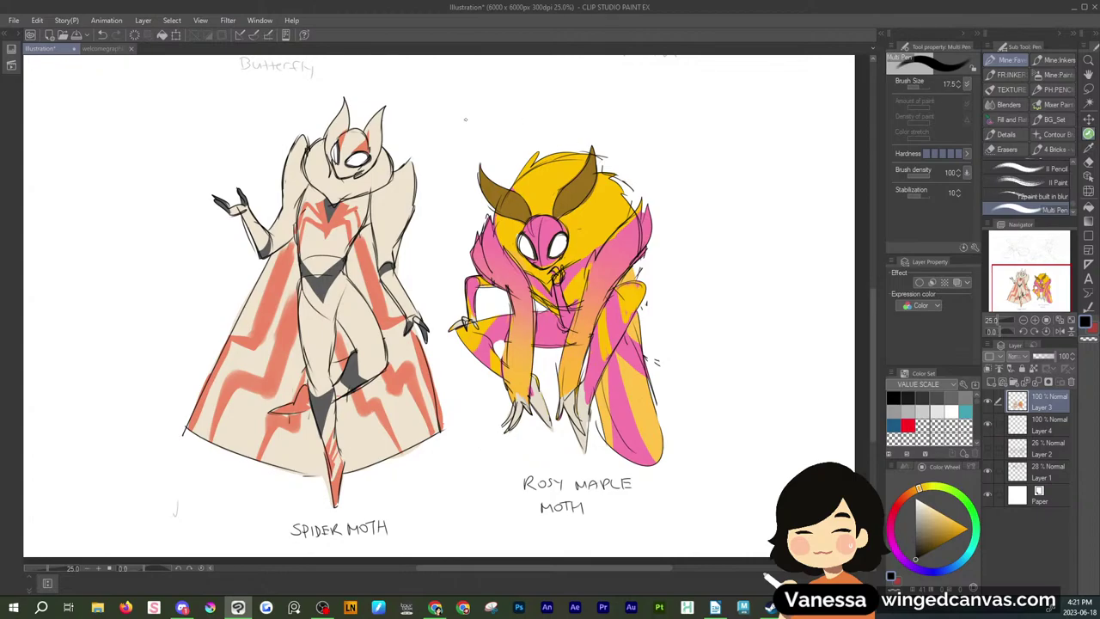
Lasso and delete a curved section from the cape's lower hem beneath the raised hand's side
click(1087, 89)
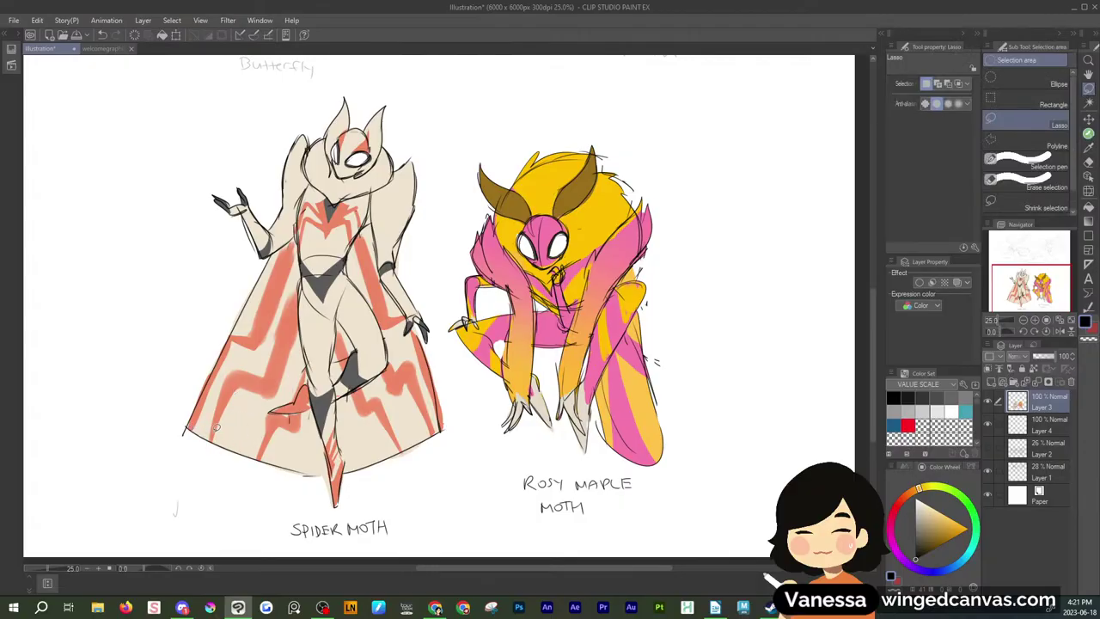
mouse_move(187, 429)
mouse_down()
mouse_move(215, 431)
mouse_move(292, 386)
mouse_move(243, 459)
mouse_up()
key(ctrl+d)
mouse_move(187, 428)
mouse_down()
mouse_move(265, 405)
mouse_move(259, 456)
mouse_move(279, 481)
mouse_move(242, 494)
mouse_up()
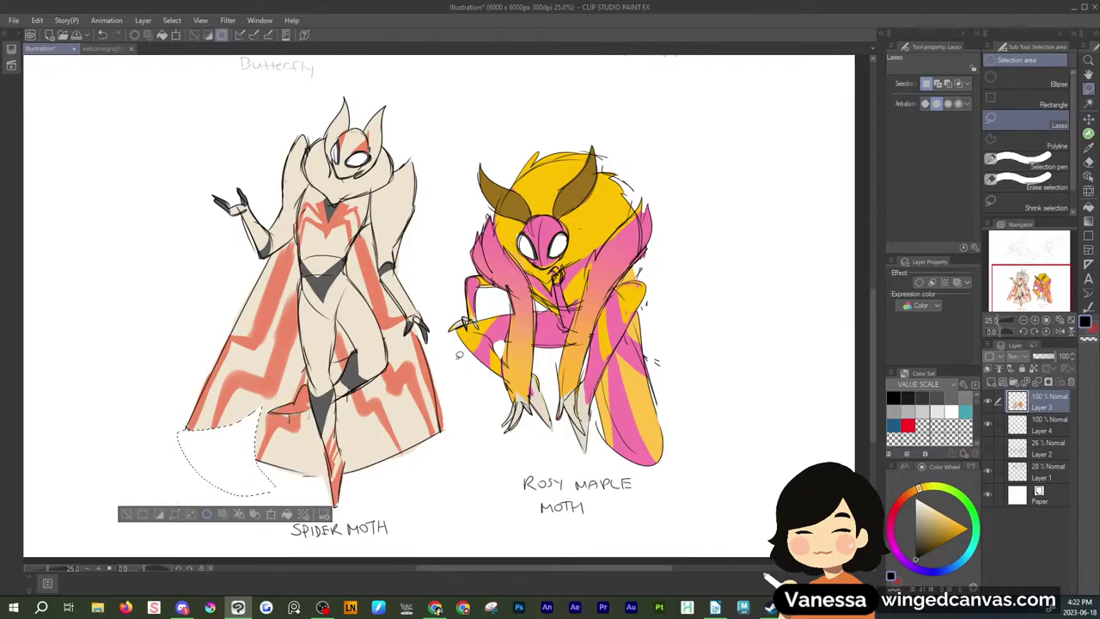
click(459, 354)
Trim the middle of the cape's hem into curved edges on both sides of the standing leg
mouse_move(266, 409)
mouse_down()
mouse_move(283, 488)
mouse_move(258, 420)
mouse_move(247, 442)
mouse_move(262, 478)
mouse_move(311, 462)
mouse_move(326, 479)
mouse_move(258, 464)
mouse_up()
click(324, 451)
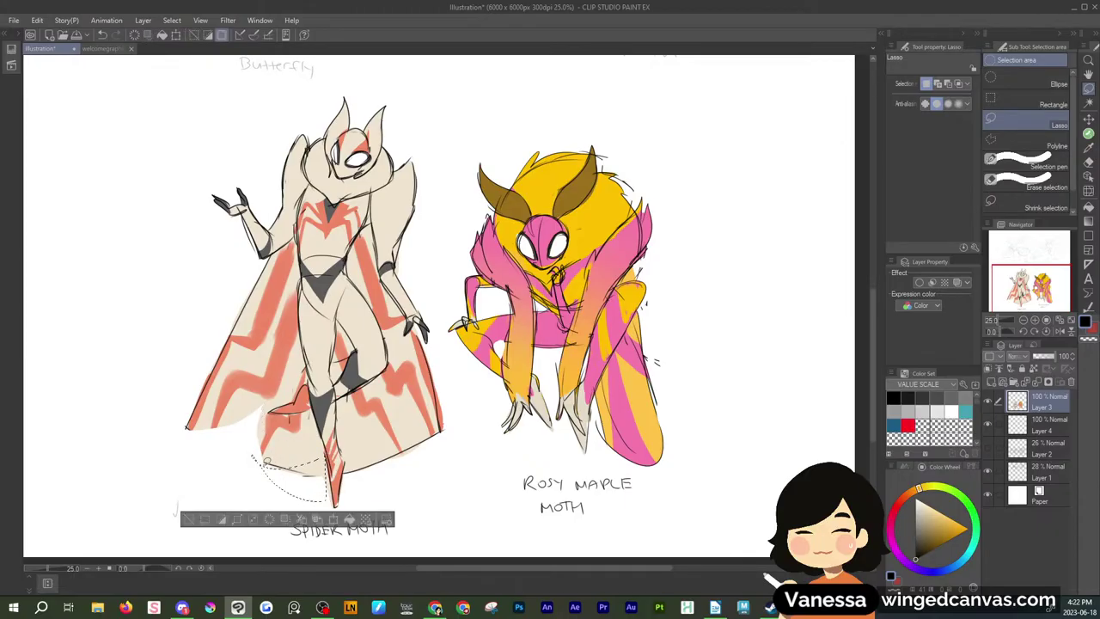
click(272, 519)
click(370, 452)
mouse_move(340, 450)
mouse_down()
mouse_move(401, 454)
mouse_move(366, 482)
mouse_move(344, 448)
mouse_up()
click(400, 410)
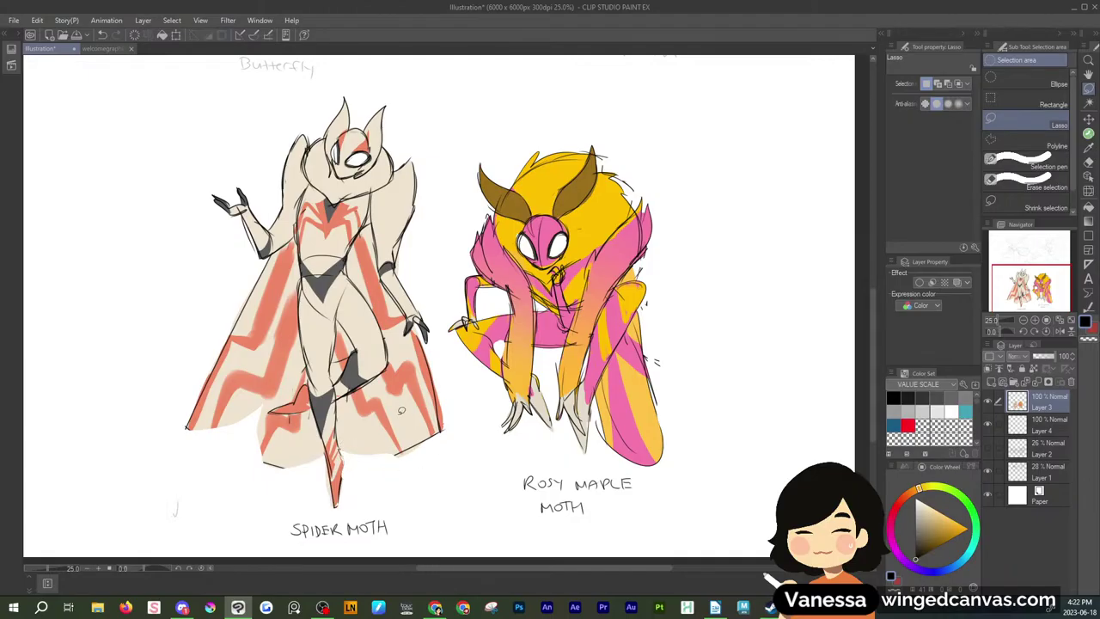
Lasso and delete the uneven ends of the Spider Moth cape's middle hem on both sides of the standing leg
mouse_move(388, 402)
mouse_down()
mouse_move(412, 421)
mouse_move(412, 462)
mouse_move(392, 423)
mouse_move(393, 465)
mouse_move(418, 446)
mouse_up()
click(403, 485)
click(468, 401)
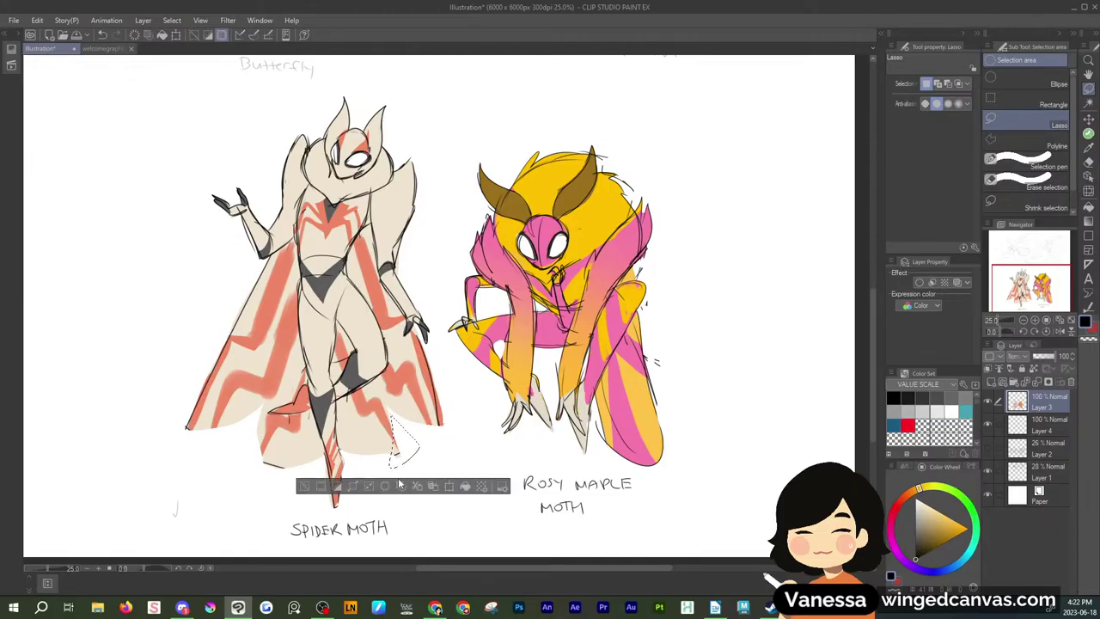
click(368, 448)
mouse_move(265, 402)
mouse_down()
mouse_move(266, 466)
mouse_move(271, 407)
mouse_up()
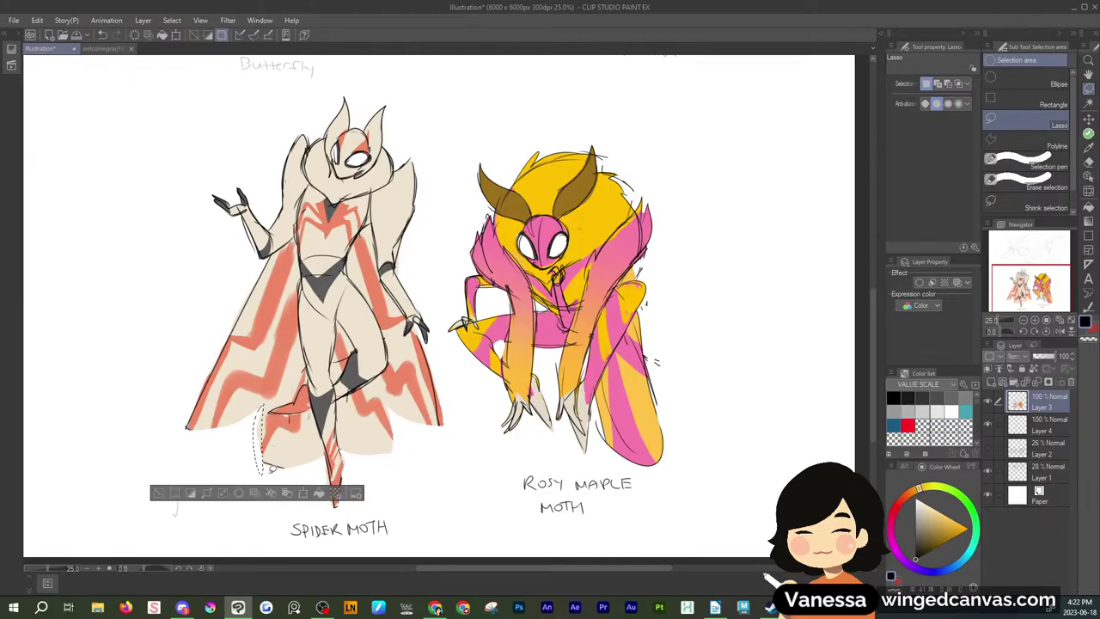
click(461, 379)
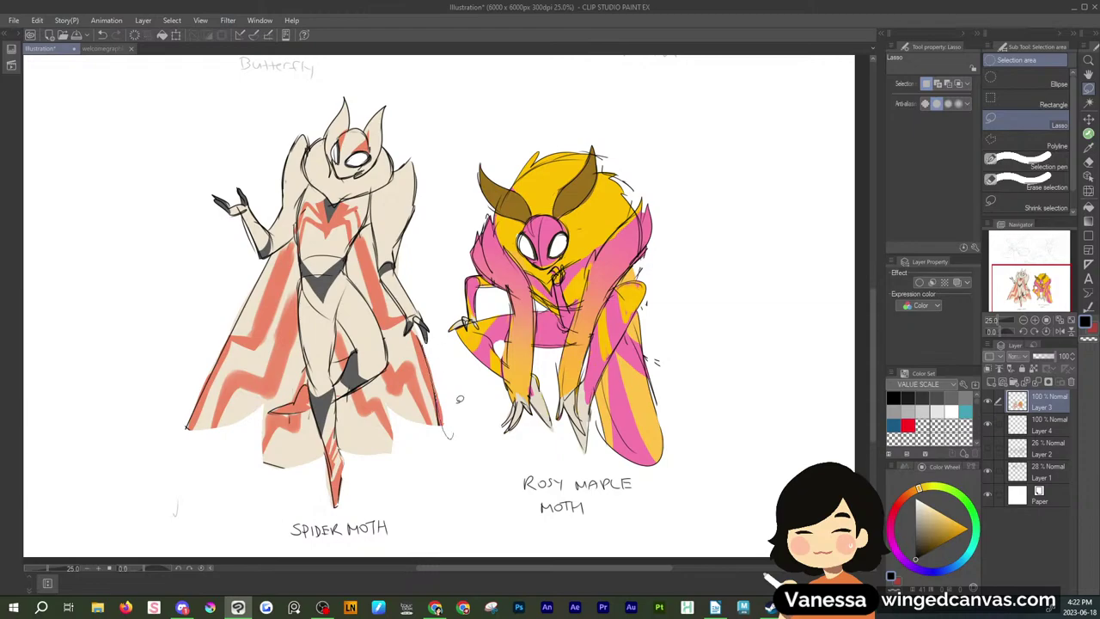
Lasso and delete the stray line beside the Spider Moth cape's outer tip near the lowered hand, then deselect
drag(454, 378, 455, 436)
click(433, 457)
click(474, 395)
Choose a dark grey and bucket-fill the Rosy Maple Moth's planted claws and pointed feet
click(915, 541)
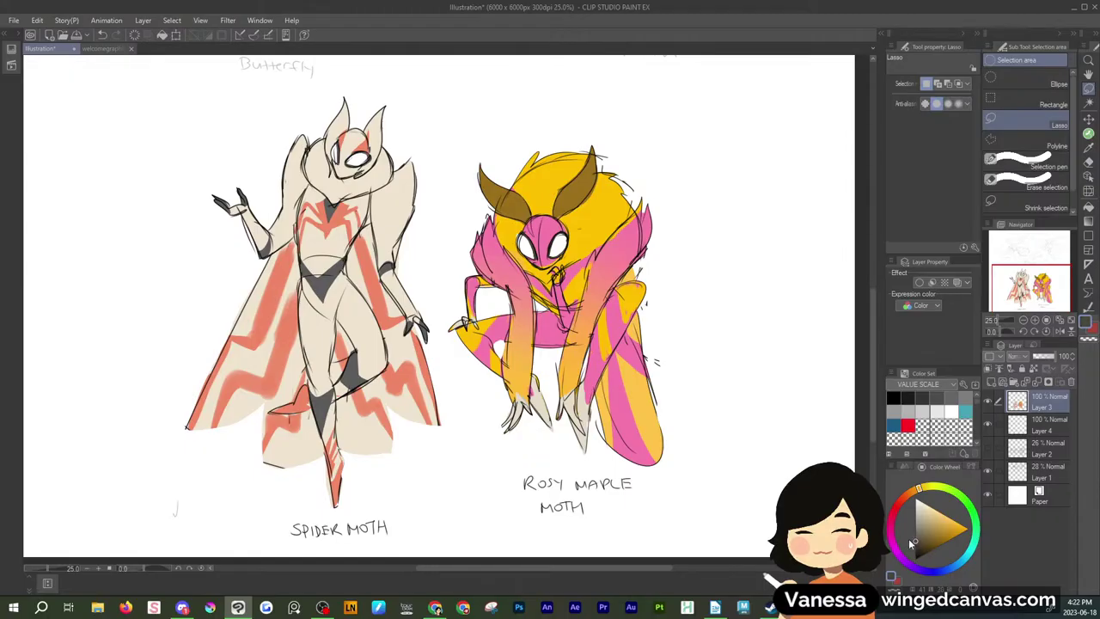
click(1088, 207)
click(518, 409)
click(513, 414)
click(541, 402)
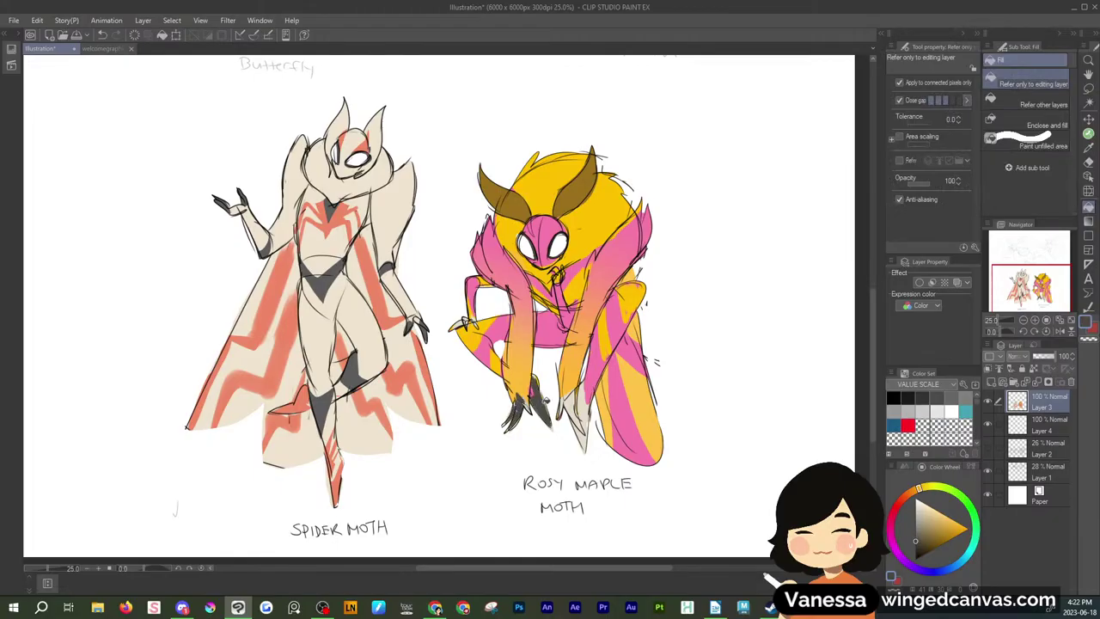
click(574, 410)
click(568, 402)
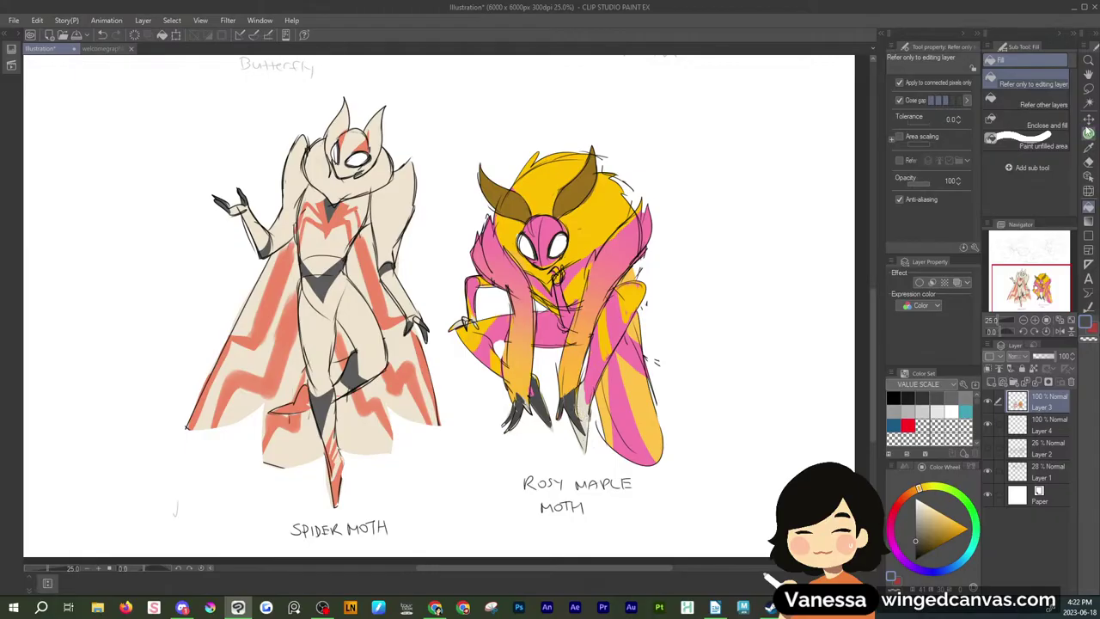
Fill in the rest of the Rosy Maple Moth's front claw with the Lasso Sketch Shade brush and delete the leftover pale foot tip
click(1087, 131)
click(1008, 120)
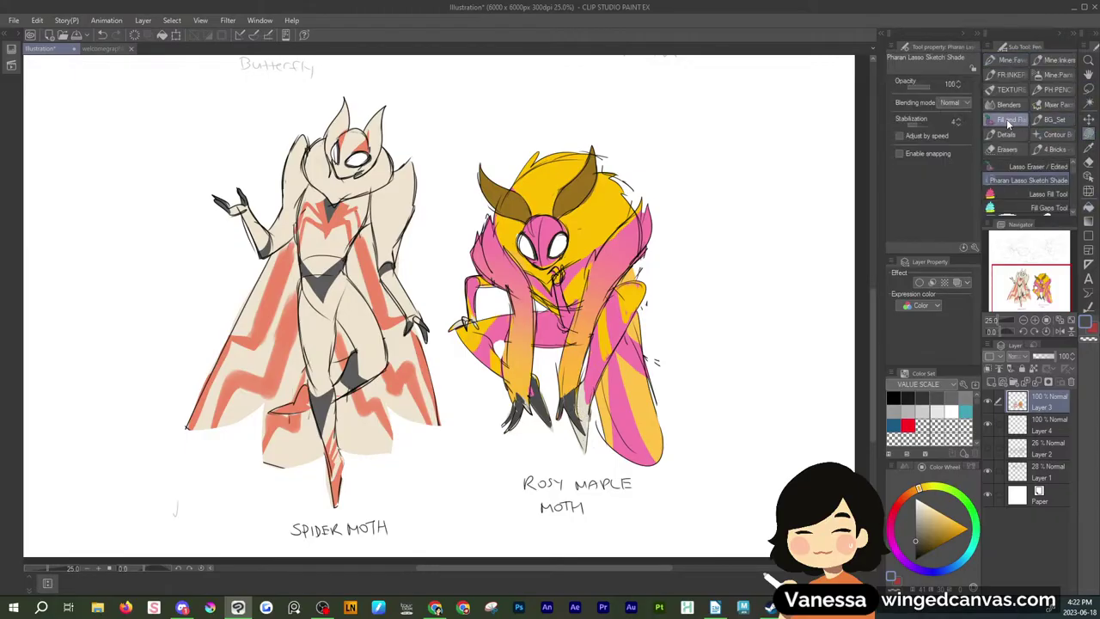
mouse_move(569, 406)
mouse_down()
mouse_move(567, 436)
mouse_move(574, 412)
mouse_up()
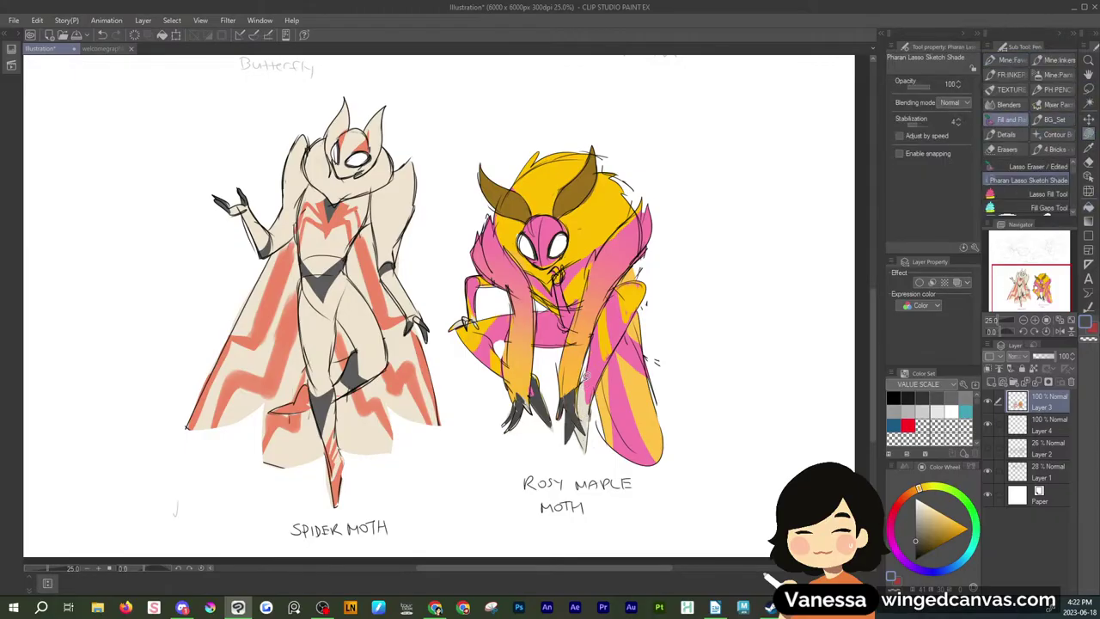
click(1087, 88)
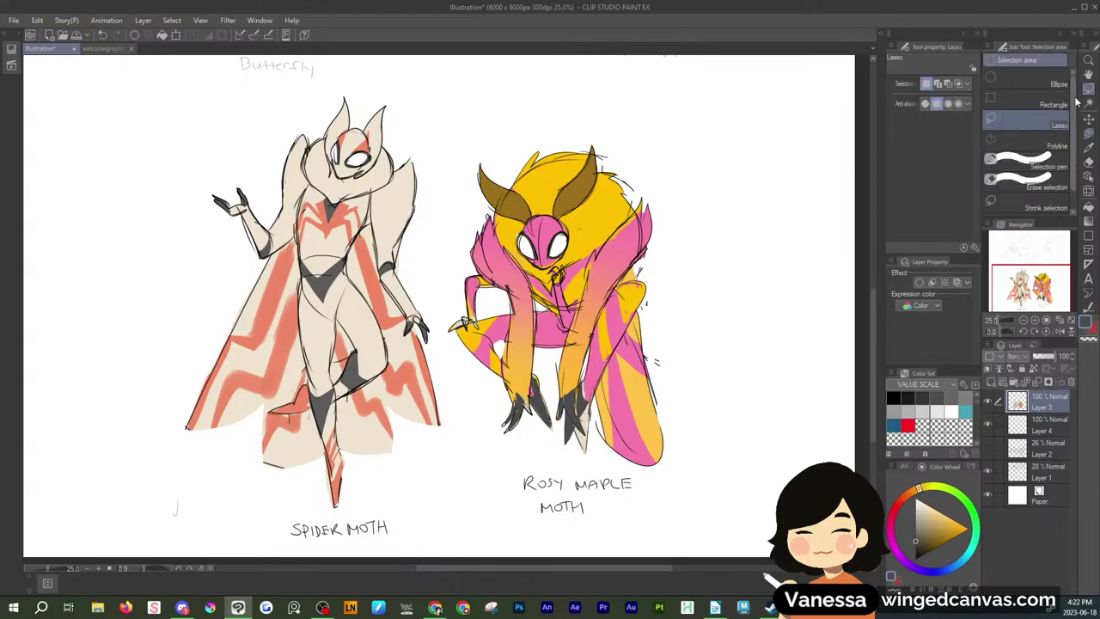
mouse_move(591, 408)
mouse_down()
mouse_move(592, 453)
mouse_move(590, 419)
mouse_up()
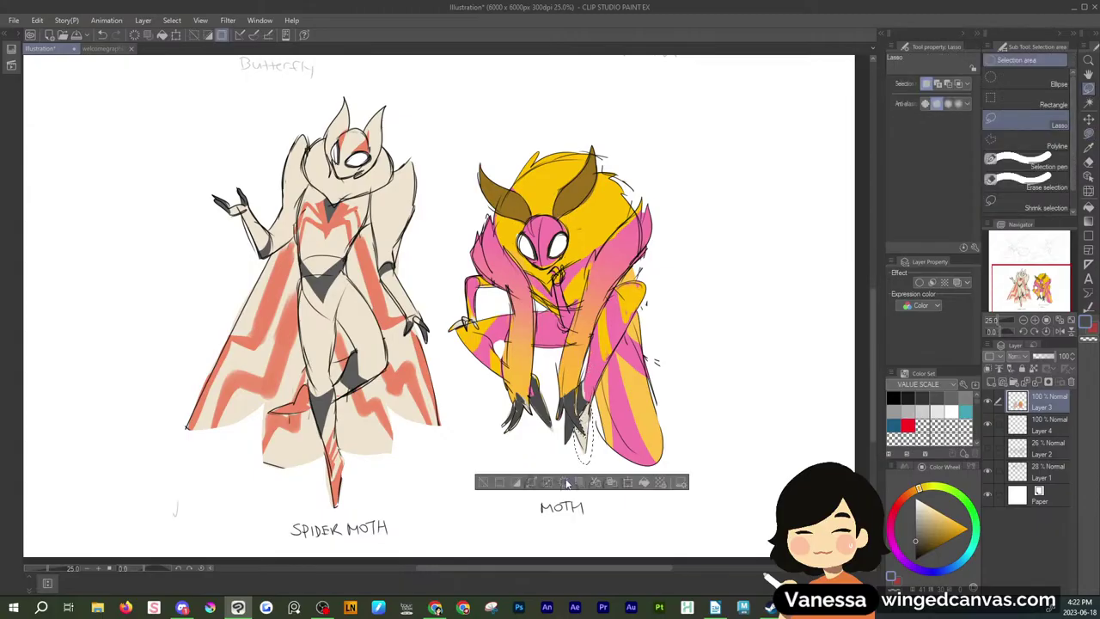
key(ctrl+d)
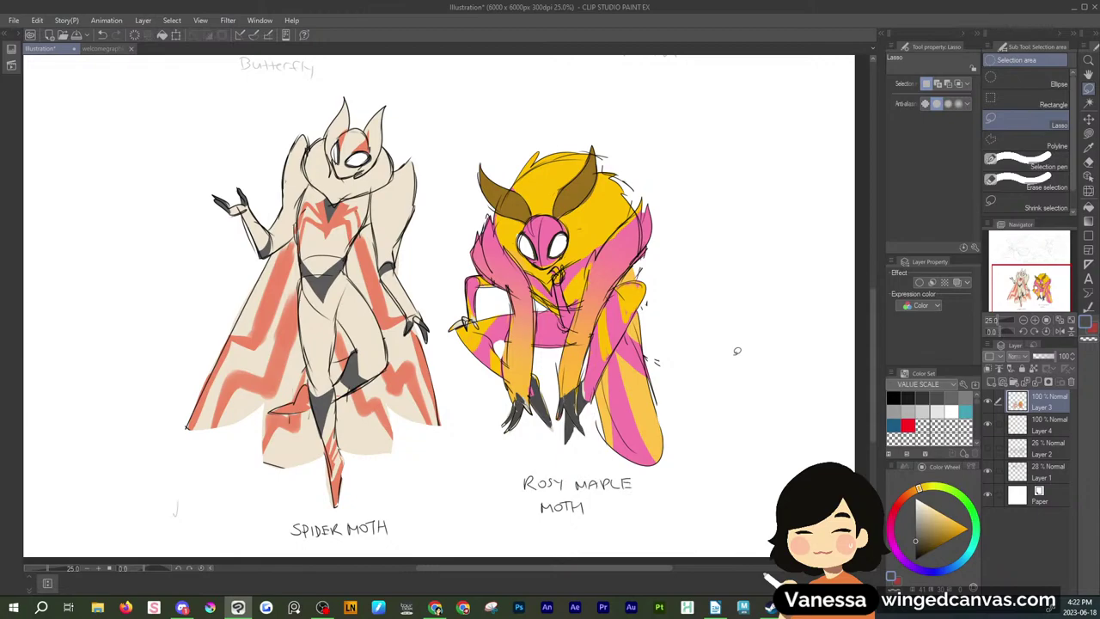
Sample the claws' dark grey and fill the Rosy Maple Moth's hand on the knee and hand at the chin
right_click(568, 406)
click(1087, 134)
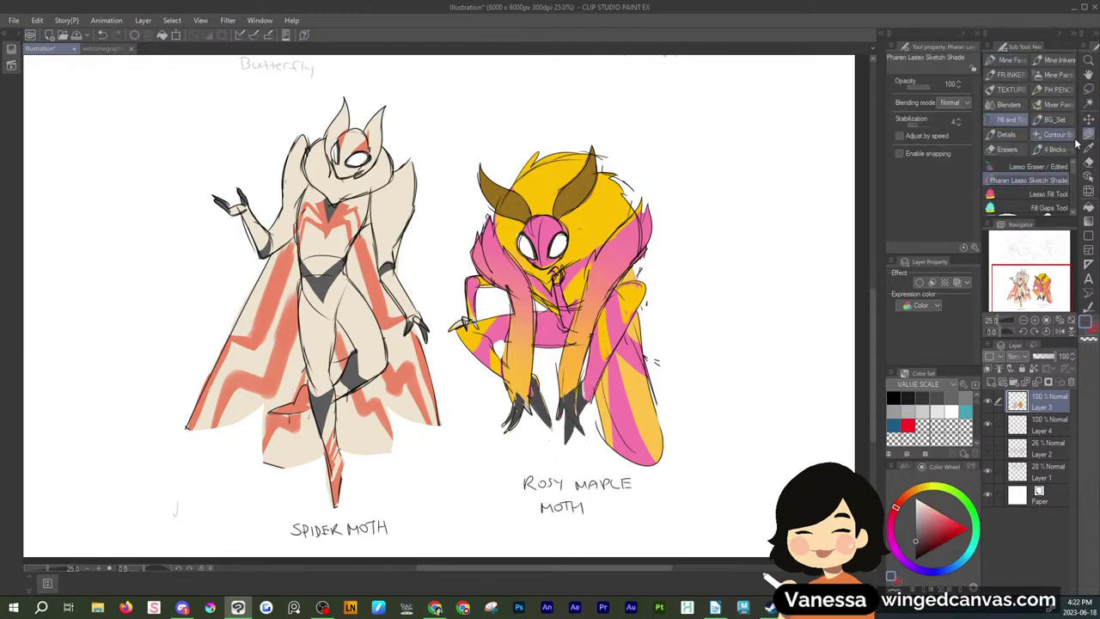
drag(471, 321, 474, 327)
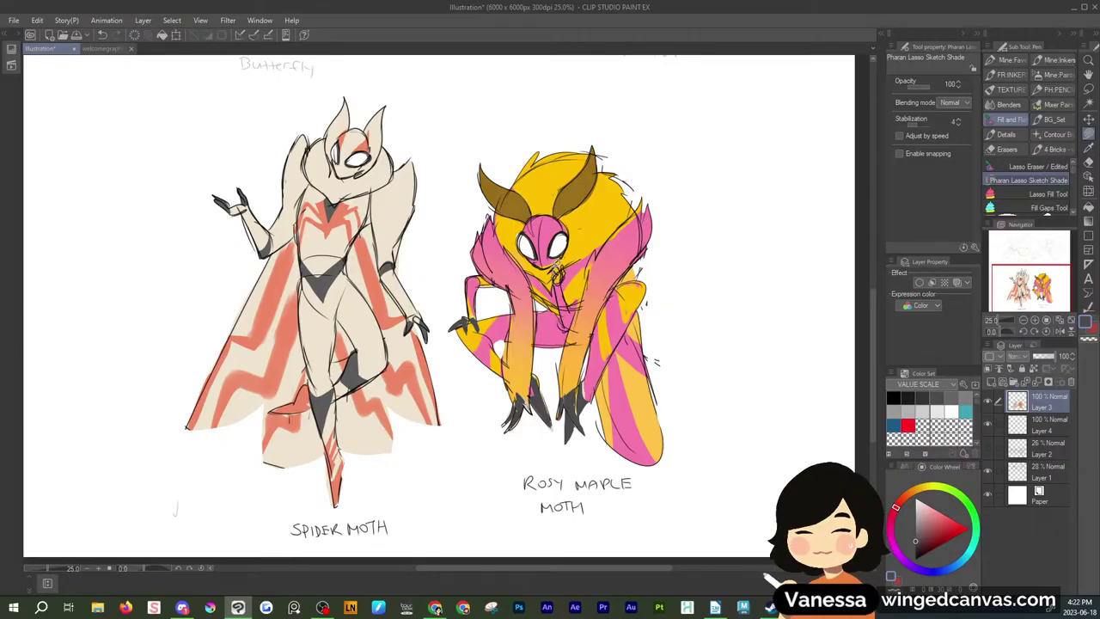
mouse_move(558, 274)
mouse_down()
mouse_move(549, 283)
mouse_move(569, 262)
mouse_up()
Hide Layer 4, show the Layer 2 sketches, and toggle Layer 3 off and on to examine them
key(alt+Tab)
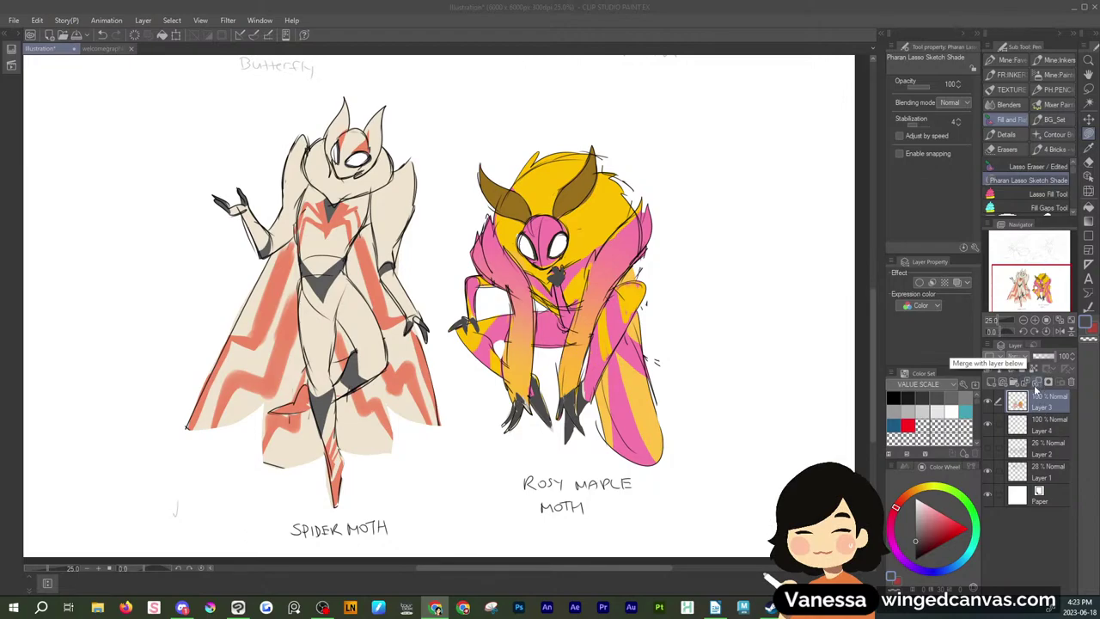
click(988, 426)
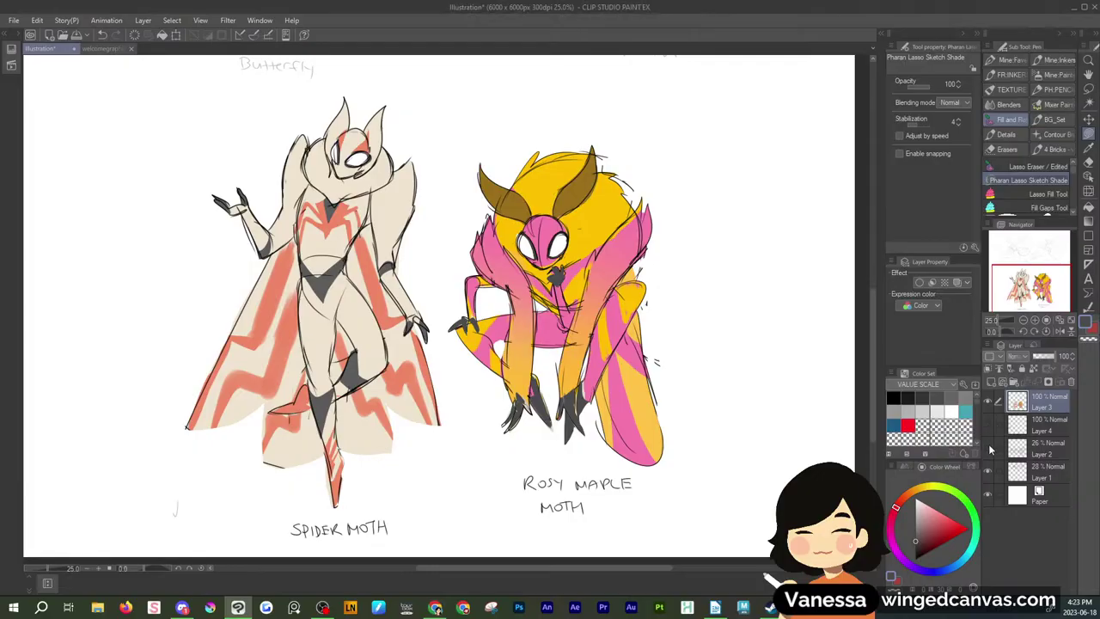
click(988, 448)
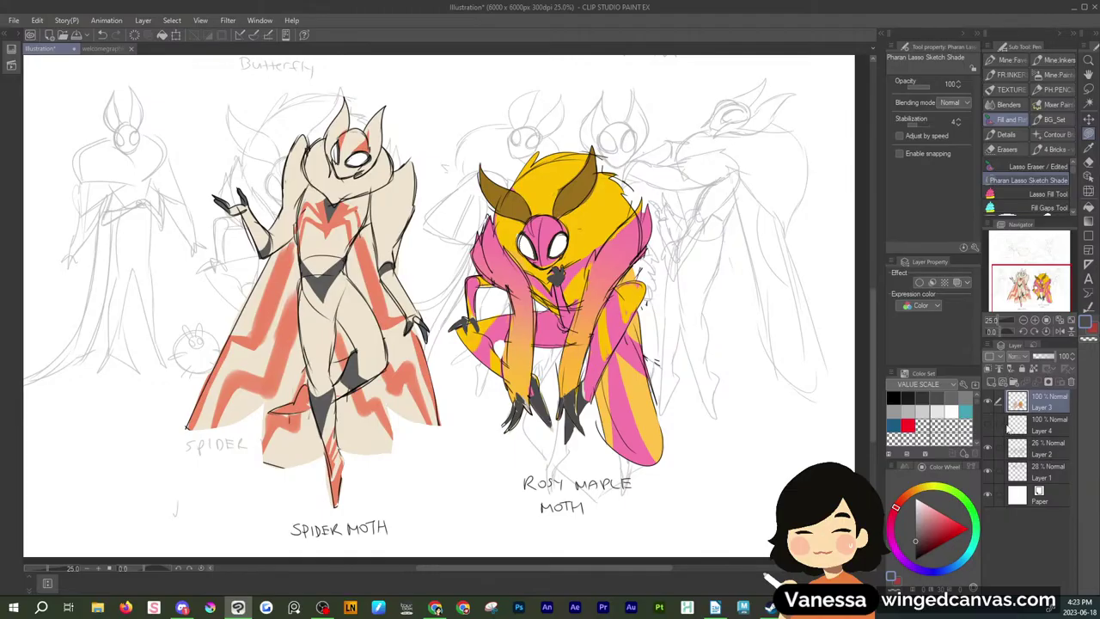
click(988, 402)
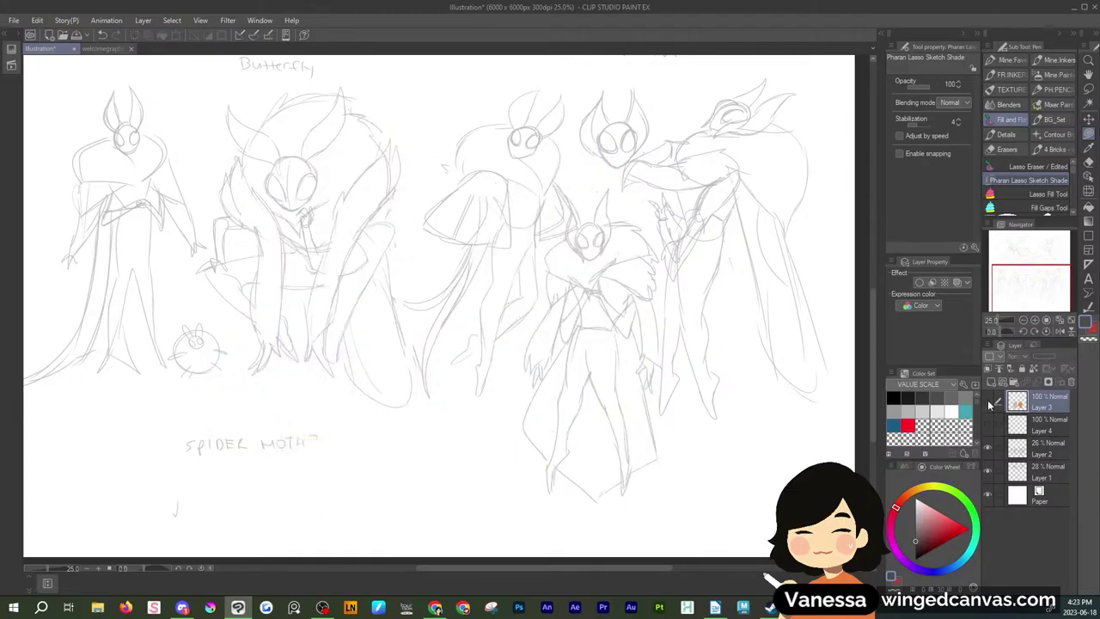
click(988, 402)
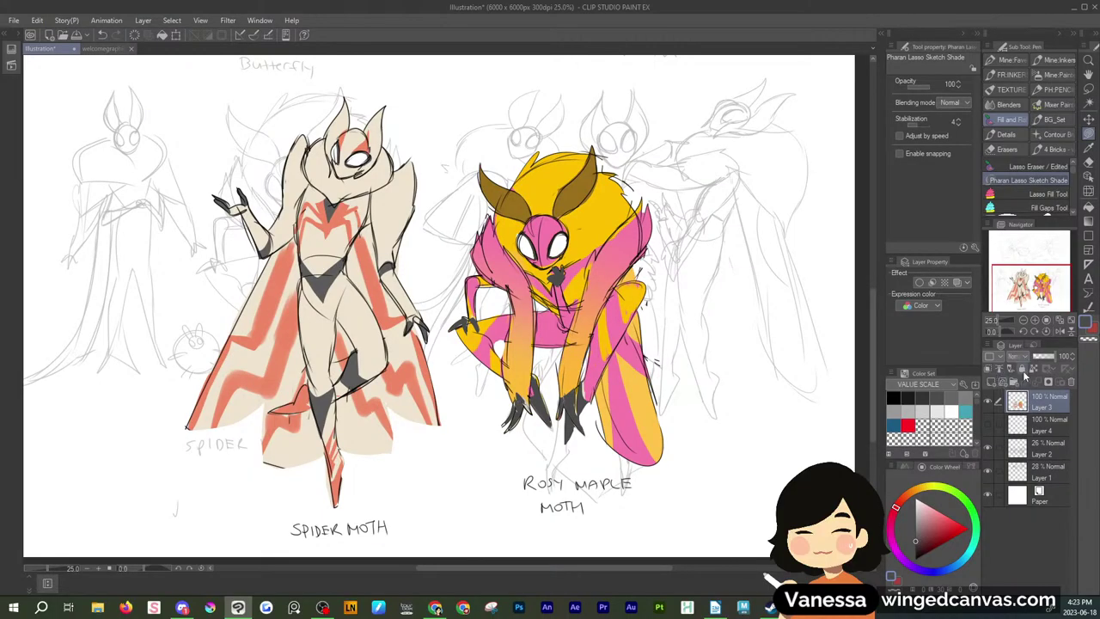
Lock Layer 3's transparent pixels, add a new layer clipped to it, and choose a bright cyan
click(1022, 369)
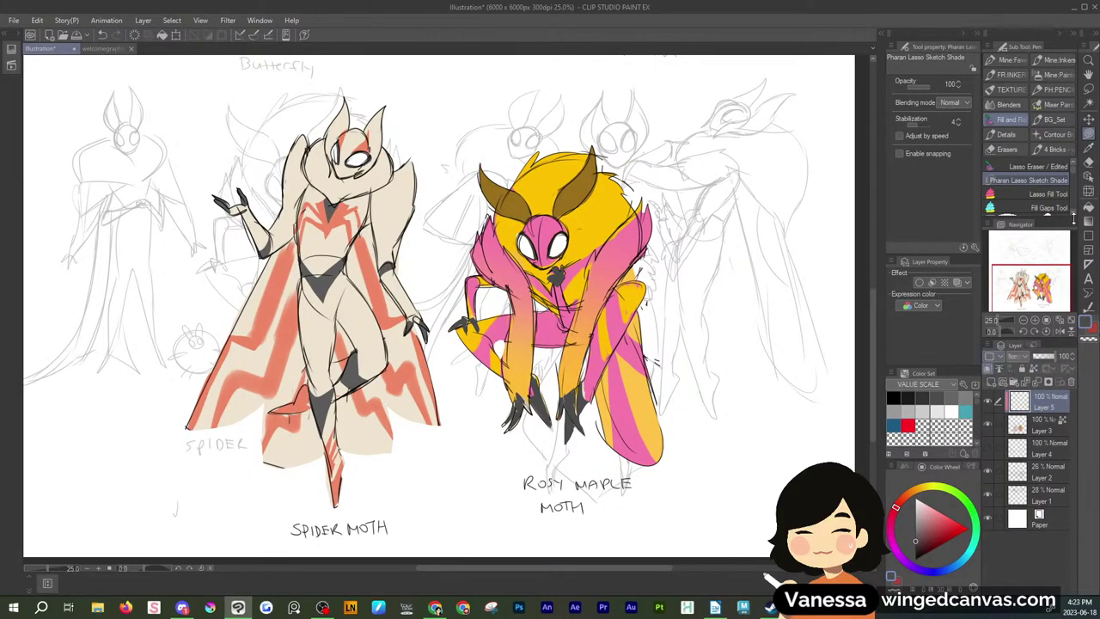
click(909, 495)
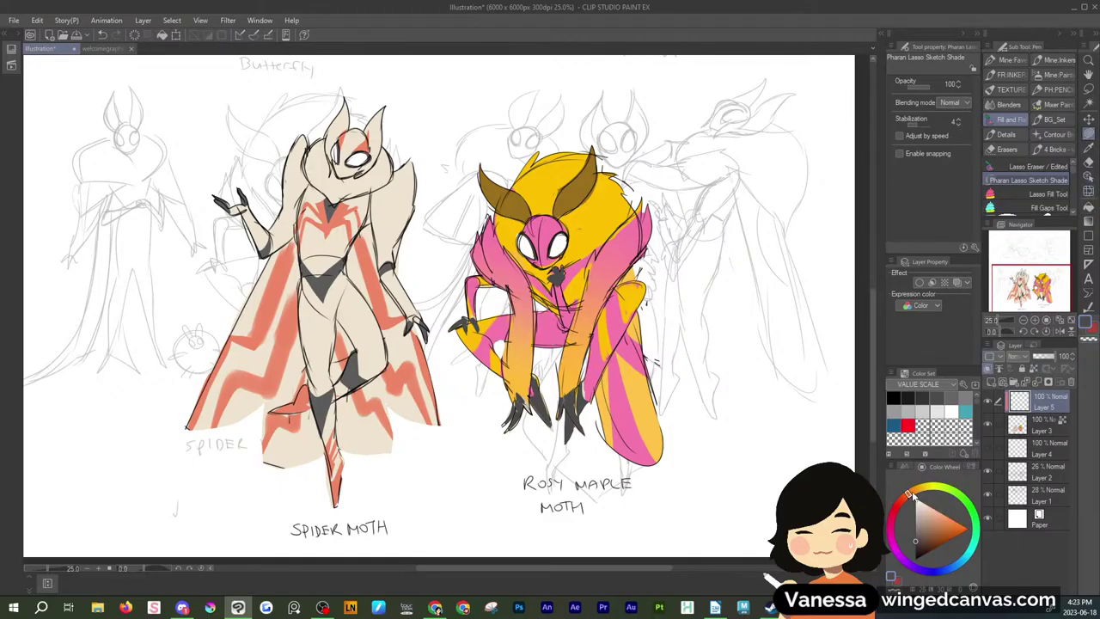
drag(910, 494, 973, 541)
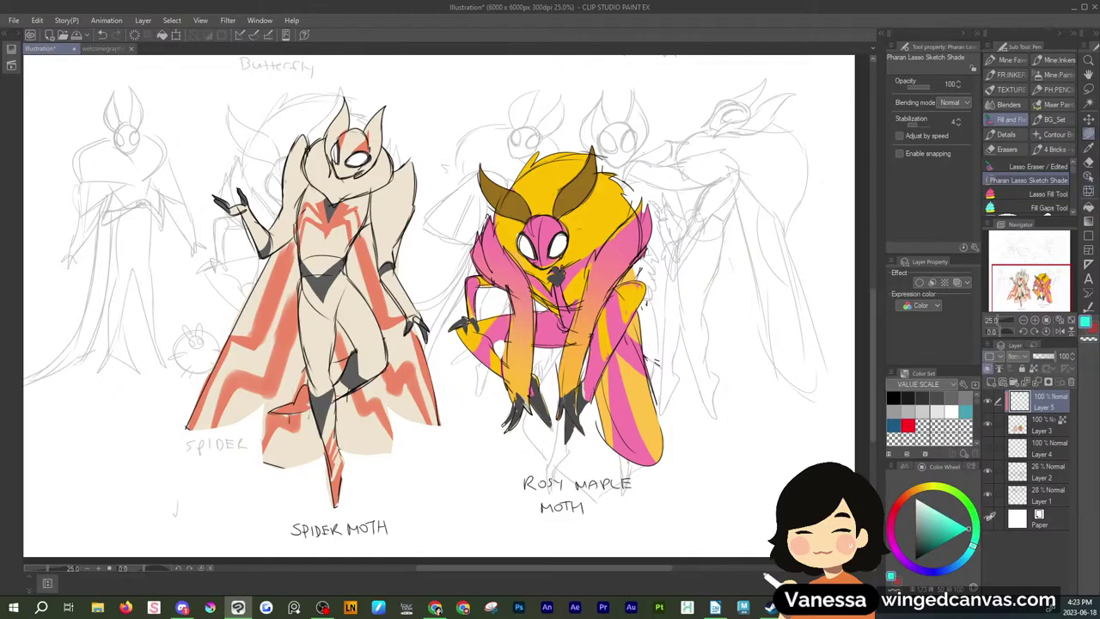
Paint cyan rim highlights along the Rosy Maple Moth's fur, one antenna, shoulders, wing top, bent arm and knee
mouse_move(476, 241)
mouse_down()
mouse_move(490, 217)
mouse_move(483, 158)
mouse_move(474, 184)
mouse_move(496, 208)
mouse_move(550, 139)
mouse_move(592, 139)
mouse_up()
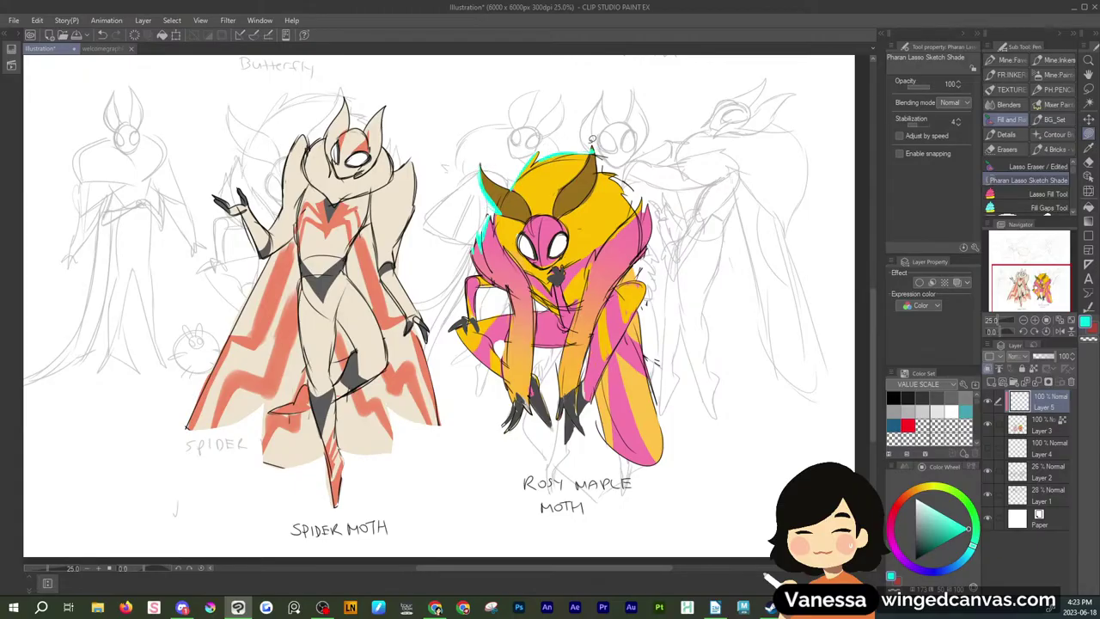
drag(541, 294, 536, 307)
mouse_move(633, 264)
mouse_down()
mouse_move(640, 294)
mouse_move(653, 275)
mouse_move(643, 298)
mouse_up()
mouse_move(596, 245)
mouse_down()
mouse_move(598, 259)
mouse_move(643, 203)
mouse_move(605, 228)
mouse_up()
mouse_move(505, 231)
mouse_down()
mouse_move(514, 265)
mouse_move(493, 220)
mouse_up()
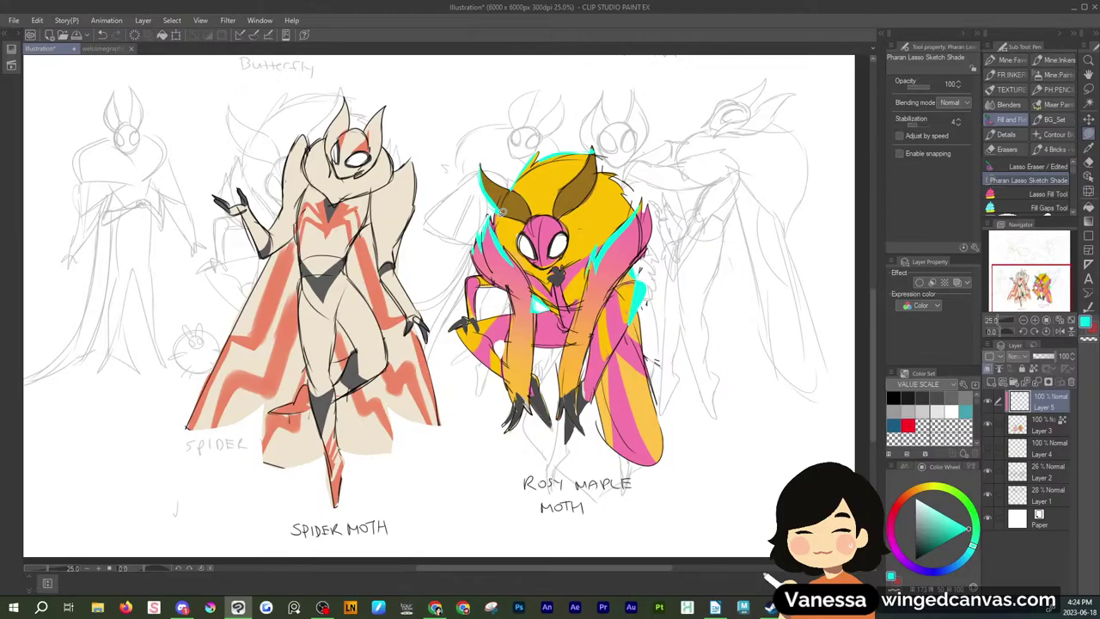
mouse_move(477, 254)
mouse_down()
mouse_move(462, 313)
mouse_move(474, 275)
mouse_up()
drag(515, 306, 452, 318)
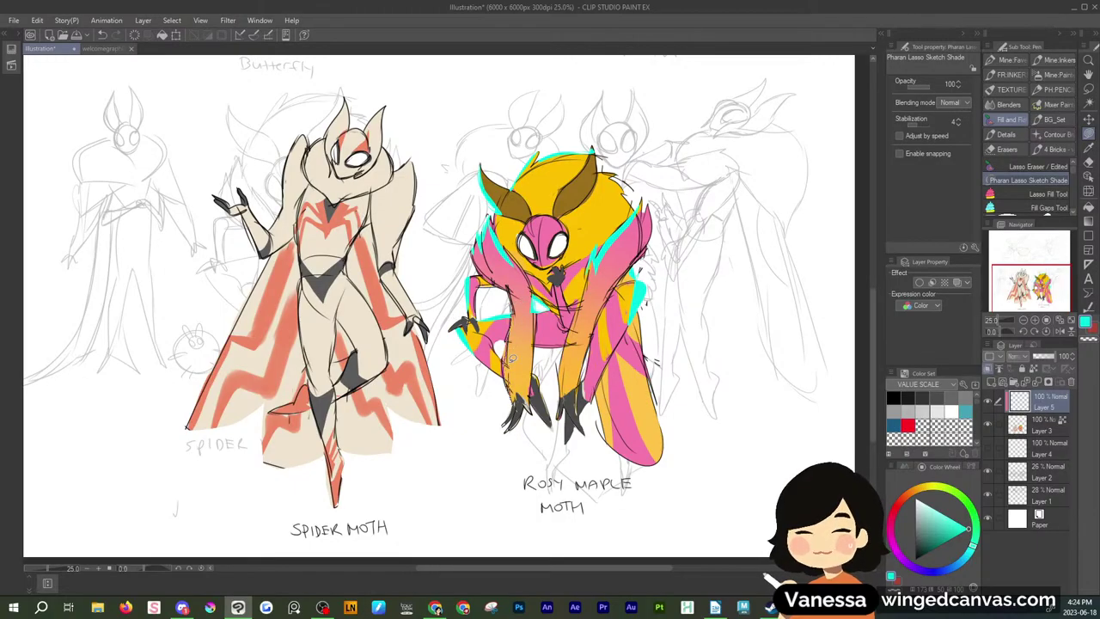
Add cyan rim highlights to the Rosy Maple Moth's planted arms, lower wing, other antenna, and the arm raised to the chin
drag(514, 297, 513, 301)
mouse_move(567, 345)
mouse_down()
mouse_move(559, 410)
mouse_move(570, 350)
mouse_up()
mouse_move(612, 396)
mouse_down()
mouse_move(620, 455)
mouse_move(597, 390)
mouse_up()
mouse_move(643, 320)
mouse_down()
mouse_move(673, 434)
mouse_move(667, 314)
mouse_move(652, 332)
mouse_move(646, 313)
mouse_move(654, 366)
mouse_up()
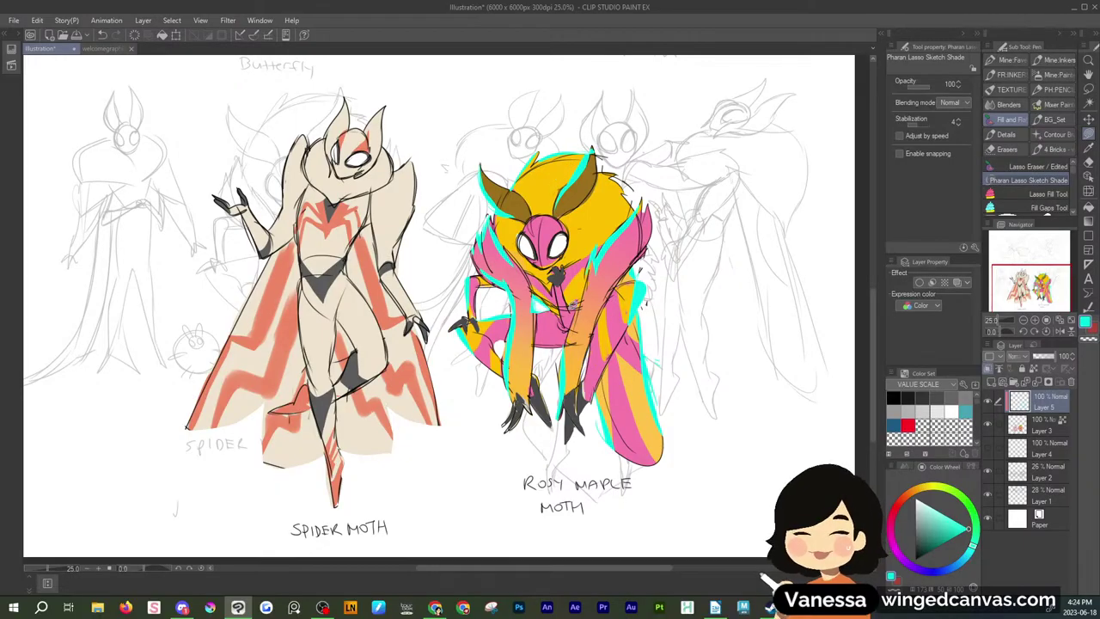
mouse_move(558, 282)
mouse_down()
mouse_move(567, 319)
mouse_move(563, 263)
mouse_move(542, 307)
mouse_up()
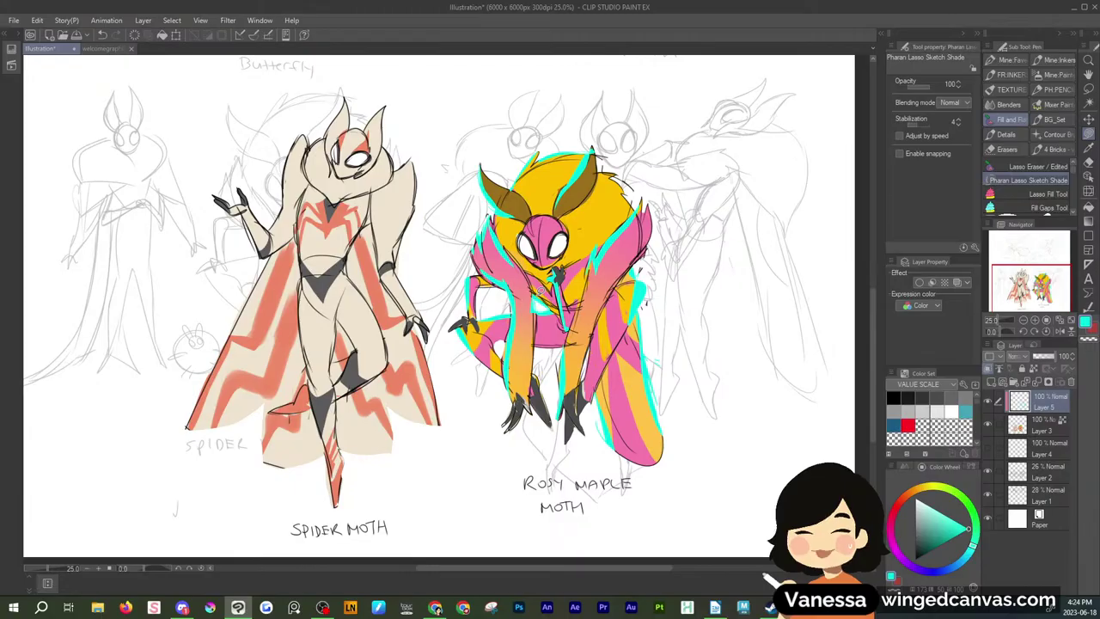
Reduce the opacity of the cyan highlight layer, Layer 5, to 33%
click(1039, 356)
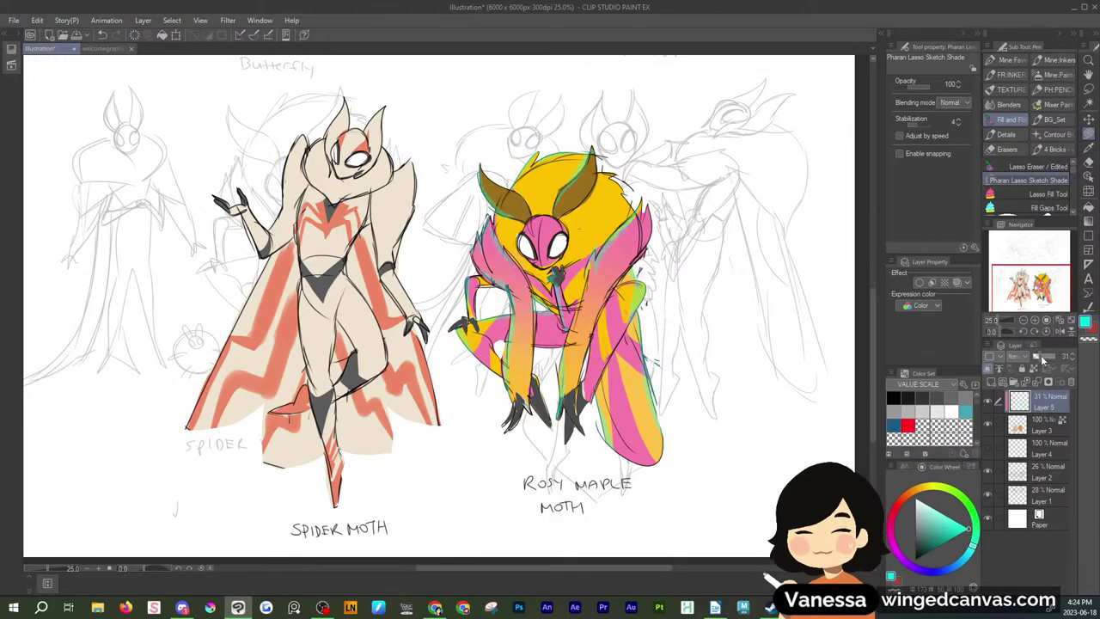
click(1047, 359)
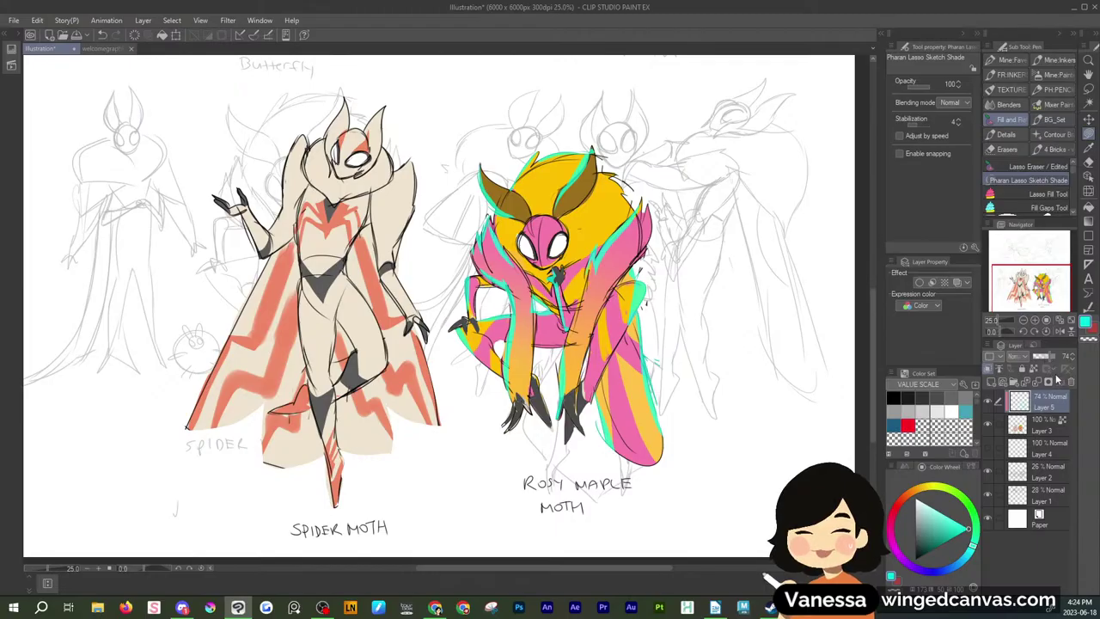
click(1039, 355)
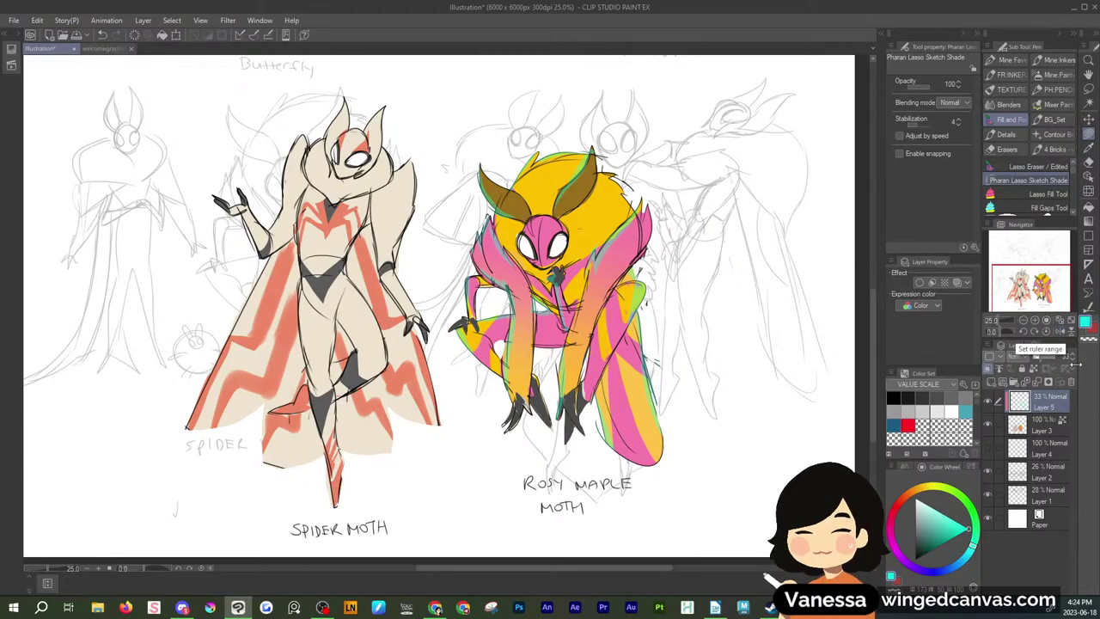
Choose a muted dark red and shade the Spider Moth's shoulder, collar and upper torso on Layer 5
click(900, 501)
drag(955, 528, 938, 535)
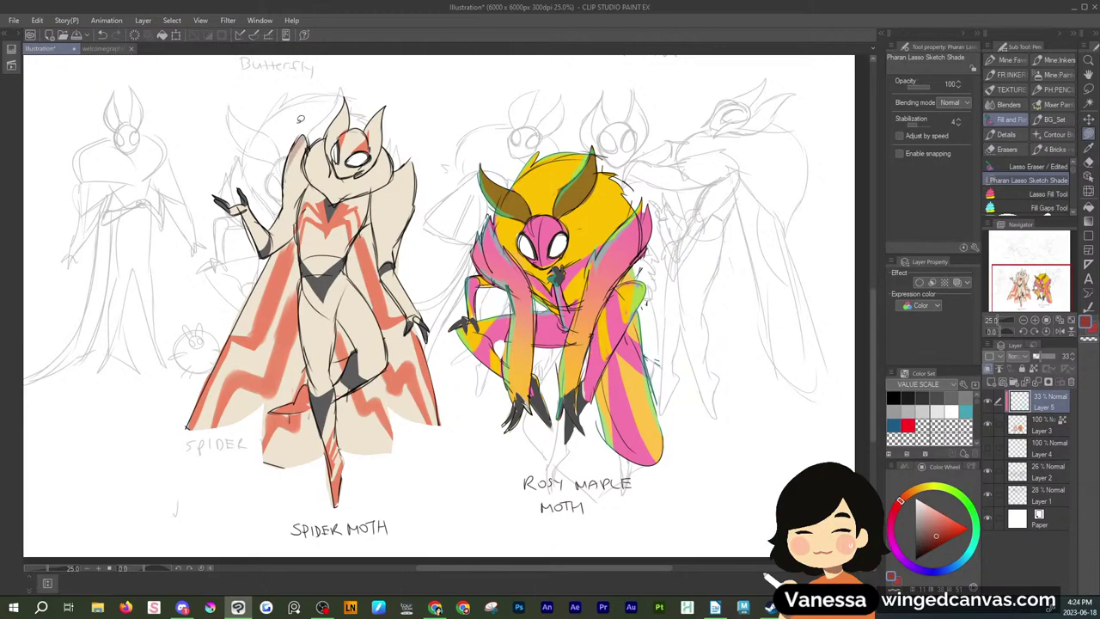
mouse_move(297, 157)
mouse_down()
mouse_move(280, 207)
mouse_move(302, 134)
mouse_move(332, 197)
mouse_move(311, 153)
mouse_move(331, 168)
mouse_up()
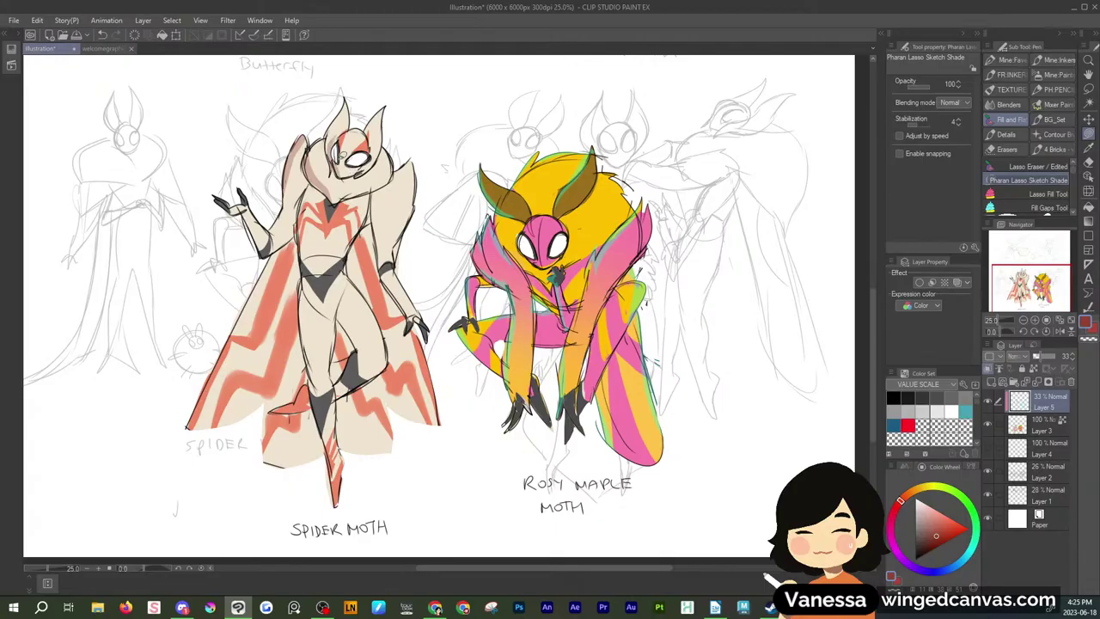
mouse_move(300, 202)
mouse_down()
mouse_move(281, 238)
mouse_move(298, 223)
mouse_up()
mouse_move(378, 200)
mouse_down()
mouse_move(385, 258)
mouse_move(373, 194)
mouse_up()
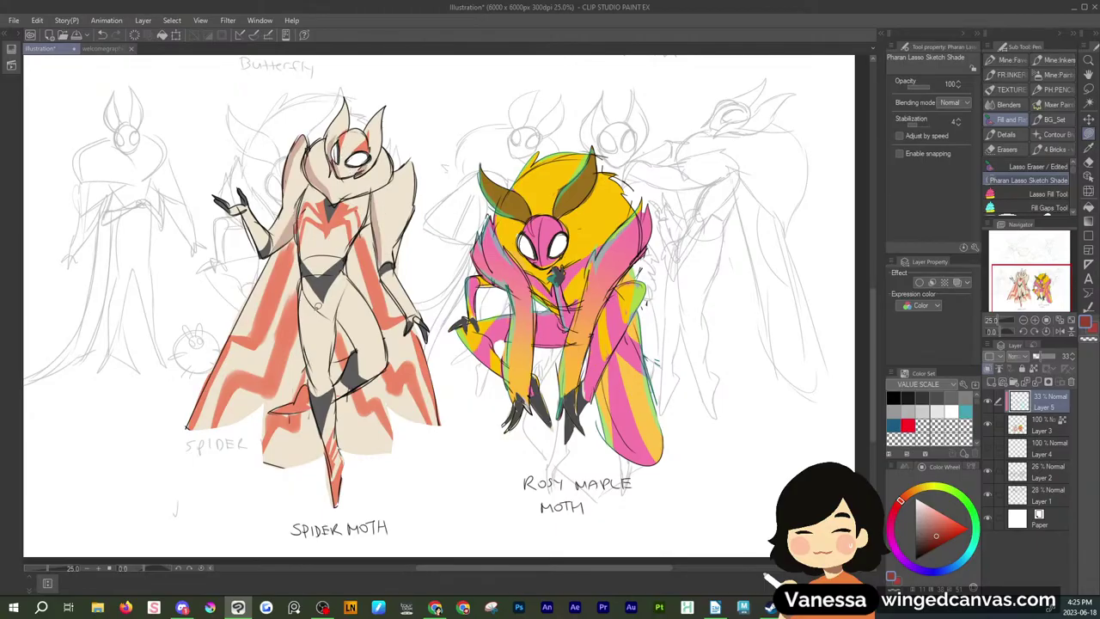
Shade the Spider Moth's legs, the sleeve above the lowered arm, and the cape's inner folds with the muted dark red
drag(332, 320, 364, 351)
mouse_move(335, 317)
mouse_down()
mouse_move(381, 346)
mouse_move(381, 365)
mouse_move(370, 375)
mouse_move(385, 333)
mouse_move(372, 377)
mouse_move(348, 393)
mouse_move(314, 390)
mouse_move(310, 369)
mouse_move(324, 399)
mouse_move(325, 377)
mouse_move(315, 379)
mouse_move(326, 370)
mouse_move(331, 448)
mouse_move(324, 408)
mouse_move(335, 437)
mouse_move(289, 426)
mouse_up()
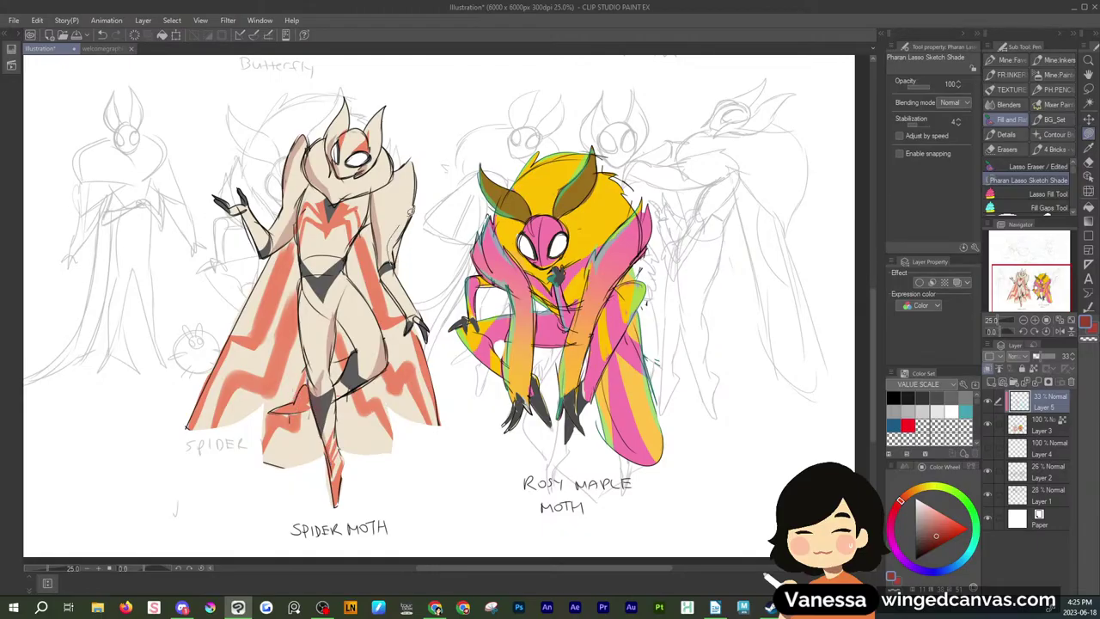
drag(395, 261, 409, 213)
mouse_move(273, 245)
mouse_down()
mouse_move(278, 378)
mouse_move(312, 391)
mouse_move(302, 263)
mouse_move(255, 270)
mouse_up()
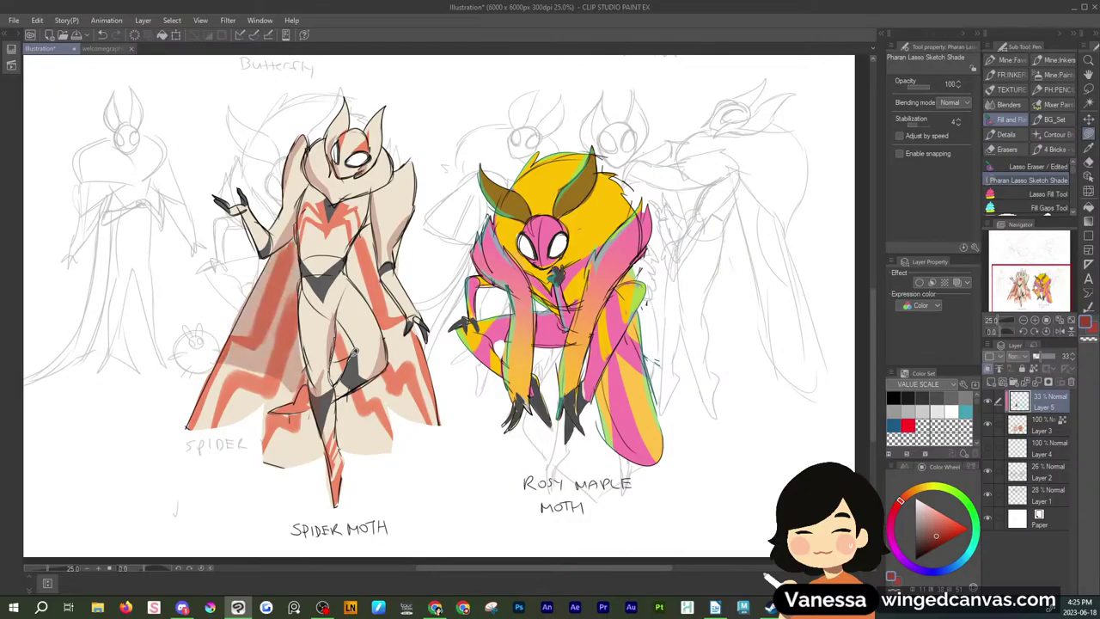
mouse_move(388, 360)
mouse_down()
mouse_move(433, 369)
mouse_move(375, 207)
mouse_move(357, 231)
mouse_up()
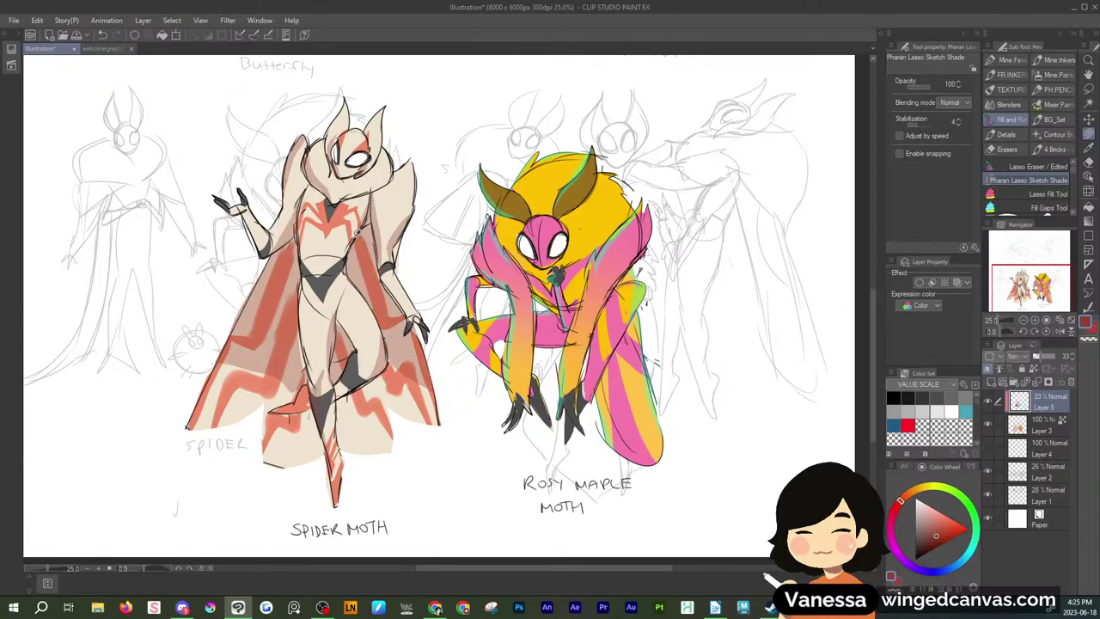
Shade the Spider Moth's lower cape behind the legs, and clear the shading from the outer cape panels with a size 500 hard eraser
mouse_move(273, 375)
mouse_down()
mouse_move(316, 448)
mouse_move(317, 408)
mouse_move(285, 402)
mouse_move(304, 373)
mouse_up()
mouse_move(303, 442)
mouse_down()
mouse_move(313, 418)
mouse_move(402, 460)
mouse_move(392, 399)
mouse_move(335, 403)
mouse_up()
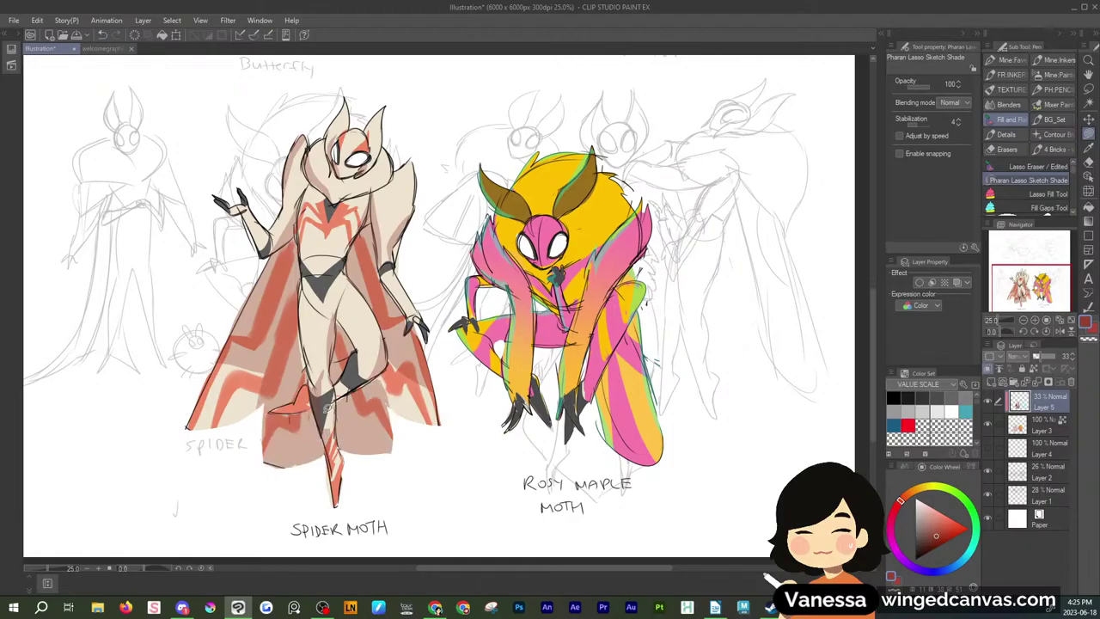
key(e)
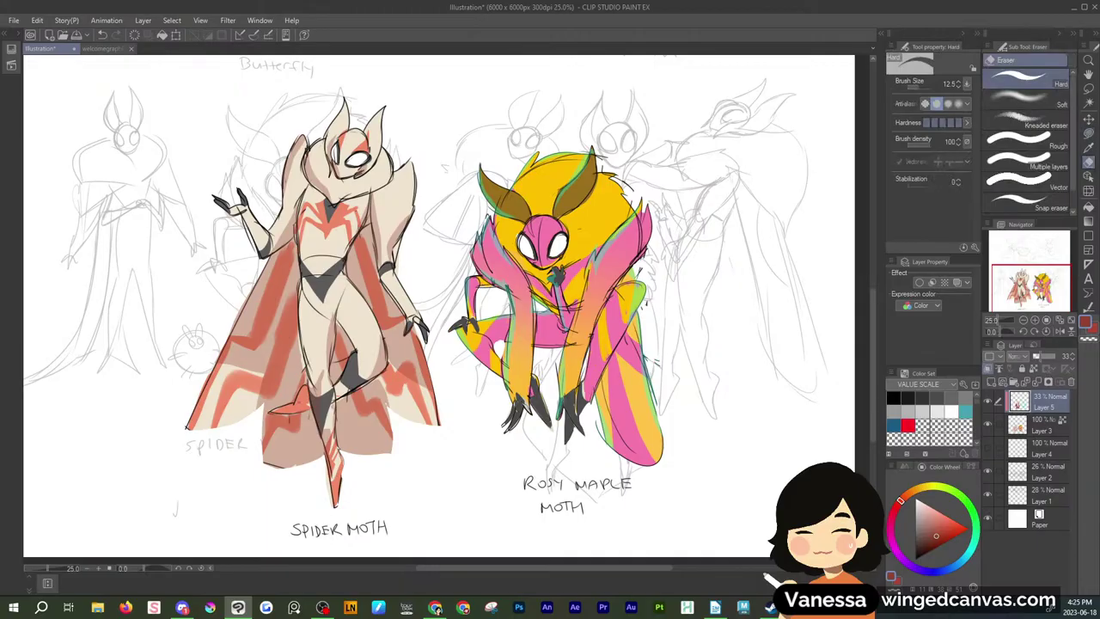
key(bracketright)
key(bracketright)
key(bracketright)
key(bracketright)
key(bracketright)
key(bracketright)
key(bracketright)
drag(234, 384, 213, 383)
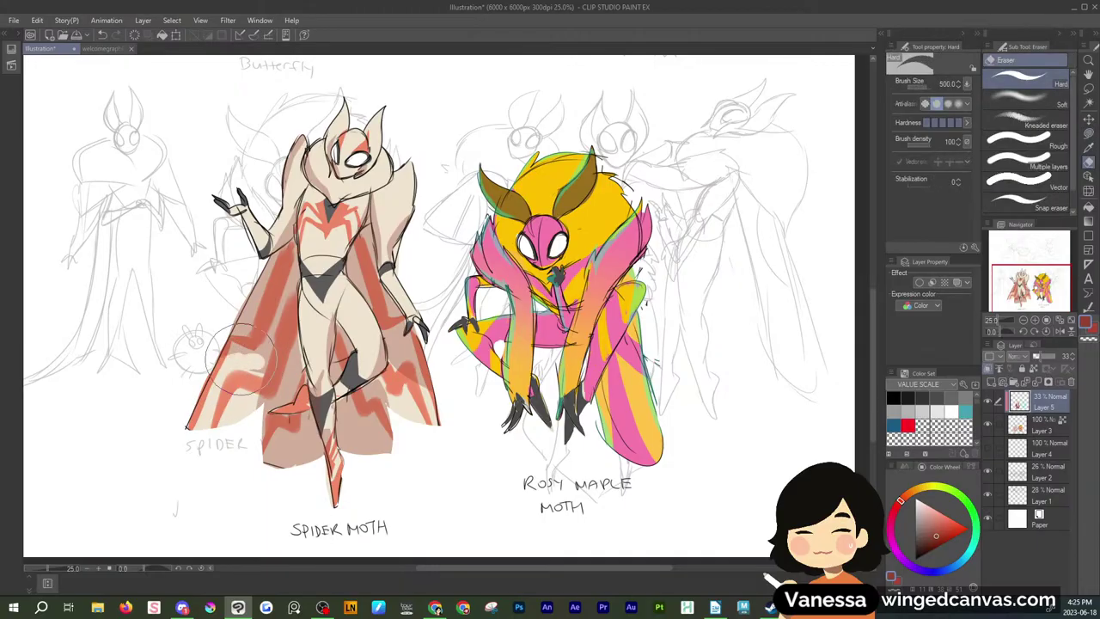
mouse_move(390, 392)
mouse_down()
mouse_move(392, 459)
mouse_move(383, 418)
mouse_up()
drag(244, 332, 231, 320)
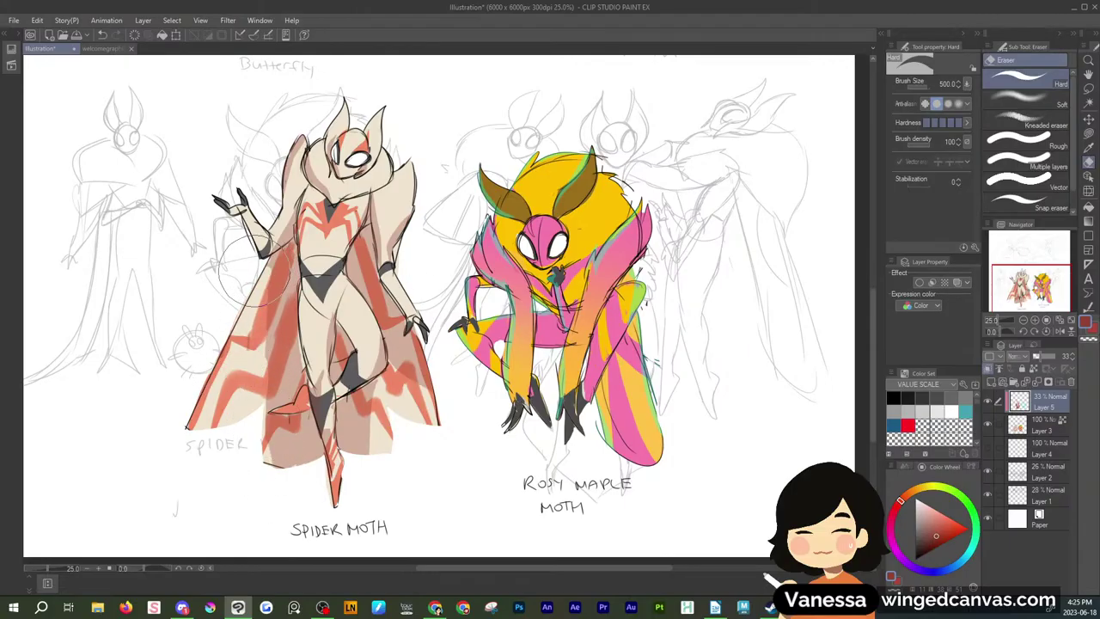
drag(416, 344, 419, 380)
drag(403, 321, 396, 408)
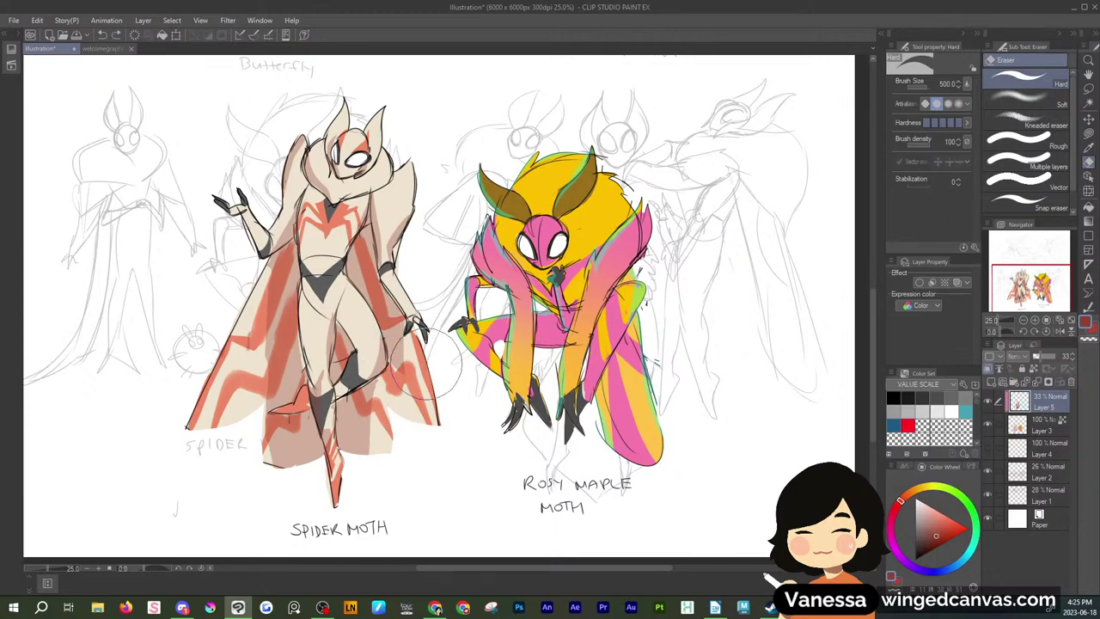
Set the shading layer, Layer 5, to Multiply blending at 13% opacity and merge it with the layer below
click(1036, 354)
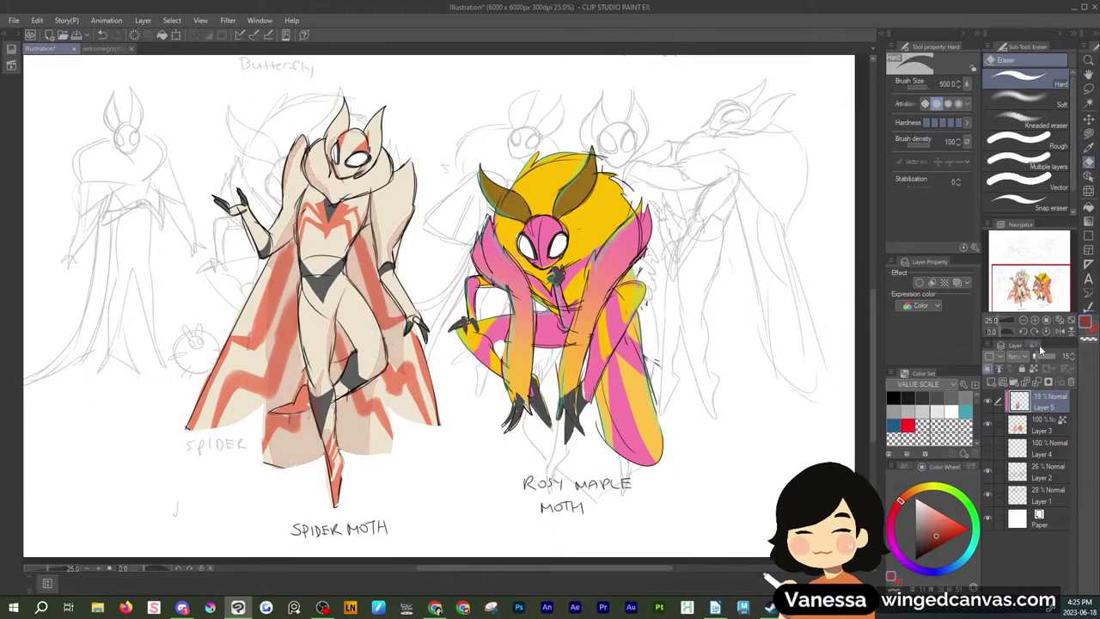
click(1037, 356)
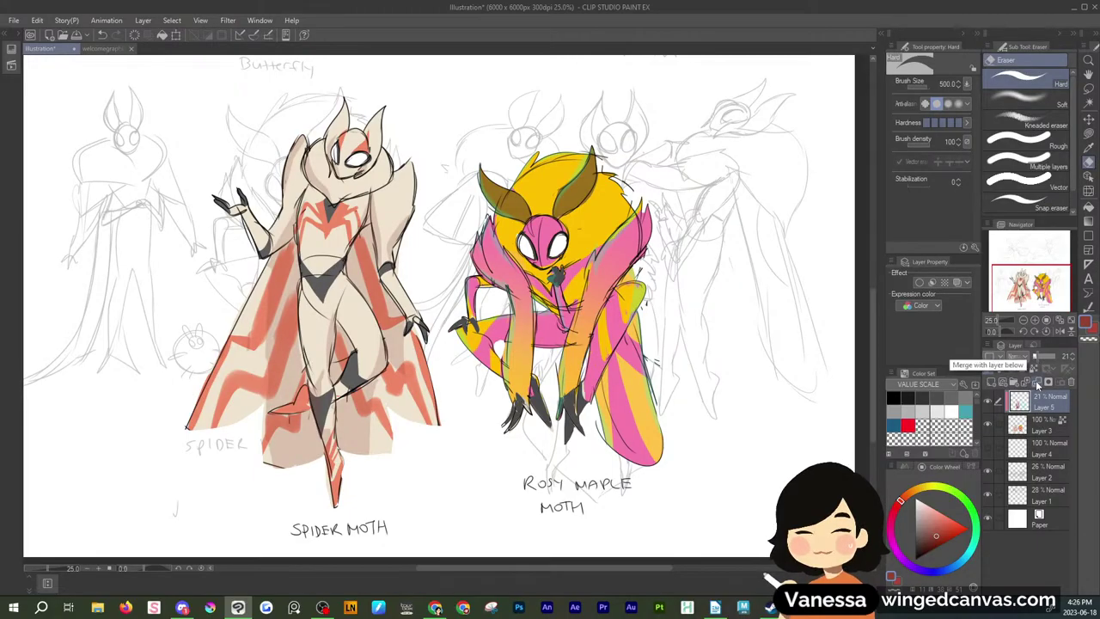
click(1015, 357)
click(1024, 73)
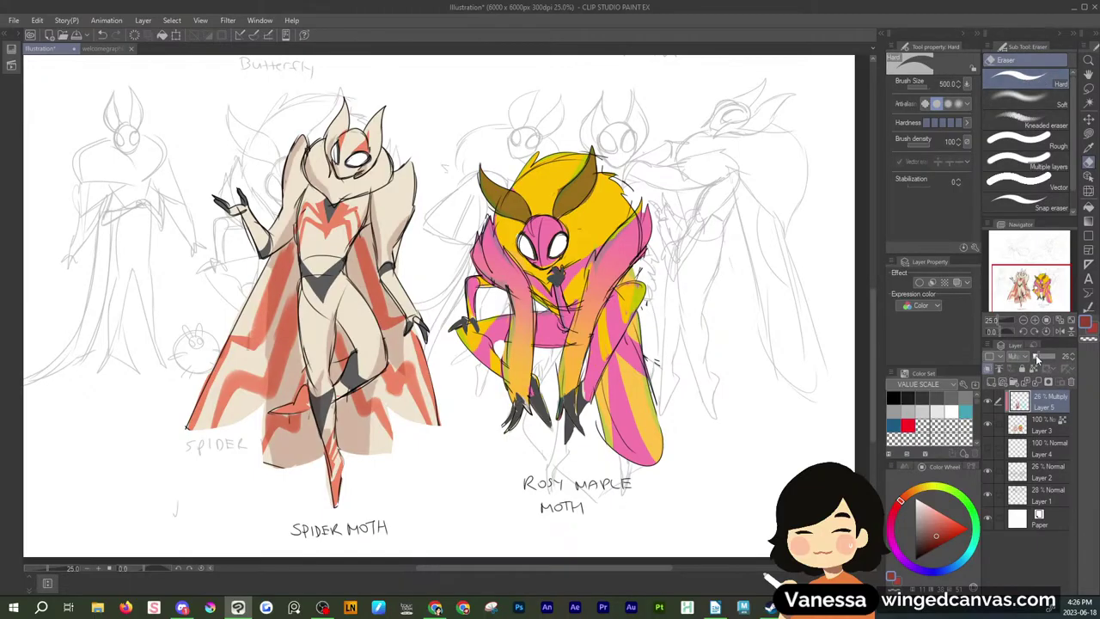
click(1034, 354)
drag(1035, 359, 1036, 356)
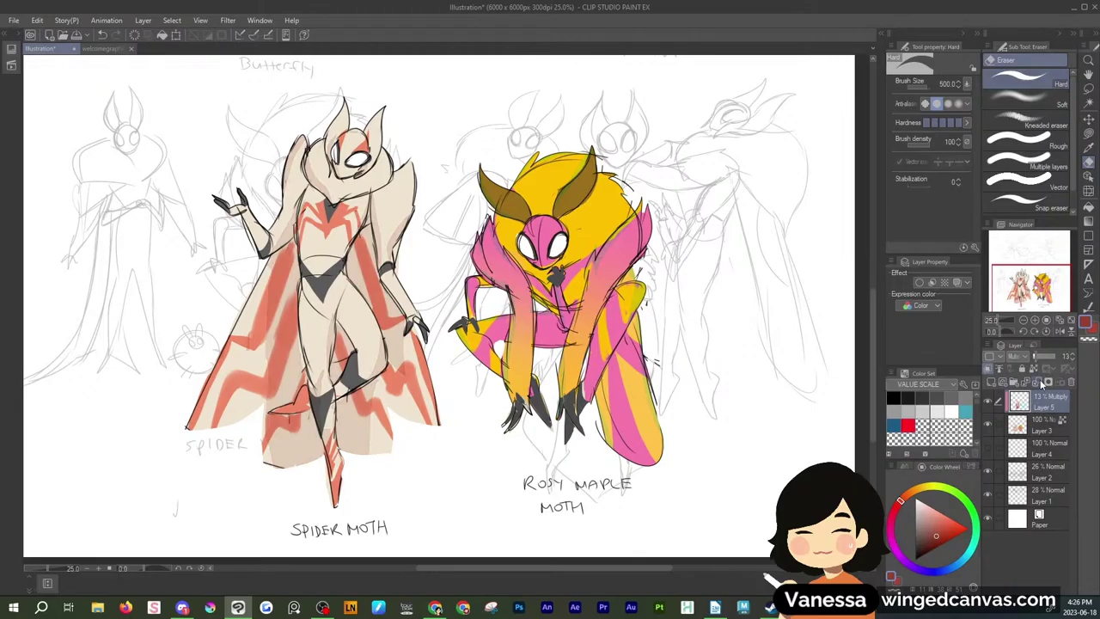
click(1070, 382)
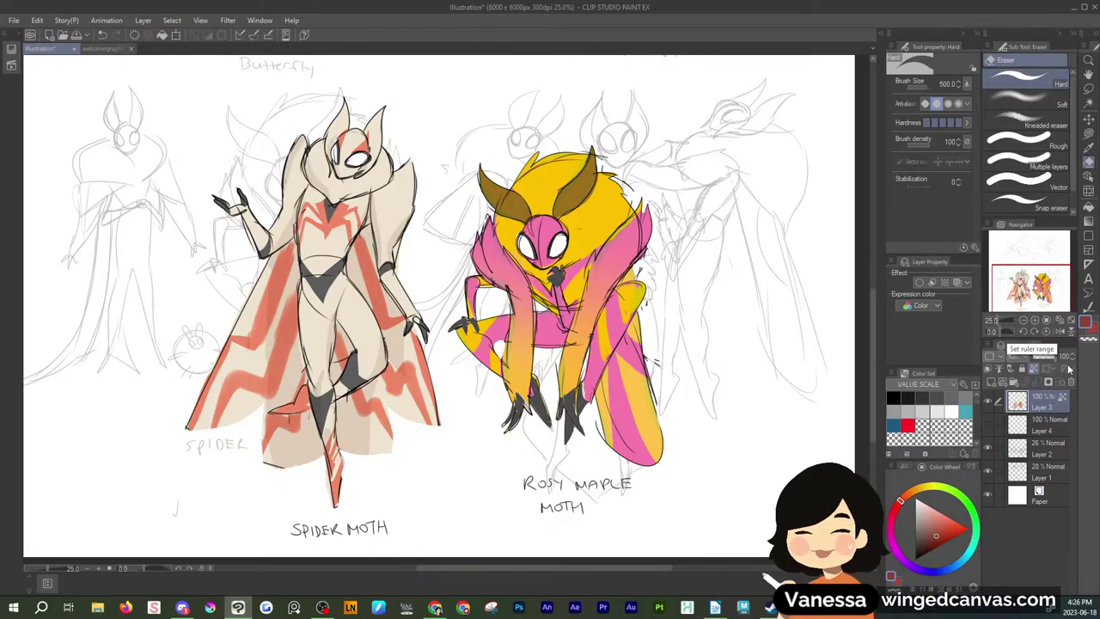
click(1084, 132)
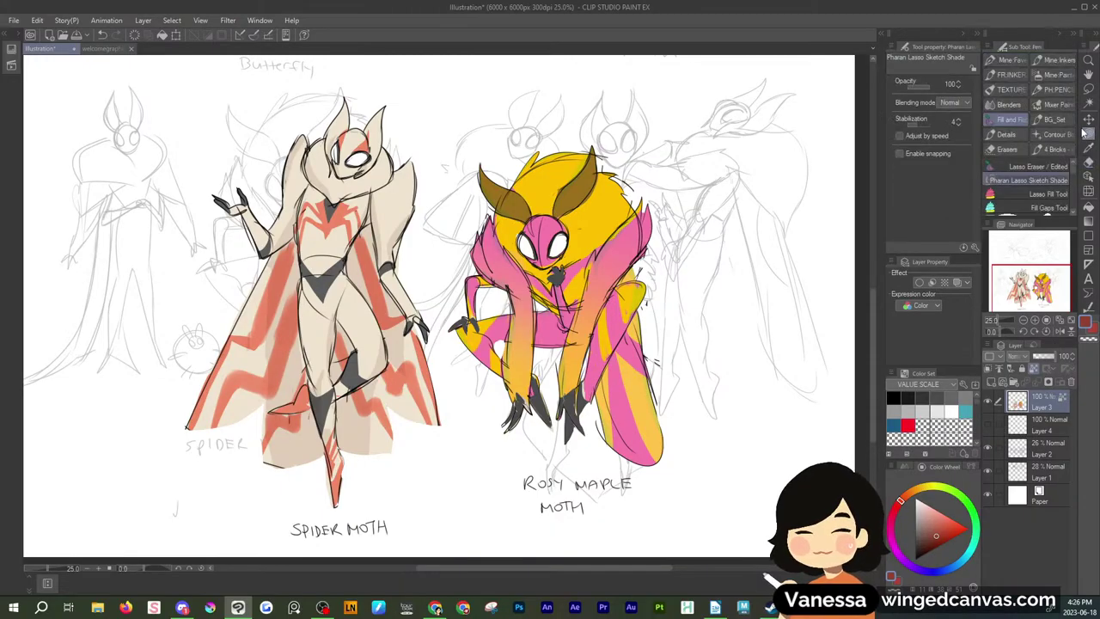
click(932, 493)
click(990, 382)
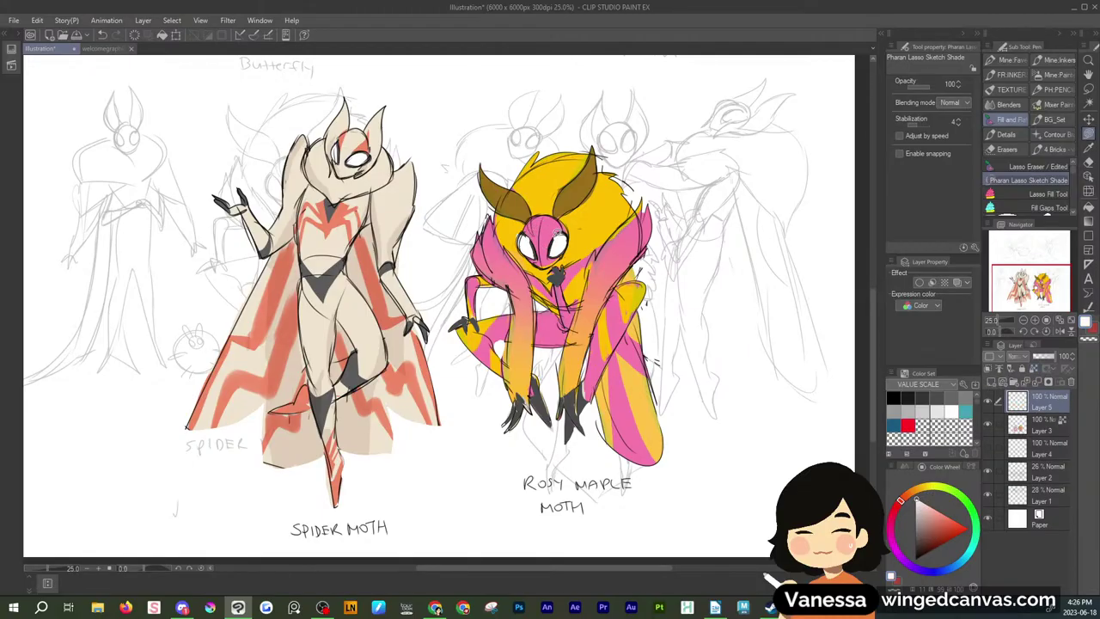
click(1069, 382)
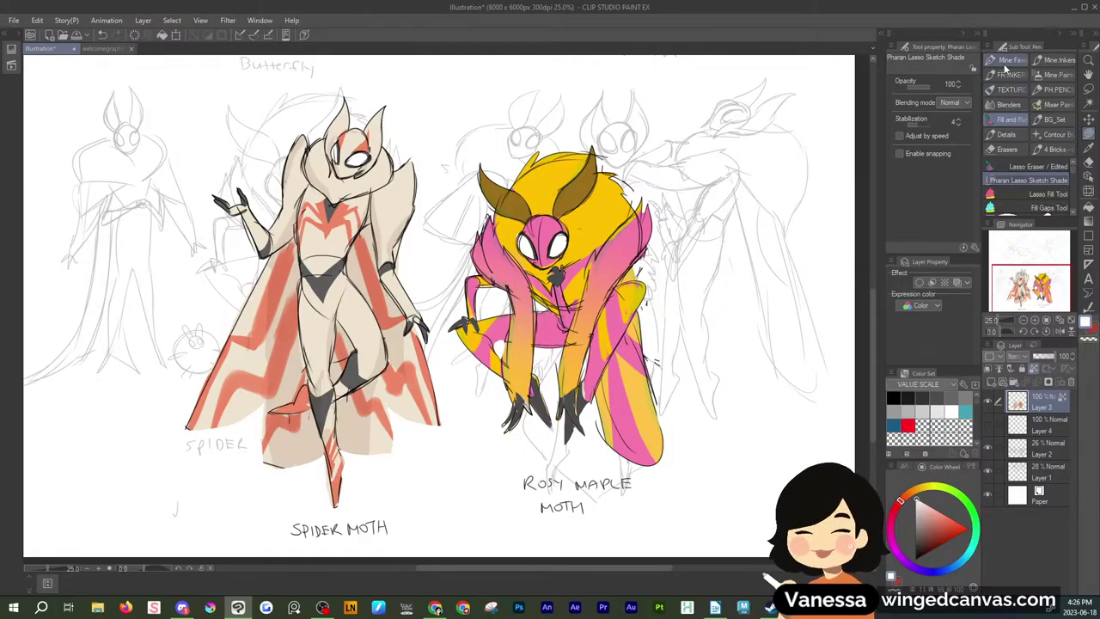
Choose the Multi Pen and add a new layer above the colored characters on Layer 3
click(1006, 65)
click(994, 386)
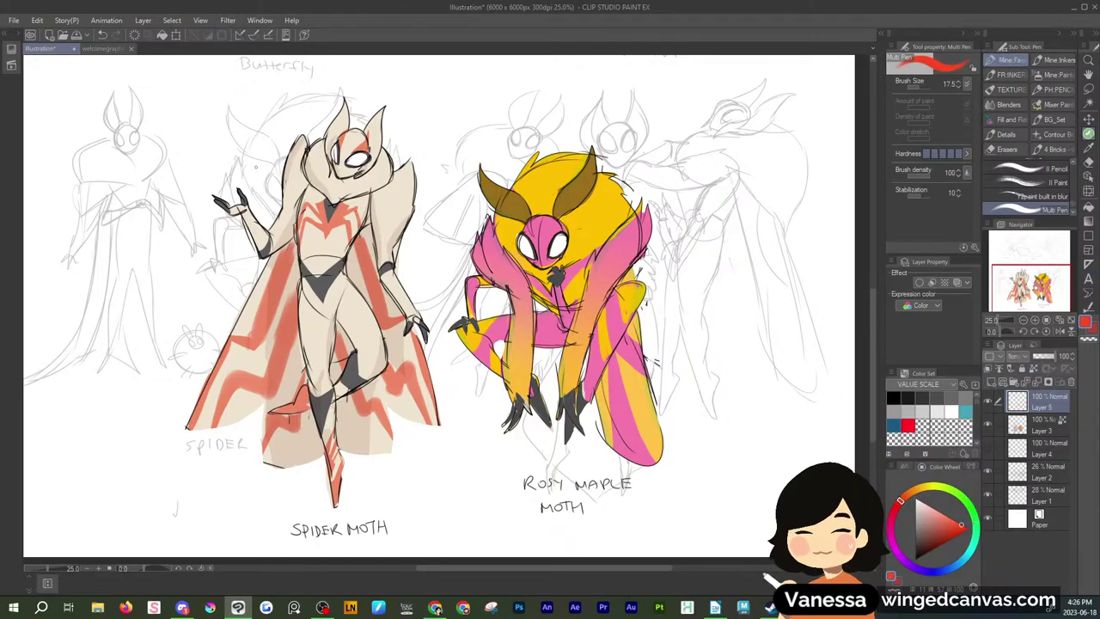
drag(251, 158, 250, 173)
key(m)
mouse_move(272, 131)
mouse_down()
mouse_move(268, 157)
mouse_move(270, 132)
mouse_up()
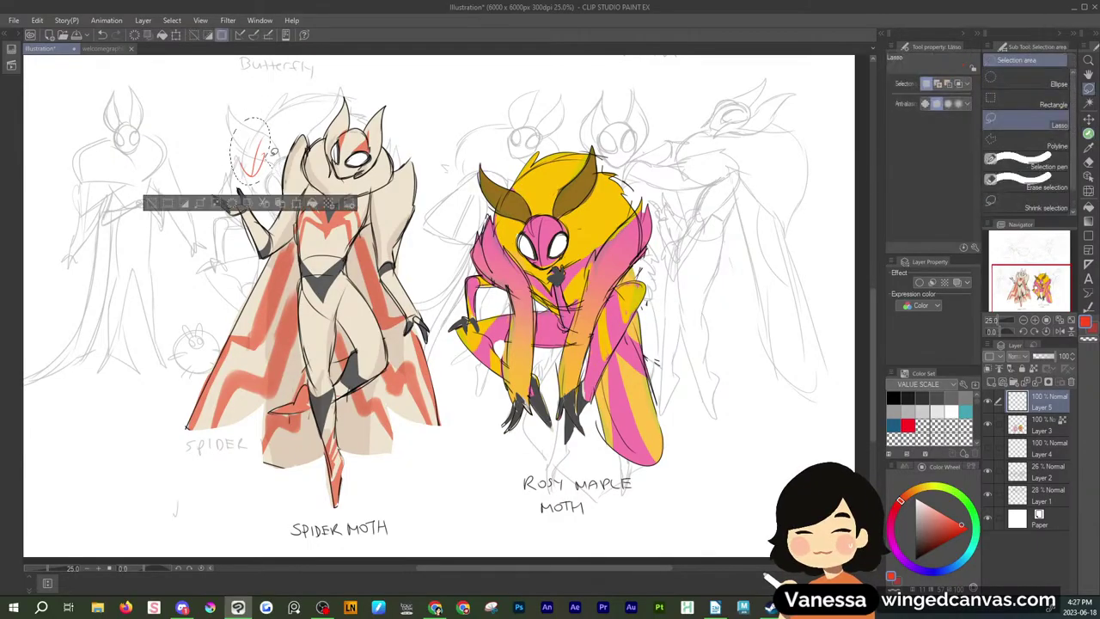
click(233, 204)
key(ctrl+d)
Handwrite the notes "flying" and "moth communication" in a dark color on the blank canvas beside the Rosy Maple Moth label
click(1081, 132)
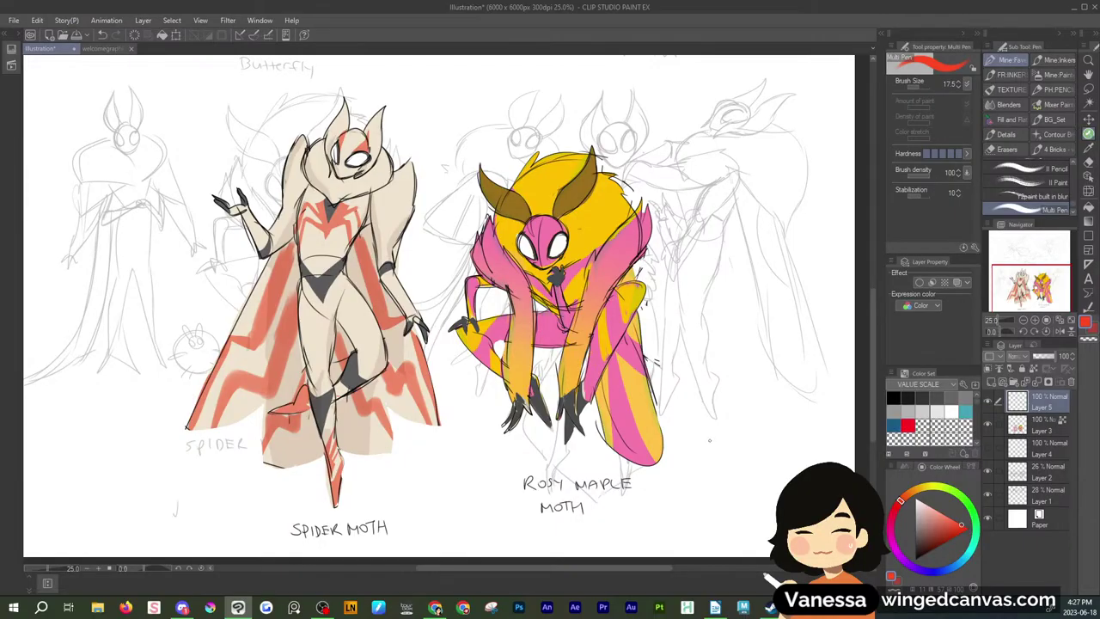
drag(709, 441, 706, 450)
key(ctrl+z)
key(c)
drag(707, 463, 716, 460)
mouse_move(721, 451)
mouse_down()
mouse_move(720, 471)
mouse_move(738, 465)
mouse_up()
mouse_move(744, 458)
mouse_down()
mouse_move(714, 486)
mouse_move(786, 486)
mouse_up()
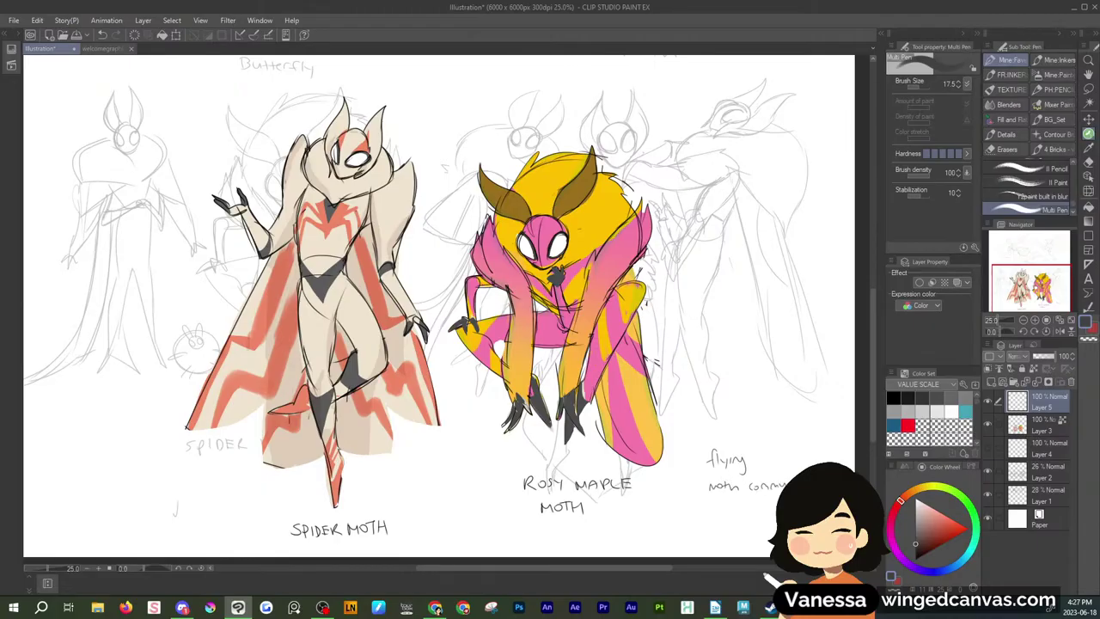
Put dashes before the handwritten notes and add a third line reading "light?" beneath them
drag(693, 462, 700, 461)
drag(686, 507, 693, 506)
mouse_move(707, 502)
mouse_down()
mouse_move(707, 513)
mouse_move(749, 514)
mouse_up()
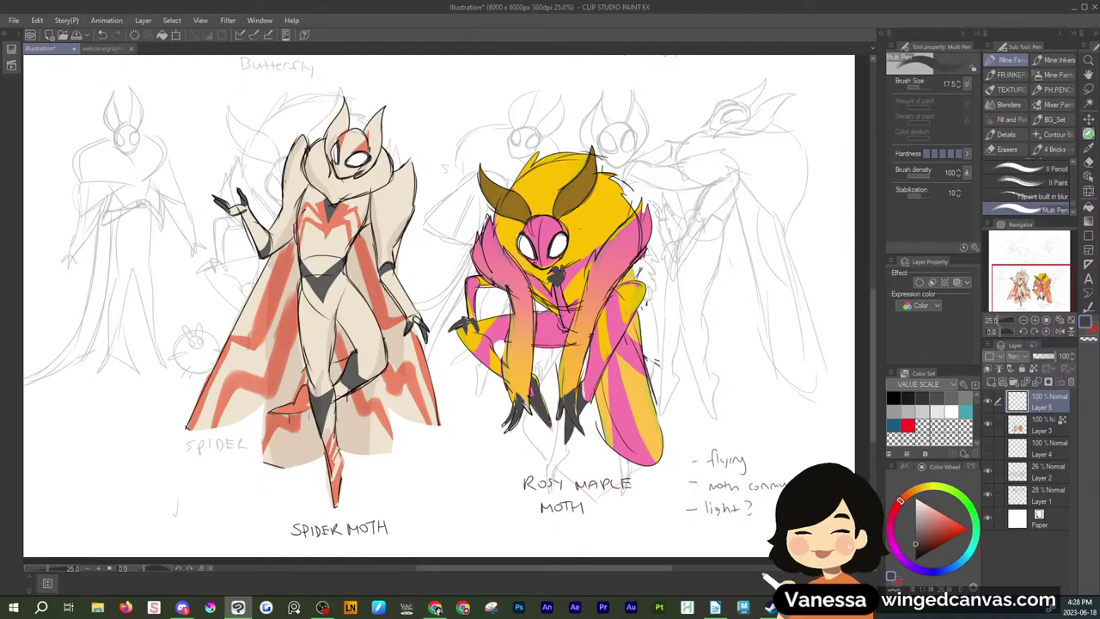
key(alt+Tab)
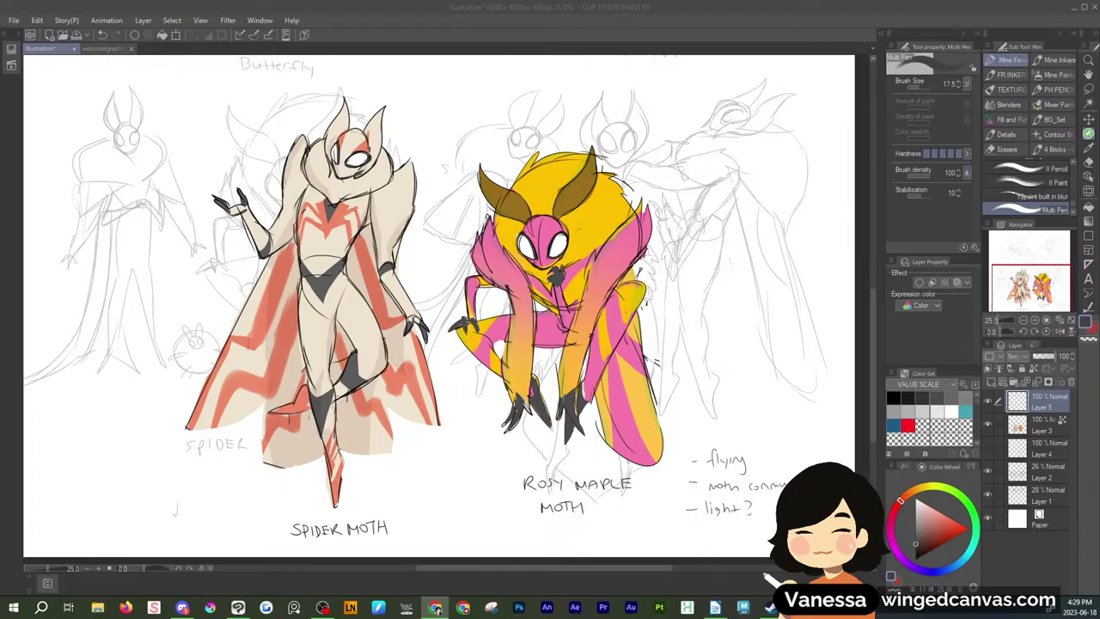
click(781, 80)
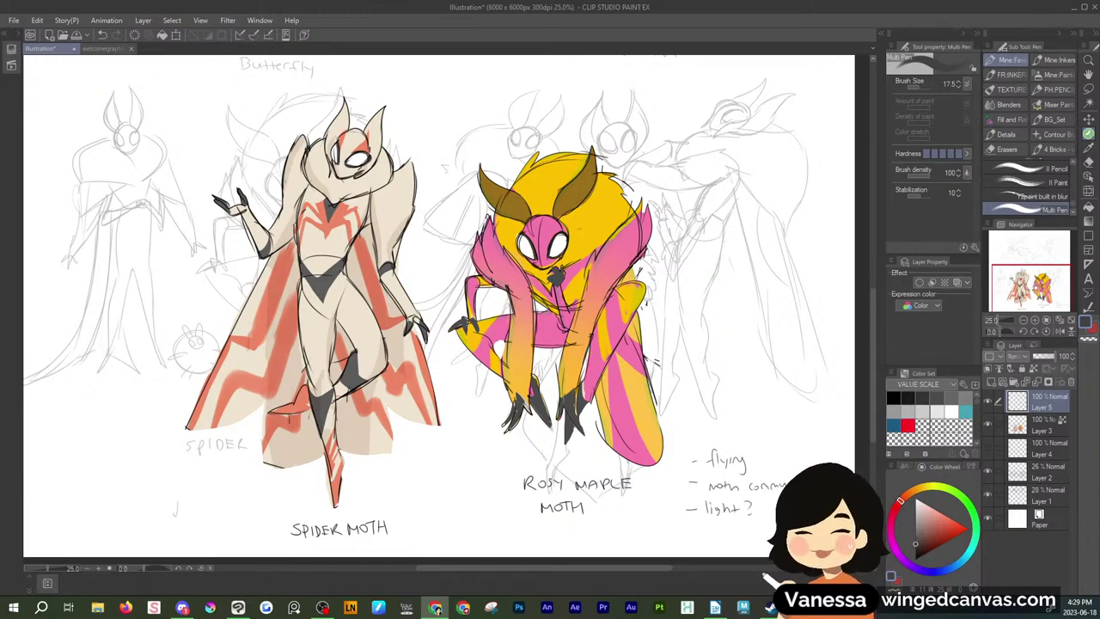
drag(731, 275, 677, 275)
mouse_move(334, 219)
mouse_down()
mouse_move(300, 219)
mouse_move(339, 219)
mouse_up()
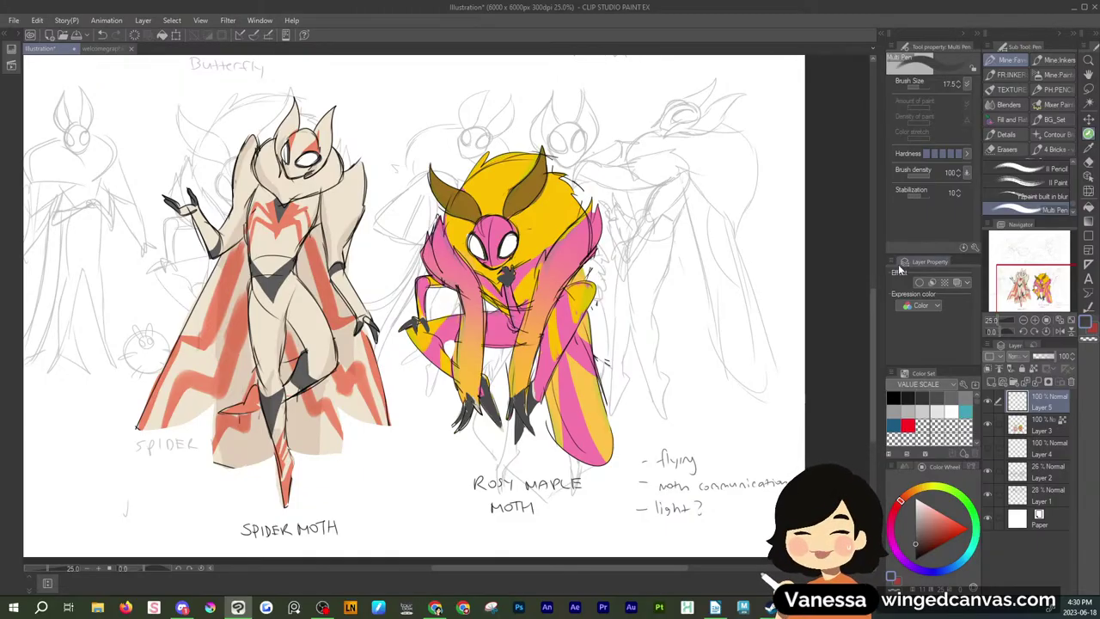
mouse_move(1031, 280)
mouse_down()
mouse_move(1024, 248)
mouse_move(1028, 280)
mouse_up()
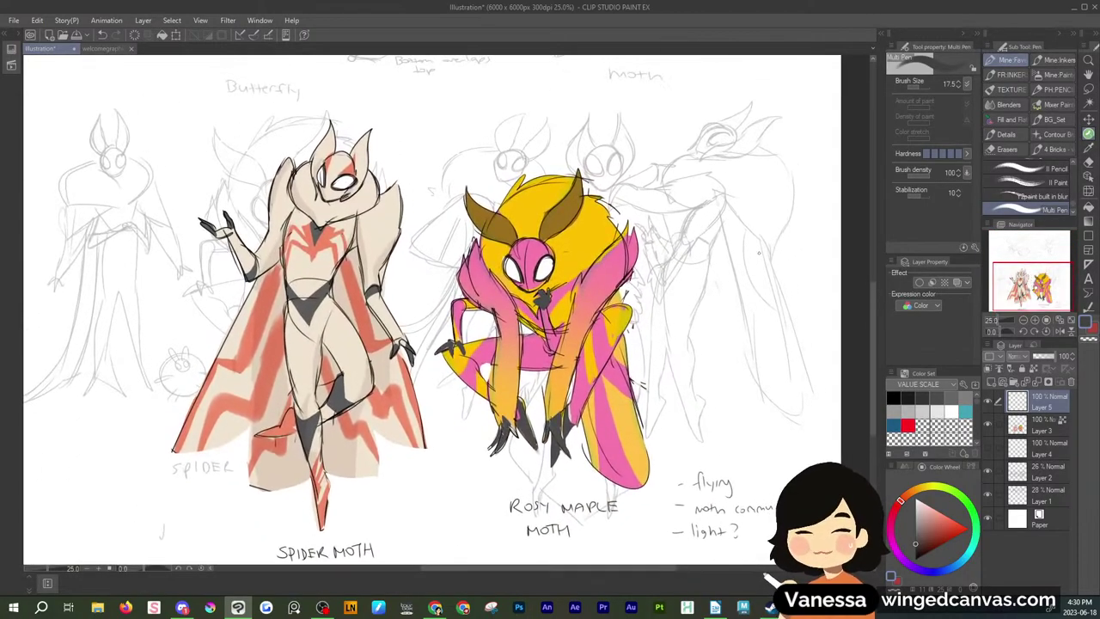
mouse_move(873, 285)
mouse_down()
mouse_move(859, 218)
mouse_move(855, 311)
mouse_move(847, 304)
mouse_up()
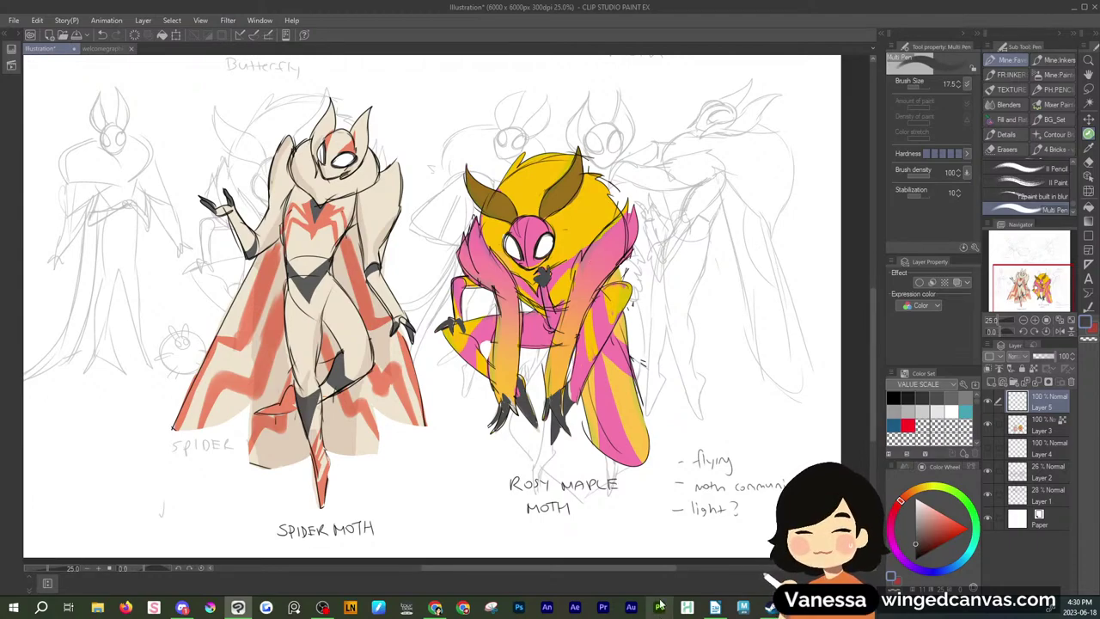
drag(1021, 285, 1021, 284)
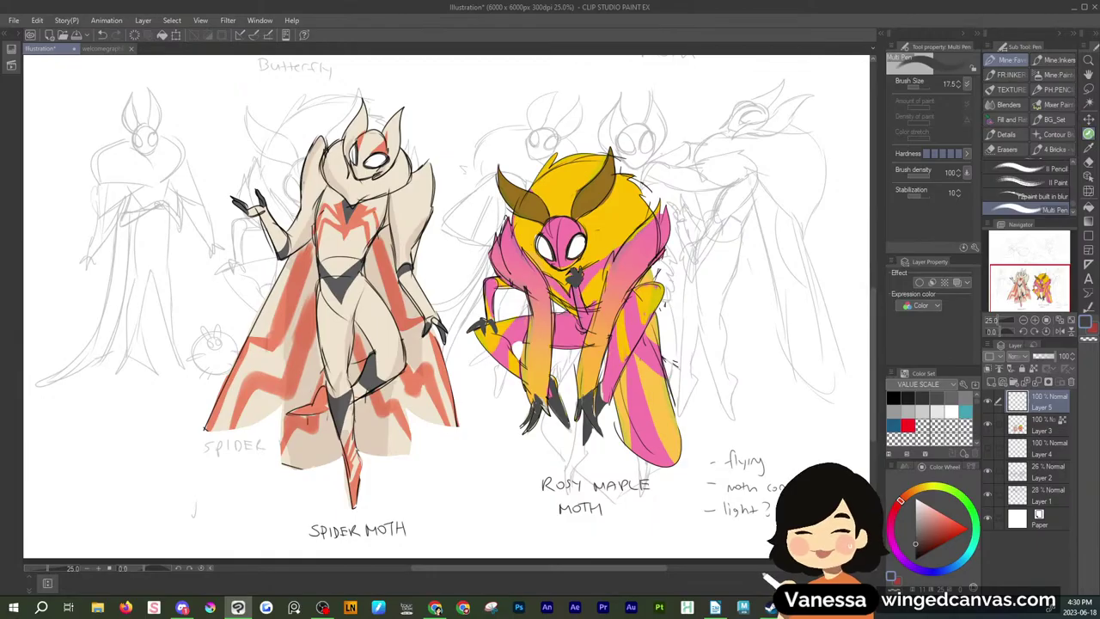
drag(1008, 295, 1011, 294)
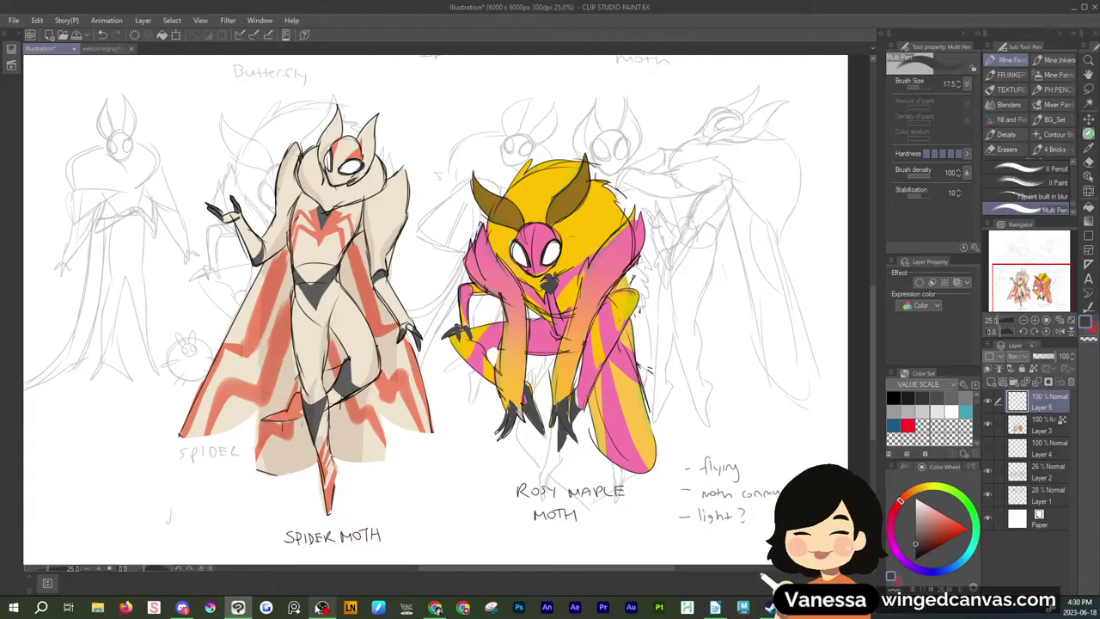
click(323, 607)
click(325, 608)
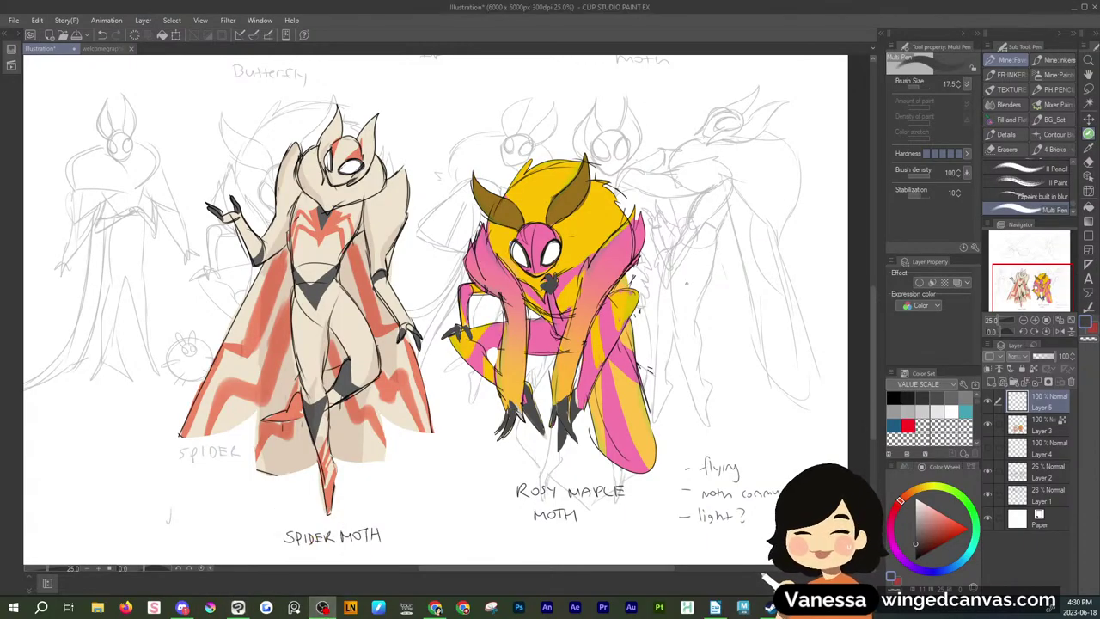